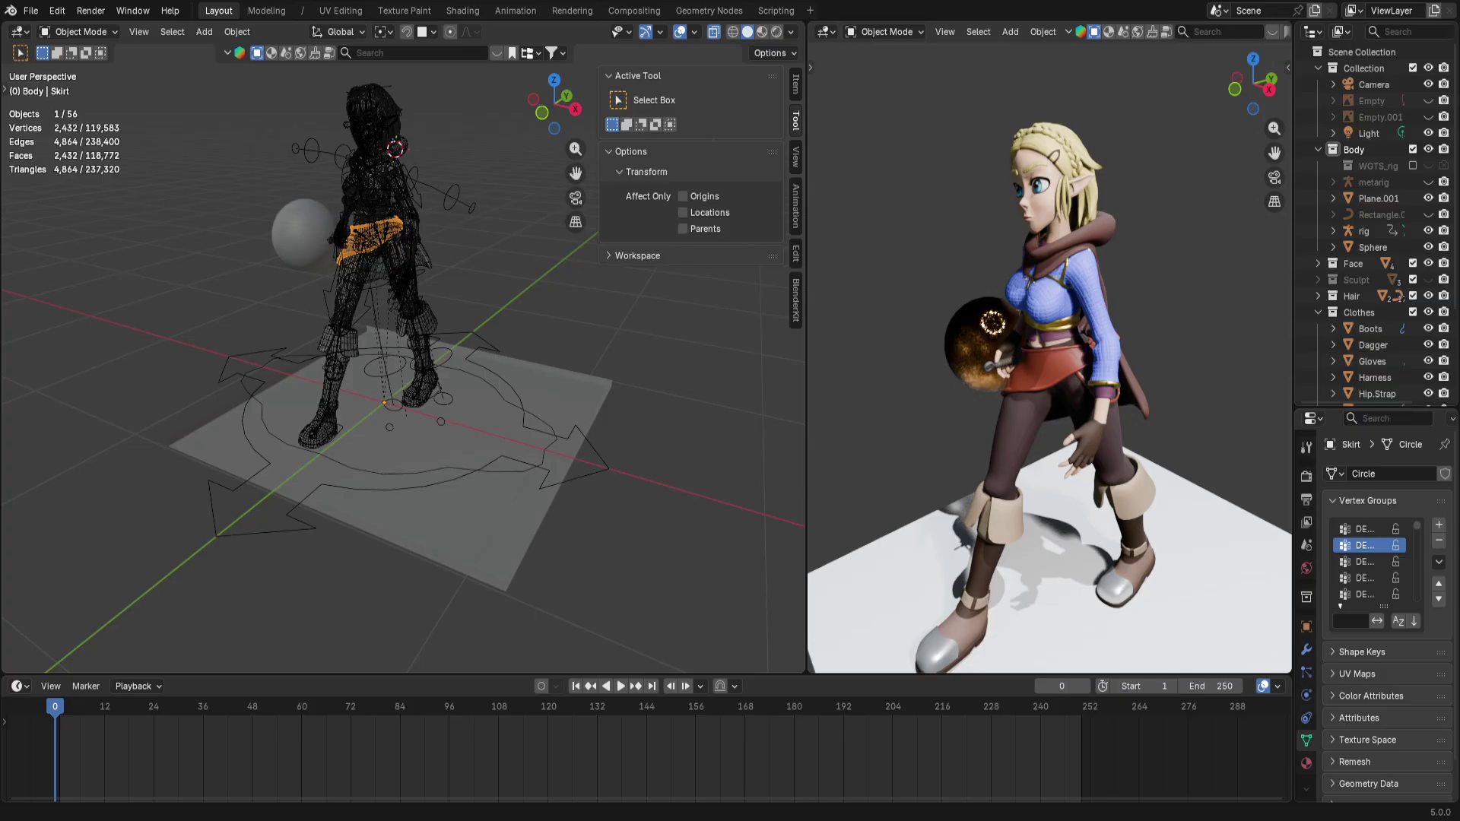
Widen the rendered viewport beside the wireframe view and examine the full character standing on its base
middle_click_drag(448, 418, 543, 339)
key("ctrl+Tab")
scroll(543, 339, "down", 2)
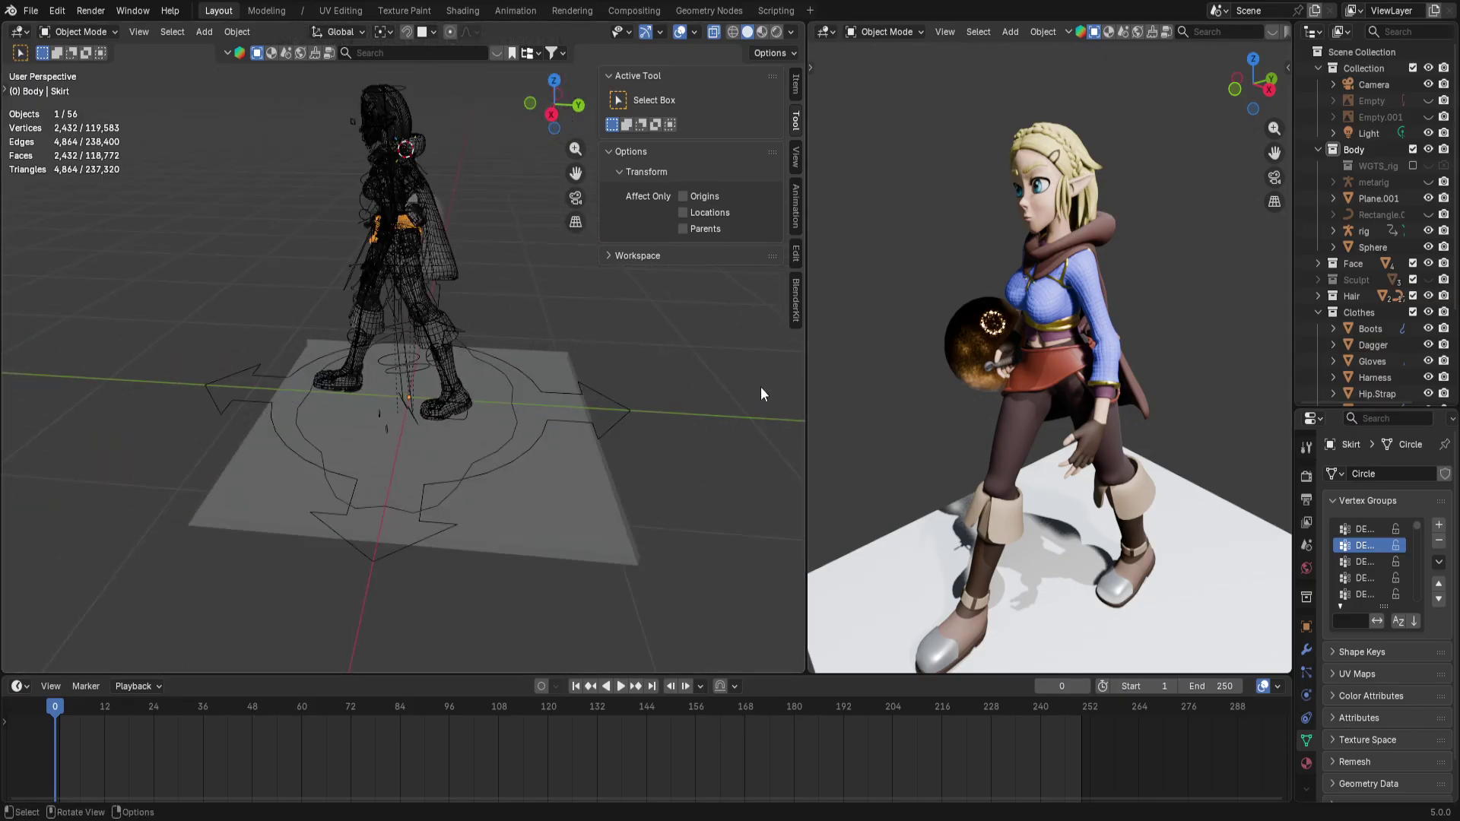
scroll(1016, 413, "up", 3)
left_click_drag(806, 438, 669, 445)
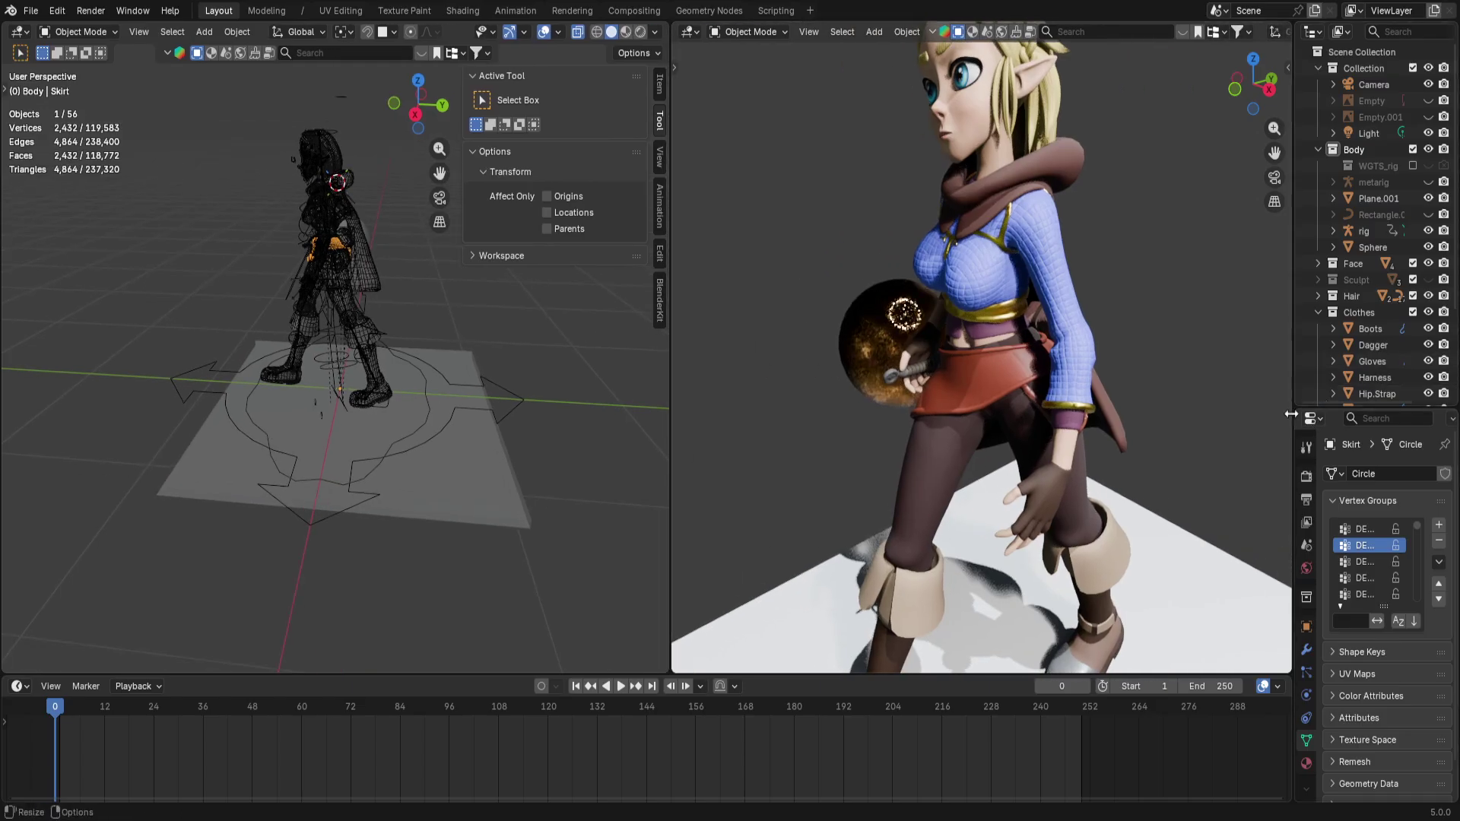
scroll(968, 380, "down", 1)
scroll(969, 382, "down", 3)
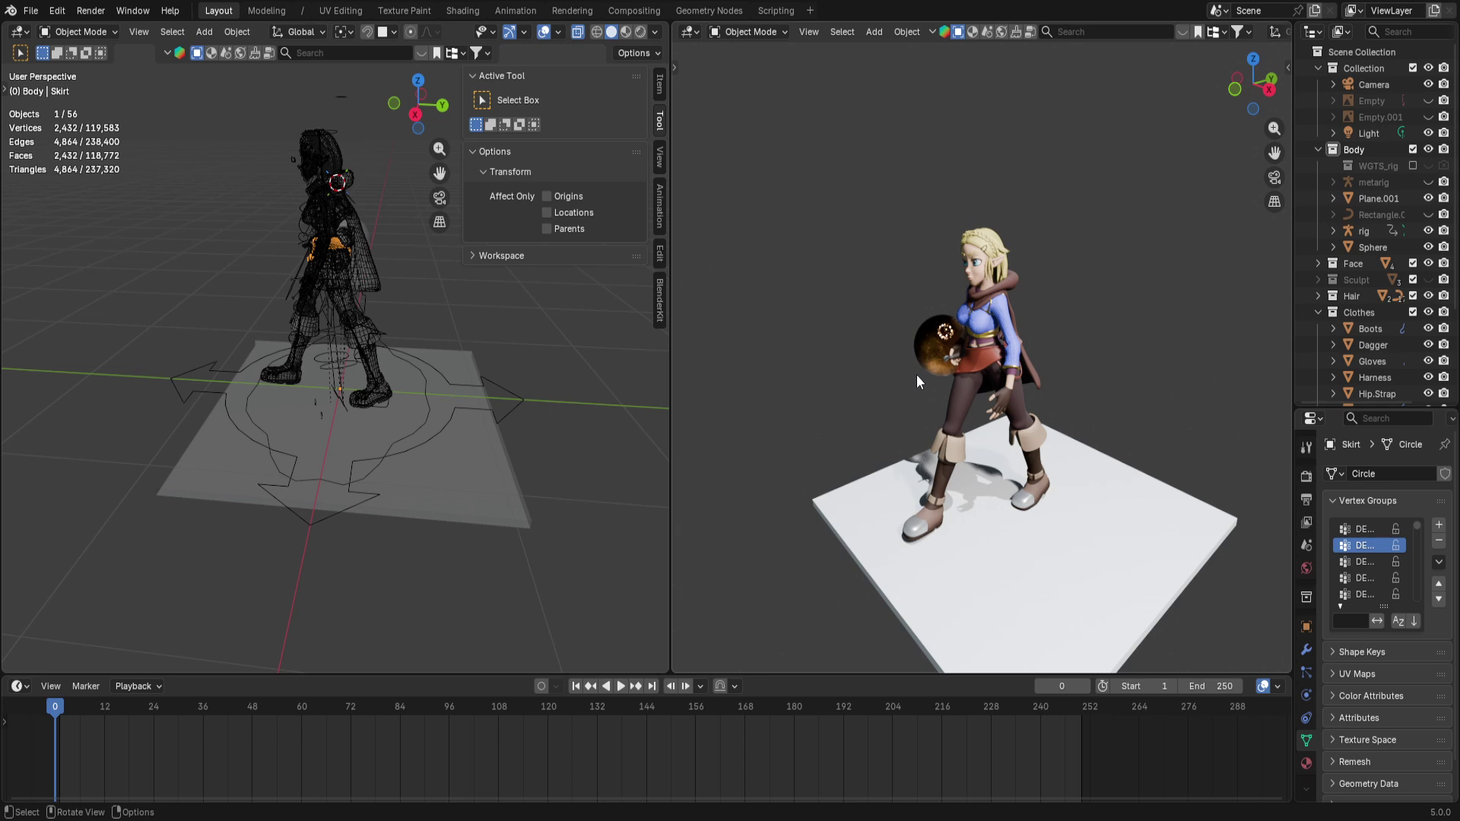
scroll(914, 372, "down", 1)
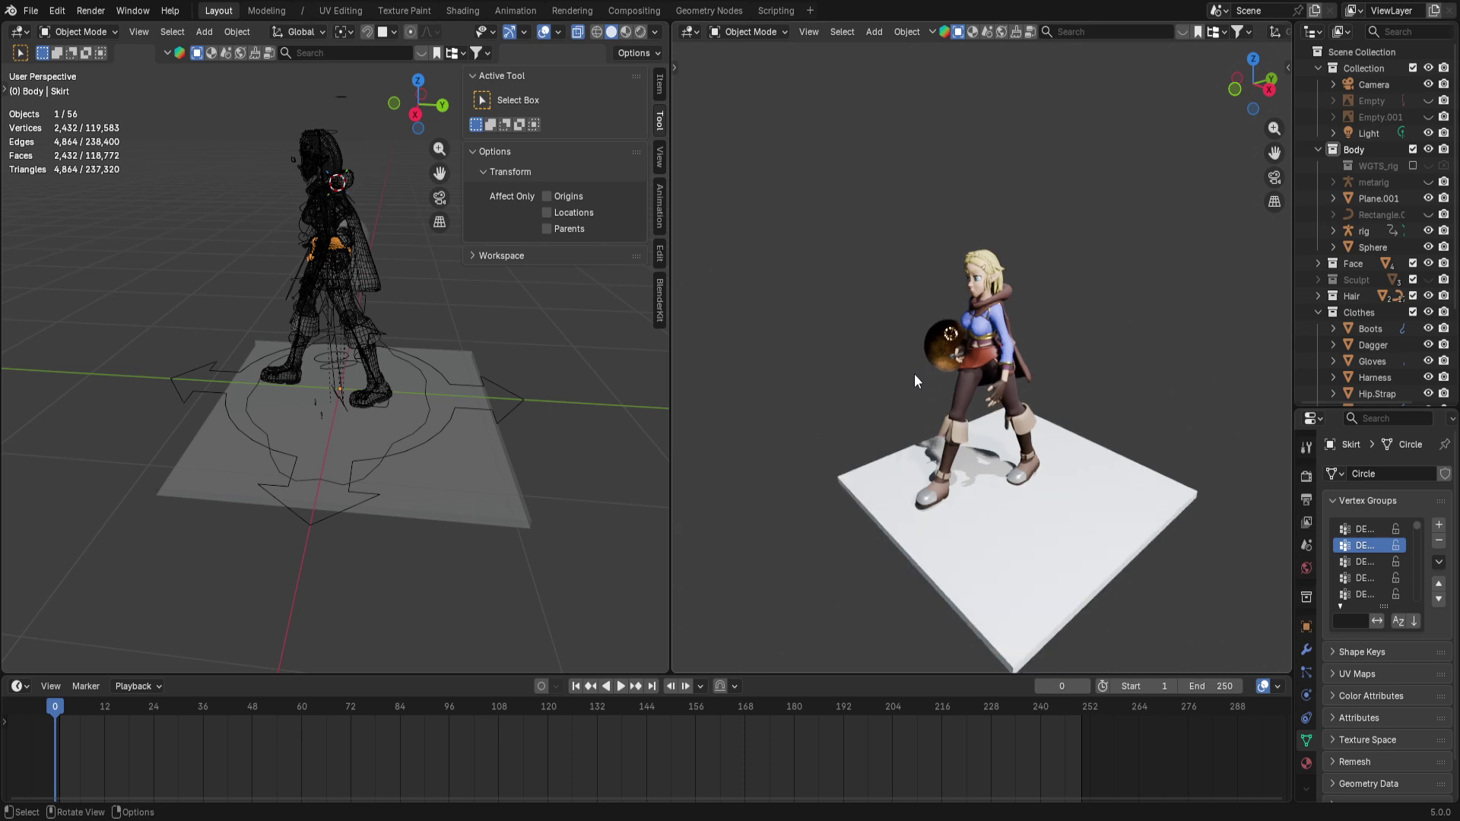
middle_click_drag(996, 389, 1026, 393)
scroll(1138, 385, "down", 1)
scroll(1134, 386, "up", 4)
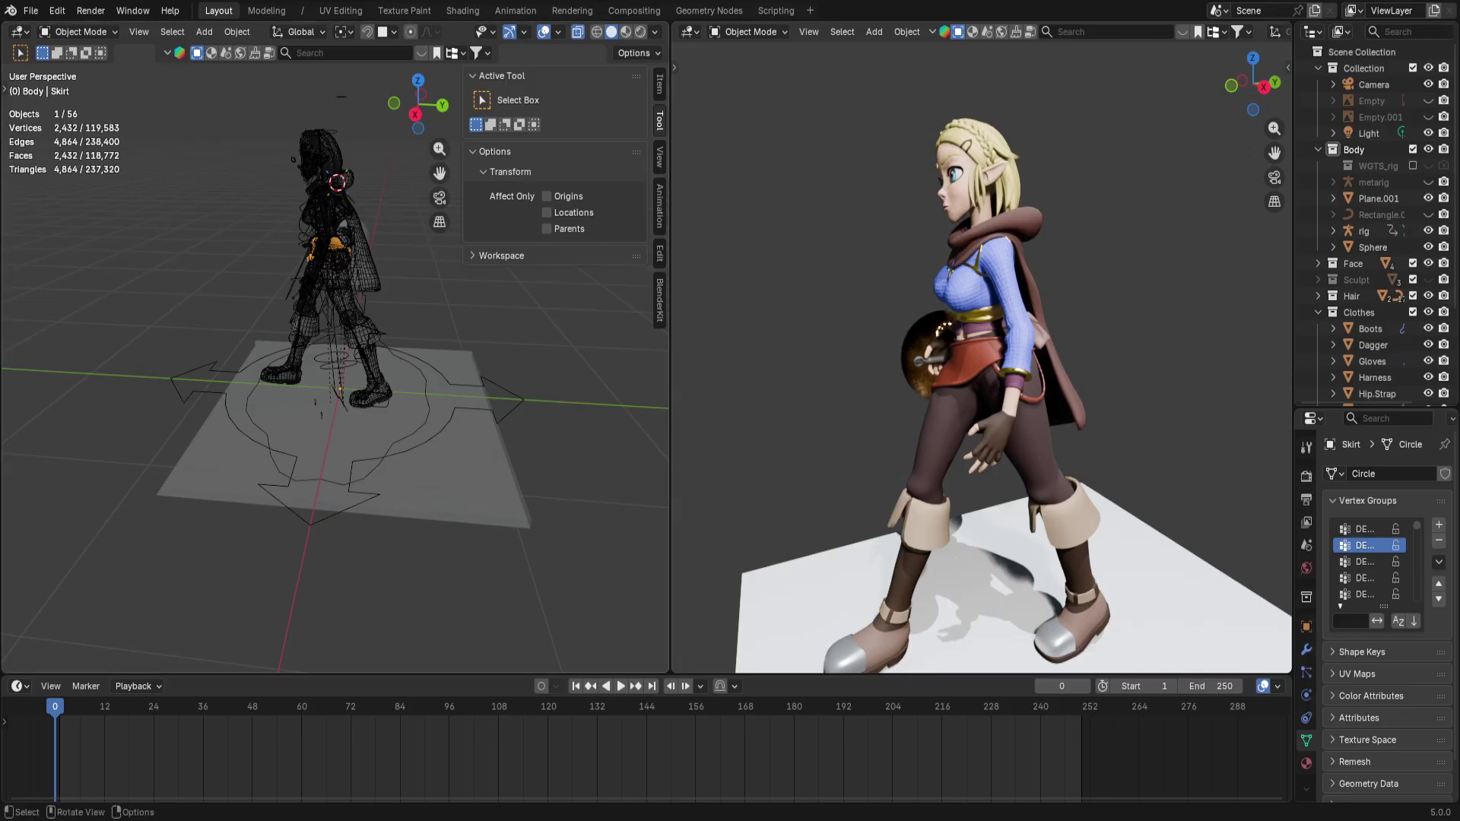
Look through the file formats available for import without importing anything
left_click(30, 10)
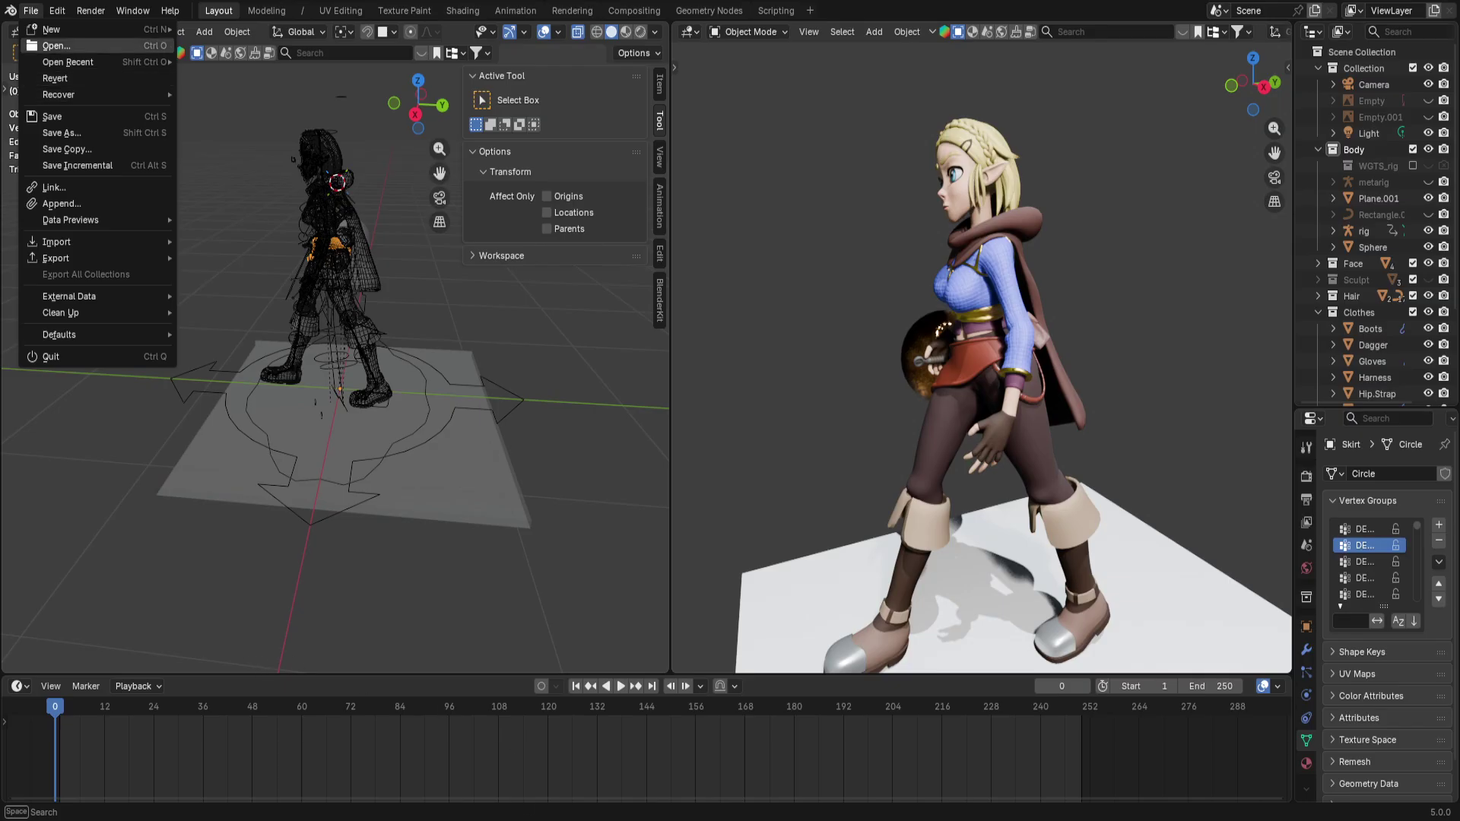
mouse_move(57, 241)
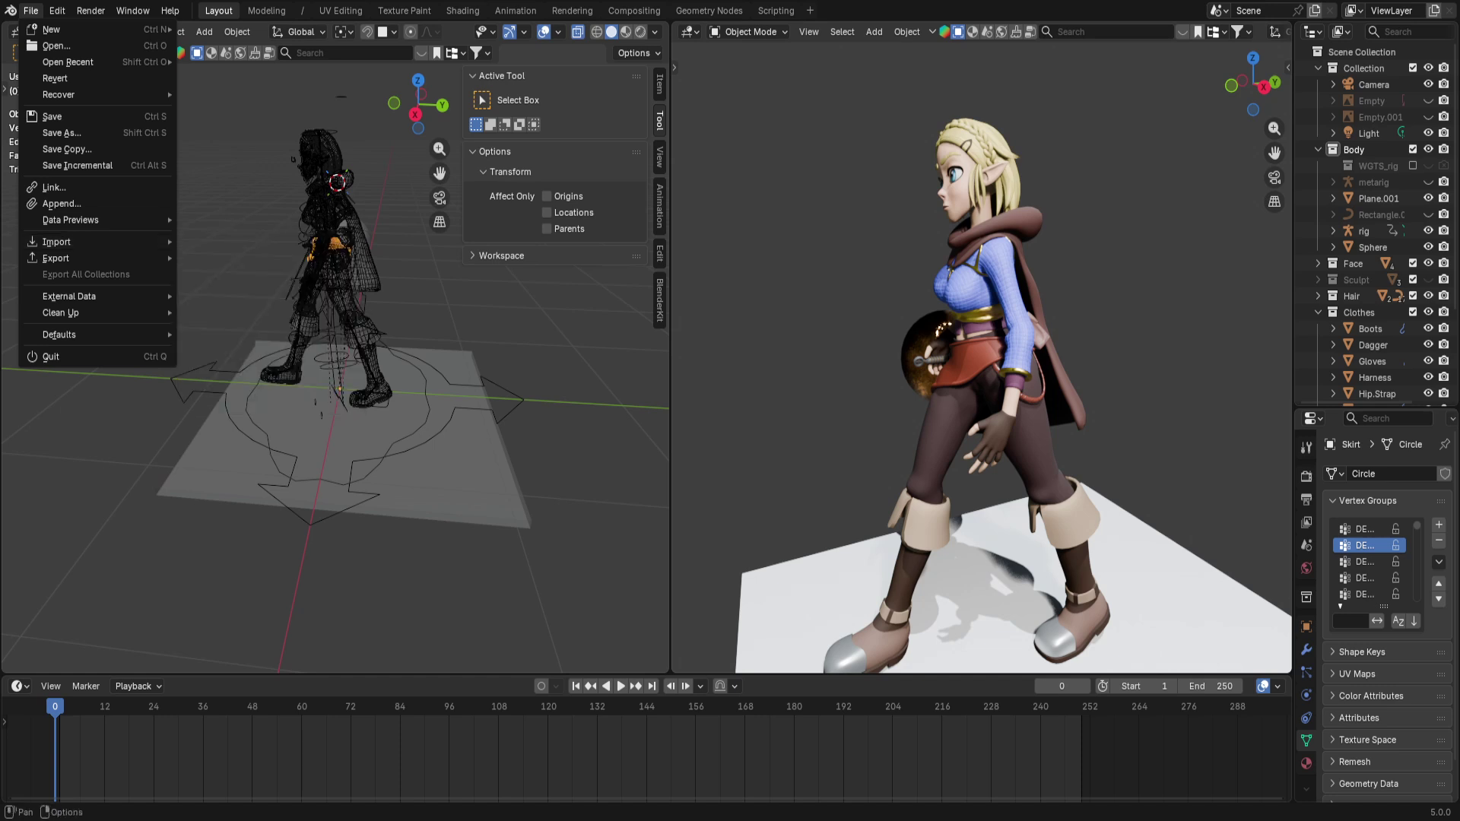
mouse_move(114, 258)
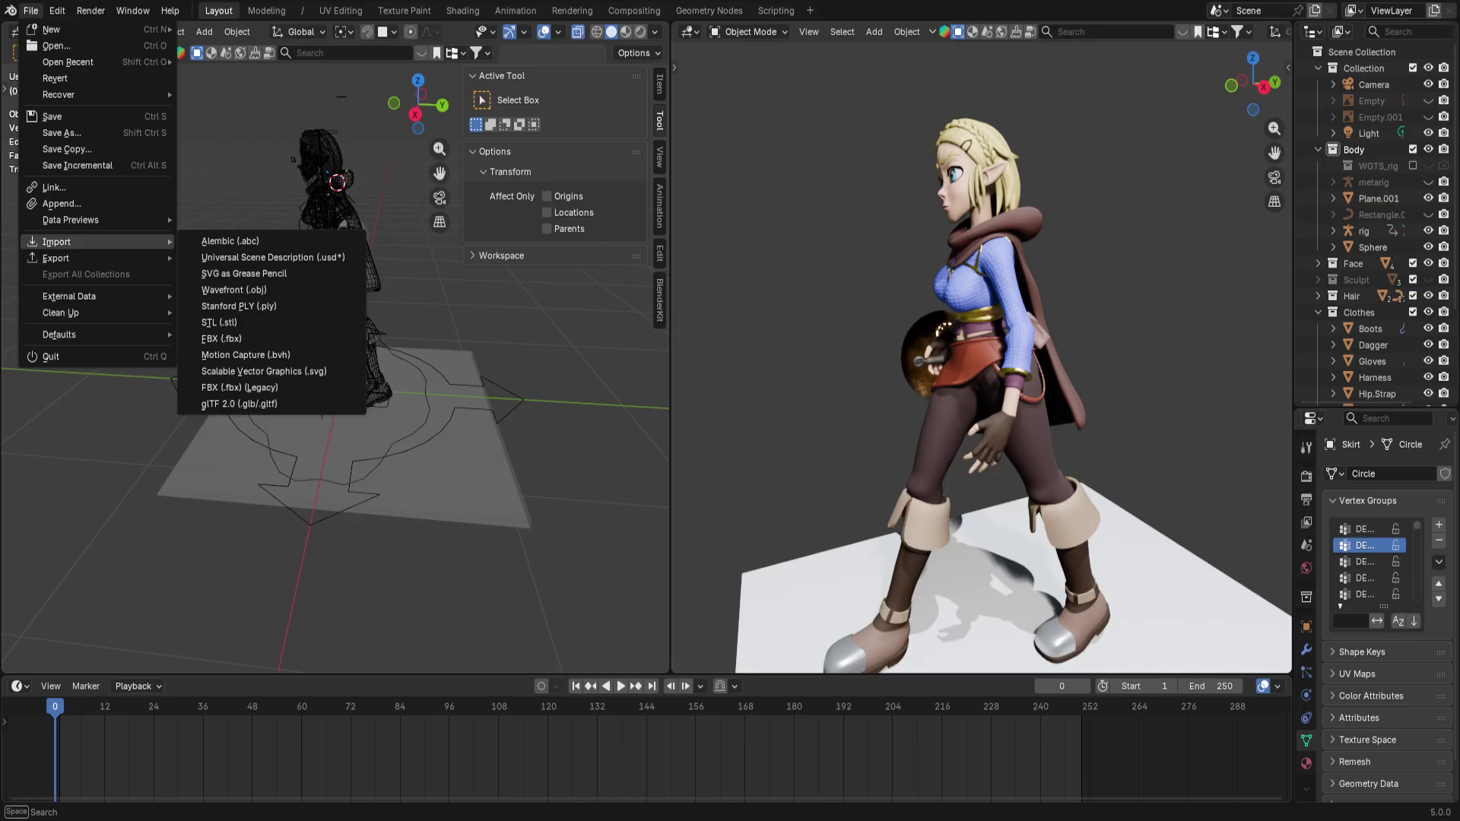
left_click(57, 11)
left_click(94, 221)
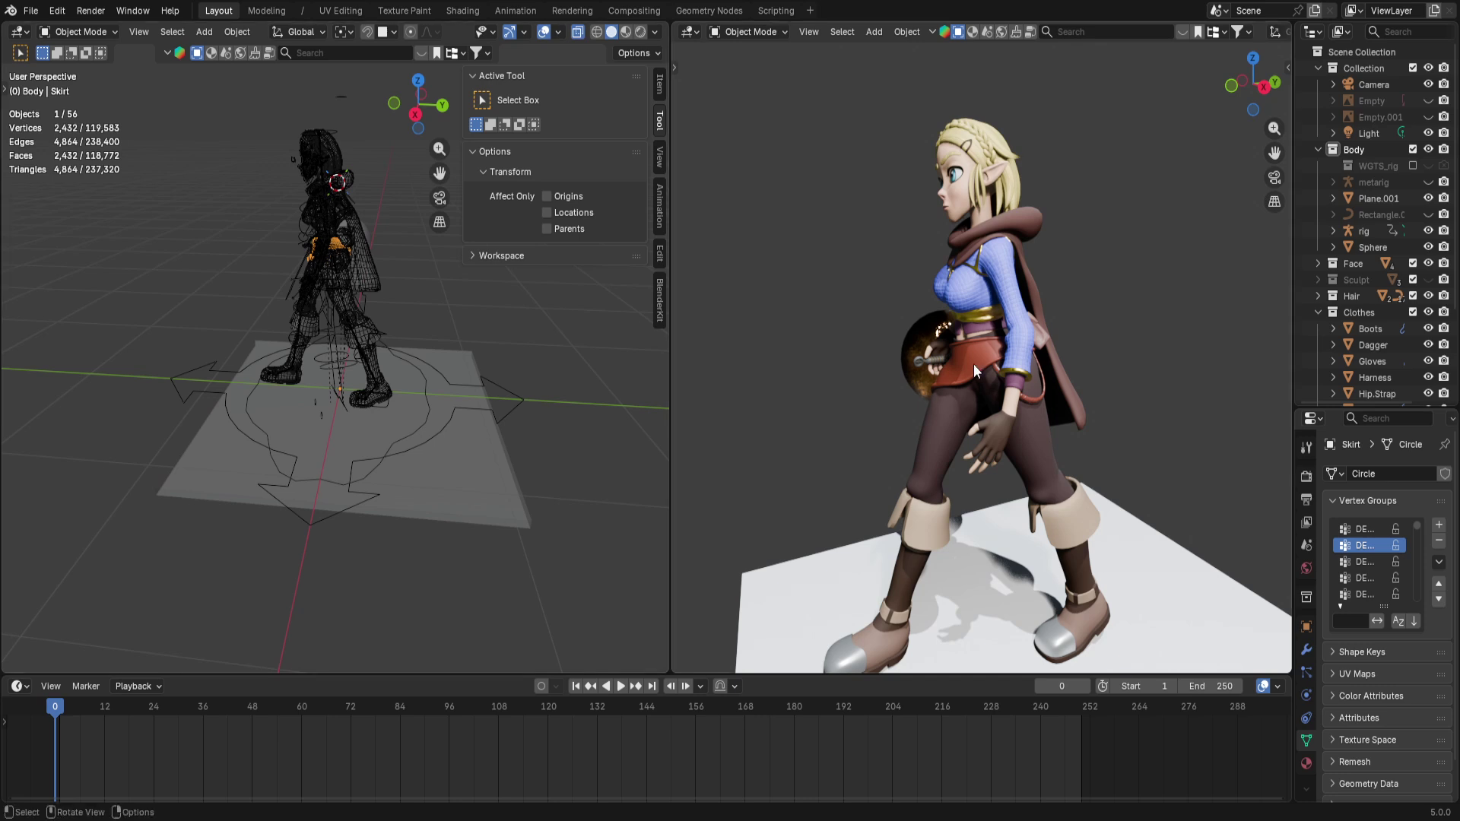
Show the BlenderKit model assets, preview the Gubi Rectangular Table, and close the asset bar
scroll(882, 347, "down", 1)
scroll(365, 167, "up", 1)
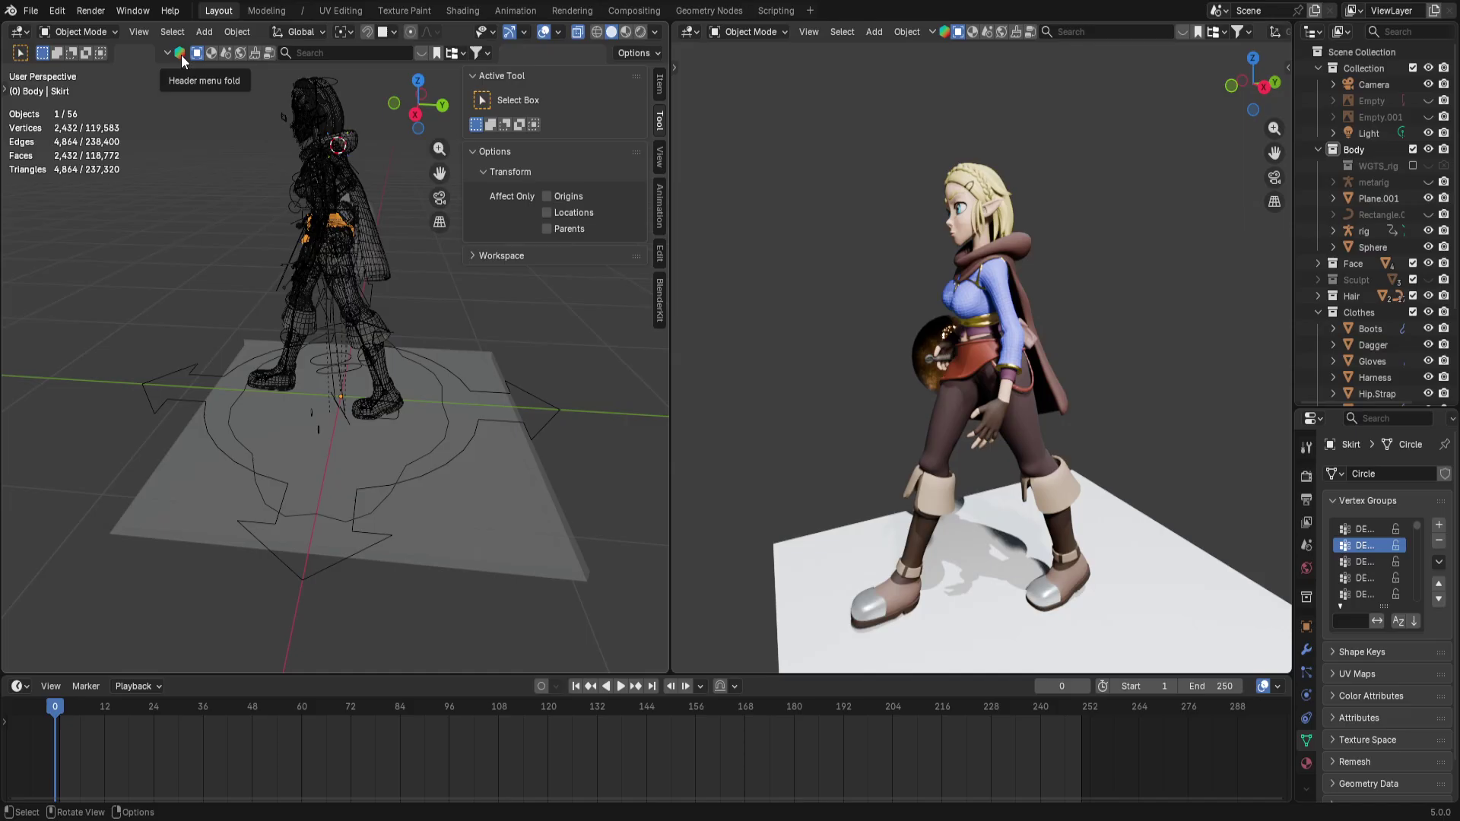
left_click(181, 54)
left_click(333, 55)
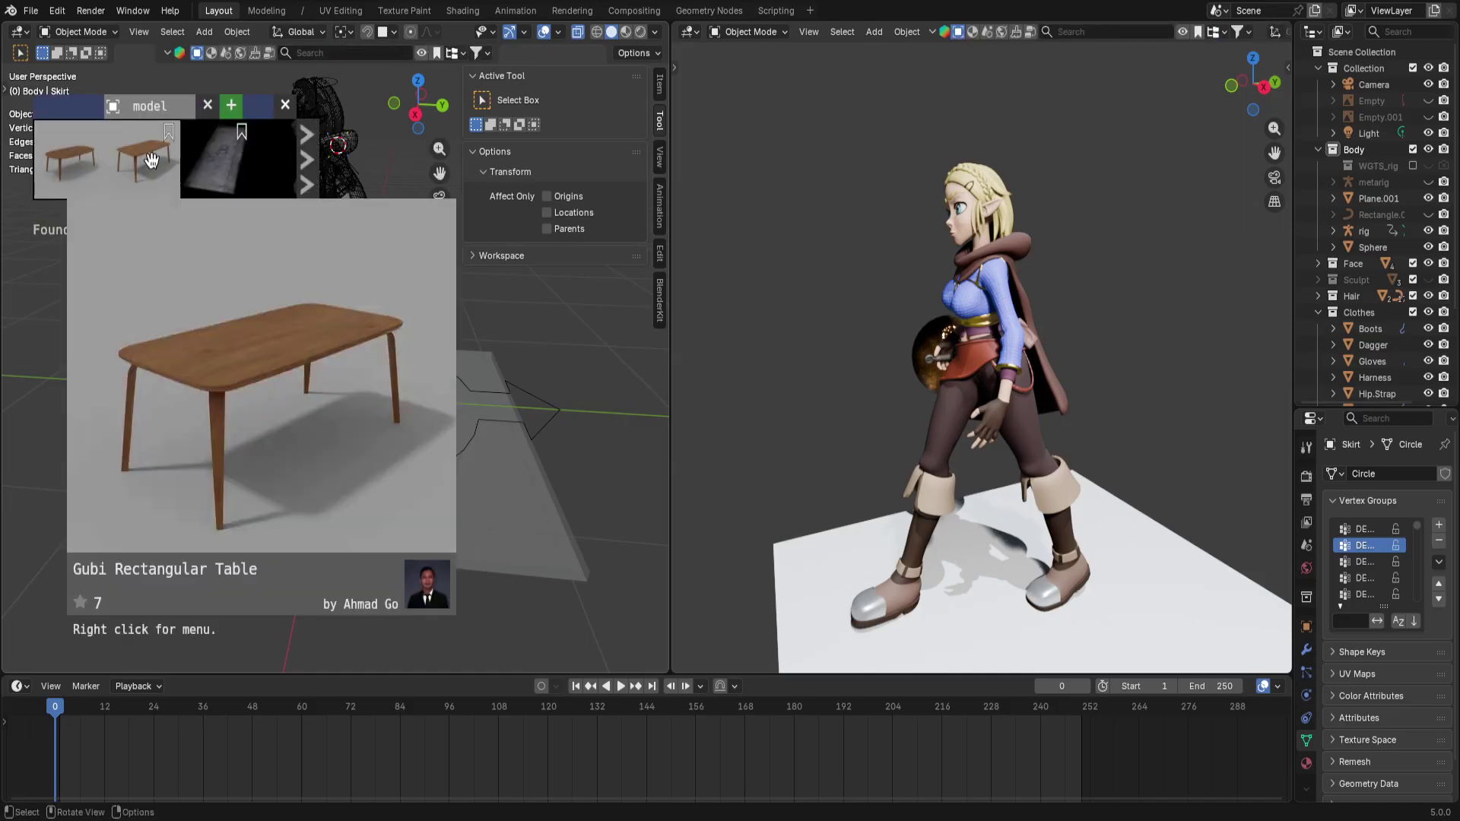
left_click(287, 105)
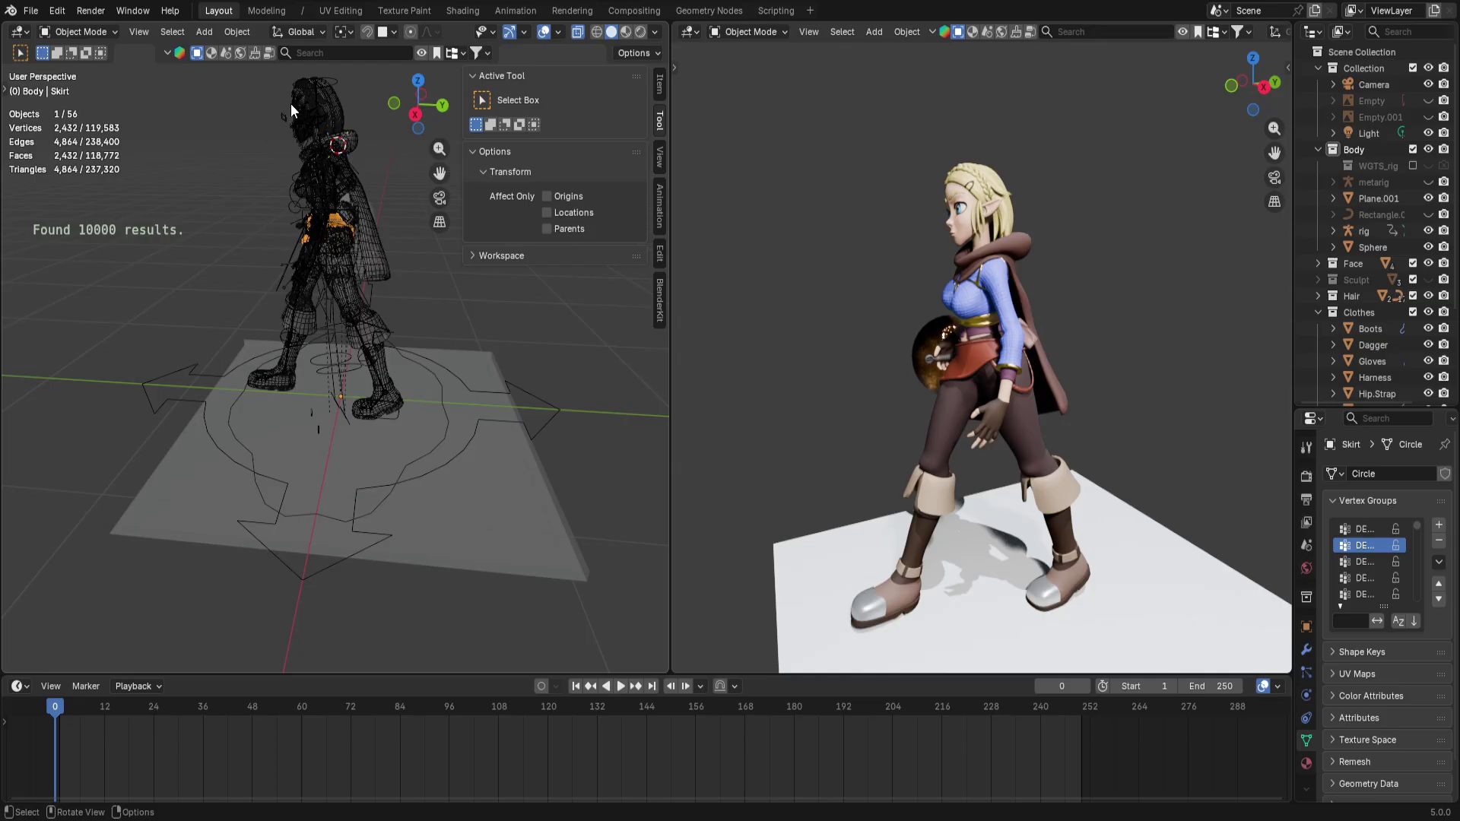
Examine the skirt's red leather material up close in the rendered view
scroll(307, 97, "down", 3)
scroll(326, 262, "up", 8)
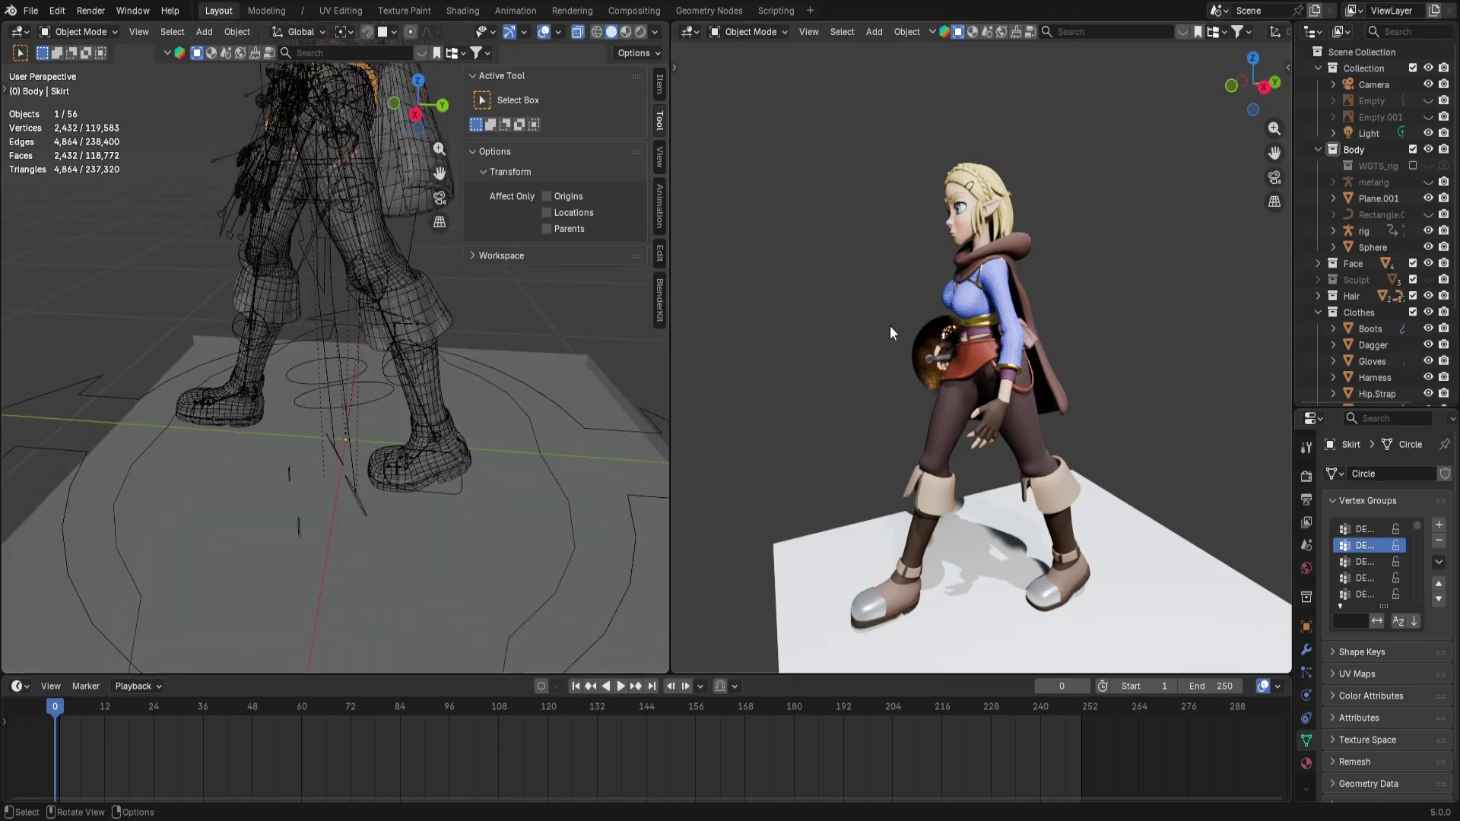
scroll(807, 330, "down", 1)
scroll(934, 316, "down", 2)
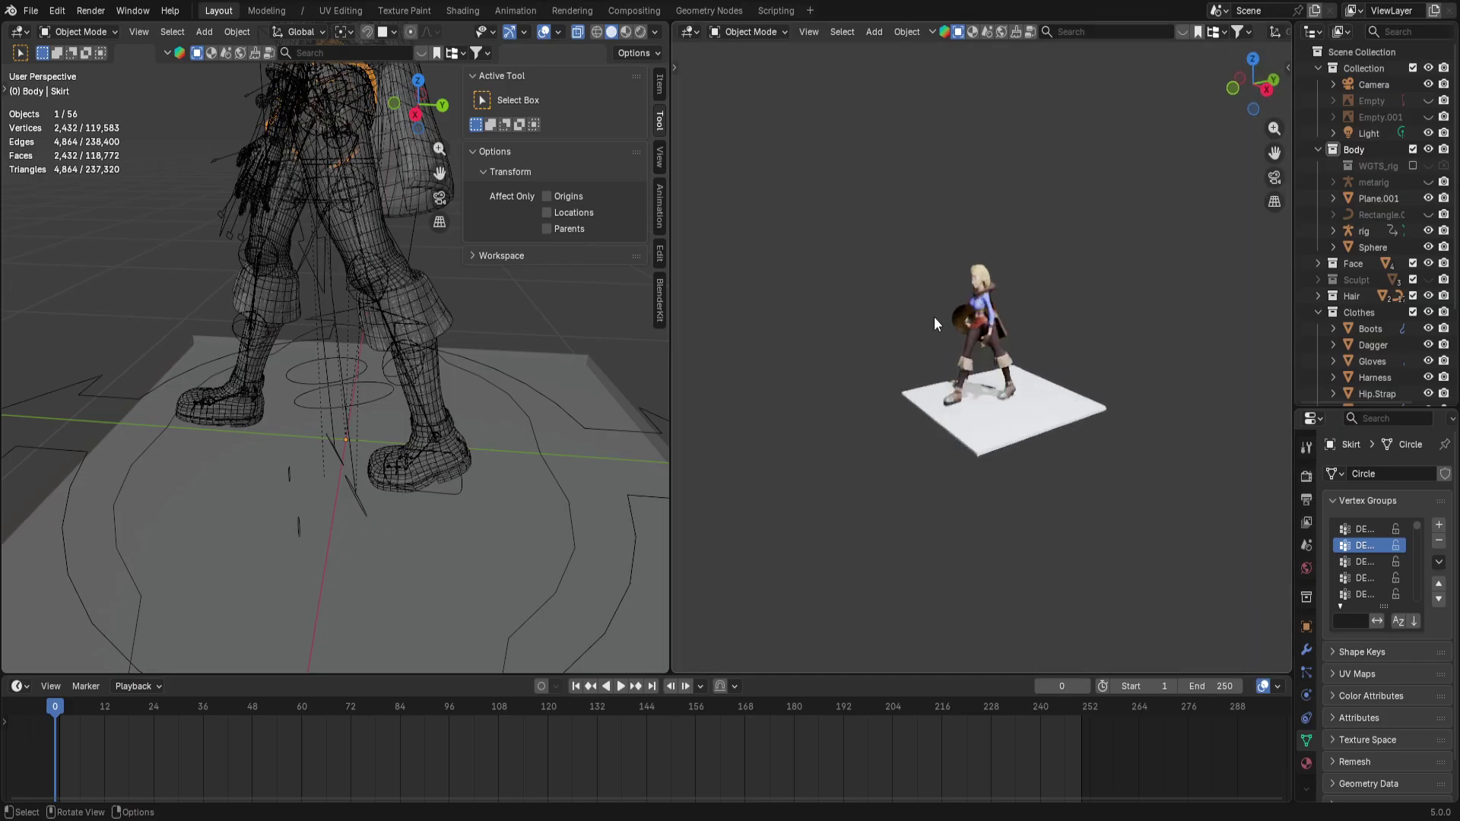
scroll(933, 316, "up", 2)
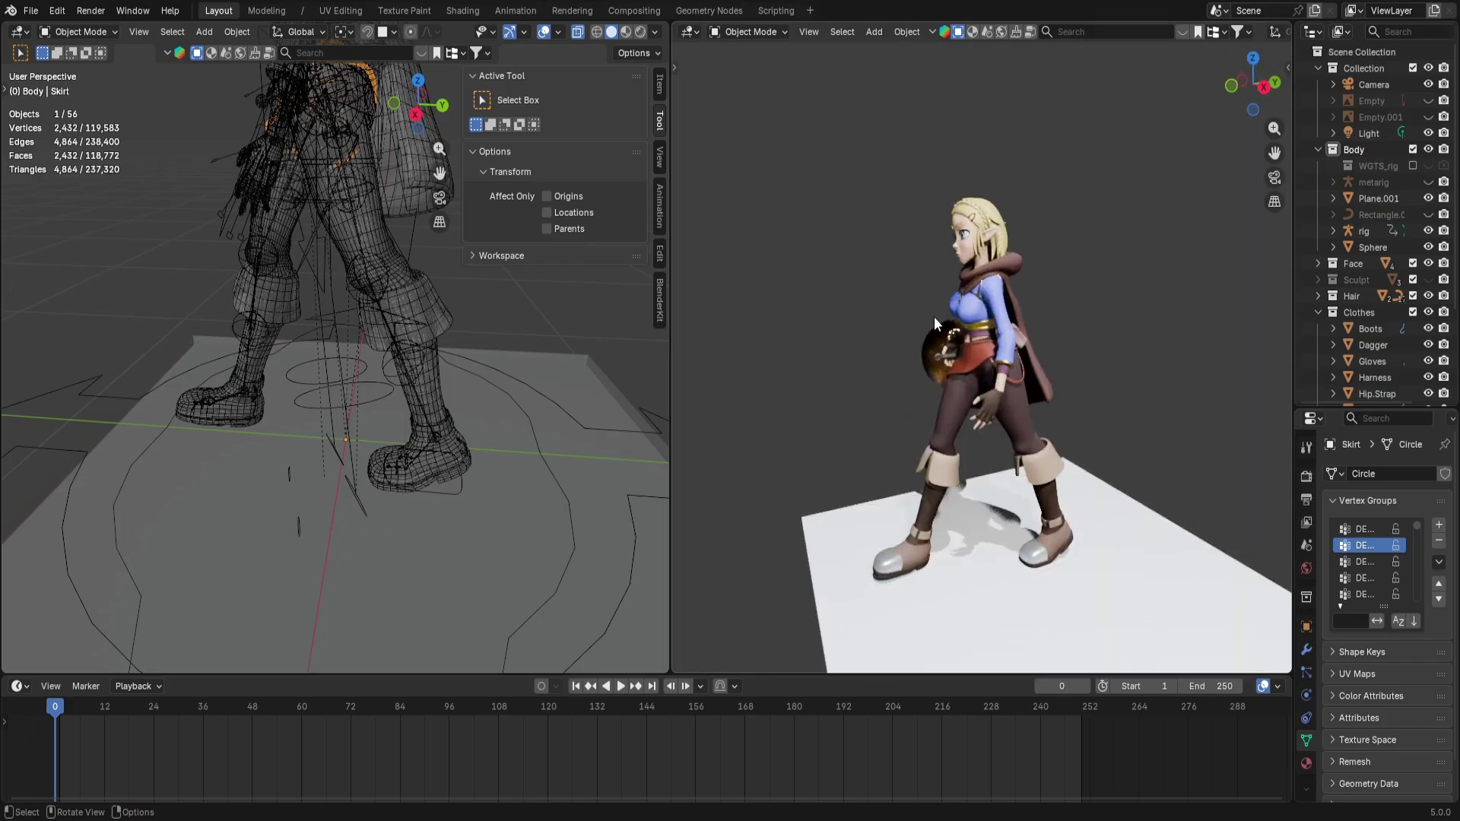
scroll(1002, 311, "up", 10)
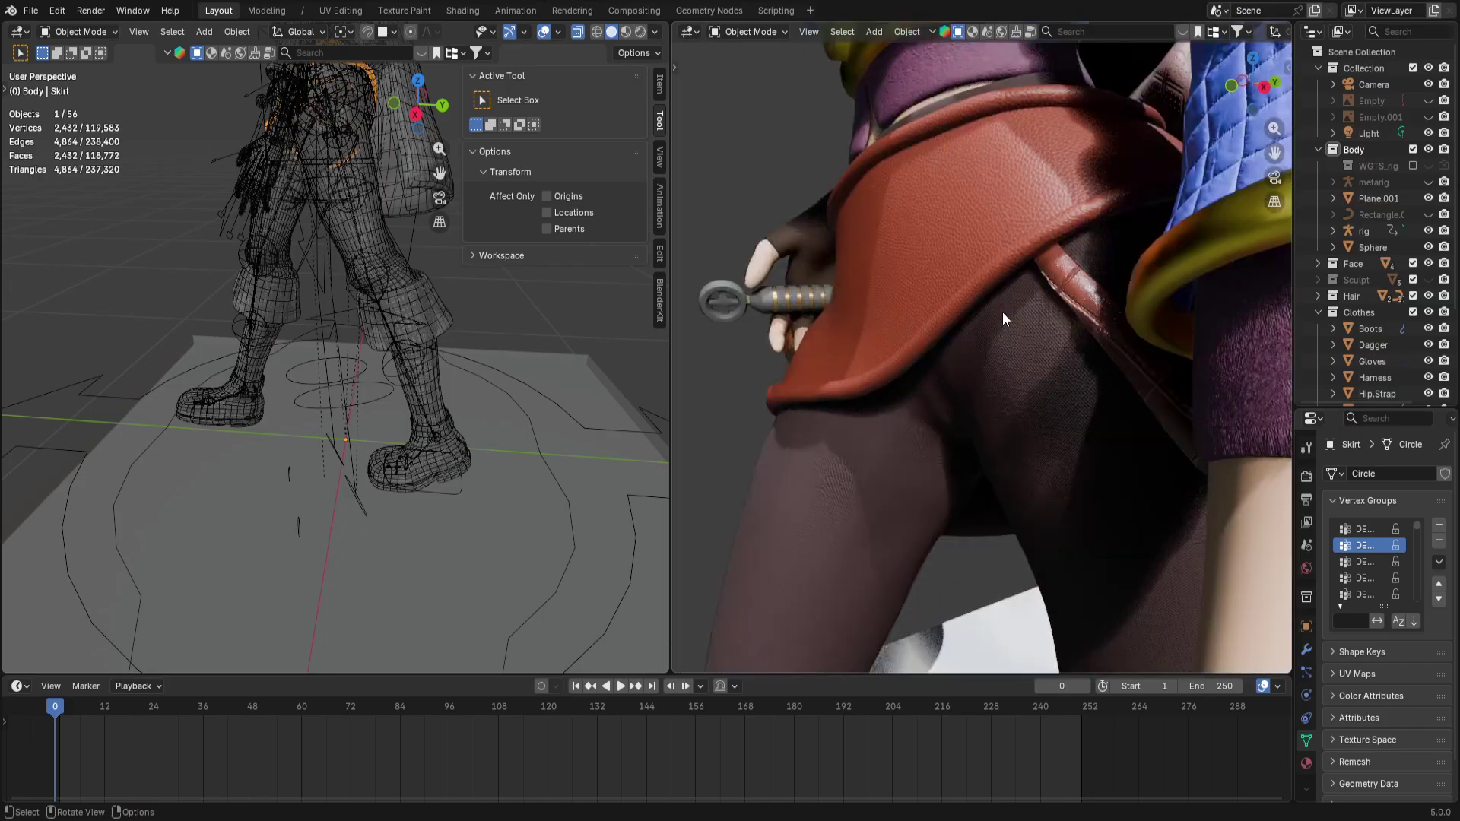
scroll(1055, 308, "down", 8)
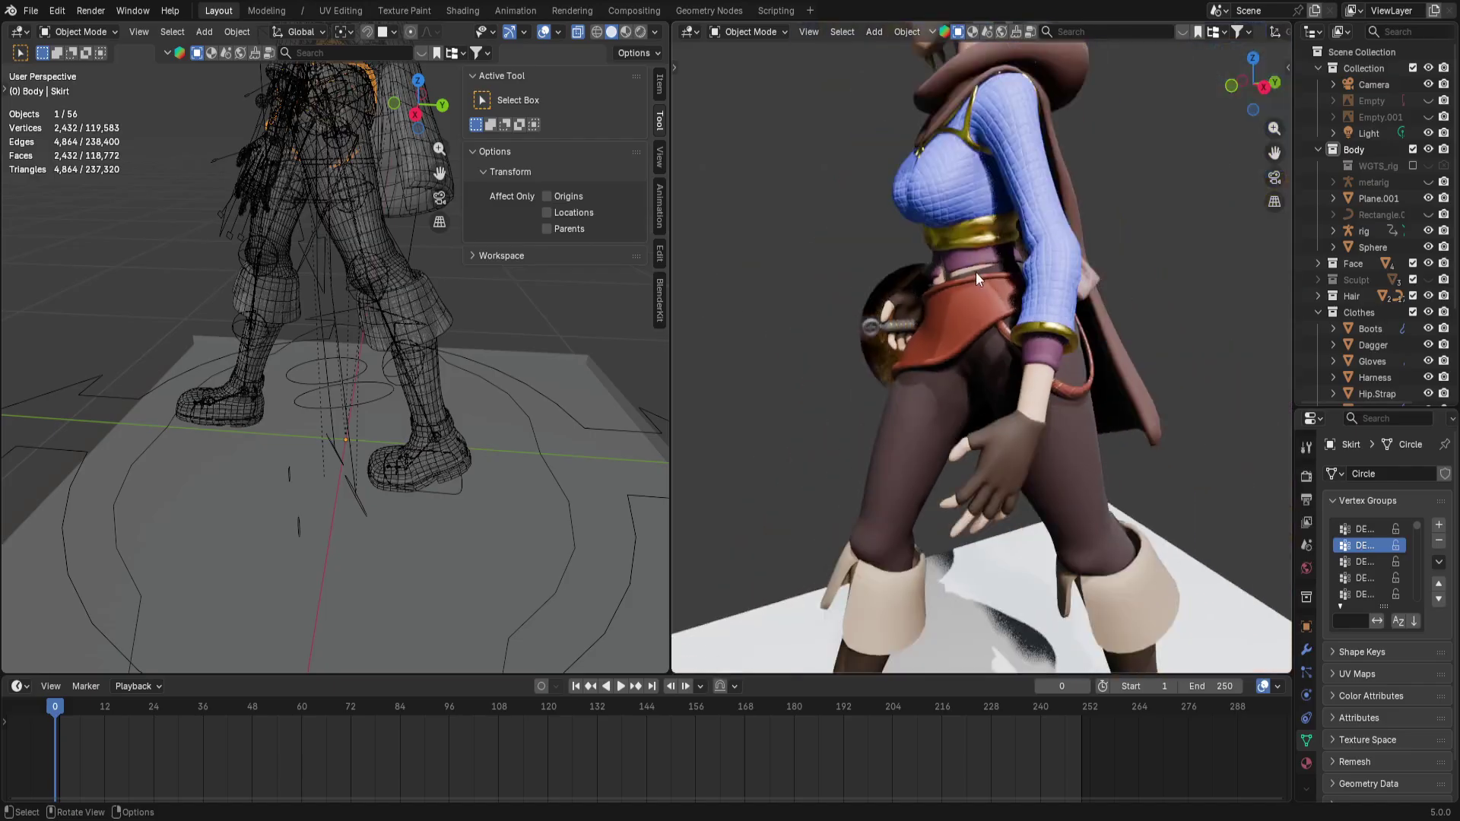
mouse_move(975, 272)
middle_mouse_down()
mouse_move(885, 240)
mouse_move(1023, 245)
mouse_move(990, 253)
middle_mouse_up()
scroll(990, 254, "up", 8)
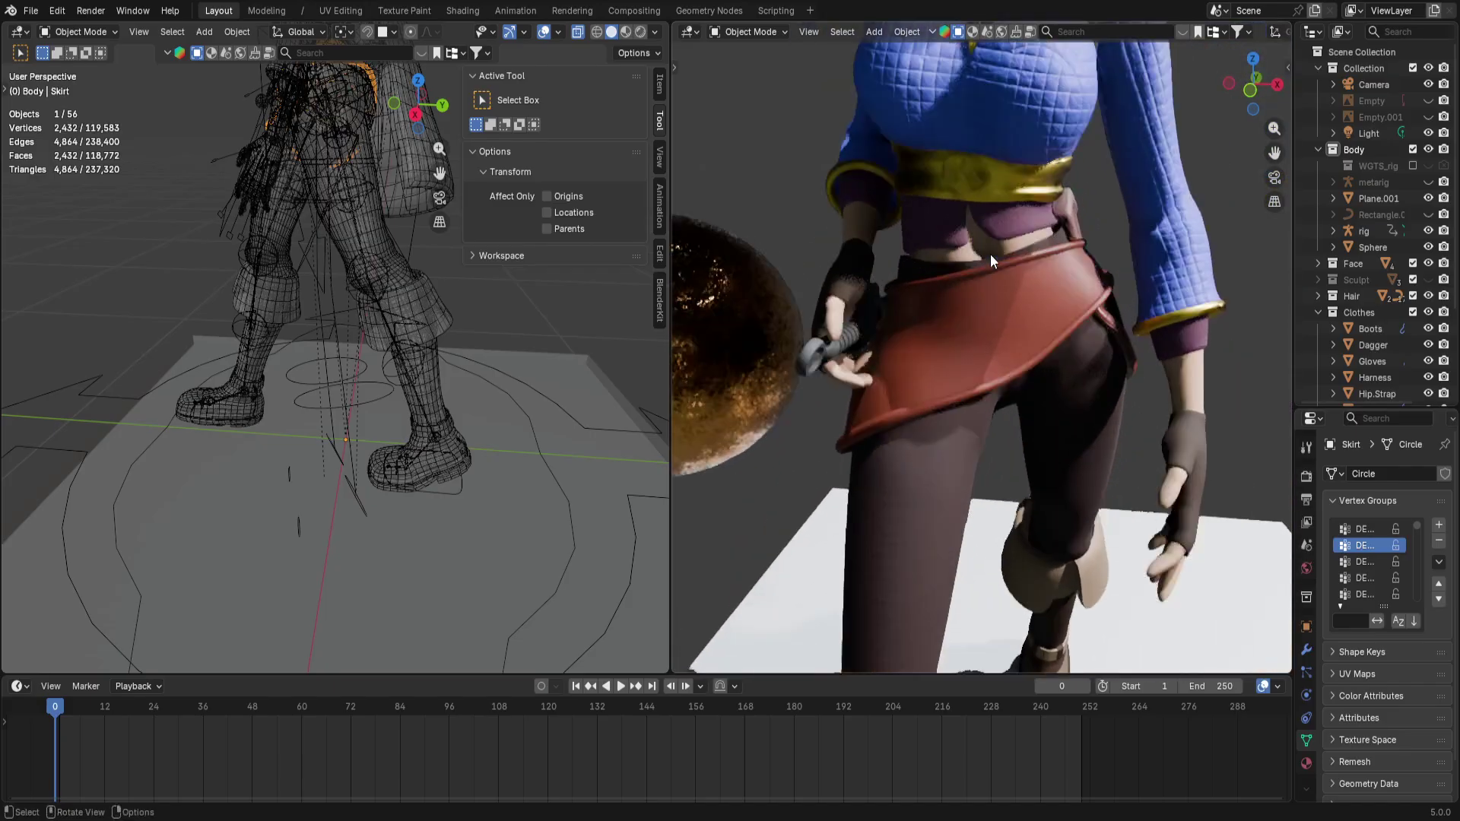
scroll(889, 281, "down", 3)
scroll(889, 286, "up", 8)
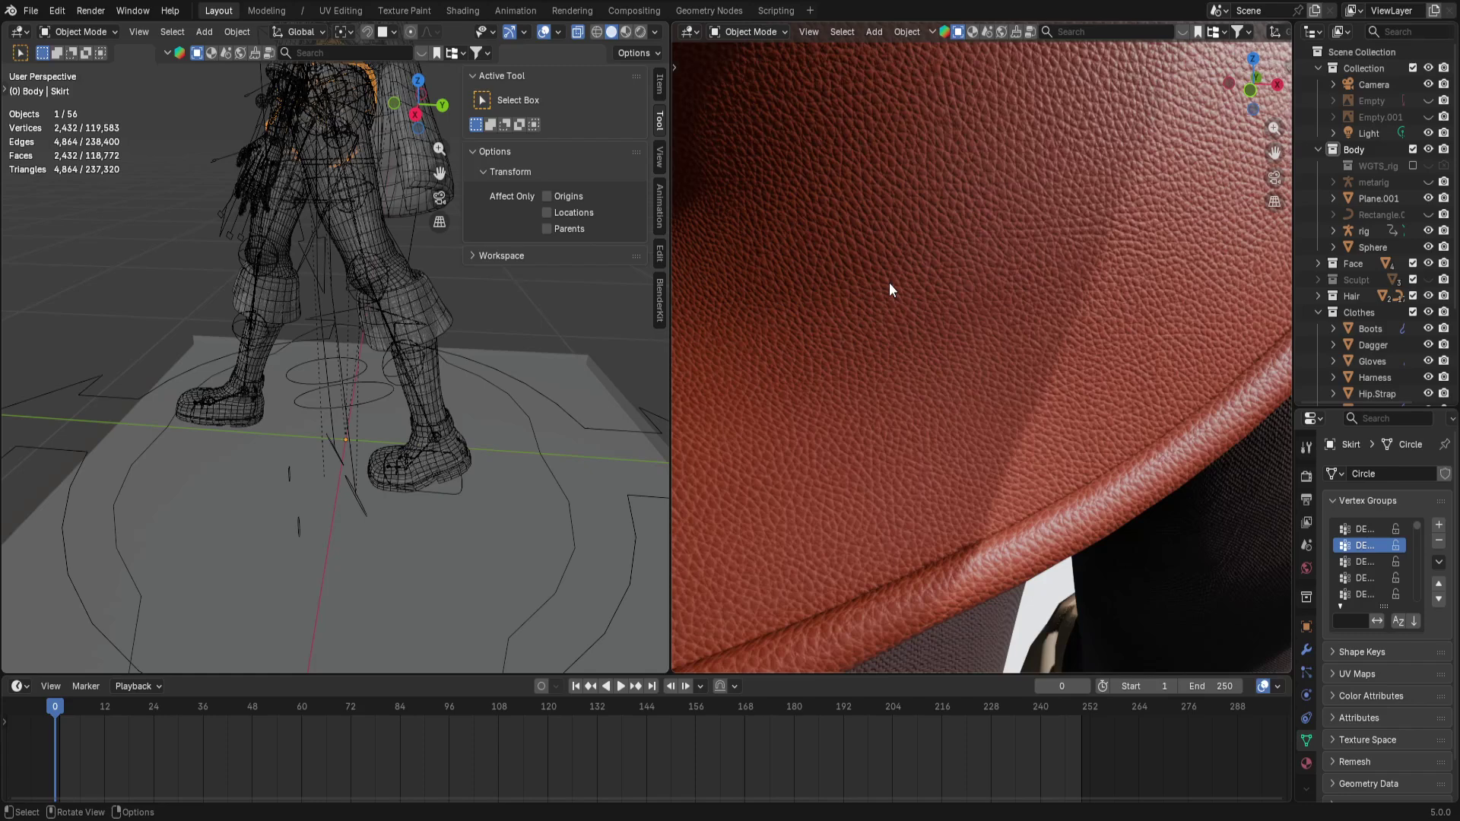
Search the BlenderKit library for "leather", preview the model results, and switch the search to materials
left_click(1088, 32)
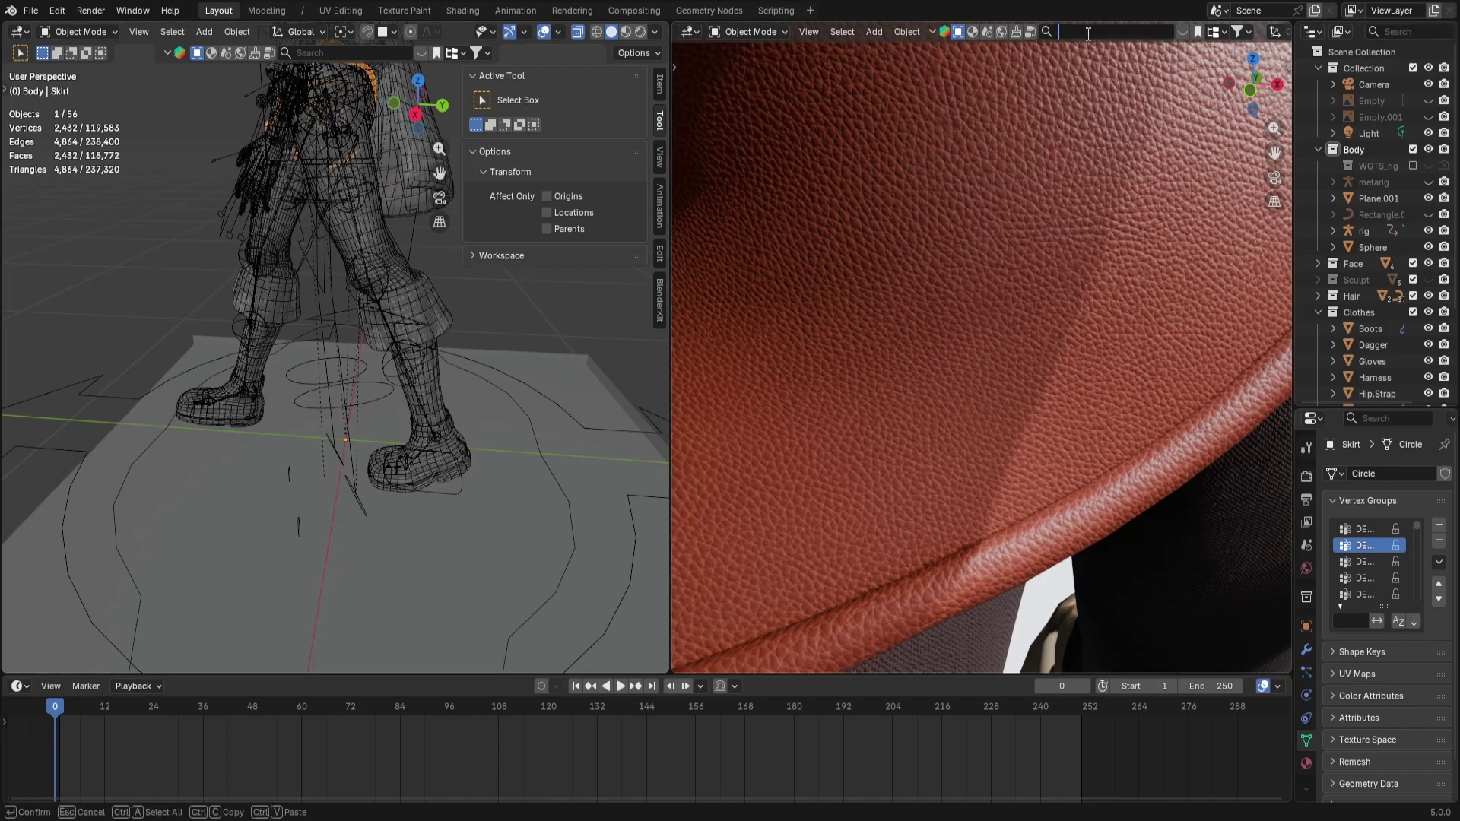
type("leather")
key("Return")
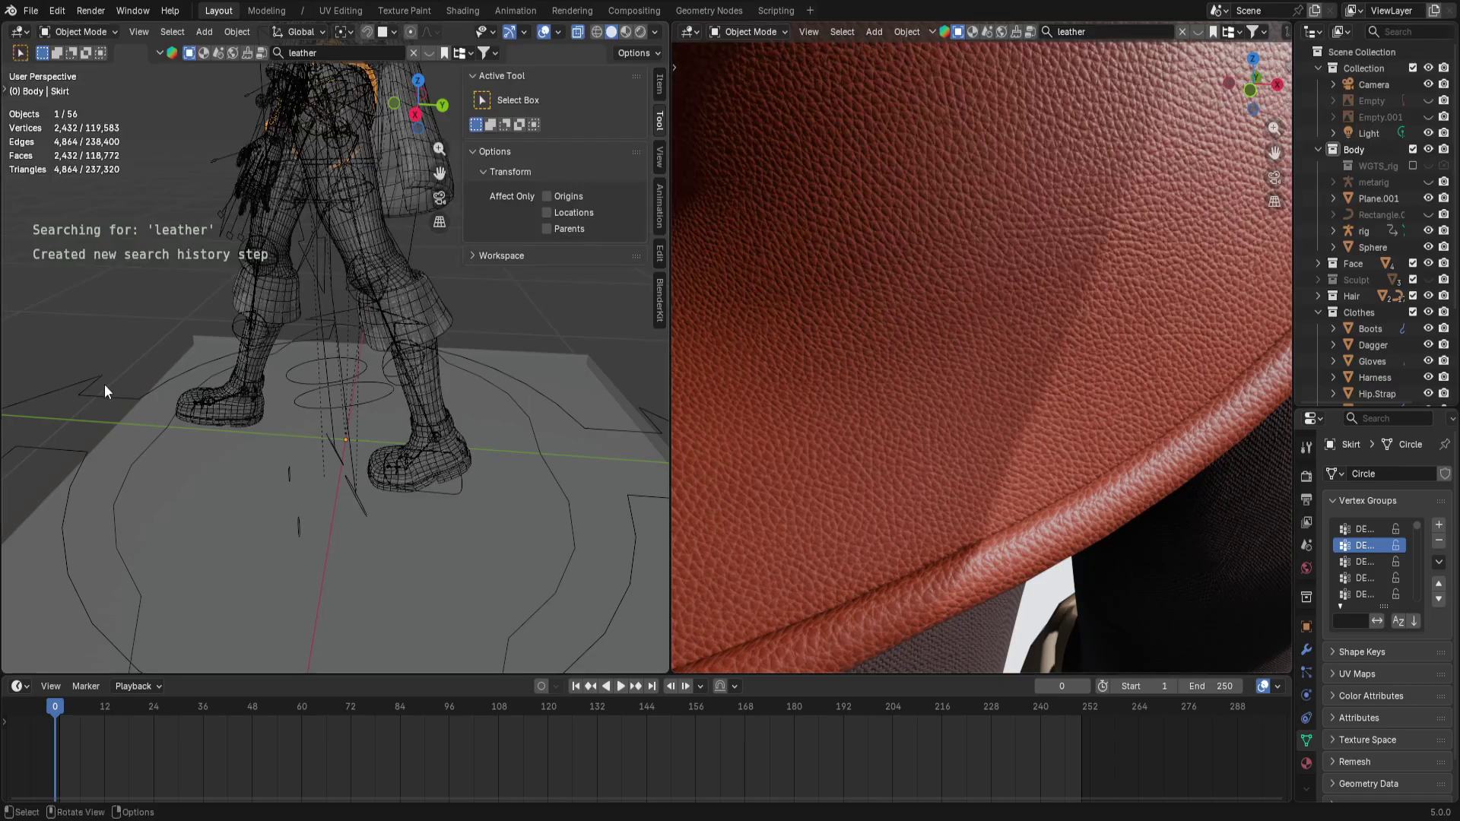
mouse_move(61, 163)
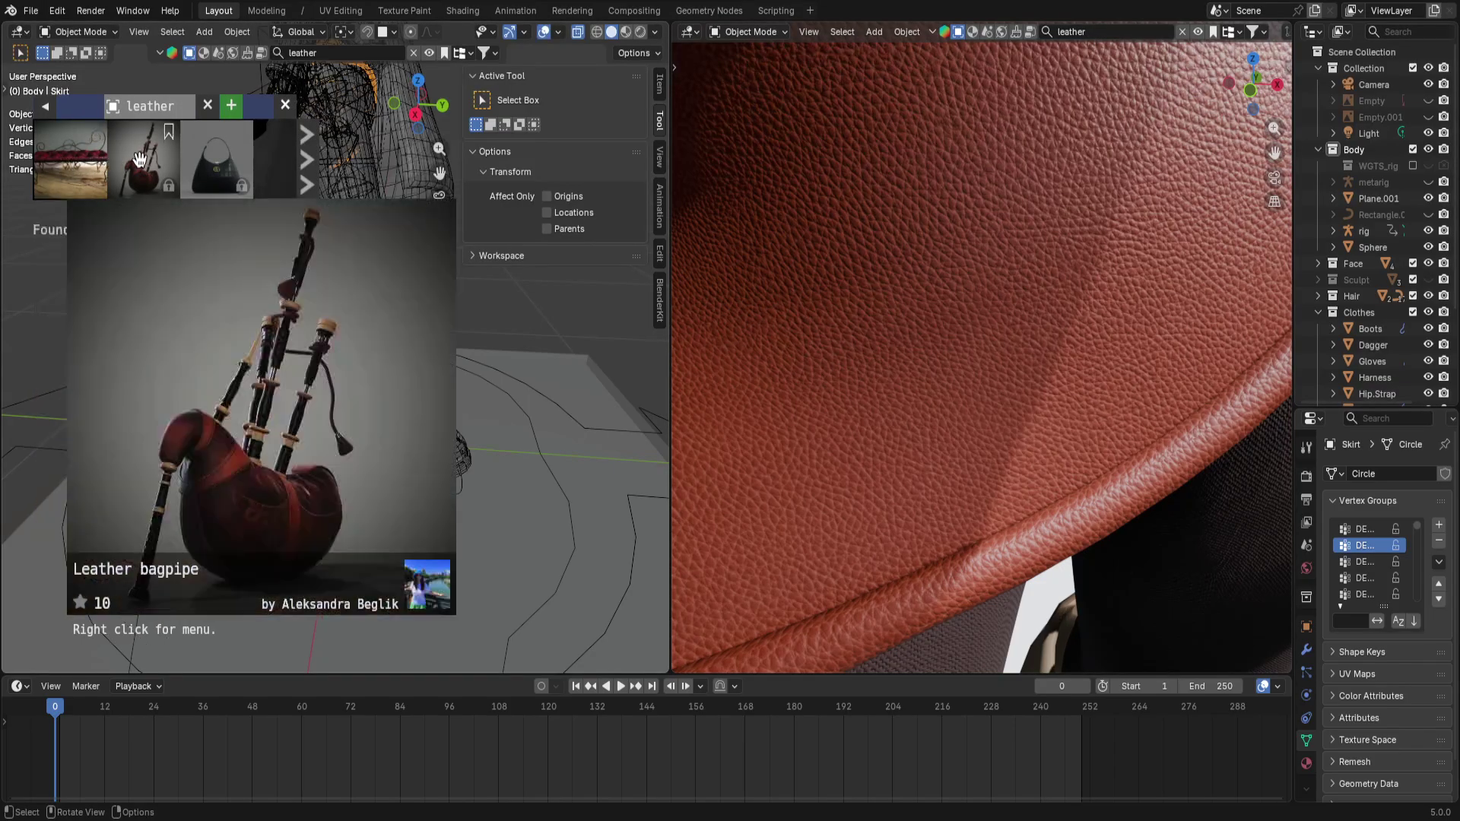
mouse_move(207, 155)
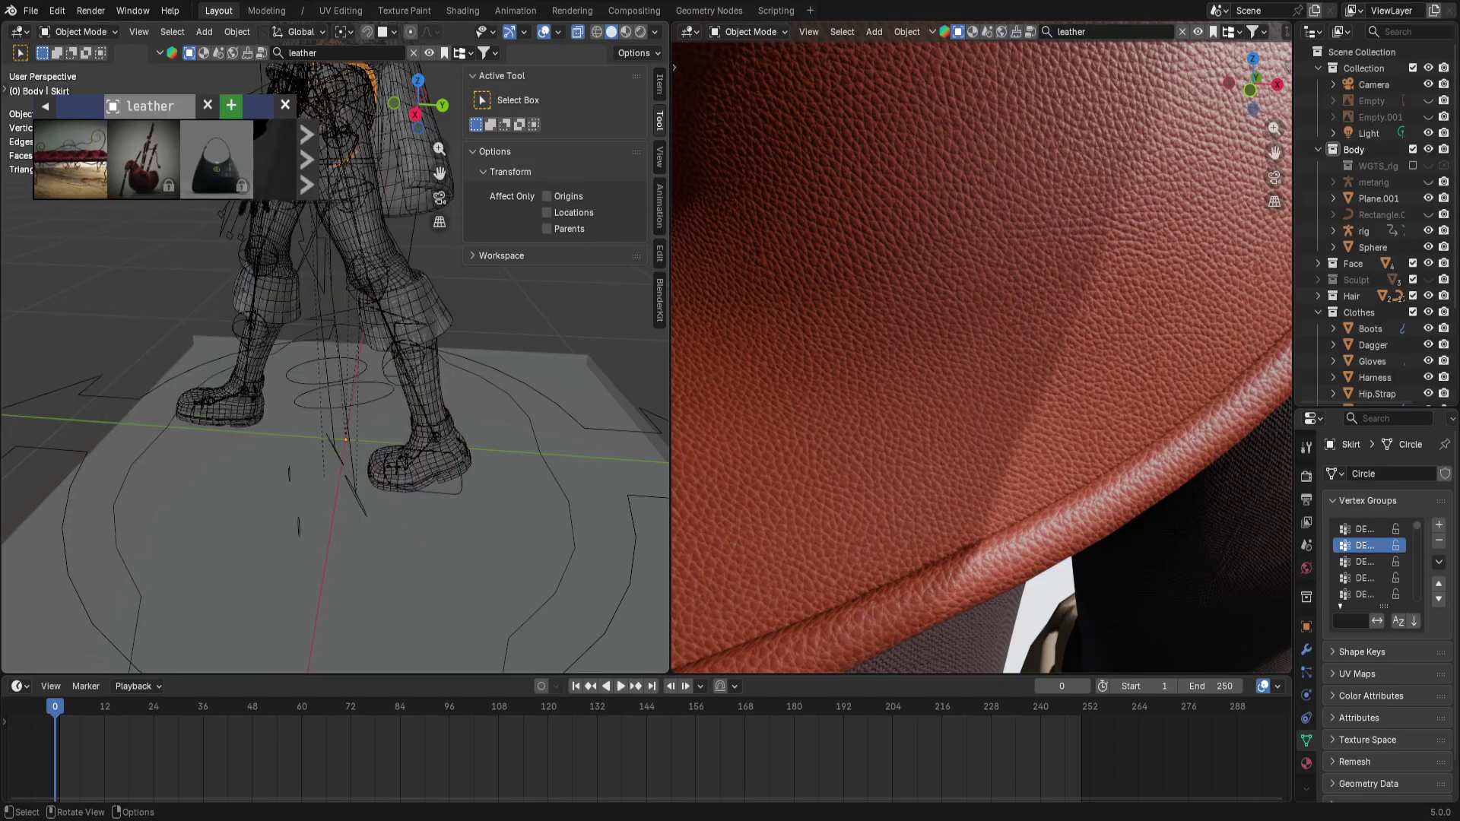
left_click(203, 54)
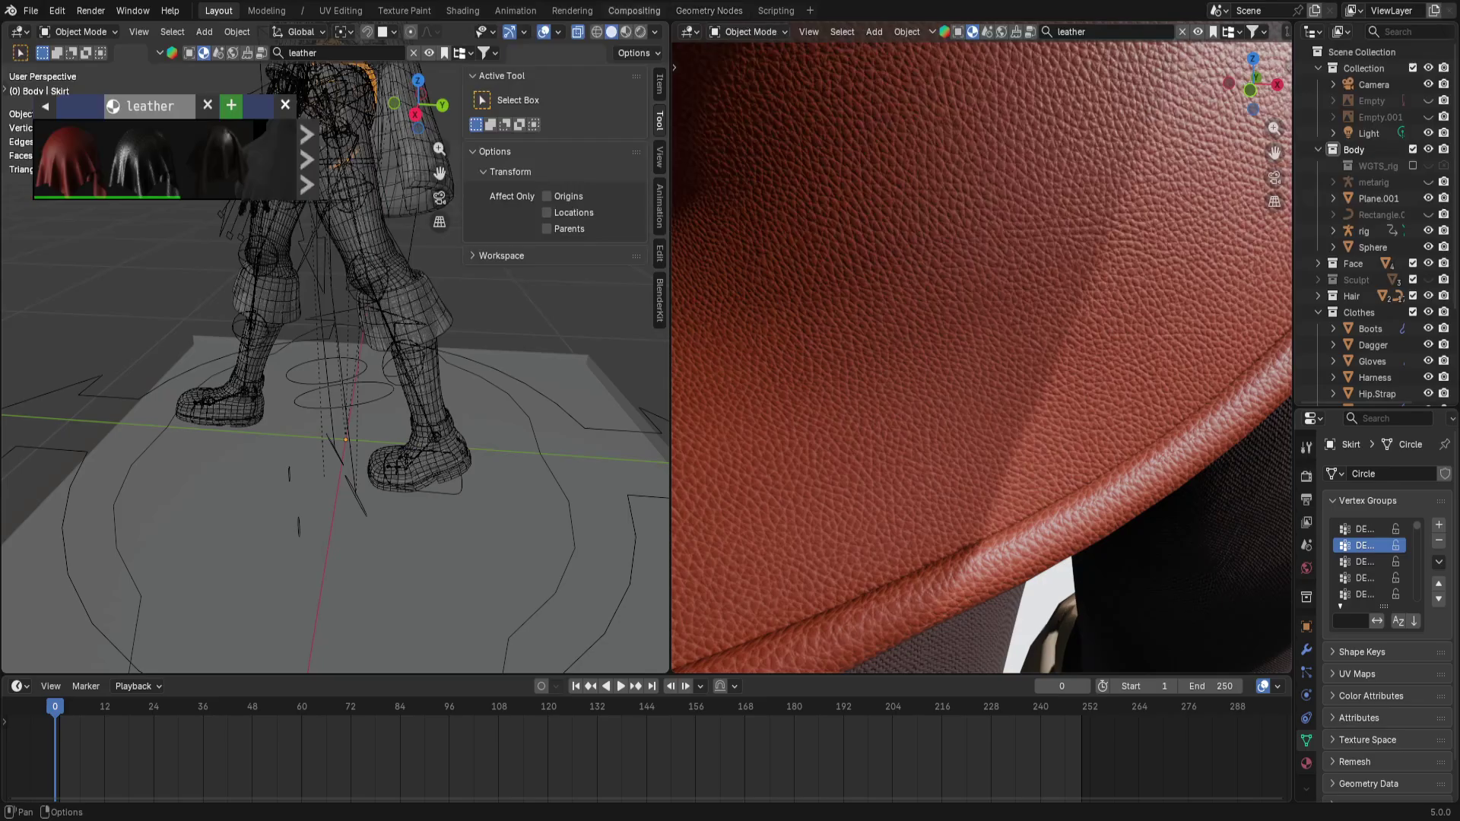
In the Shading workspace, enlarge the node editor and examine the skirt's complete Belt material node tree
left_click(272, 10)
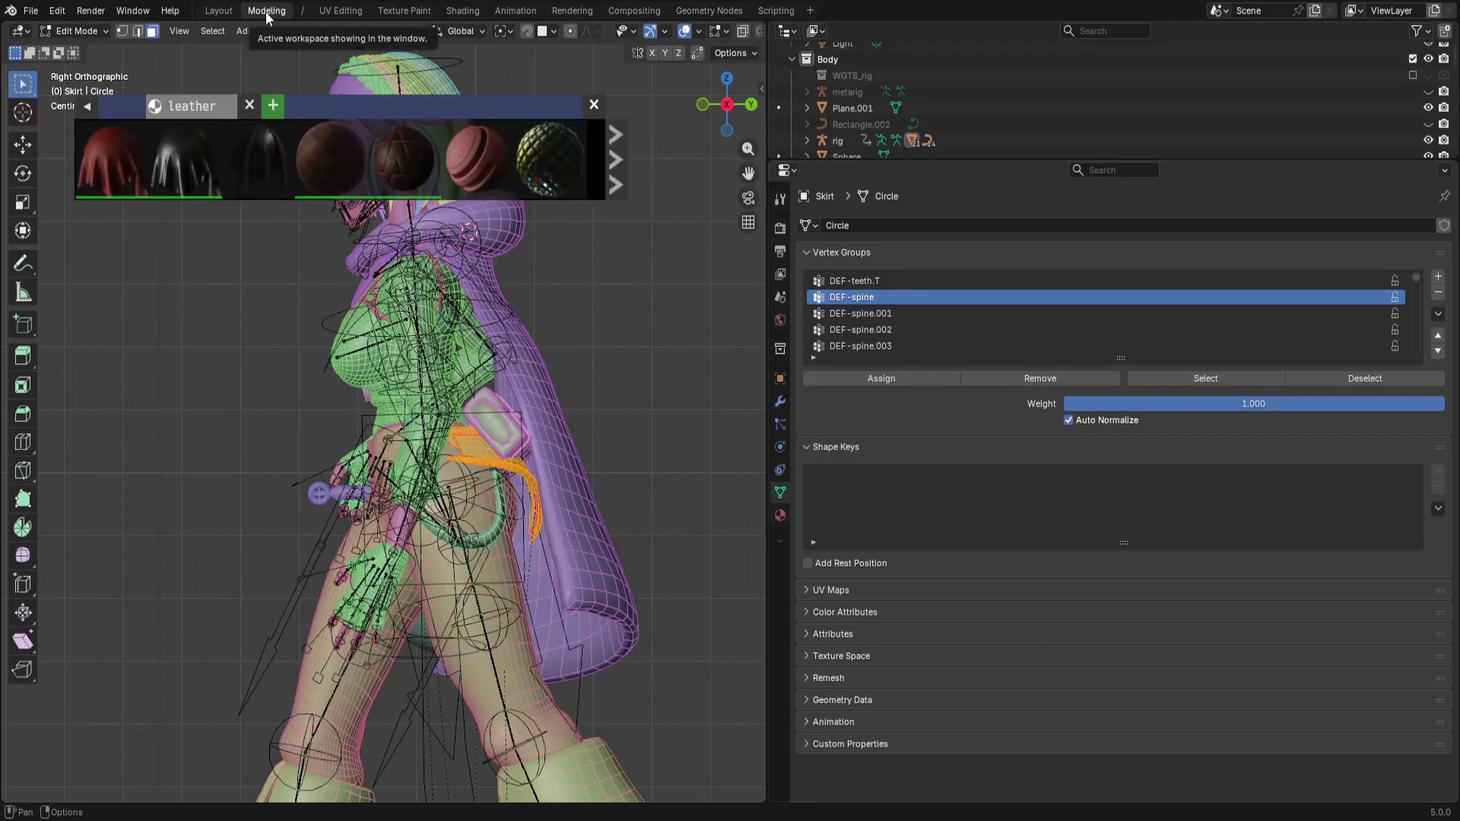
left_click(218, 10)
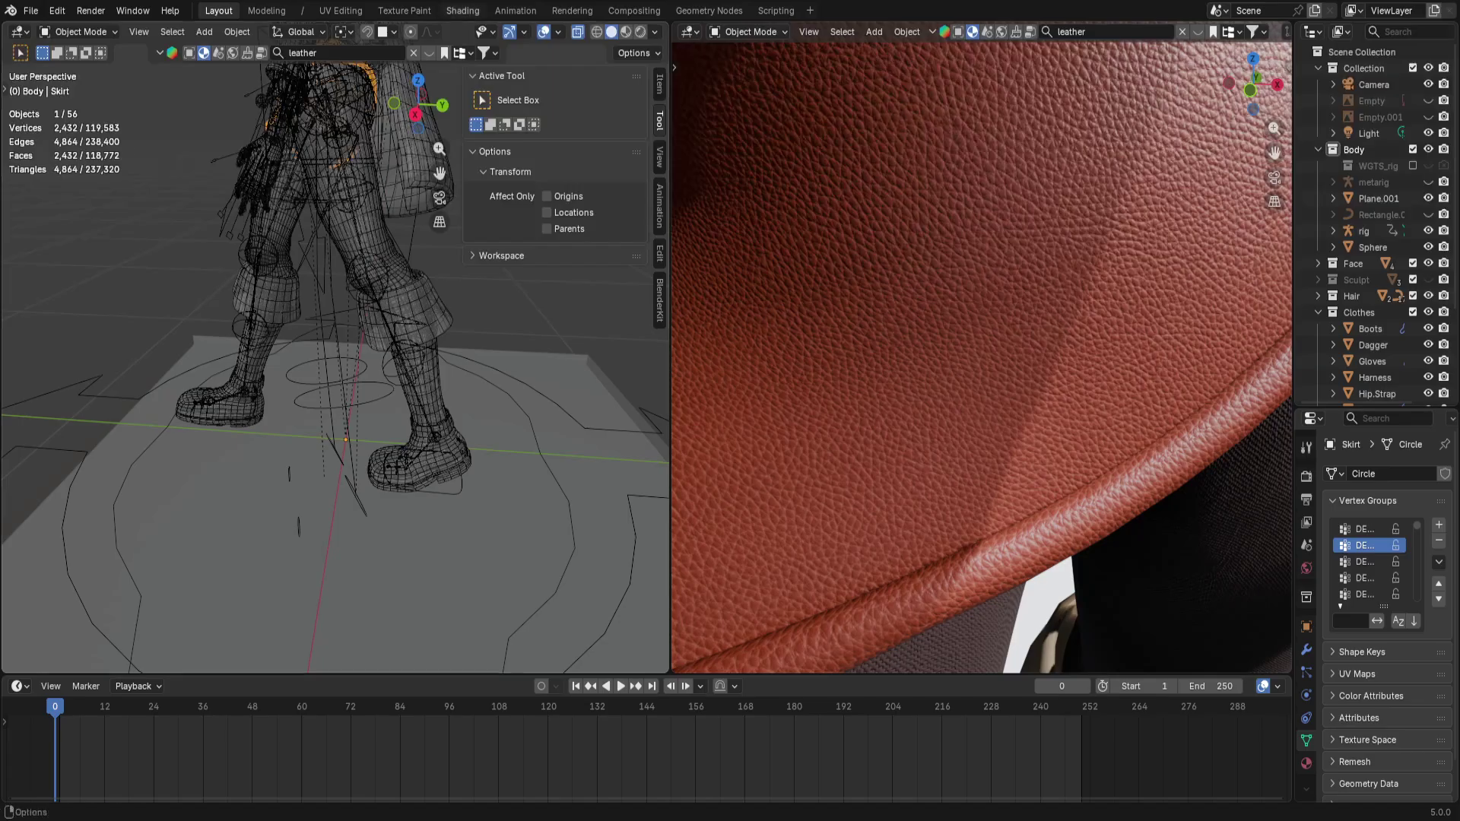
left_click(450, 9)
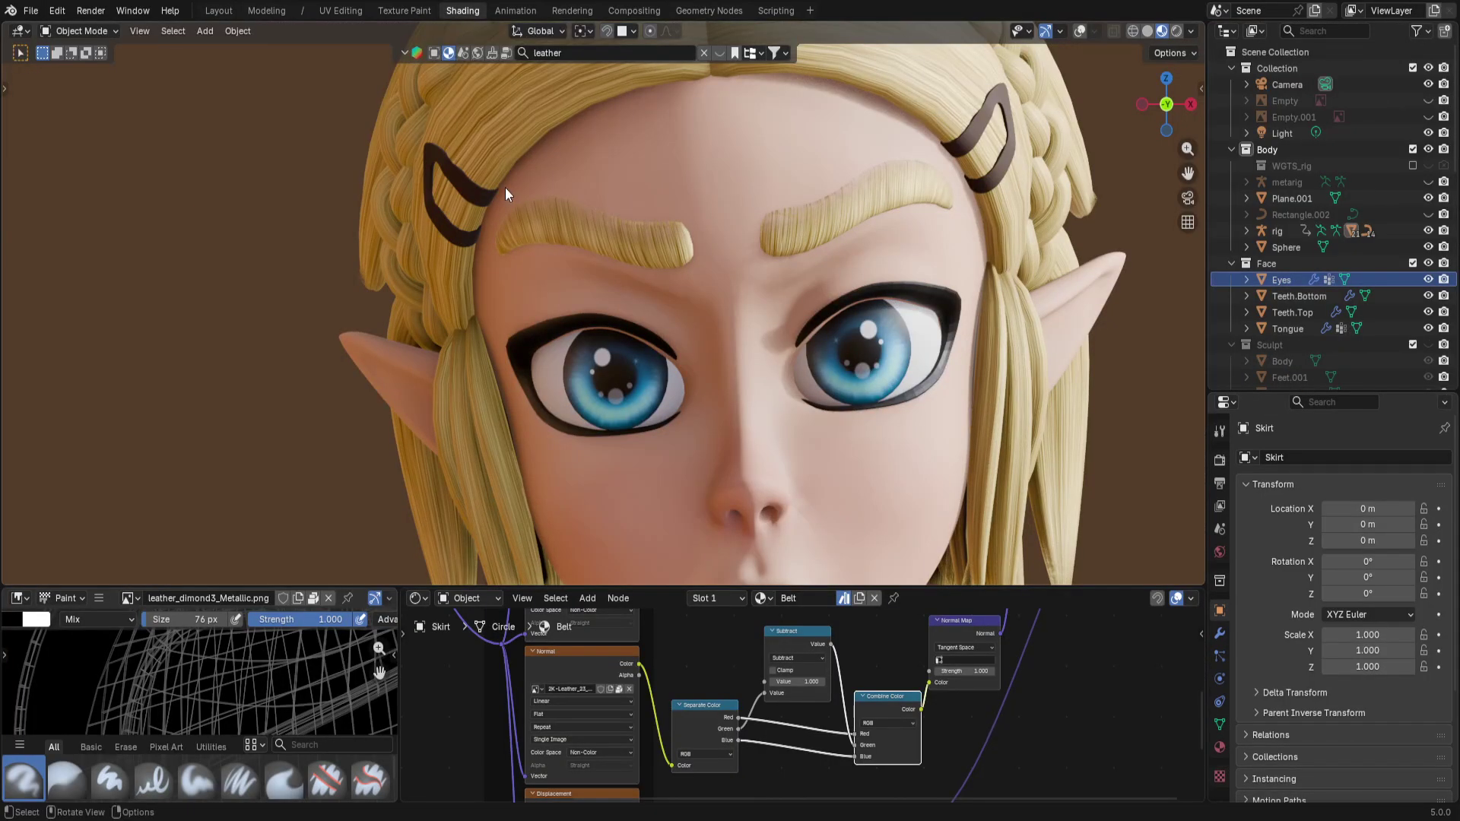
left_click_drag(594, 586, 599, 368)
key("Home")
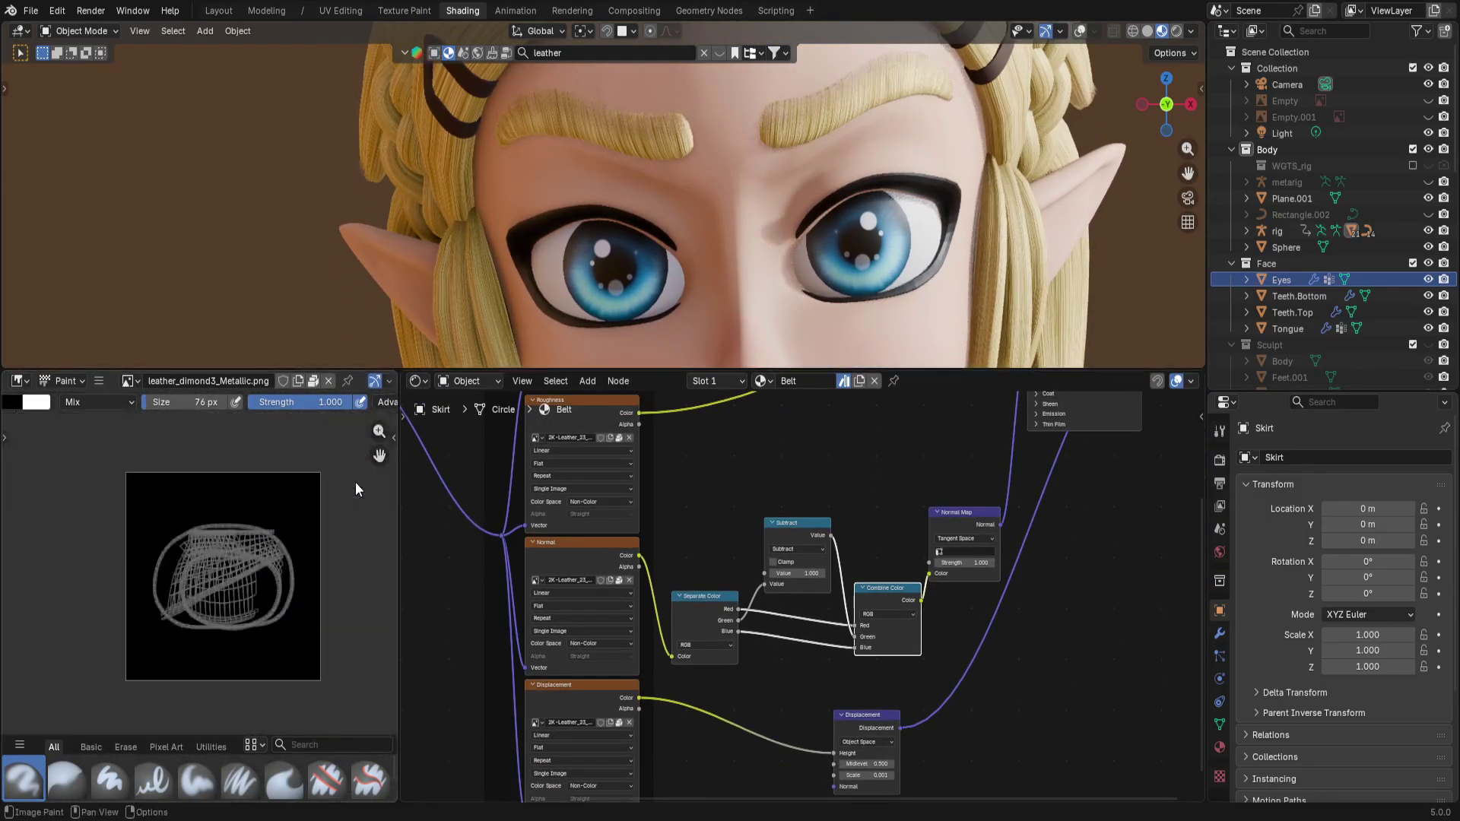
scroll(341, 489, "up", 3)
scroll(254, 514, "down", 1)
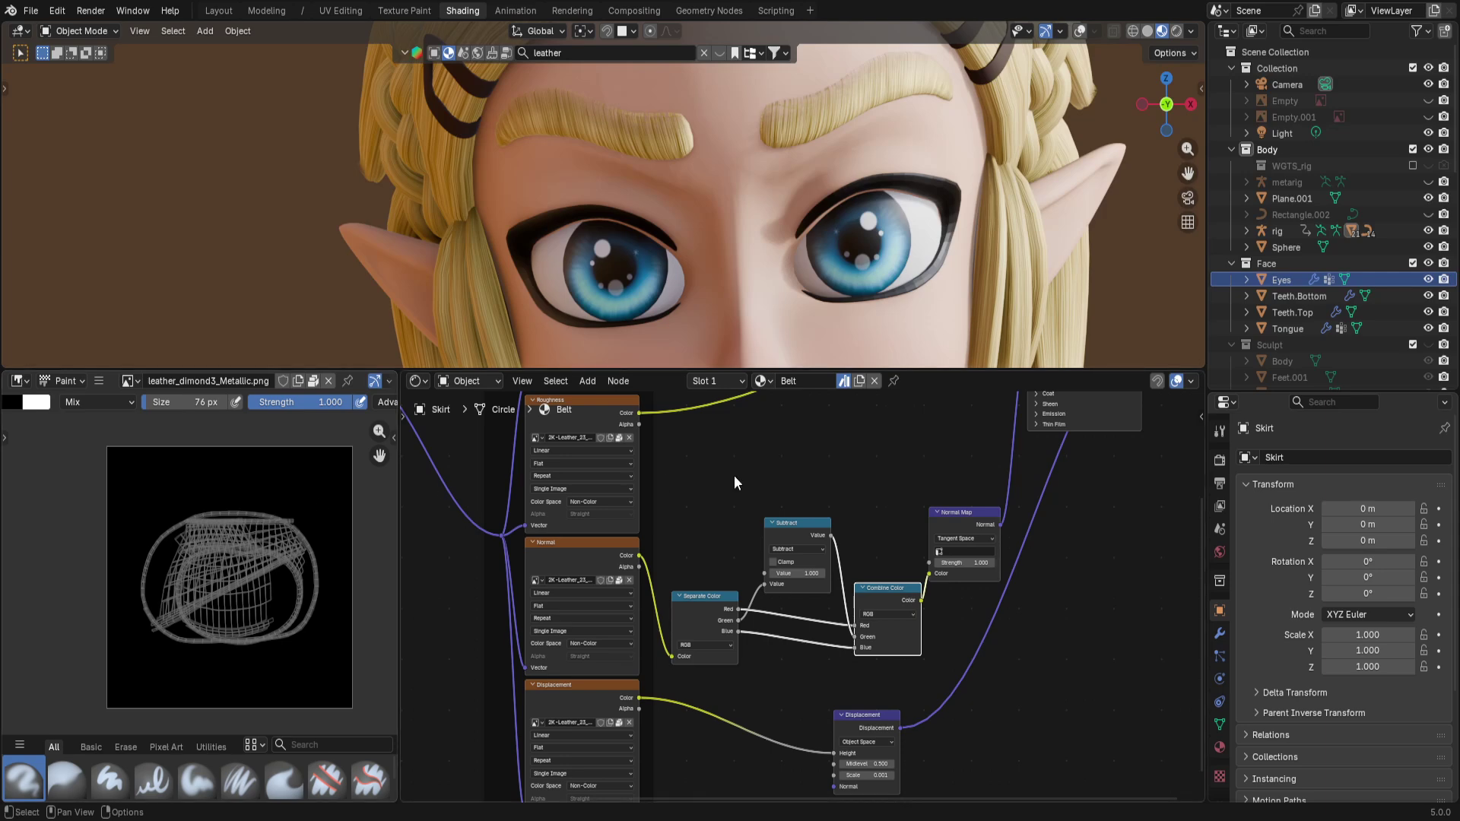
key("Home")
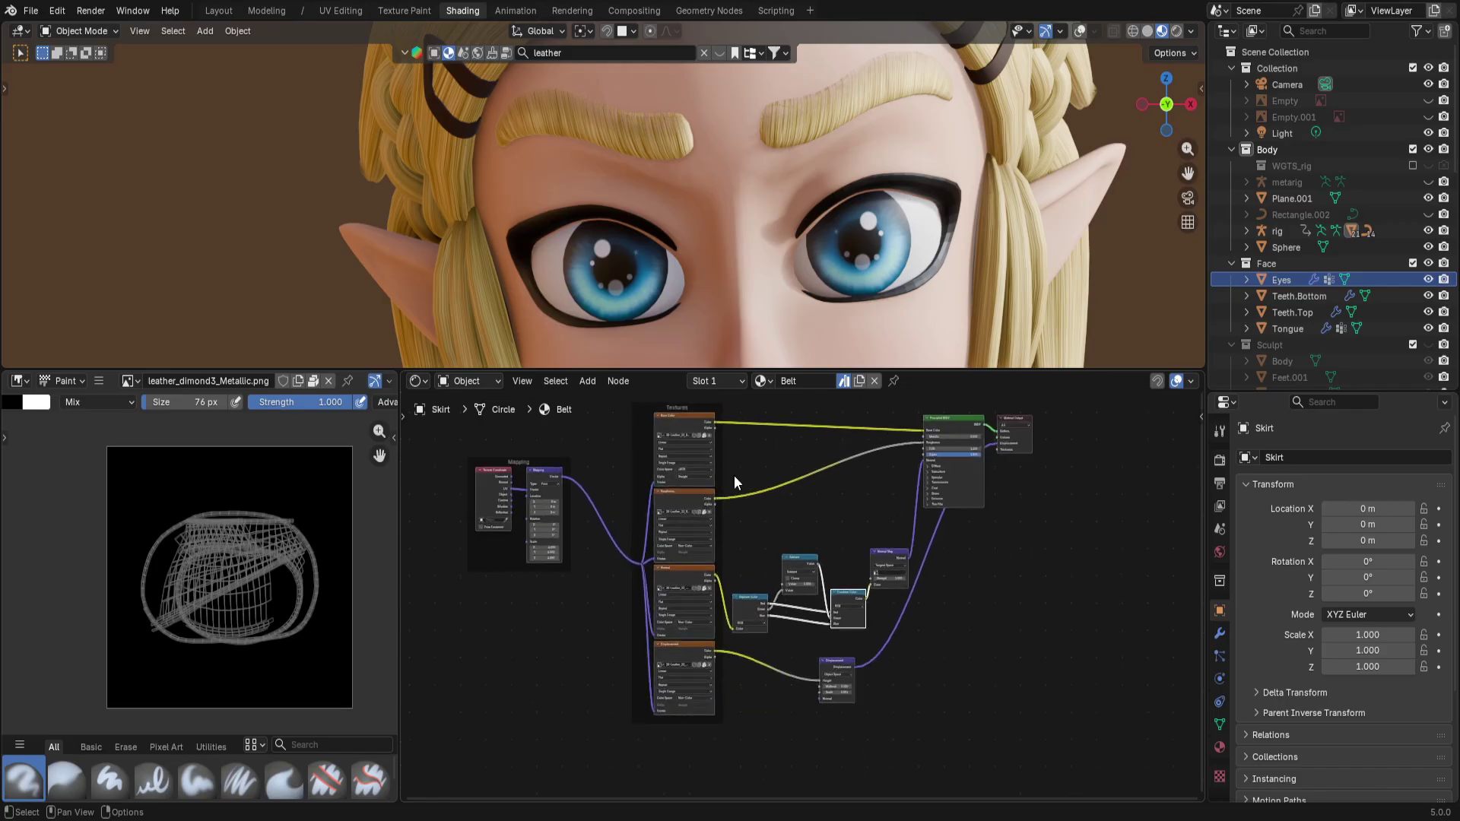
scroll(733, 476, "down", 1)
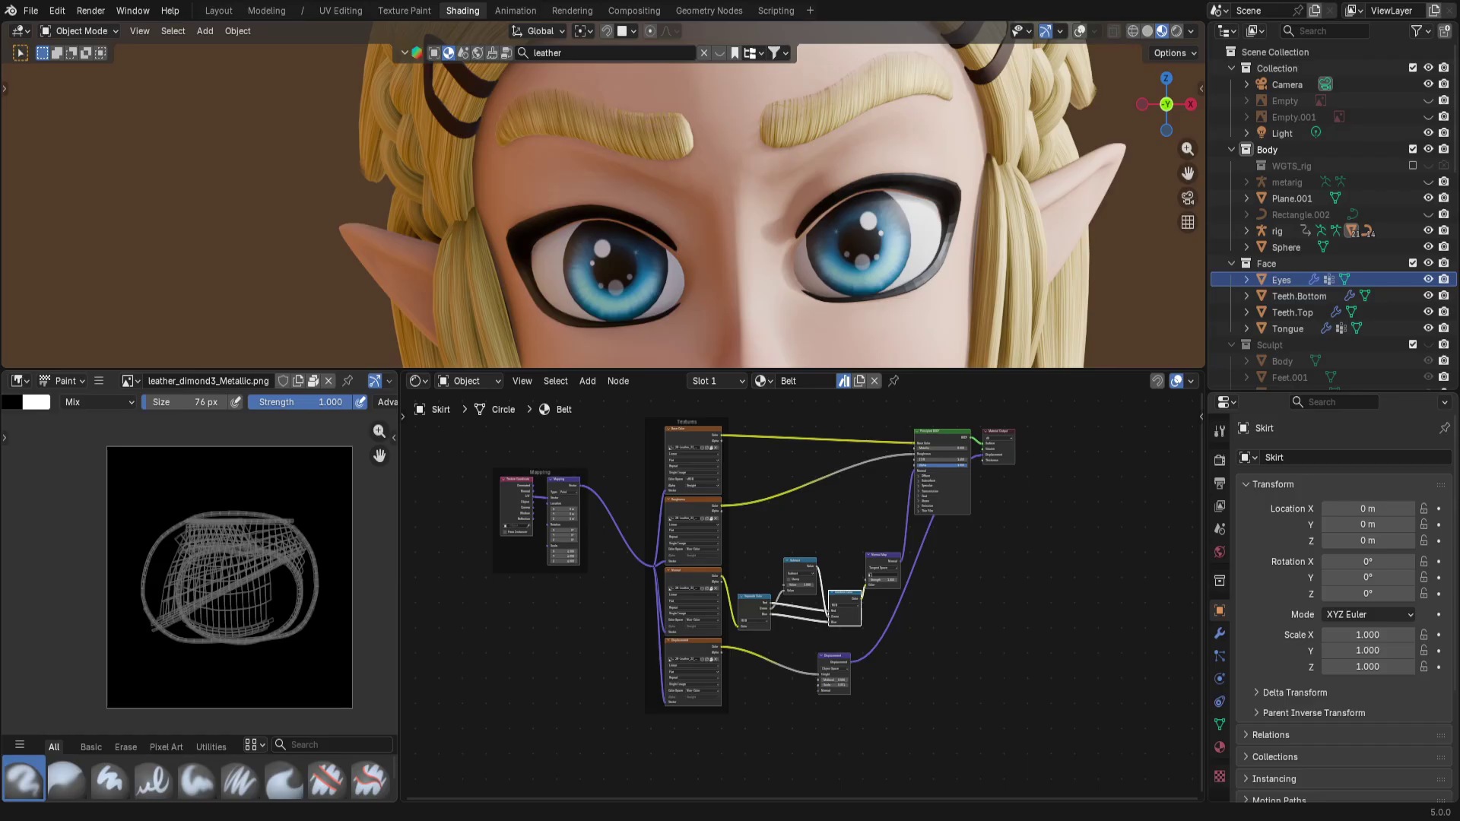
Enlarge the 3D viewport above the node editor and view the character's face
left_click_drag(647, 370, 648, 503)
scroll(632, 440, "down", 3)
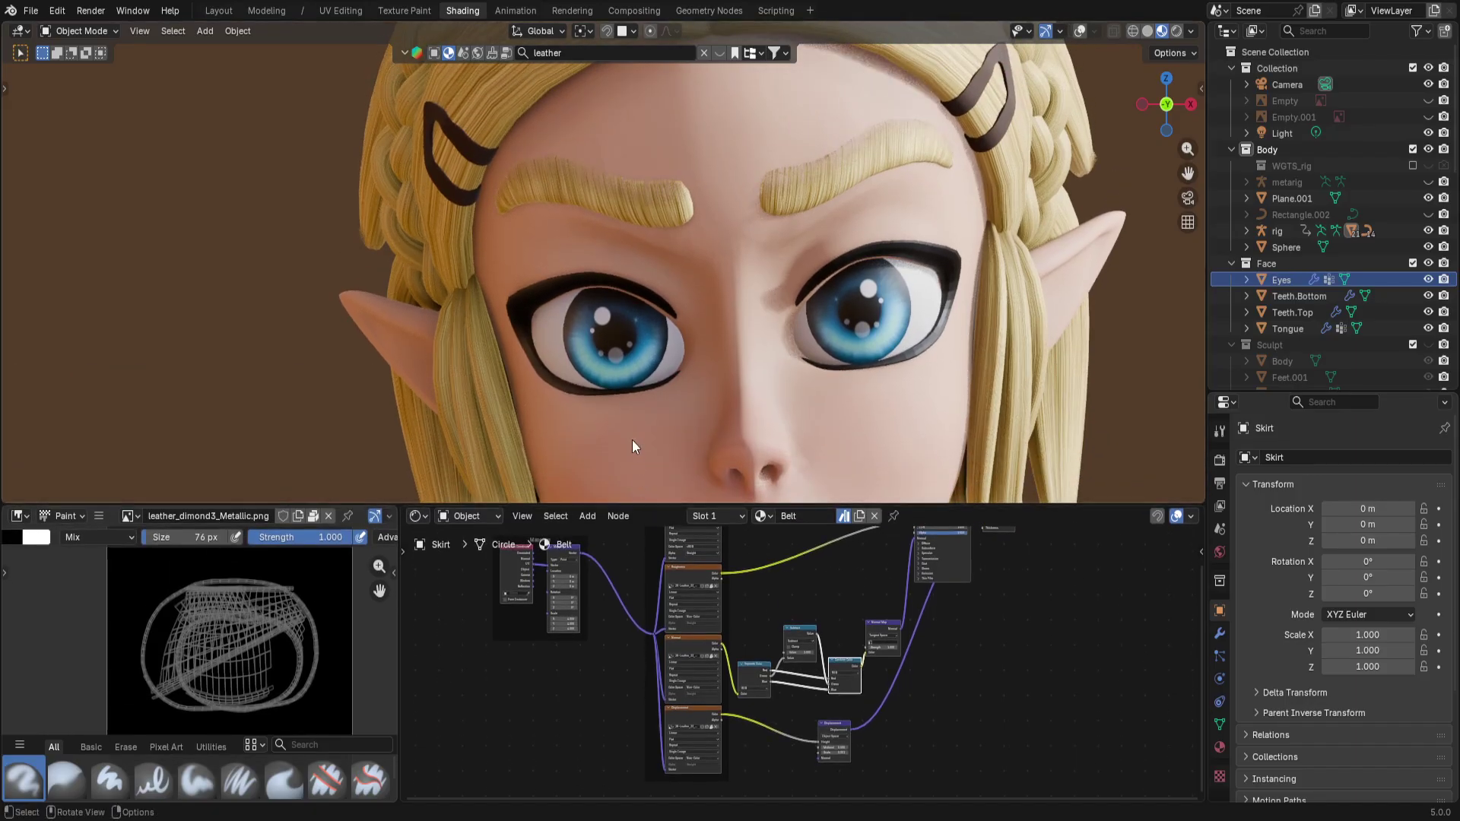
scroll(632, 439, "up", 2)
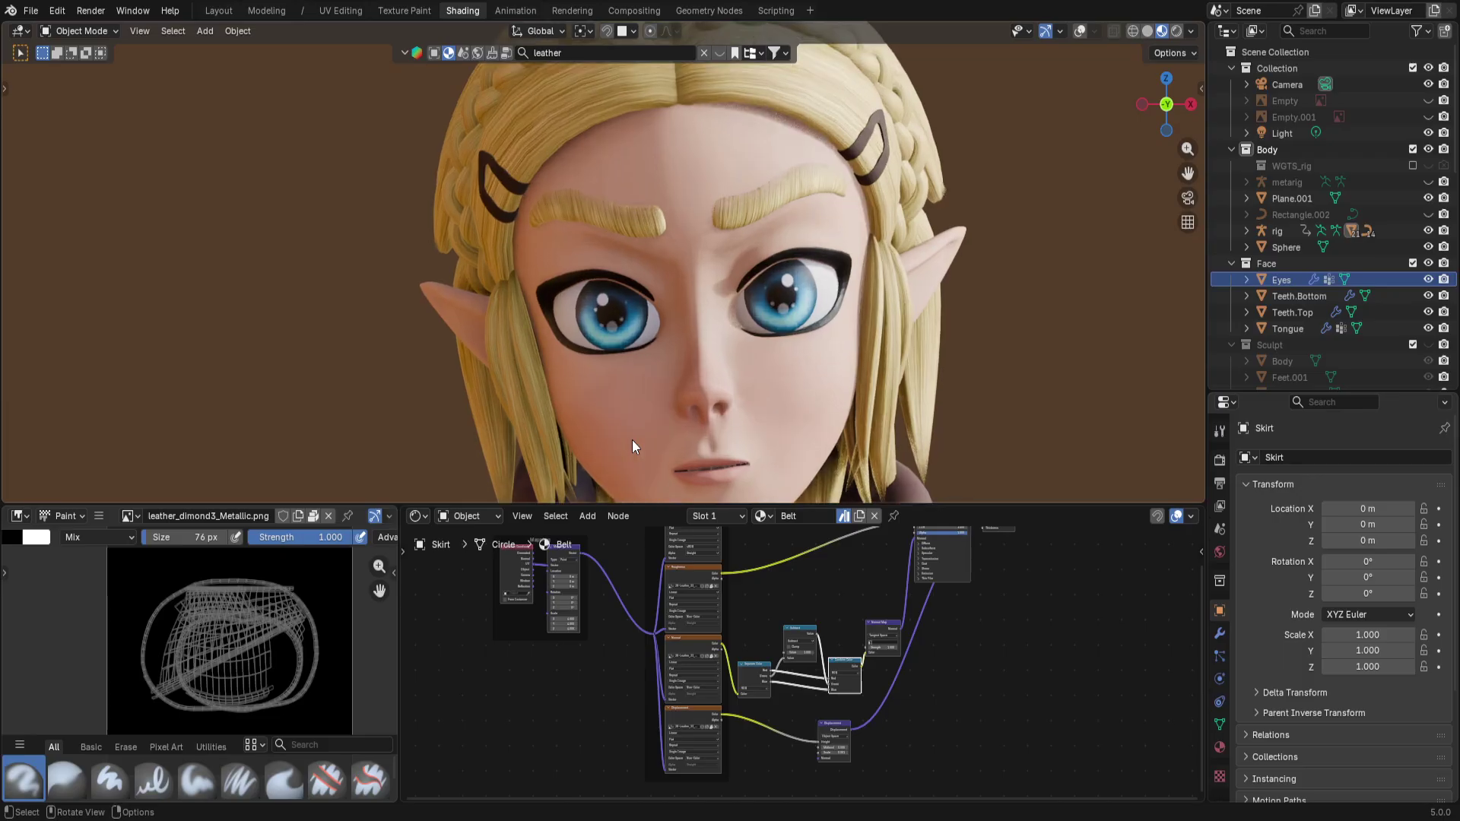
scroll(632, 440, "up", 2)
Return to the Layout workspace and view the whole leather skirt in the rendered viewport
left_click(219, 11)
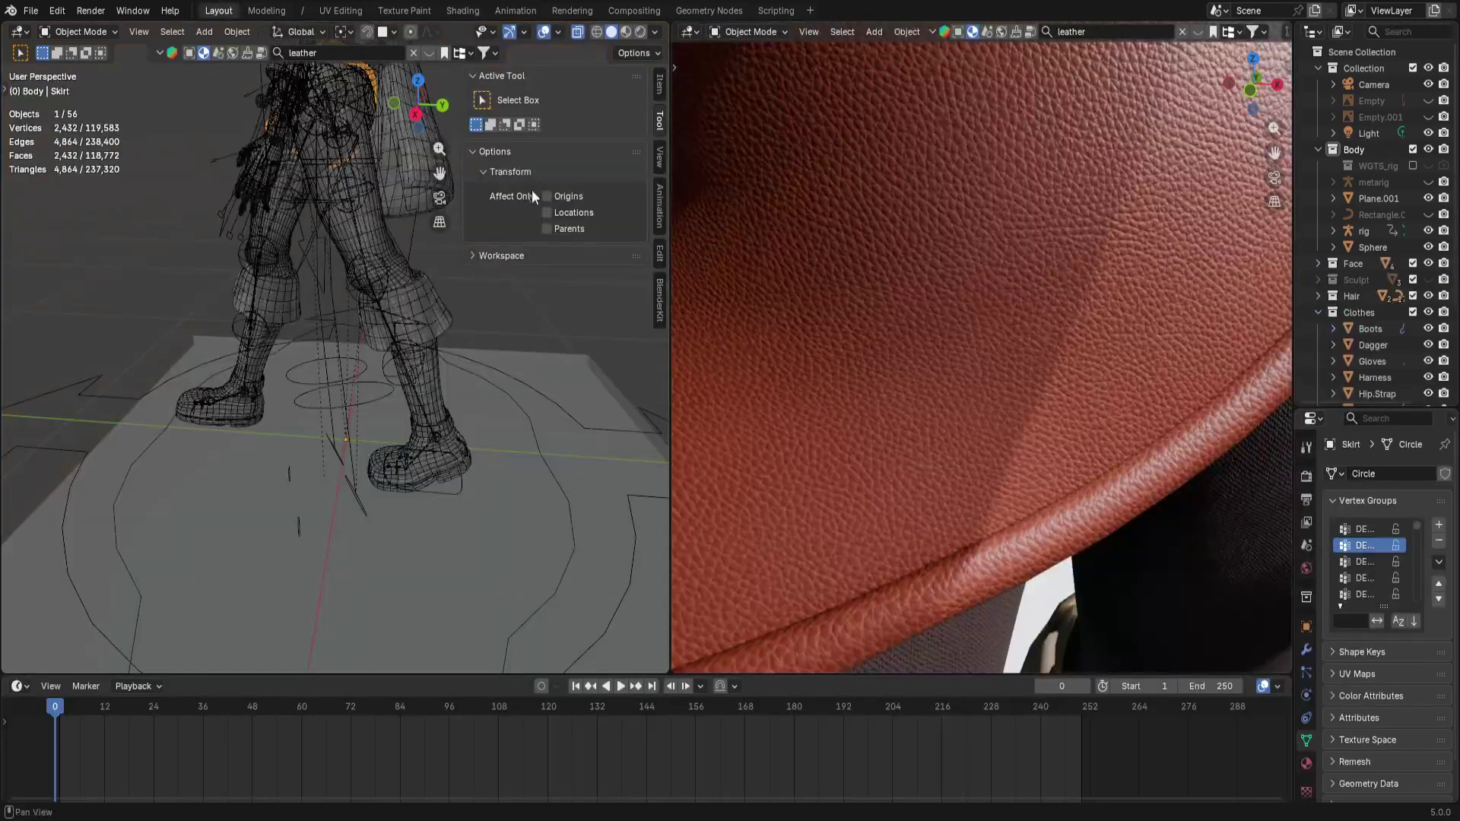
scroll(913, 370, "down", 5)
scroll(914, 370, "up", 3)
scroll(311, 291, "down", 3)
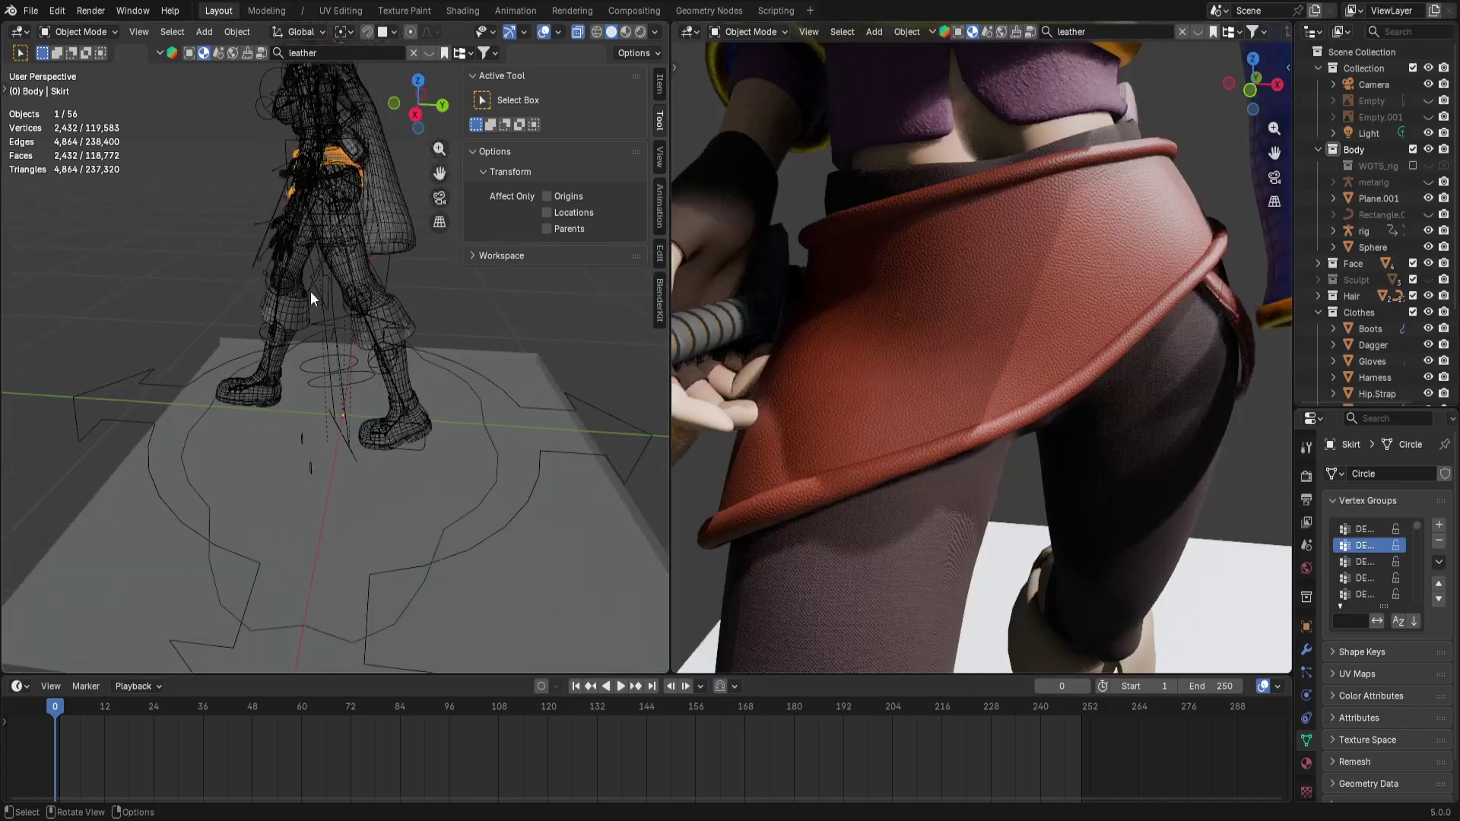
Turn off X-ray in the wireframe viewport, switch its shading to Material Preview, and view the character's legs and boots
left_click(578, 32)
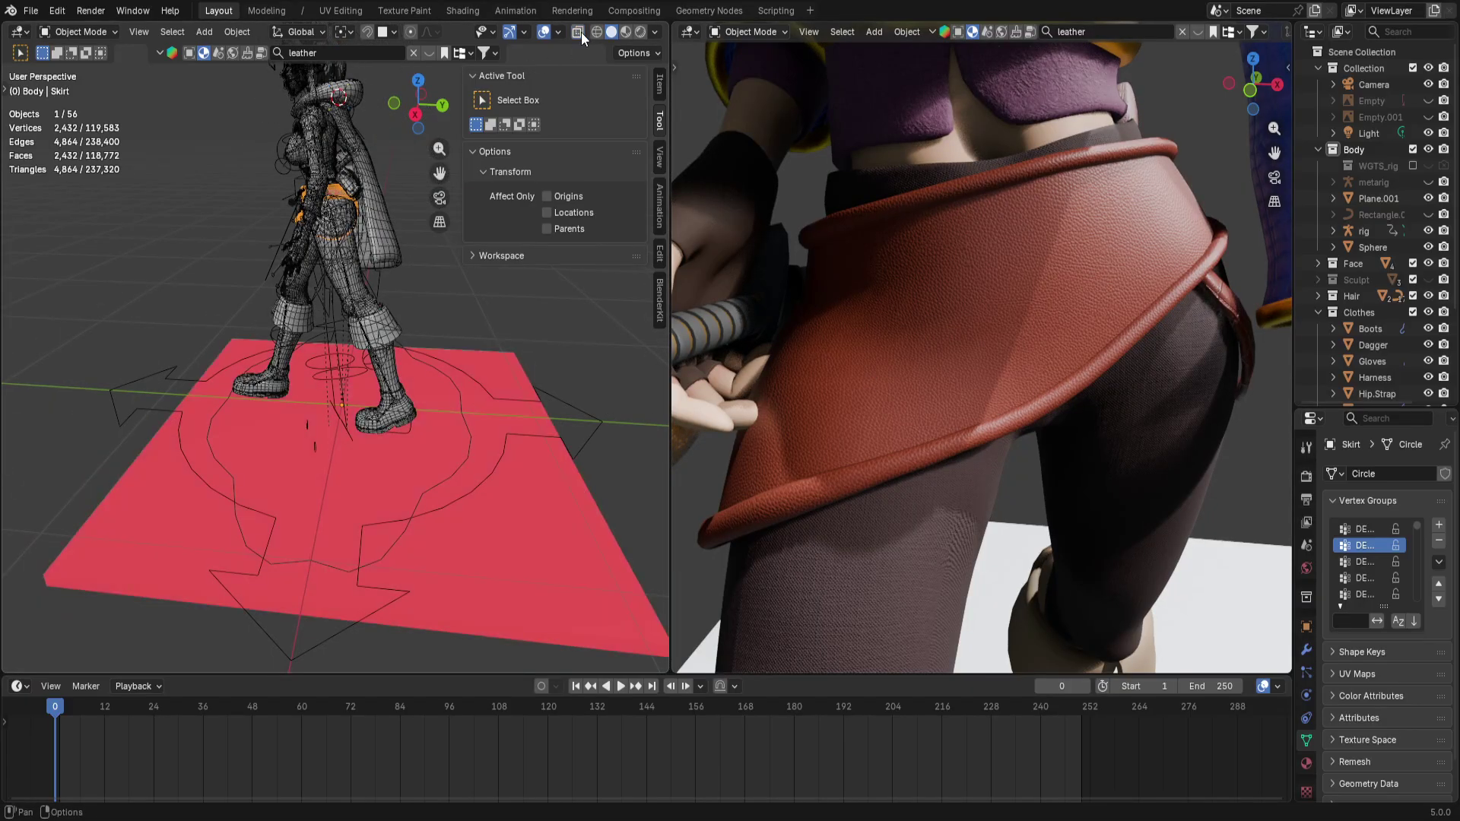
left_click(624, 32)
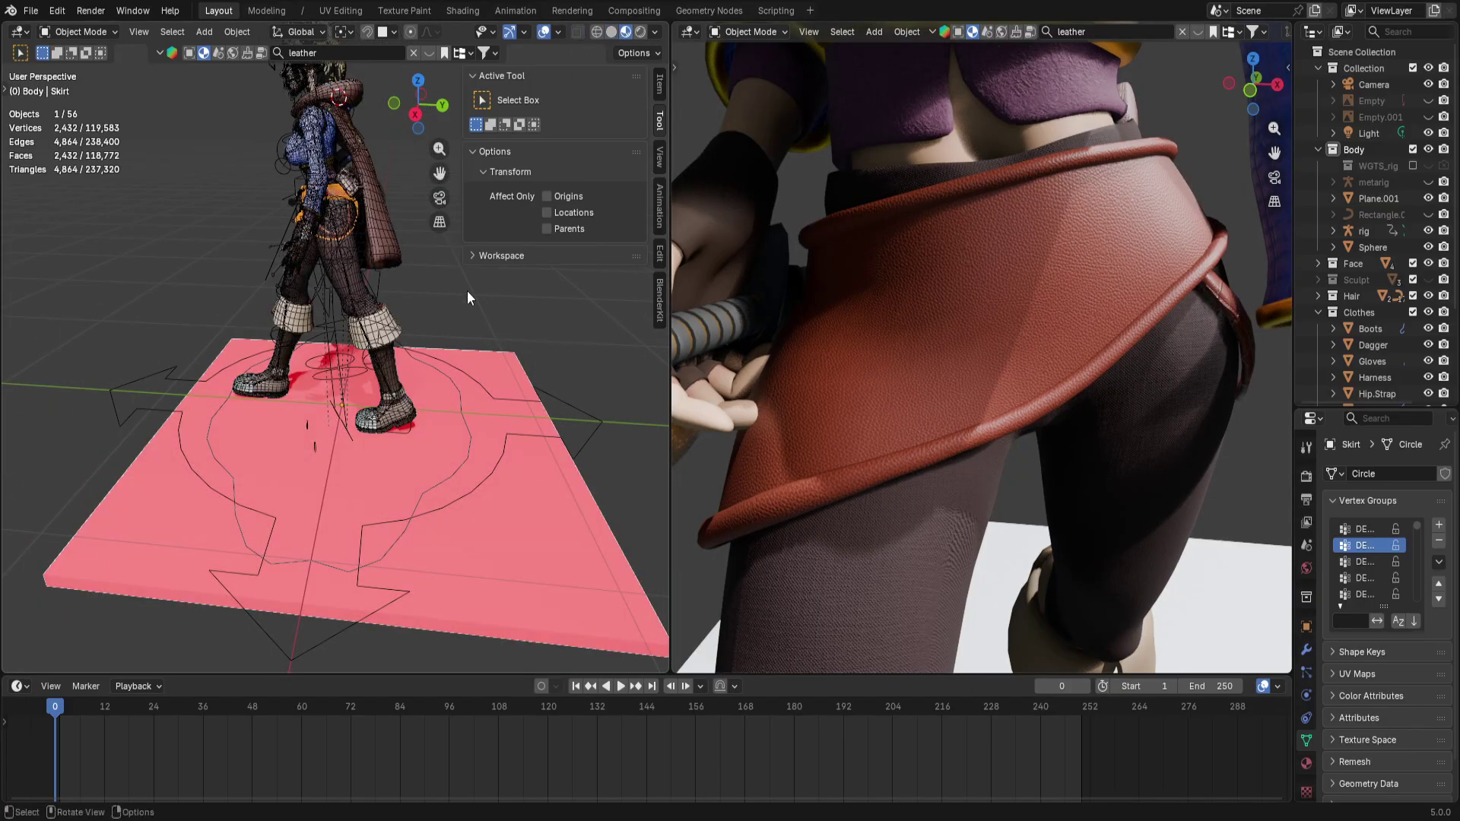
scroll(262, 256, "up", 2)
middle_click_drag(262, 255, 377, 231)
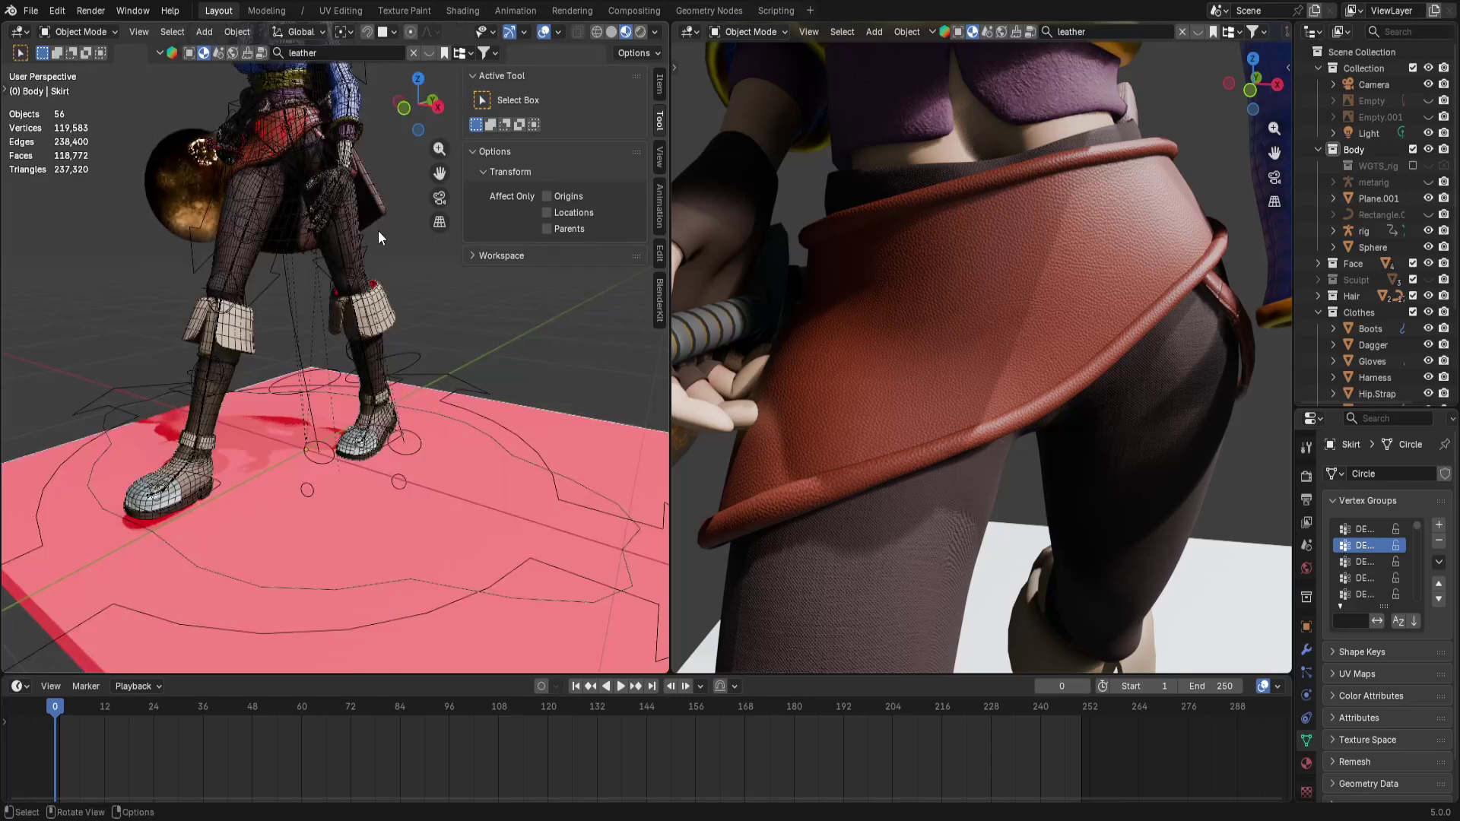
scroll(271, 204, "up", 4)
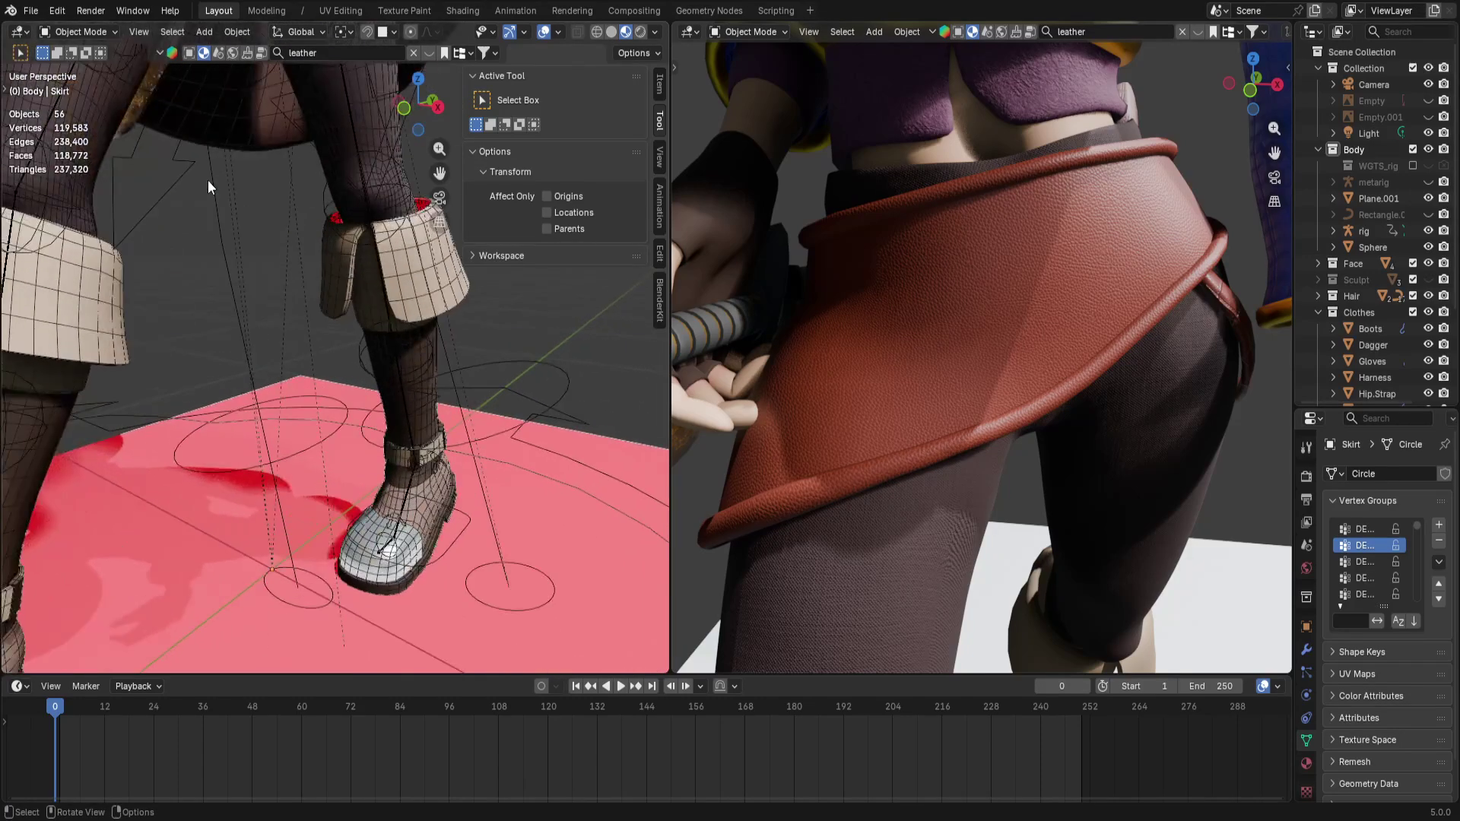
Examine the skirt's leather grain and the woven pants fabric up close in the rendered viewport
scroll(982, 418, "up", 5)
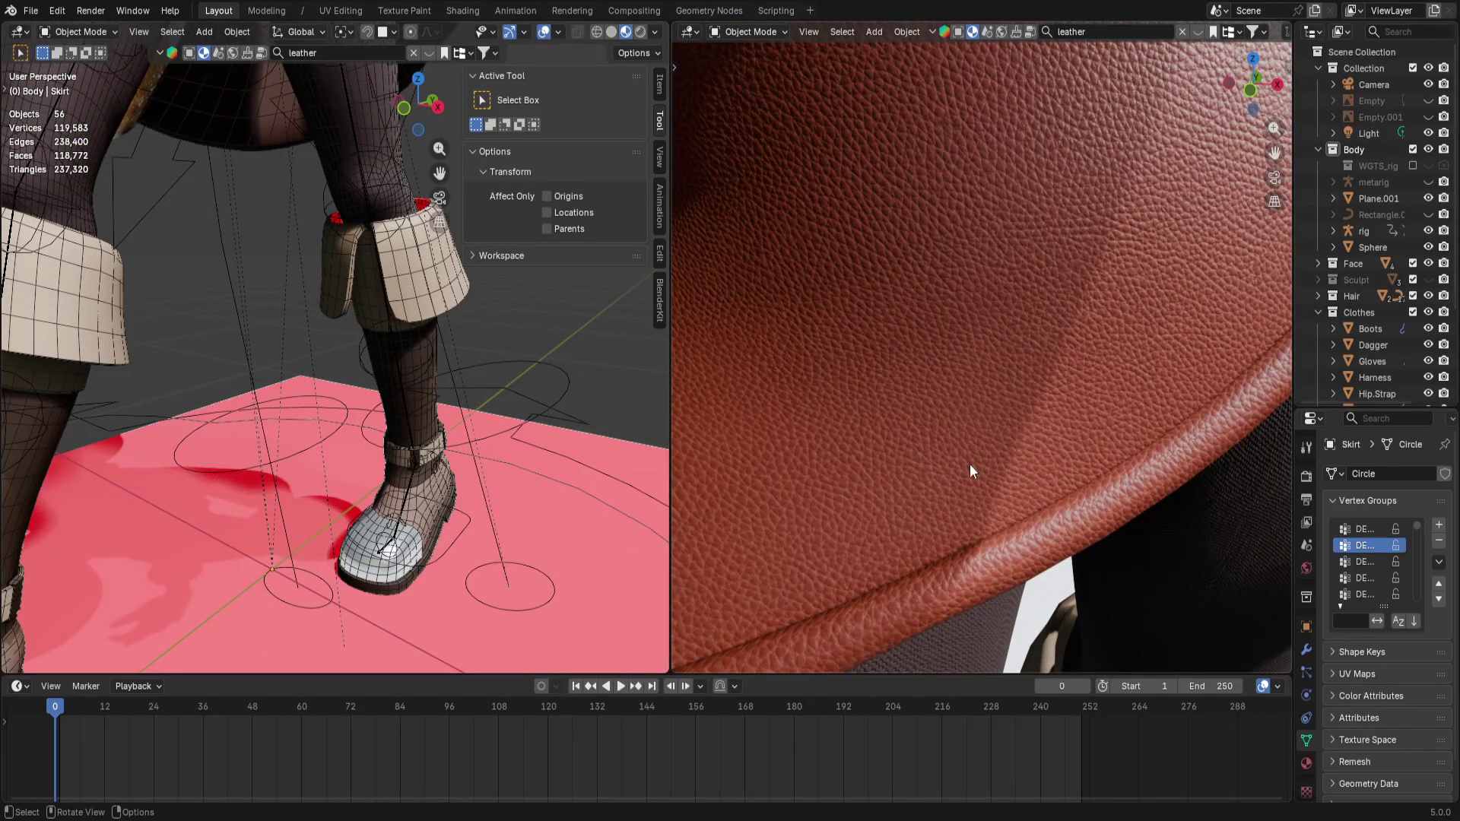
middle_click_drag(969, 464, 1033, 172)
scroll(1033, 172, "down", 4)
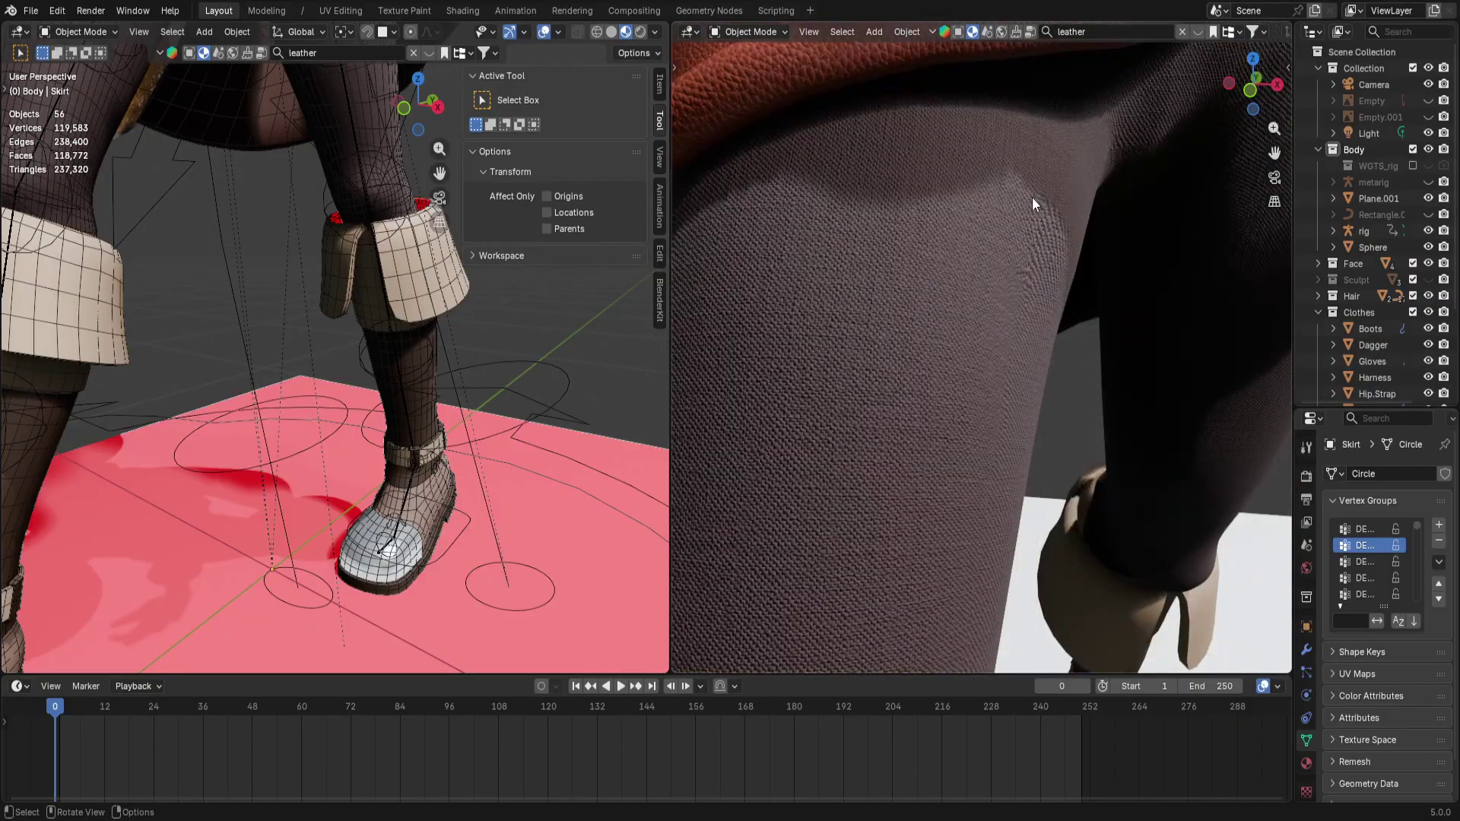
left_click(1037, 303)
scroll(1040, 303, "up", 2)
middle_click_drag(1042, 303, 1008, 289)
middle_click_drag(1063, 292, 1104, 298)
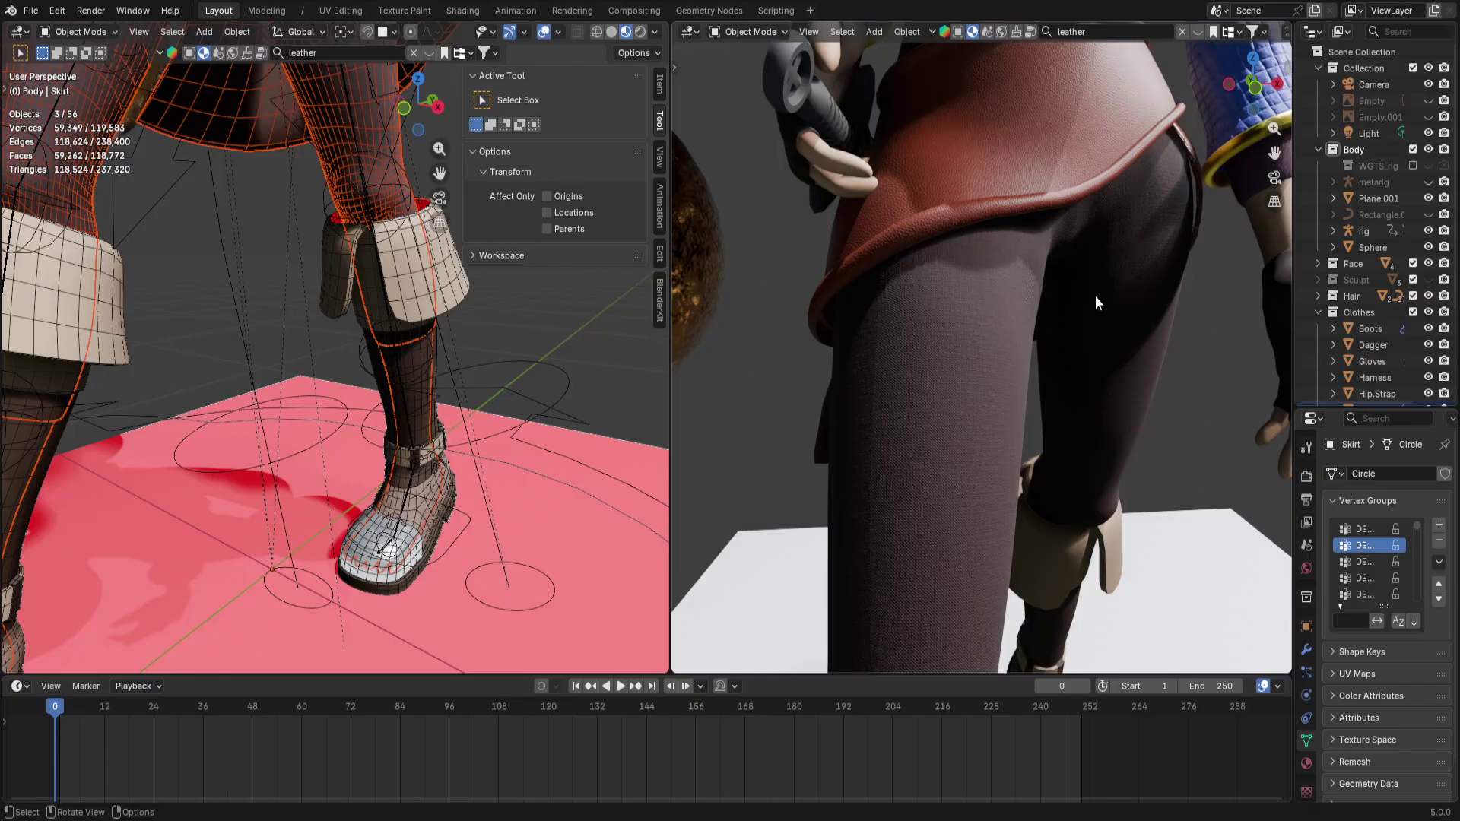
scroll(1095, 295, "up", 4)
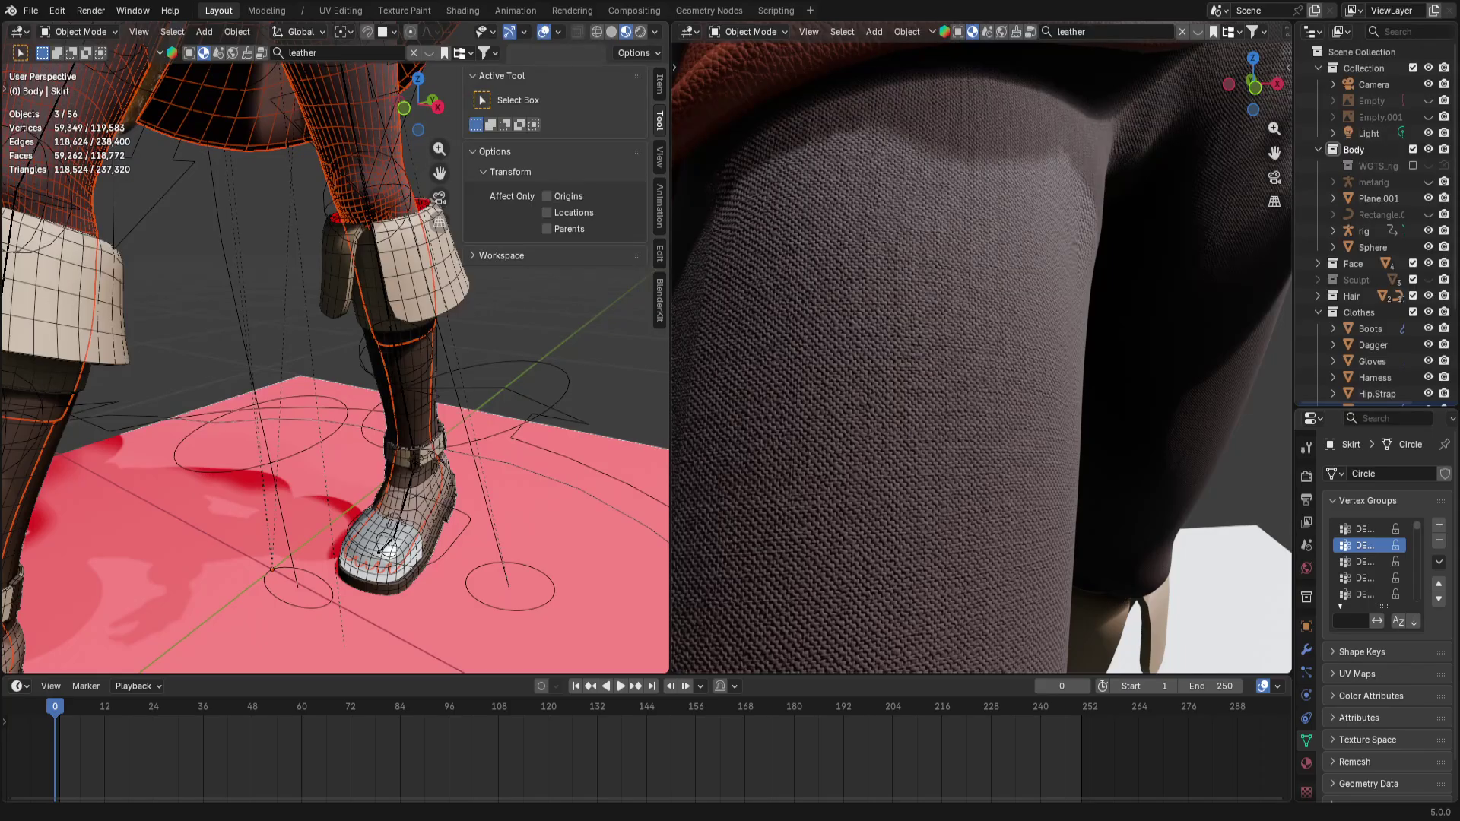
Switch to the video player and scrub through the paused clip
key("alt+Tab")
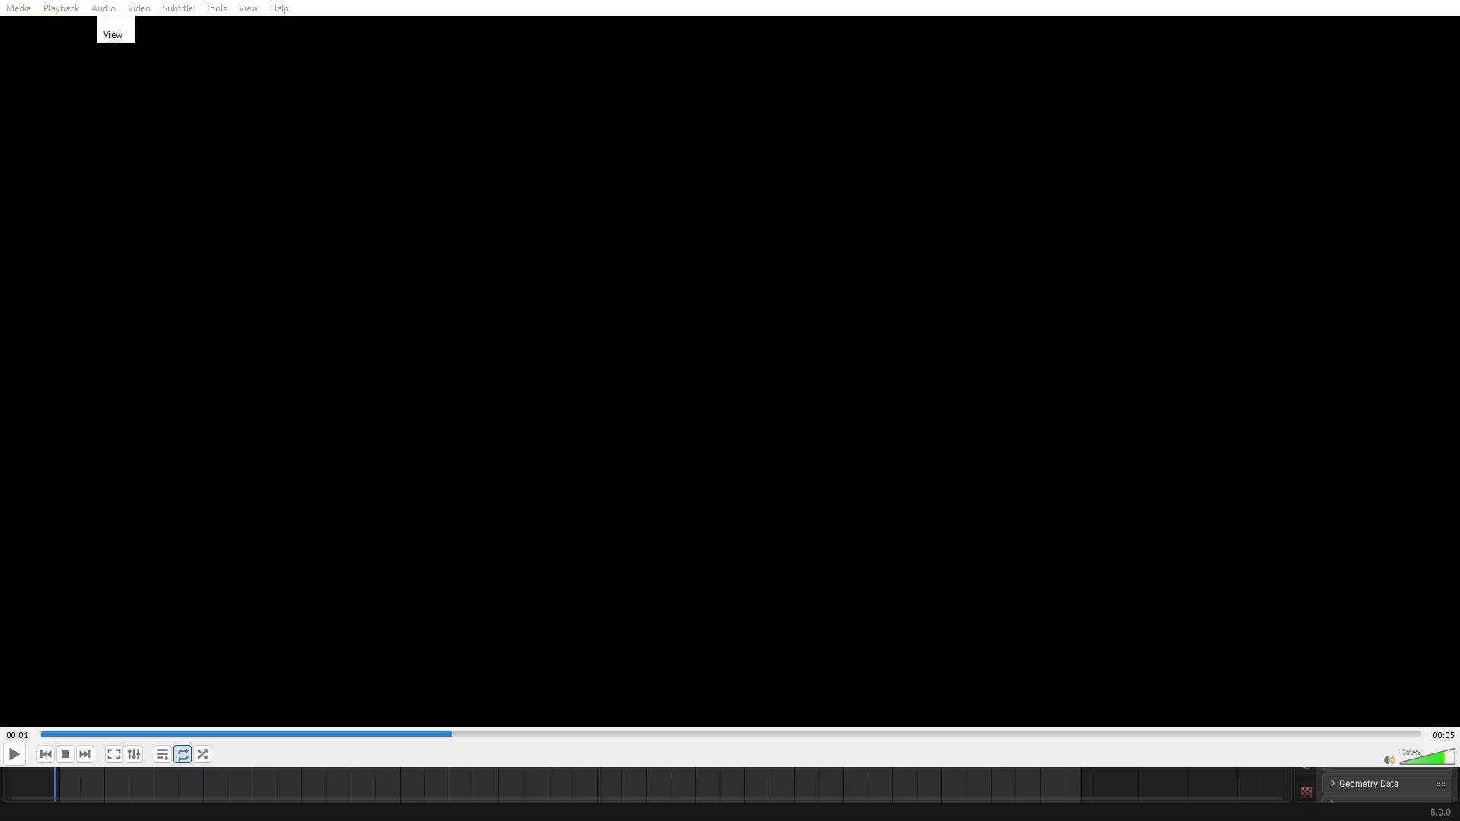
left_click(345, 735)
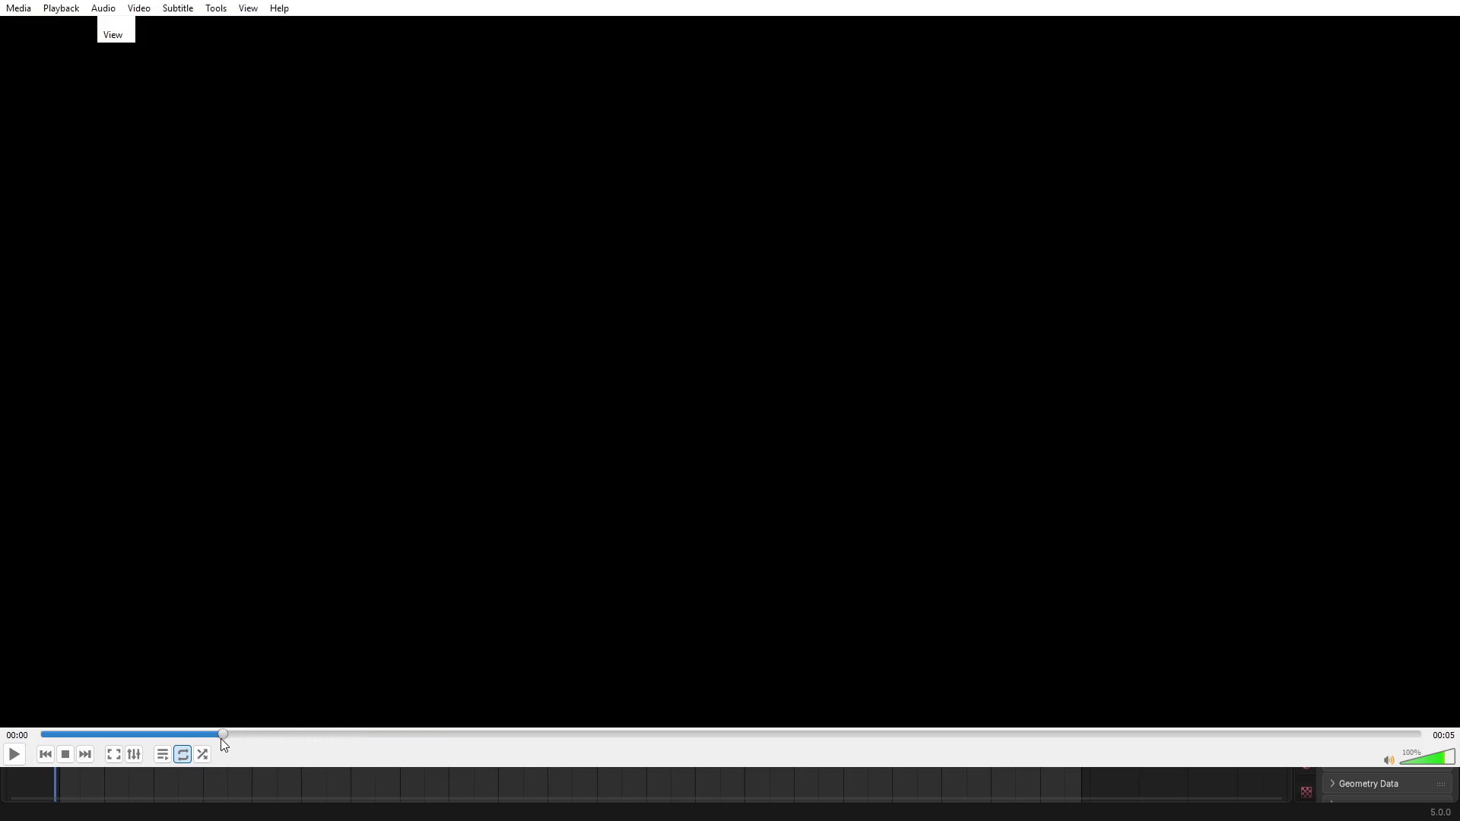
left_click_drag(223, 740, 1031, 718)
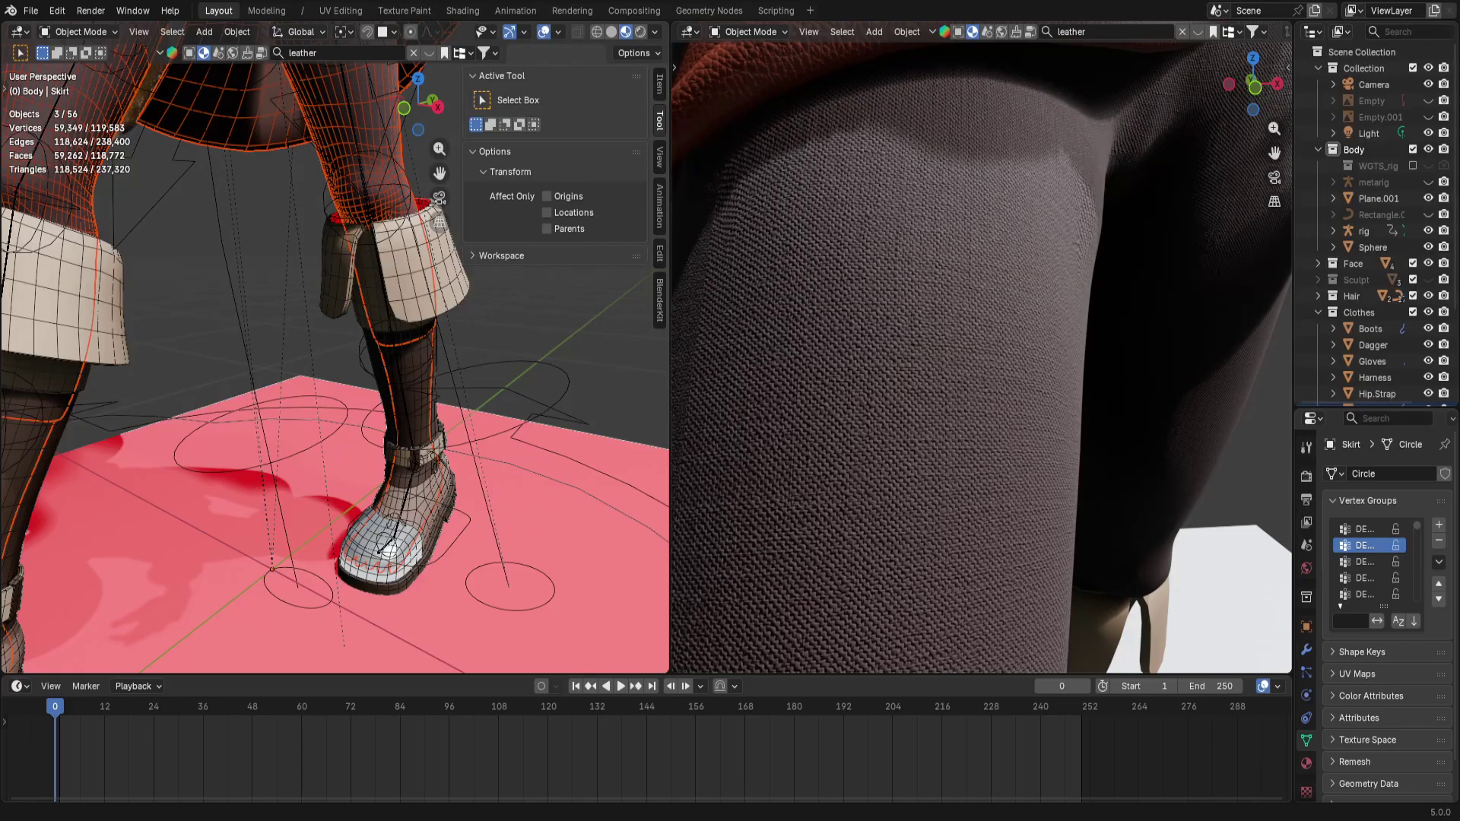
Select the reflective sphere beside the character, frame it in the Material Preview viewport, and hide the sidebar
scroll(380, 433, "down", 5)
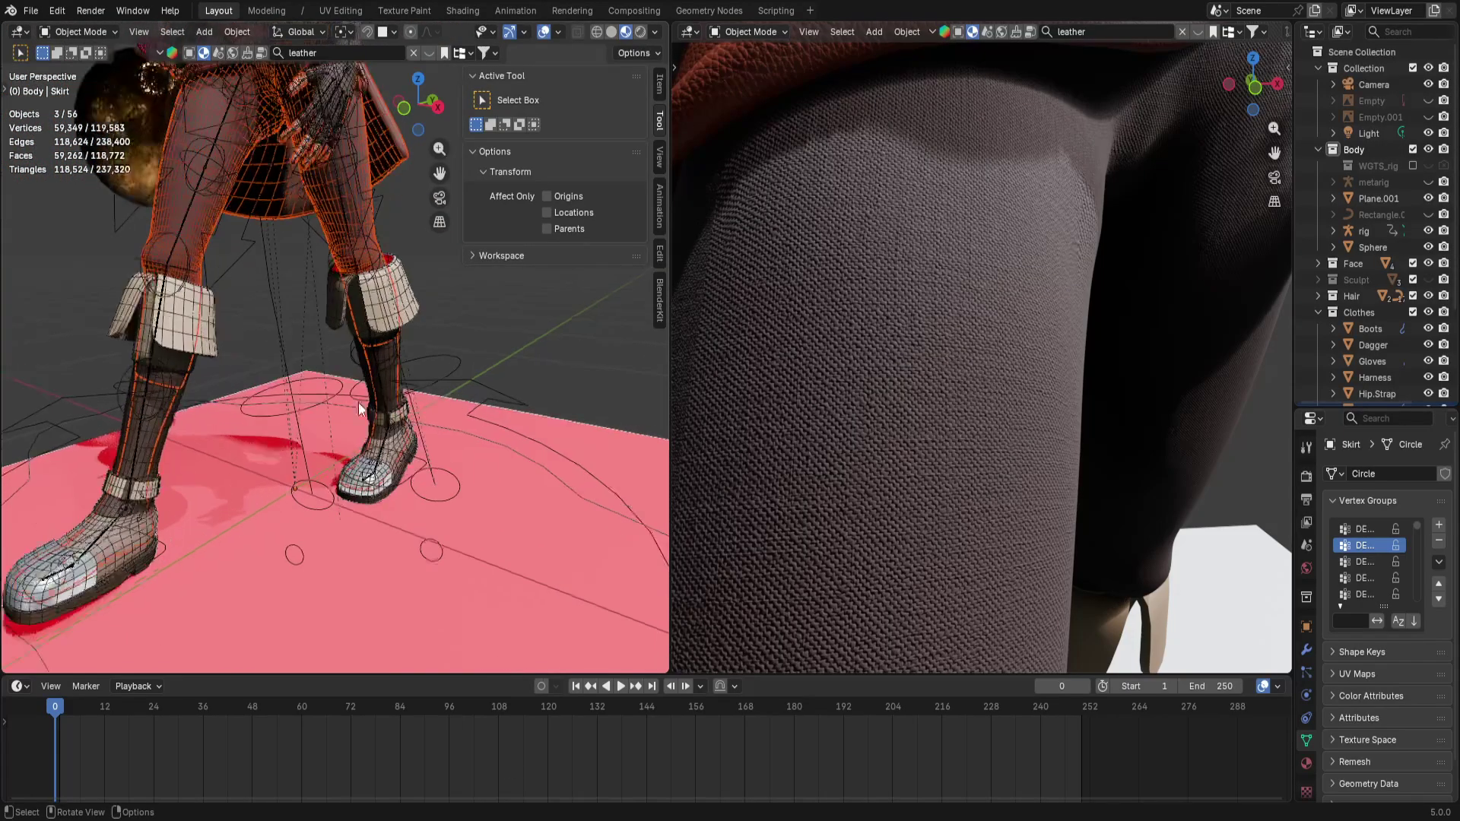
left_click_drag(409, 372, 240, 301)
left_click(131, 161)
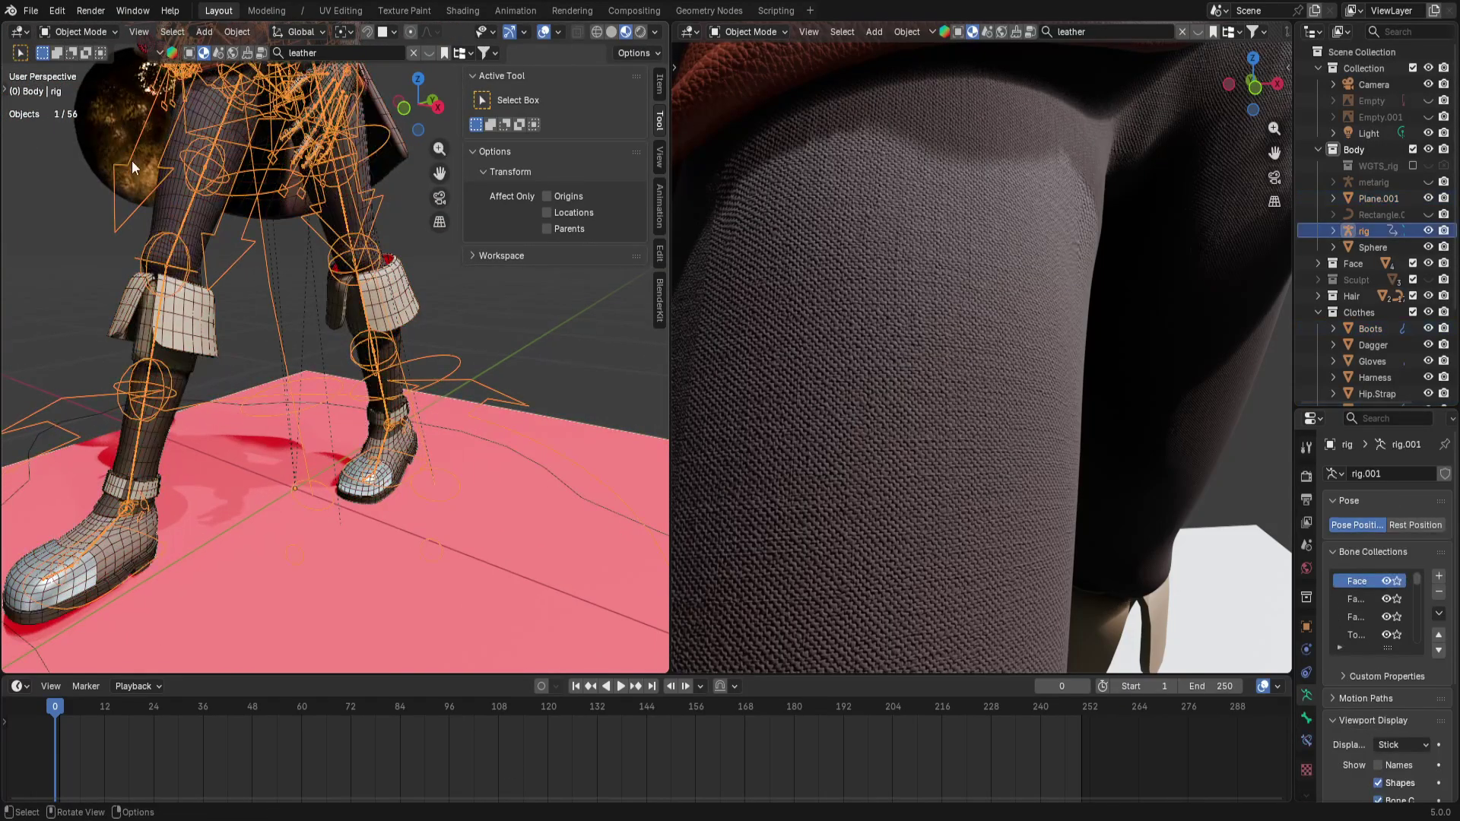
left_click(99, 128)
middle_click_drag(190, 260, 441, 454, "shift")
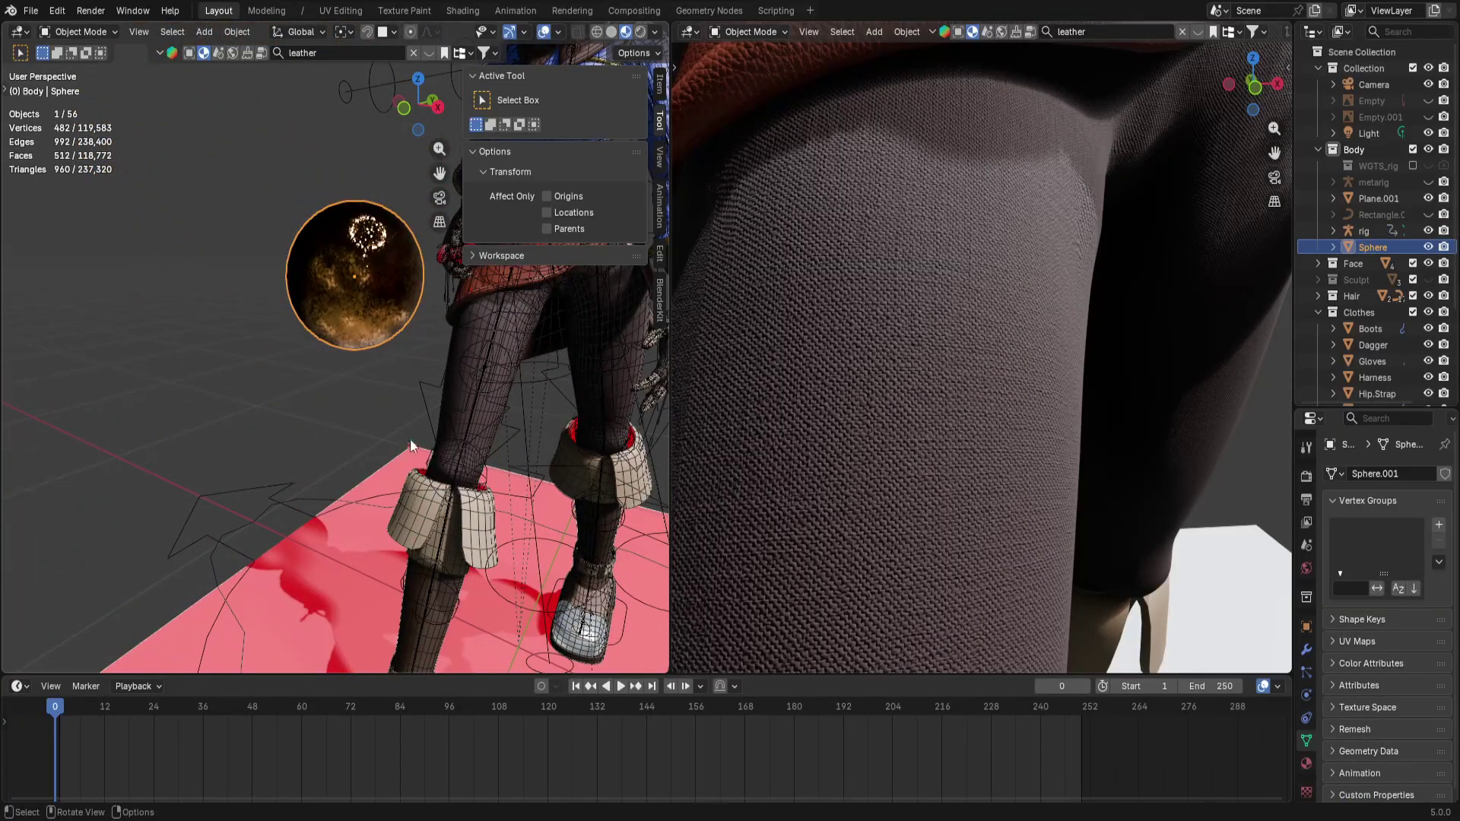
key("KP_Decimal")
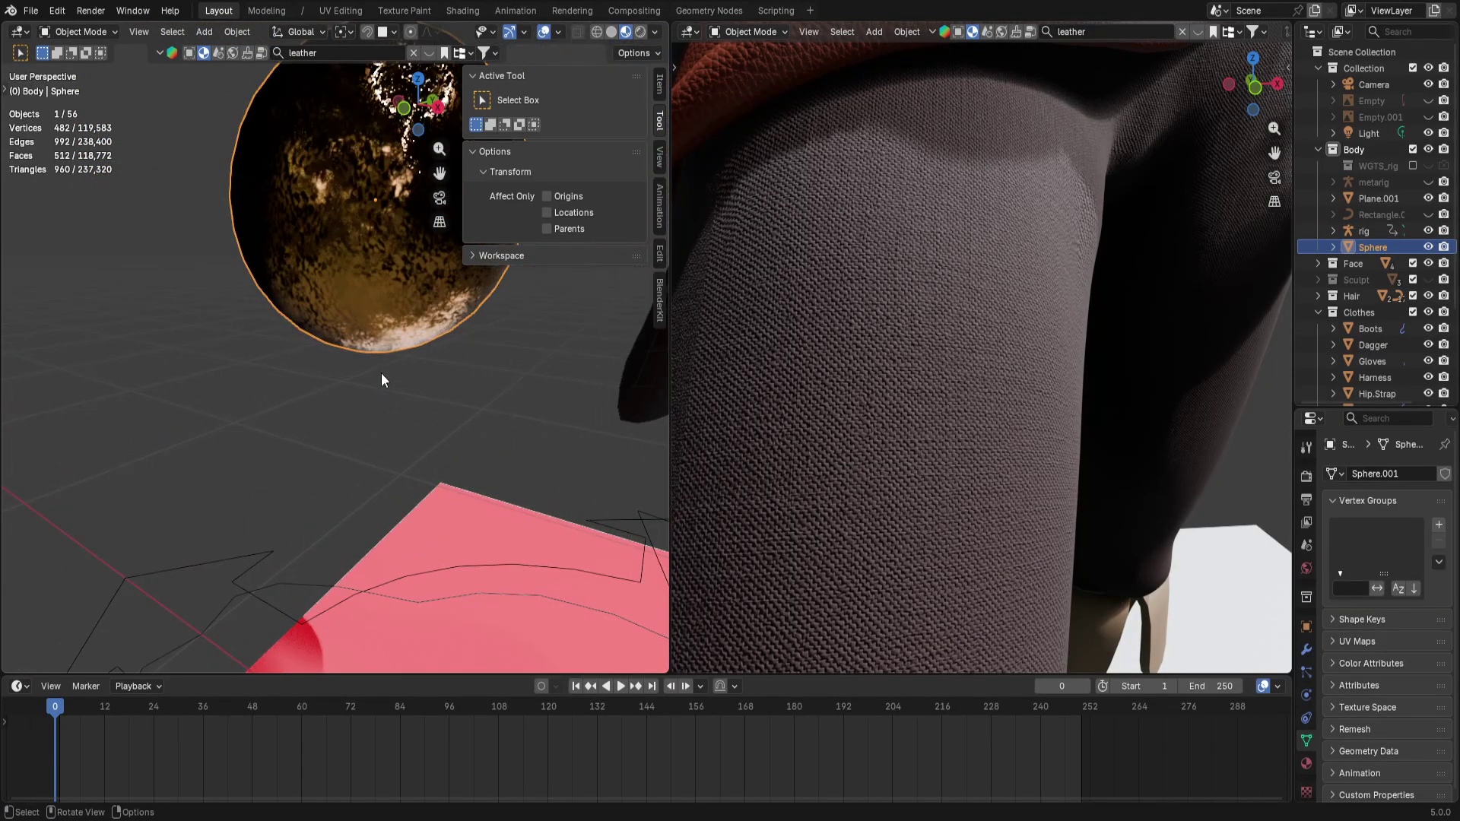
left_click(661, 123)
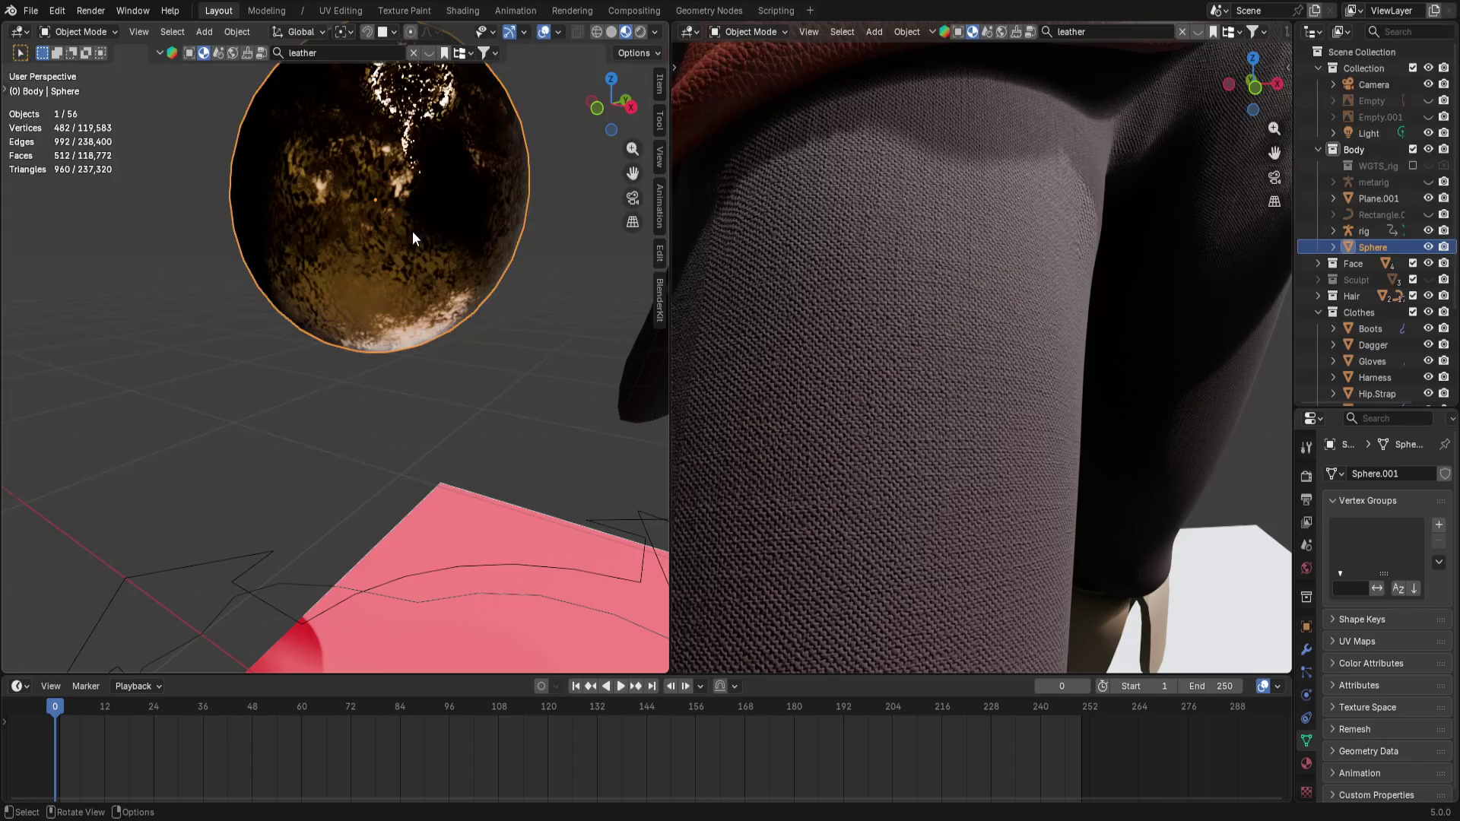
scroll(445, 228, "down", 10)
scroll(391, 244, "up", 6)
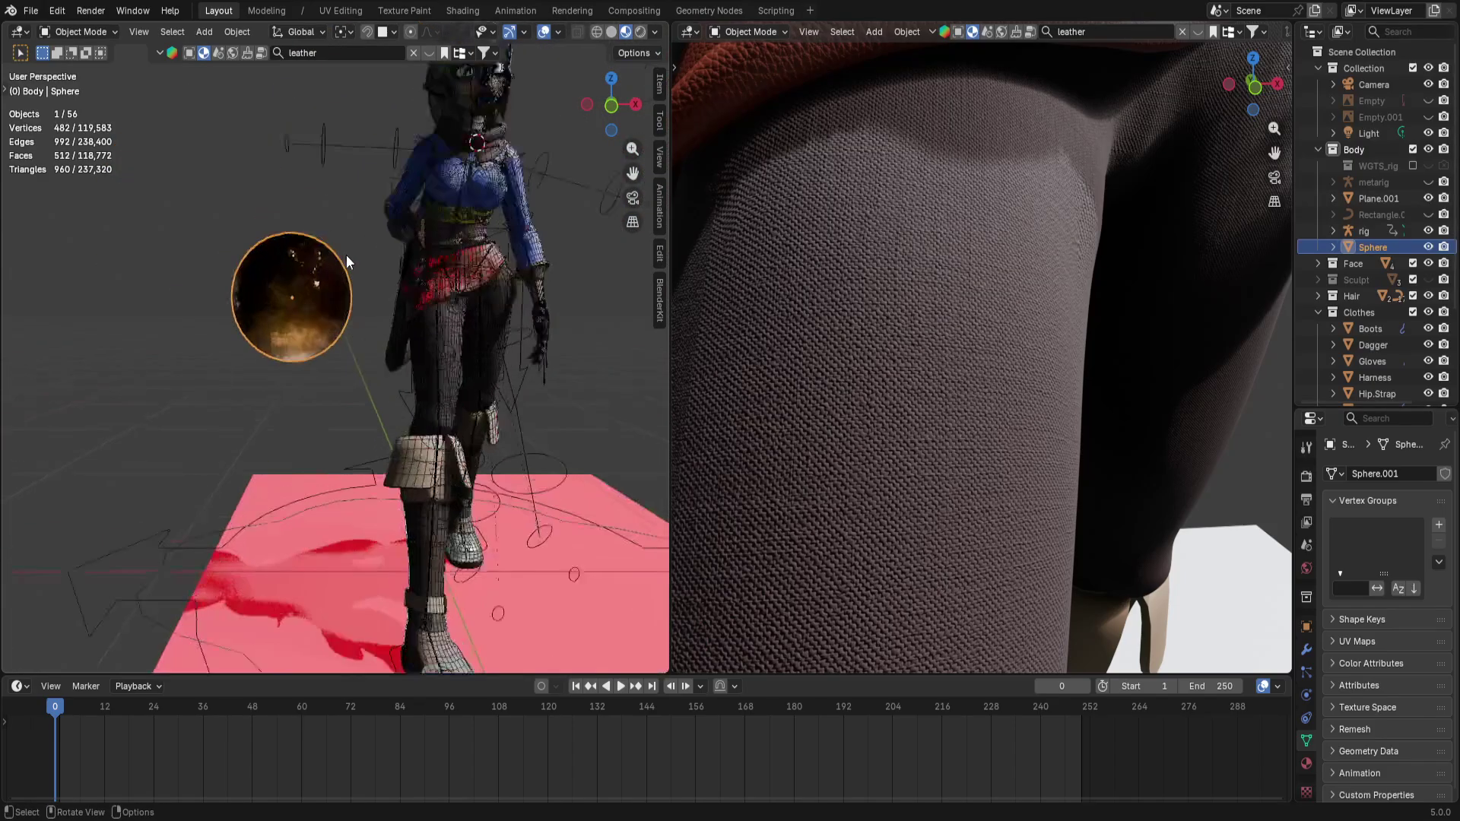
scroll(346, 257, "up", 5)
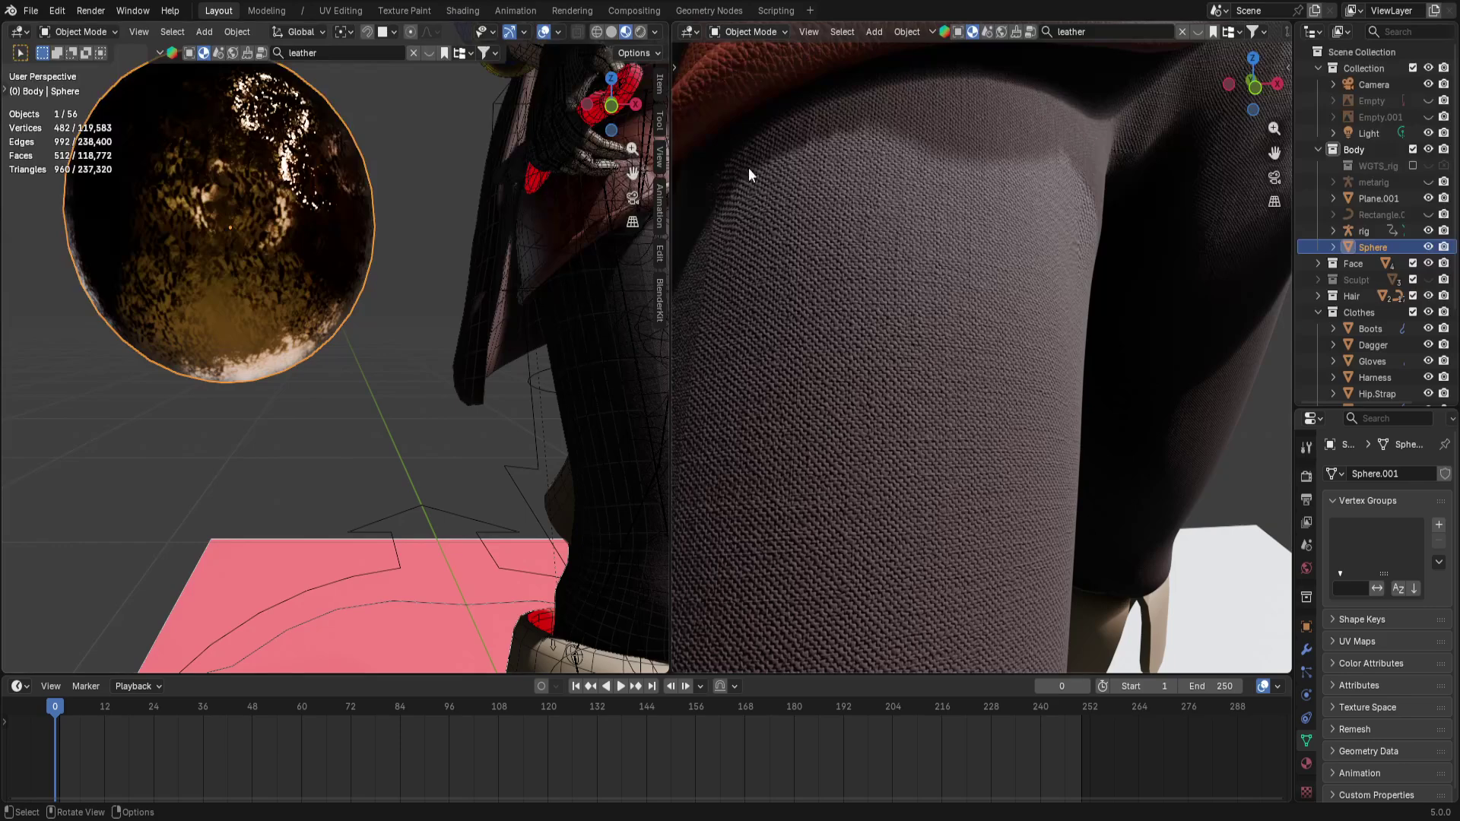
Examine the leather trim at the waist, the skirt, and the belt in the rendered viewport
middle_click_drag(851, 212, 853, 609)
scroll(895, 572, "down", 4)
scroll(916, 546, "up", 12)
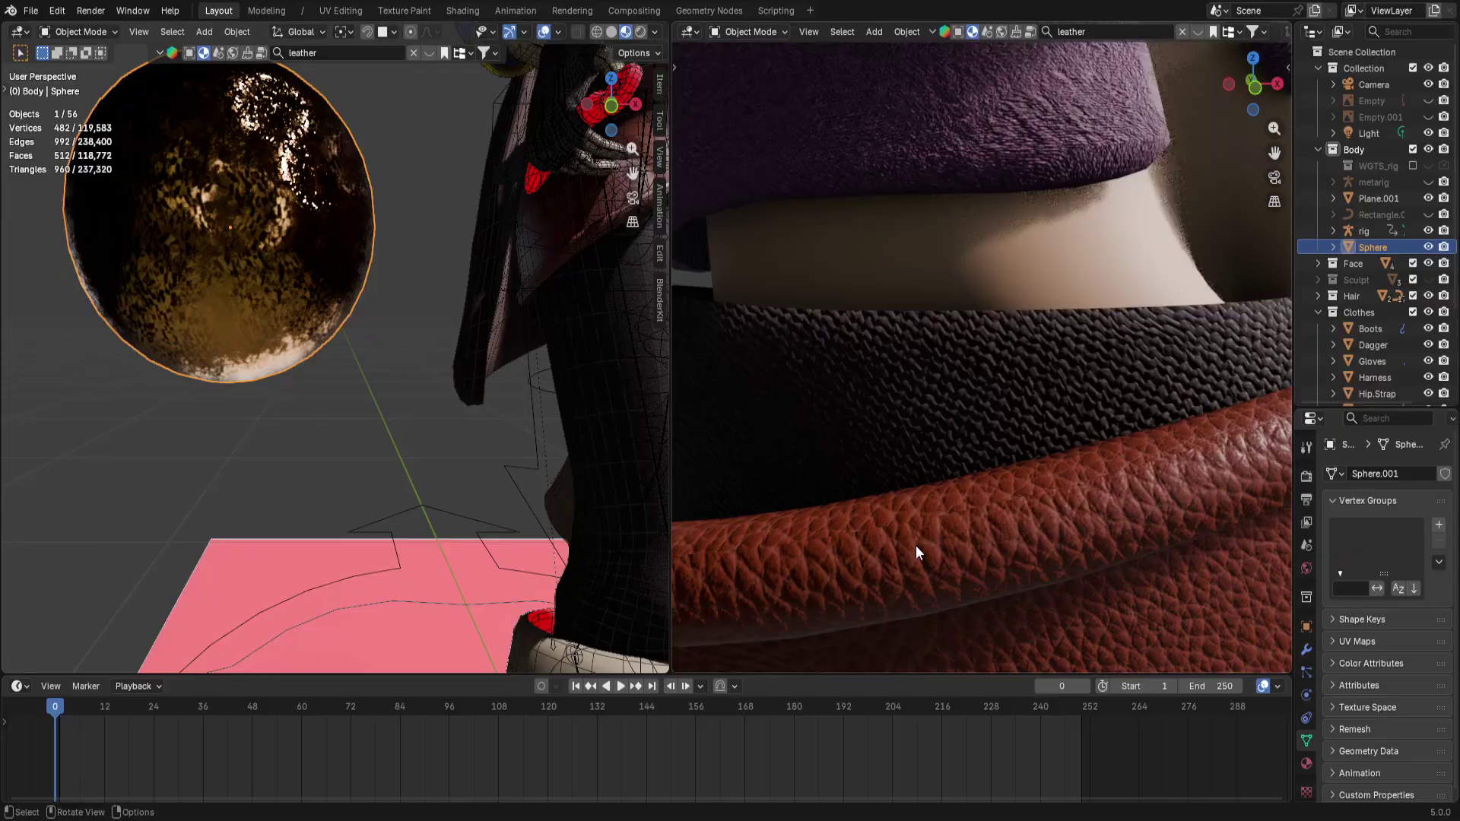
scroll(905, 514, "down", 6)
scroll(906, 514, "up", 3)
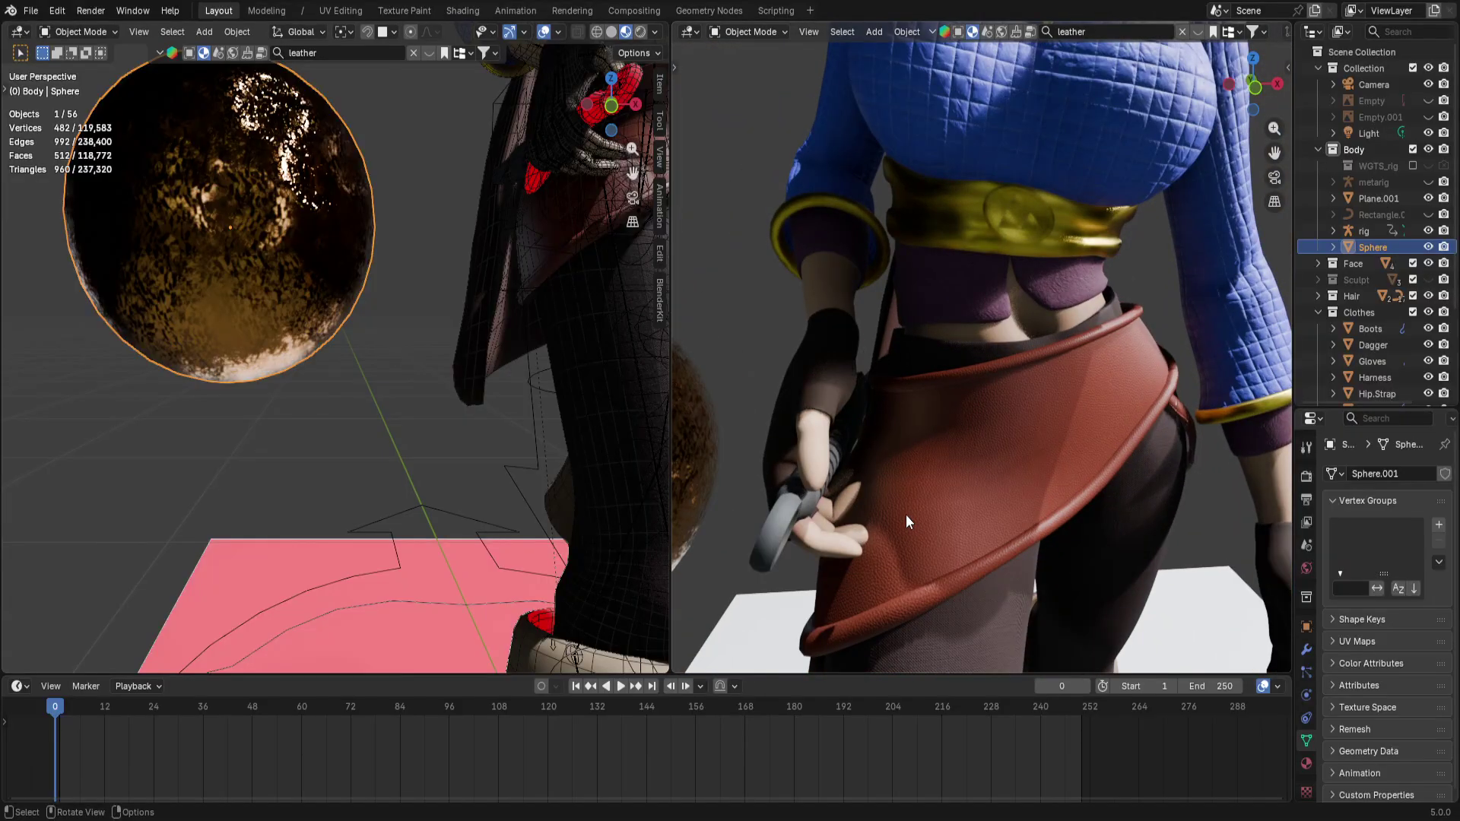
scroll(905, 514, "up", 3)
middle_click_drag(906, 514, 807, 467)
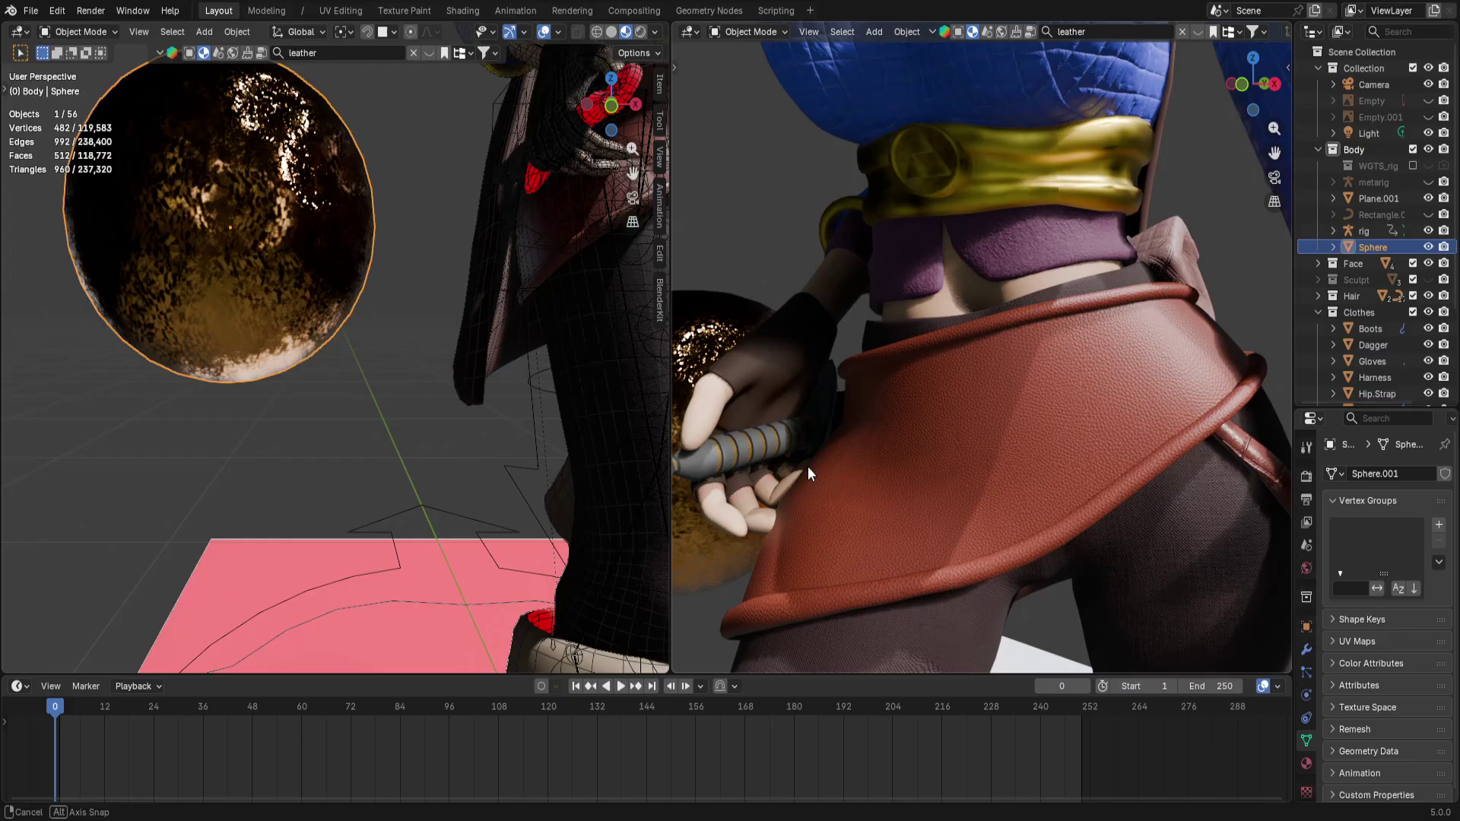
scroll(807, 467, "up", 1)
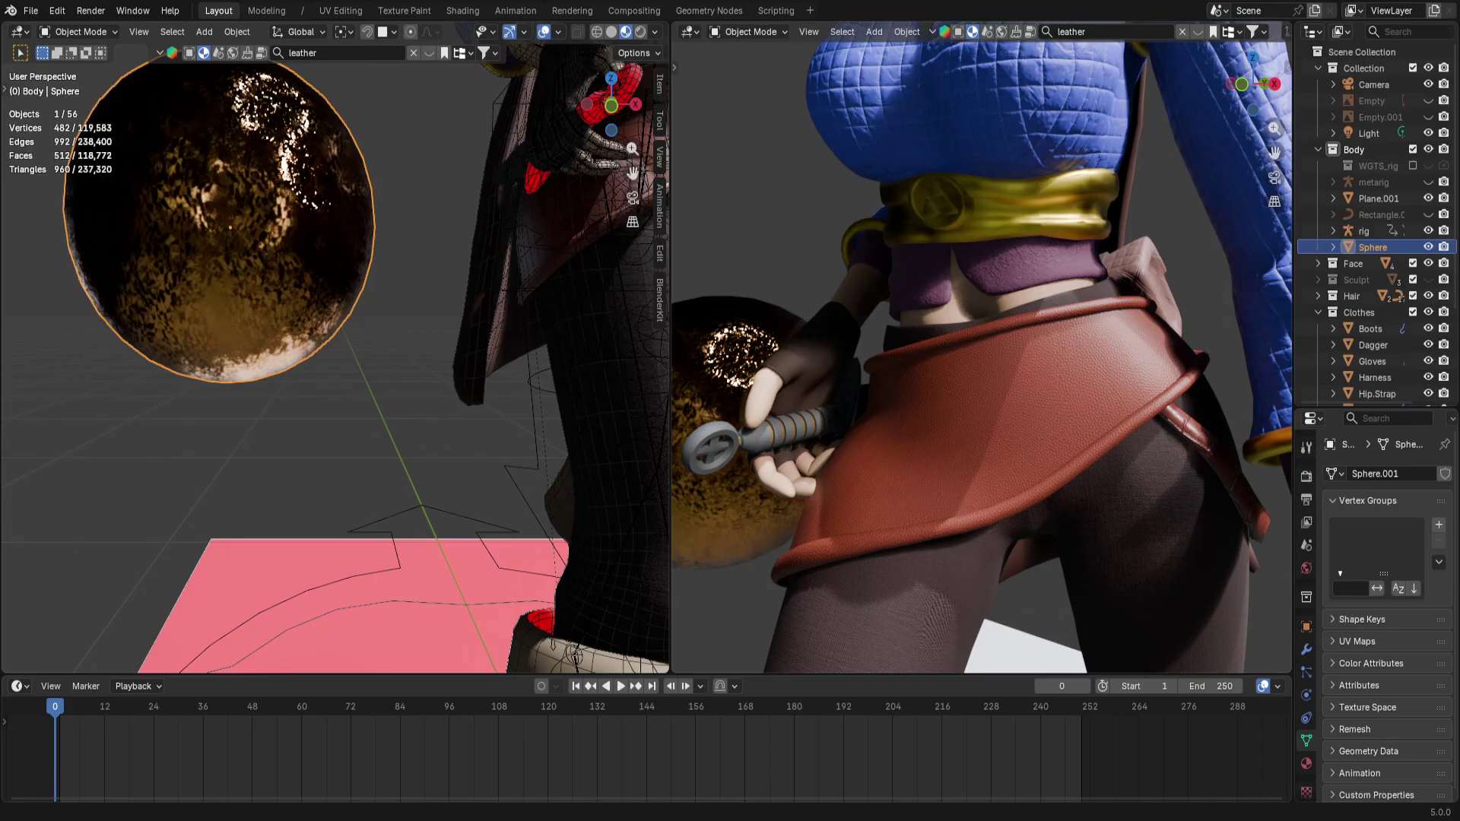
Select the pants, isolate them in local view, and frame the whole mesh
scroll(554, 409, "down", 3)
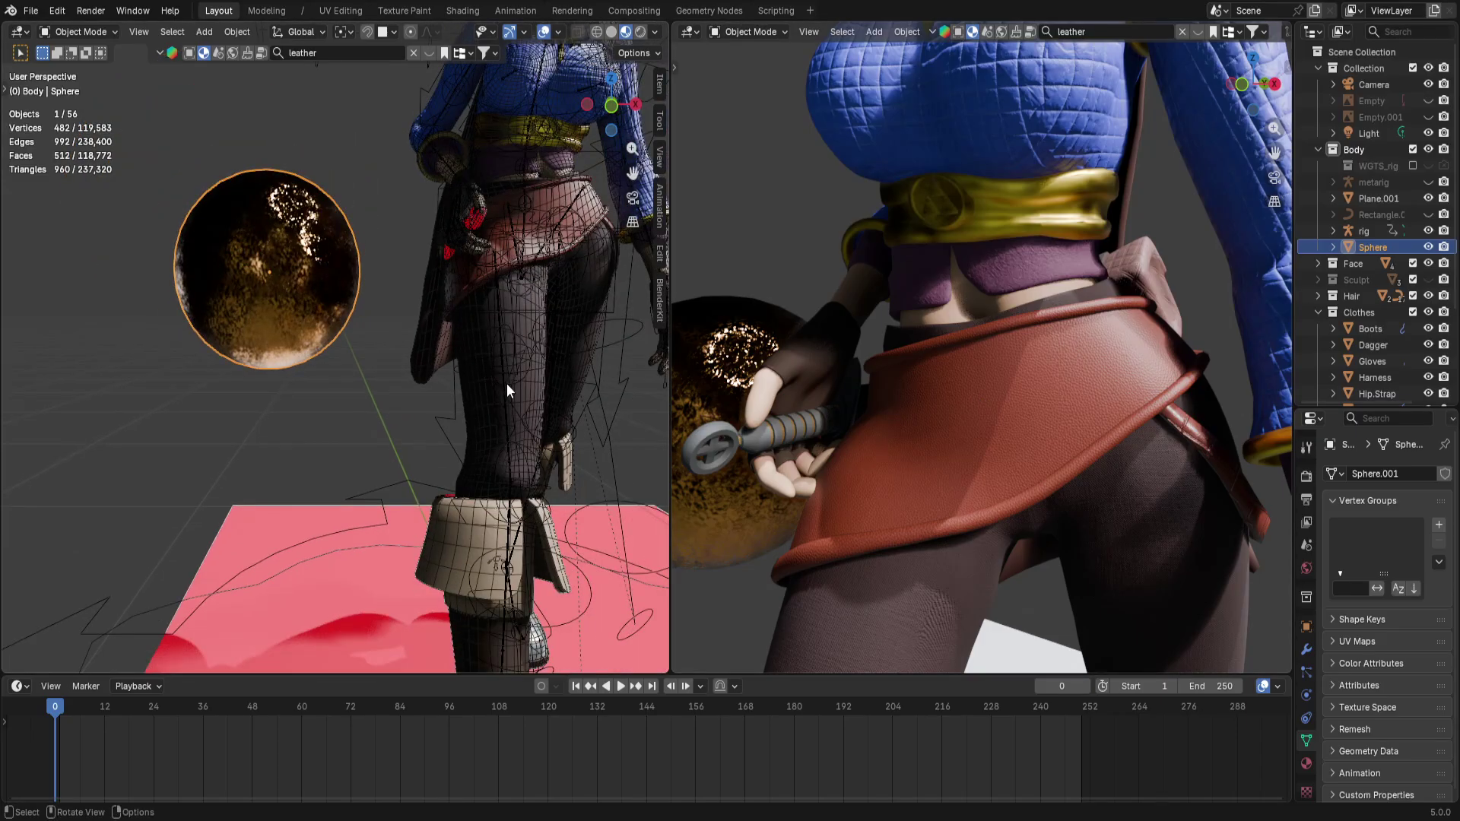
left_click(477, 386)
left_click(478, 386)
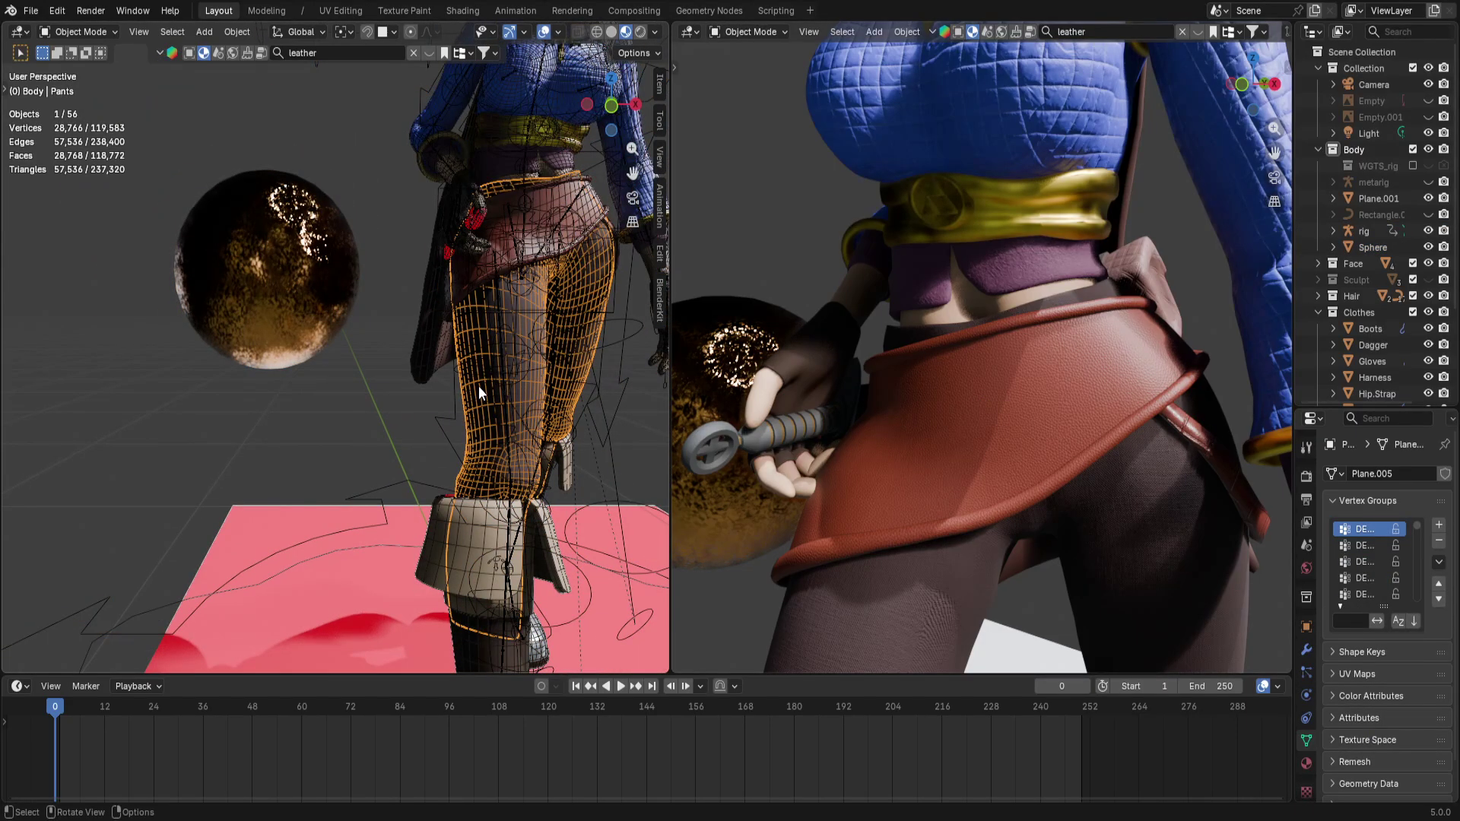
key("KP_0")
key("KP_0")
key("KP_Decimal")
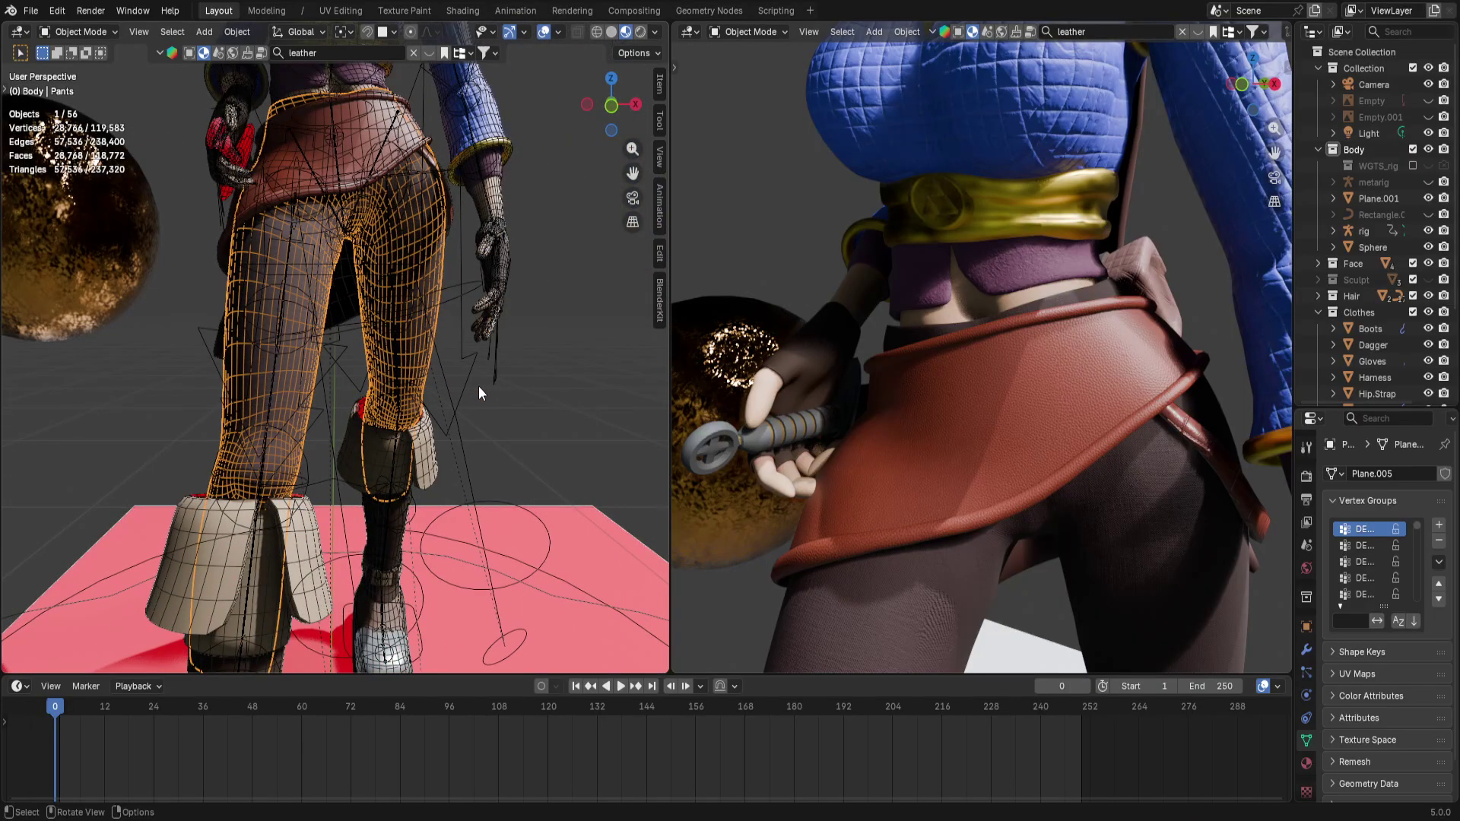
key("KP_Divide")
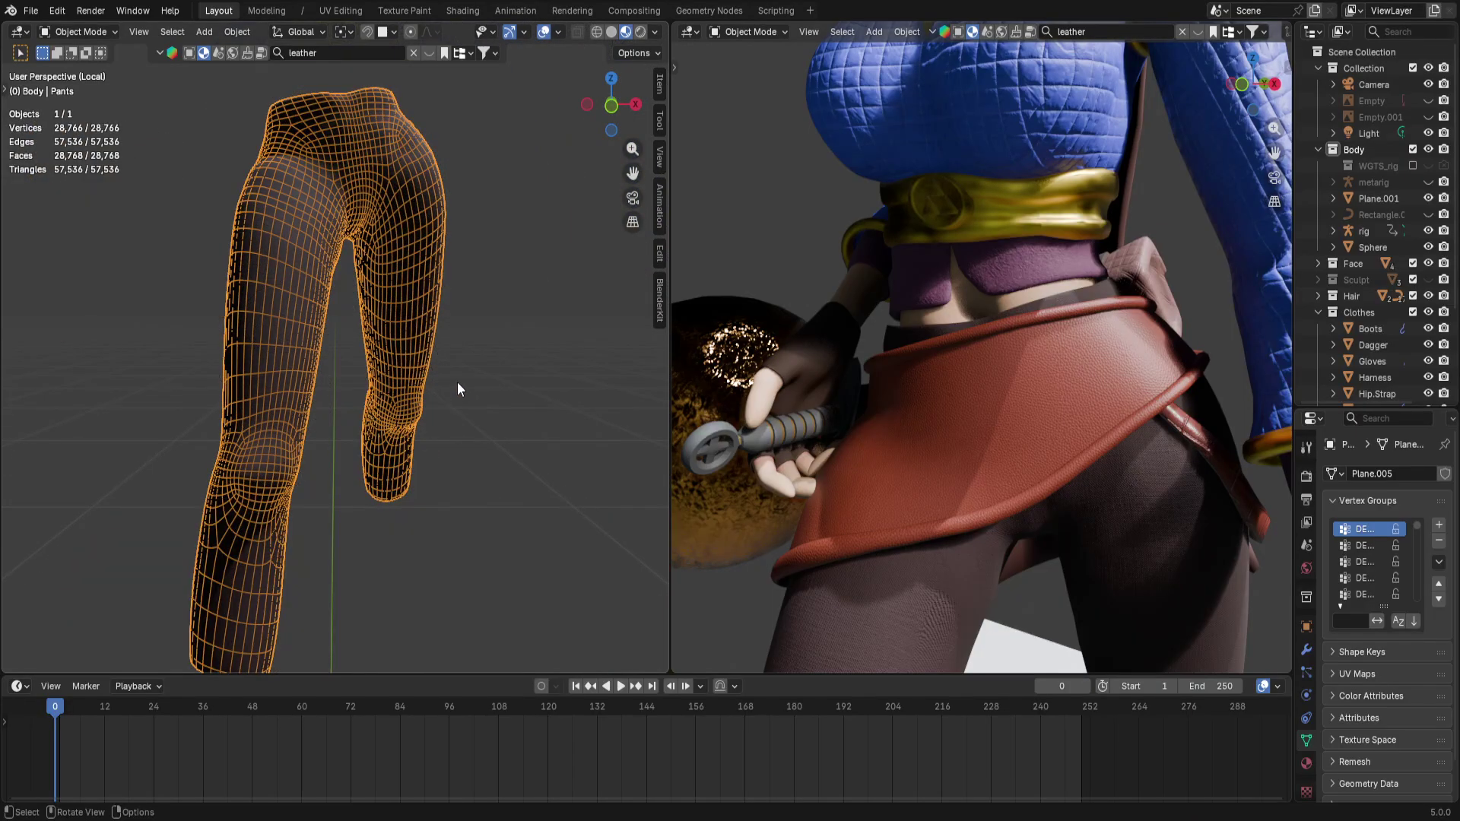
middle_click_drag(458, 381, 424, 367)
scroll(423, 362, "down", 10)
key("KP_Decimal")
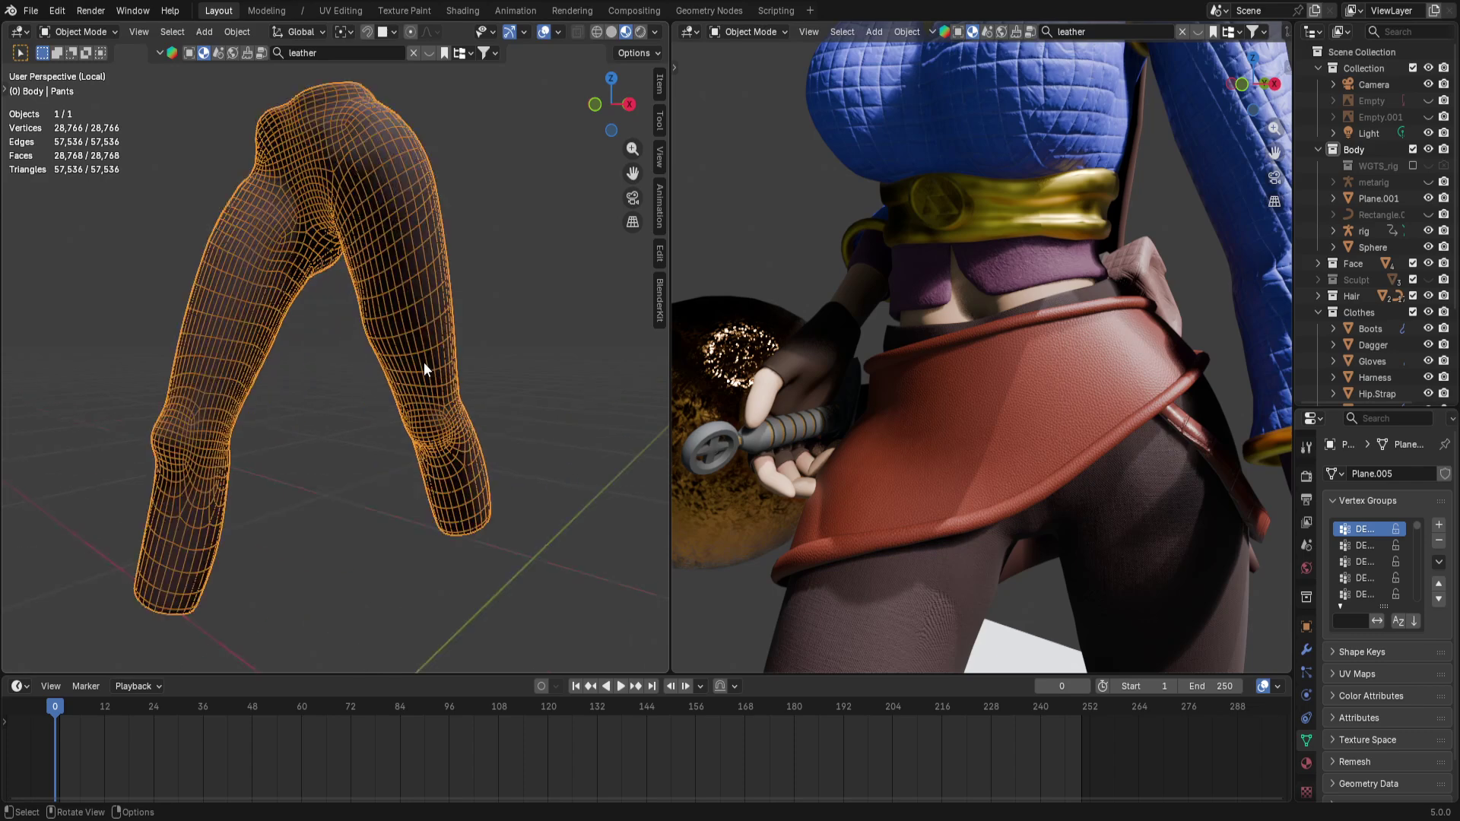
Enter Edit Mode on the pants, deselect all the geometry, and view the marked seams from behind
key("ctrl+Tab")
left_click(513, 353)
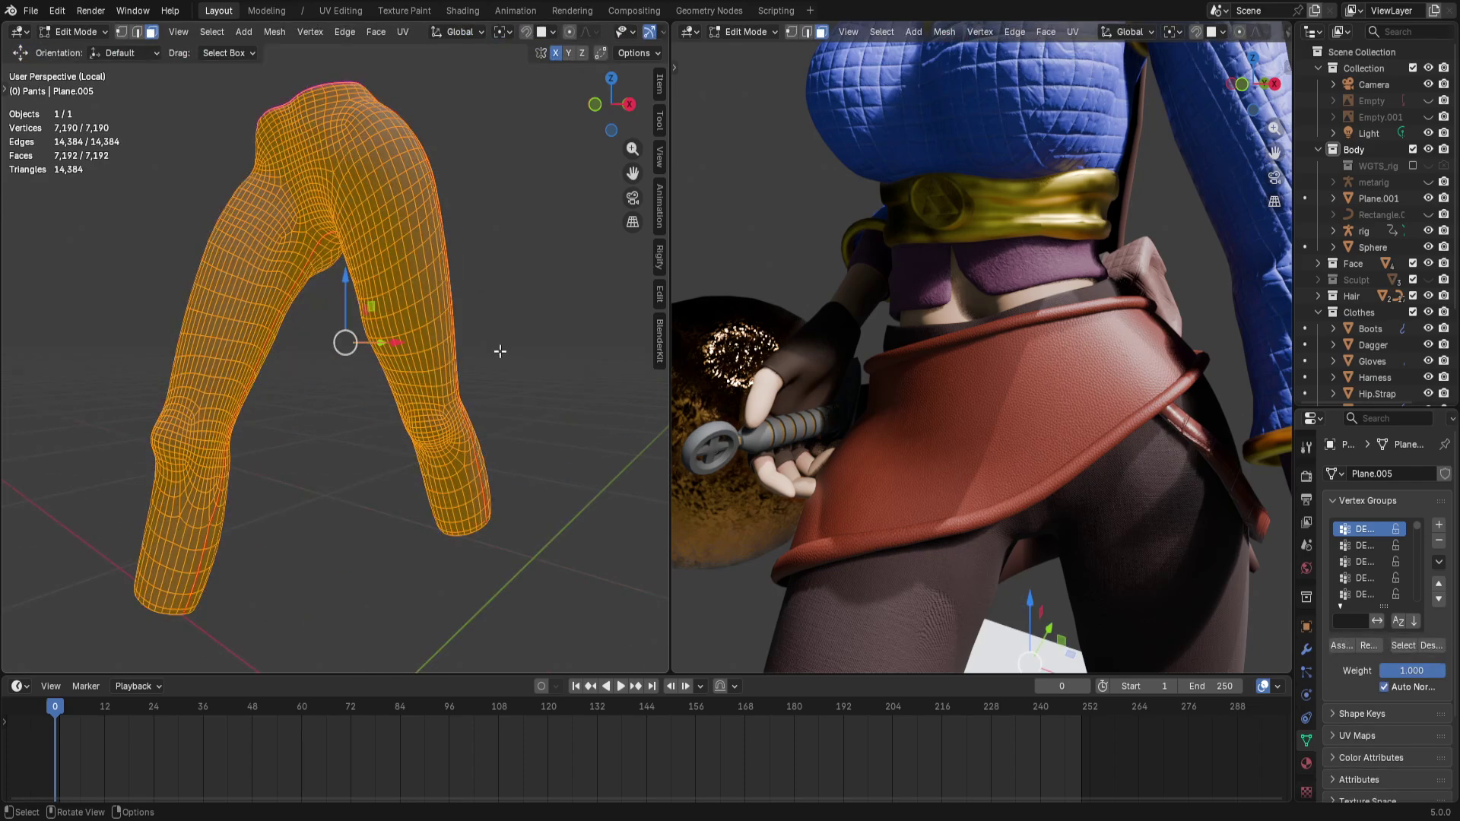
key("alt+a")
middle_click_drag(514, 339, 252, 347)
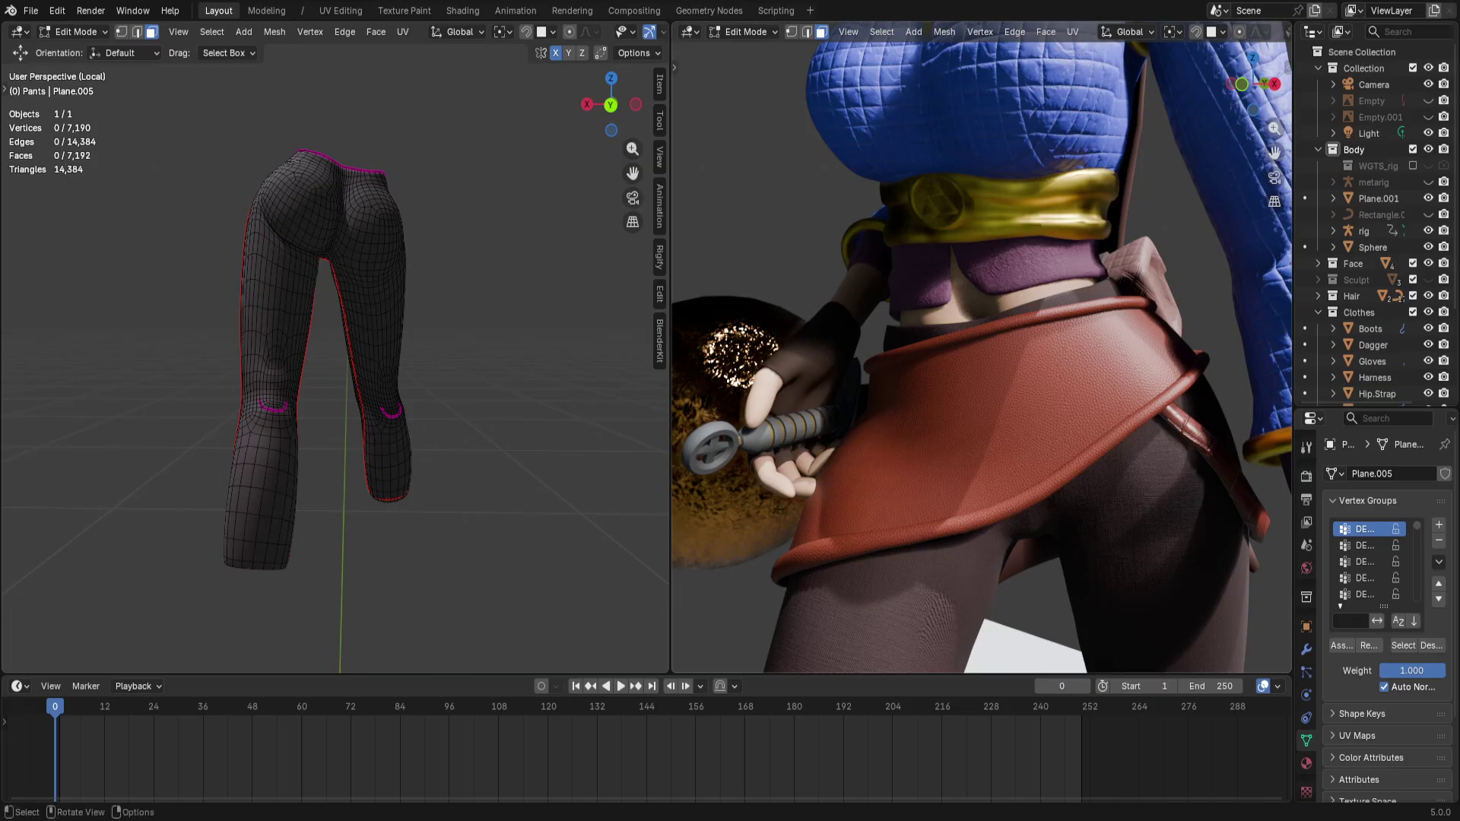
Return the pants to Object Mode and exit local view
key("ctrl+Tab")
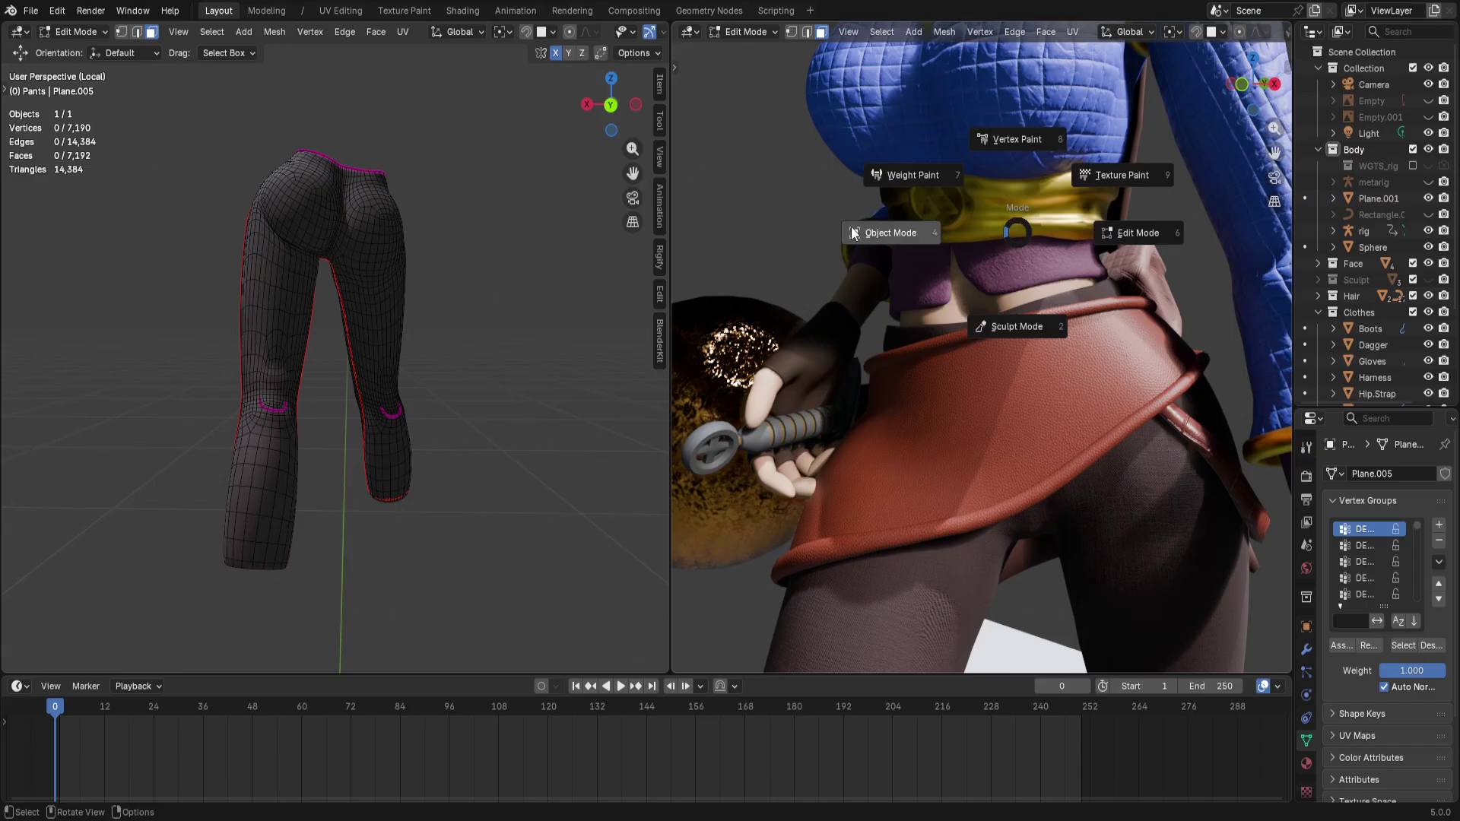
left_click(853, 233)
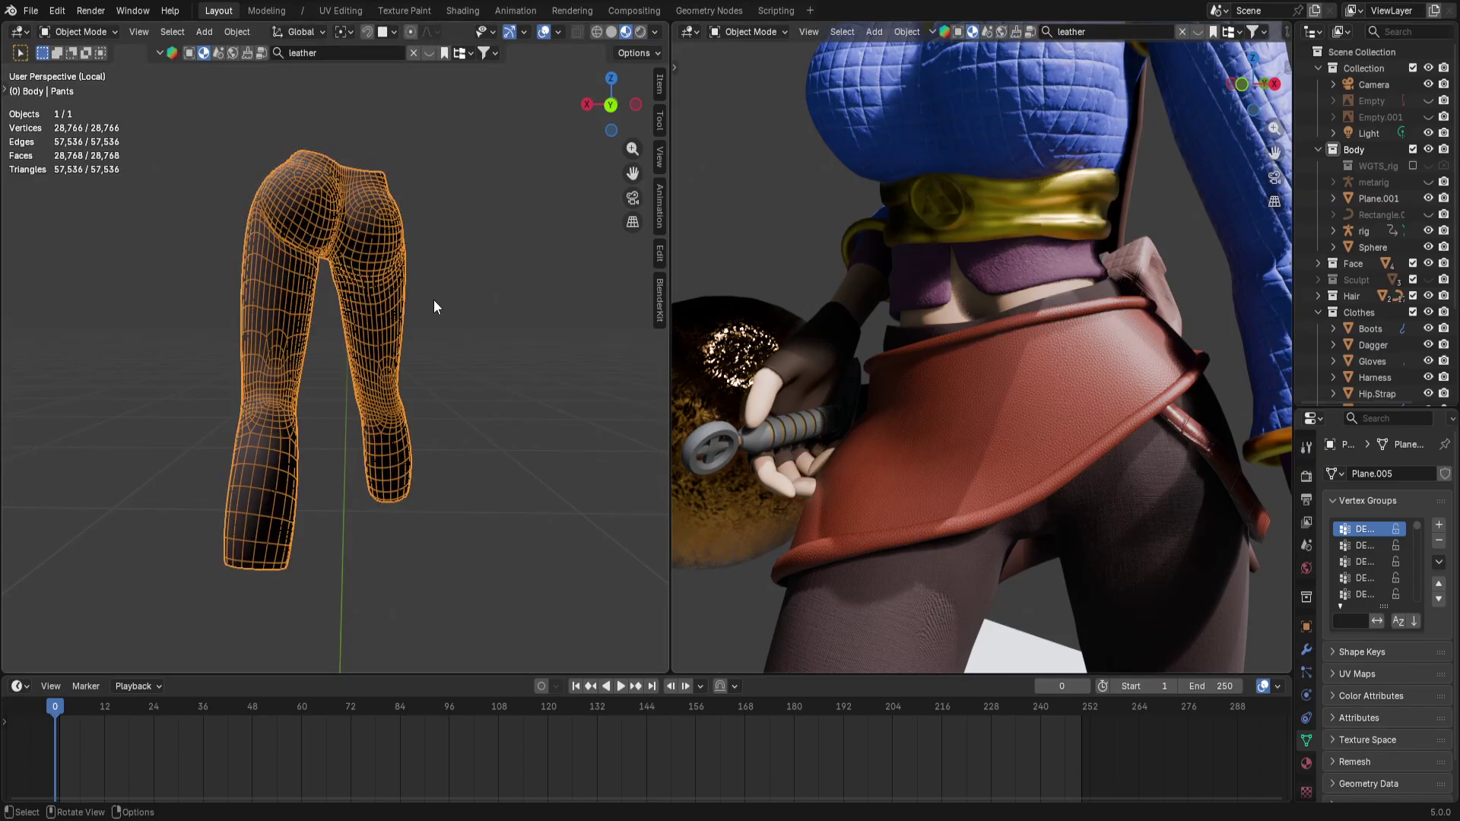
key("KP_Divide")
Select only the Triforce emblem on the character's gold belt
mouse_move(470, 290)
middle_mouse_down()
mouse_move(486, 265)
mouse_move(457, 266)
middle_mouse_up()
scroll(457, 266, "up", 5)
scroll(457, 266, "up", 2)
middle_click_drag(343, 181, 477, 139, "shift")
scroll(477, 139, "down", 5)
scroll(387, 214, "up", 3)
left_click(379, 212)
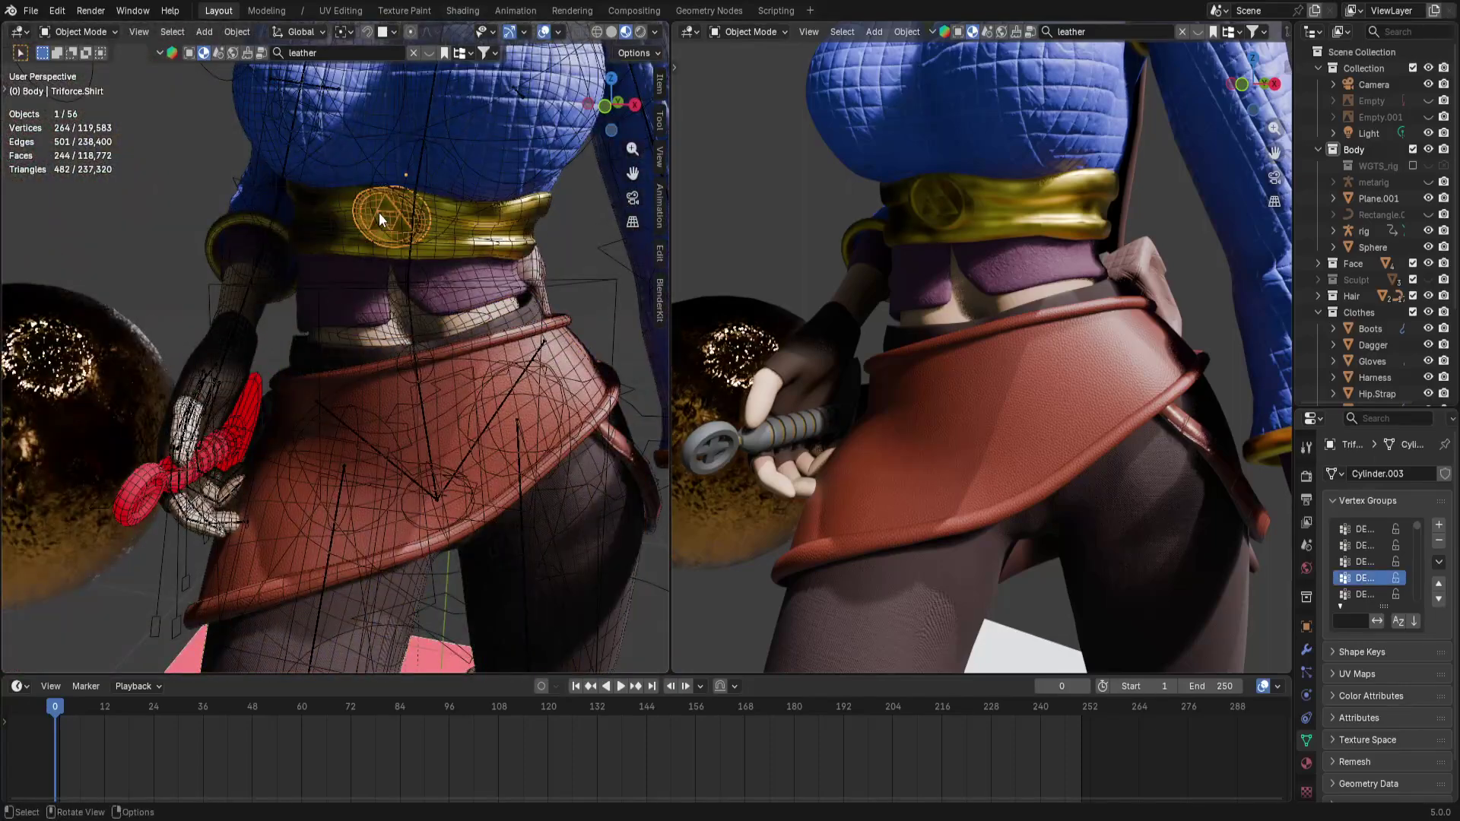
left_click(339, 213, "shift")
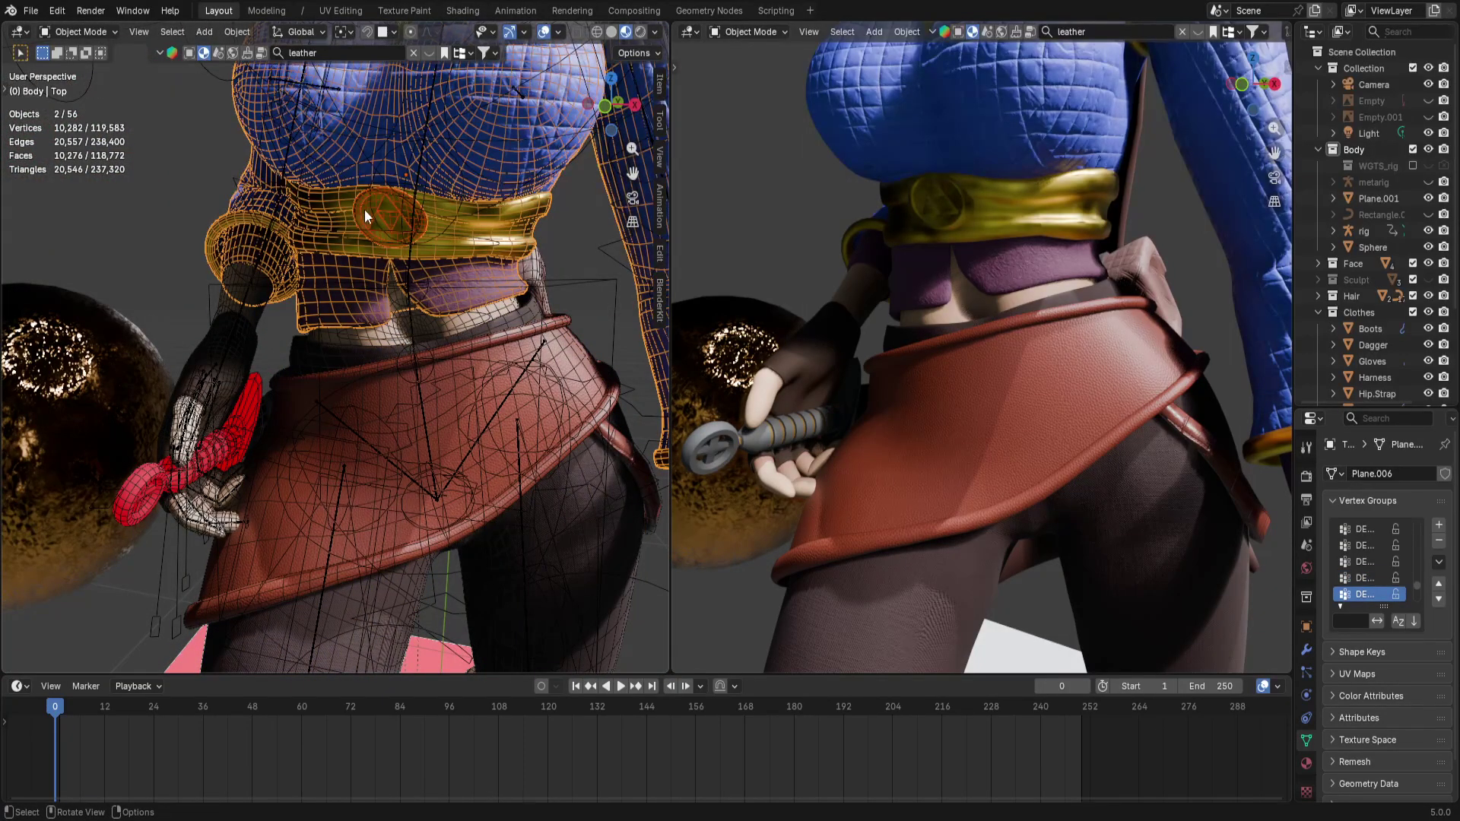
left_click(364, 210)
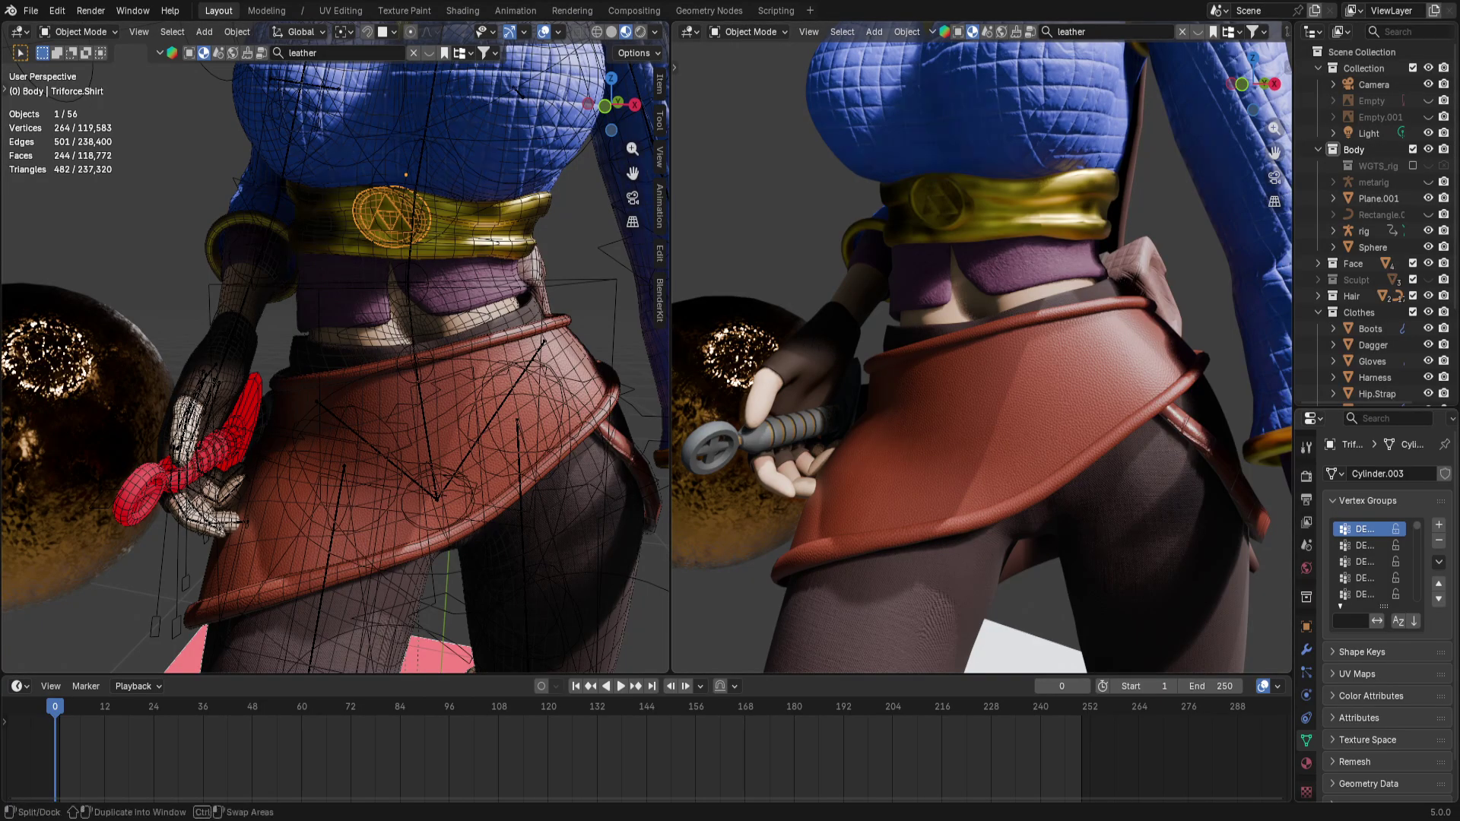
Widen the outliner and properties area, even out the two 3D viewports, and show the Triforce emblem's material settings
left_click_drag(1294, 342, 913, 342)
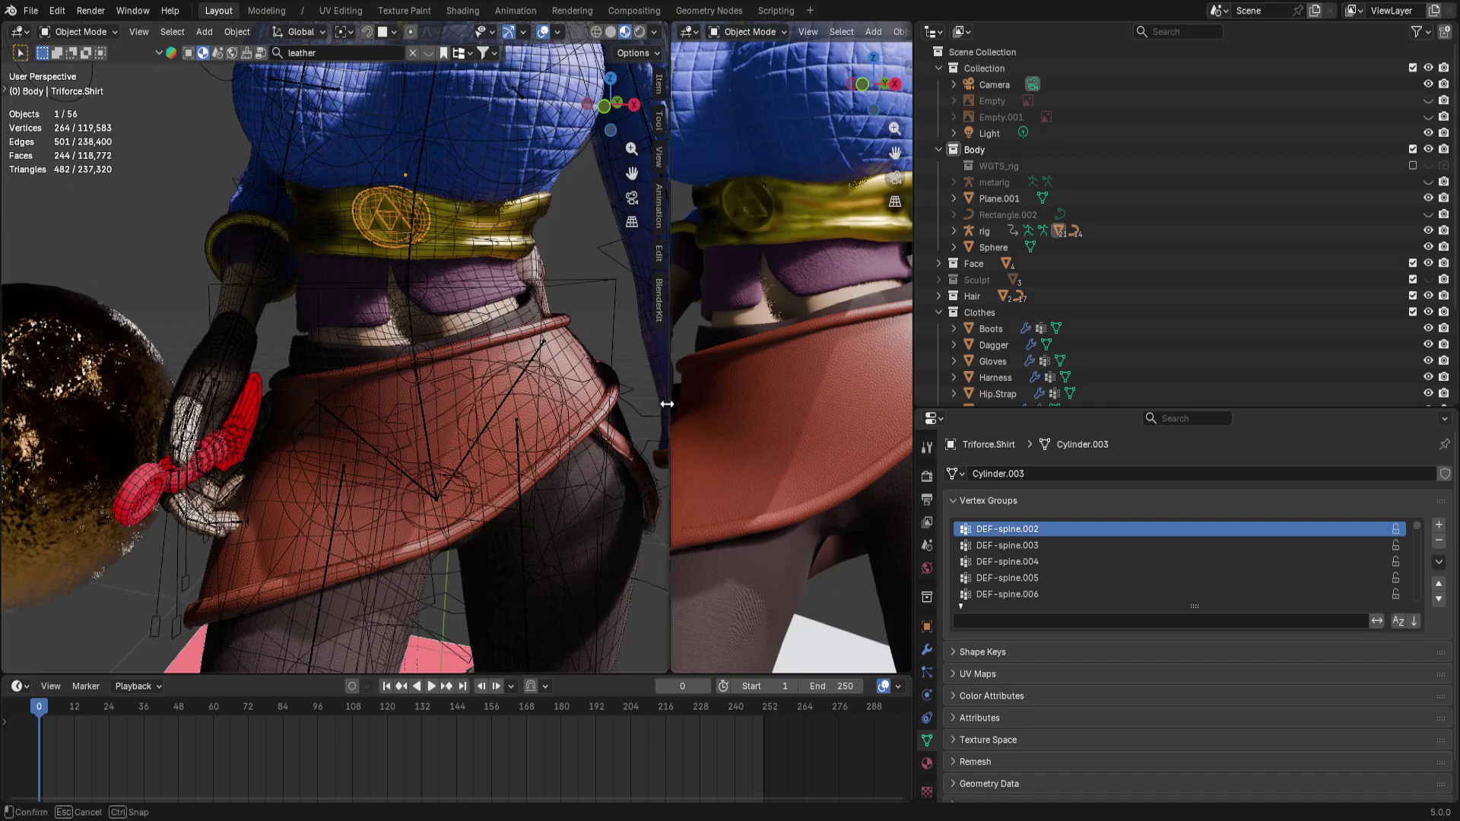
left_click_drag(670, 406, 459, 413)
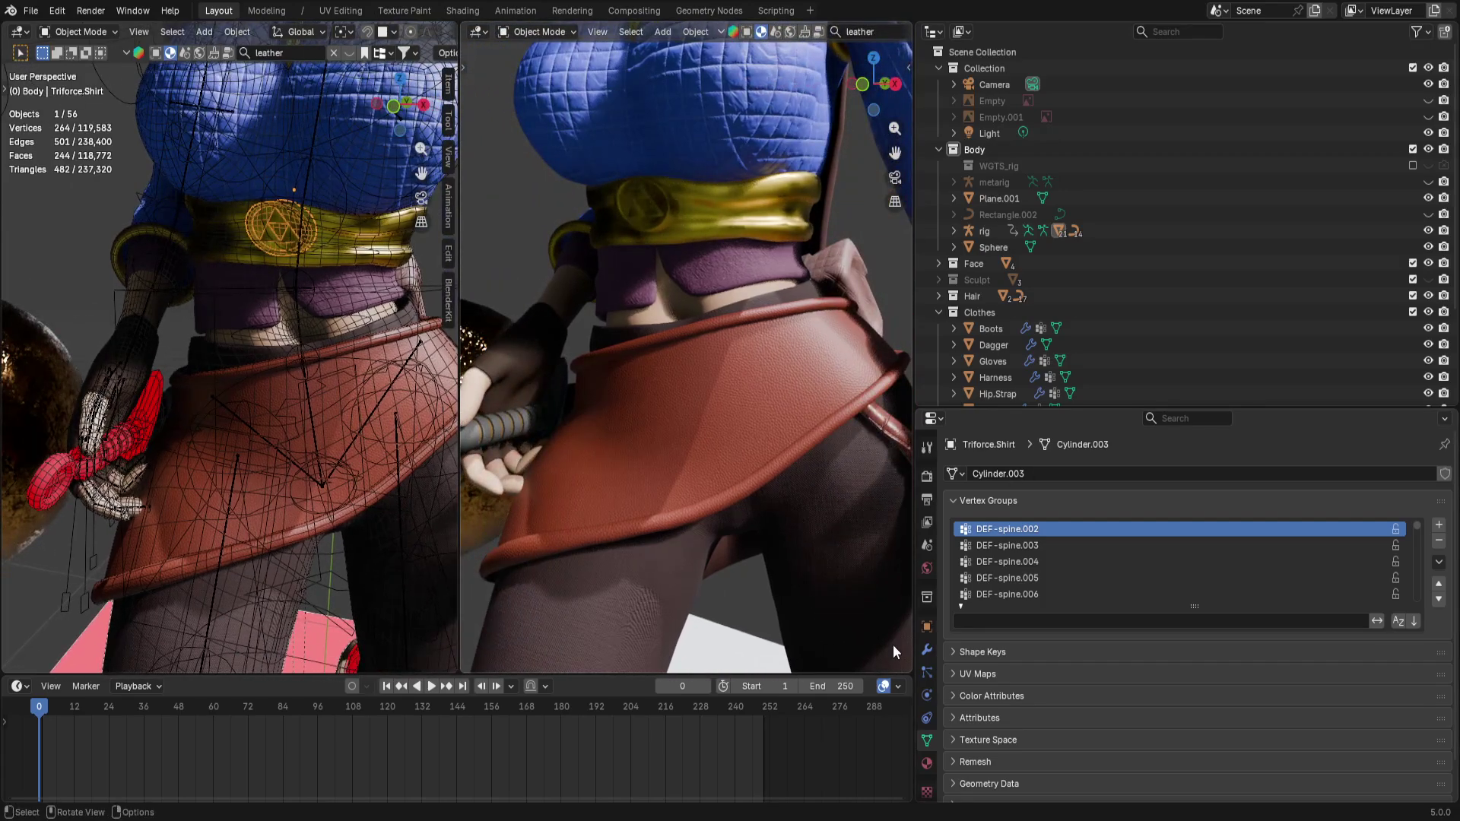
left_click(932, 764)
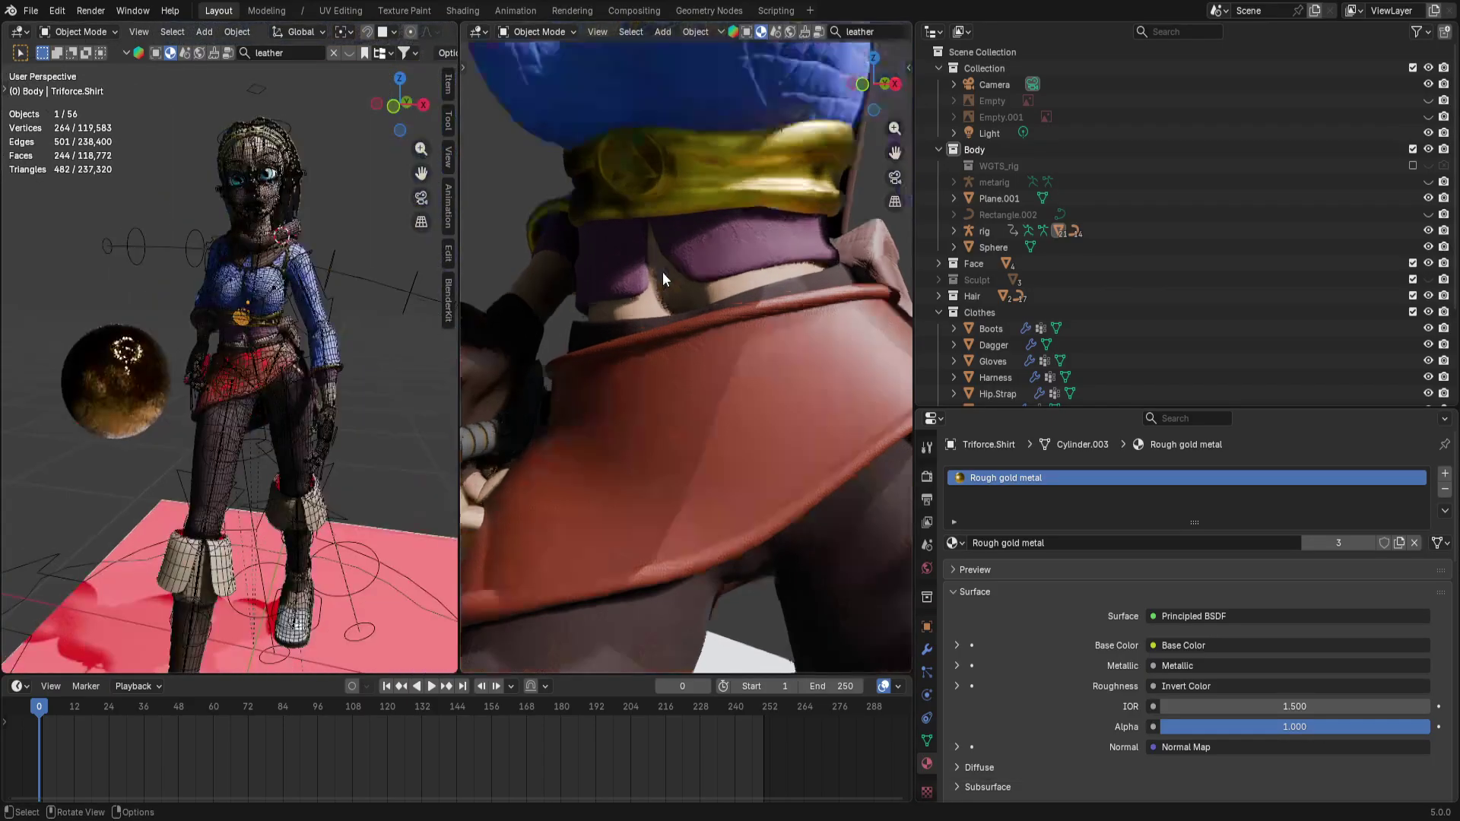
Examine the Triforce emblem's gold surface up close in both viewports, with and without overlays
scroll(662, 272, "up", 5)
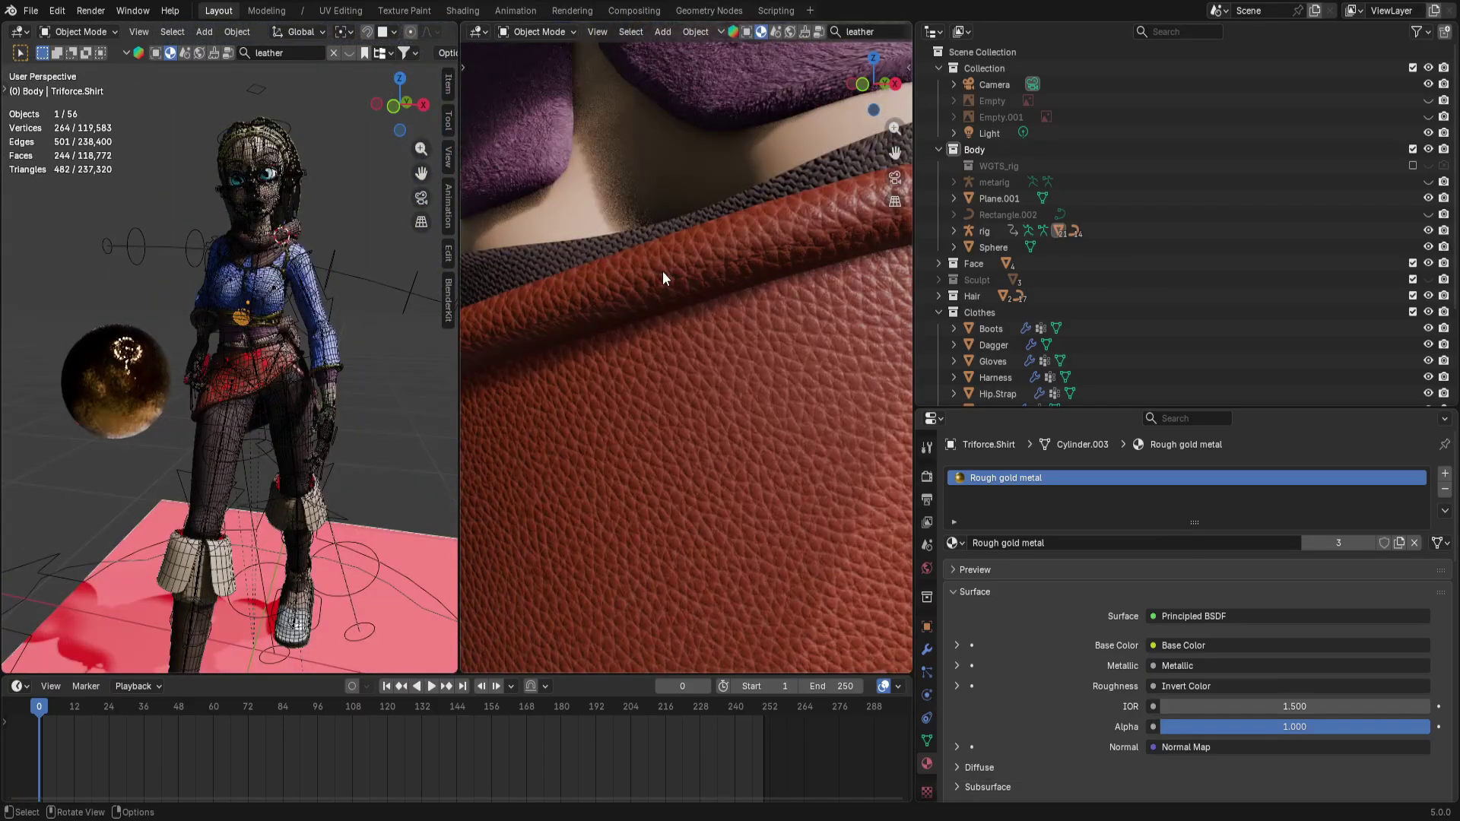
middle_click_drag(651, 219, 701, 465, "shift")
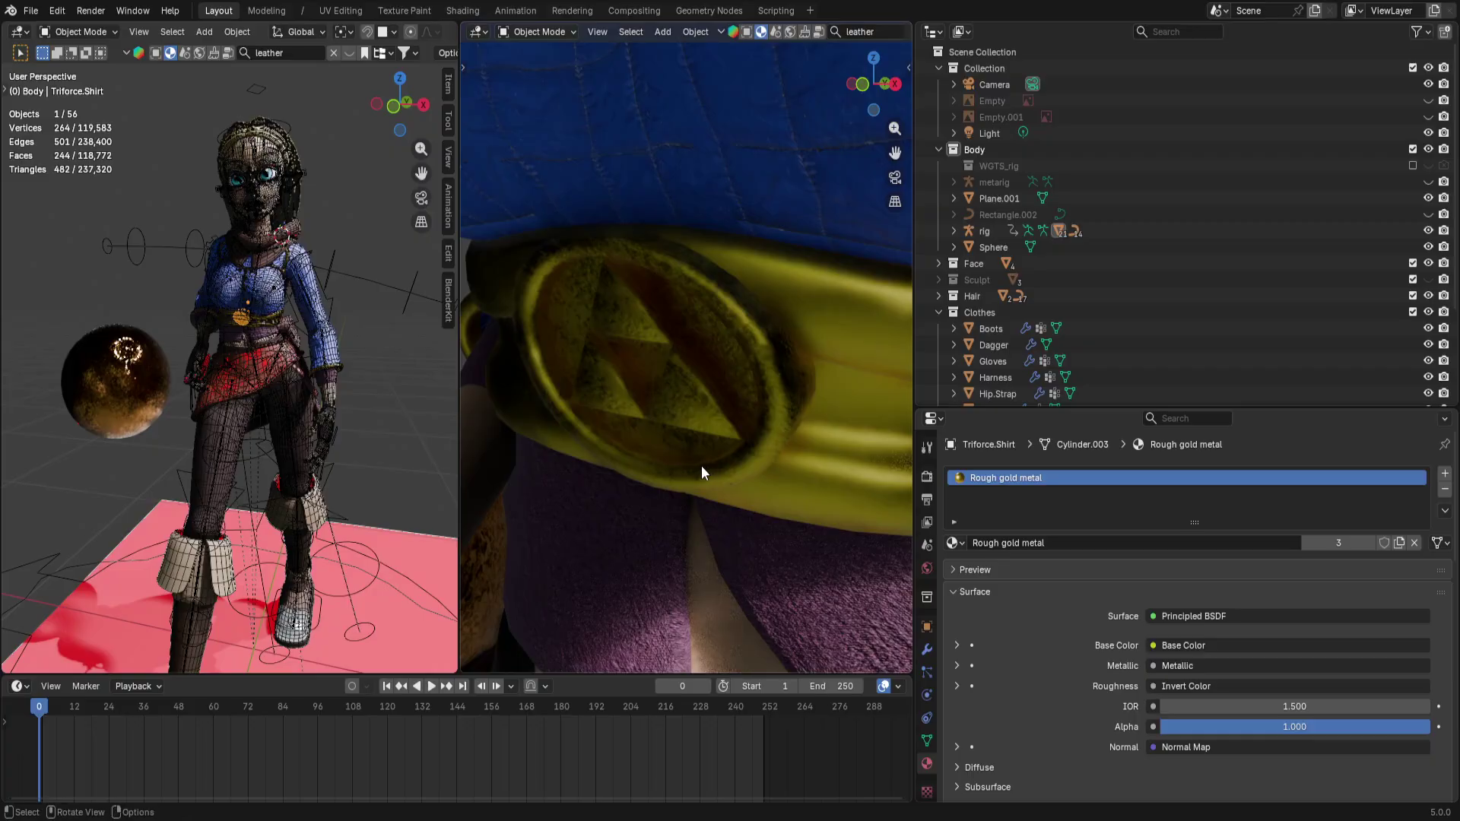
scroll(699, 464, "up", 4)
scroll(699, 463, "down", 4)
scroll(291, 427, "up", 5)
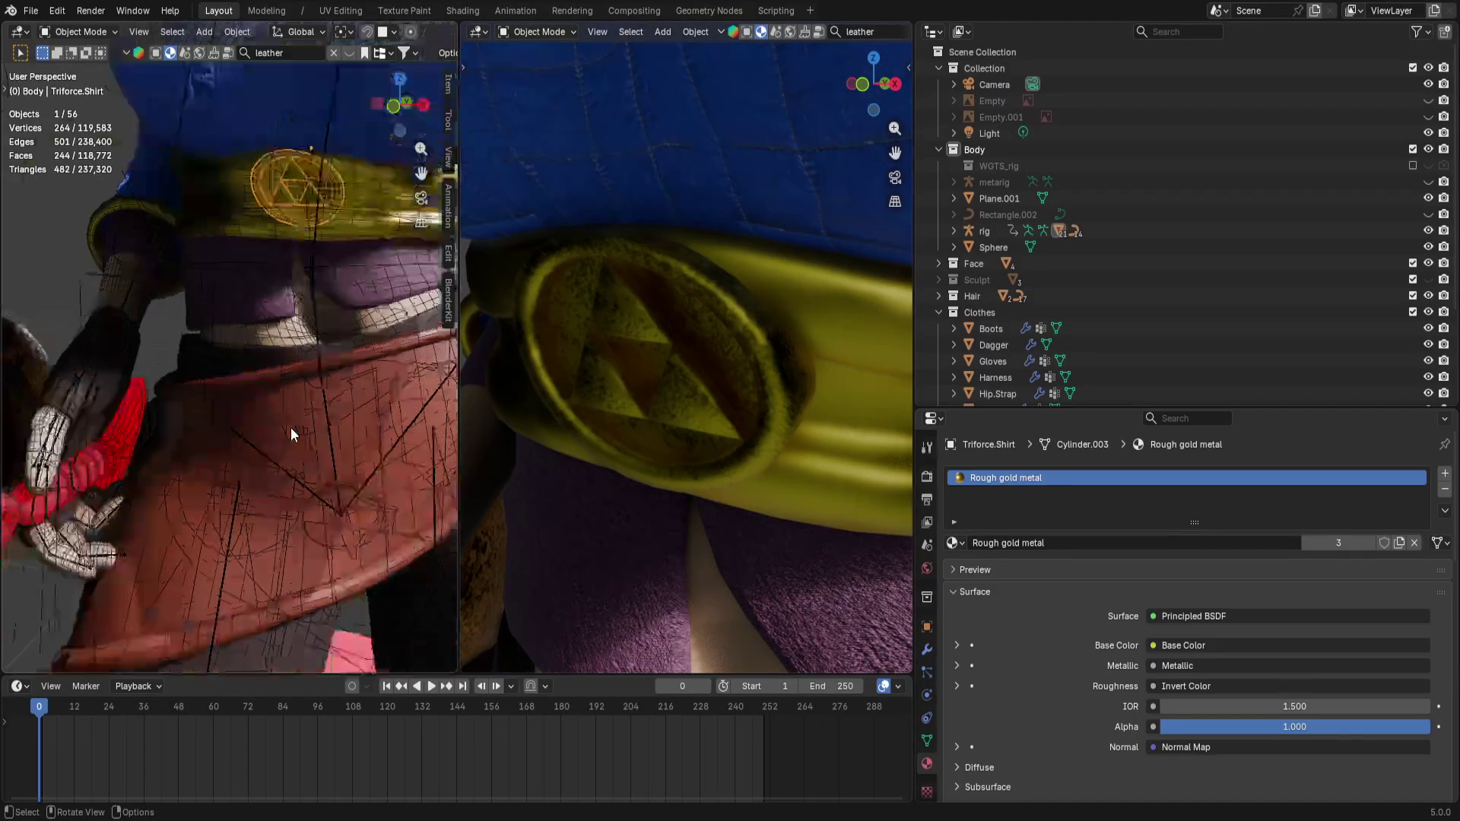
middle_click_drag(291, 427, 180, 451)
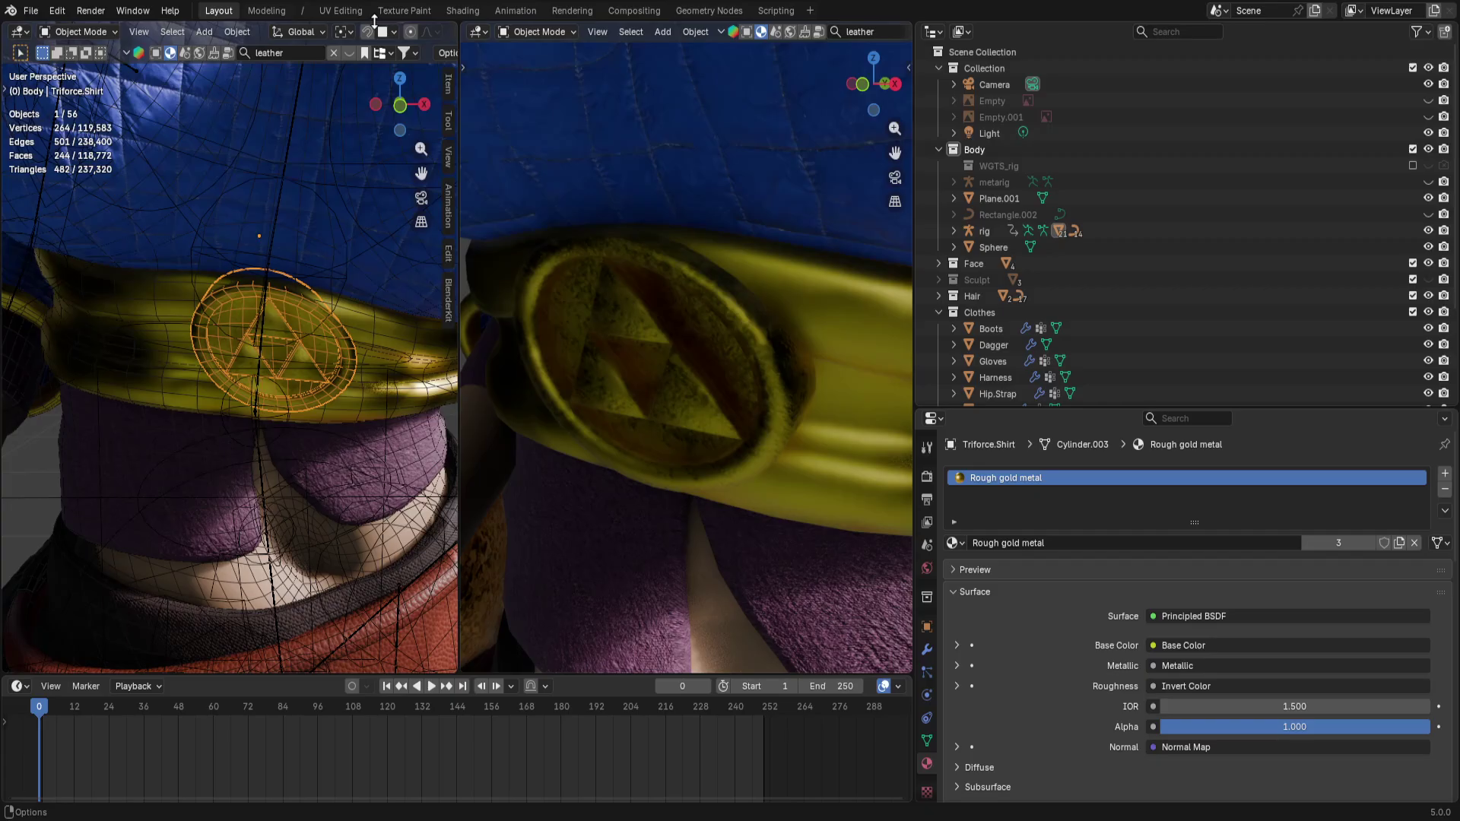
scroll(403, 30, "down", 5)
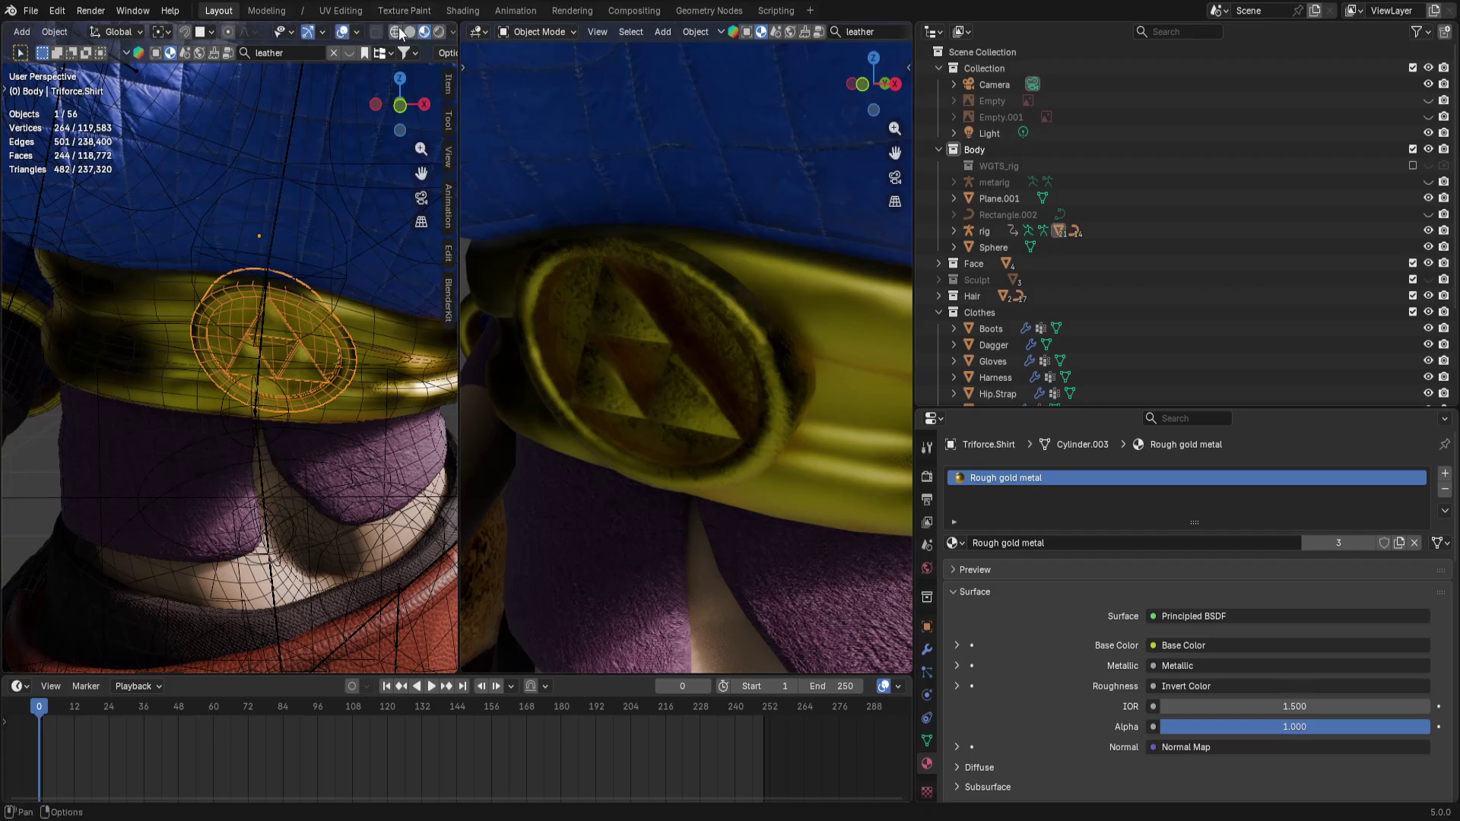
left_click(344, 30)
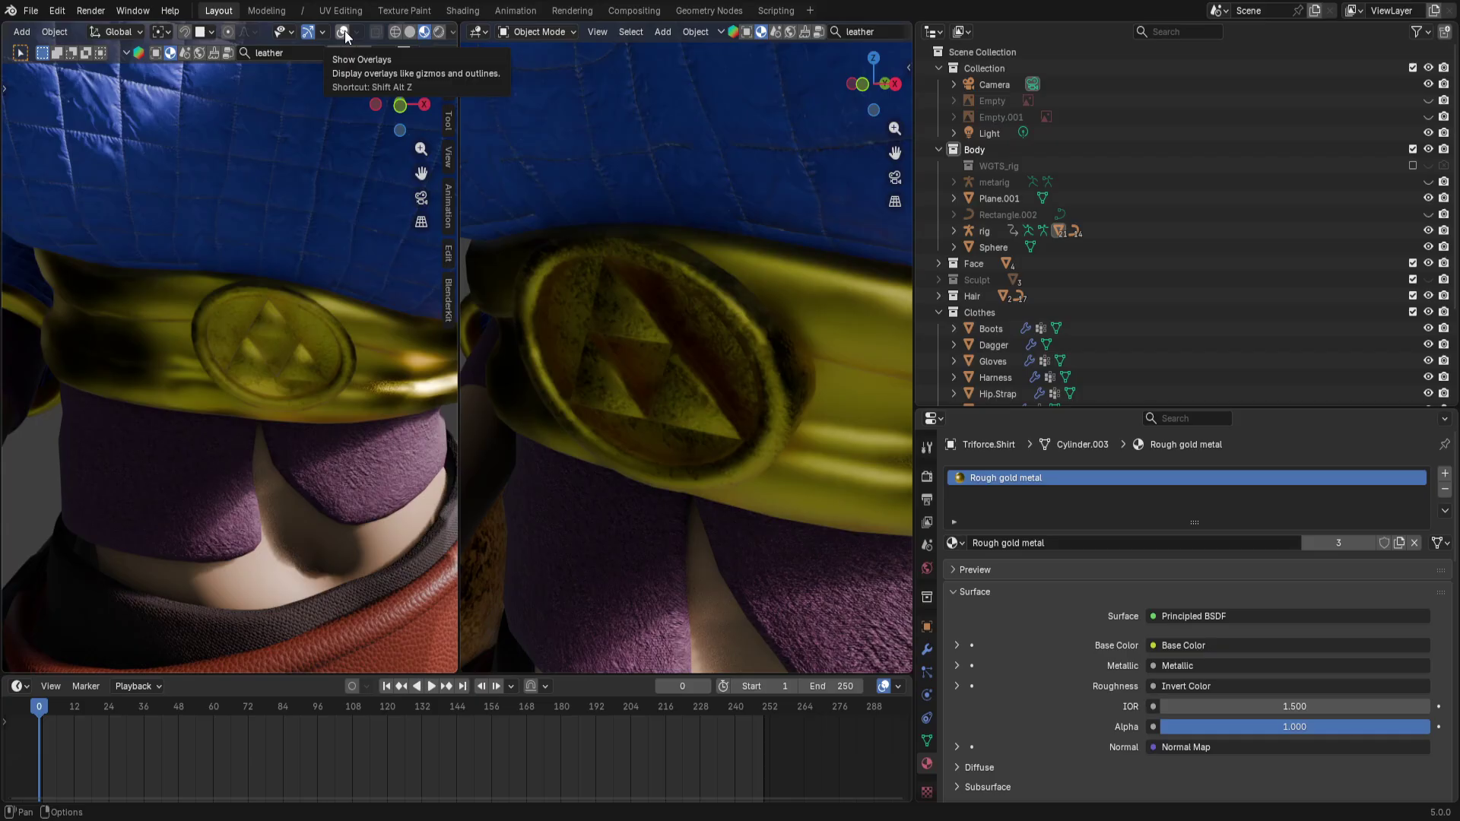
left_click(345, 31)
Select the Top mesh and replace the Rough gold metal in its second material slot with Gold foil
left_click(155, 321)
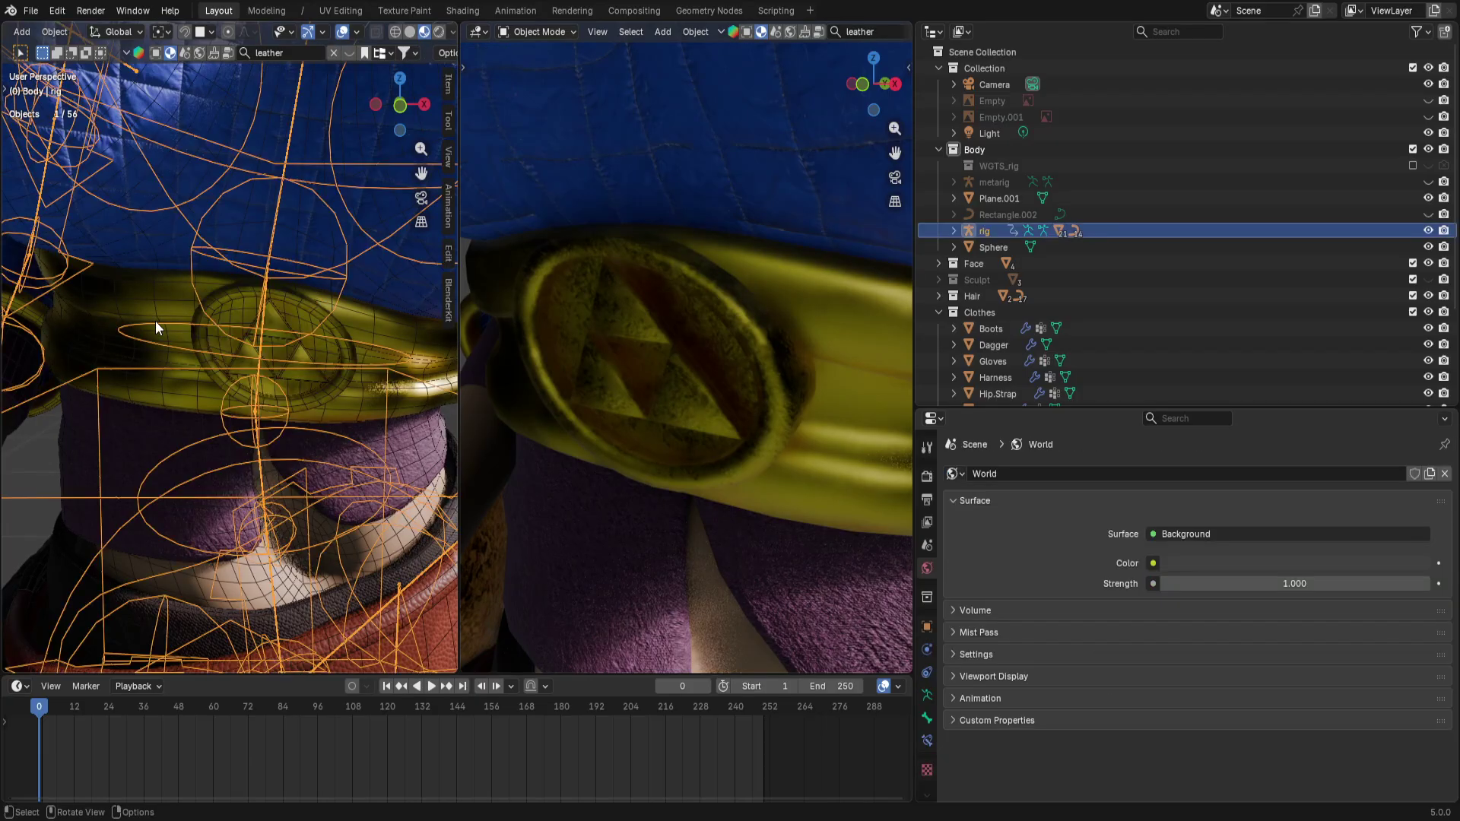
left_click(158, 281)
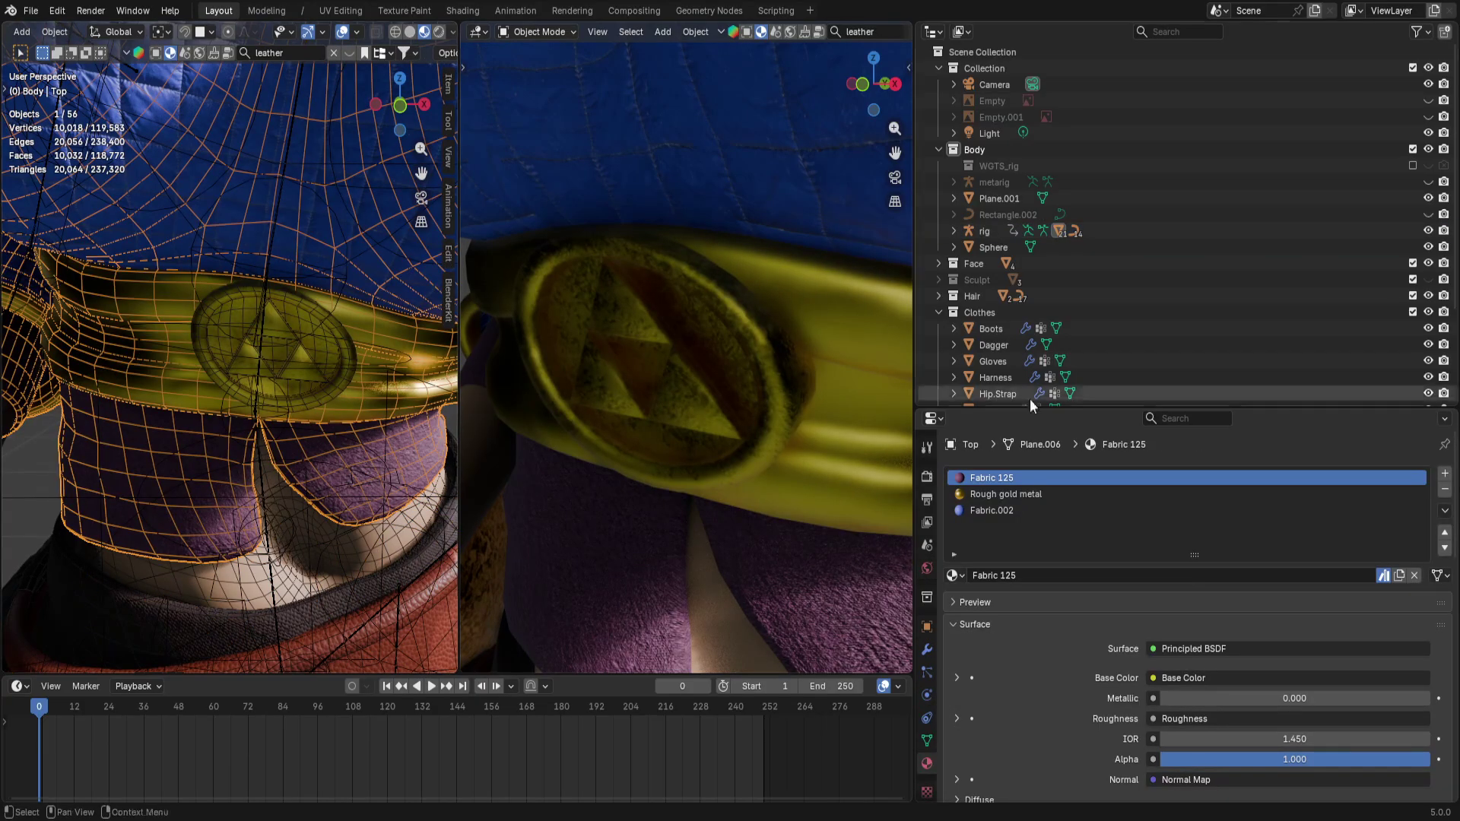
left_click(1042, 494)
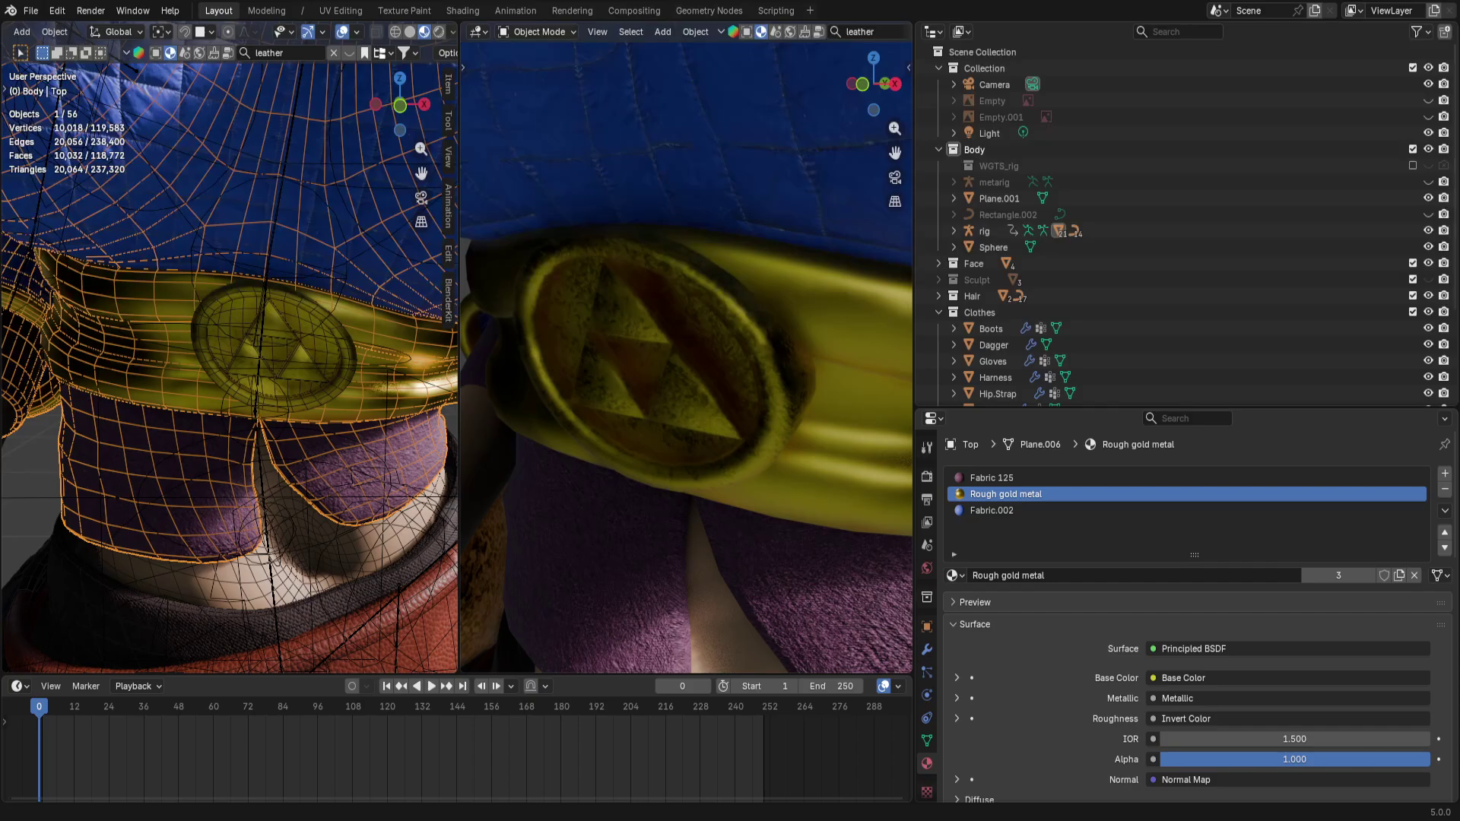
left_click(952, 576)
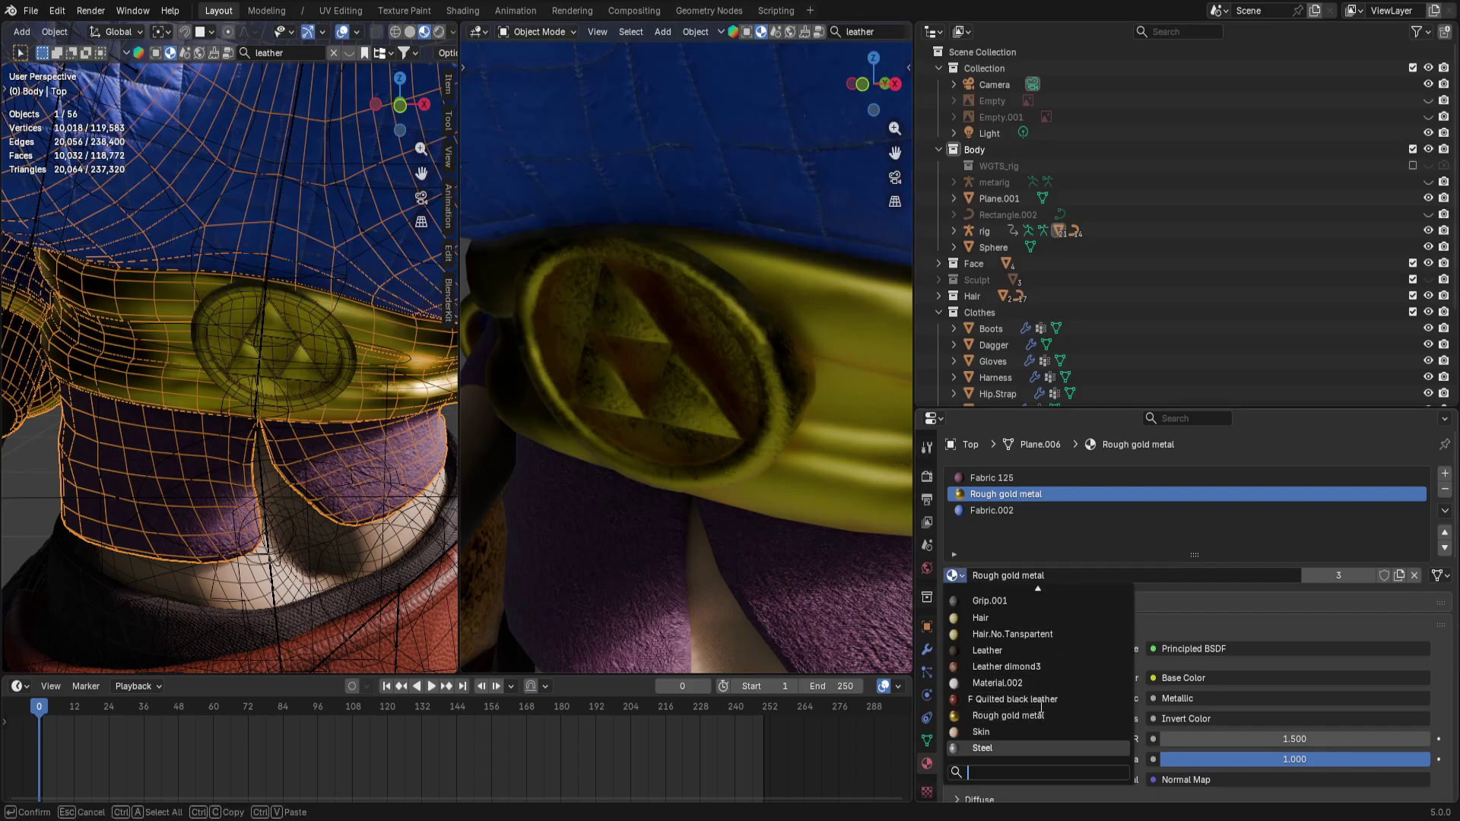
scroll(1040, 707, "up", 8)
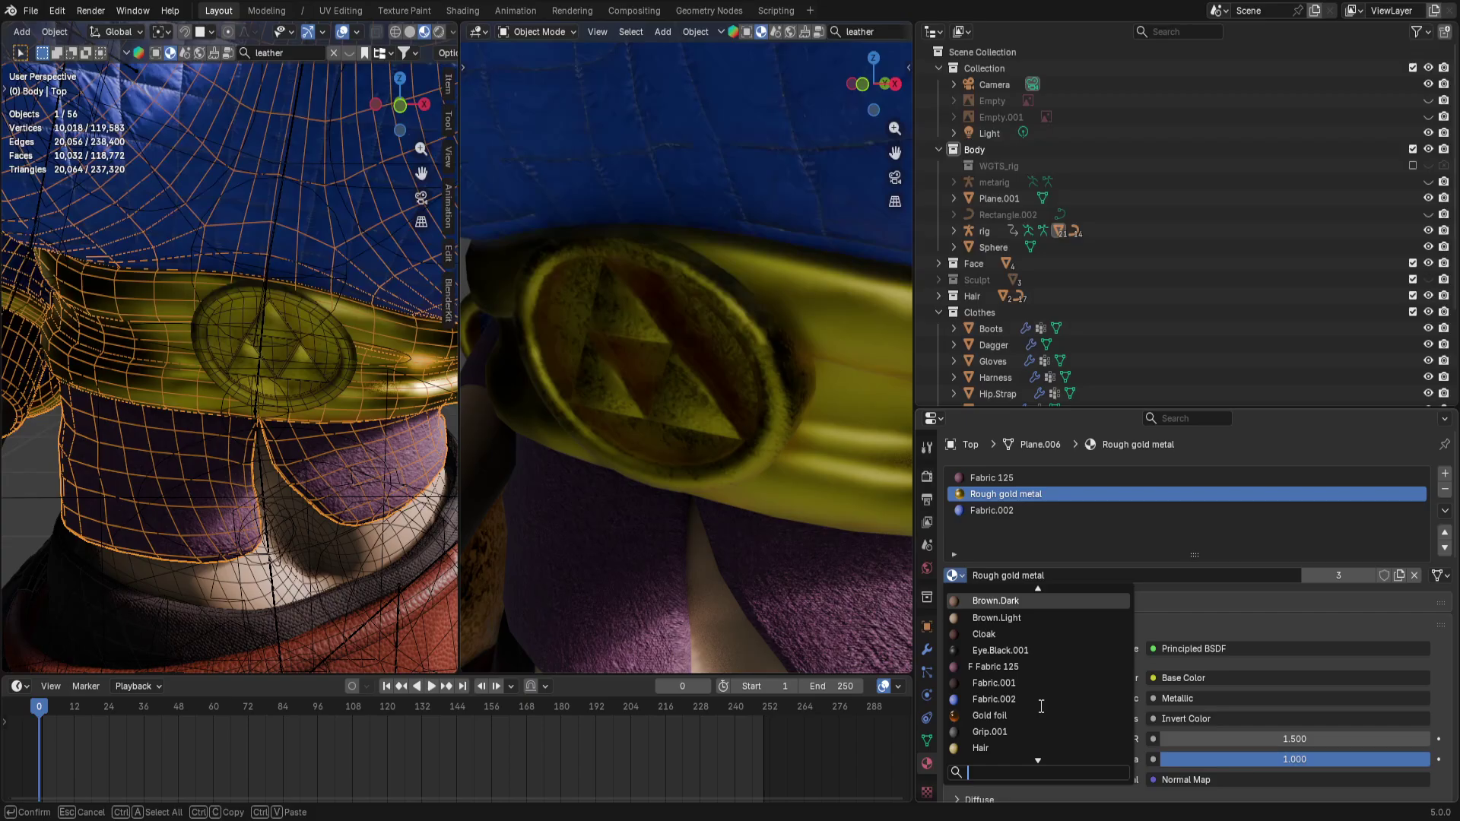
key("Down")
key("Down")
key("Down")
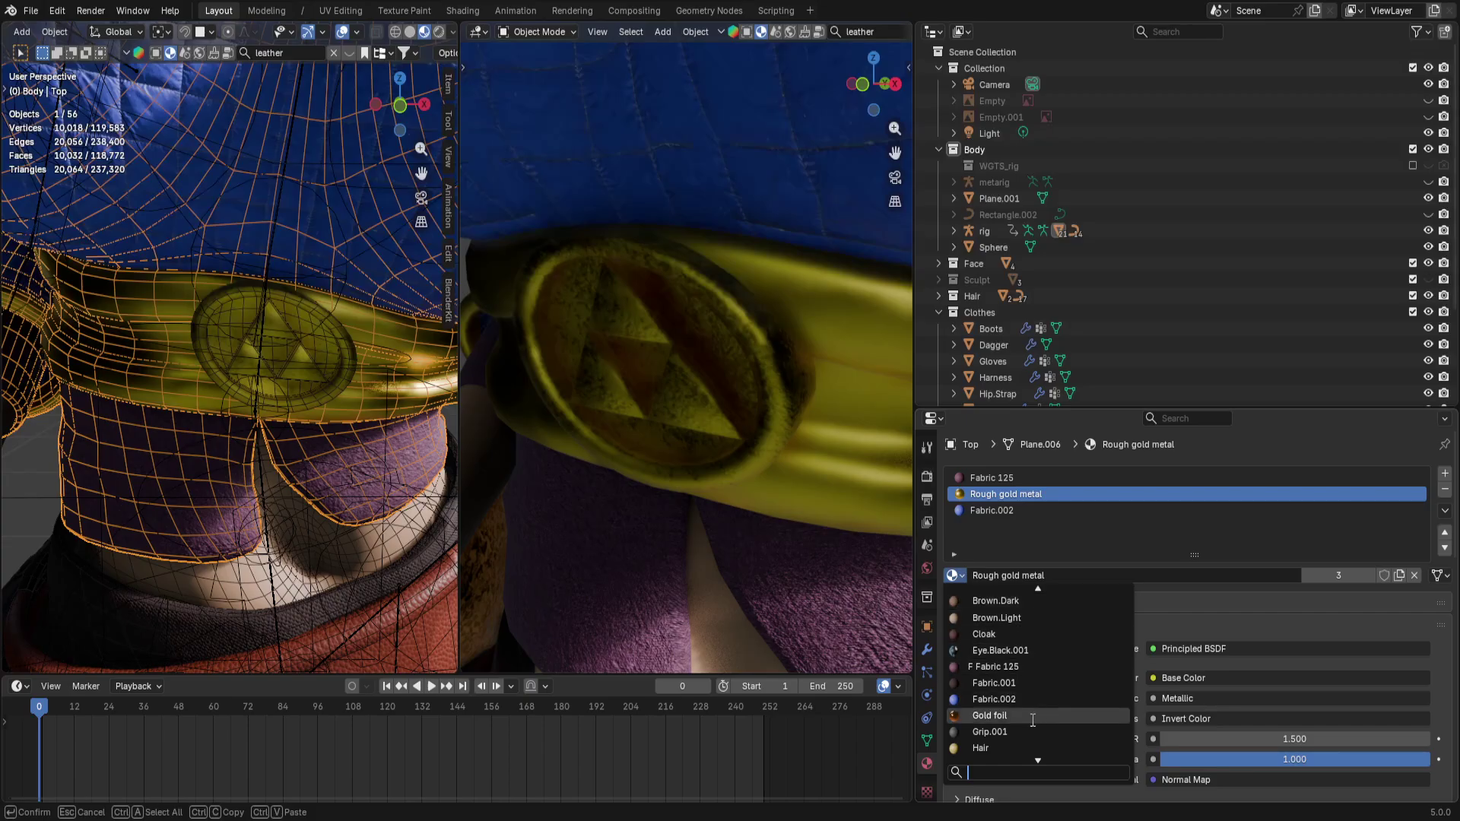
key("Return")
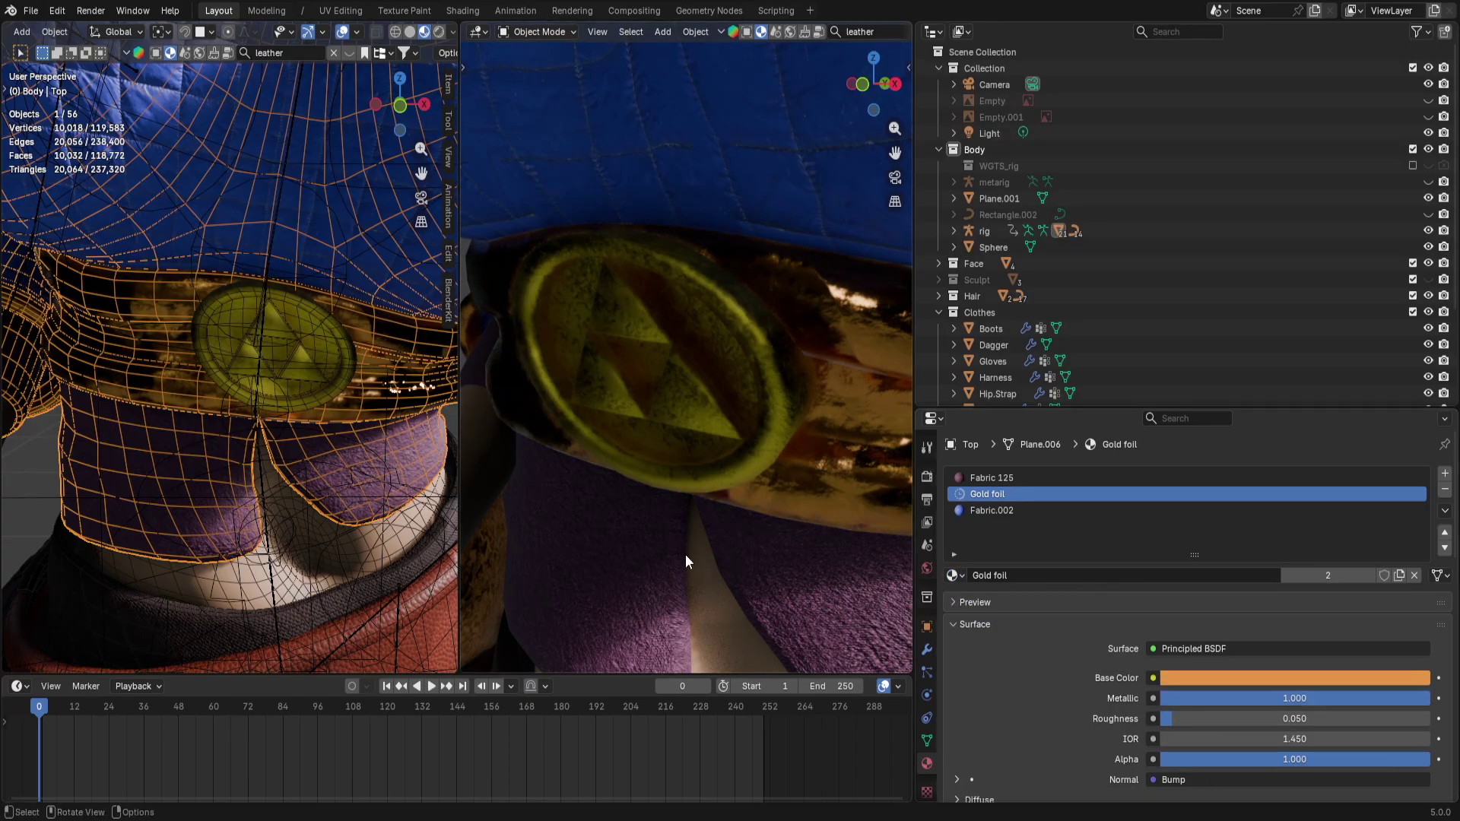
Inspect the belt from the front and assign Rough gold metal back to the Top's second material slot
scroll(685, 555, "down", 4)
scroll(340, 351, "down", 5)
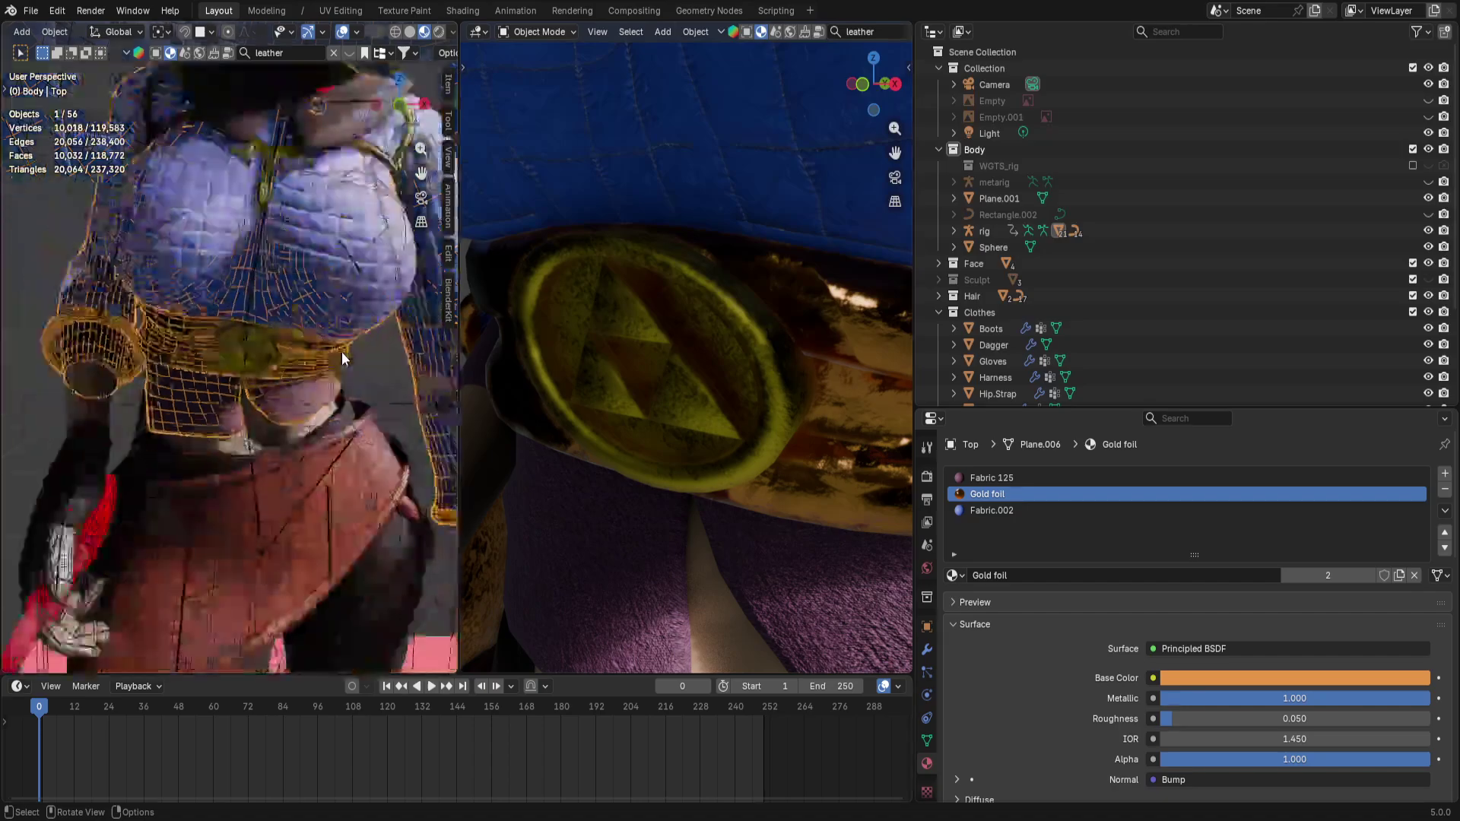
scroll(652, 332, "down", 3)
scroll(652, 332, "down", 2)
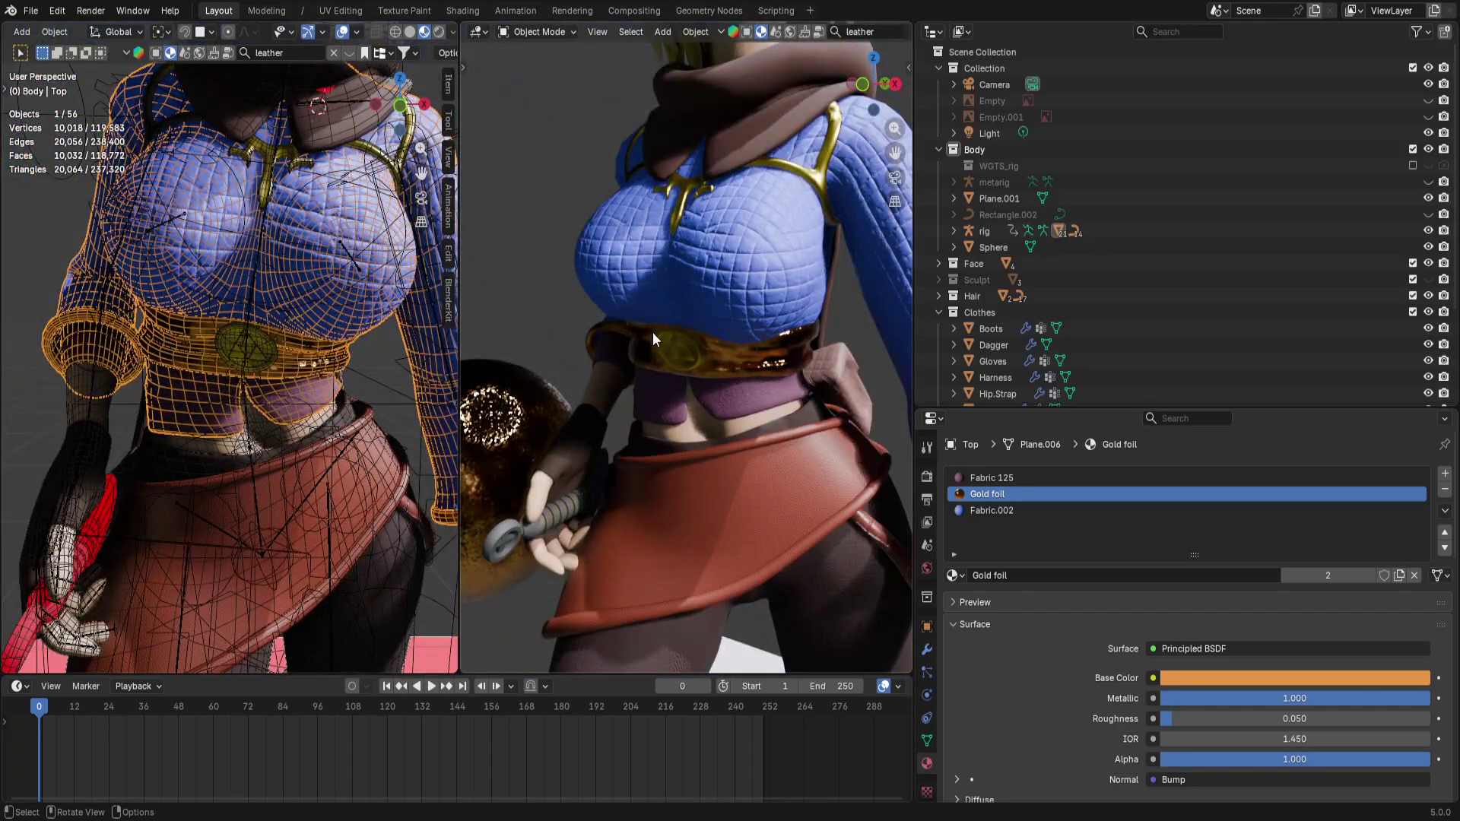
middle_click_drag(652, 331, 630, 303)
scroll(629, 303, "up", 7)
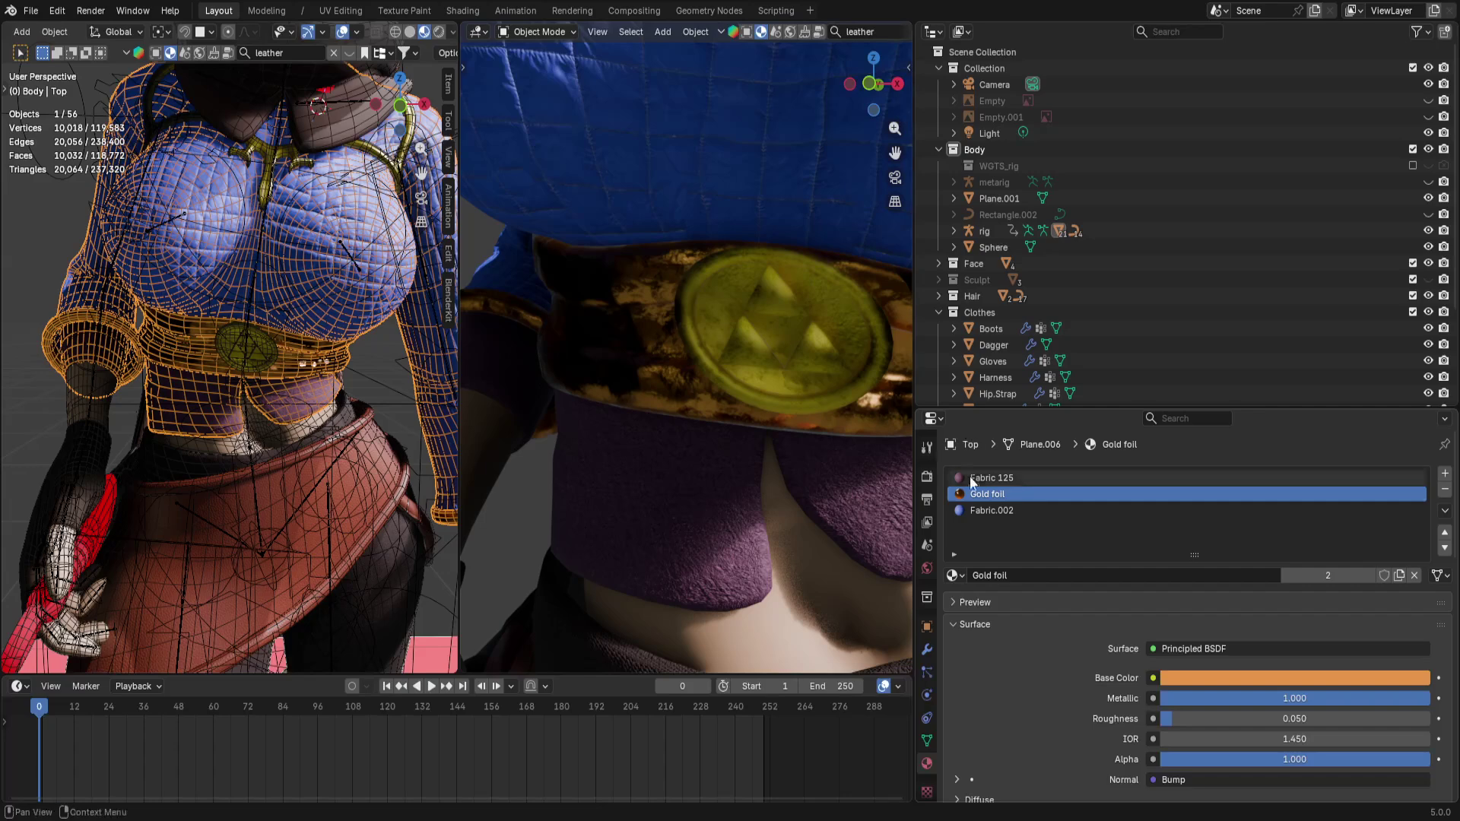
left_click(952, 575)
scroll(1027, 654, "down", 10)
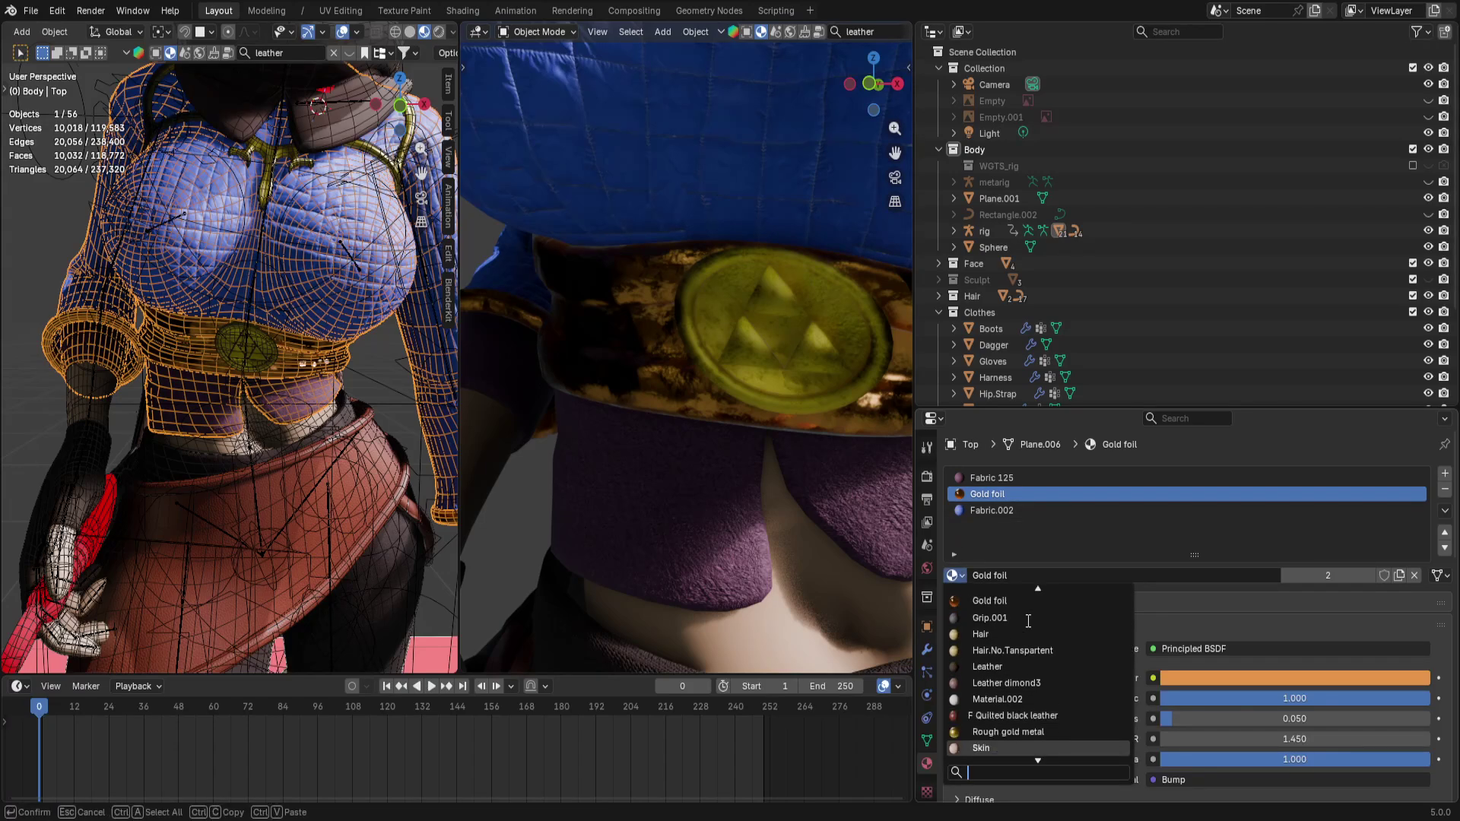
left_click(1027, 716)
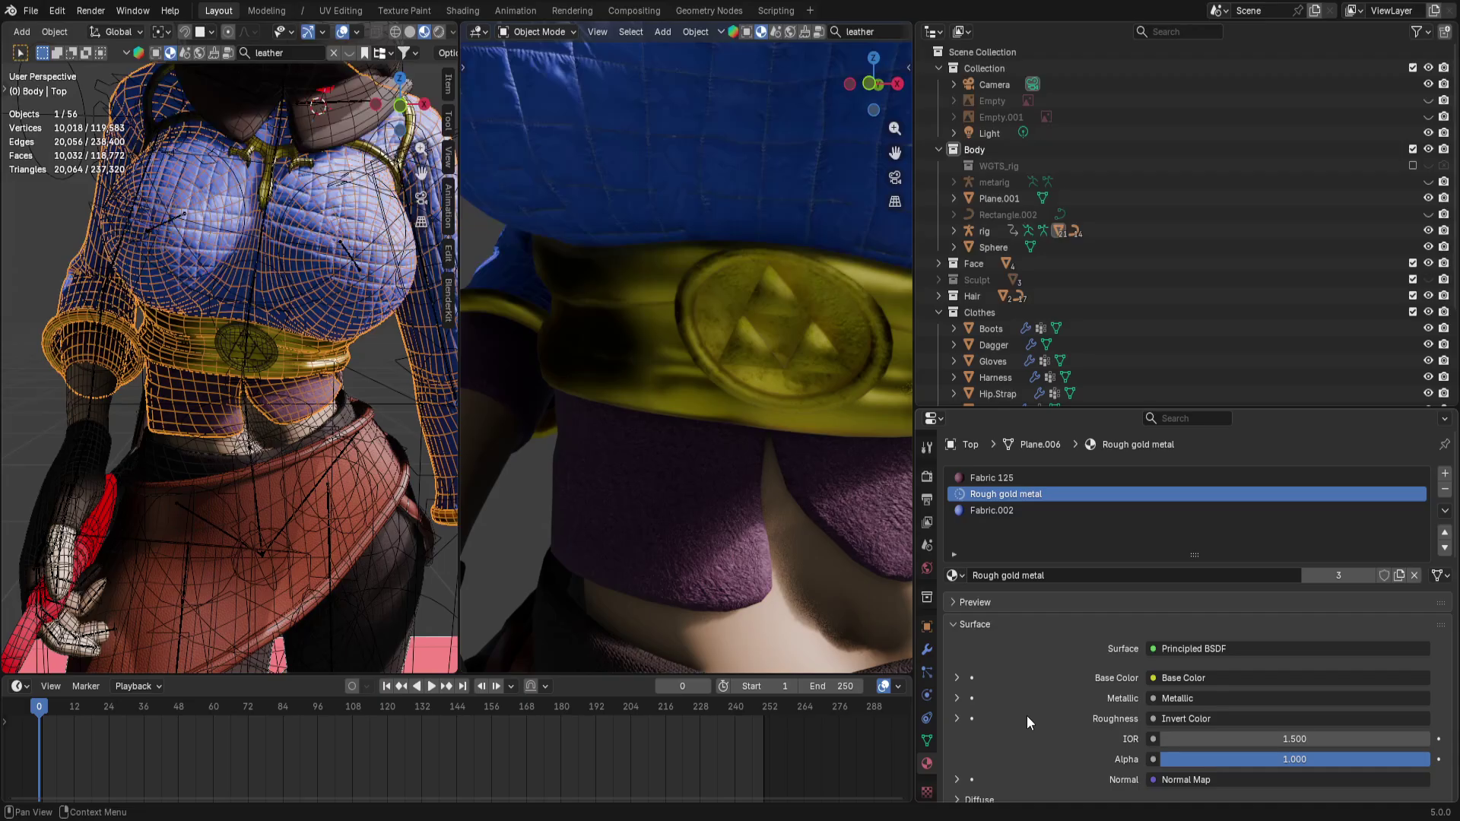
Select the Triforce emblem on the belt and change its material to Gold foil
left_click(266, 357)
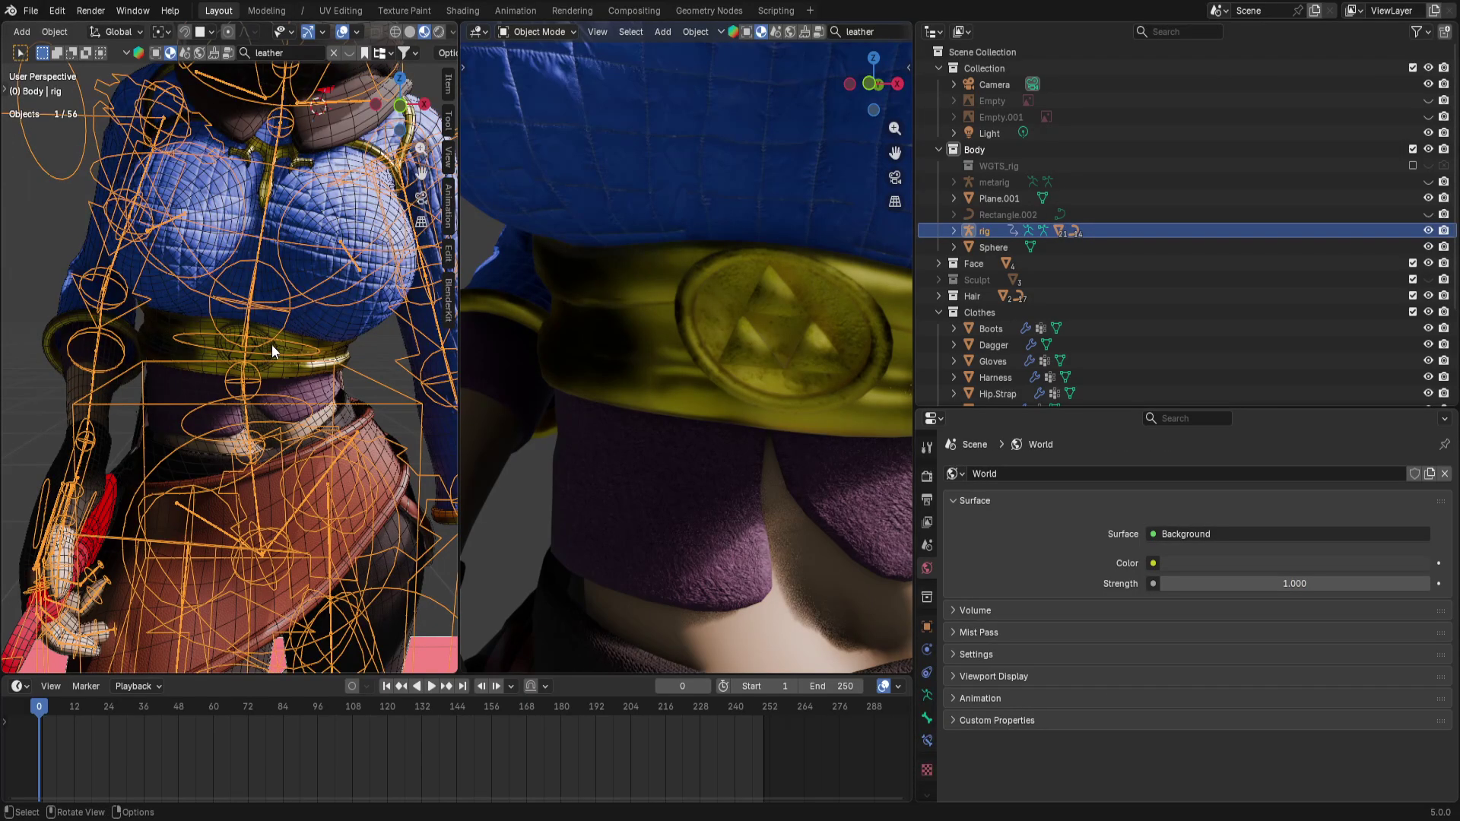
left_click(271, 344)
left_click(959, 545)
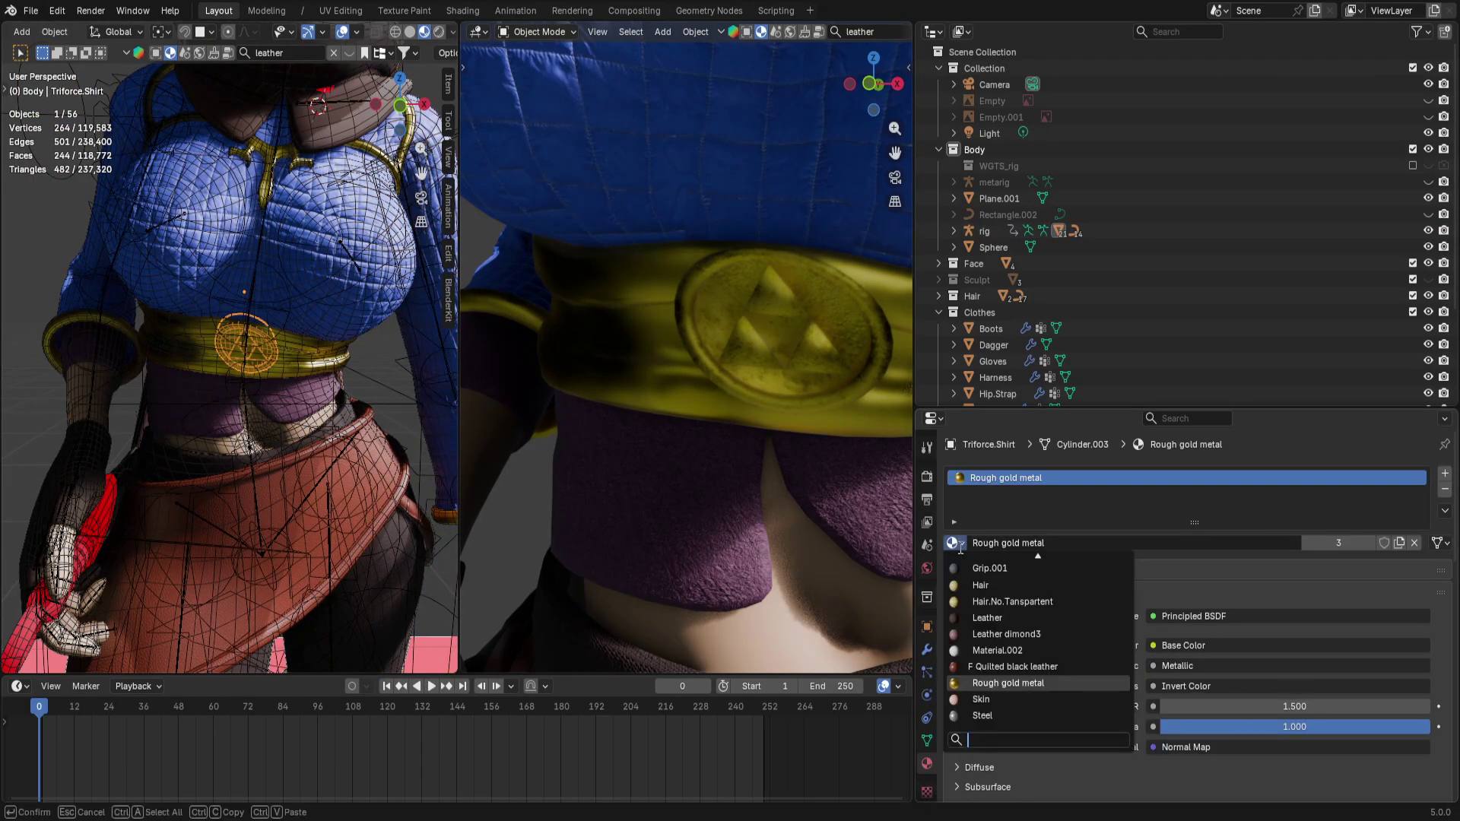
scroll(1034, 620, "up", 6)
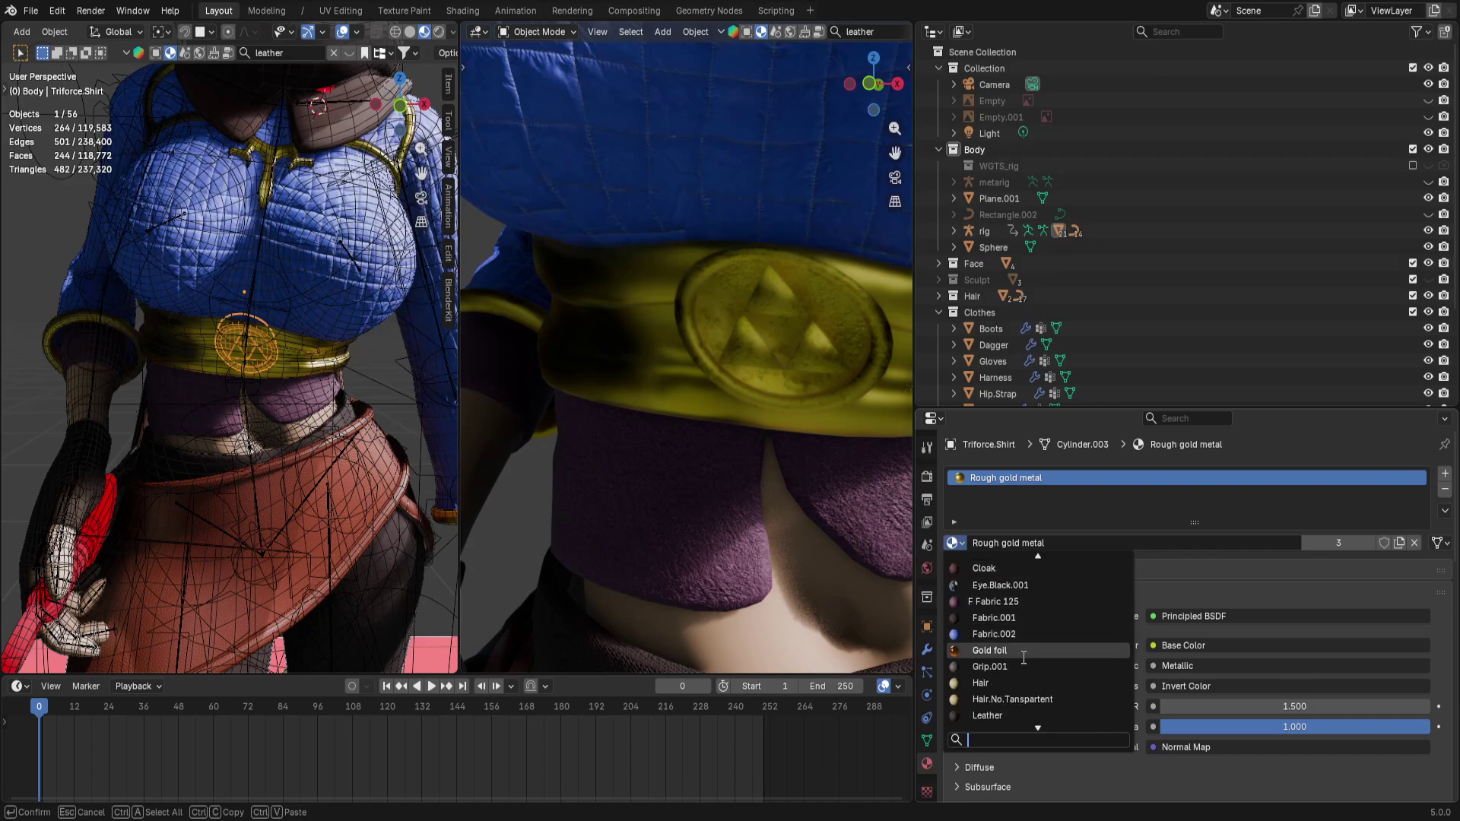
left_click(1024, 656)
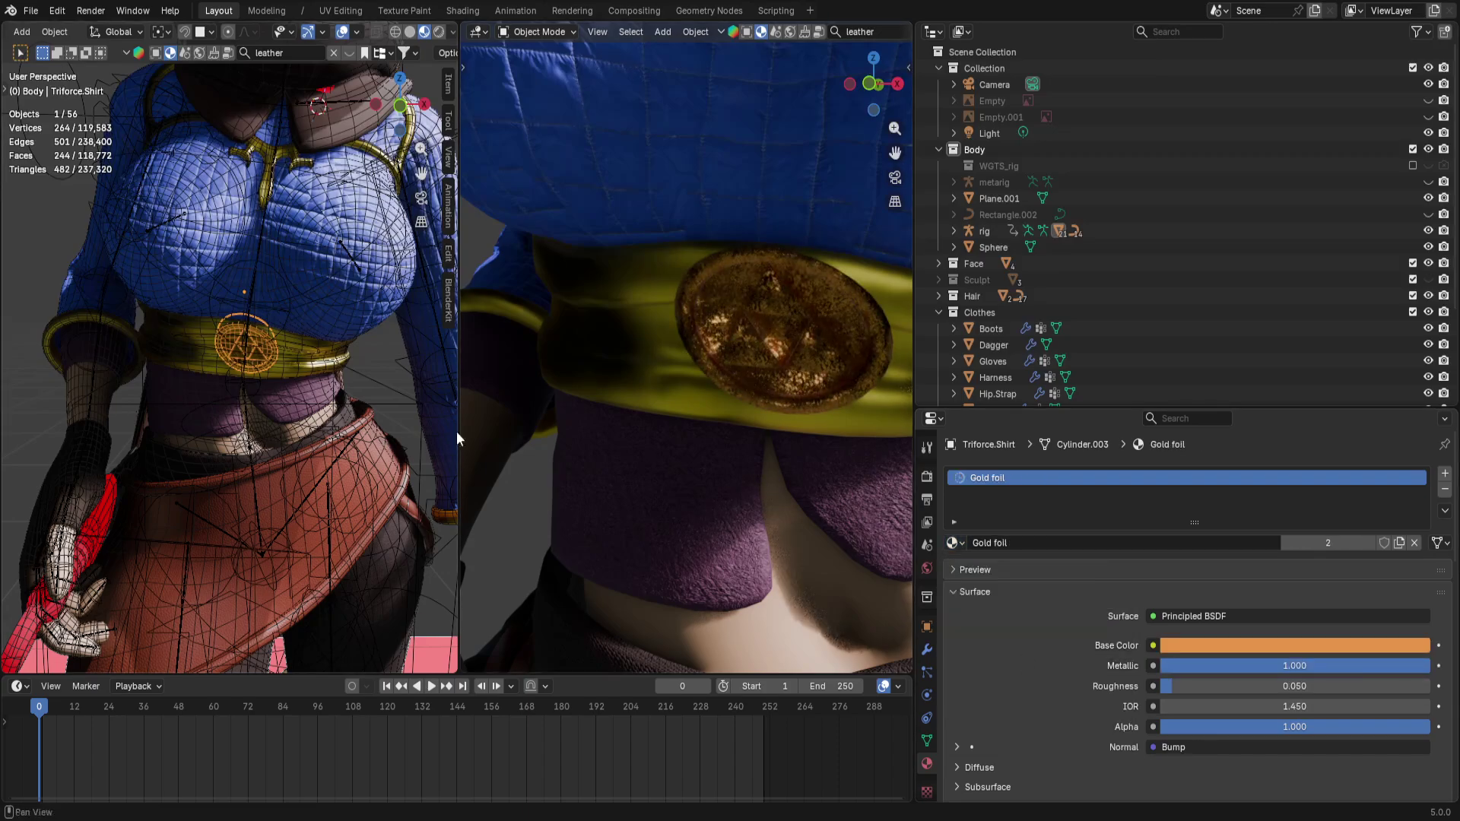
View the belt from the side, select the Top mesh, and switch its Rough gold metal slot to Gold foil
scroll(750, 403, "down", 8)
middle_click_drag(785, 430, 859, 431)
scroll(855, 432, "up", 6)
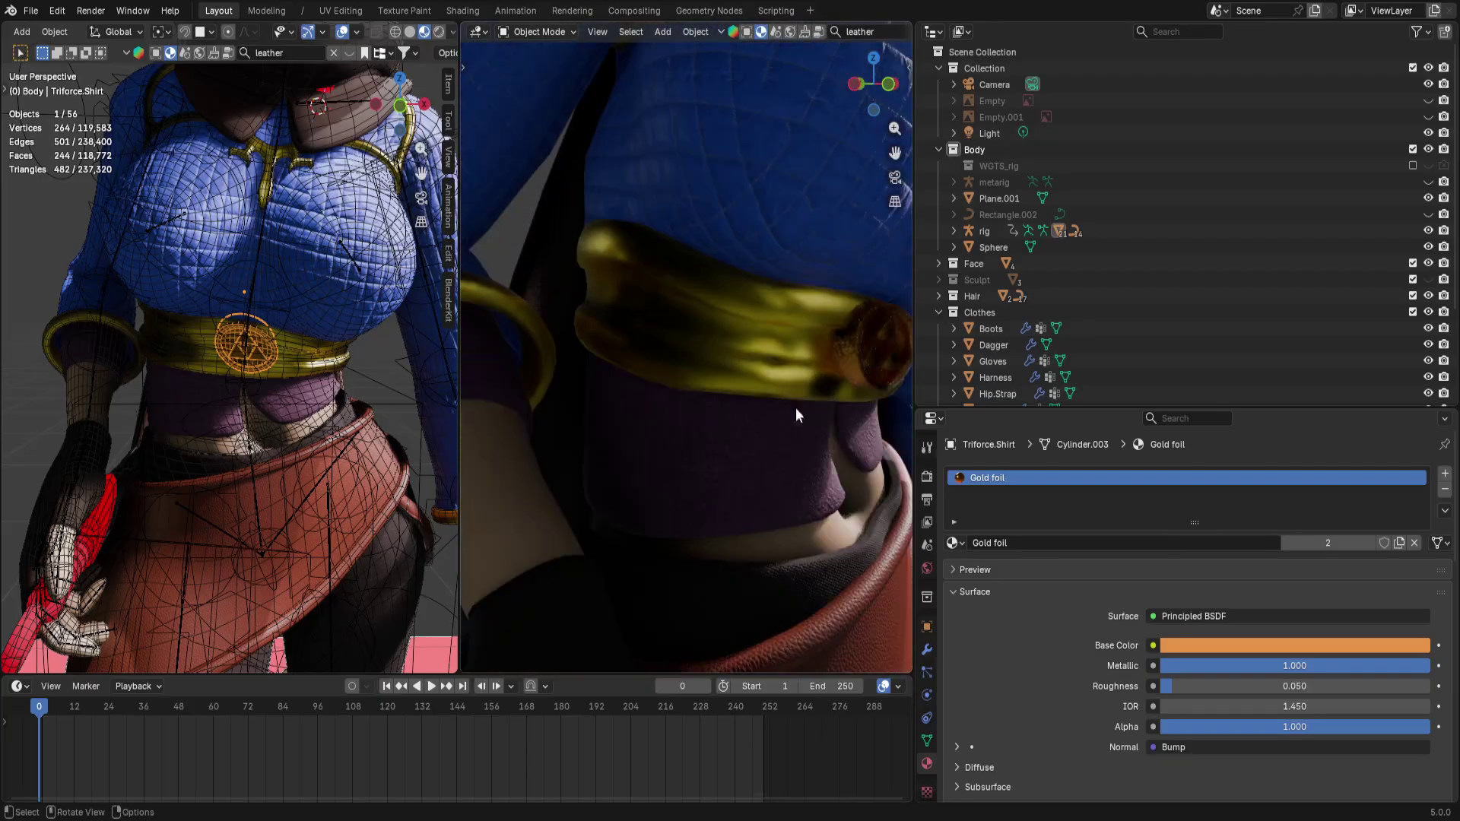
left_click(733, 353)
left_click(952, 575)
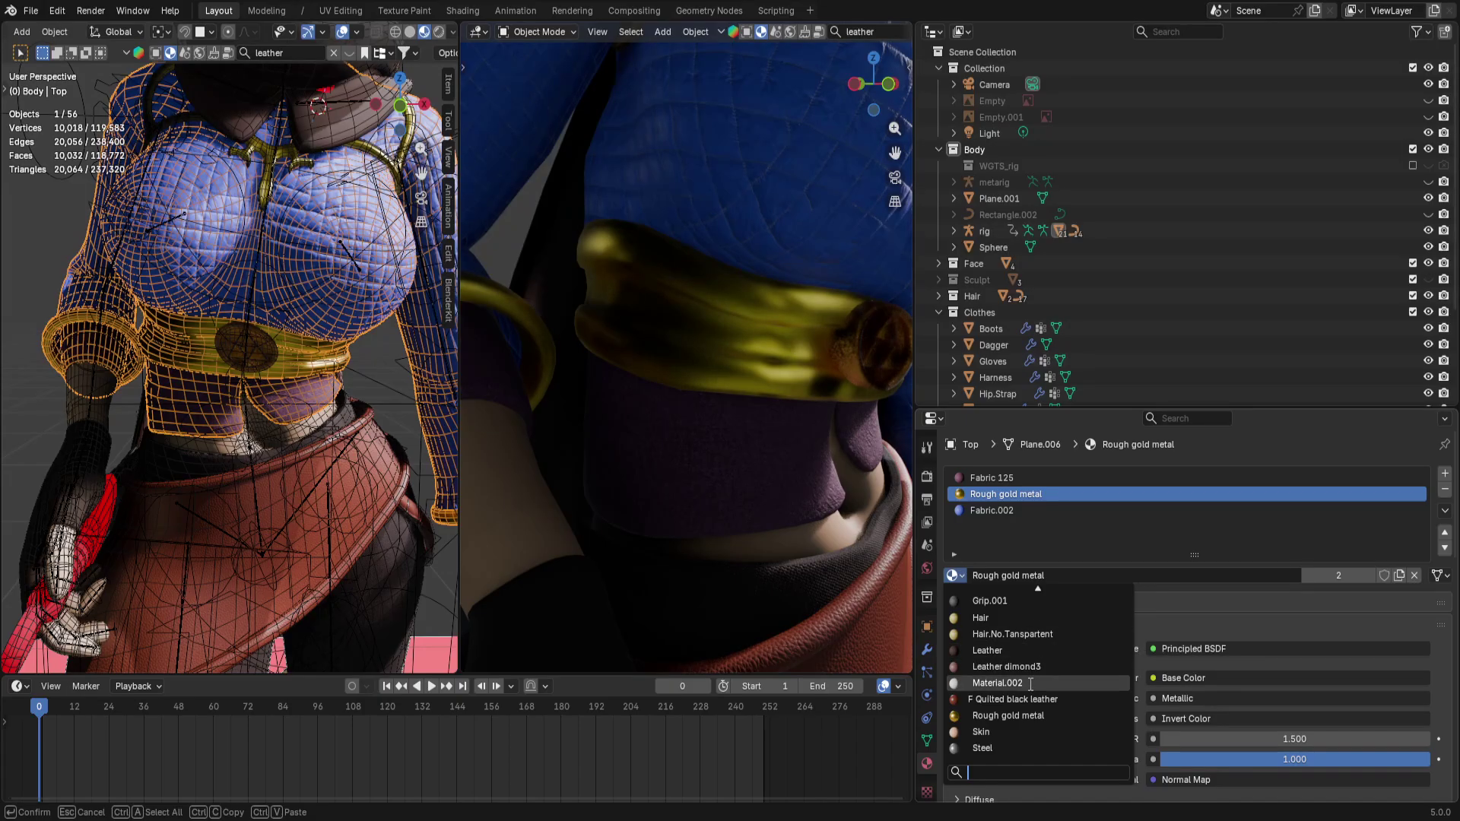
scroll(1027, 669, "up", 5)
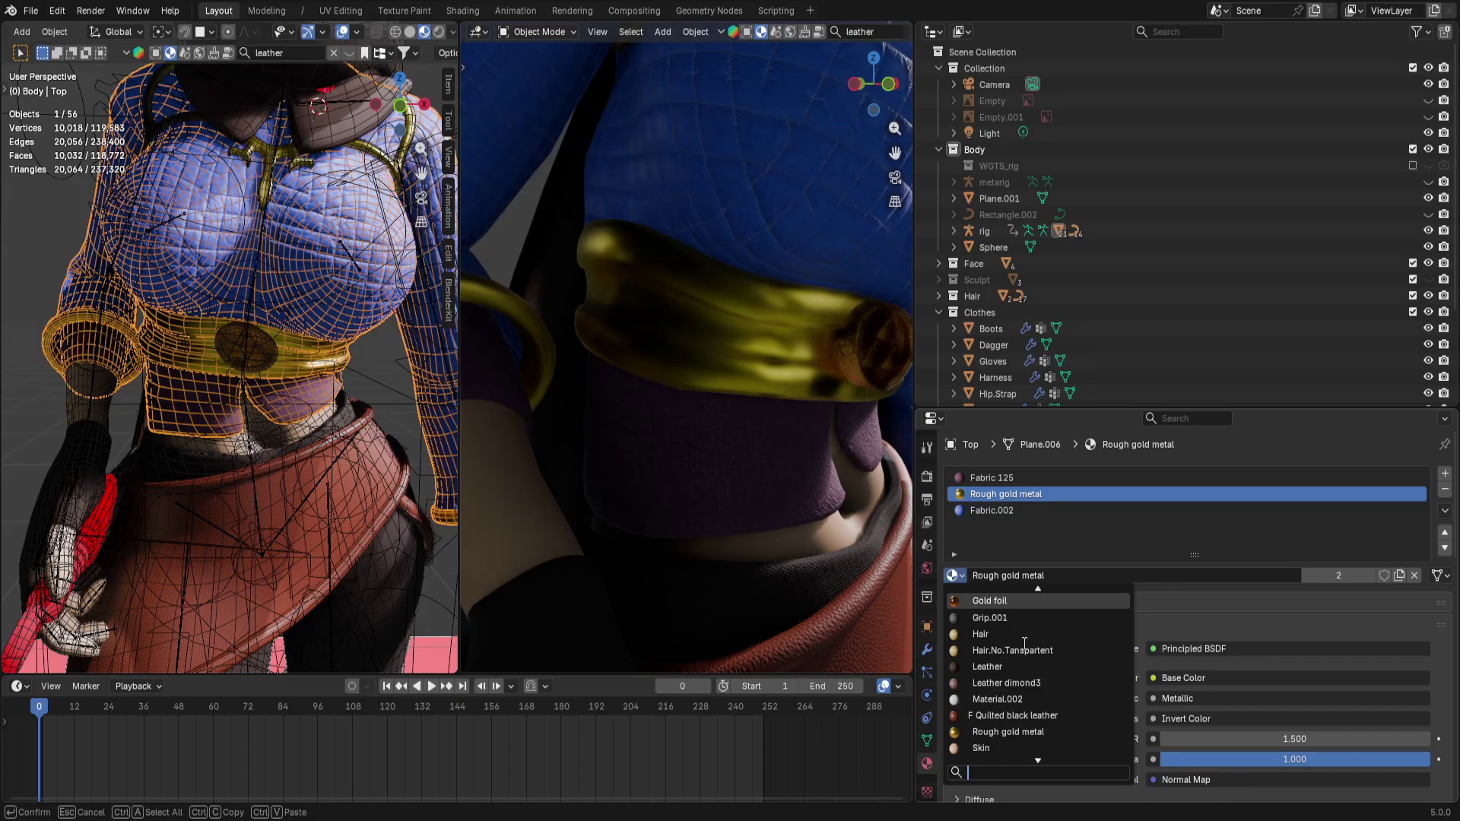
left_click(1020, 666)
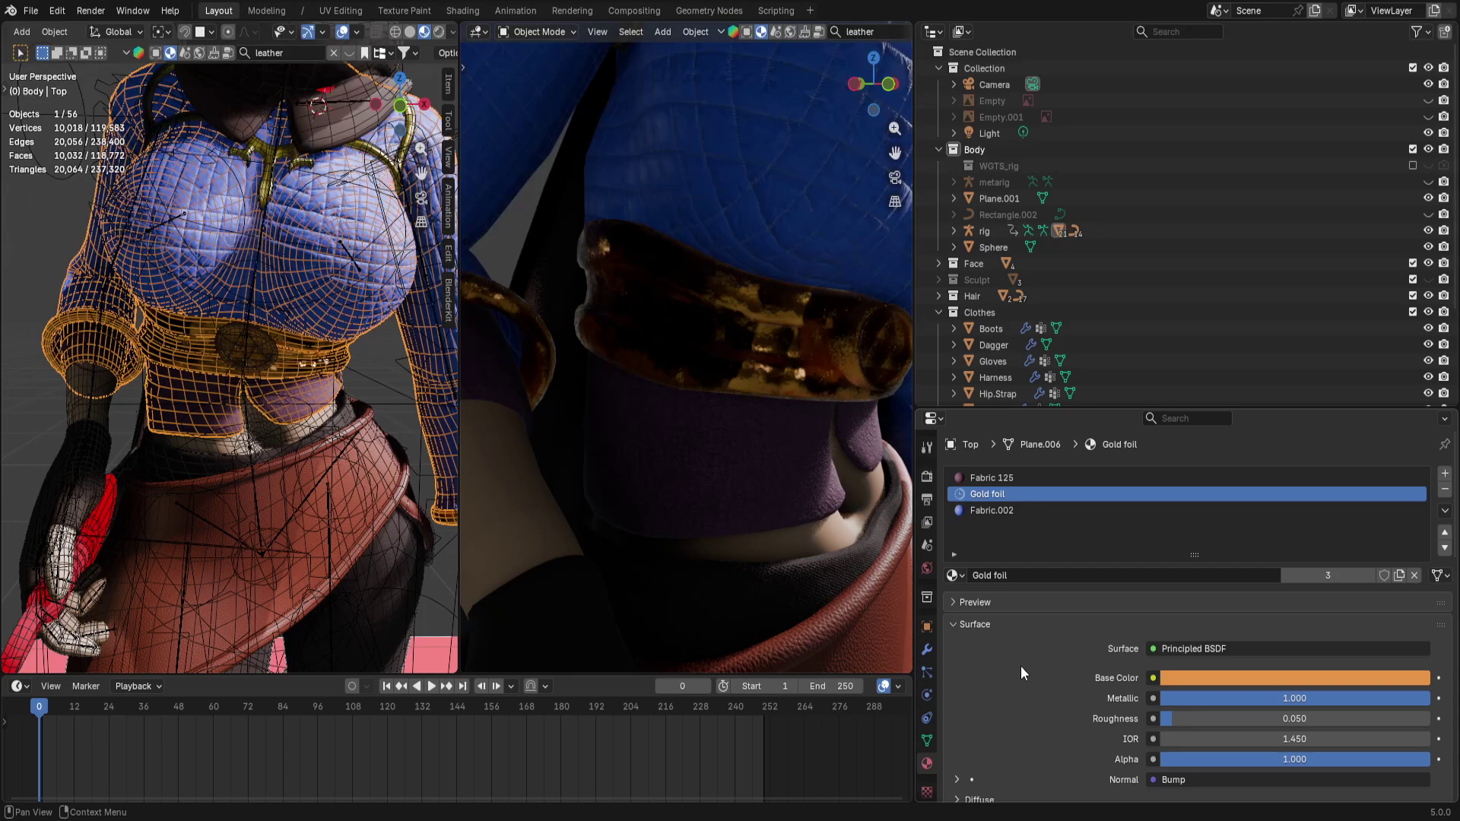
Hide the overlays in the wireframe viewport and view the character's clothing from the front and above
scroll(318, 243, "down", 8)
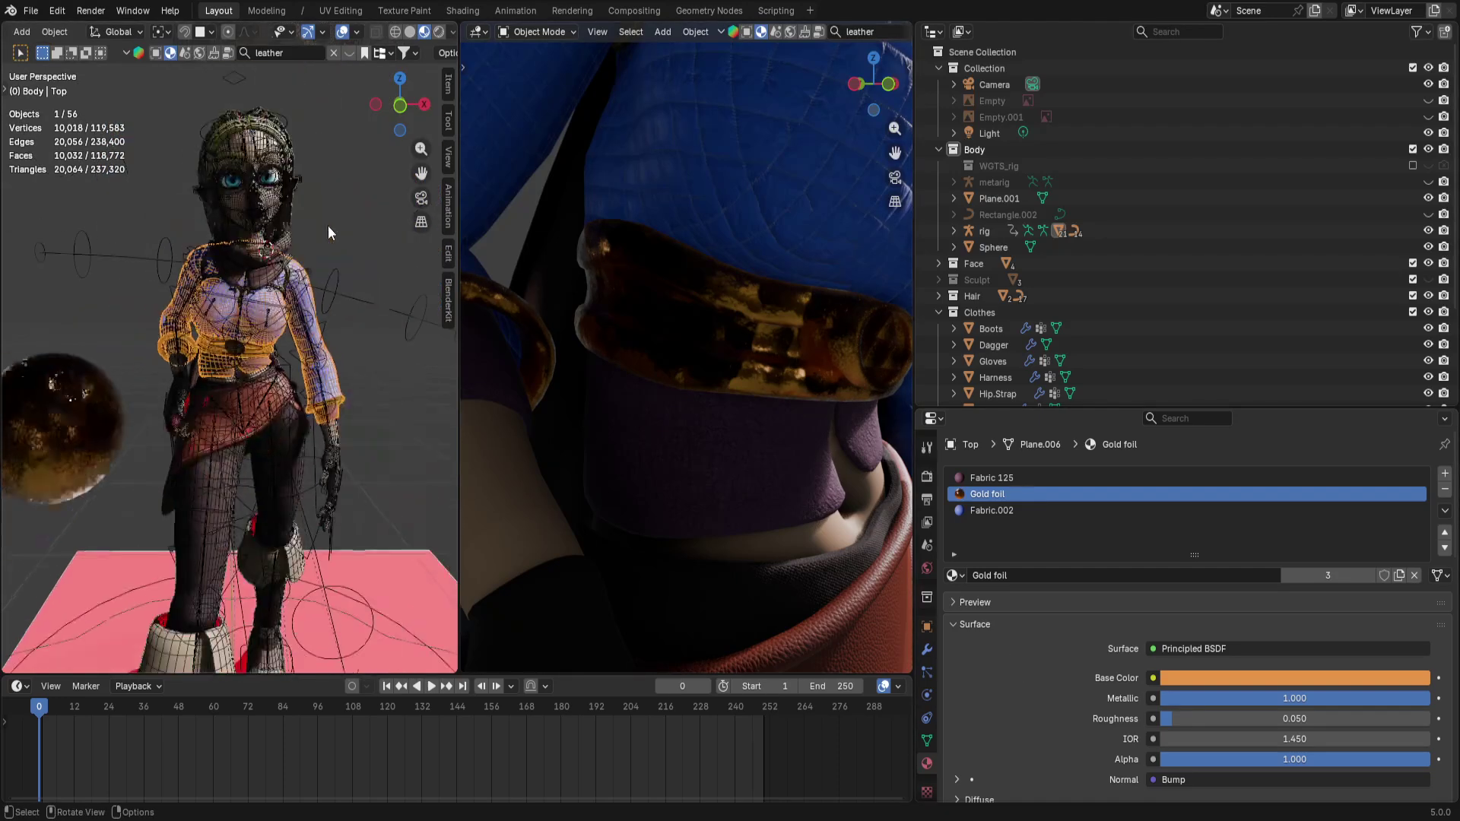
left_click(343, 31)
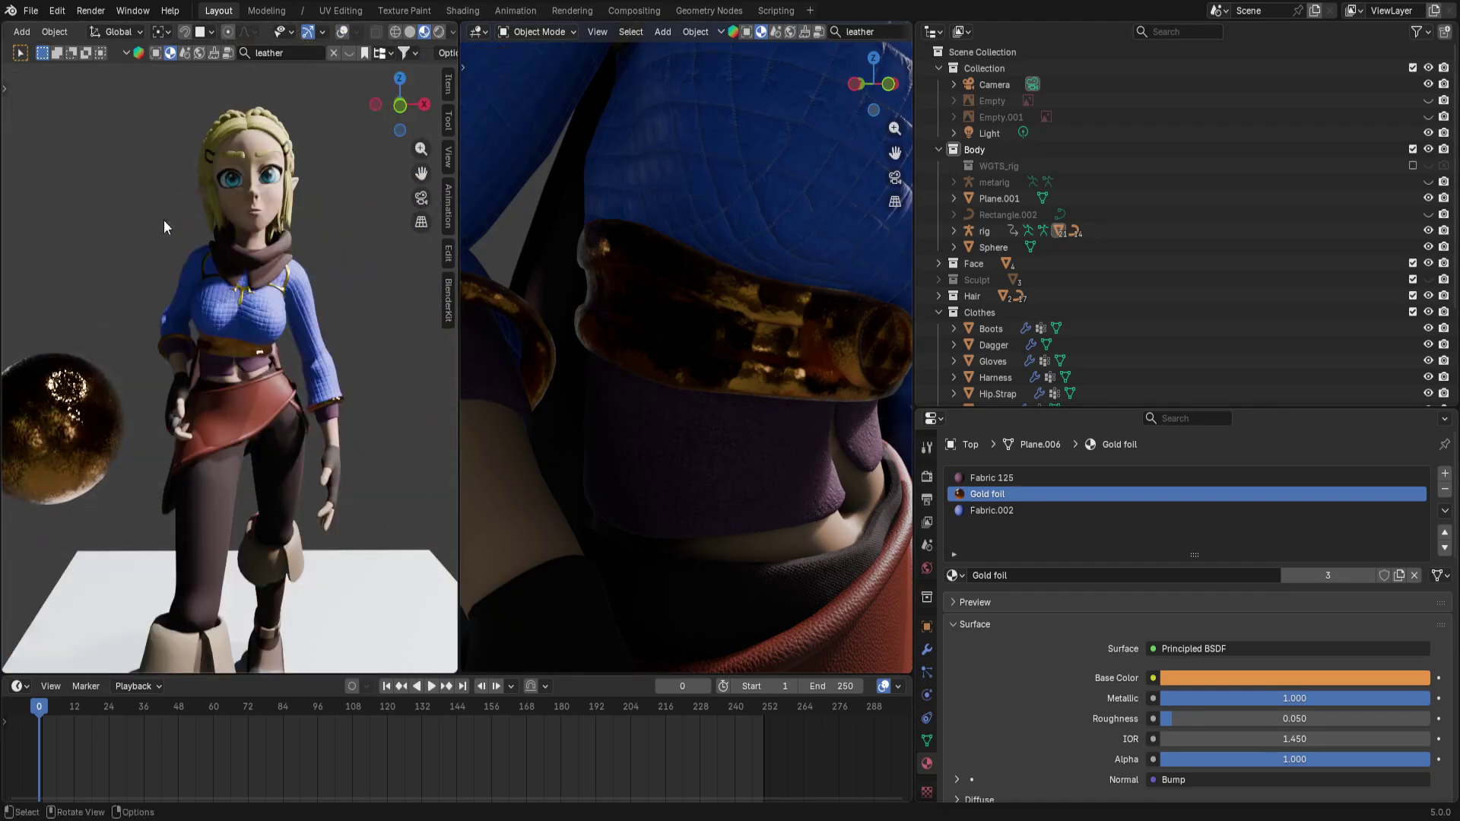
middle_click_drag(163, 221, 185, 295)
scroll(287, 272, "up", 6)
scroll(185, 295, "down", 4)
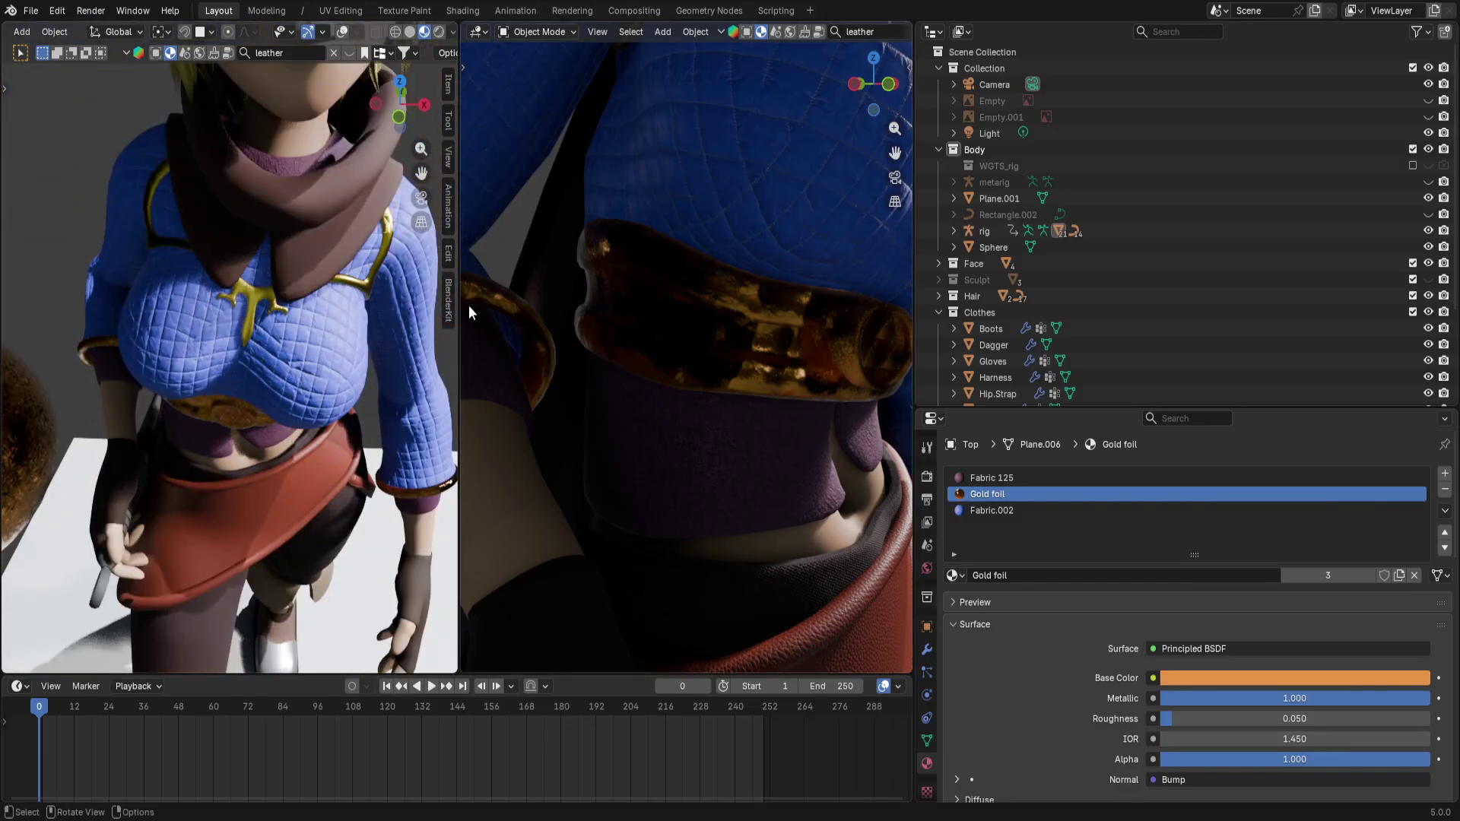
Select the Harness and change its material from Rough gold metal to Gold foil
scroll(335, 295, "up", 4)
left_click(298, 223)
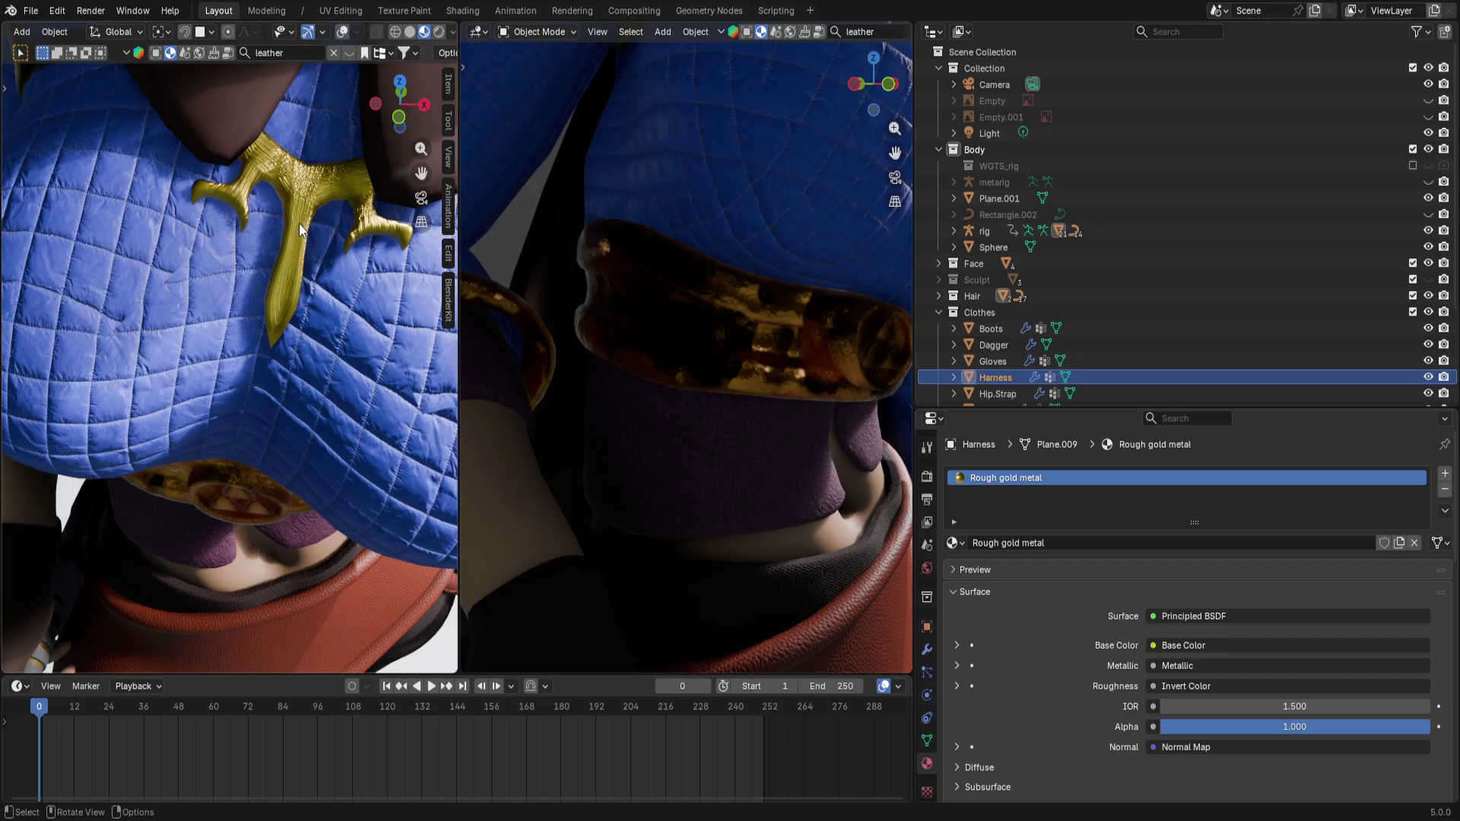
left_click(952, 542)
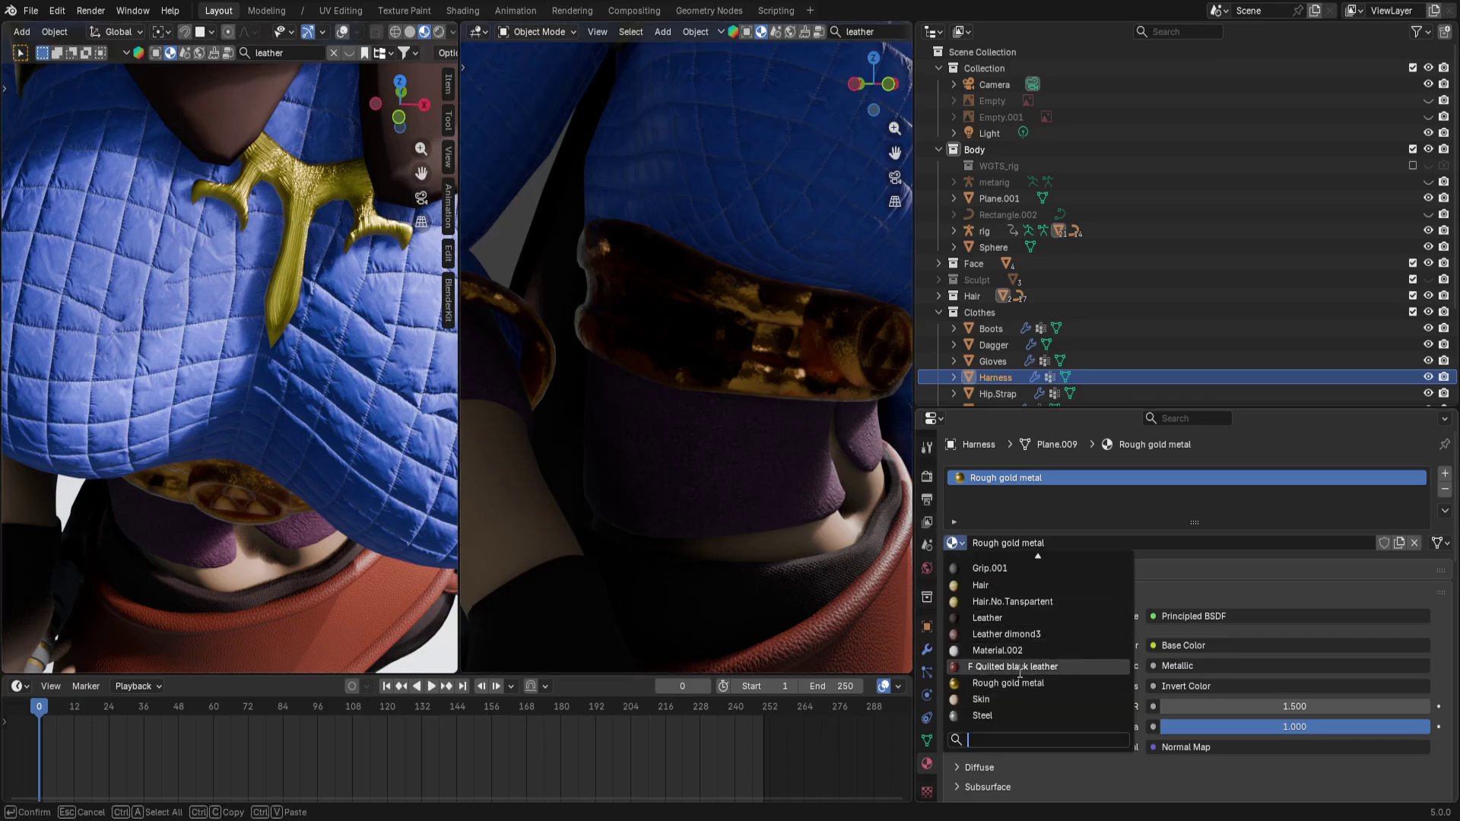
scroll(1011, 647, "up", 10)
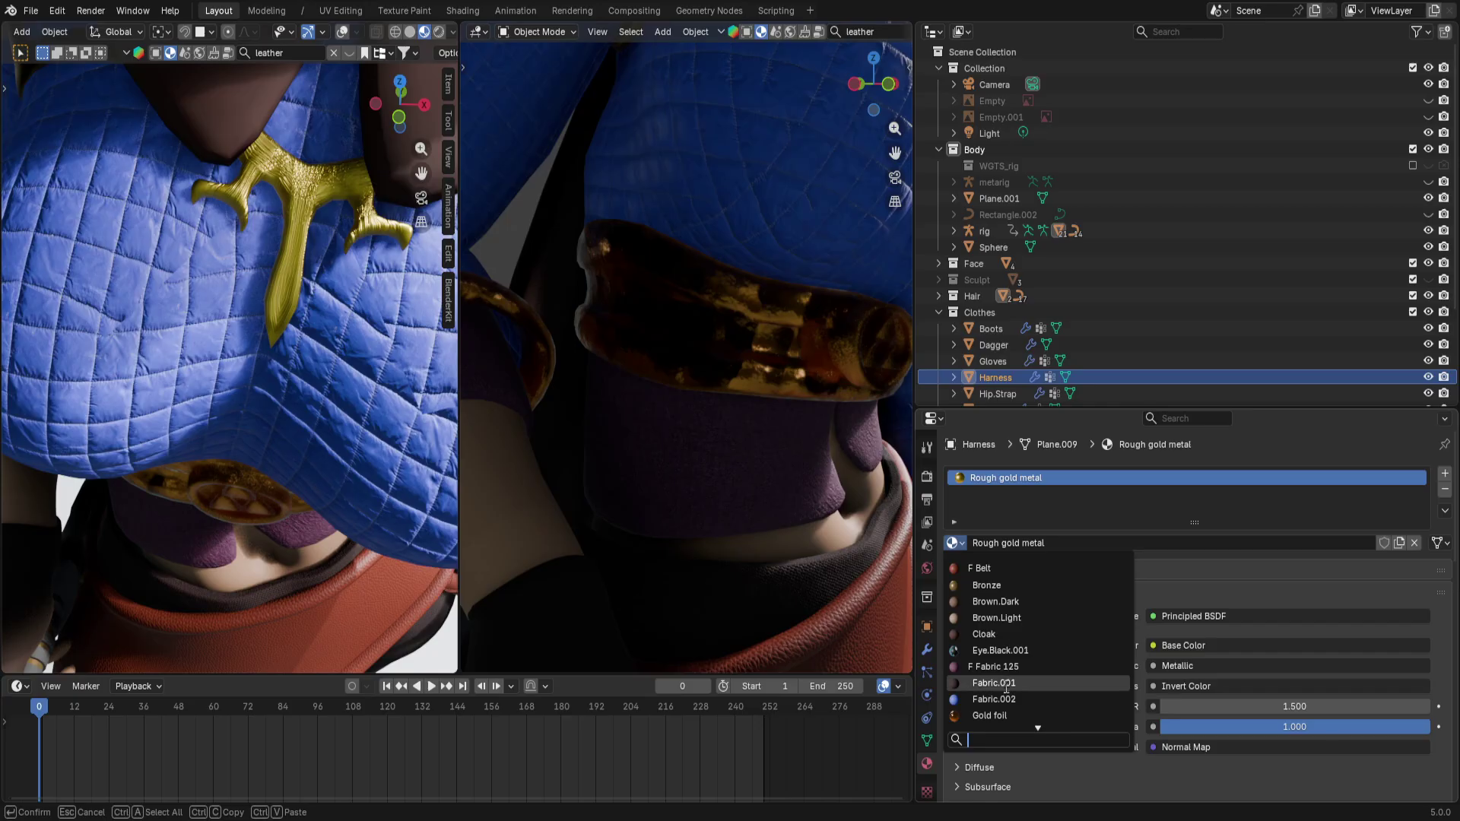
left_click(996, 714)
scroll(335, 386, "down", 8)
middle_click_drag(335, 386, 244, 279)
scroll(139, 294, "up", 10)
scroll(139, 294, "down", 4)
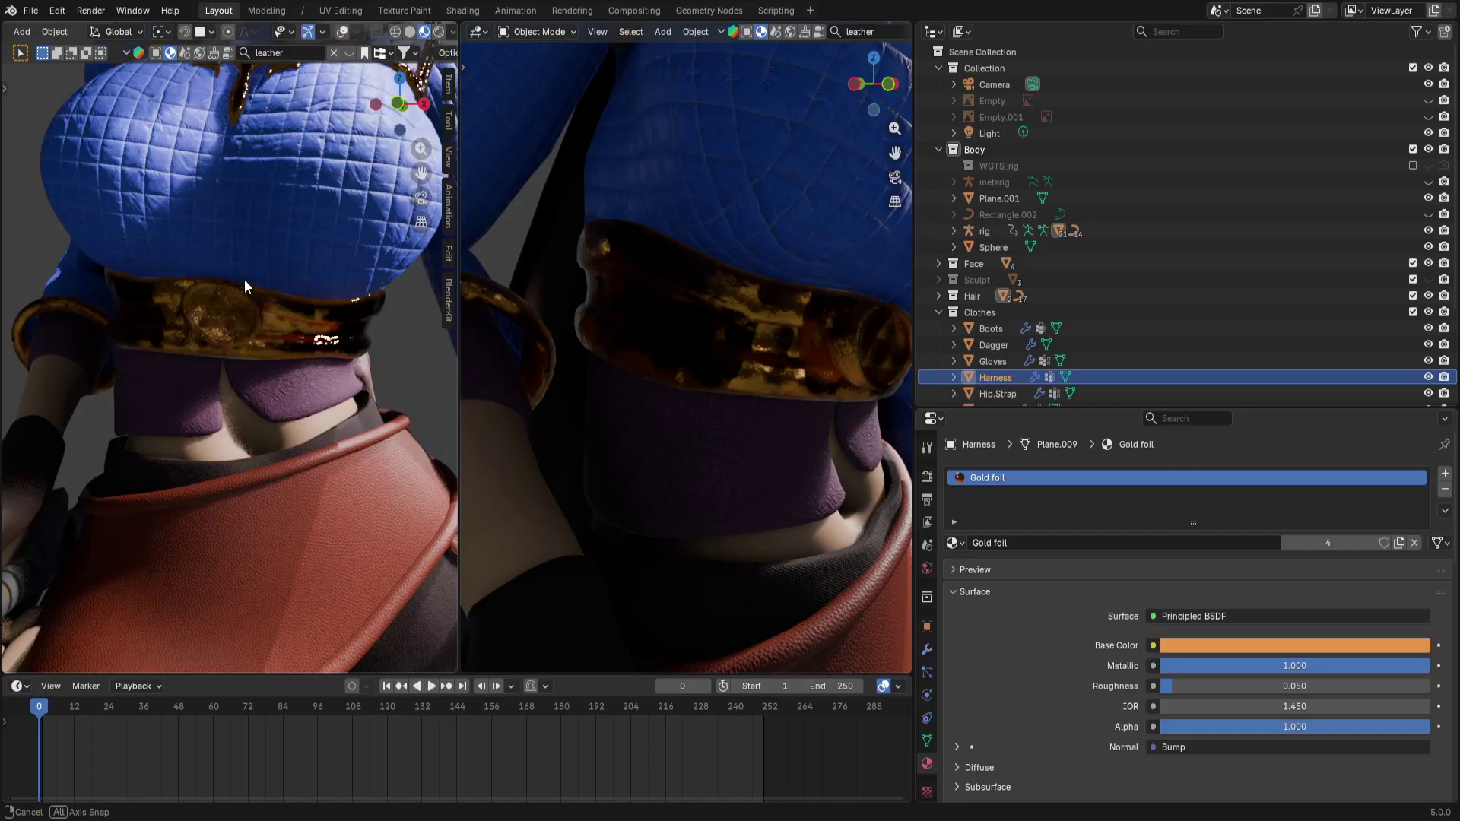
scroll(244, 280, "down", 1)
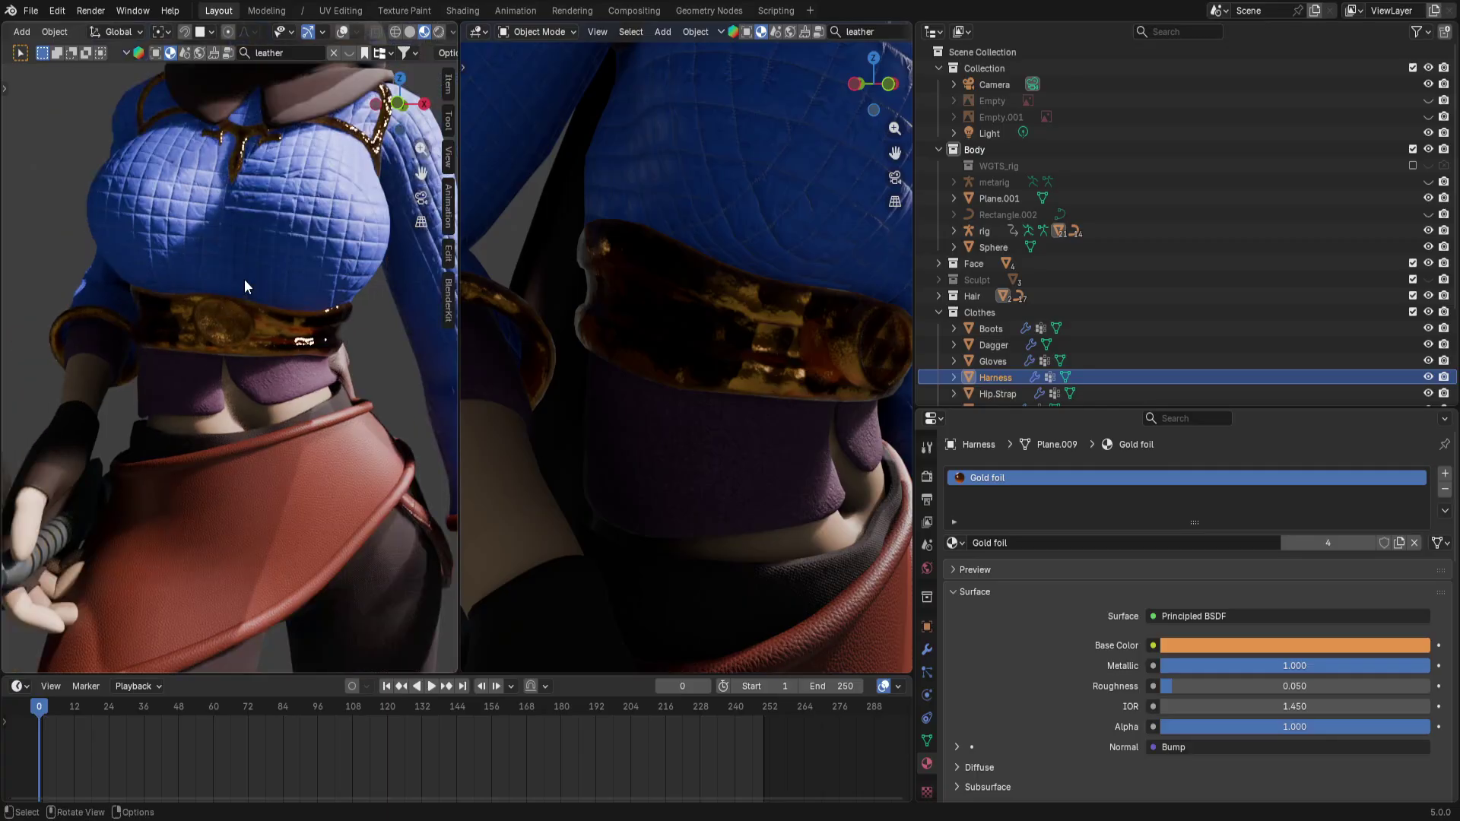
Select the sphere beside the character and search the BlenderKit material library for "gold"
scroll(244, 279, "down", 6)
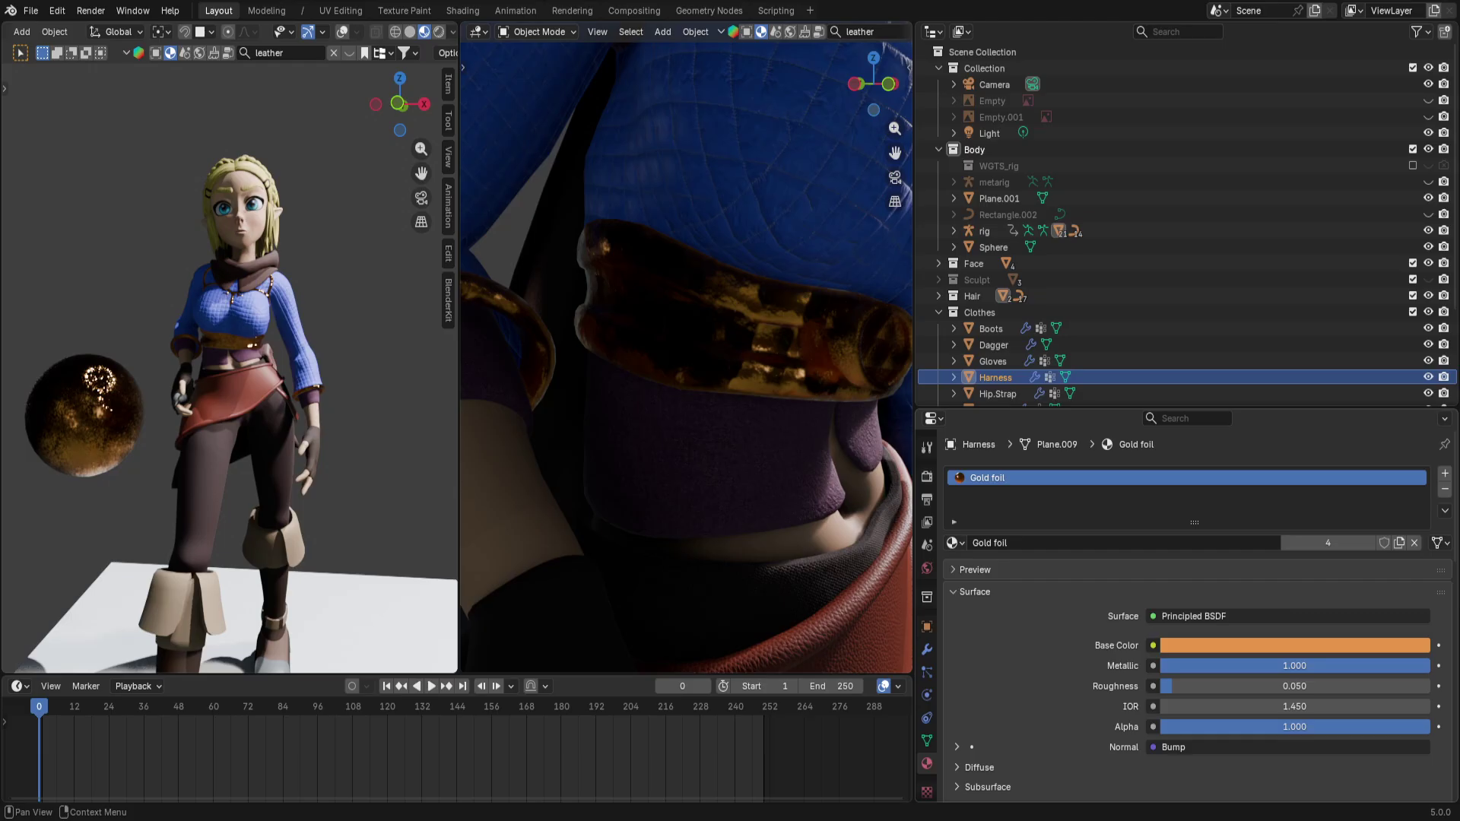
left_click(95, 391)
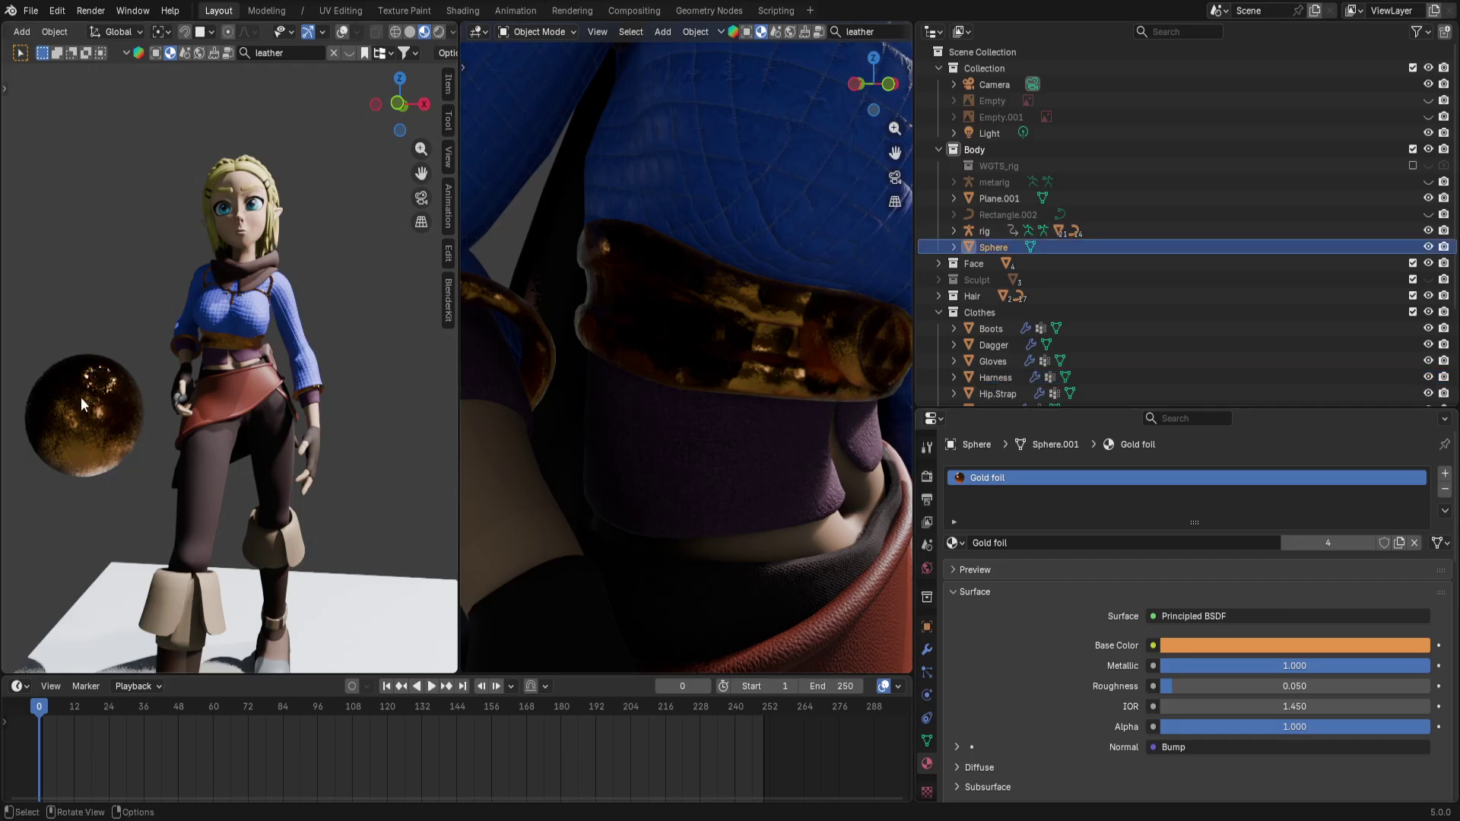
left_click(288, 53)
type("gold")
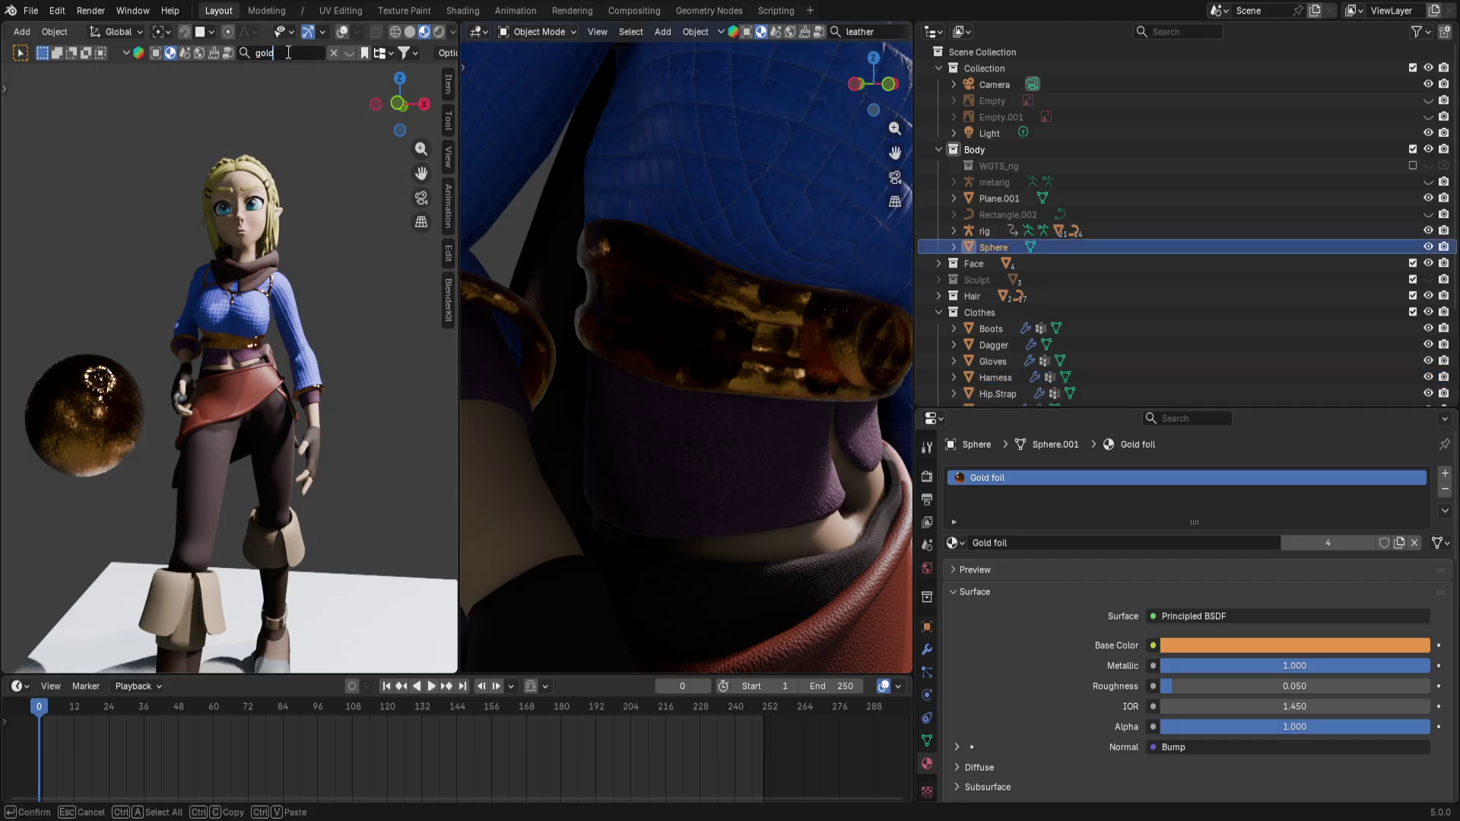
key("Return")
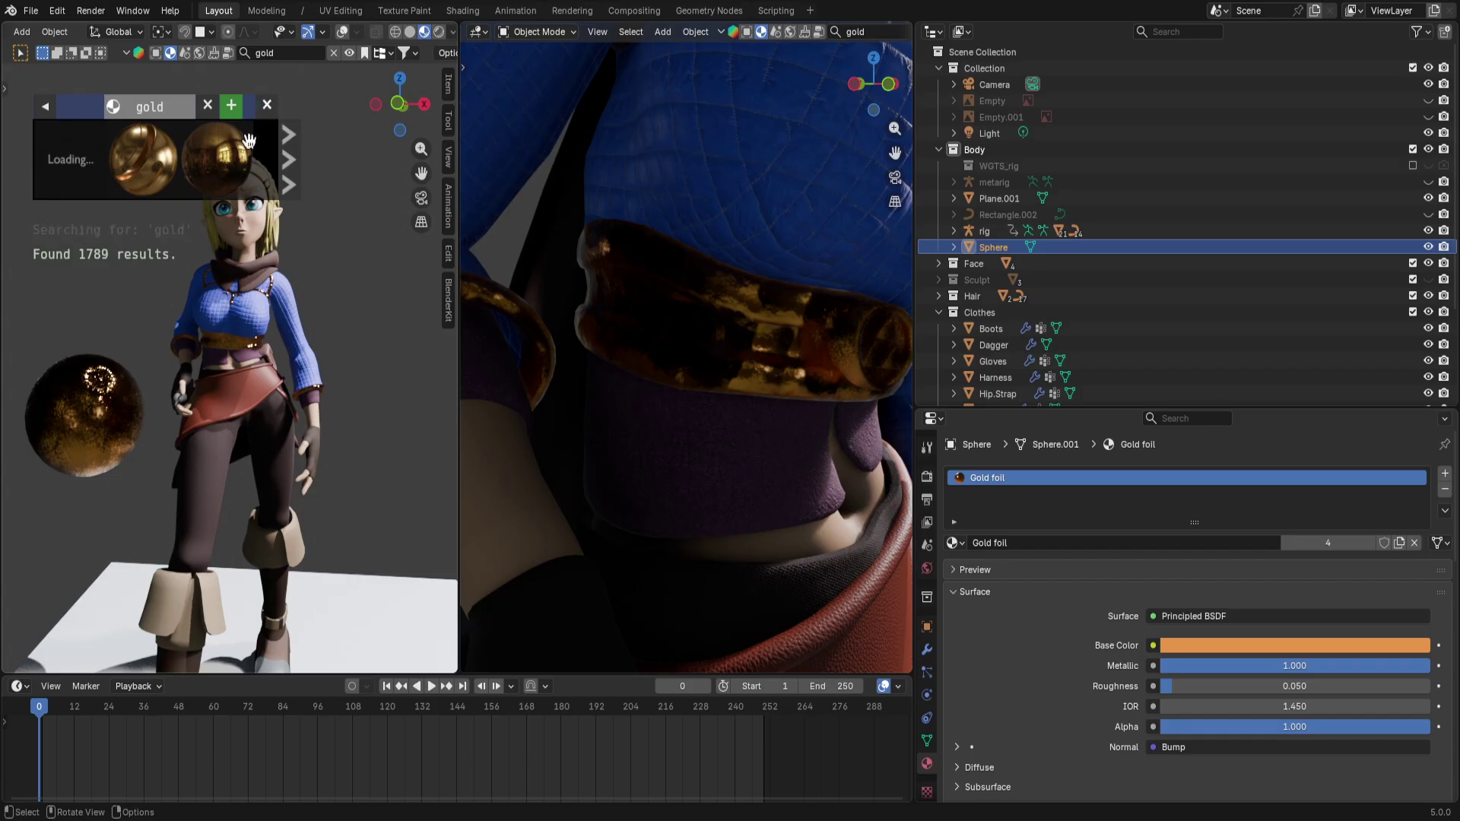
Browse the gold material search results and compare their enlarged previews
mouse_move(231, 177)
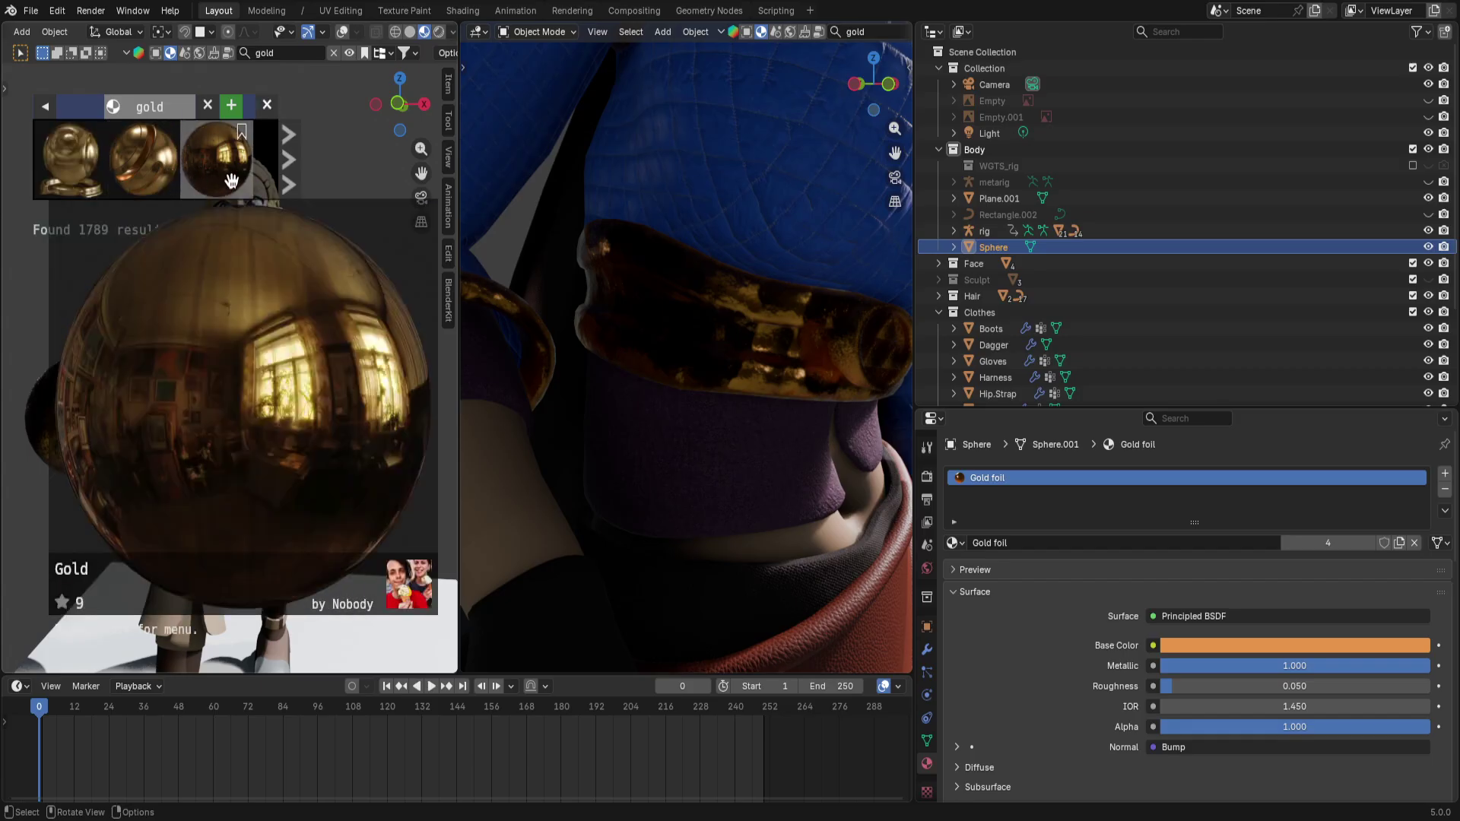
scroll(231, 179, "down", 2)
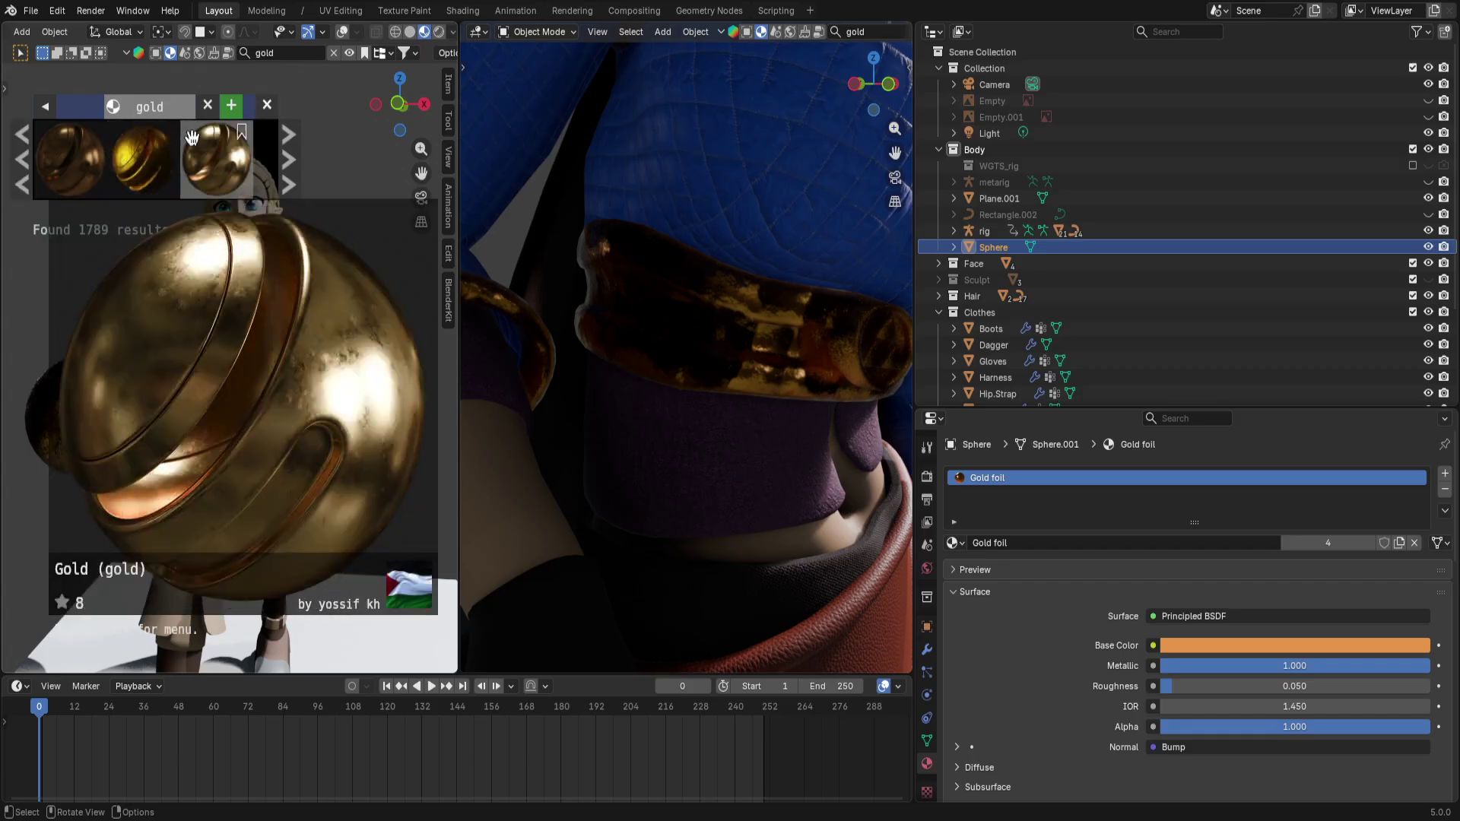
mouse_move(155, 169)
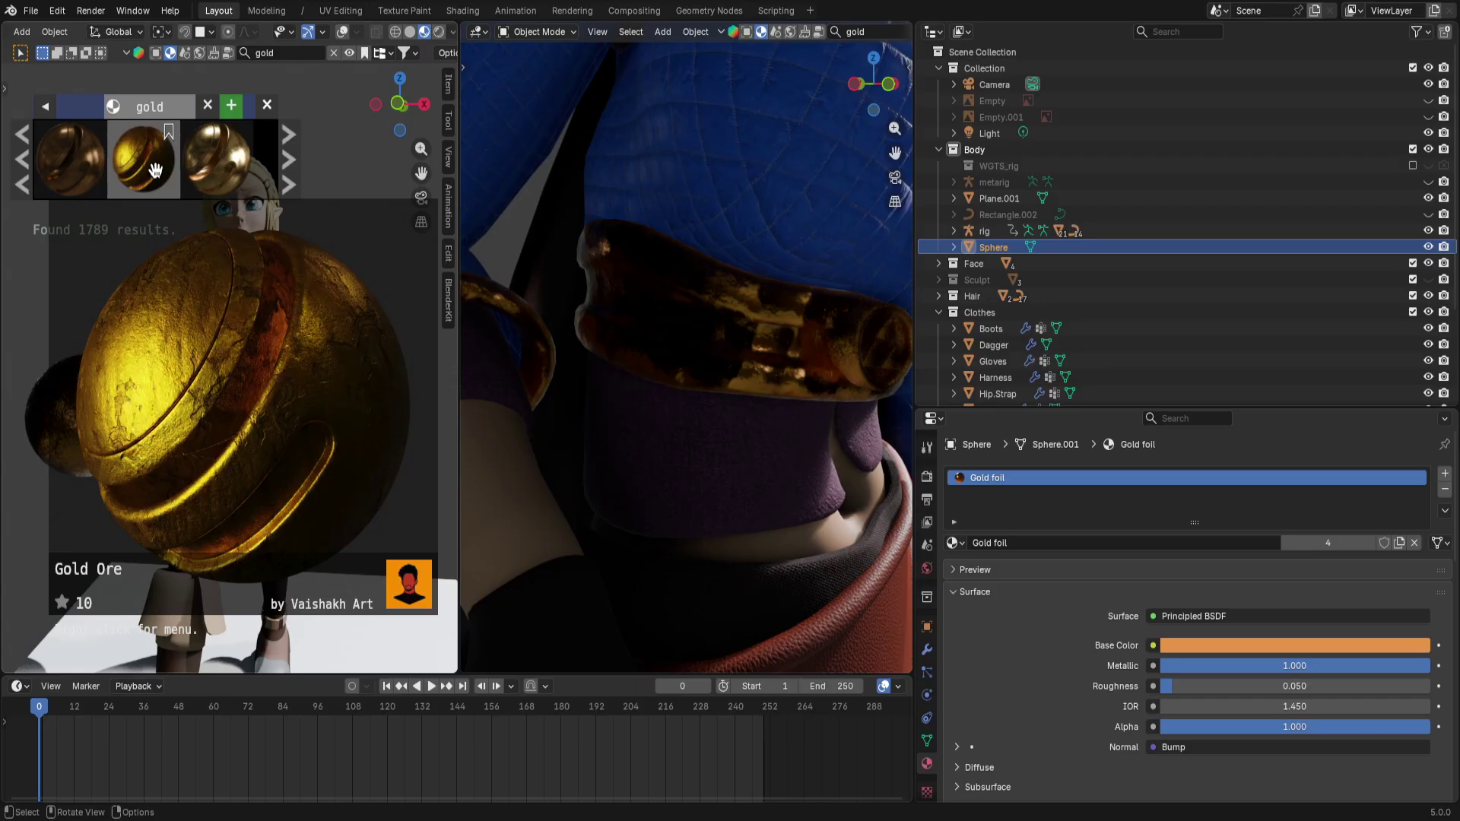
scroll(212, 168, "down", 1)
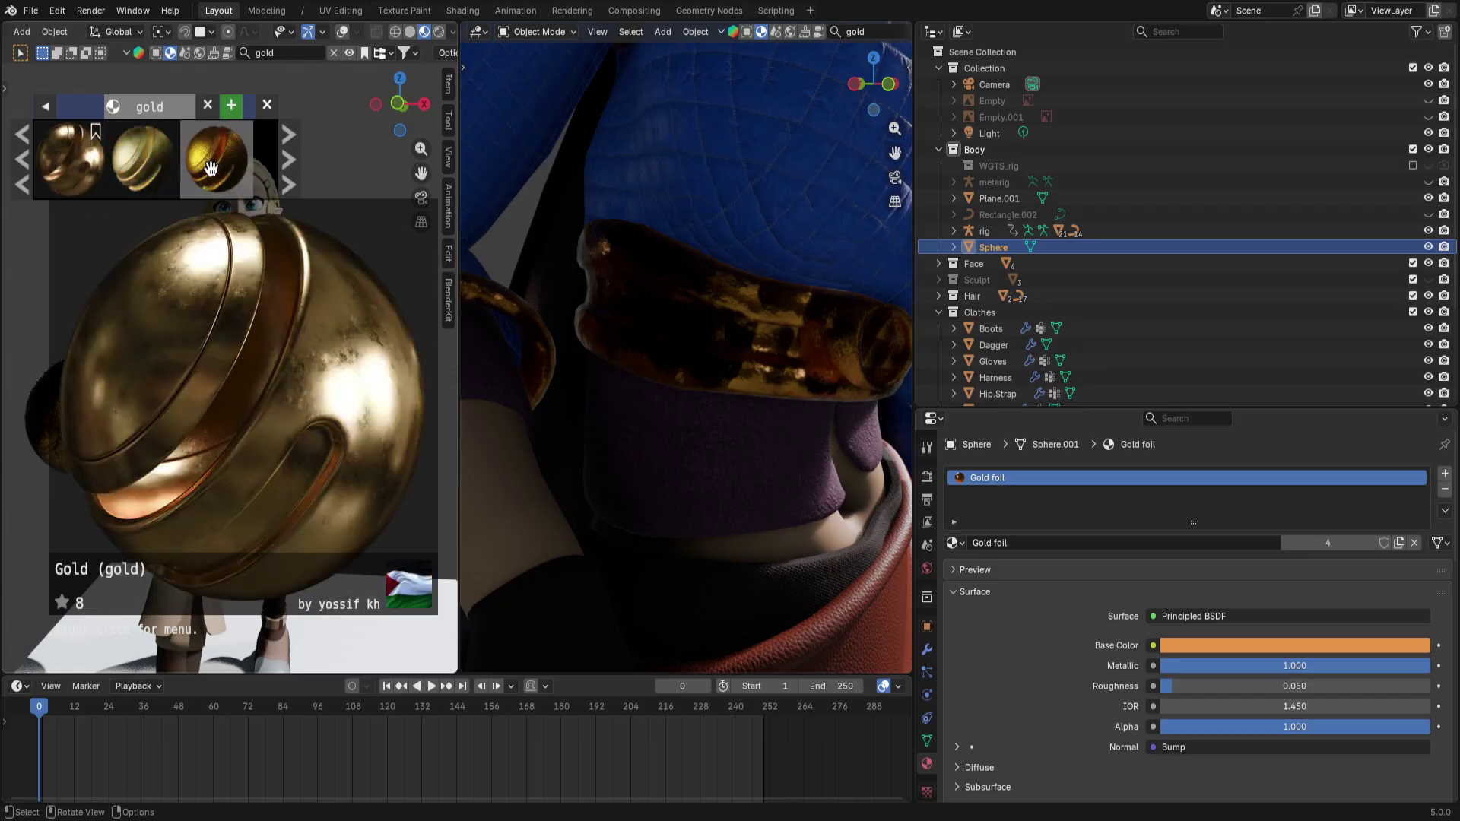
scroll(230, 171, "down", 1)
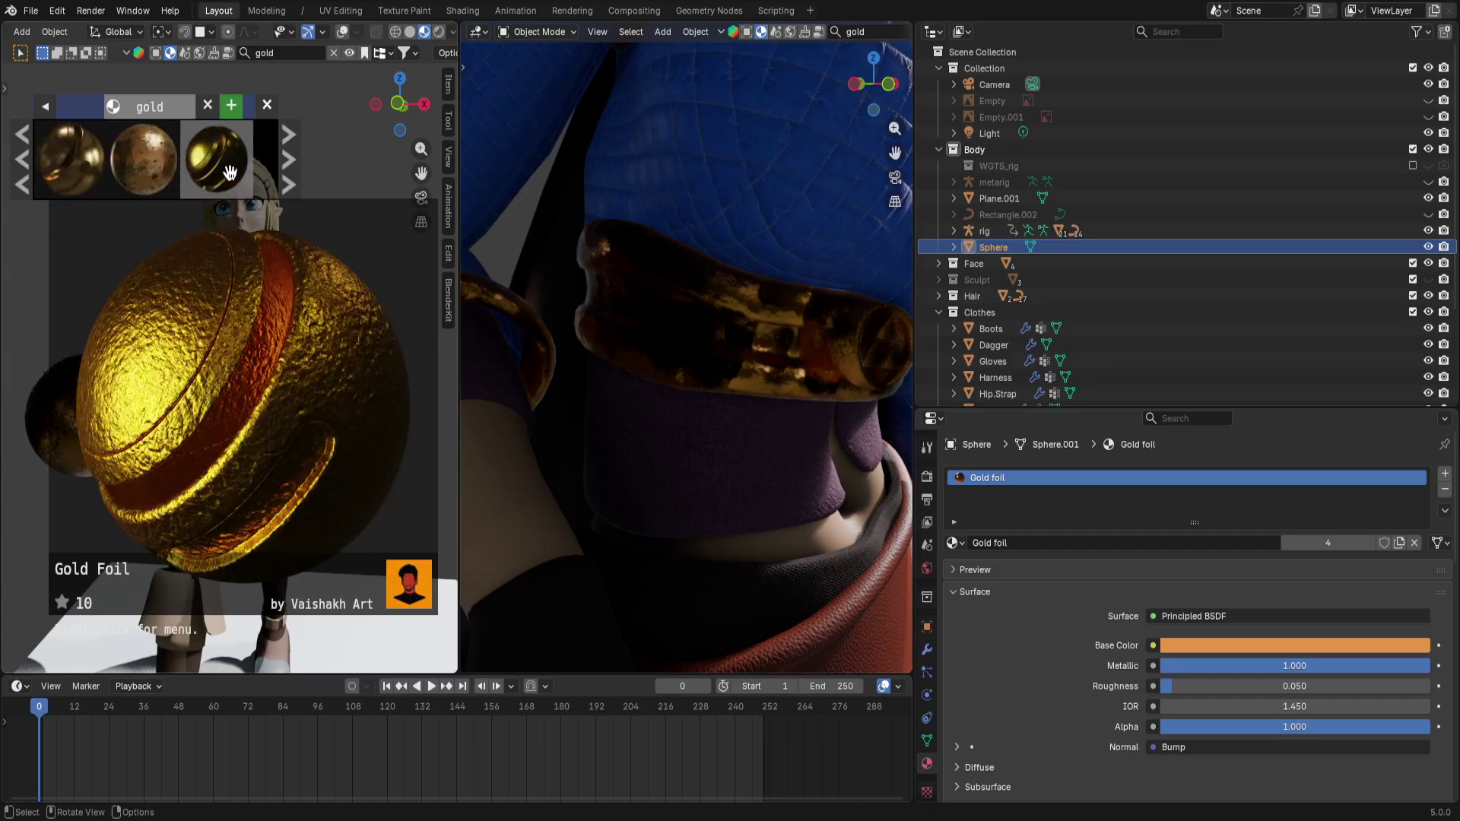
scroll(239, 174, "up", 2)
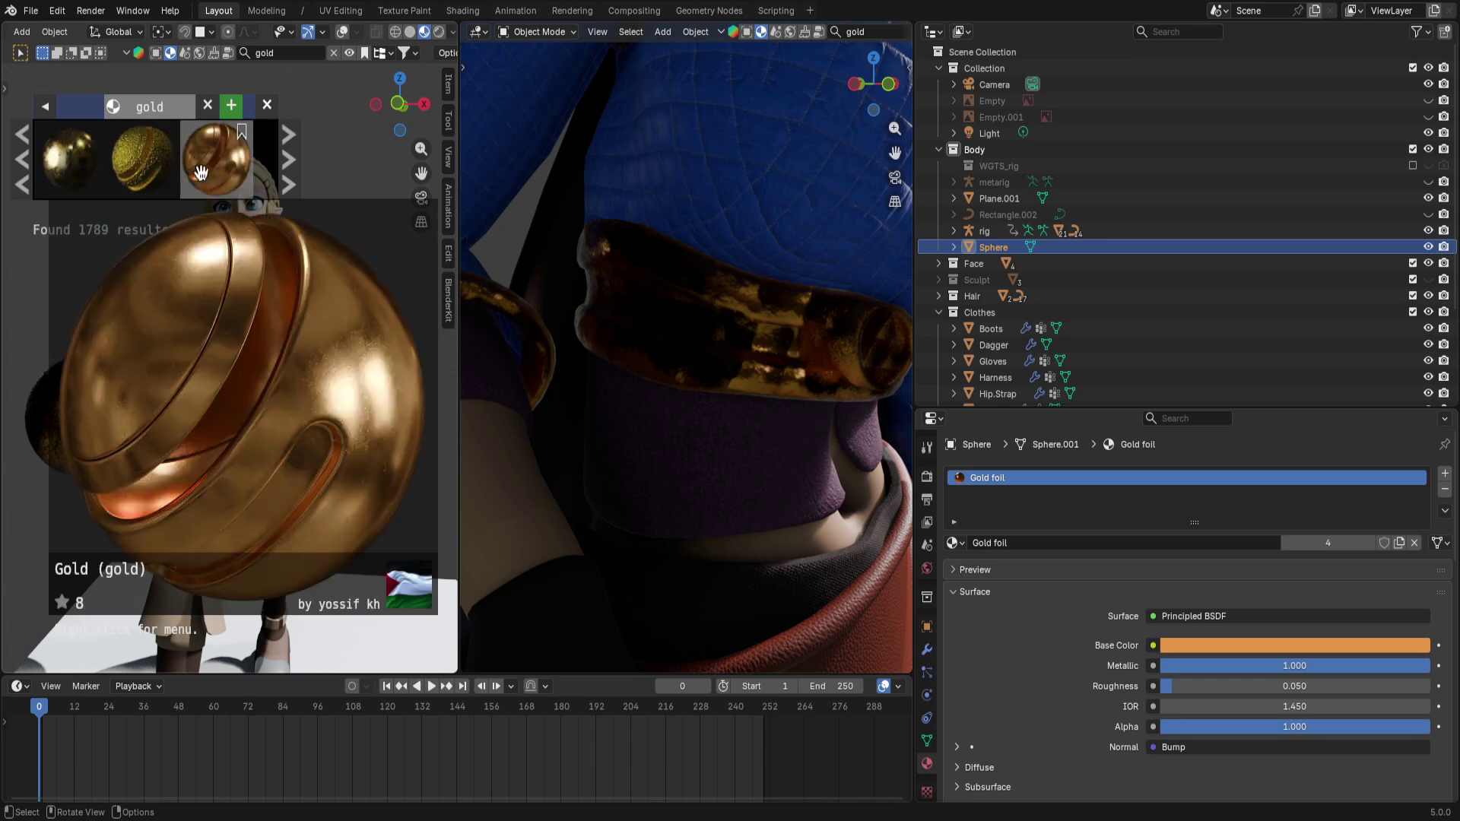
scroll(200, 174, "up", 1)
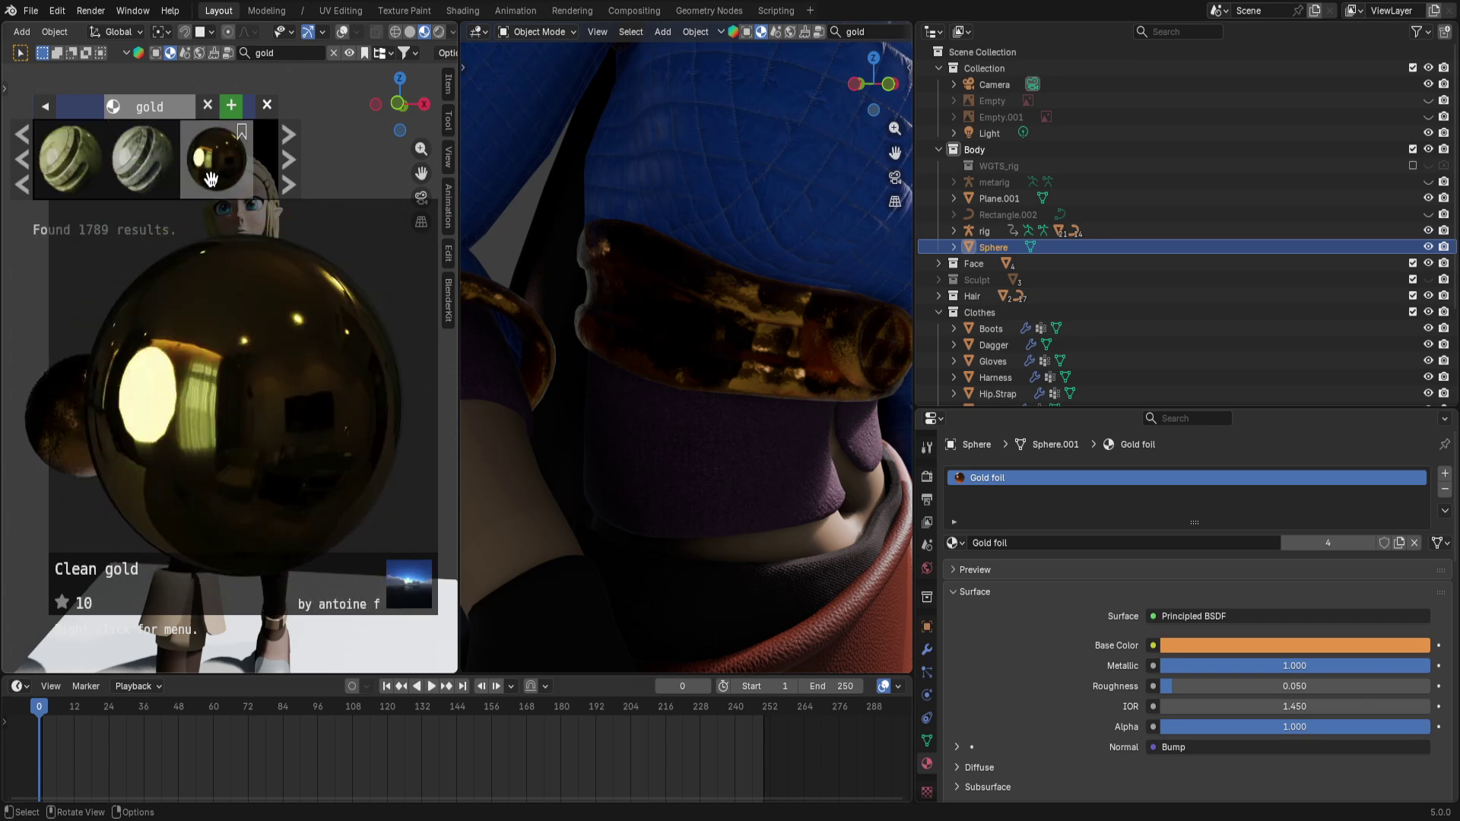
scroll(228, 175, "up", 1)
scroll(232, 176, "up", 1)
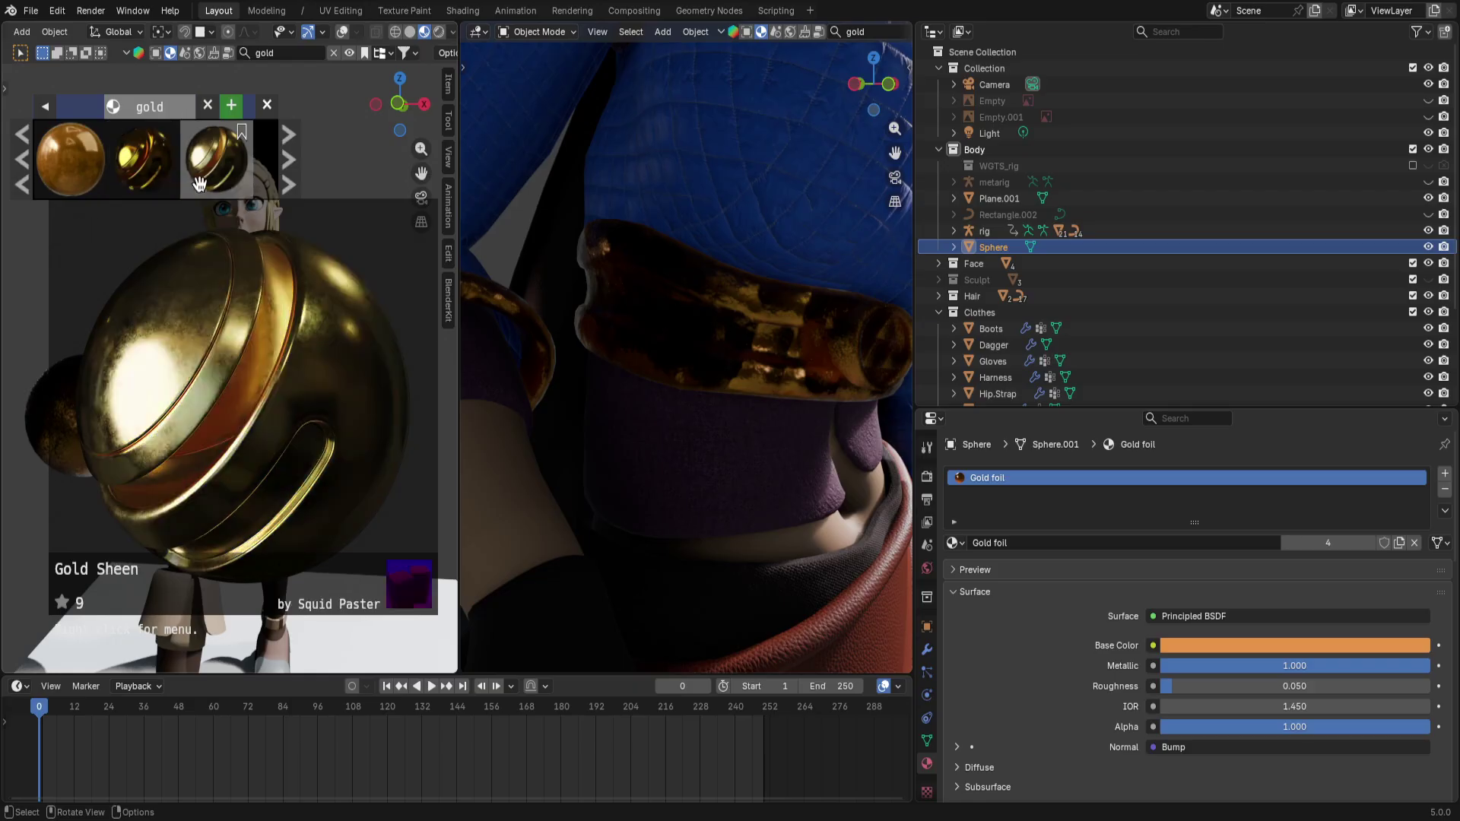
scroll(209, 185, "up", 1)
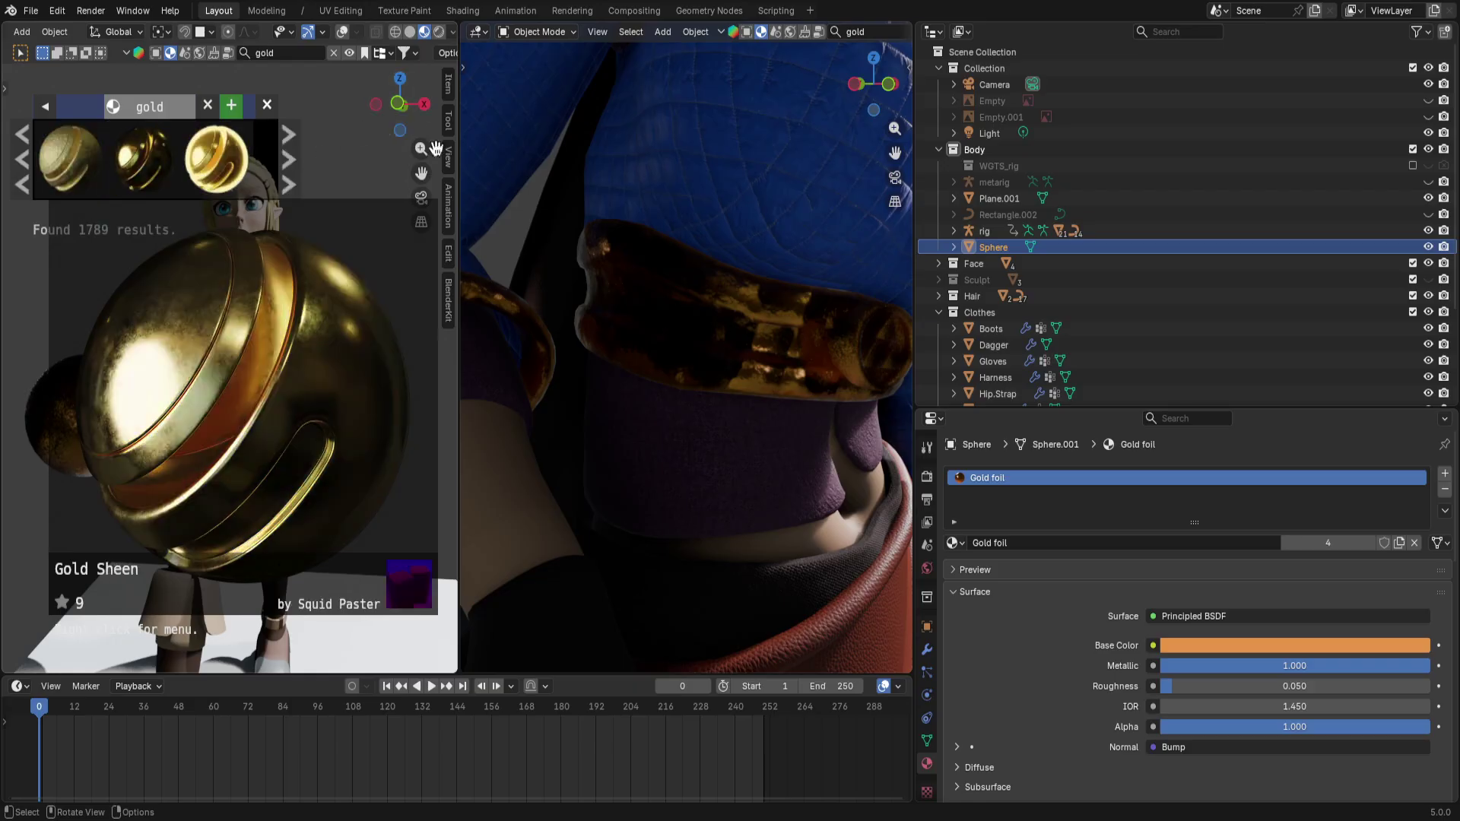
Widen the viewport with the search results and apply the Gold scratched metal material to the sphere
left_click_drag(458, 179, 659, 179)
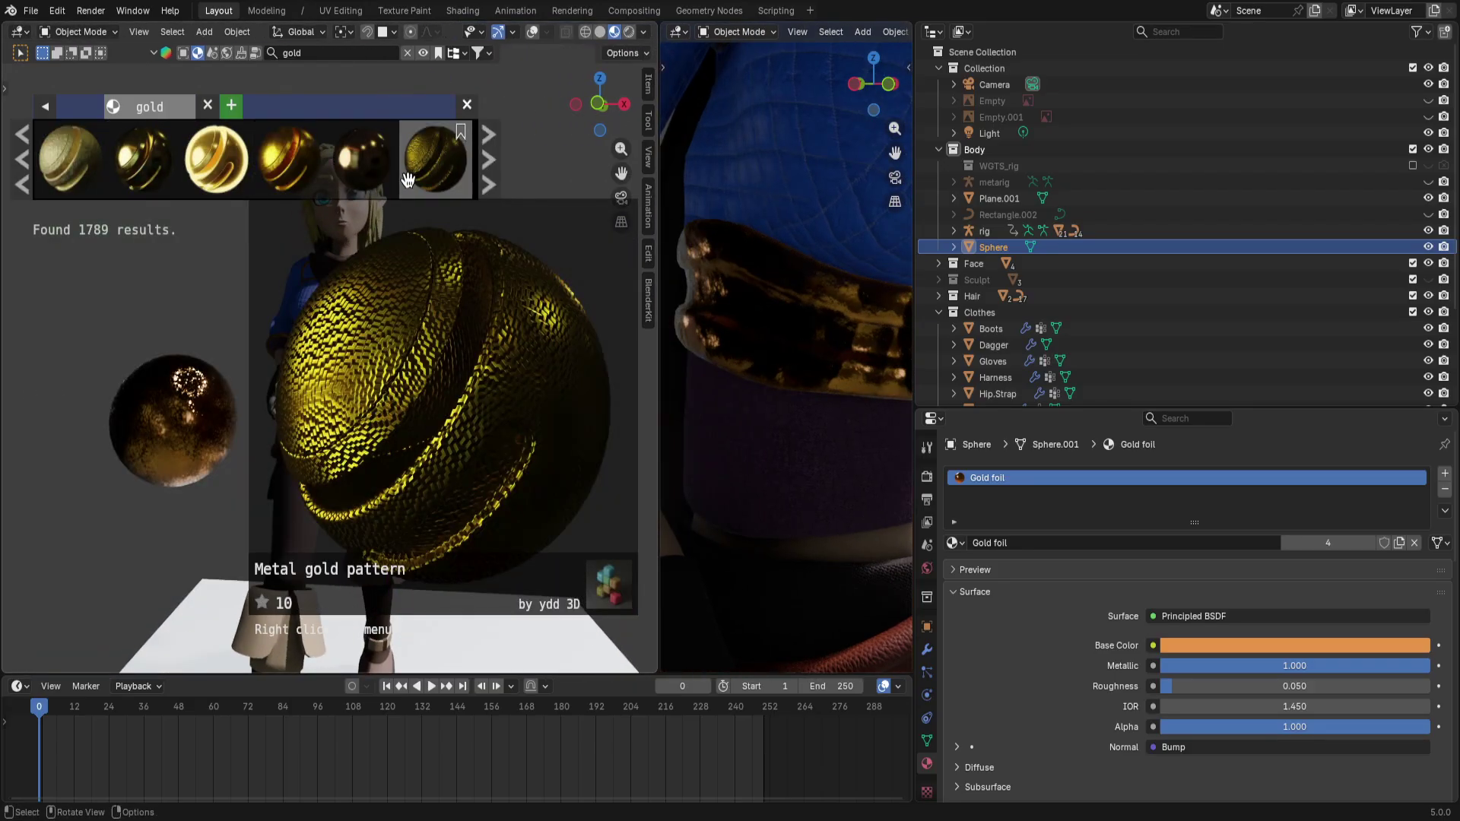
scroll(408, 180, "down", 3)
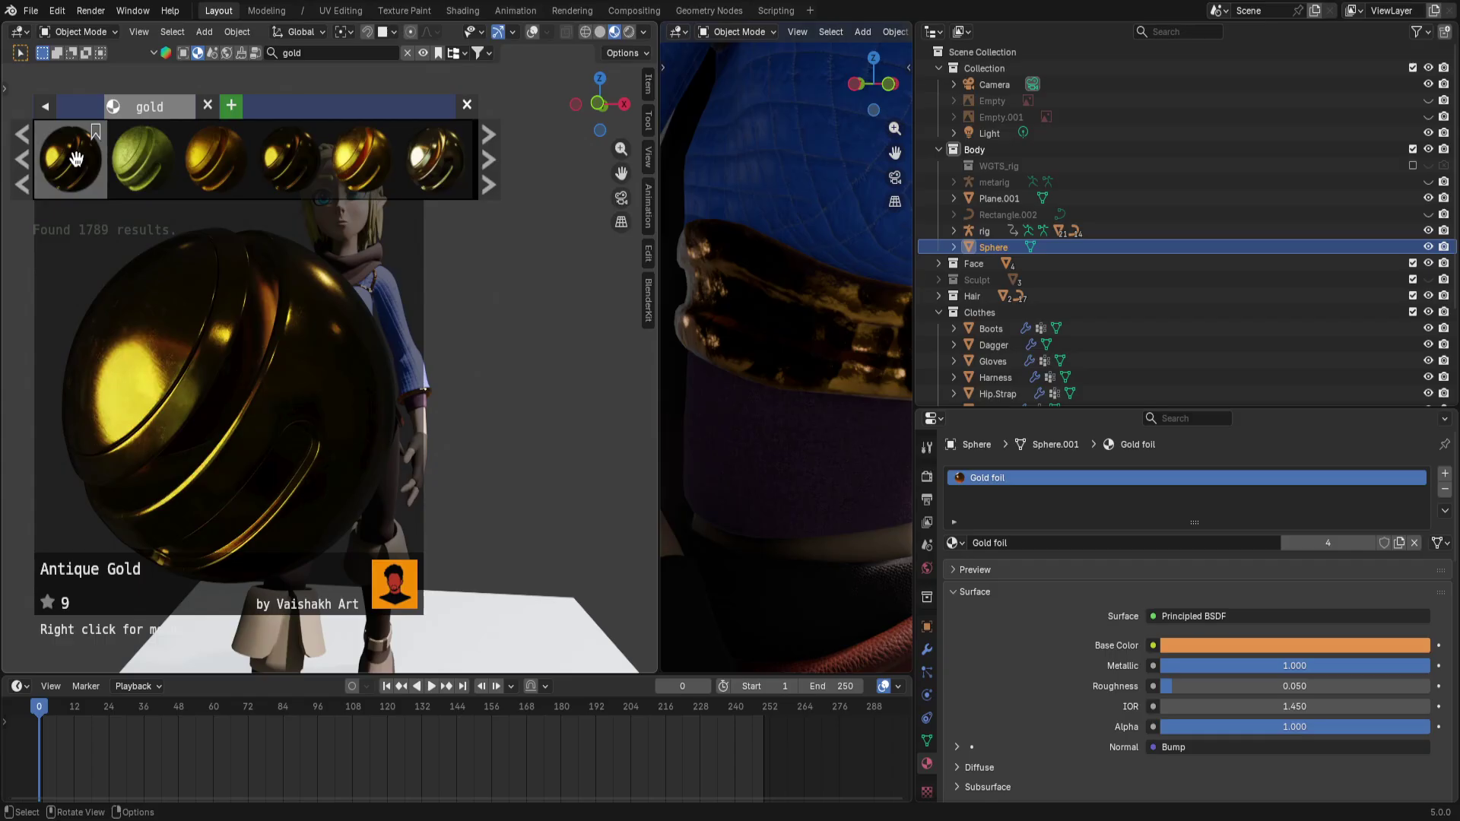
left_click(371, 178)
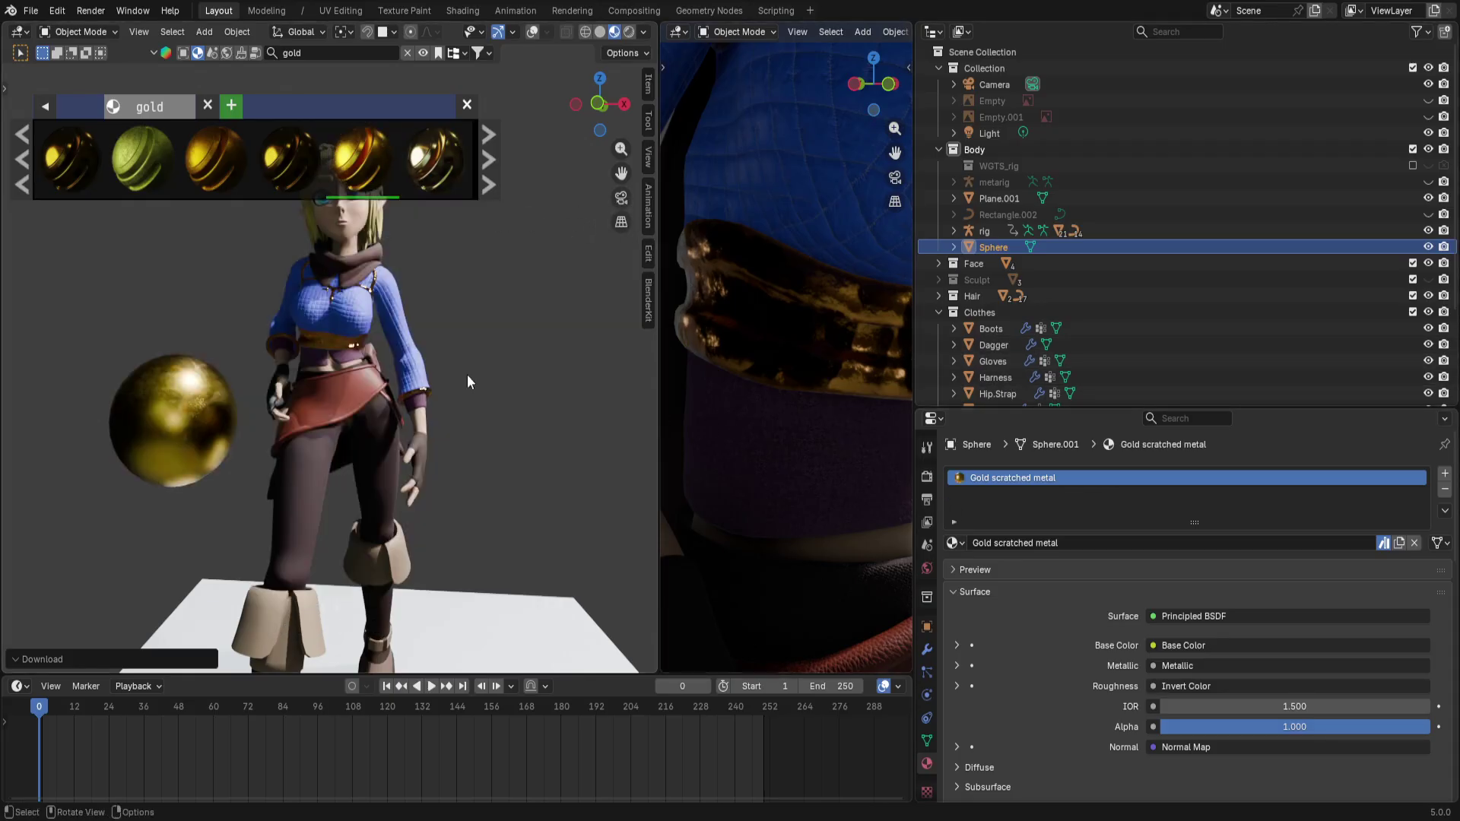
Select the Triforce emblem on the belt and change its material to Gold scratched metal
scroll(340, 370, "up", 6)
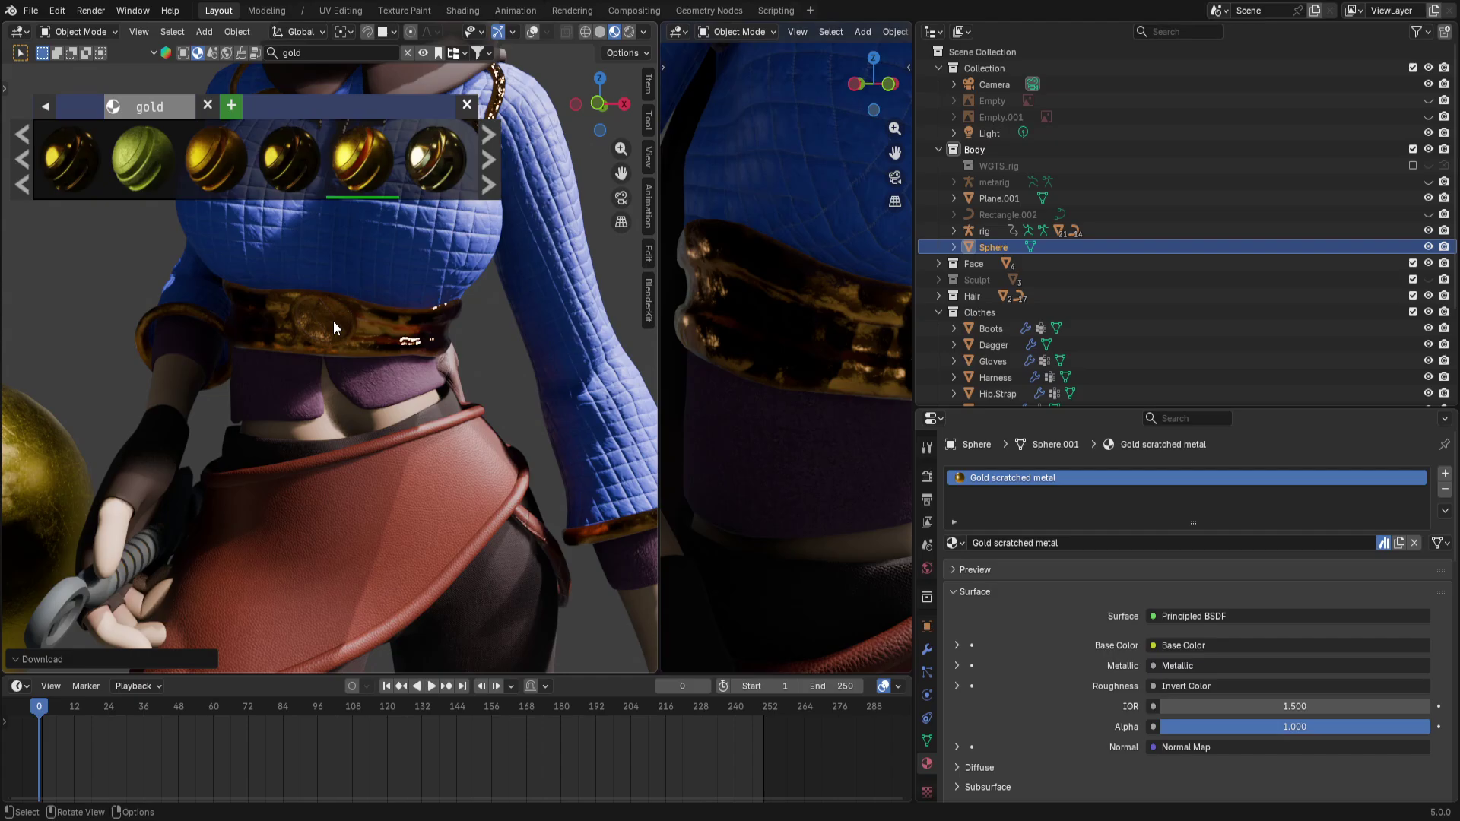
left_click(333, 321)
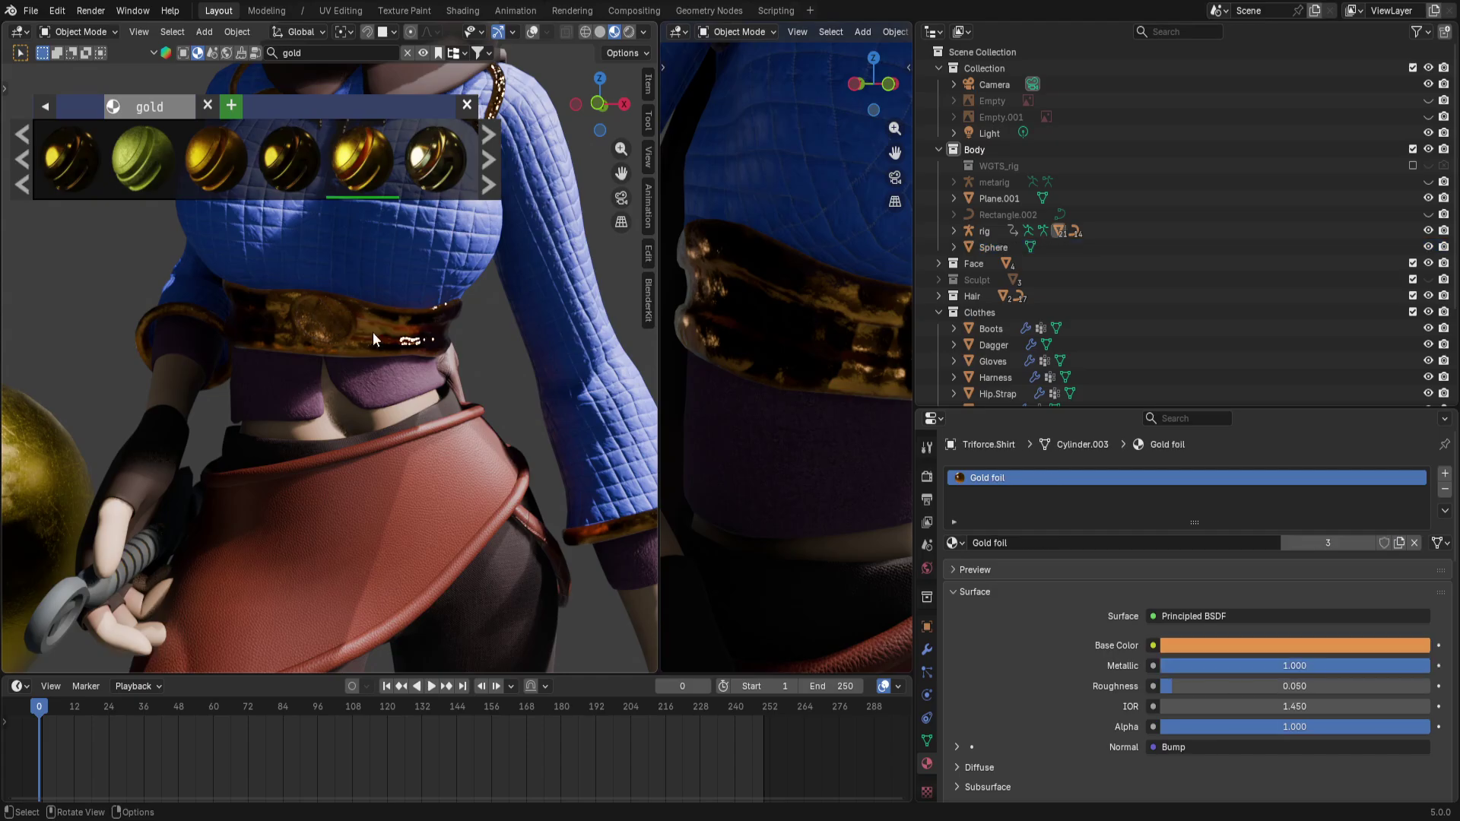
left_click(952, 542)
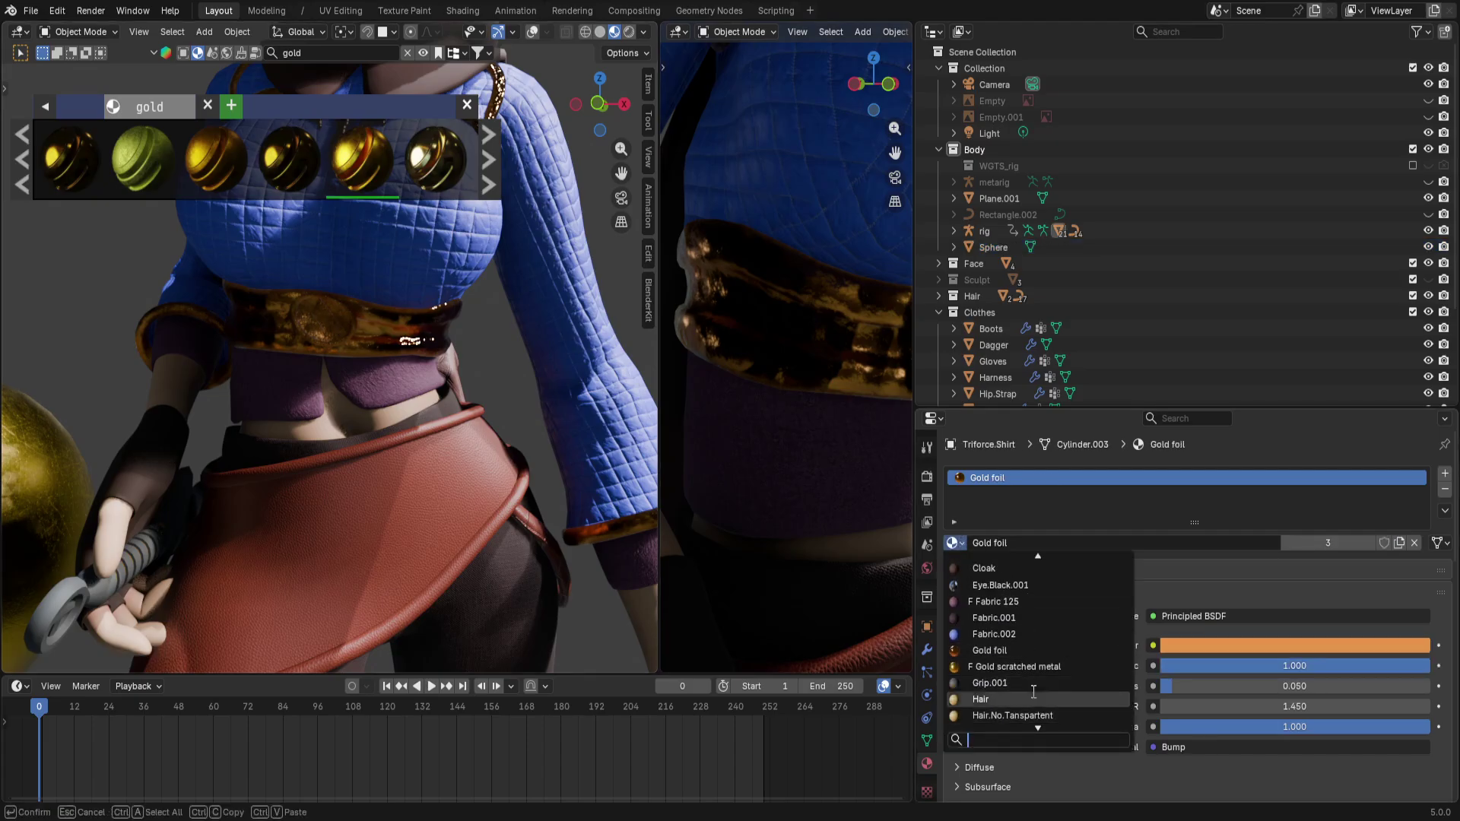
left_click(1012, 666)
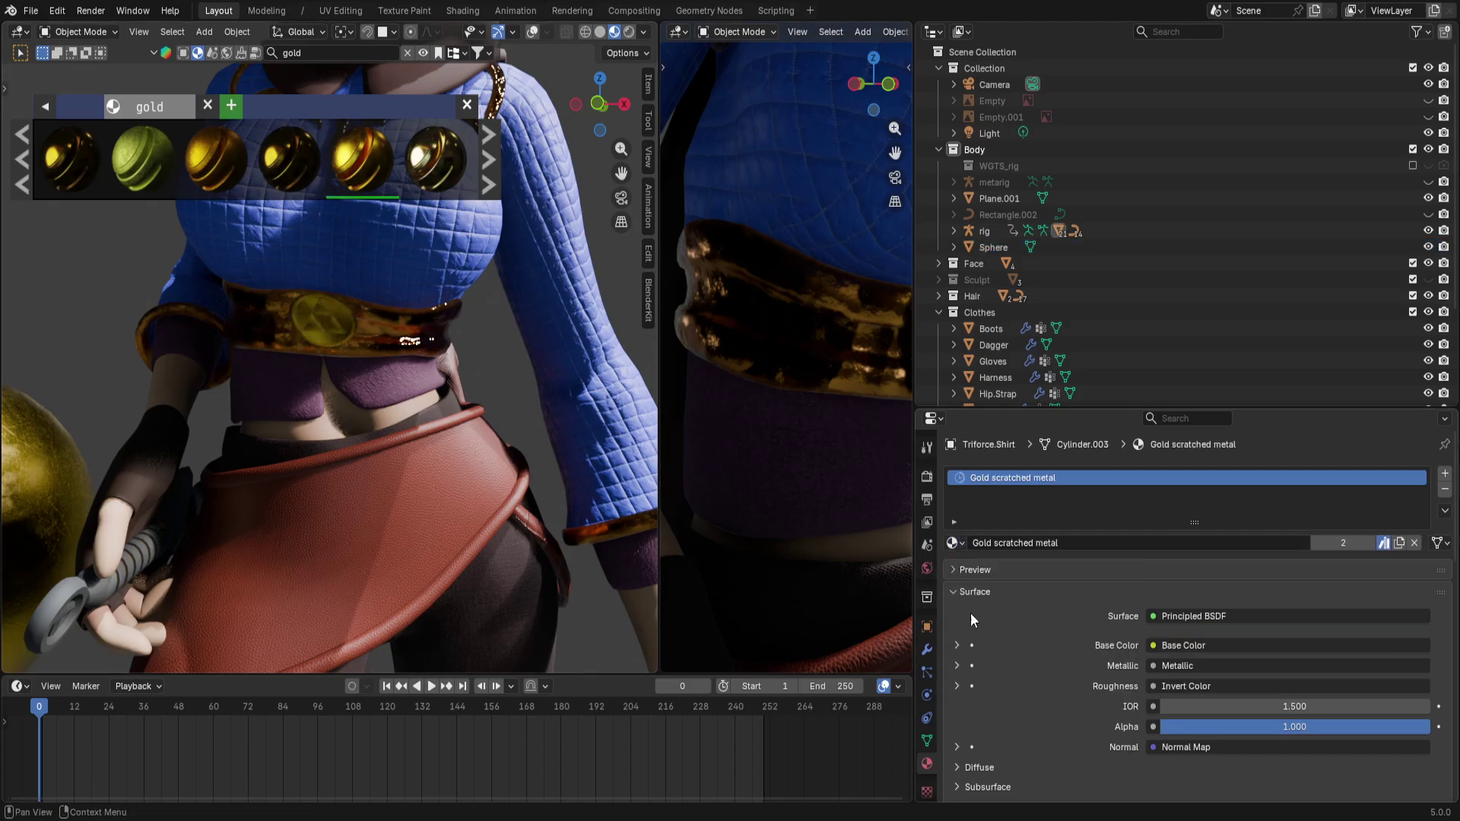
Select the Top mesh and replace Gold foil in its second material slot with Gold scratched metal
left_click(272, 321)
left_click(955, 576)
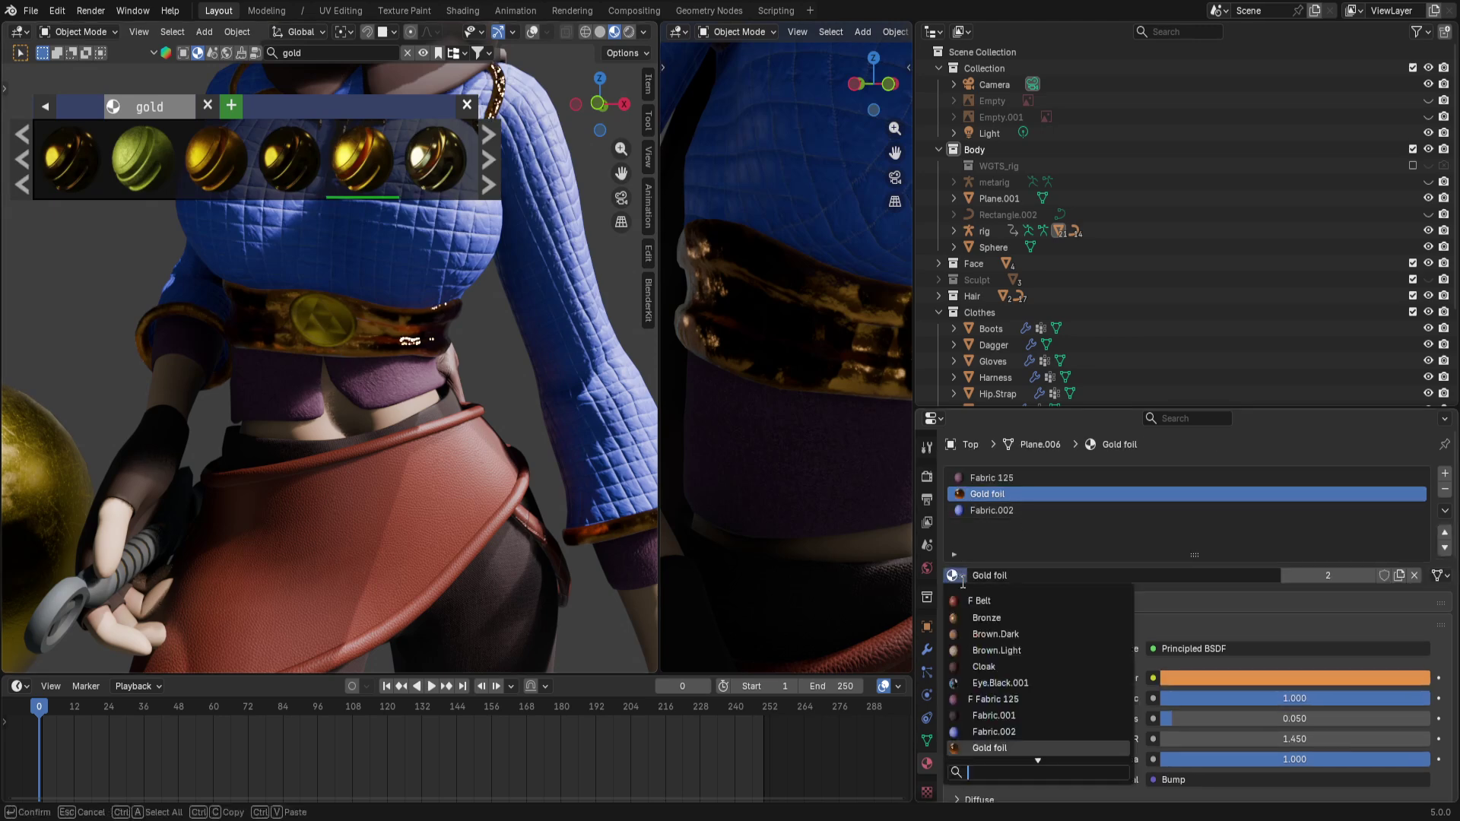
scroll(1015, 729, "down", 4)
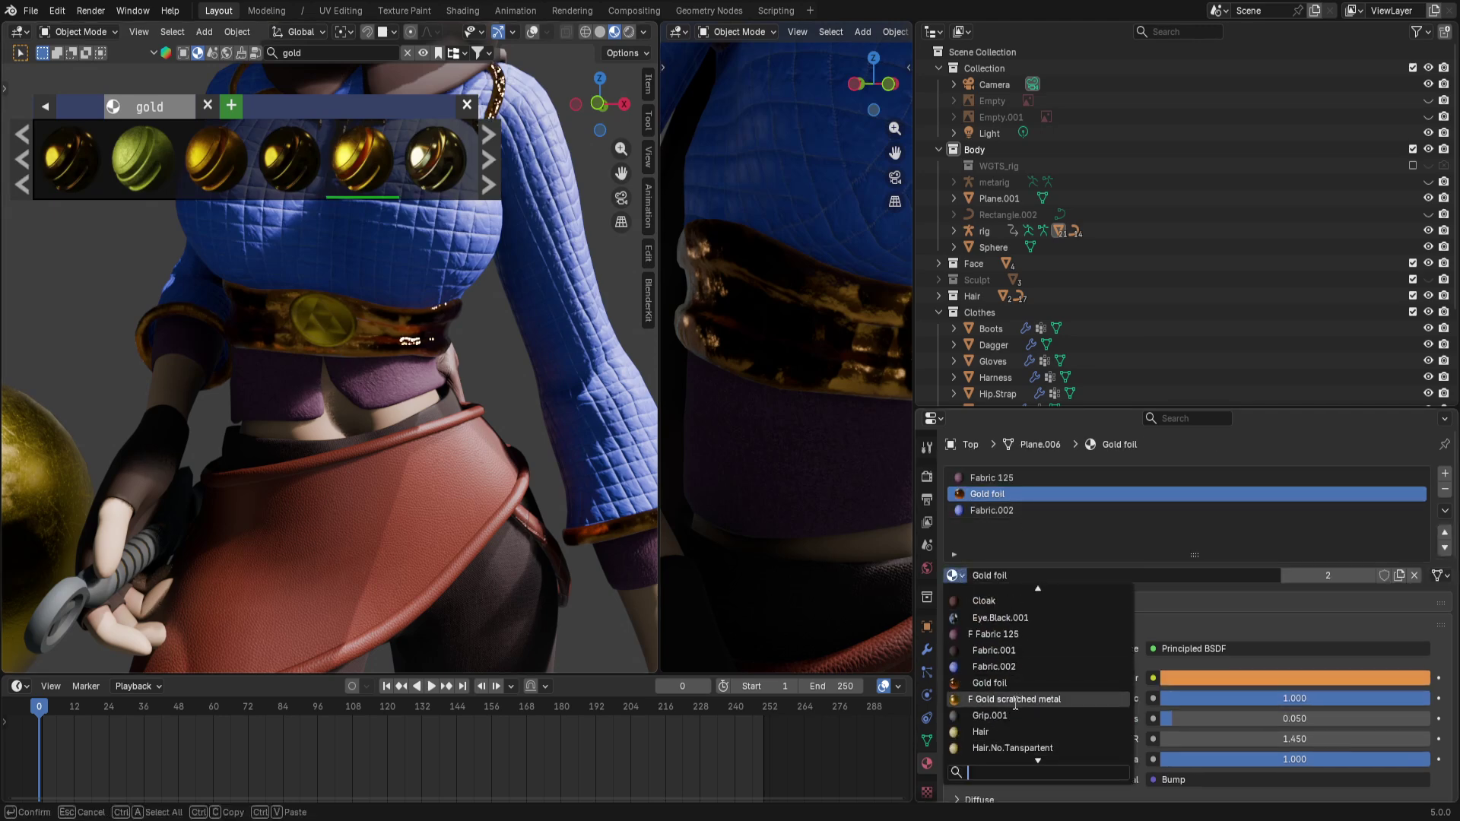
left_click(1014, 699)
scroll(769, 475, "down", 5)
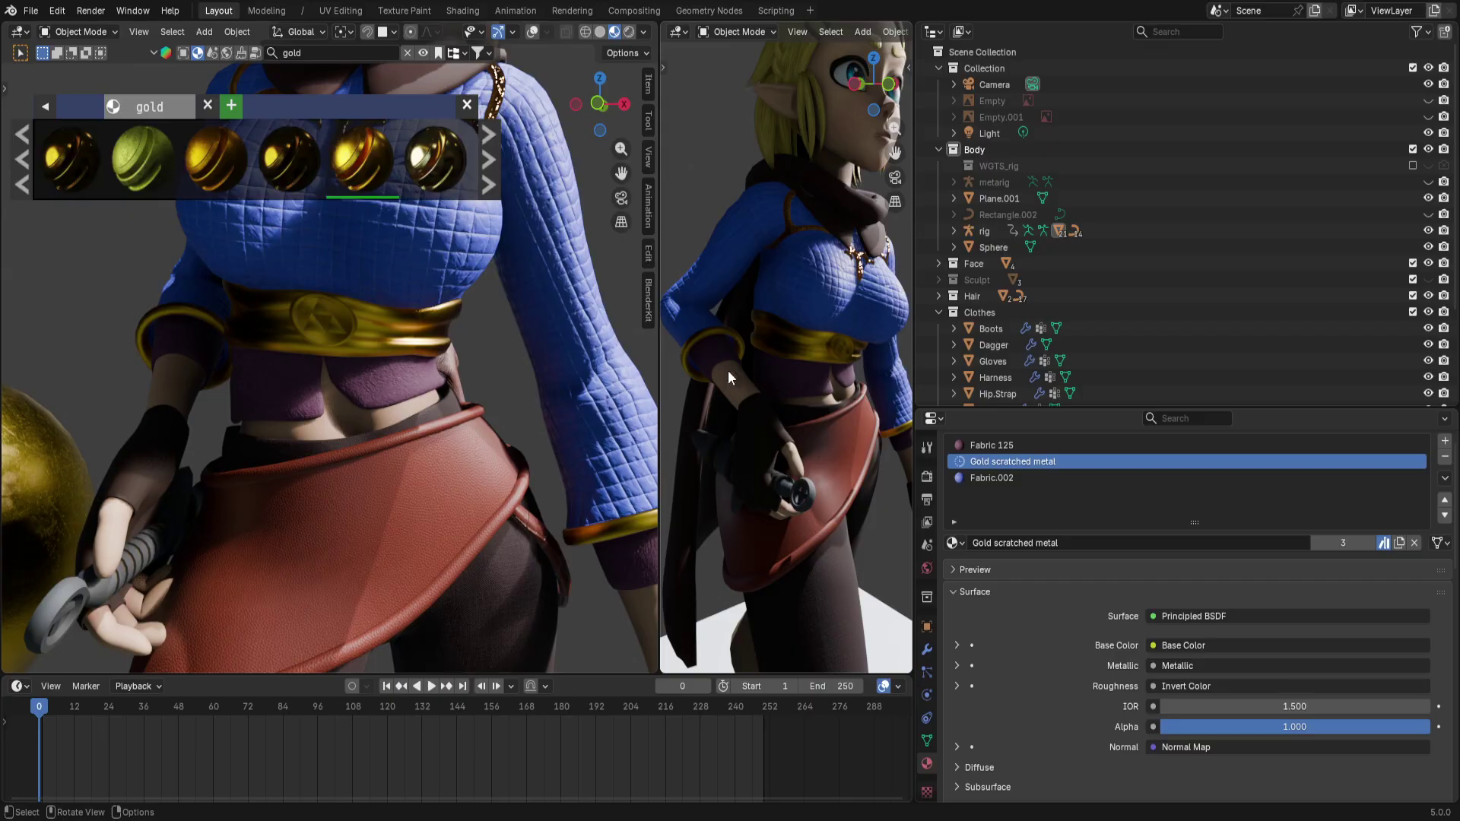
Select the Harness on the chest and change its material to Gold scratched metal
scroll(351, 285, "down", 3)
left_click(344, 241)
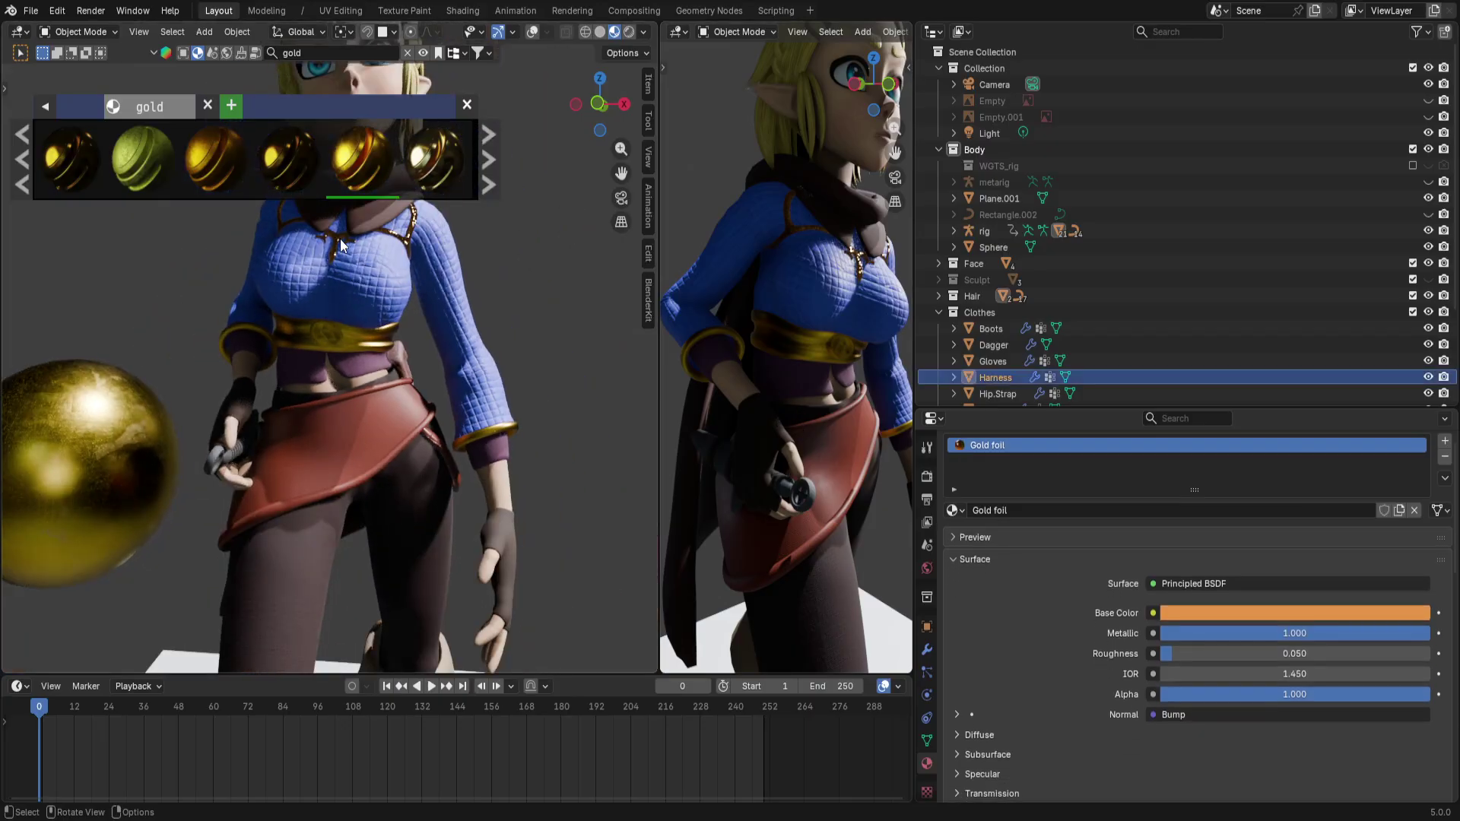
left_click(953, 510)
scroll(1005, 632, "down", 4)
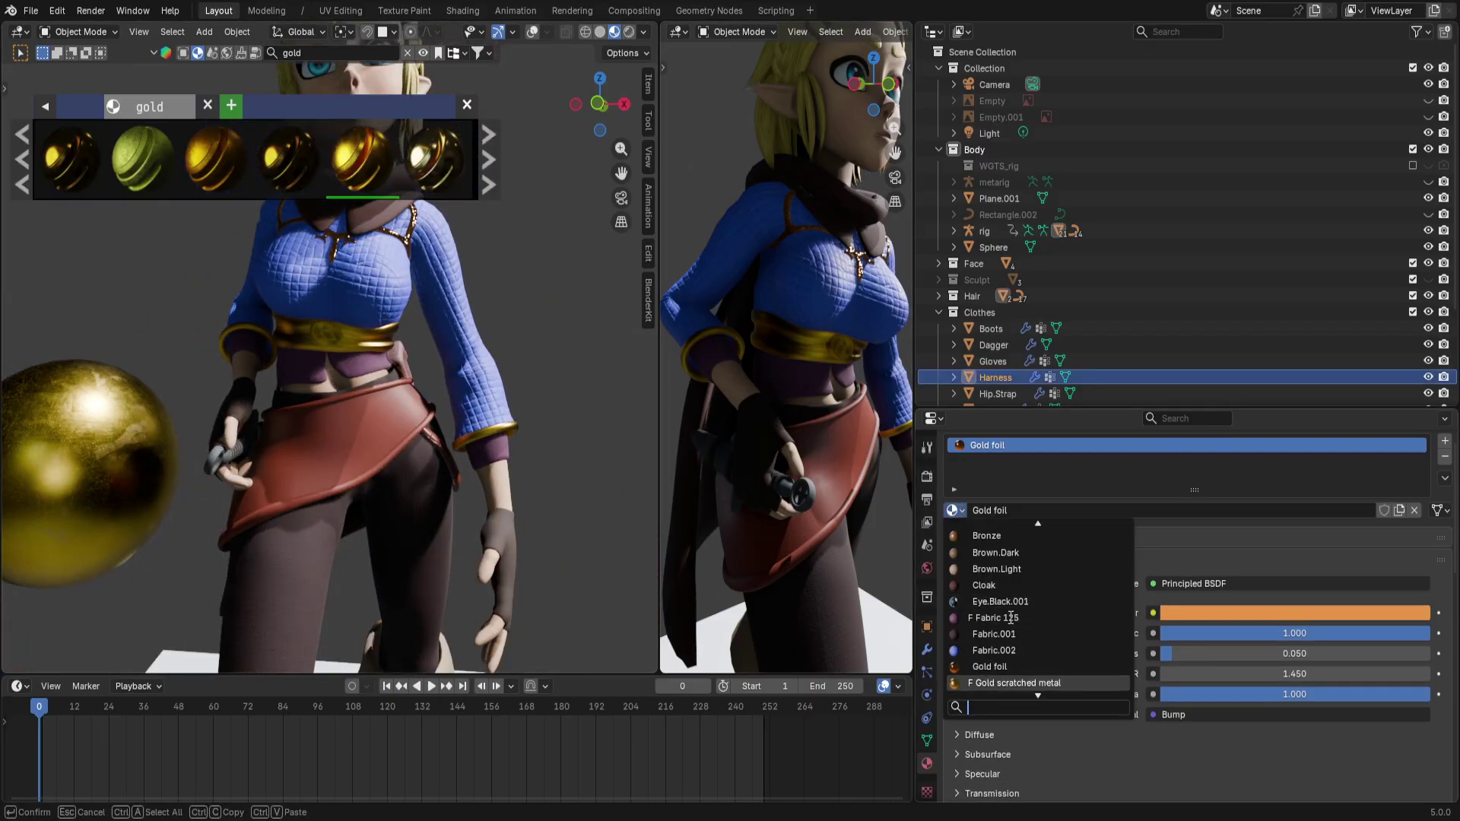
left_click(1002, 617)
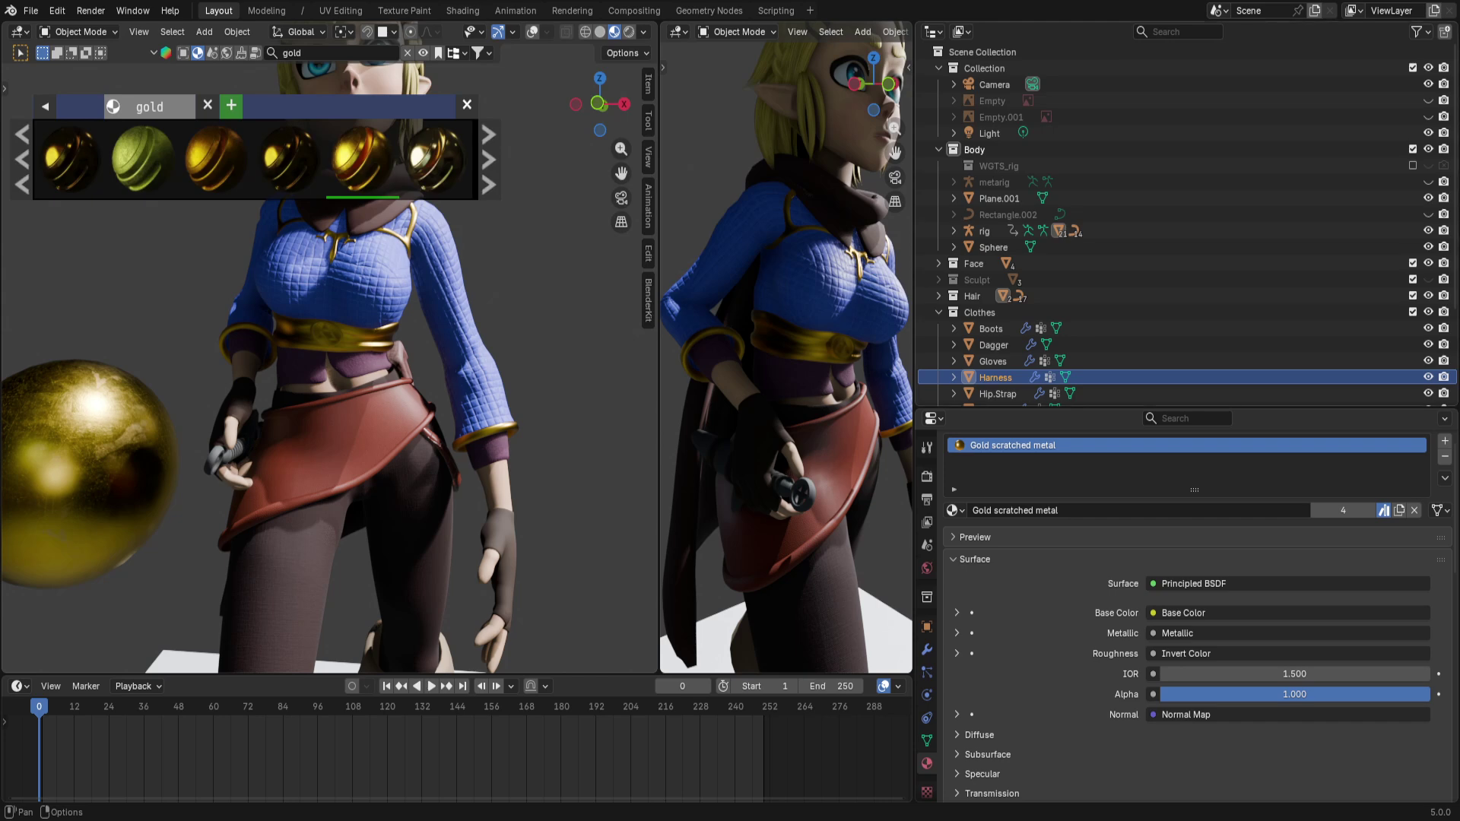
Show the unused data in the outliner and delete the Rough gold metal and Gold foil materials
left_click(962, 32)
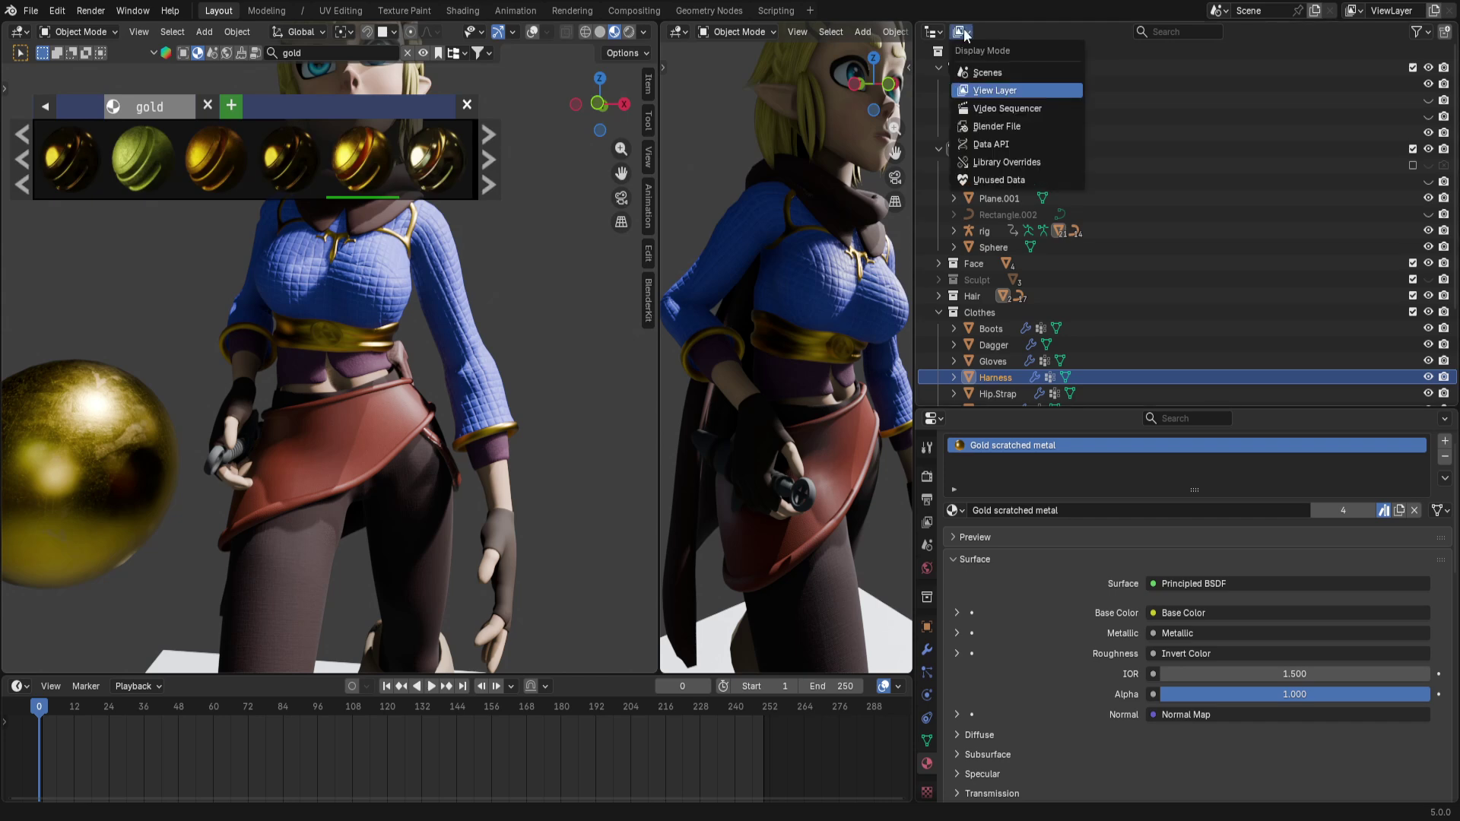
left_click(1029, 177)
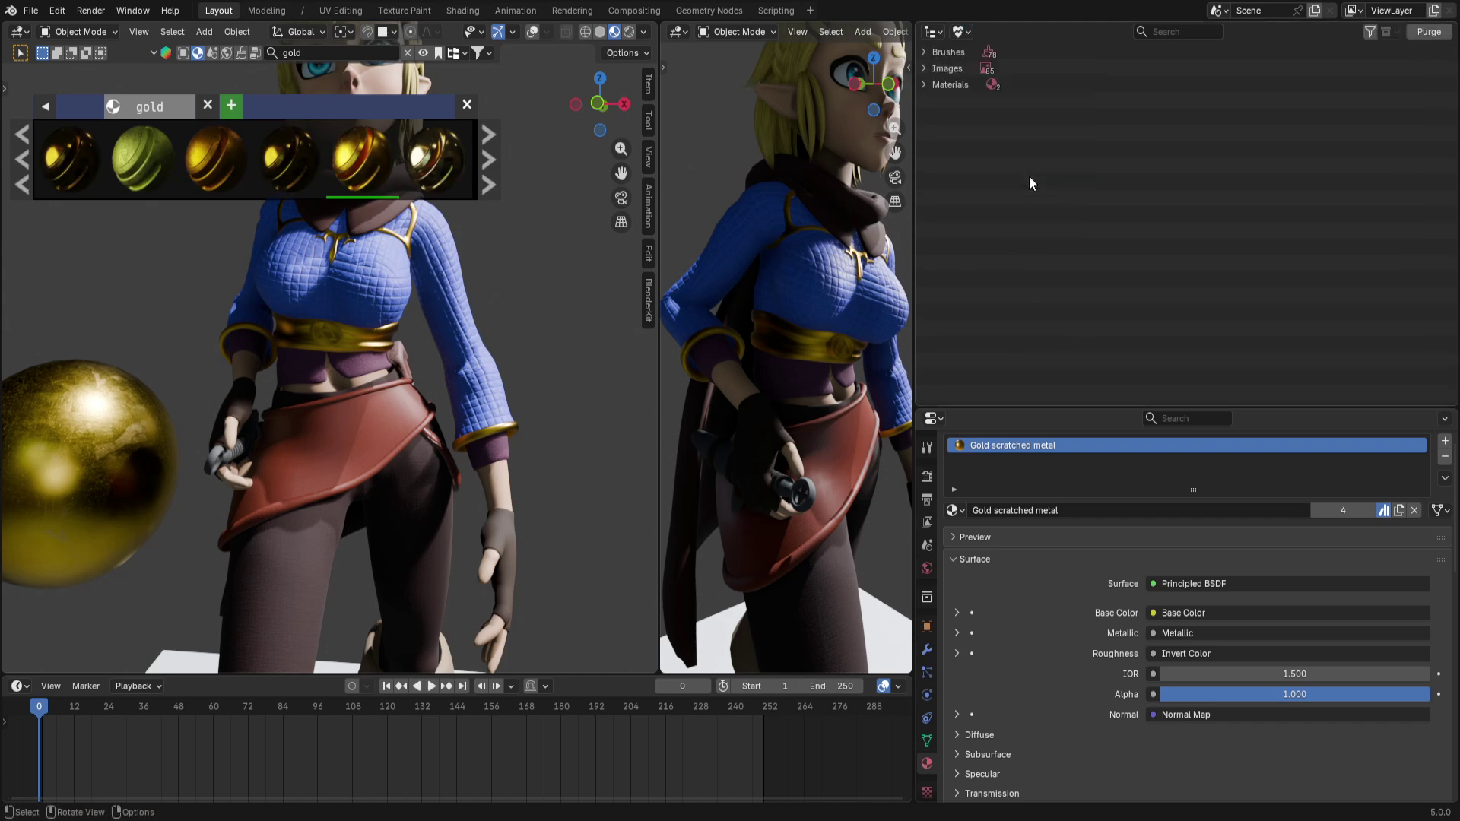
left_click(923, 83)
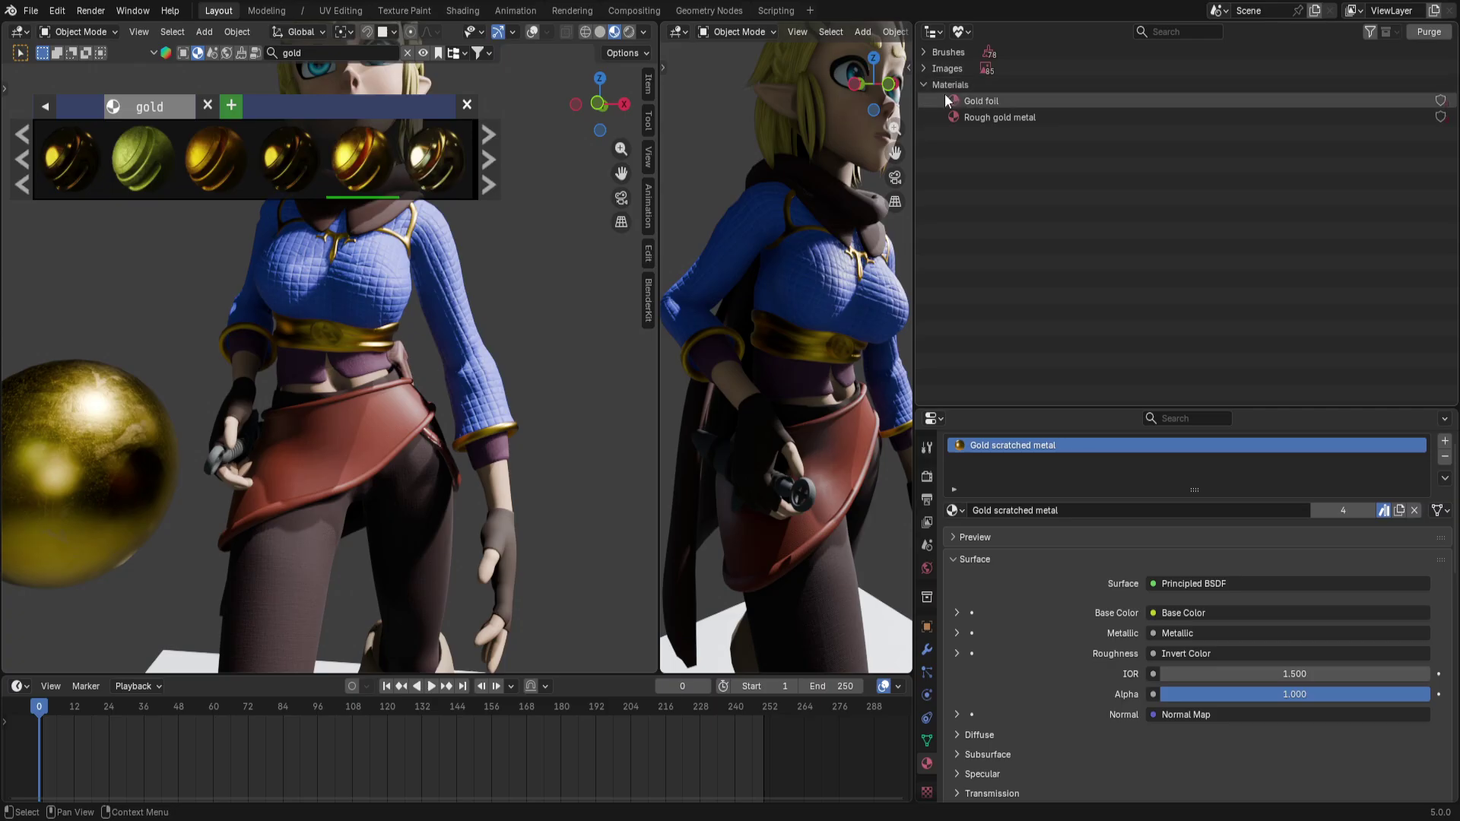
left_click(968, 104)
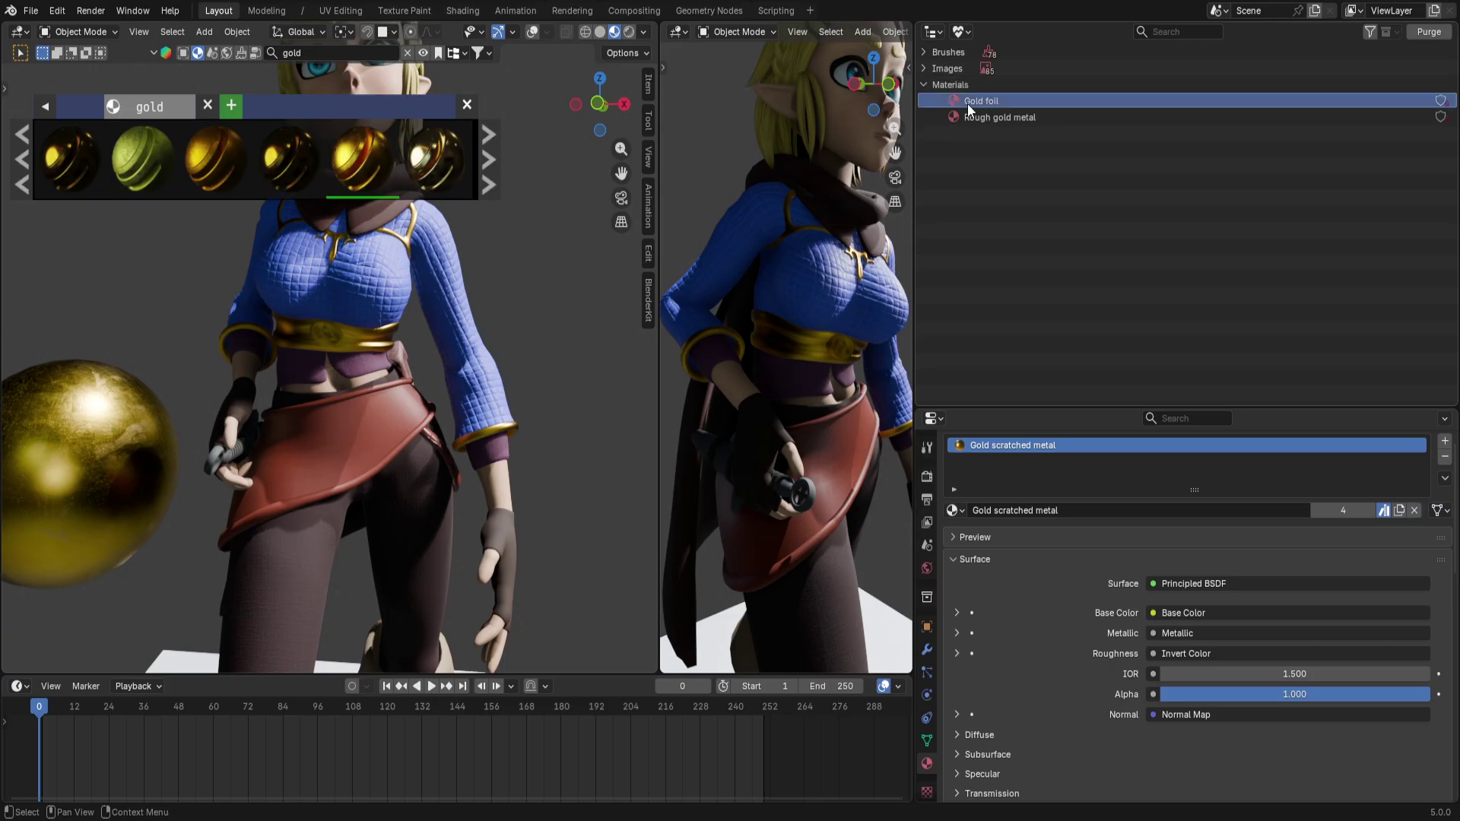
left_click(1005, 122)
right_click(1005, 121)
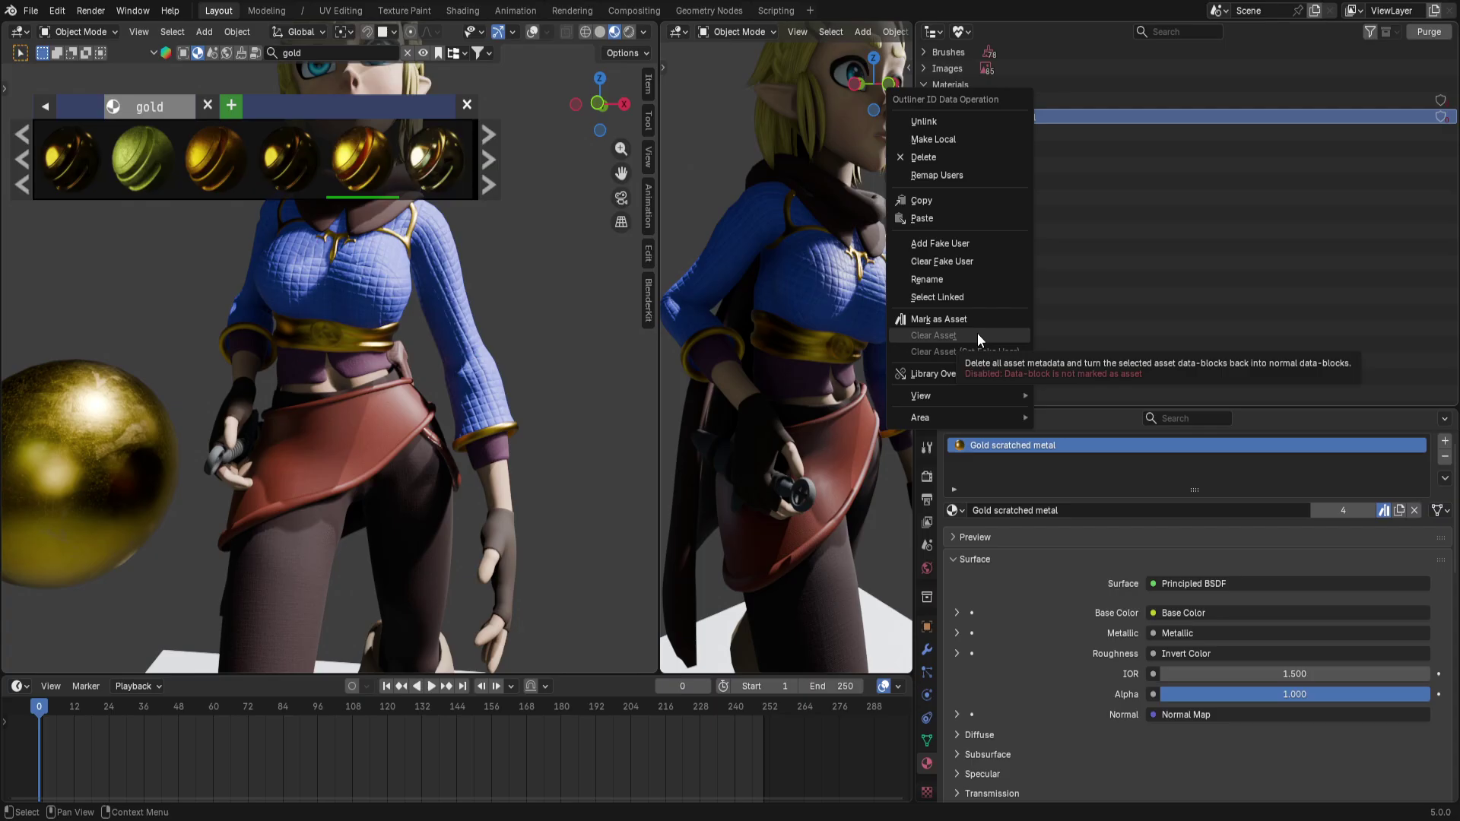
left_click(924, 157)
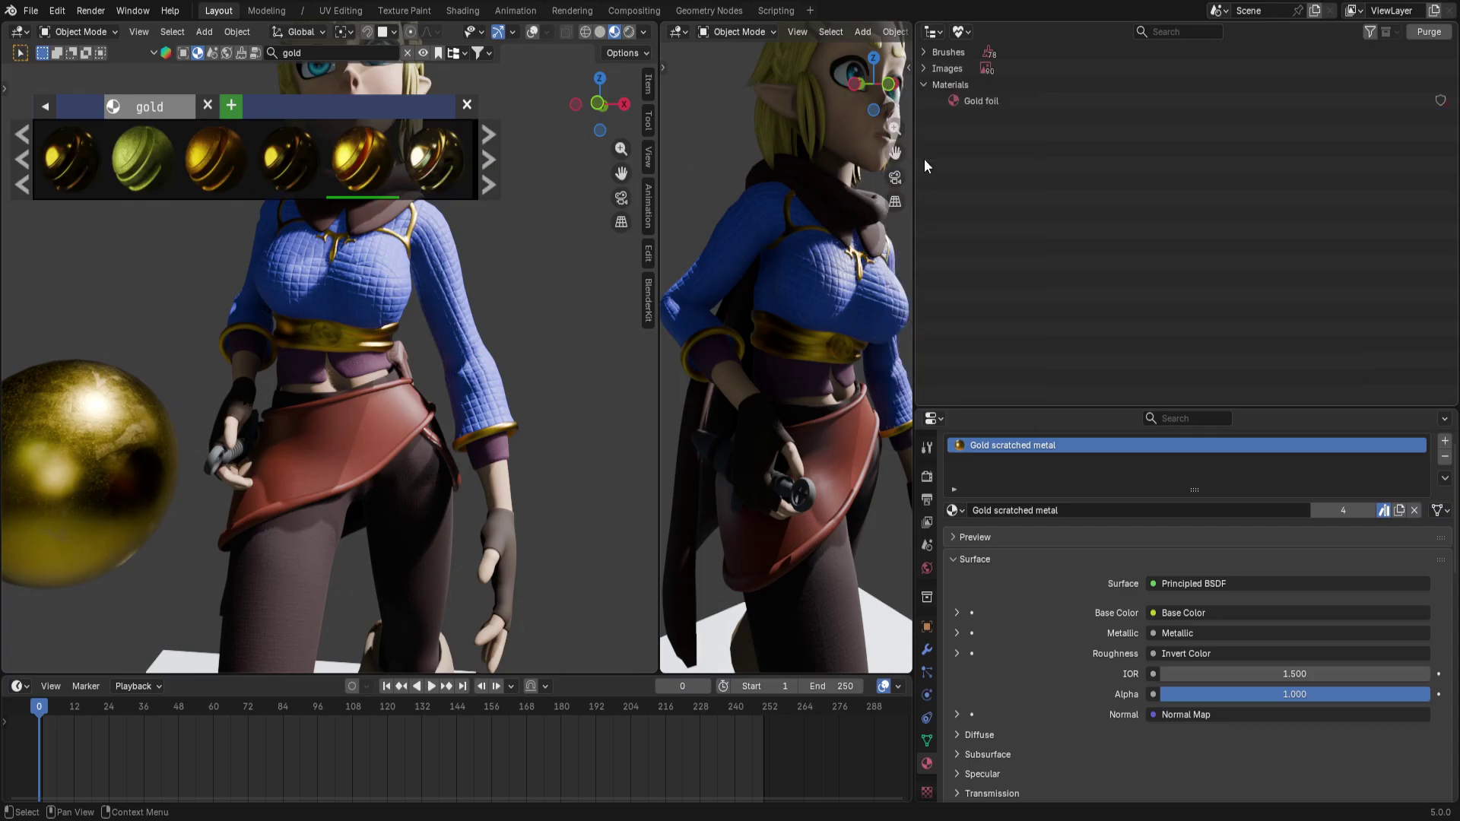
left_click(975, 106)
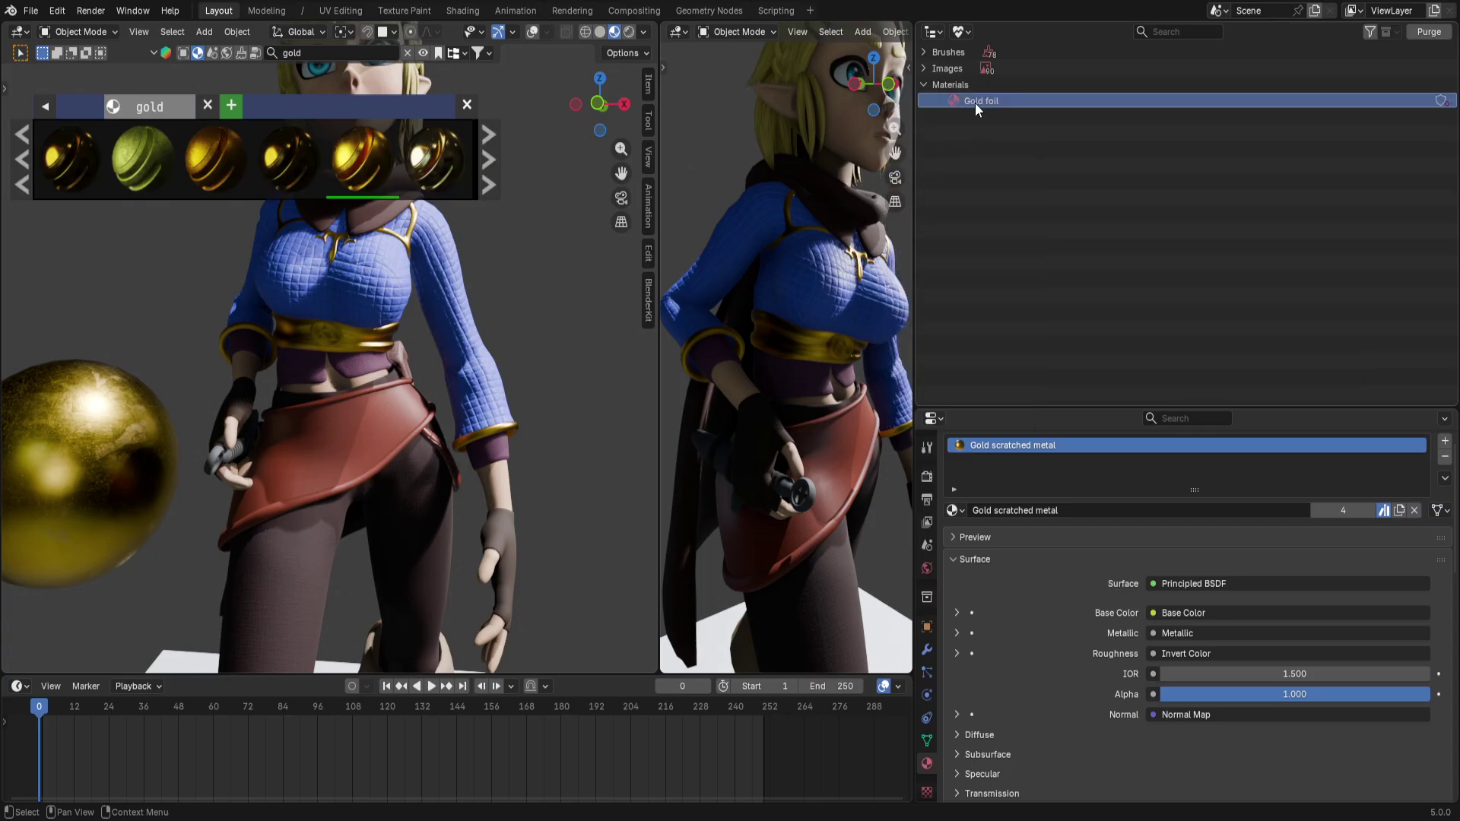
right_click(974, 103)
left_click(974, 103)
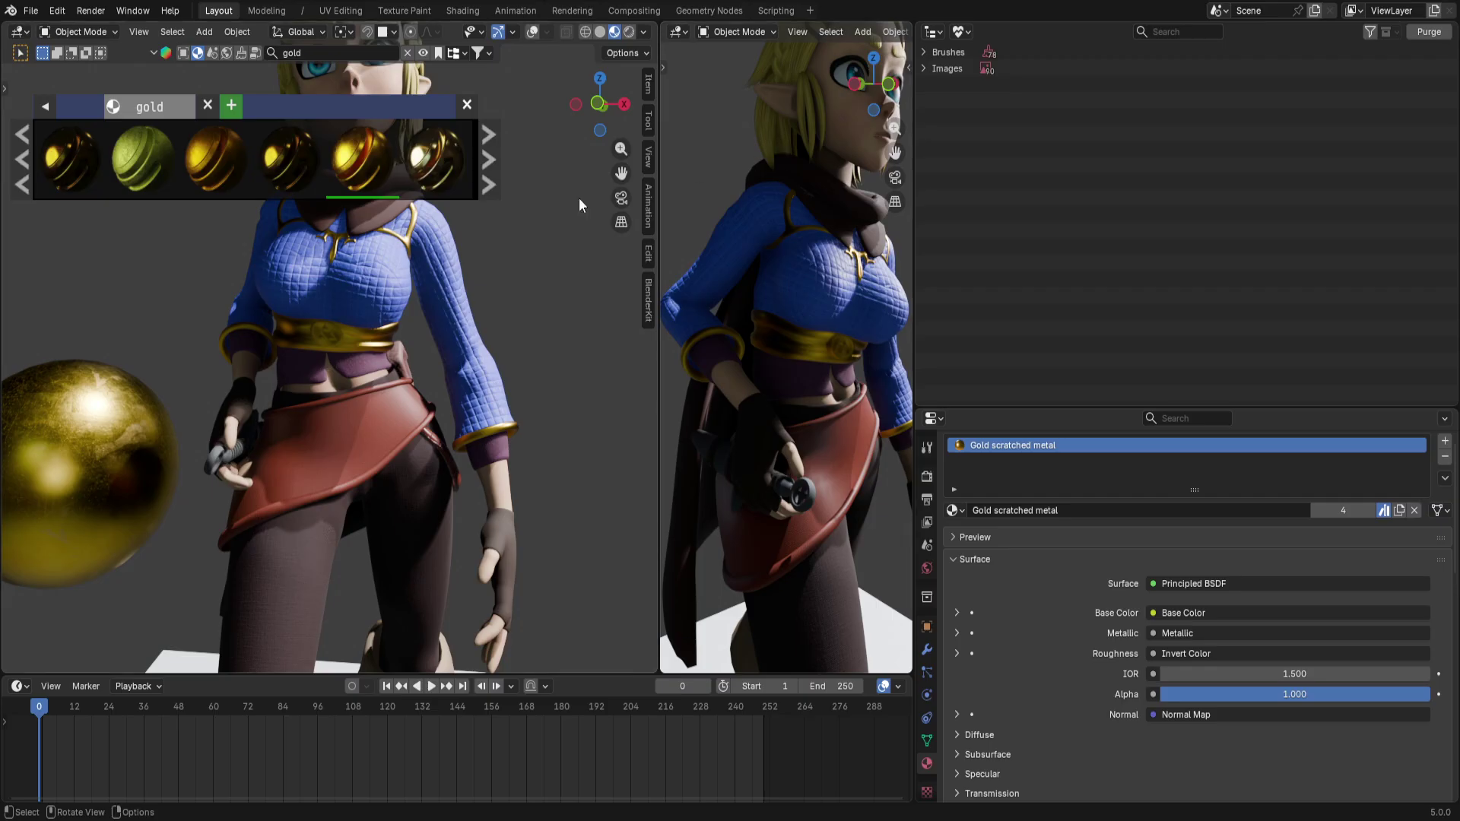
Check the list of unused images and return the outliner to the View Layer display mode
left_click(925, 70)
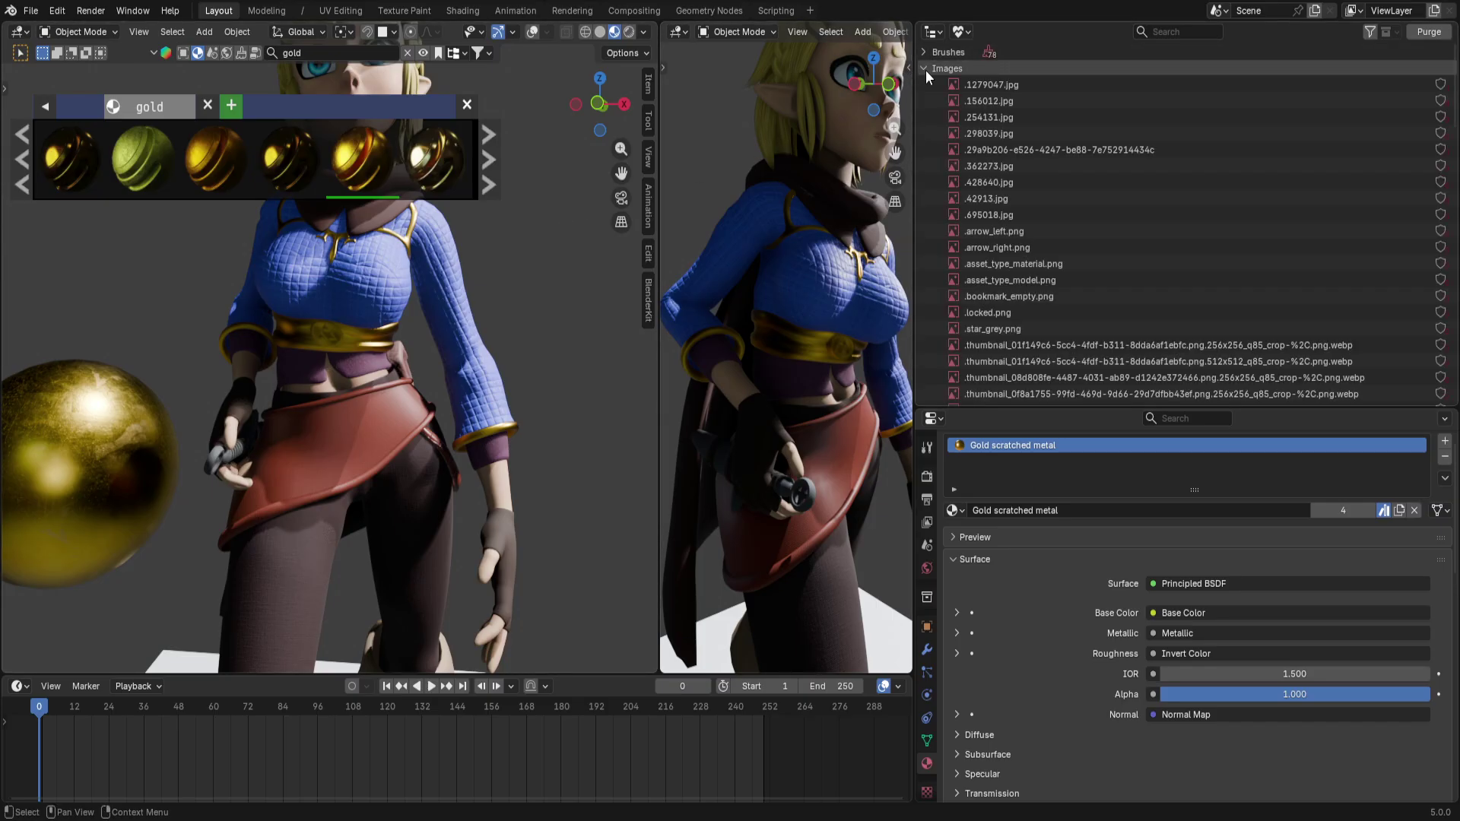
left_click(925, 70)
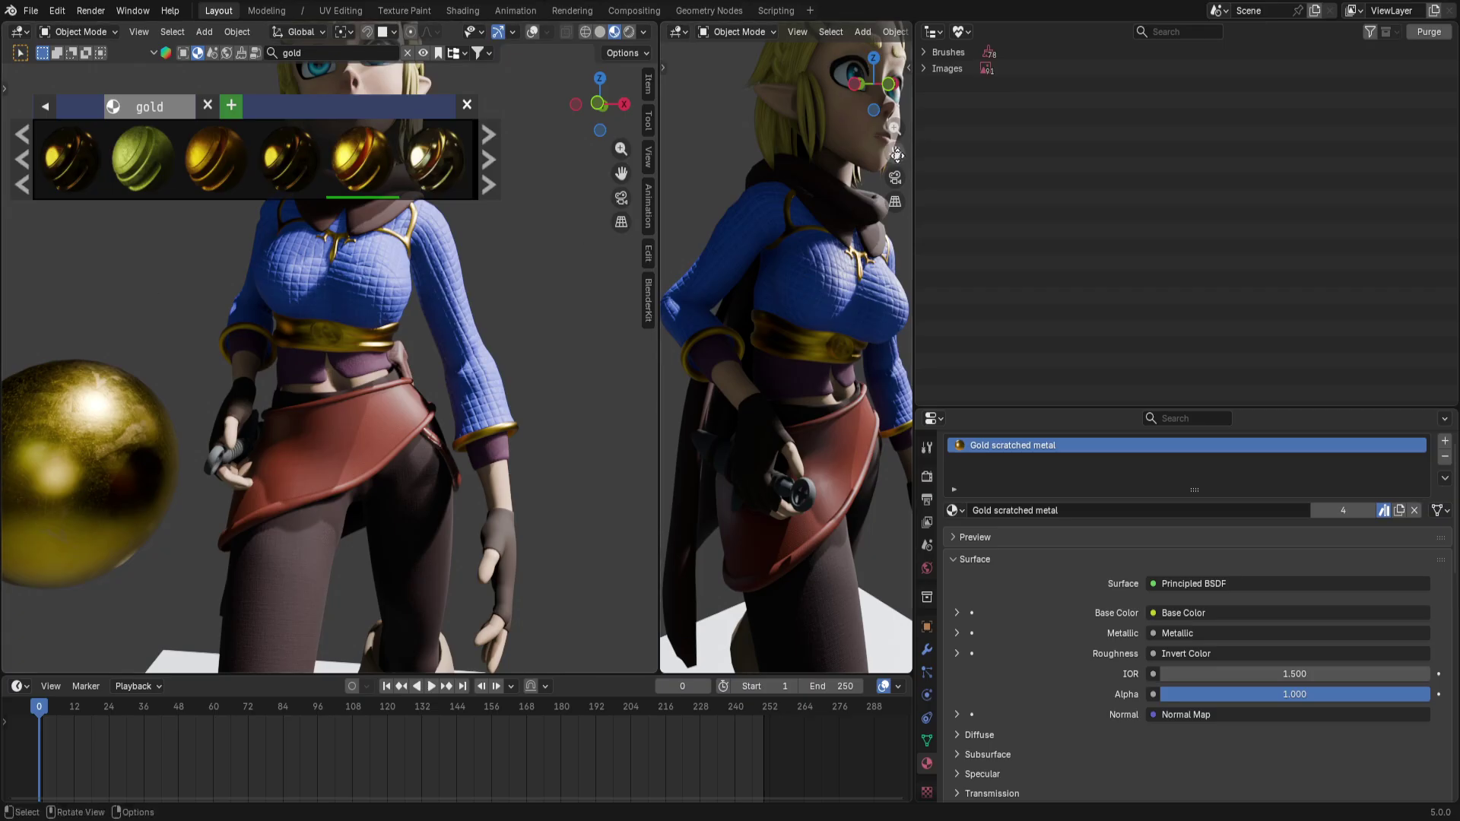
left_click(962, 31)
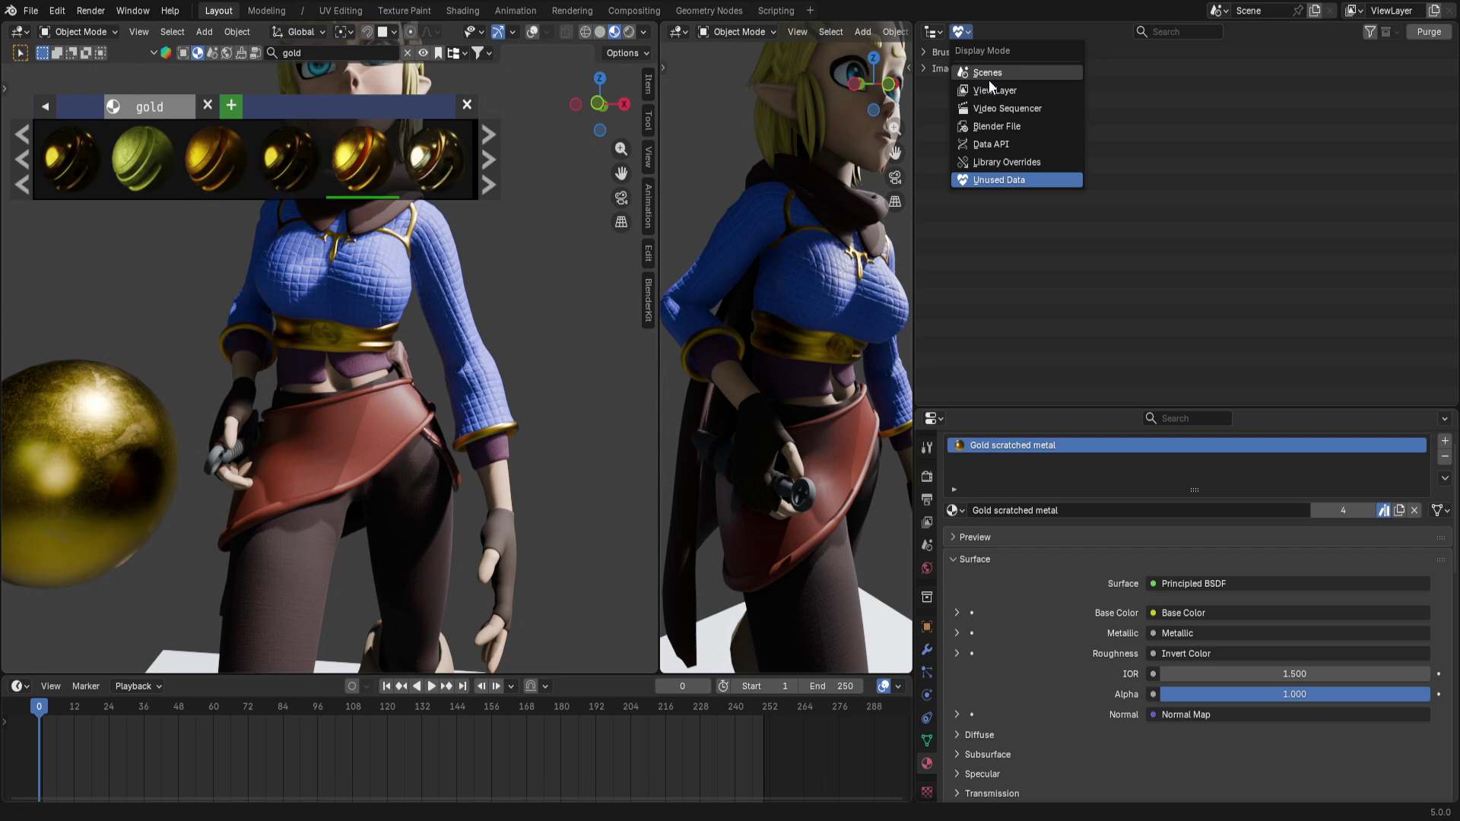
left_click(986, 73)
left_click(960, 32)
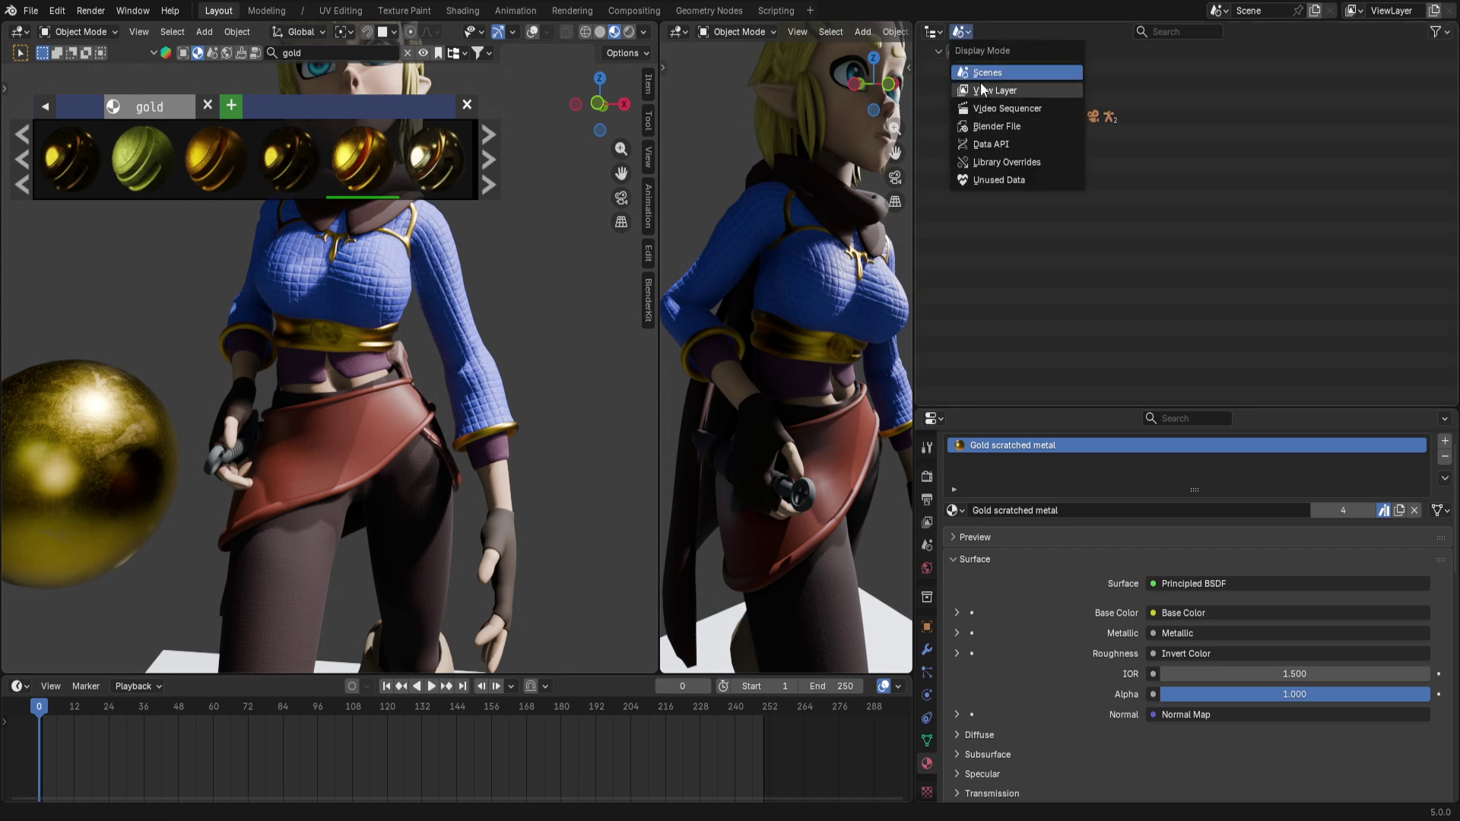
left_click(994, 90)
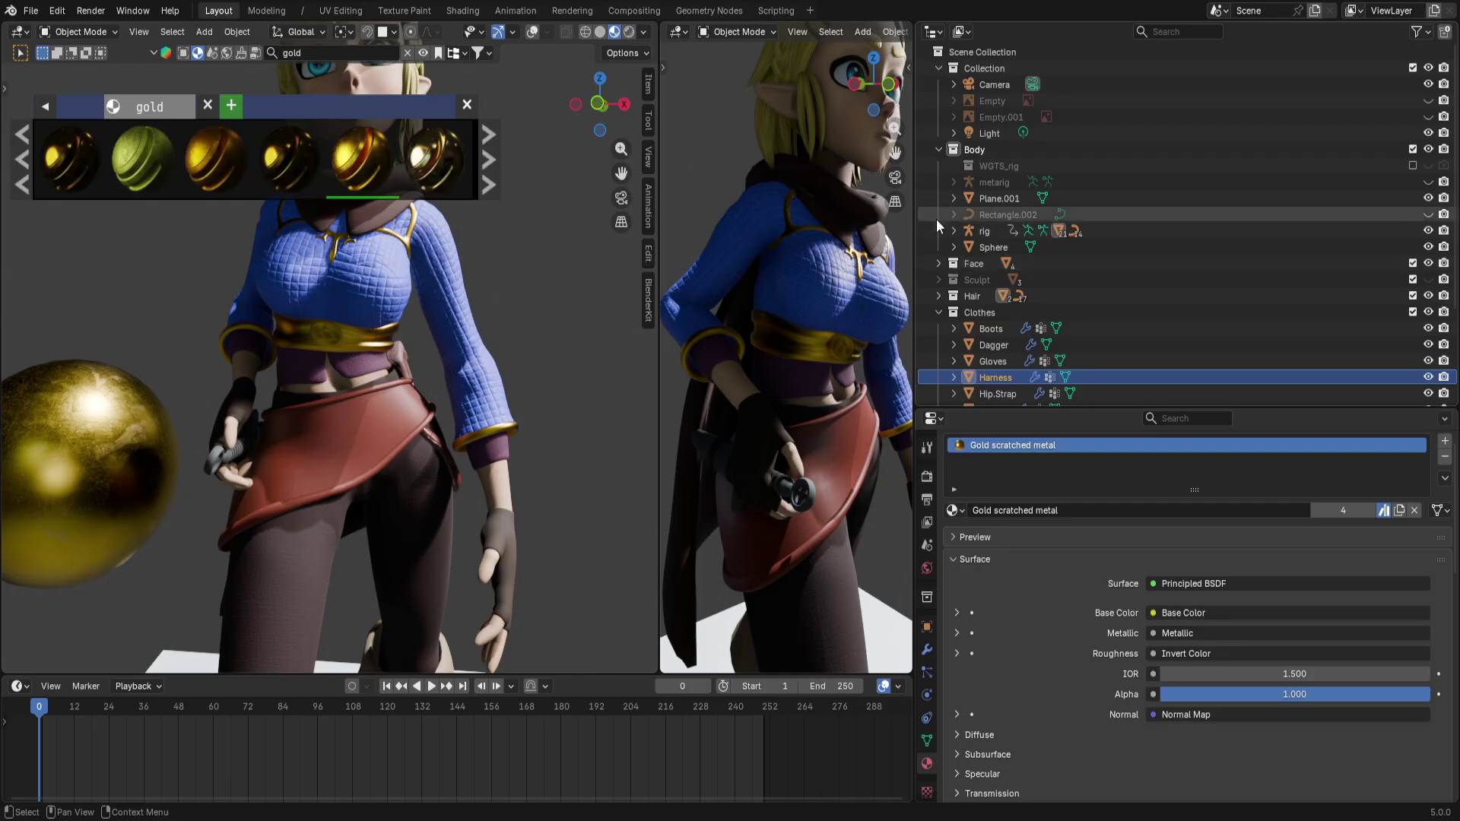
Collapse the Body and Collection groups in the outliner and widen the second 3D viewport at its expense
left_click(938, 149)
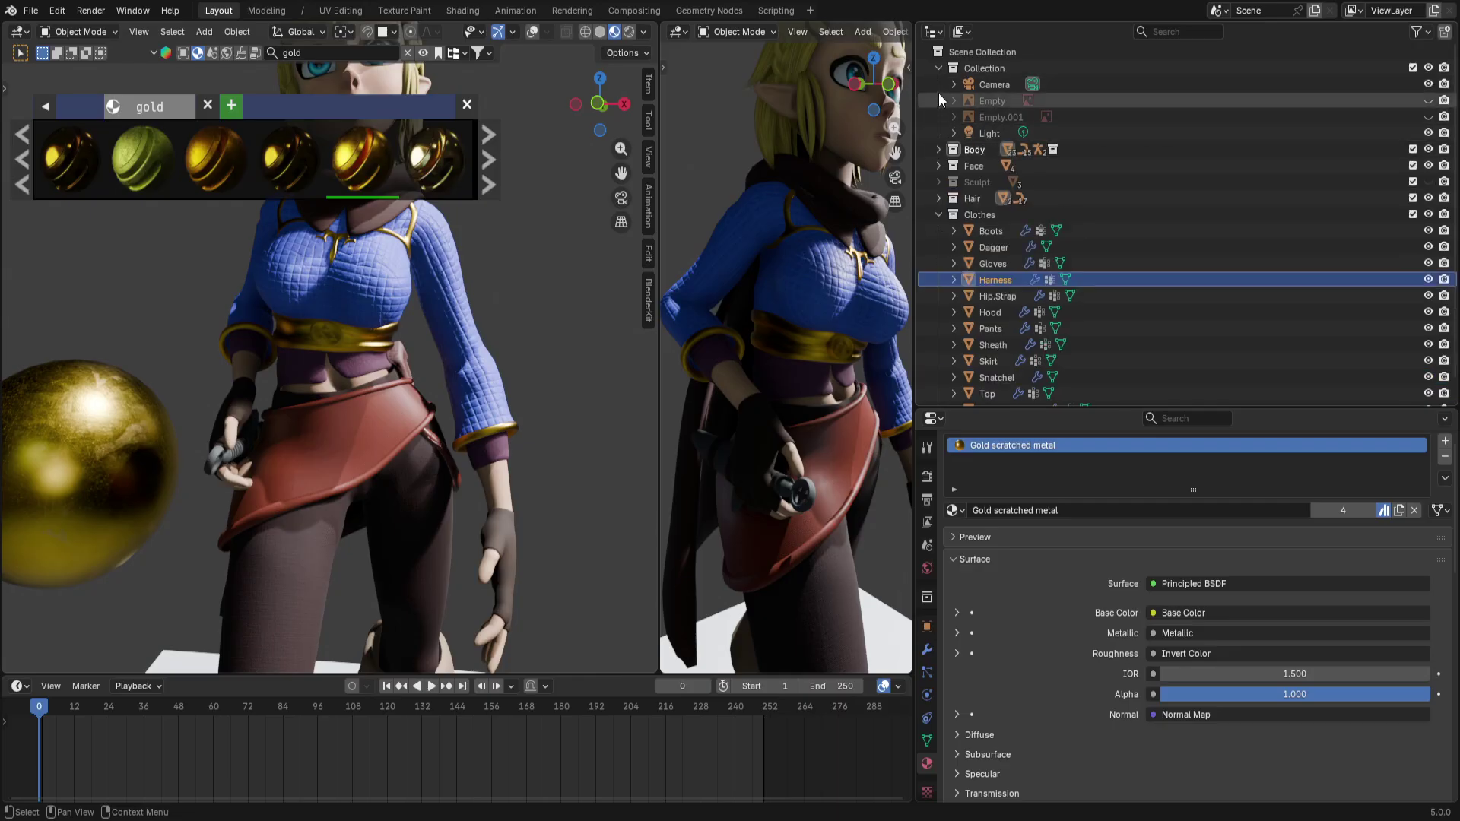
left_click(938, 68)
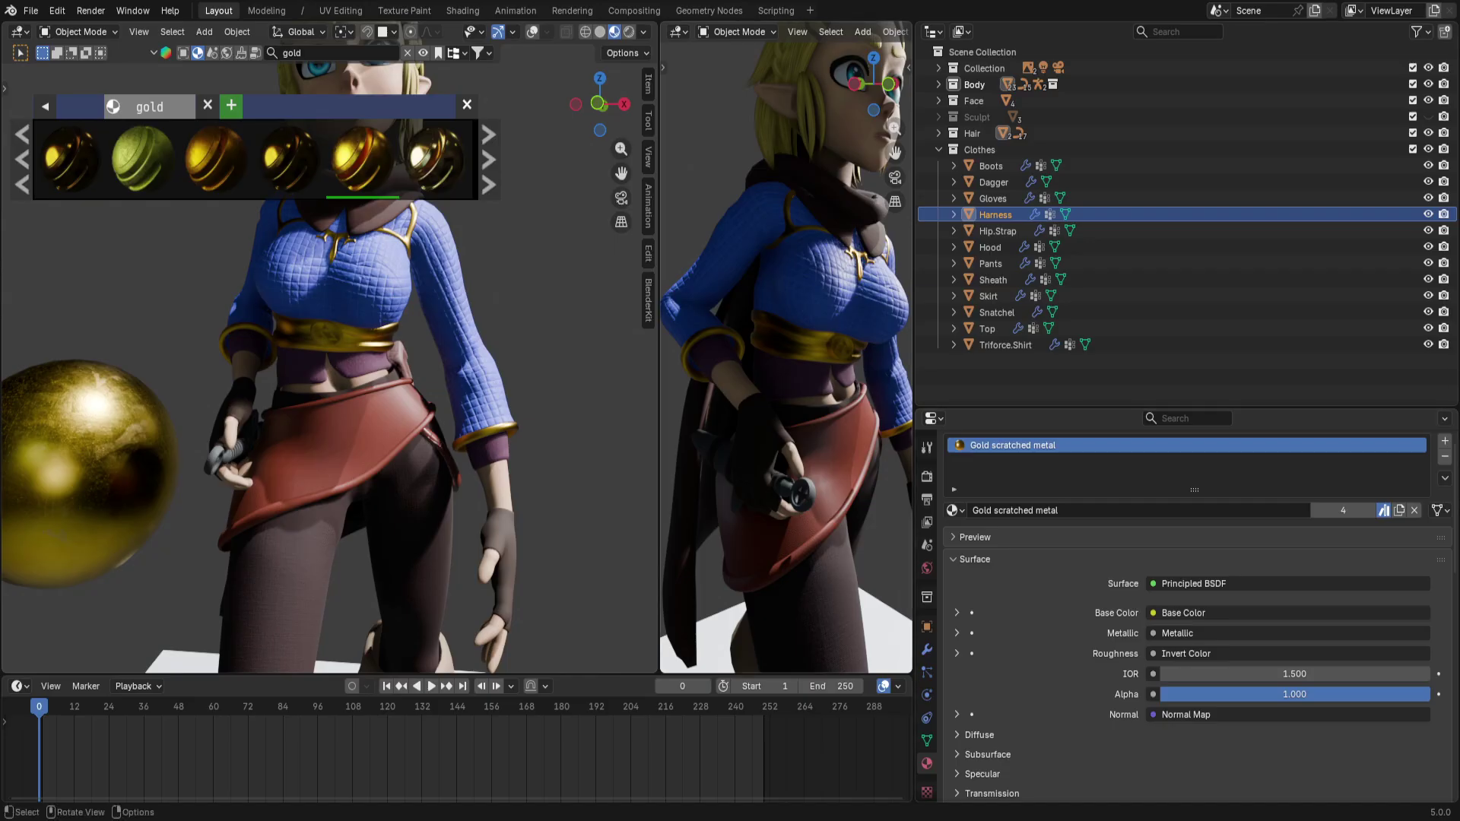
left_click_drag(914, 389, 1292, 389)
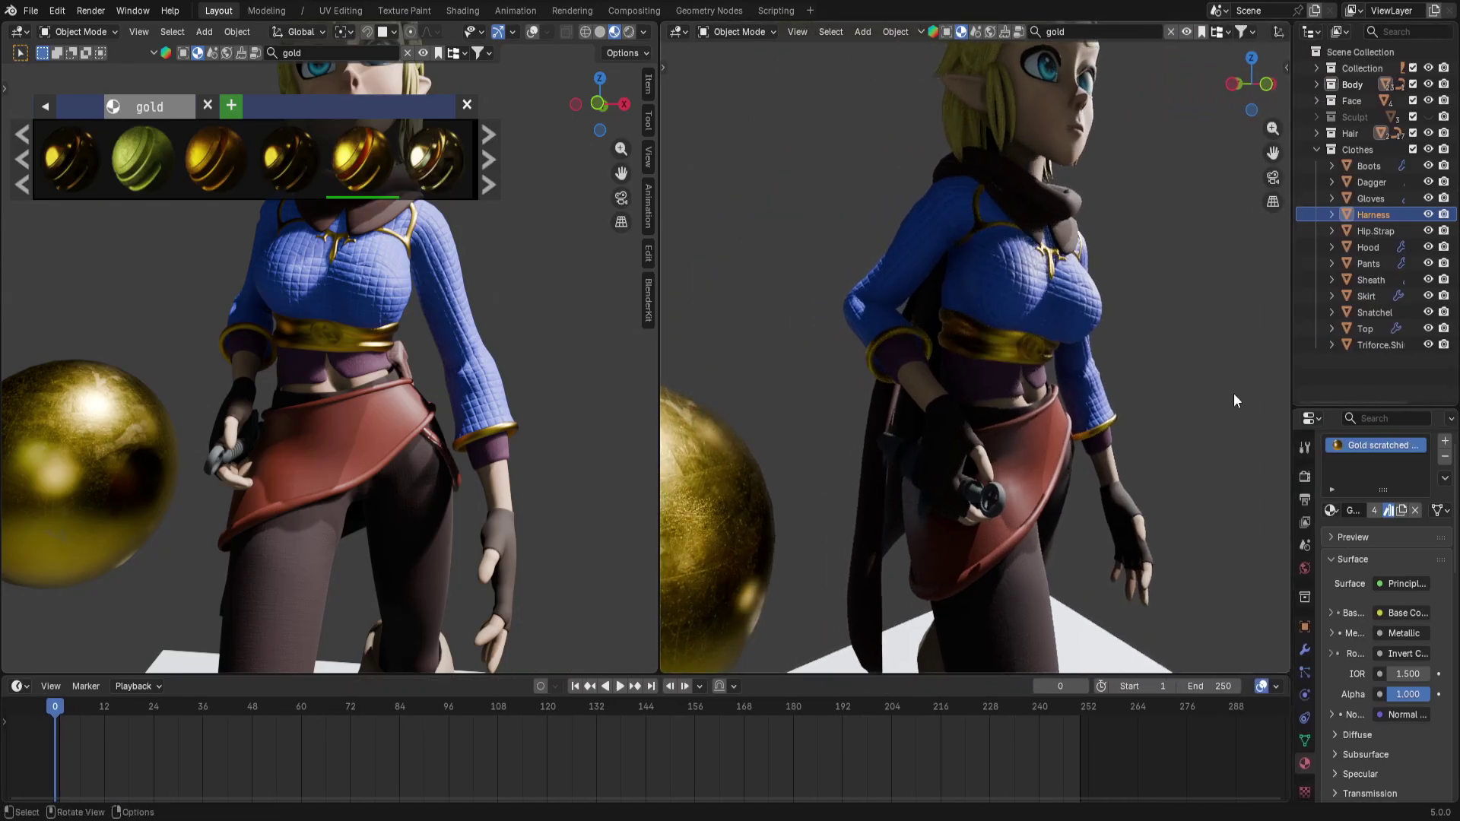
Turn on the overlays in the first 3D viewport and select the Dagger in the character's hand
left_click(530, 32)
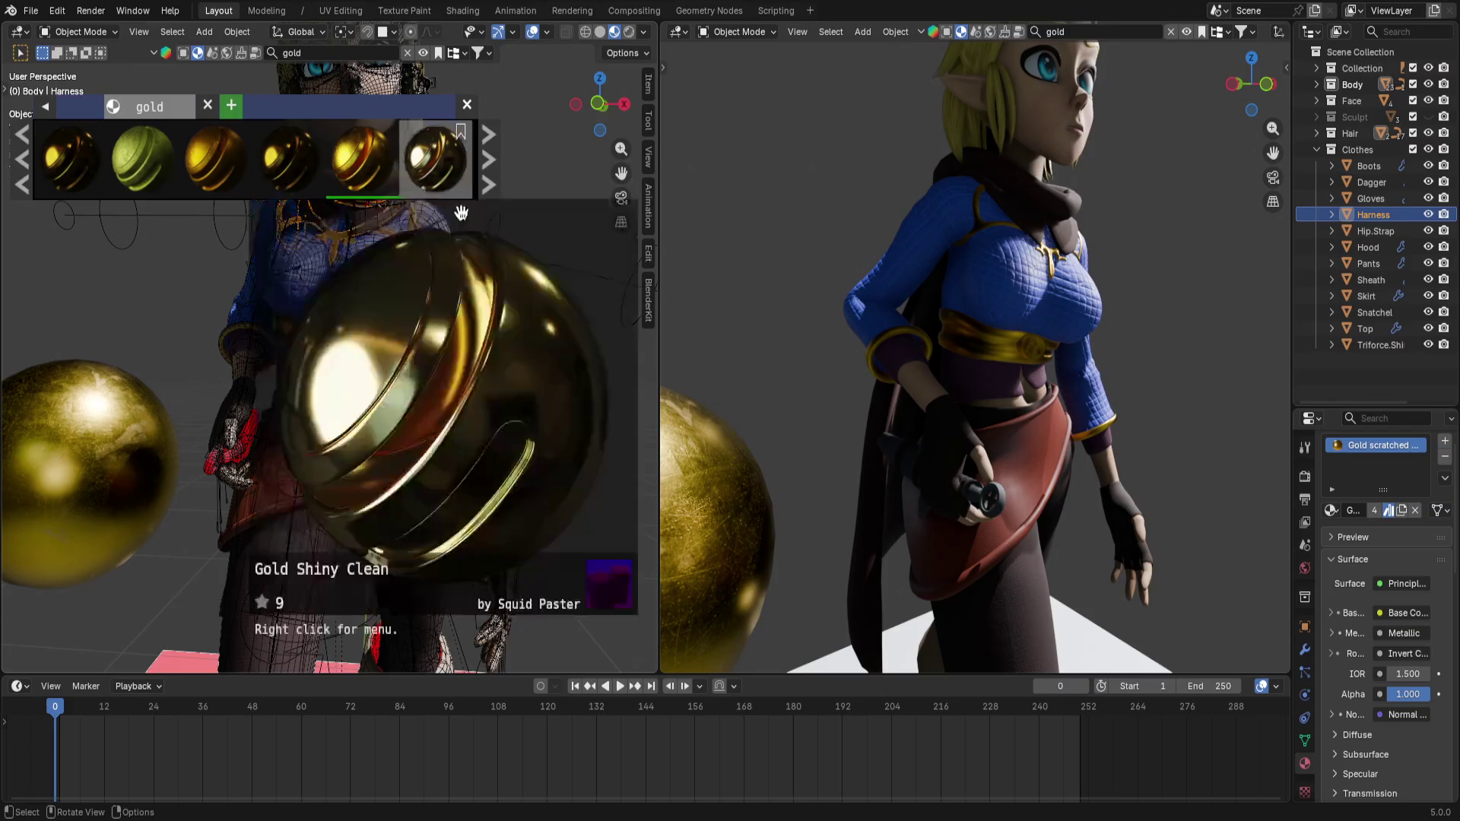
left_click(495, 395)
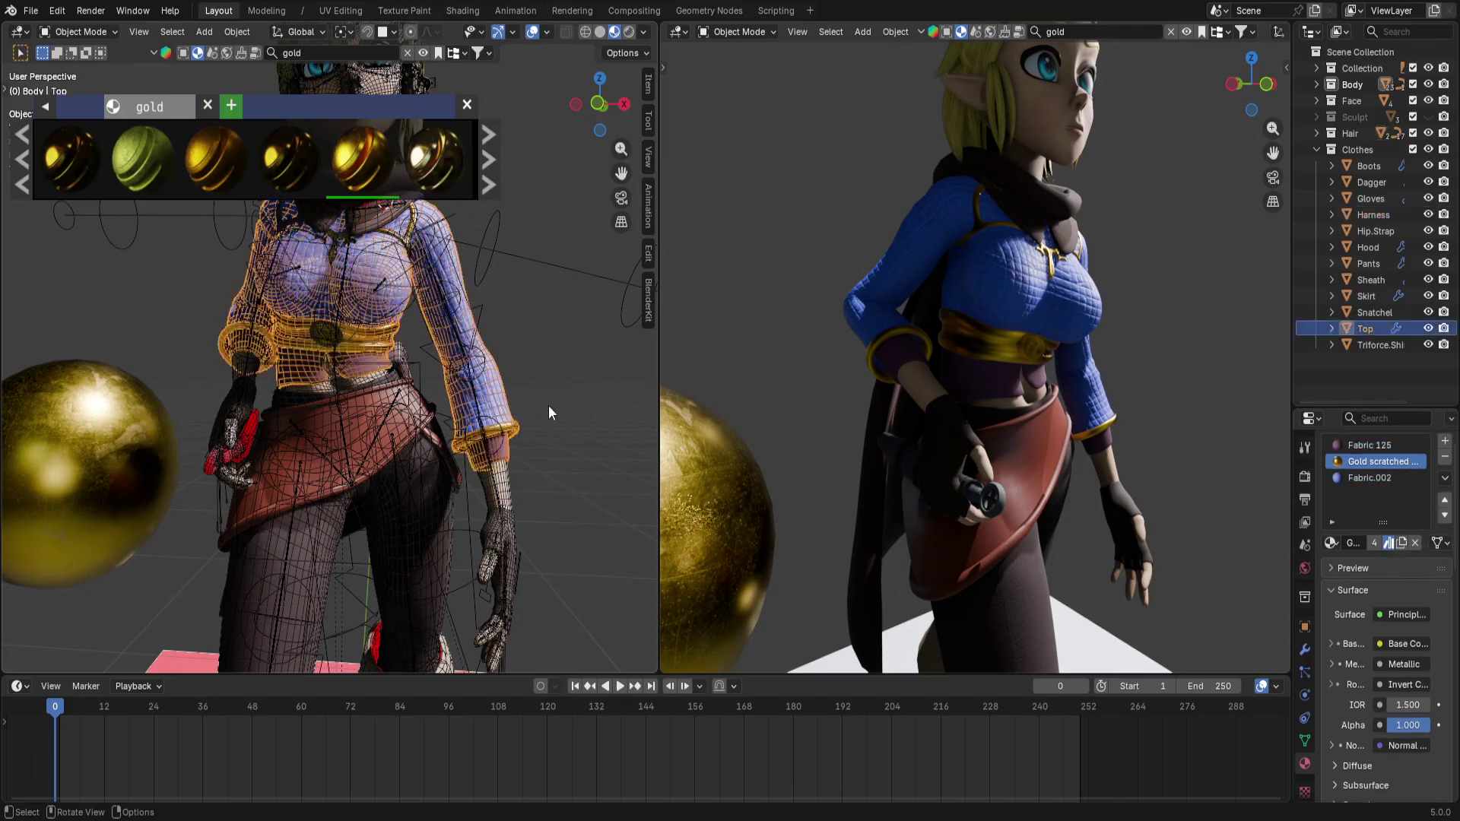
left_click(600, 396)
left_click(203, 449)
middle_click_drag(203, 449, 435, 458)
scroll(435, 458, "down", 6)
left_click(512, 403)
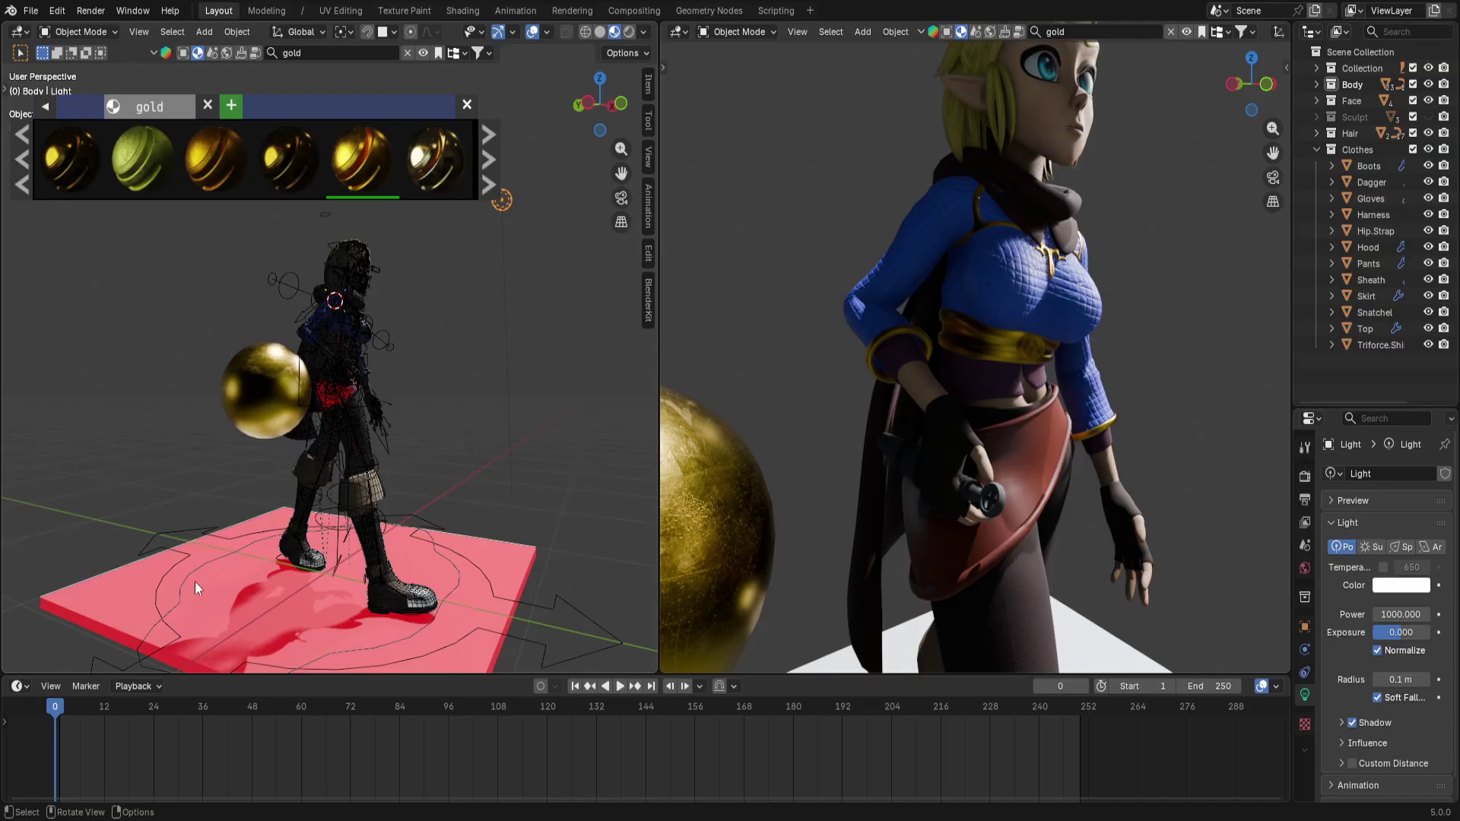
scroll(336, 459, "up", 7)
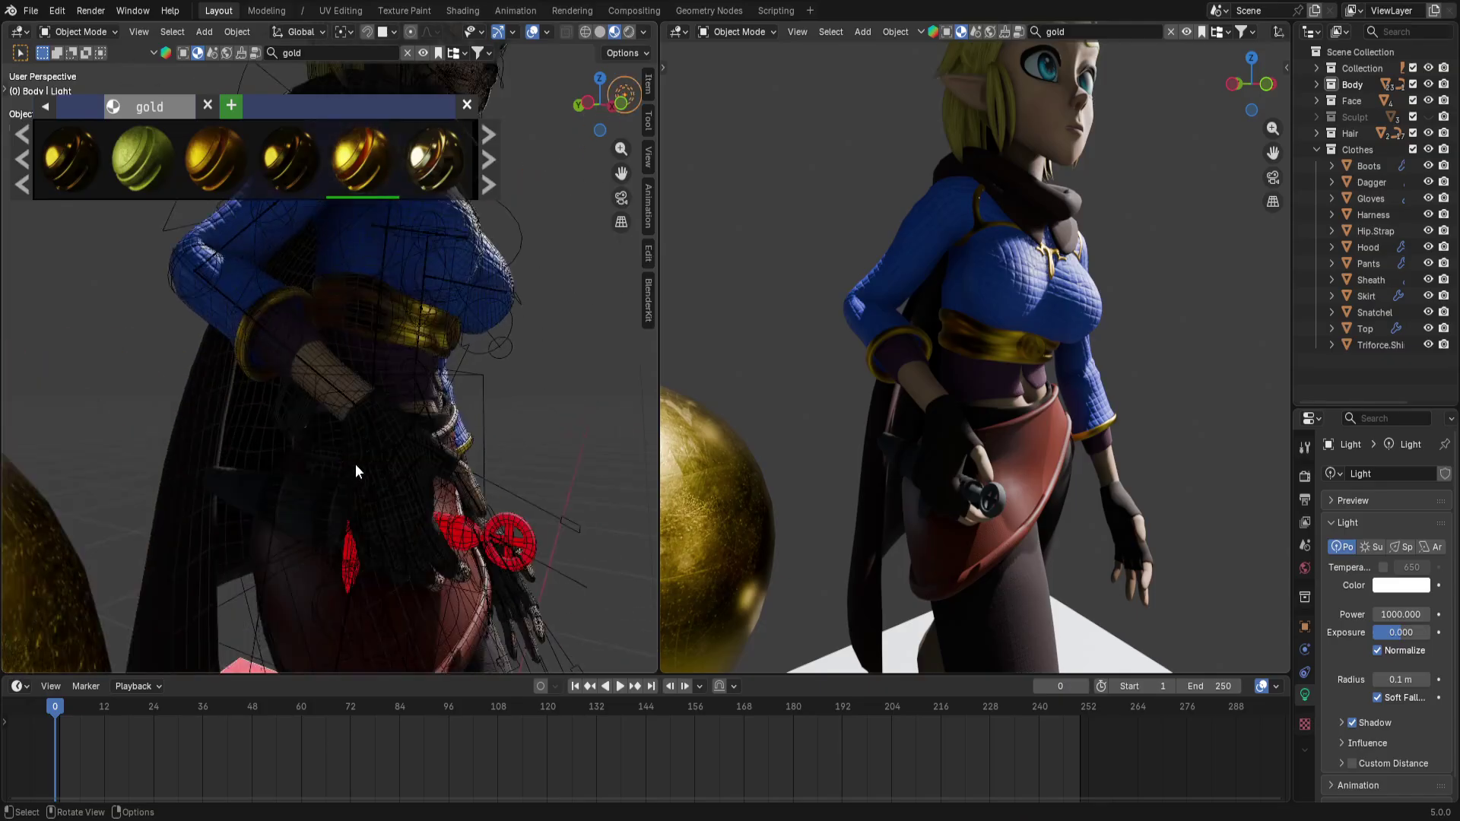
left_click(513, 531)
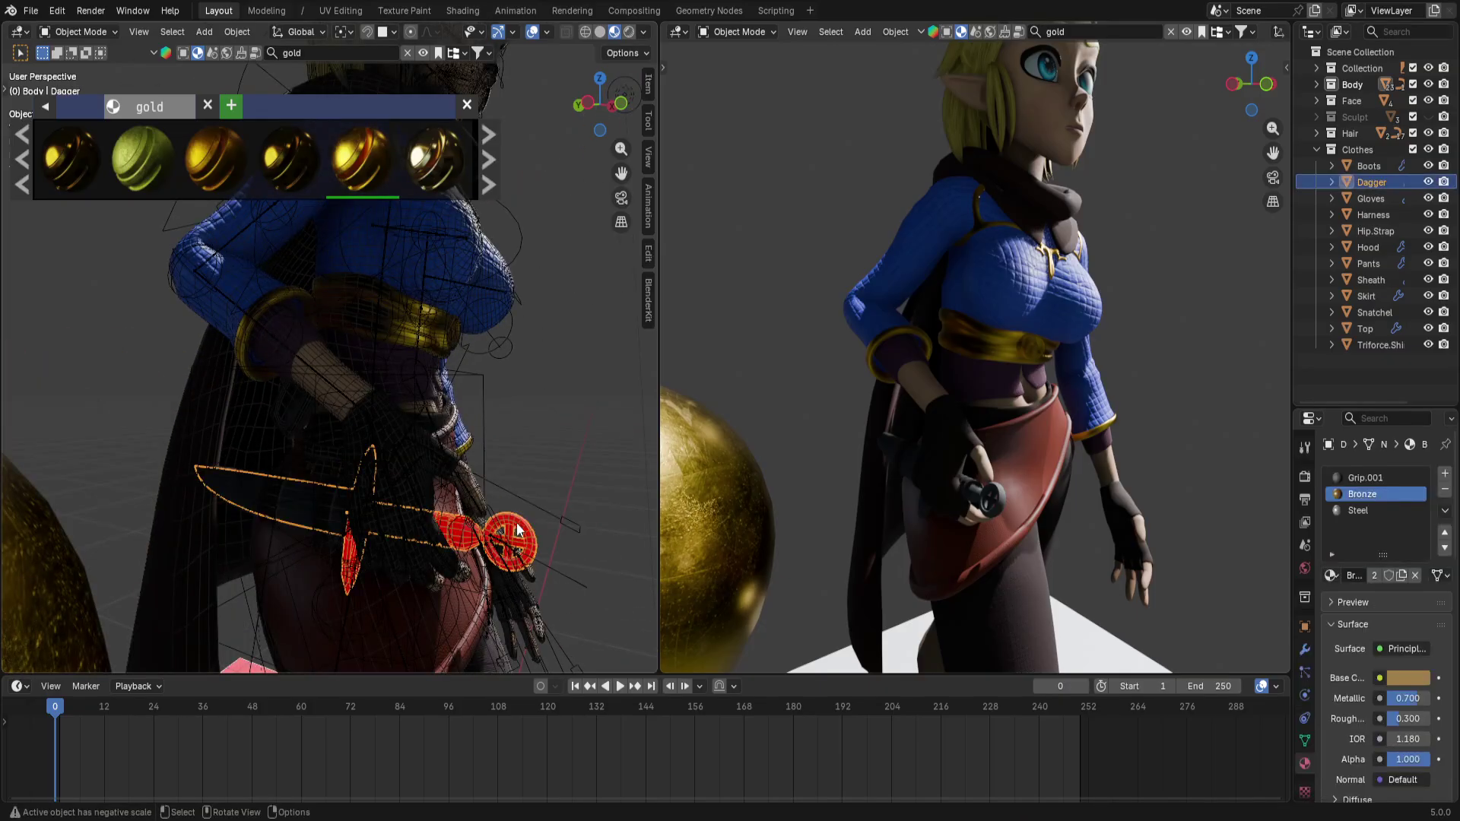
Reselect the Dagger and close the BlenderKit search results
left_click(596, 423)
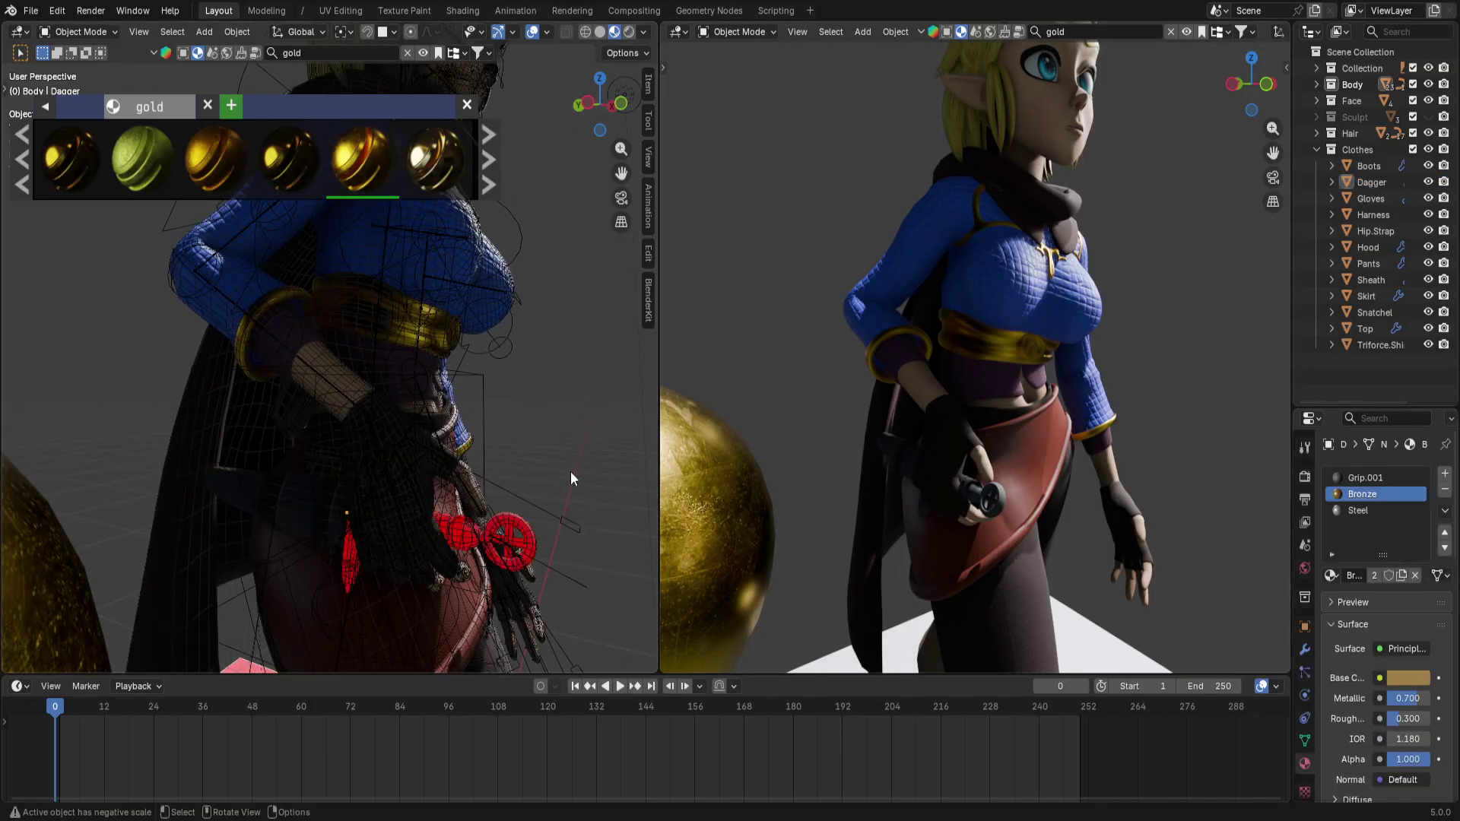
left_click(513, 526)
right_click(513, 519)
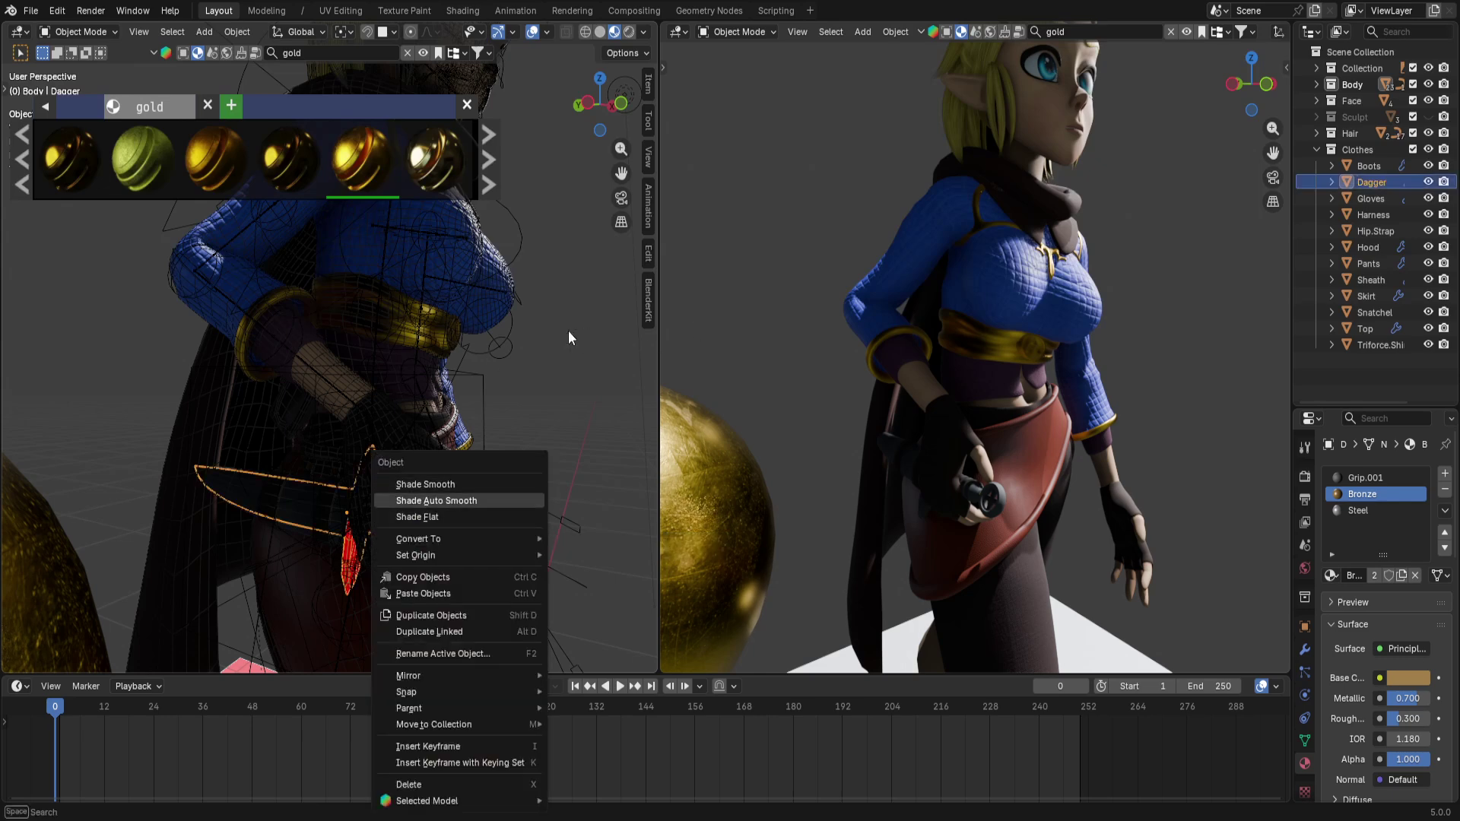
left_click(469, 104)
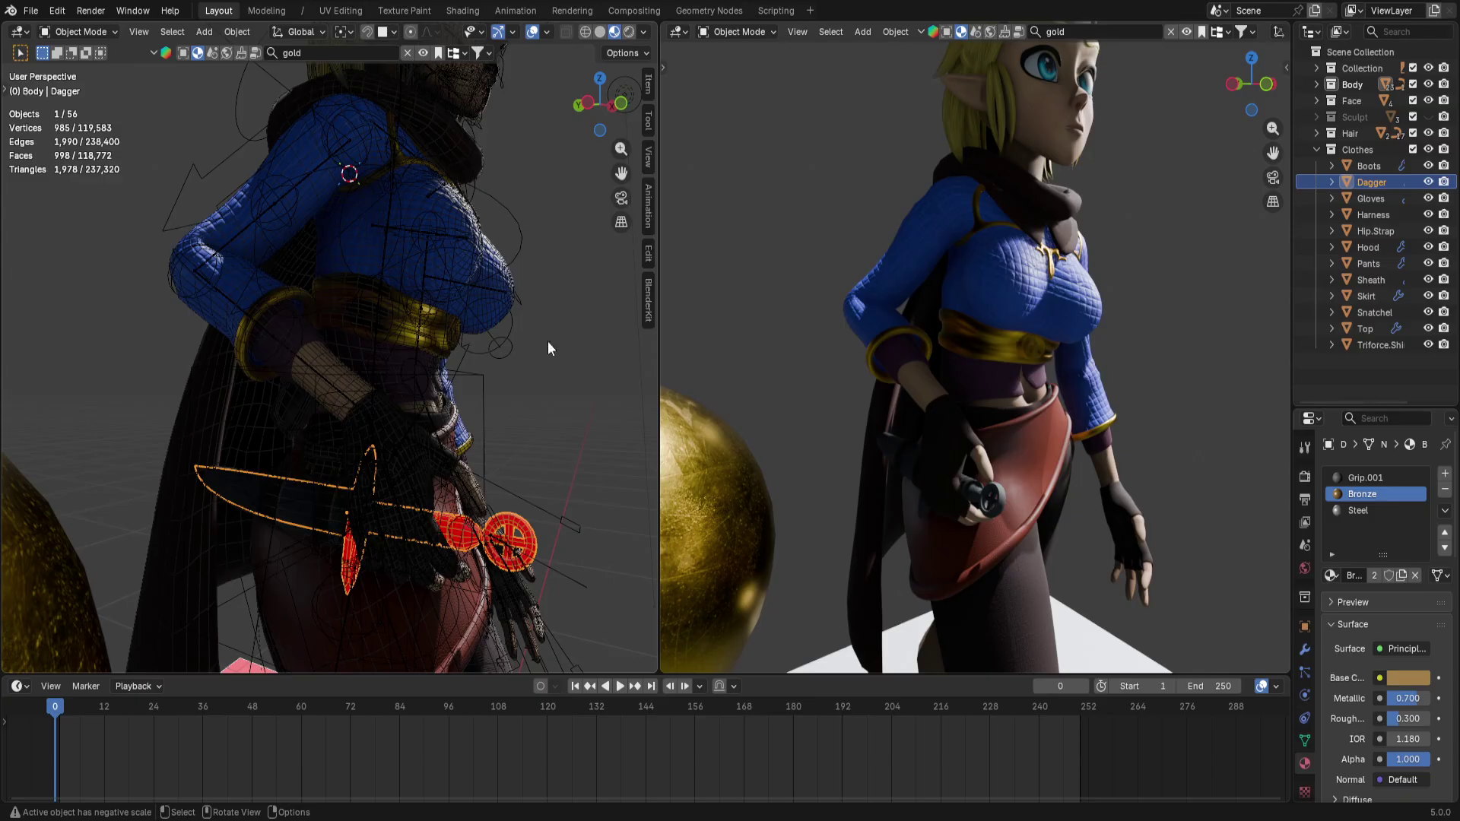
scroll(946, 400, "down", 4)
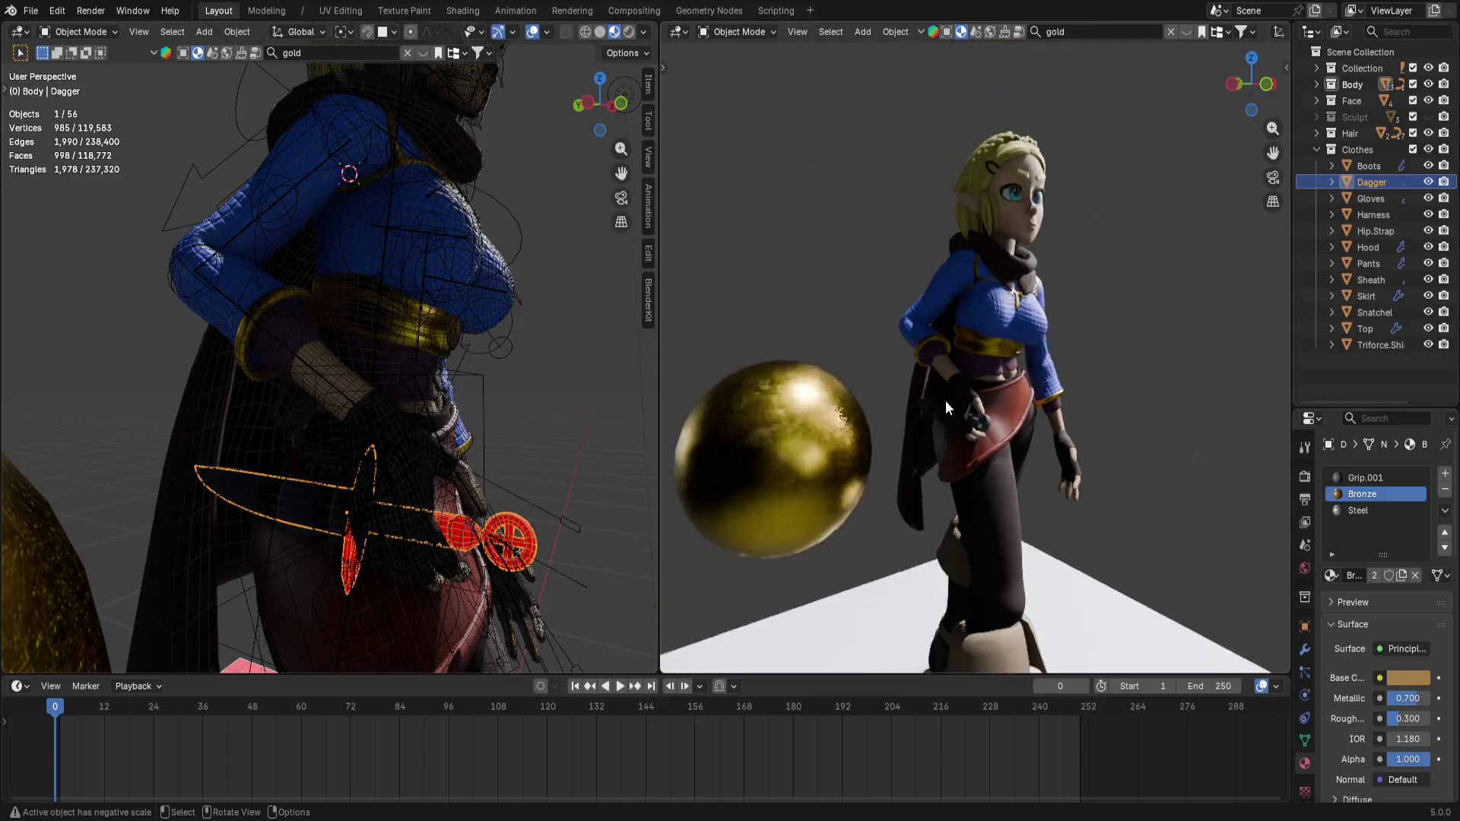
middle_click_drag(946, 400, 938, 317)
scroll(1029, 400, "up", 7)
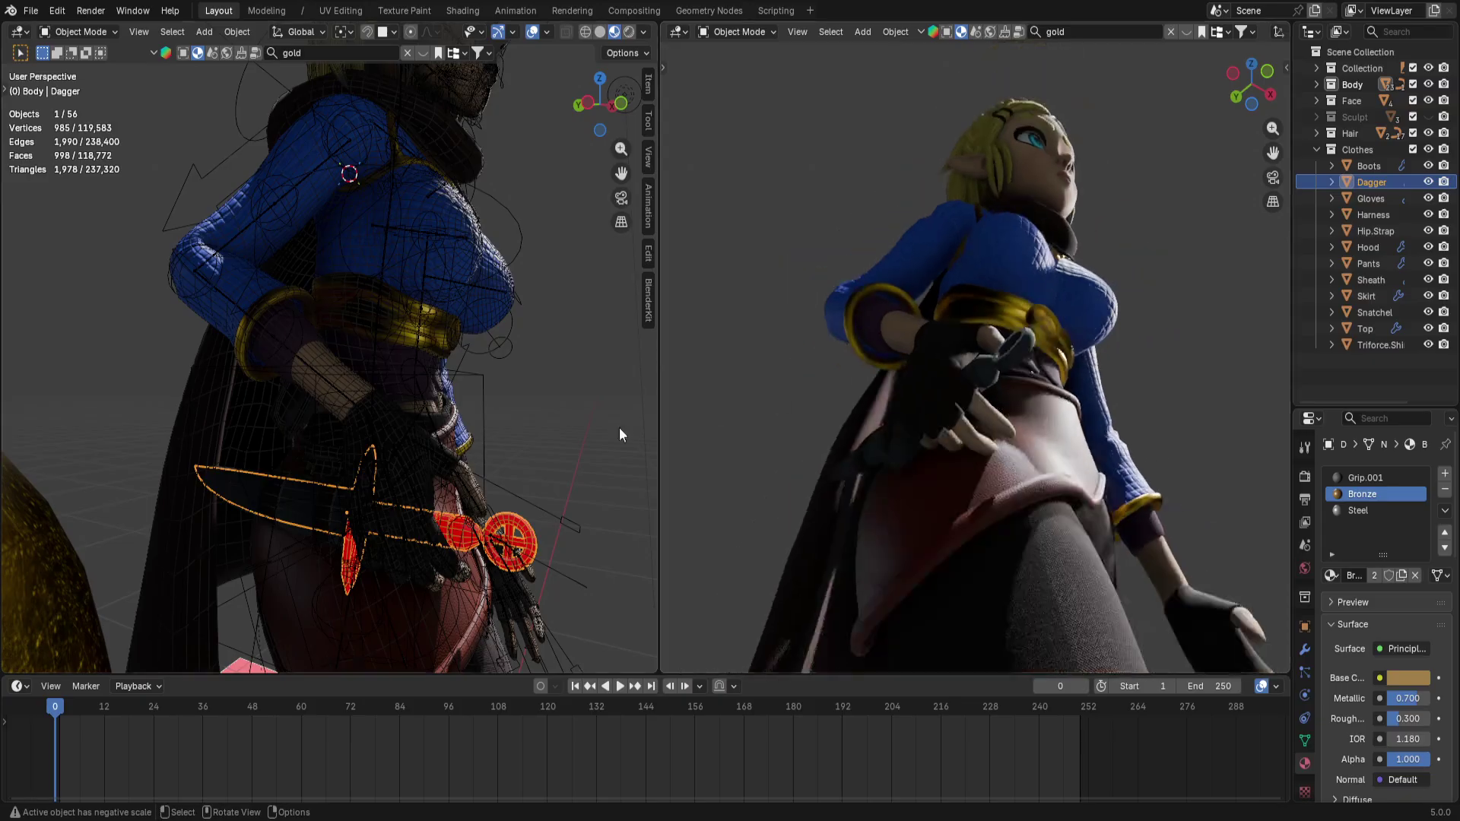
scroll(619, 427, "up", 5)
middle_click_drag(619, 427, 395, 445)
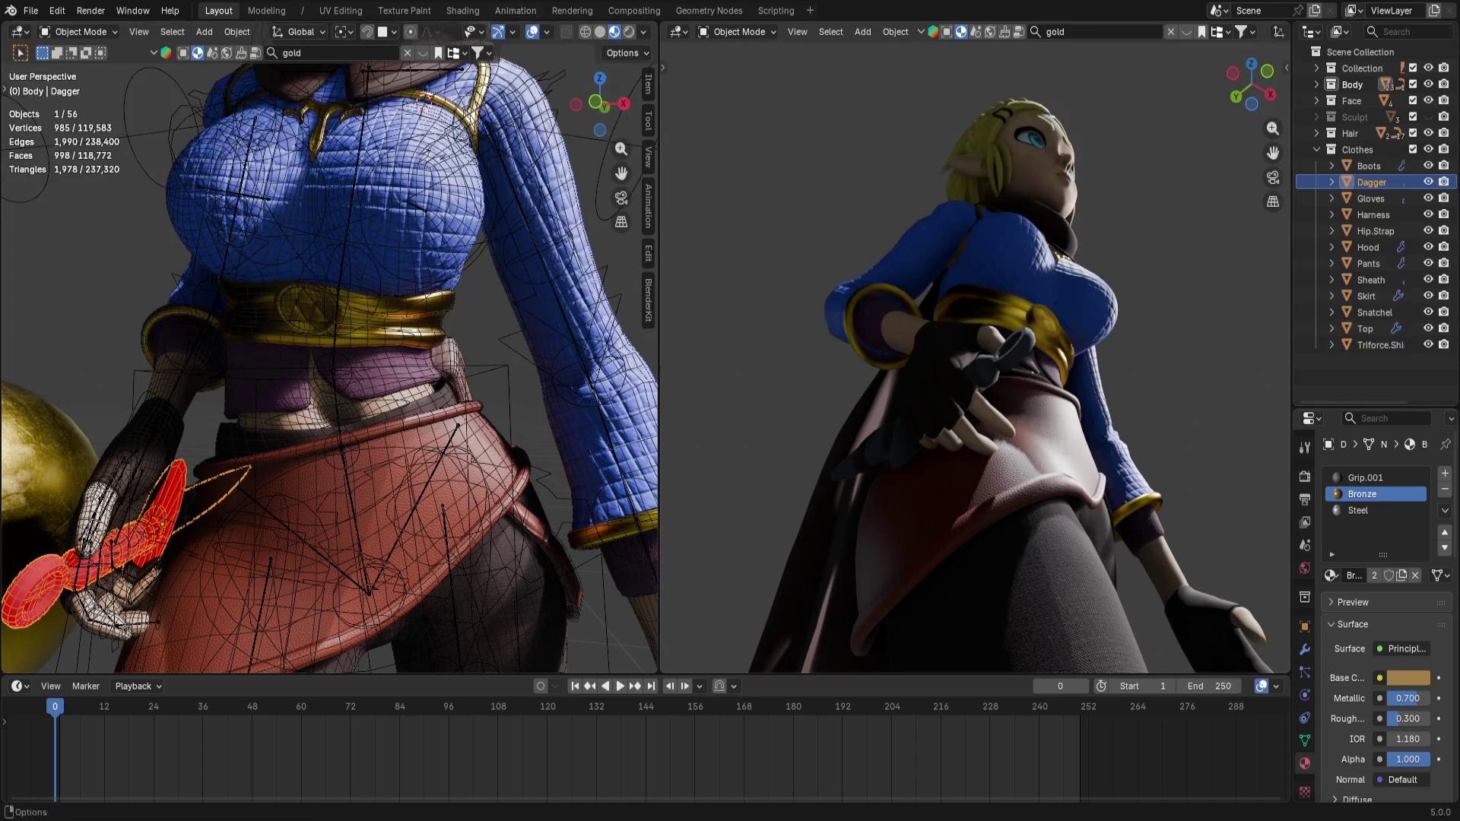
Switch to the Shading workspace and select the Top mesh at its gold cuff to show the Gold scratched metal nodes
left_click(463, 10)
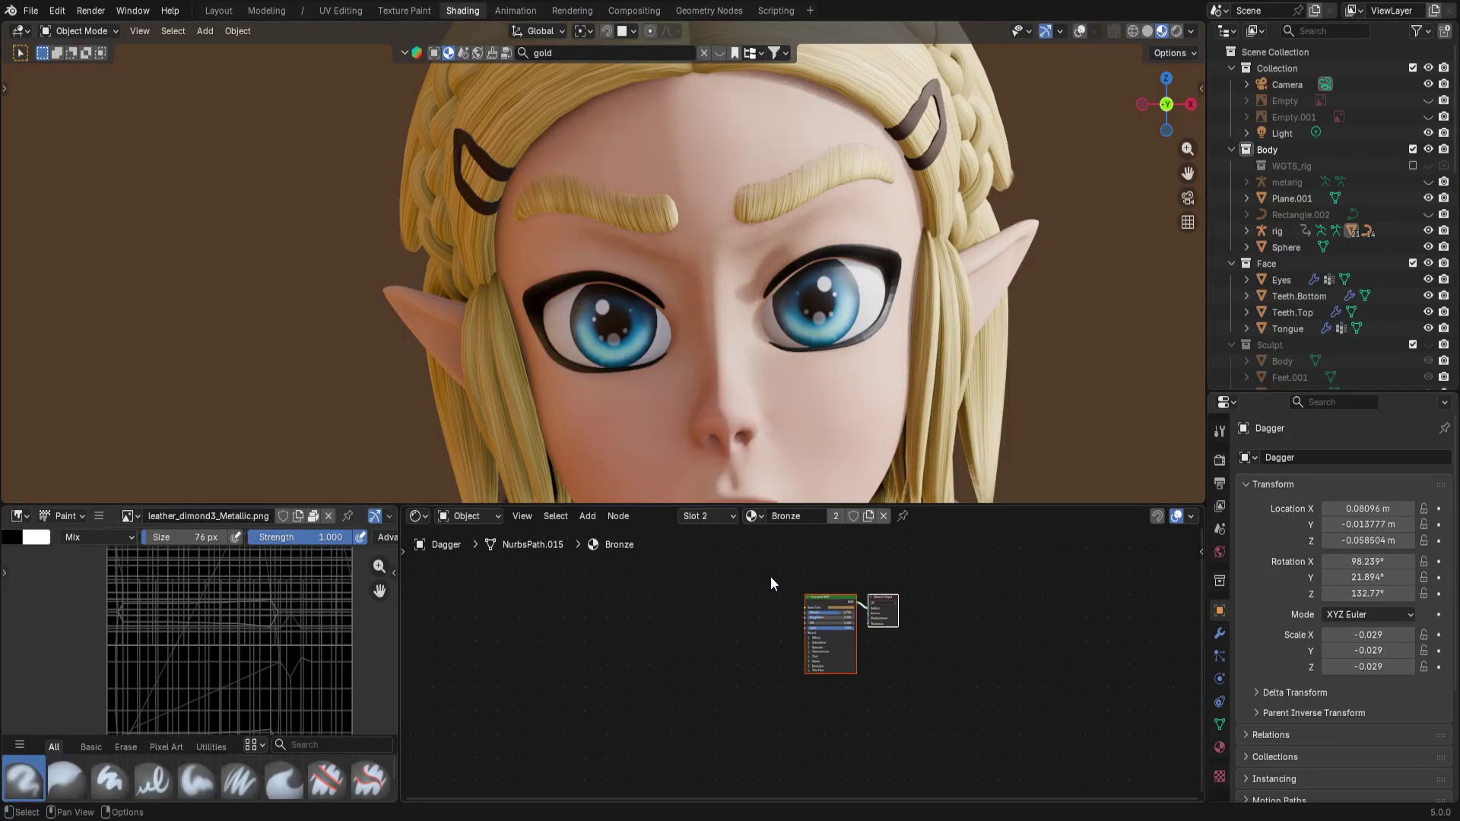
left_click(823, 601)
scroll(707, 441, "down", 5)
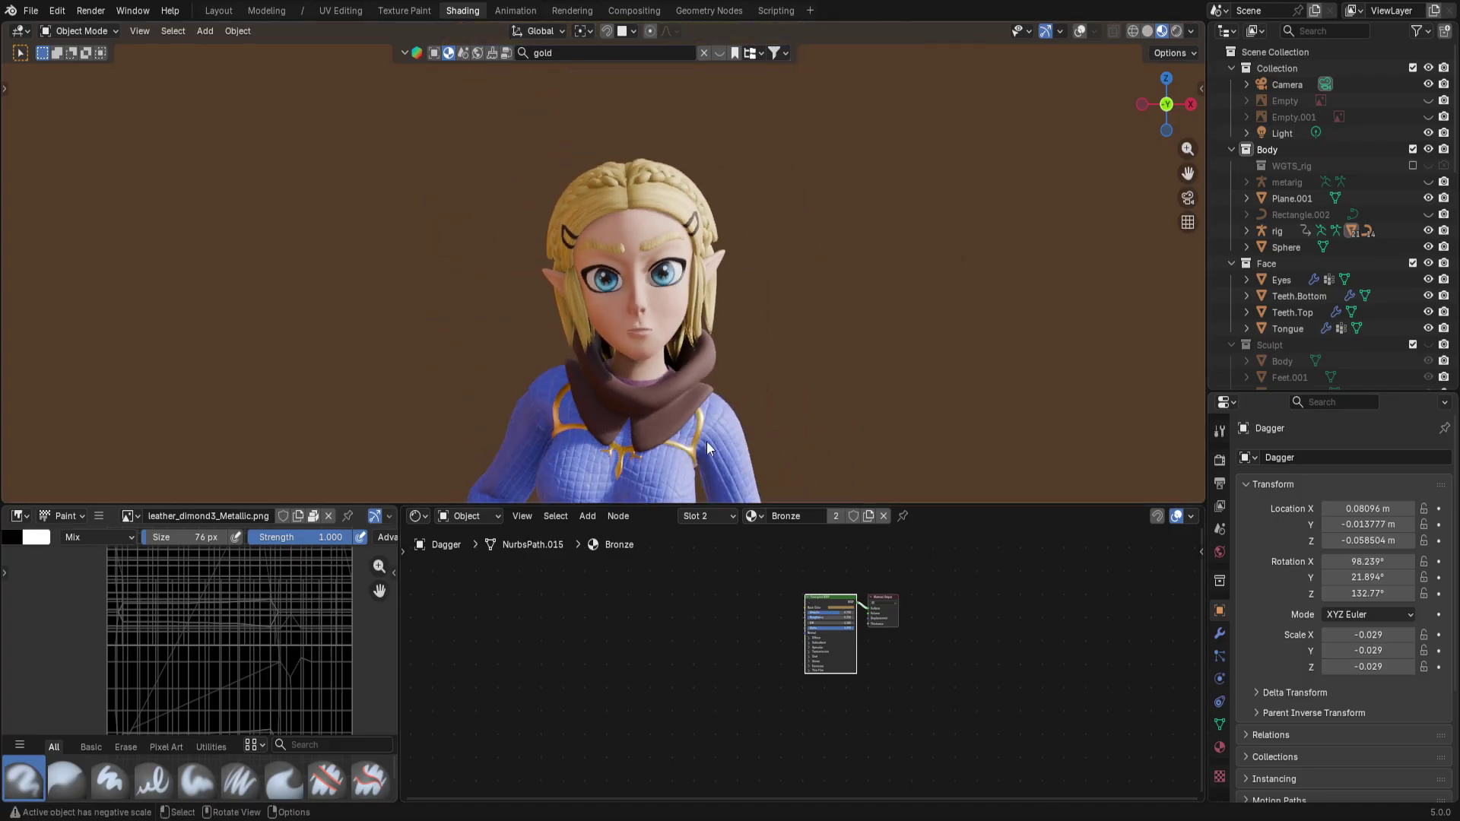
scroll(635, 417, "up", 7)
scroll(636, 418, "up", 1)
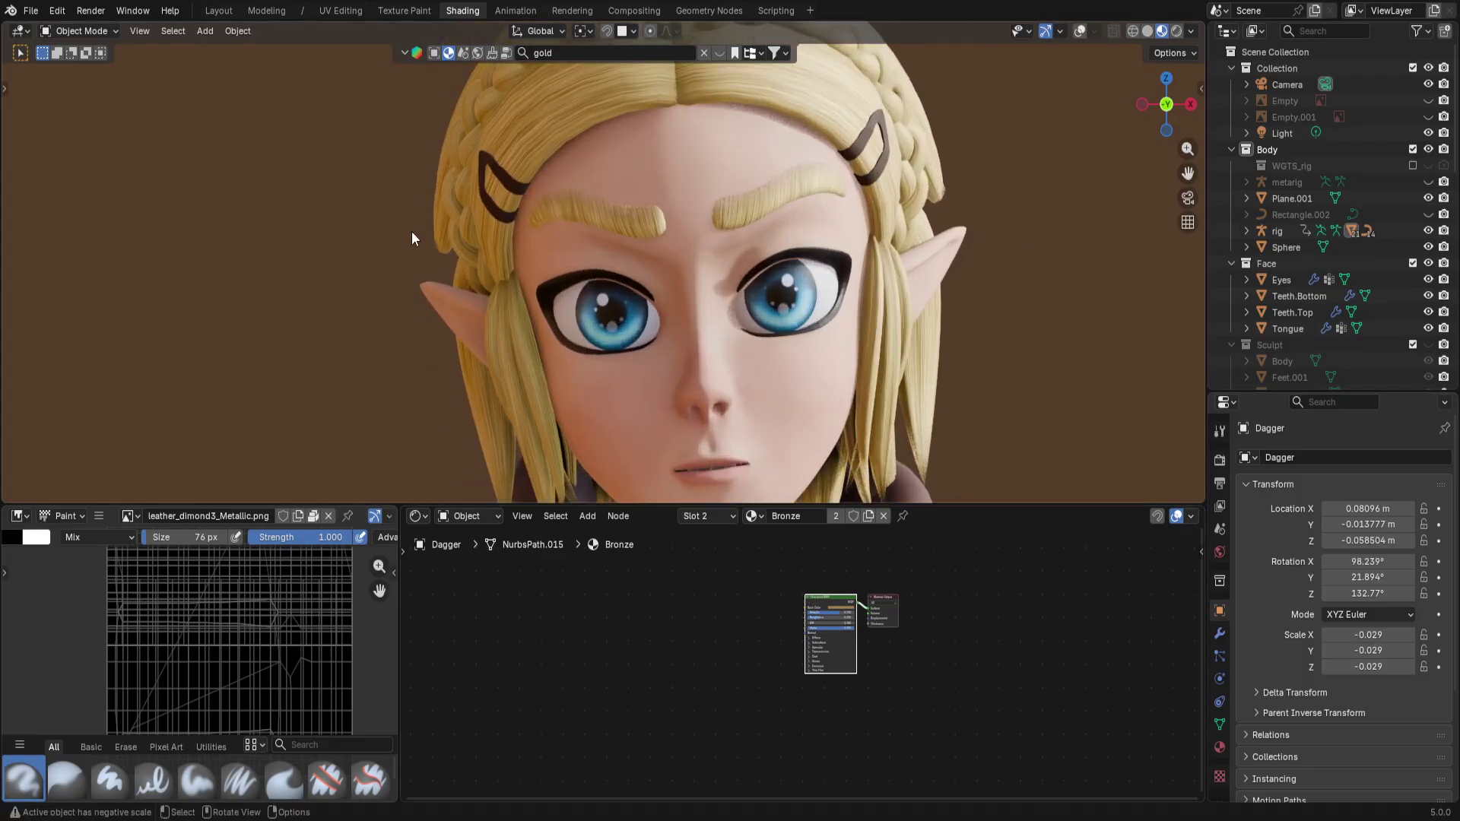
middle_click_drag(445, 252, 339, 258, "shift")
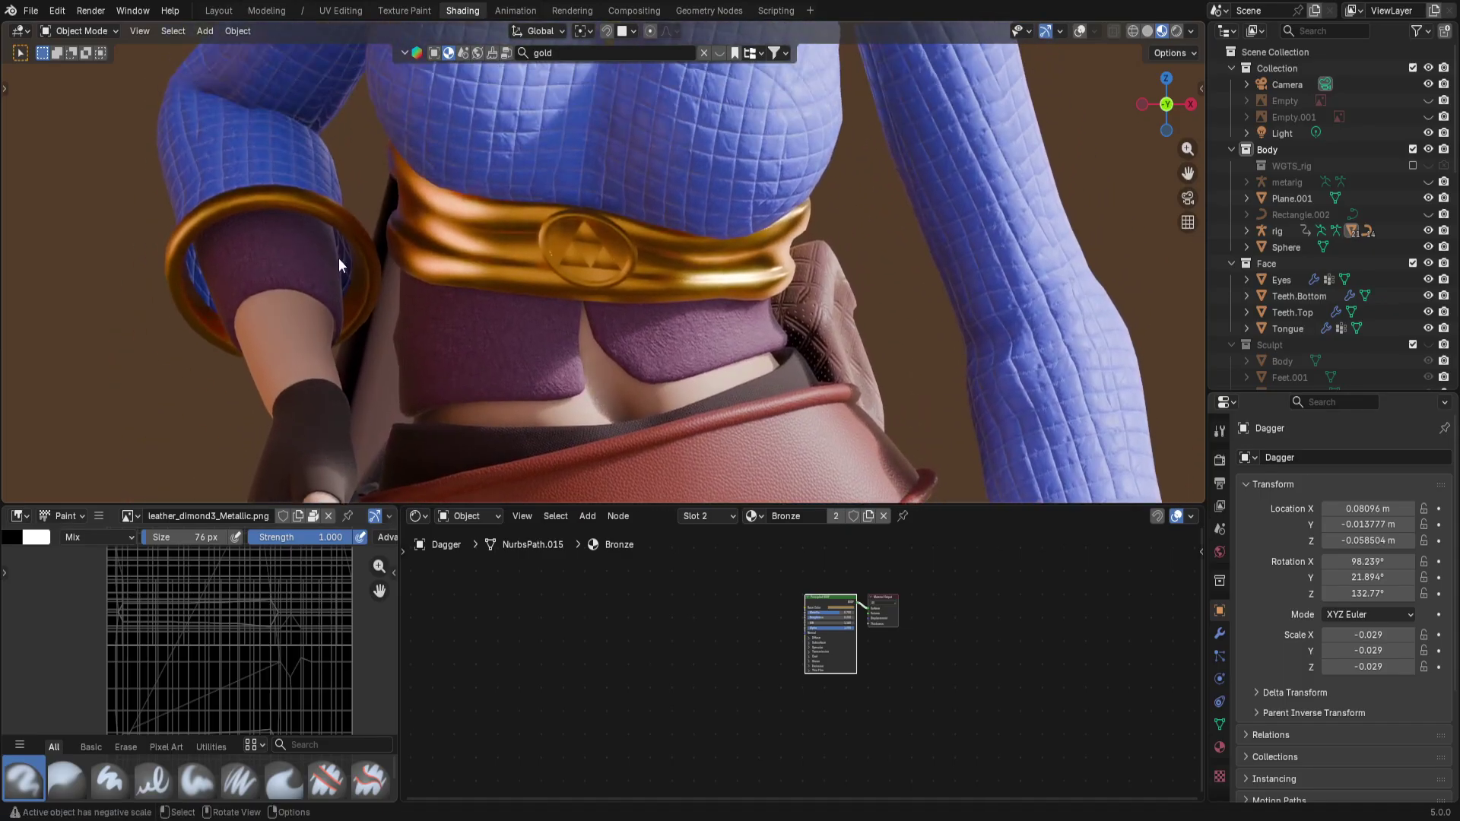
left_click(327, 208)
Find the Mapping frame in the Gold scratched metal node tree and select the base colour texture node to show gold_basecolor.jpg in the image editor
scroll(608, 674, "down", 3)
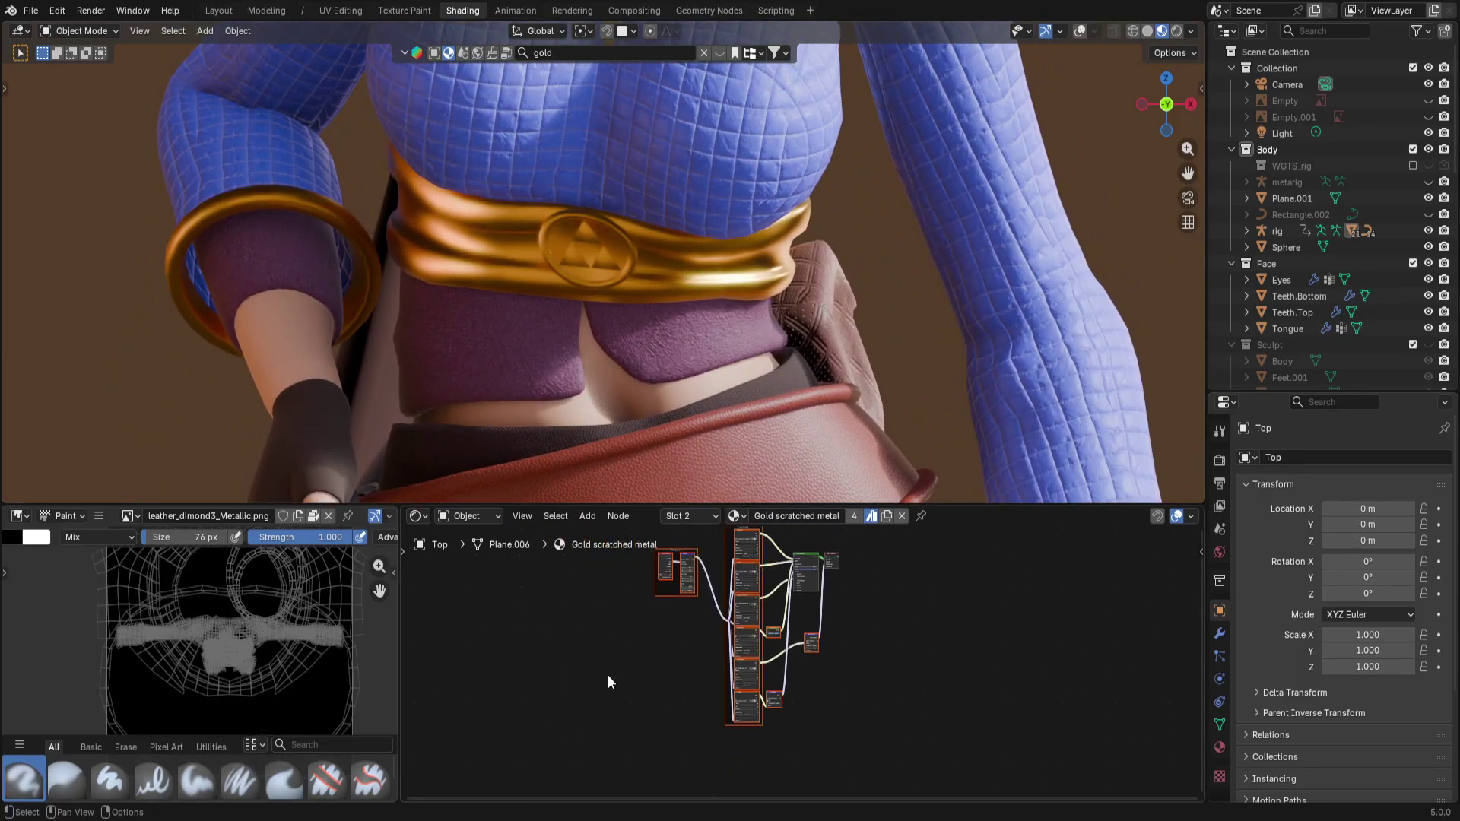
scroll(609, 672, "up", 2)
scroll(609, 672, "up", 8)
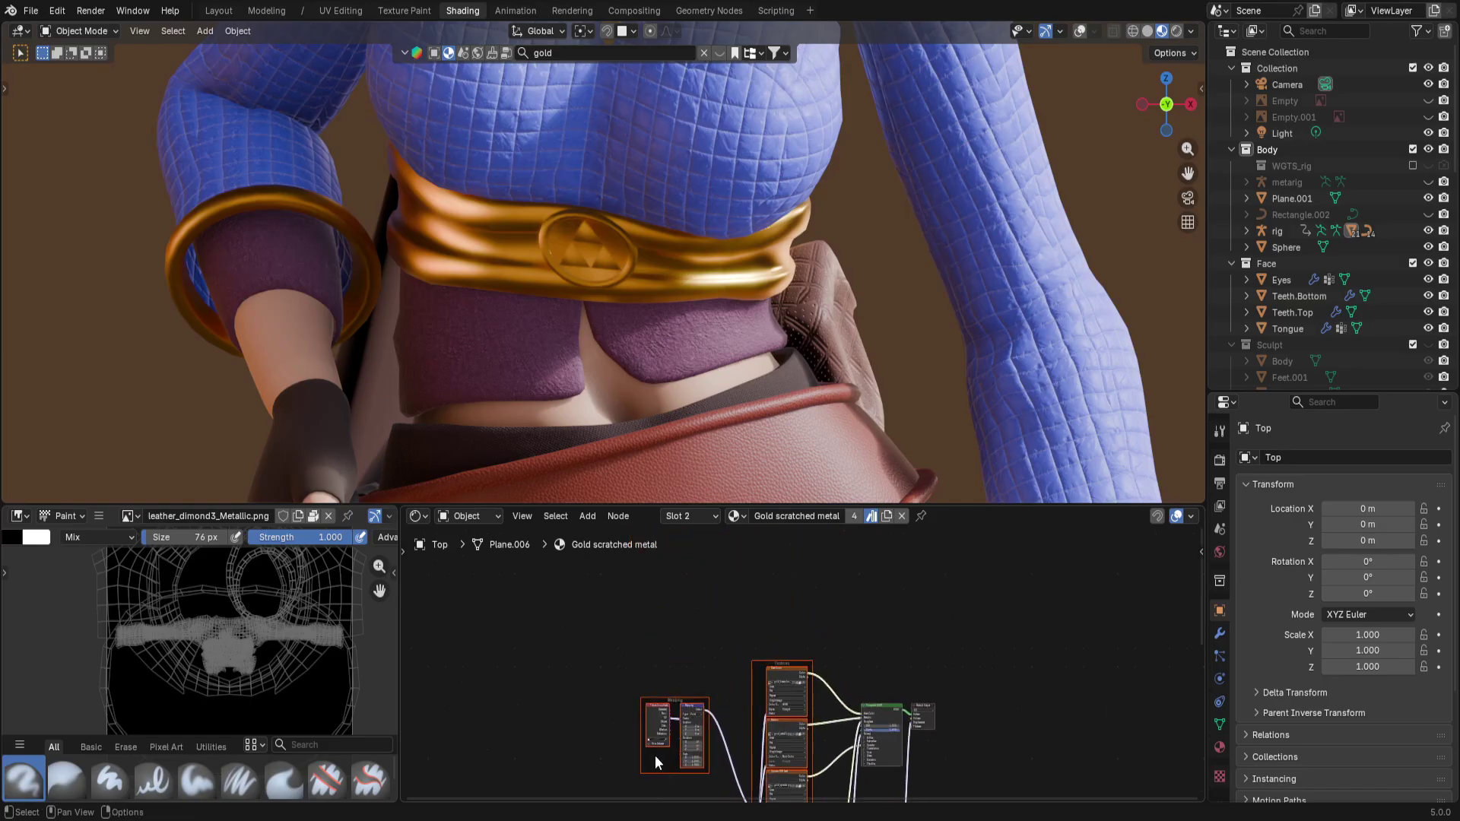
middle_click_drag(587, 706, 763, 752)
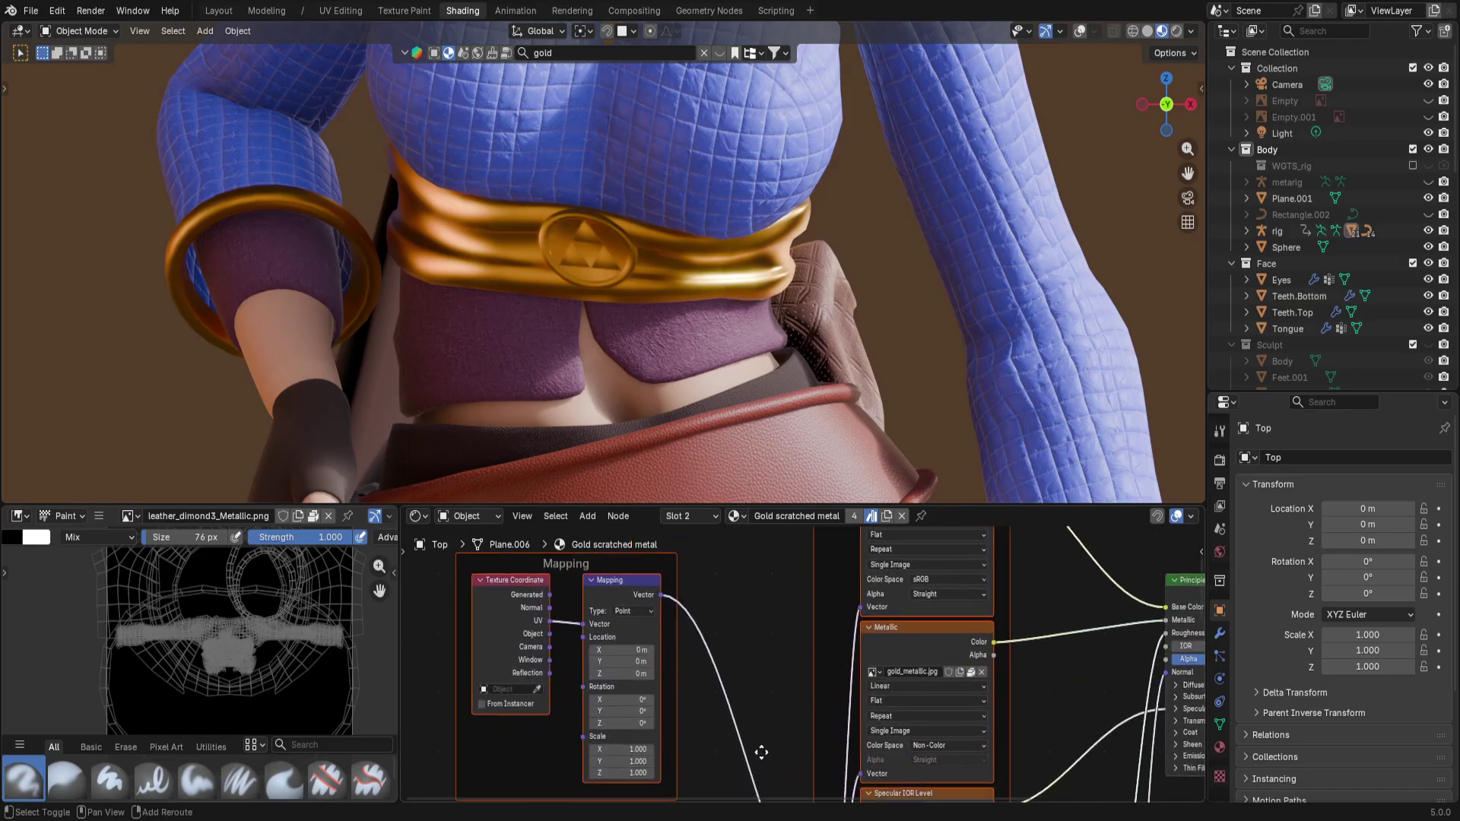
scroll(681, 700, "up", 2)
scroll(676, 697, "down", 6)
left_click(620, 591)
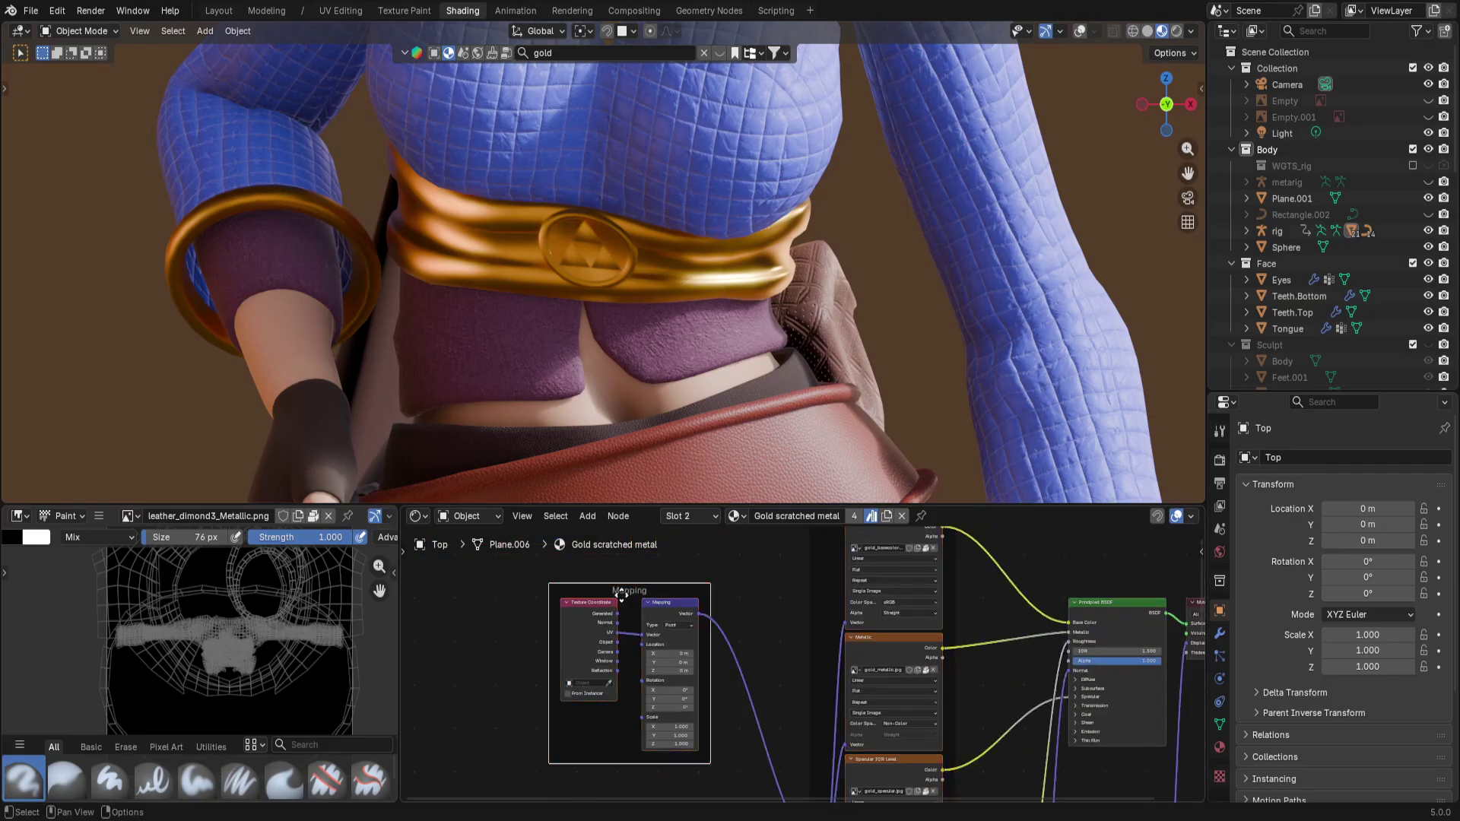
left_click(897, 590)
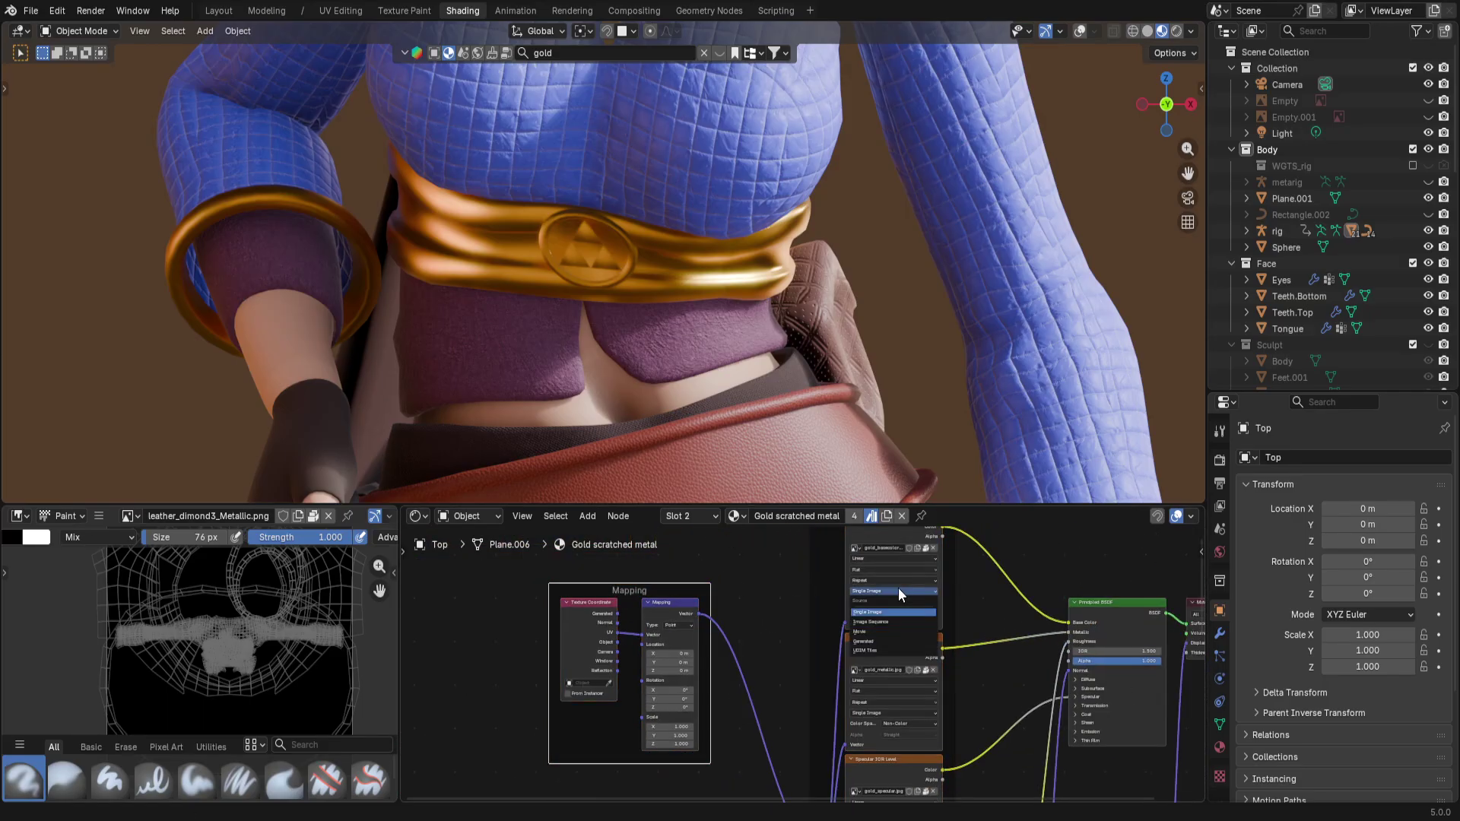
left_click(860, 532)
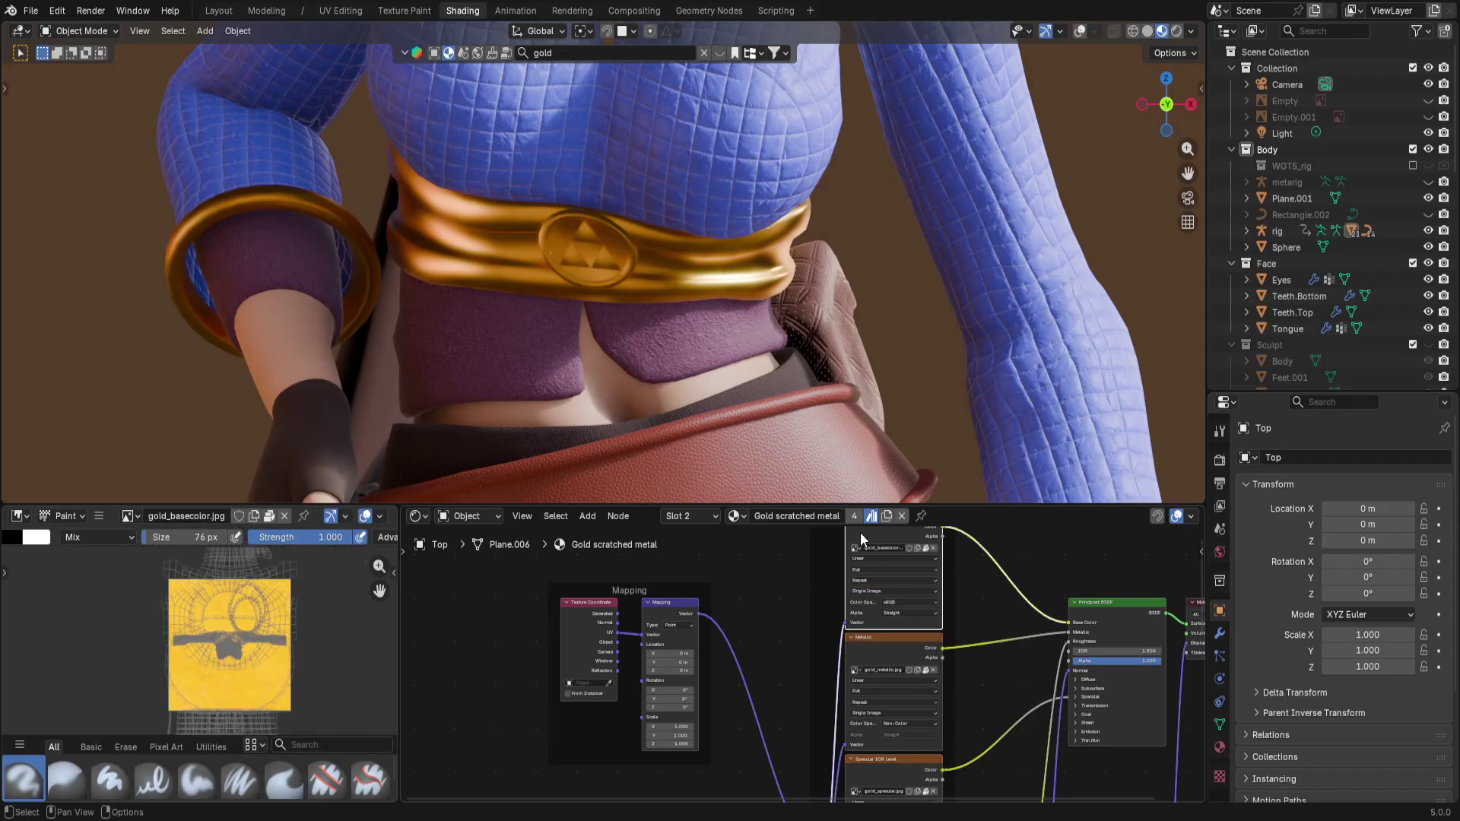
left_click(626, 596)
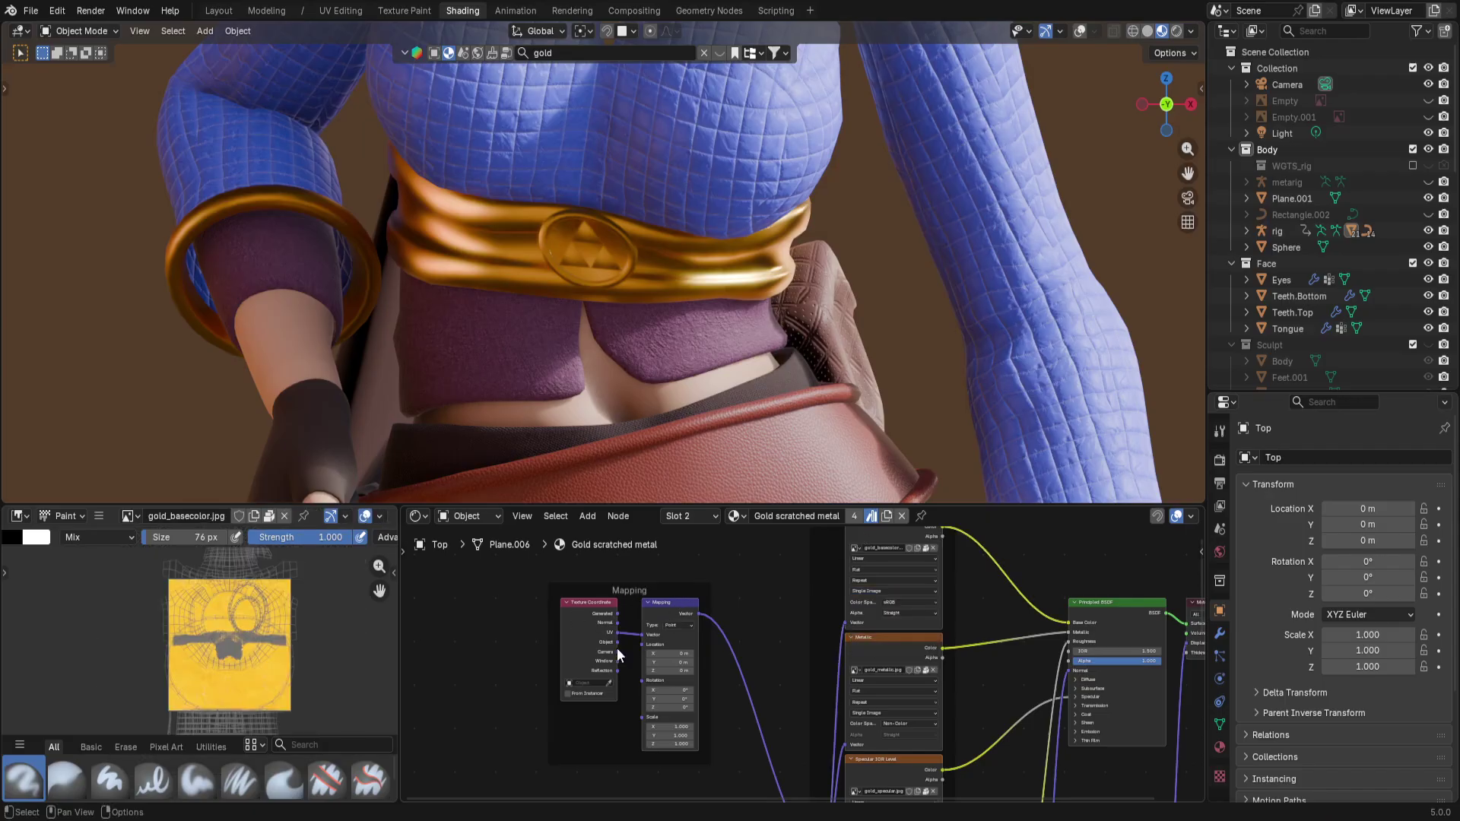
Examine how the Top mesh's UV layout sits over and beyond the gold_basecolor.jpg image
scroll(245, 647, "up", 6)
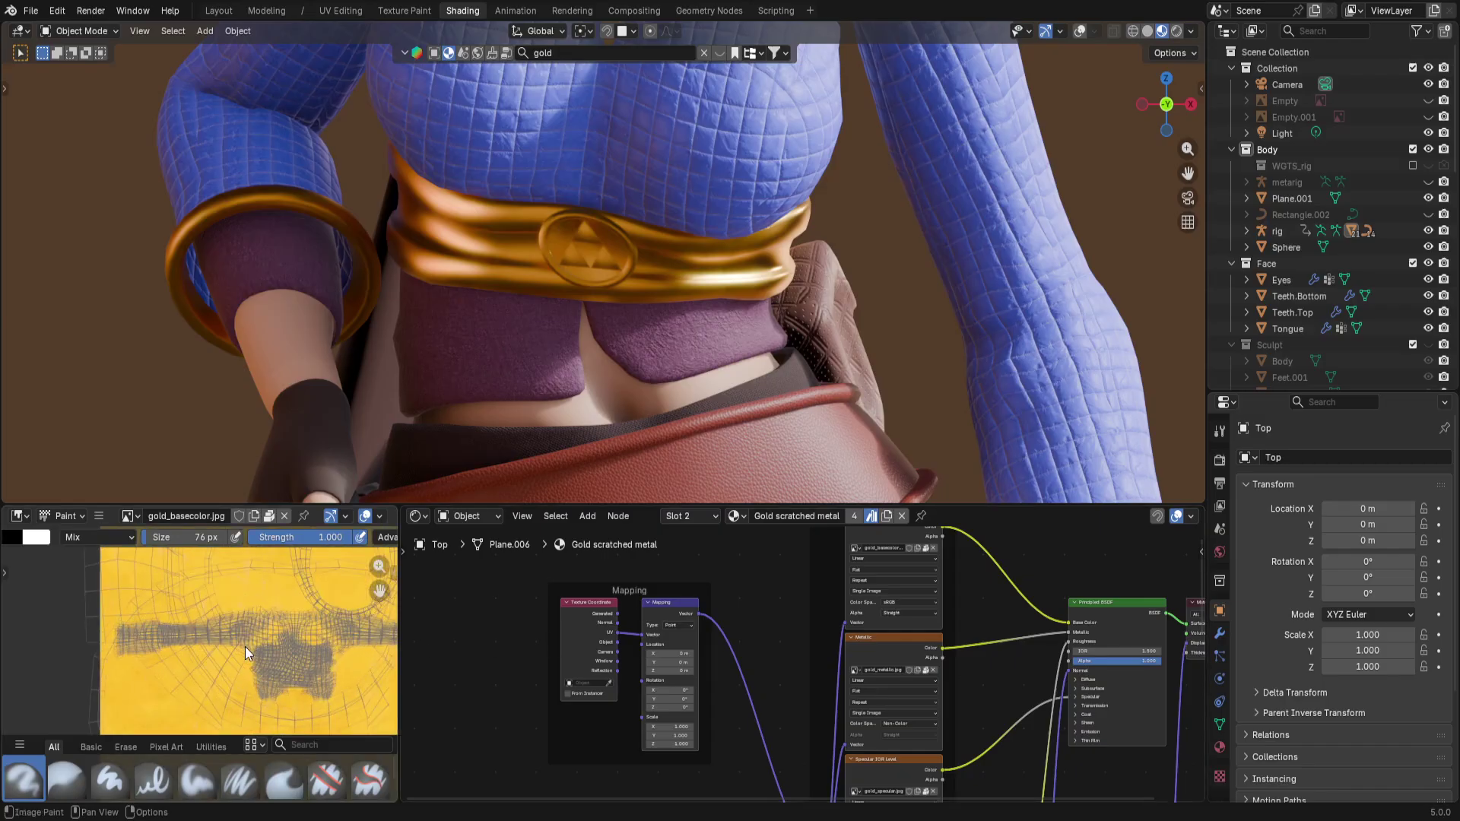
scroll(245, 646, "down", 7)
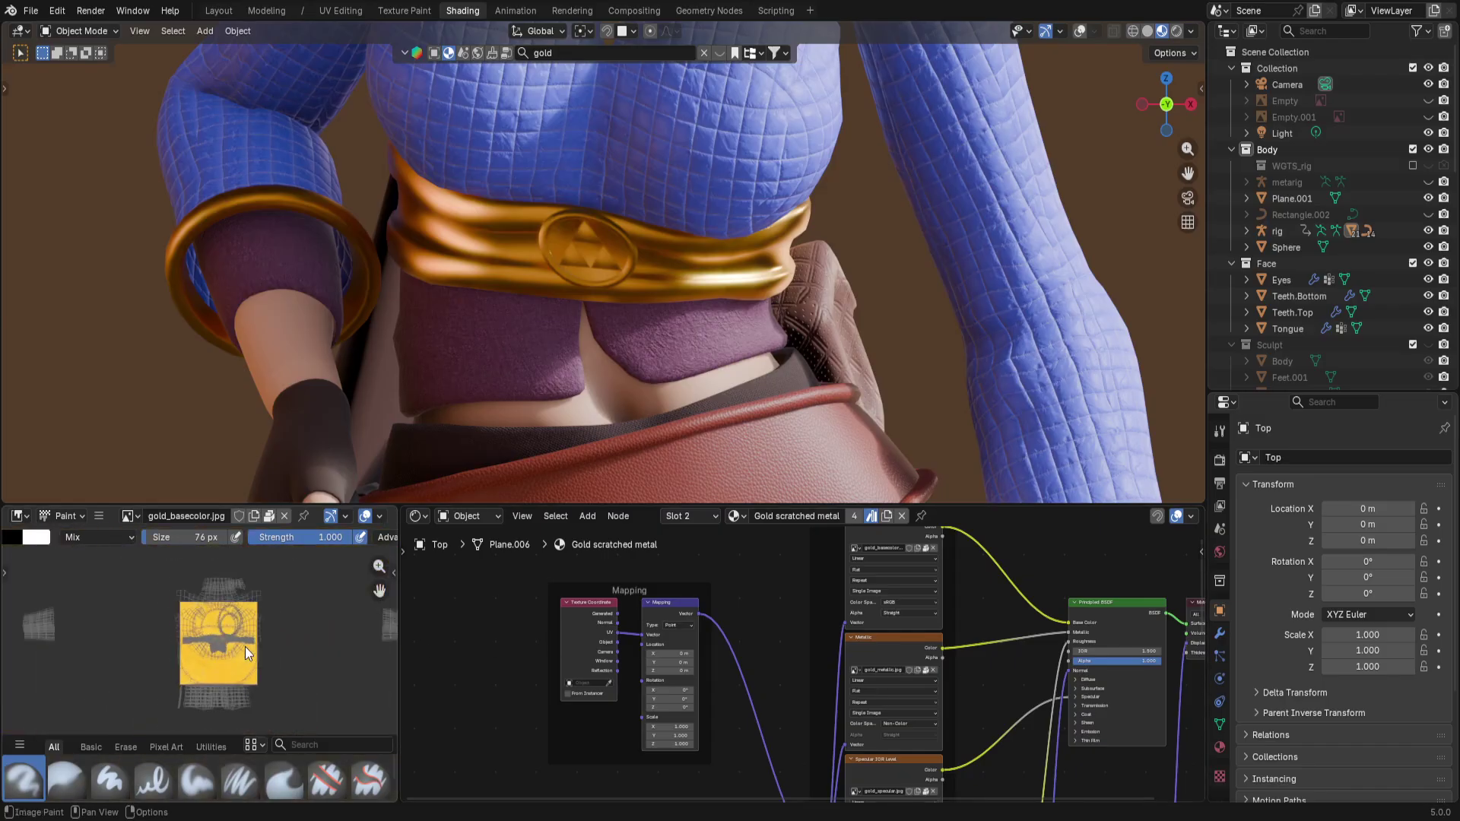
scroll(245, 647, "up", 2)
scroll(244, 646, "down", 3)
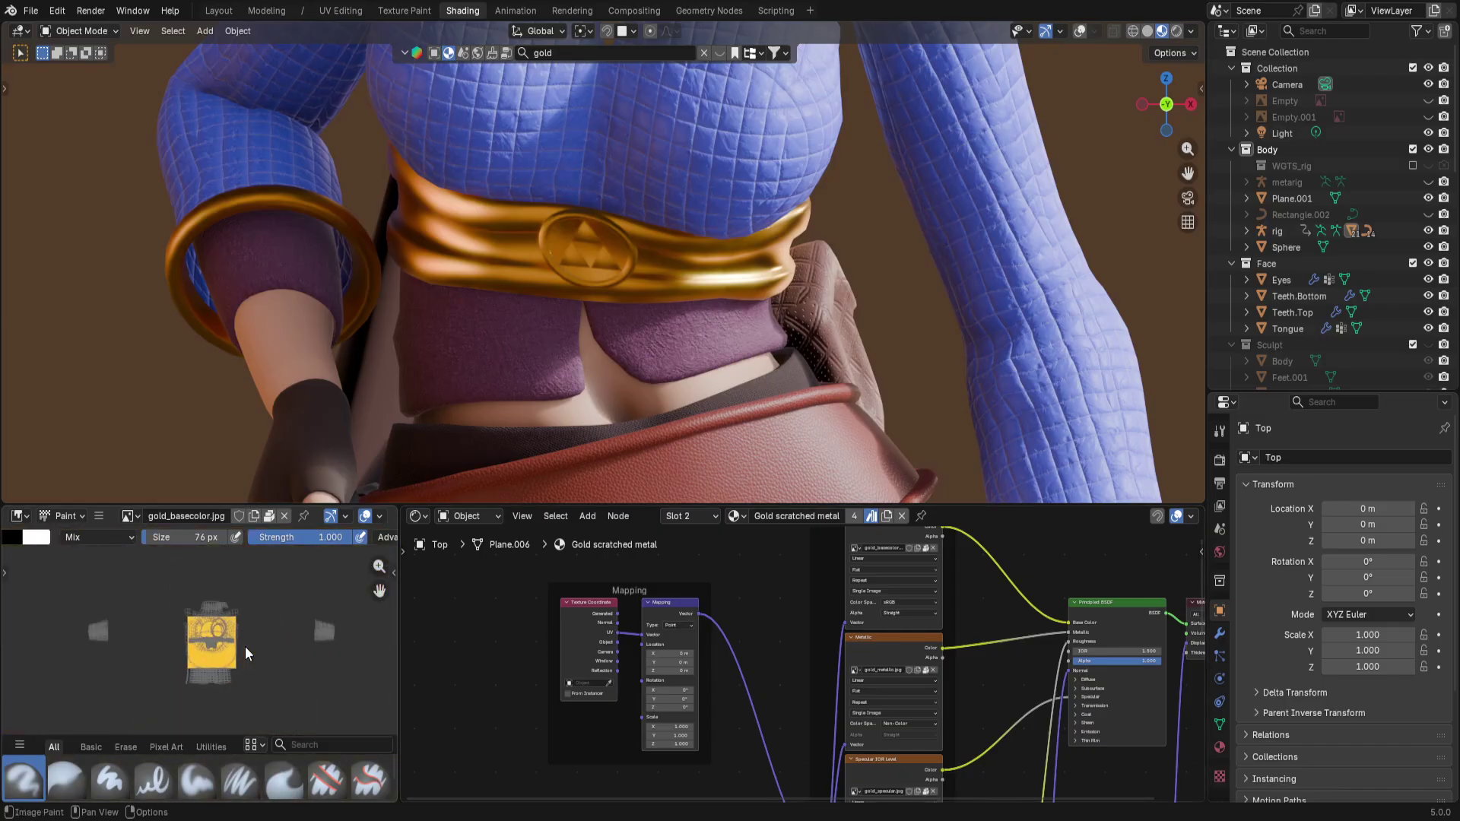
scroll(245, 646, "up", 1)
scroll(245, 647, "up", 2)
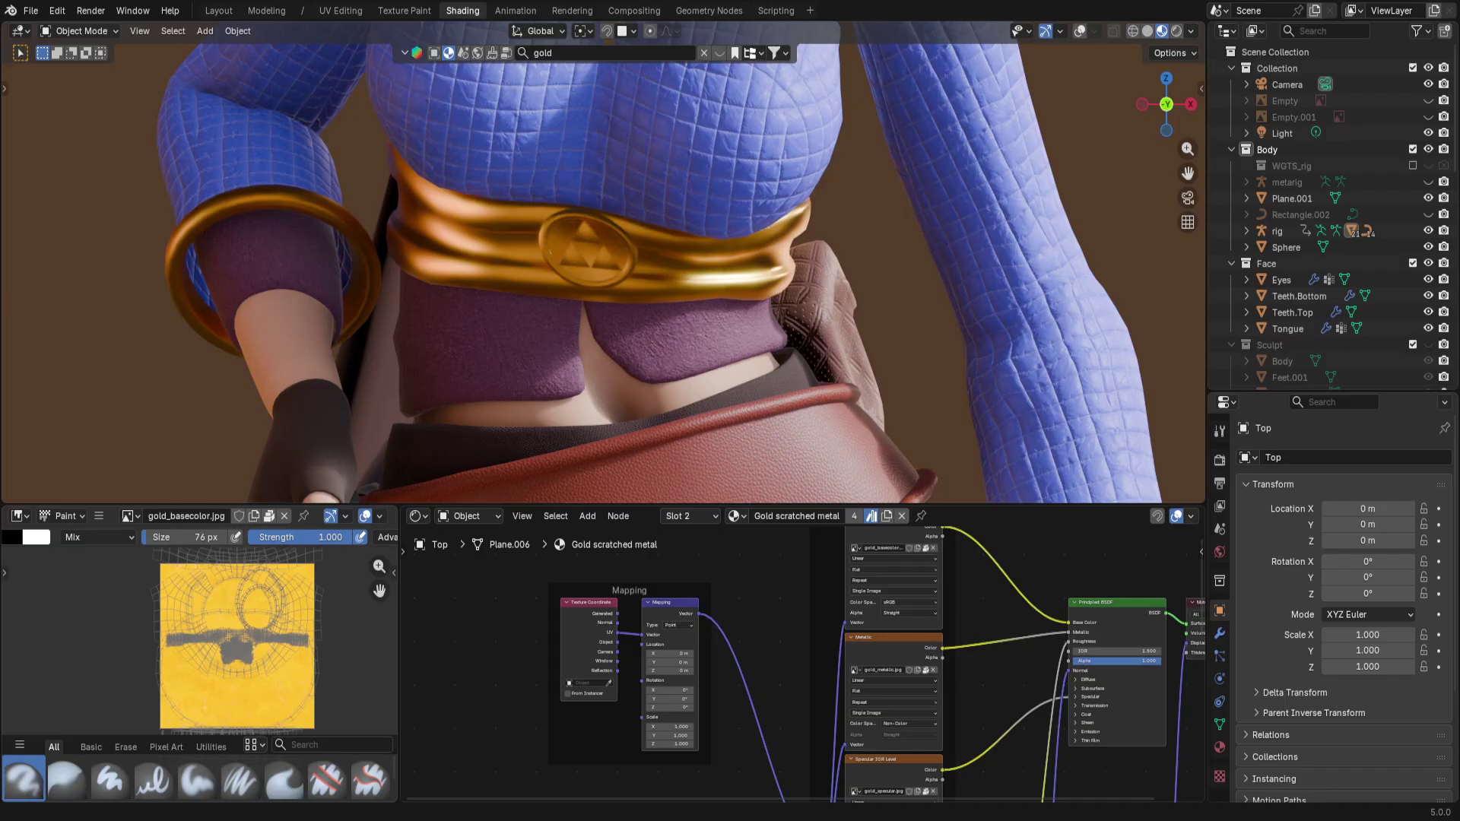
scroll(803, 666, "down", 2)
scroll(825, 673, "up", 1)
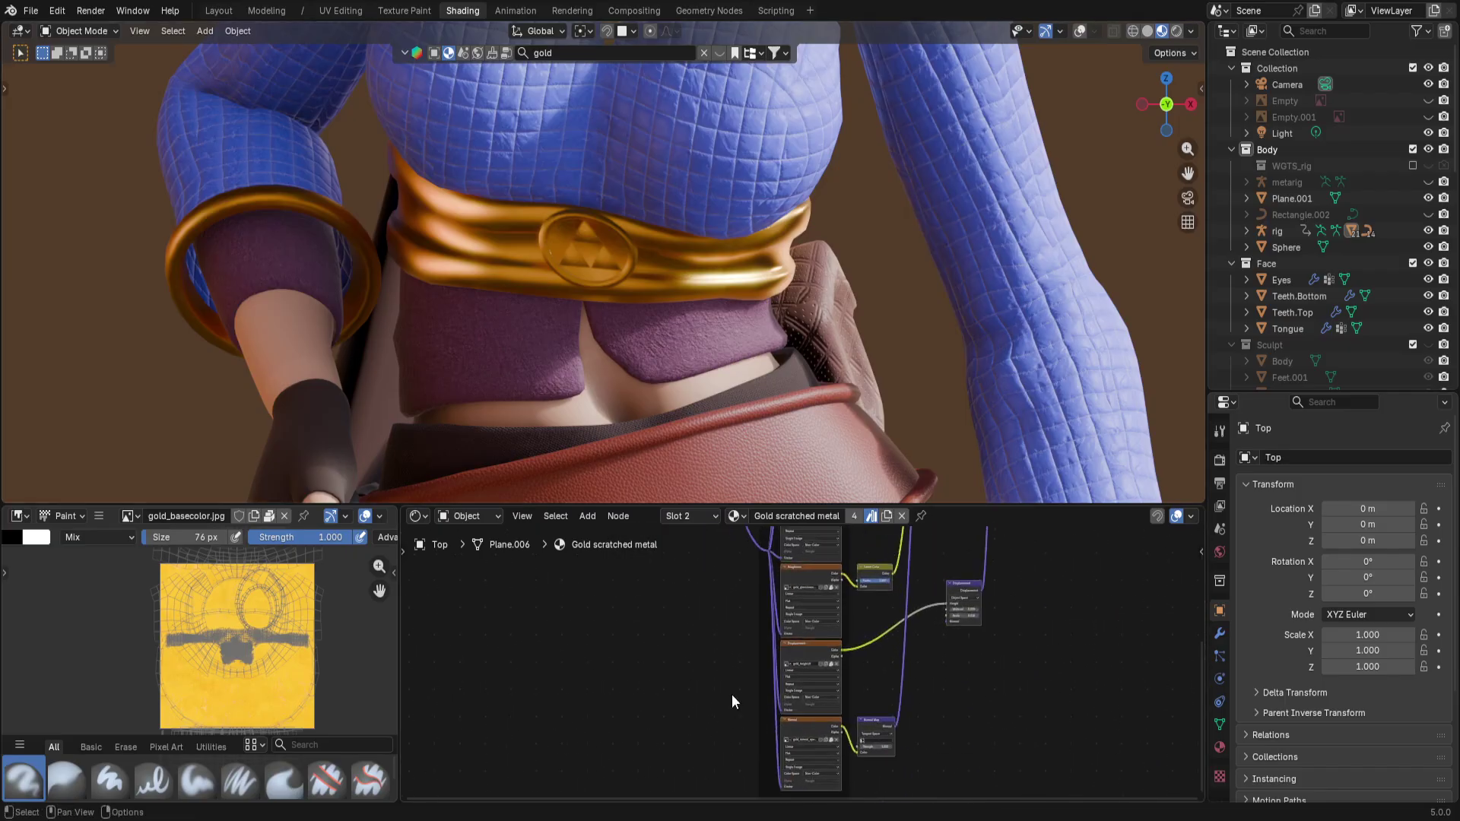
Examine the Roughness, Invert Color and Displacement nodes and the shared vector links of the Gold scratched metal material
scroll(732, 695, "up", 6)
scroll(664, 590, "up", 8, "shift")
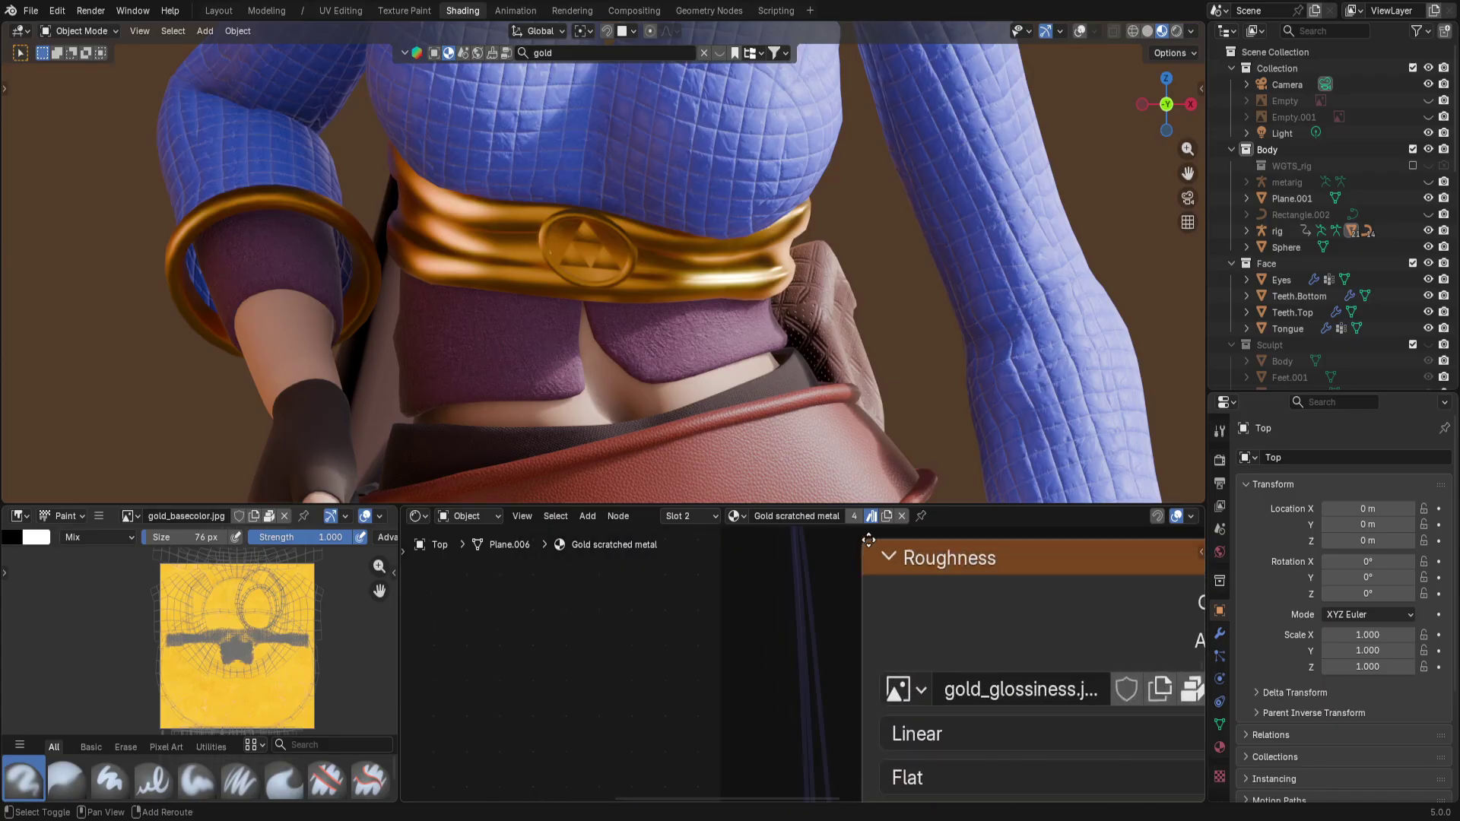
scroll(788, 621, "down", 2)
scroll(788, 621, "down", 4)
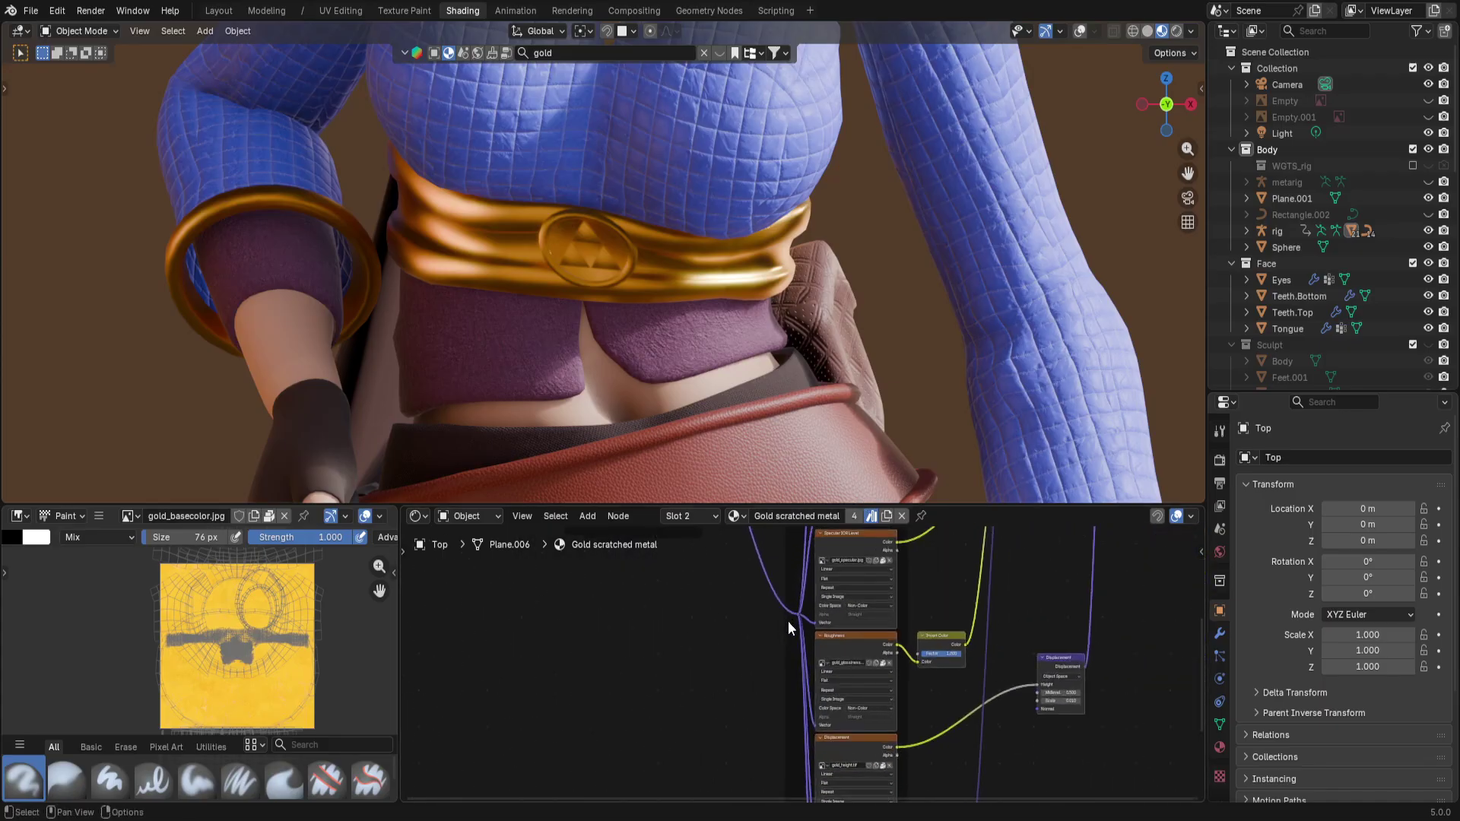
scroll(803, 660, "up", 2)
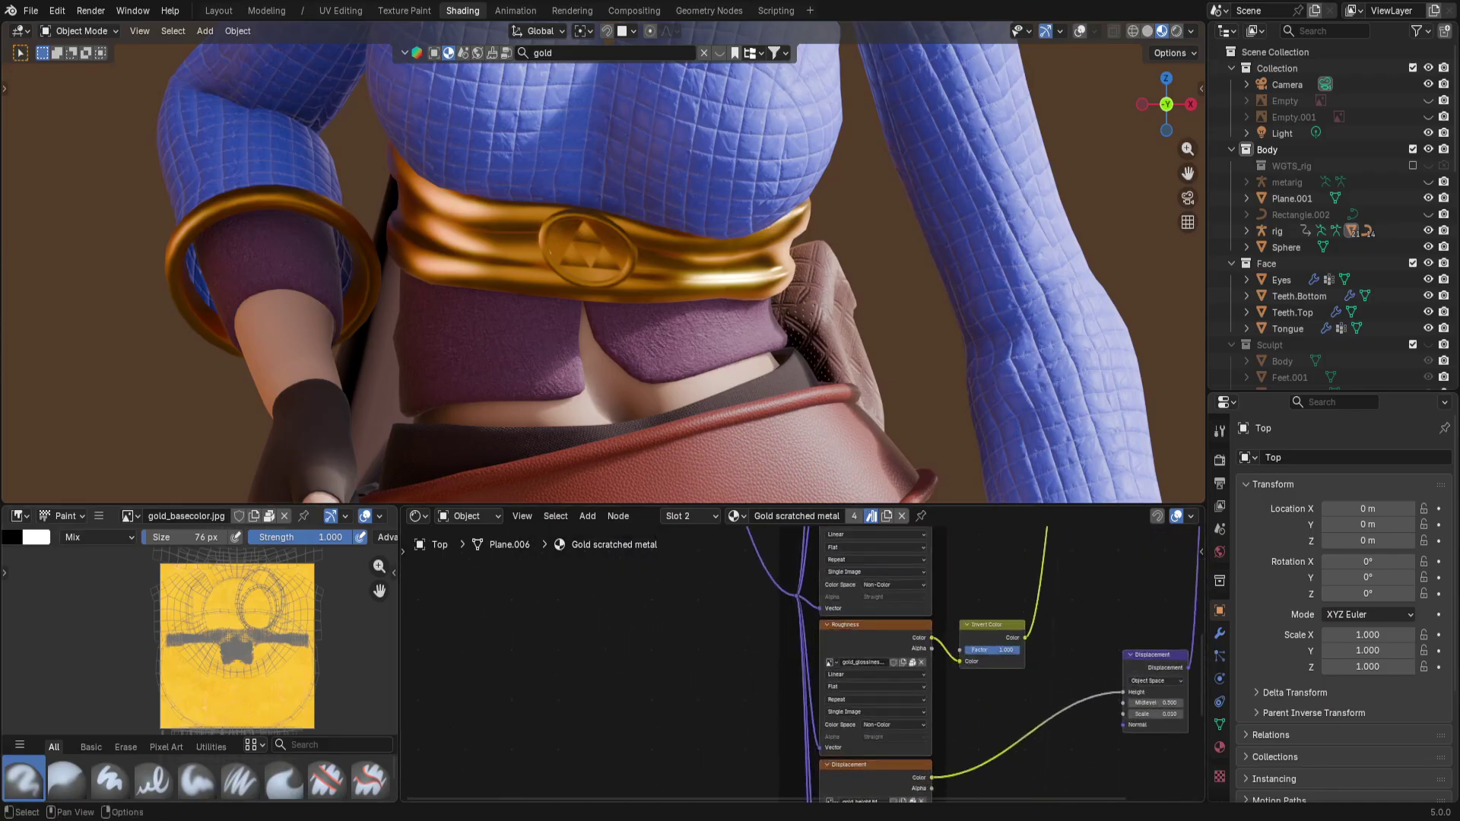
scroll(795, 661, "up", 3)
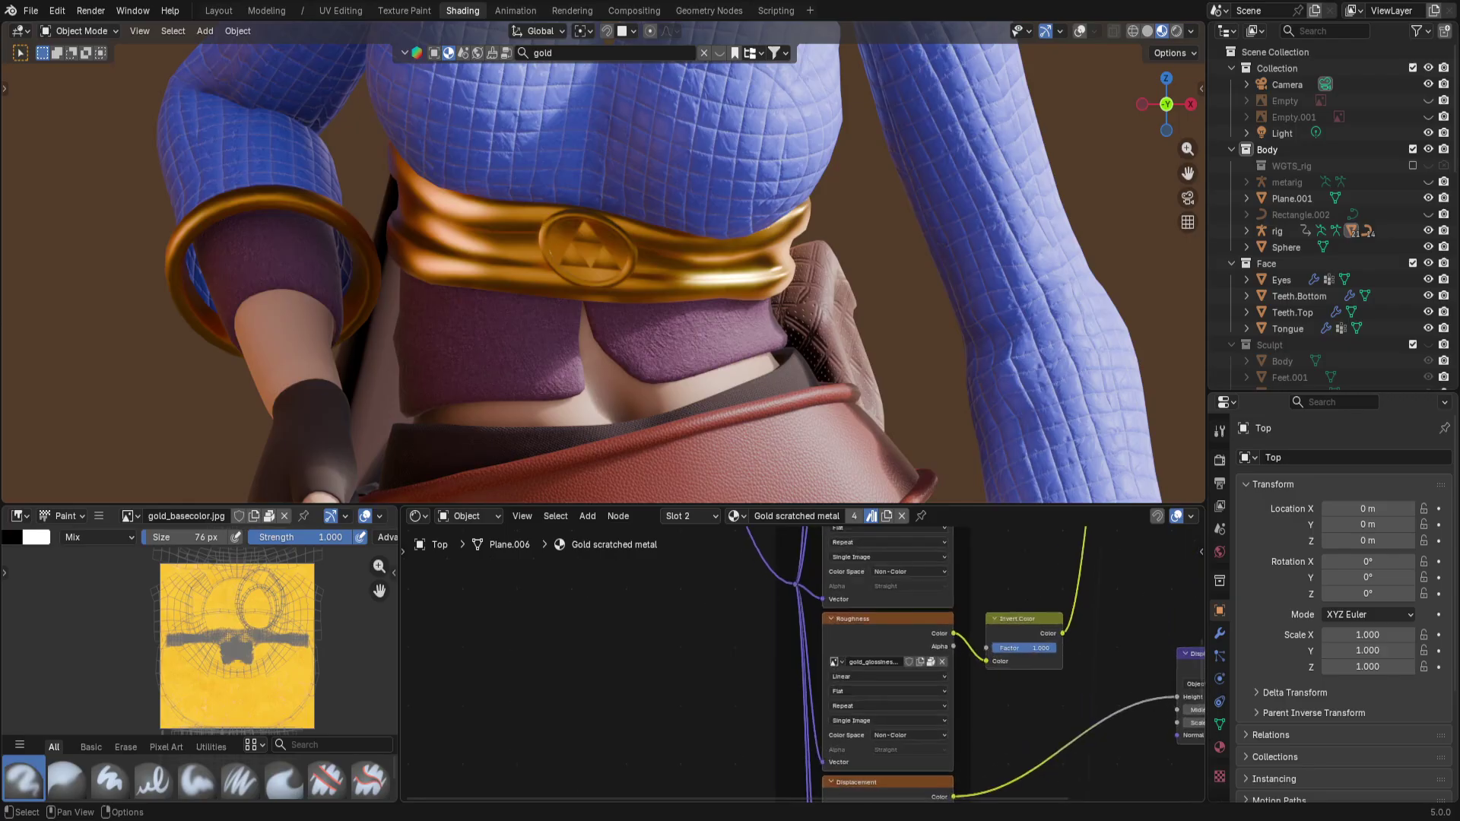
middle_click_drag(713, 621, 639, 679, "shift")
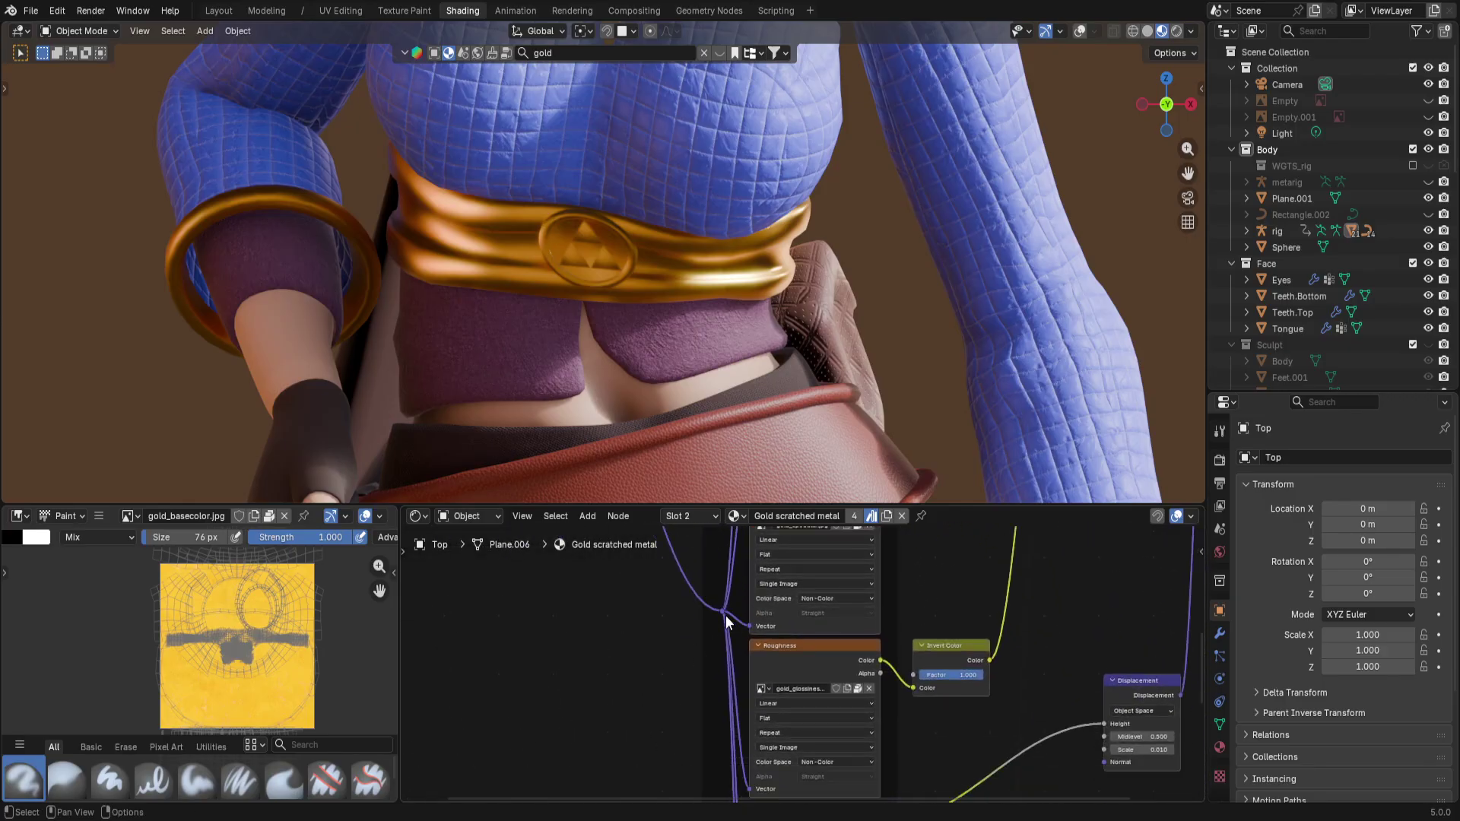
scroll(724, 620, "down", 5)
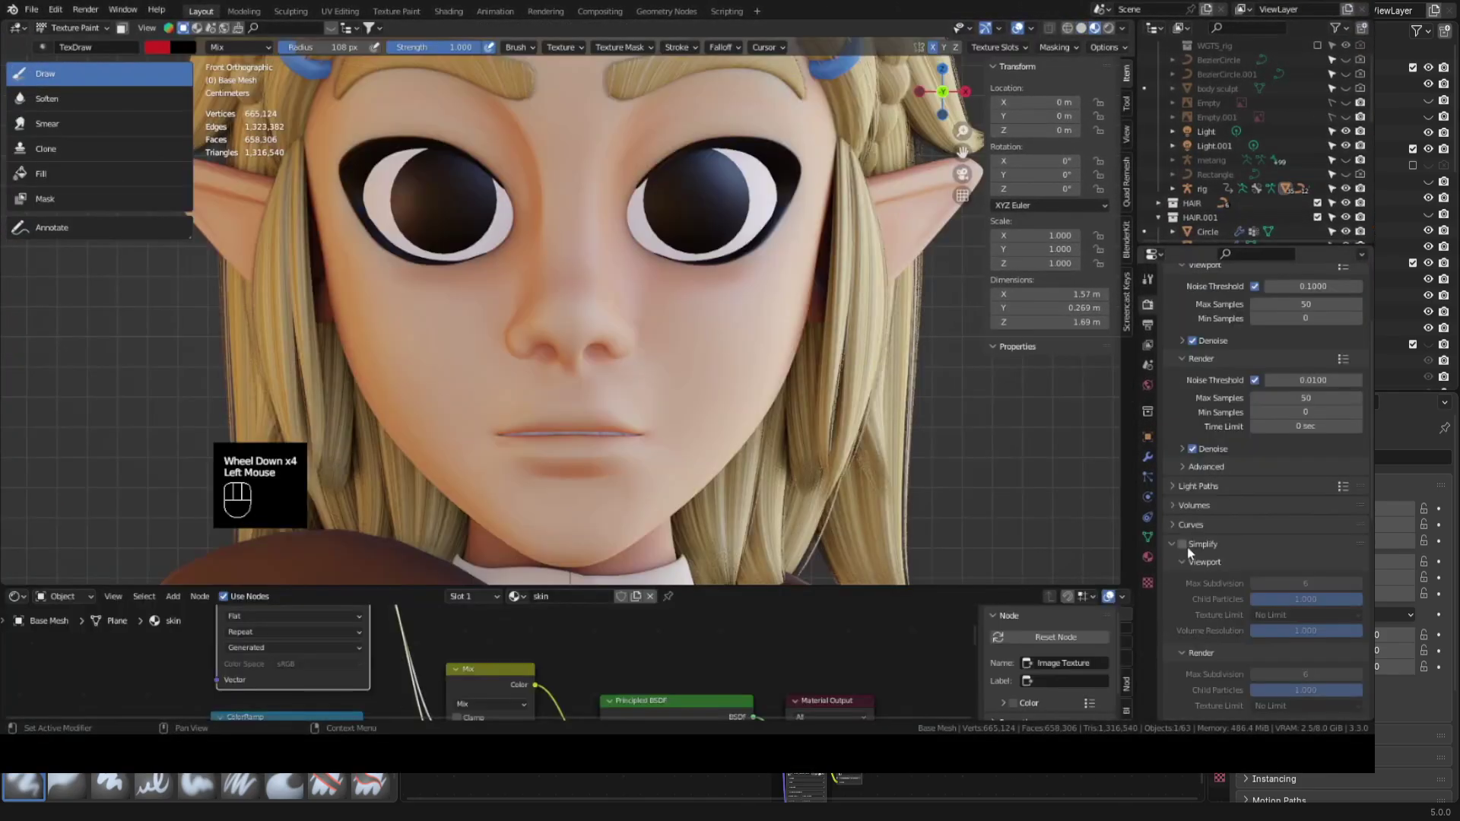
Turn on Simplify in the render settings of the Base Mesh scene
left_click(1182, 544)
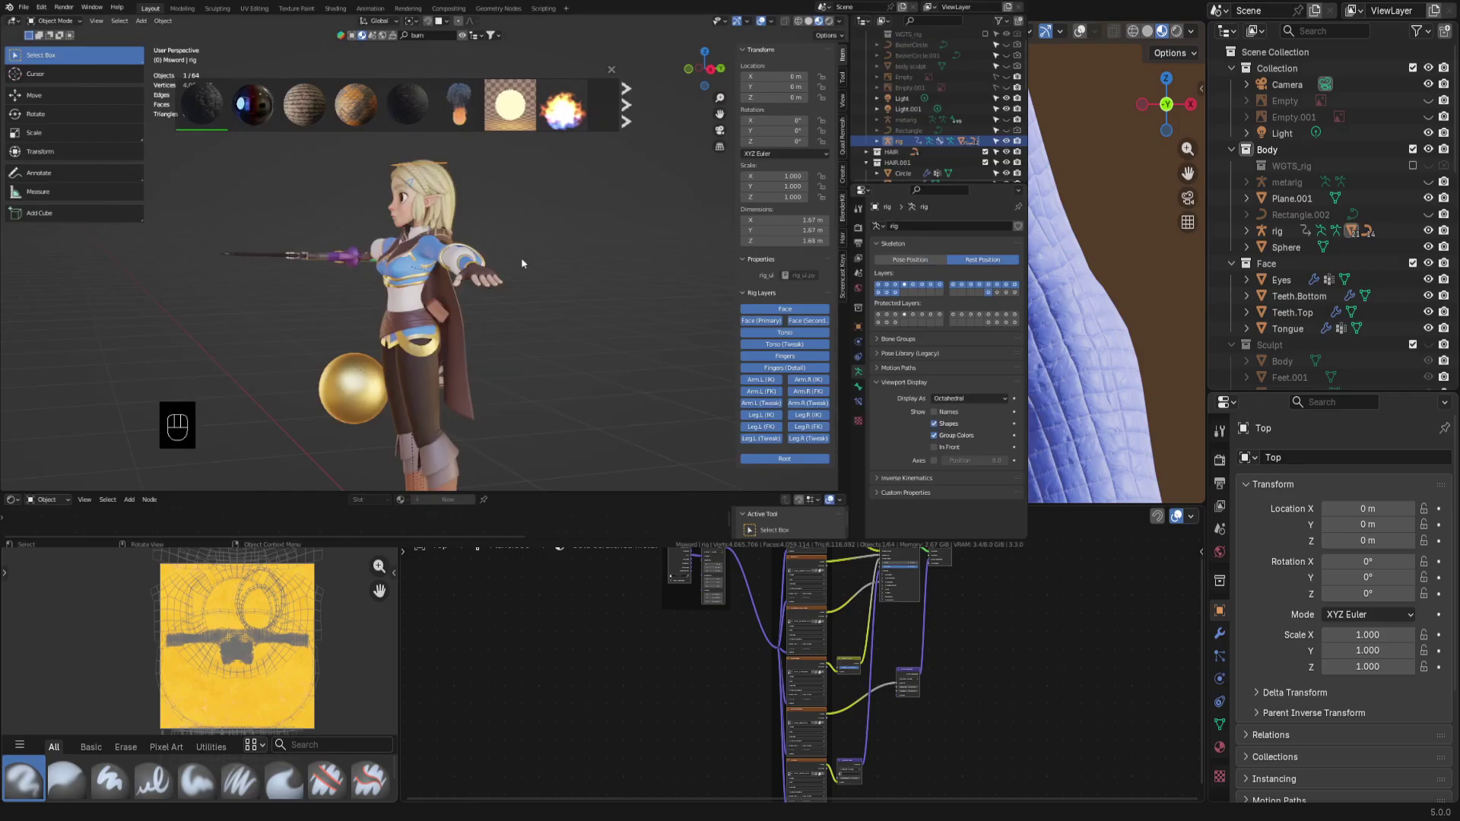
View the T-posed character from the front, select the blue shirt mesh and enter Edit Mode
key("KP_1")
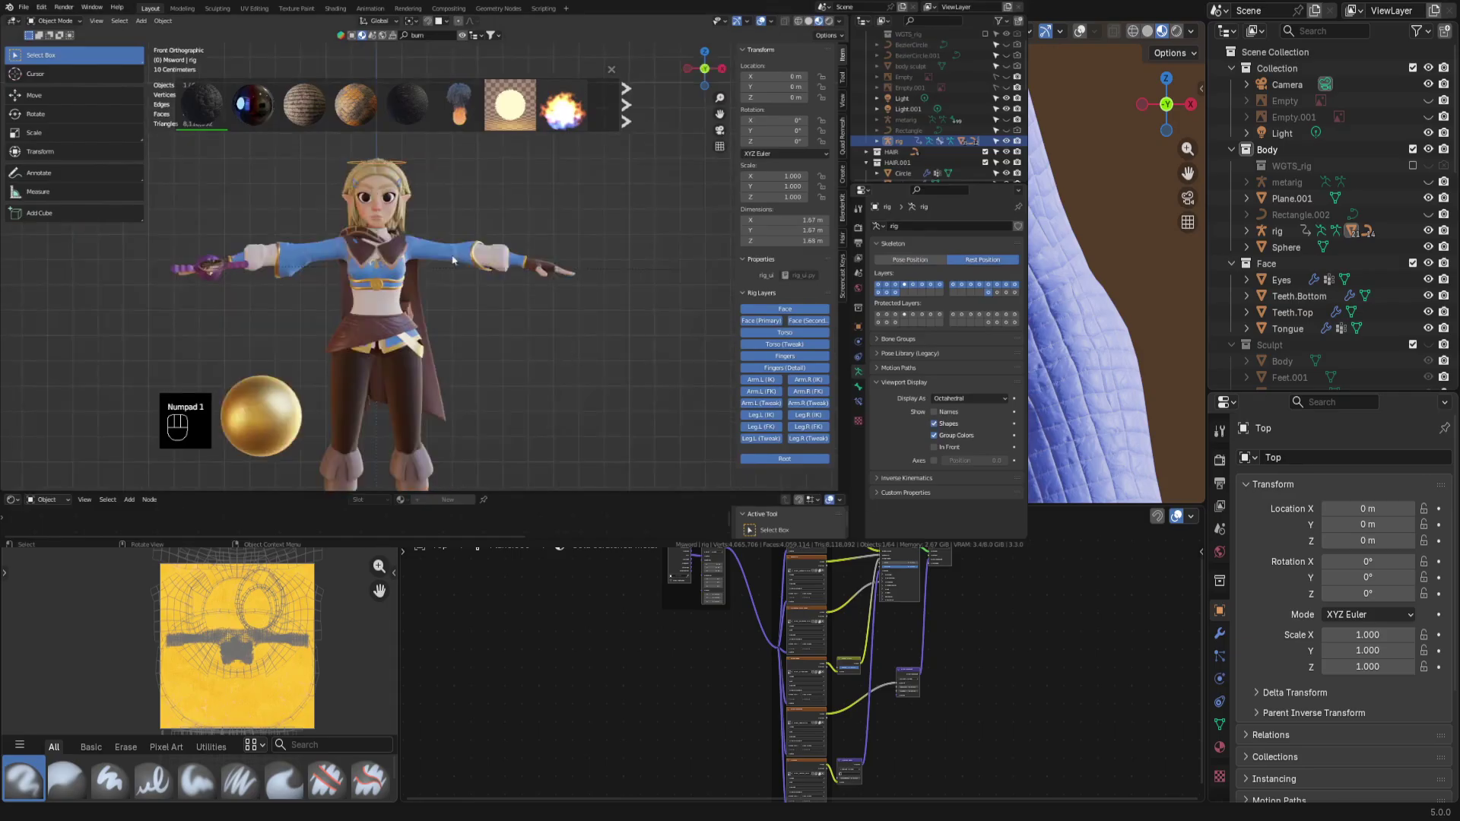
scroll(453, 260, "up", 5)
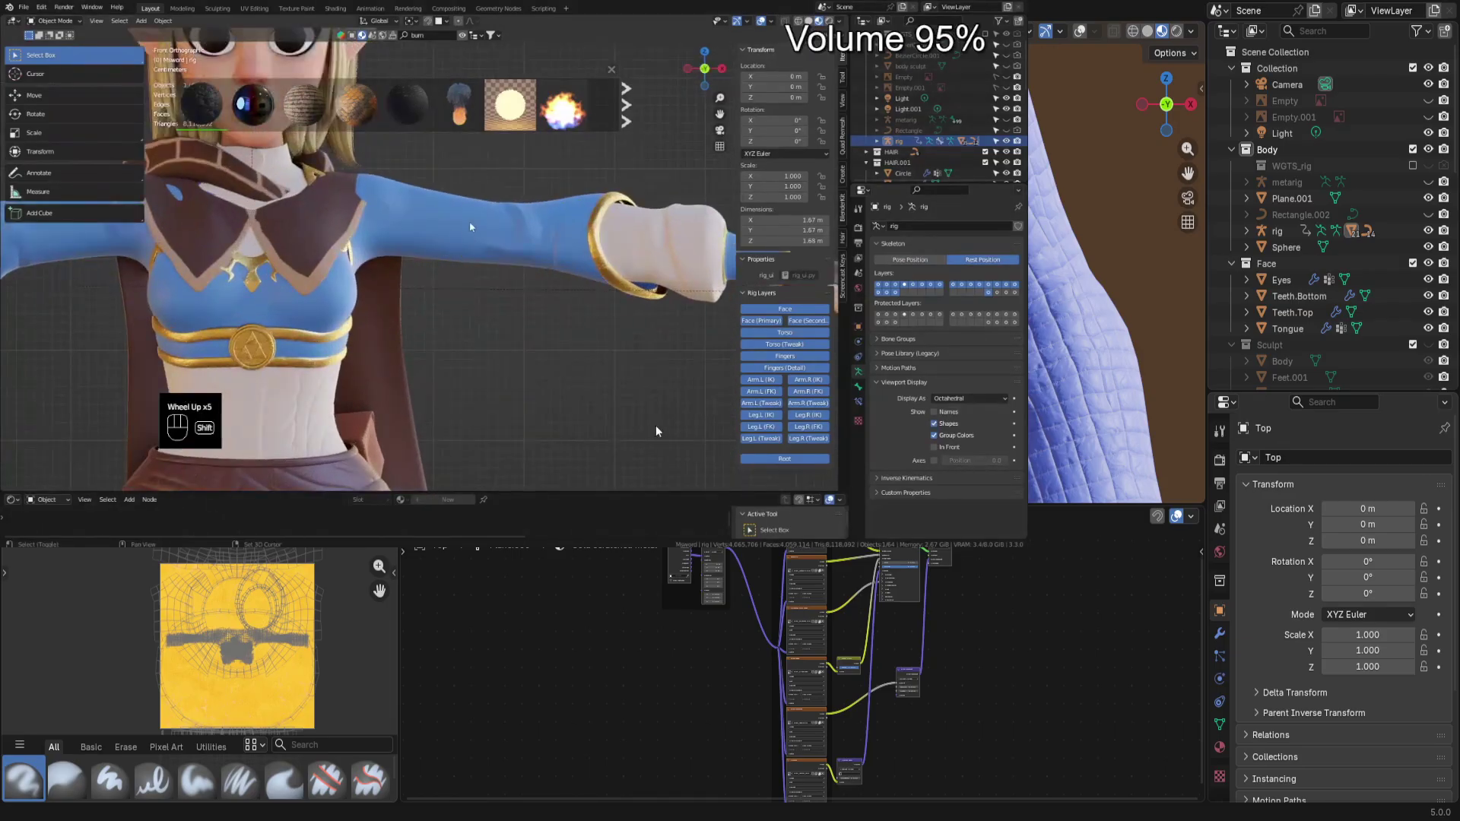
middle_click_drag(455, 258, 563, 268, "shift")
middle_click_drag(469, 254, 527, 276, "shift")
left_click(527, 276)
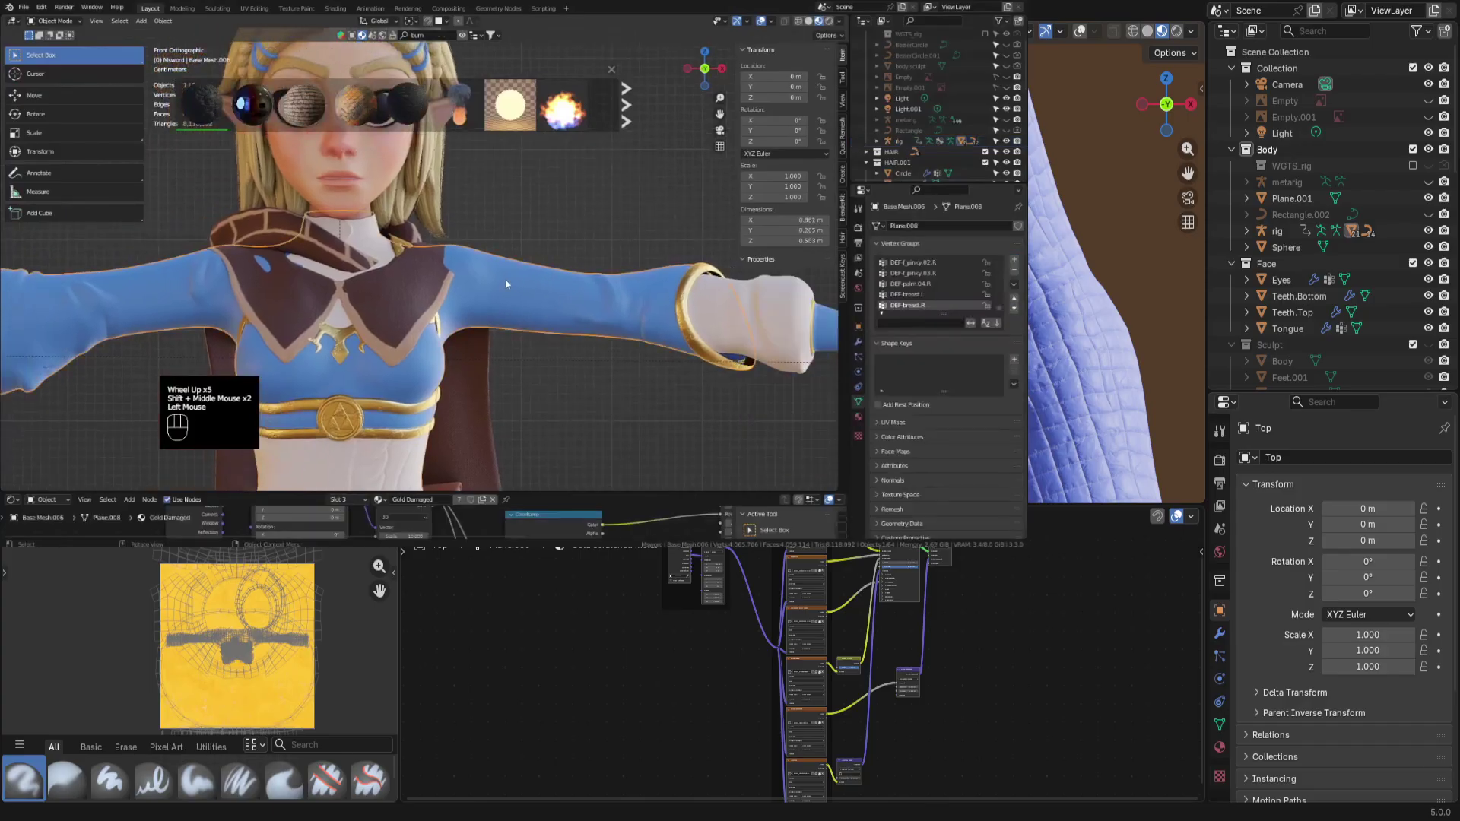
key("Tab")
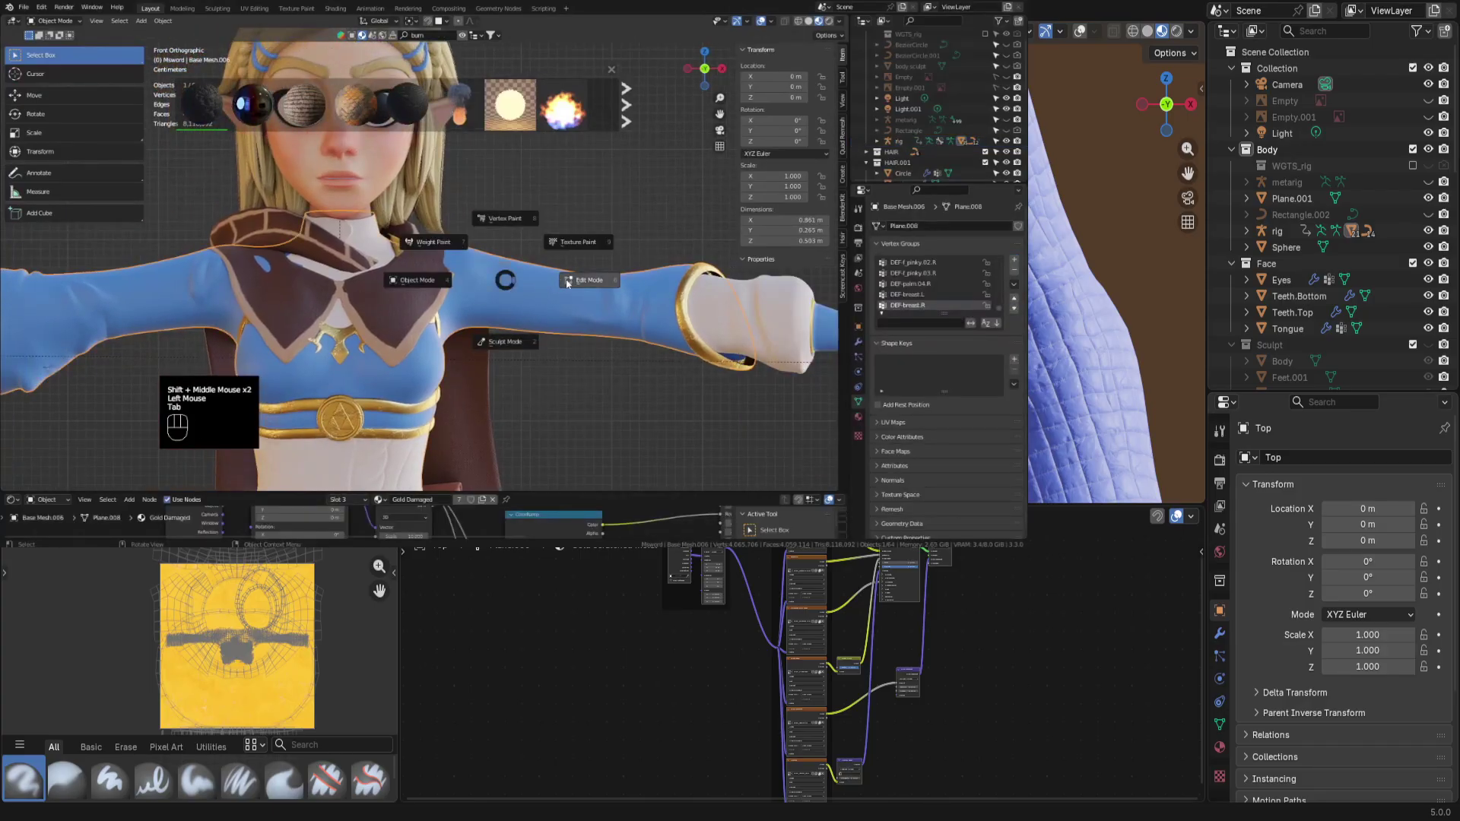
left_click(567, 282)
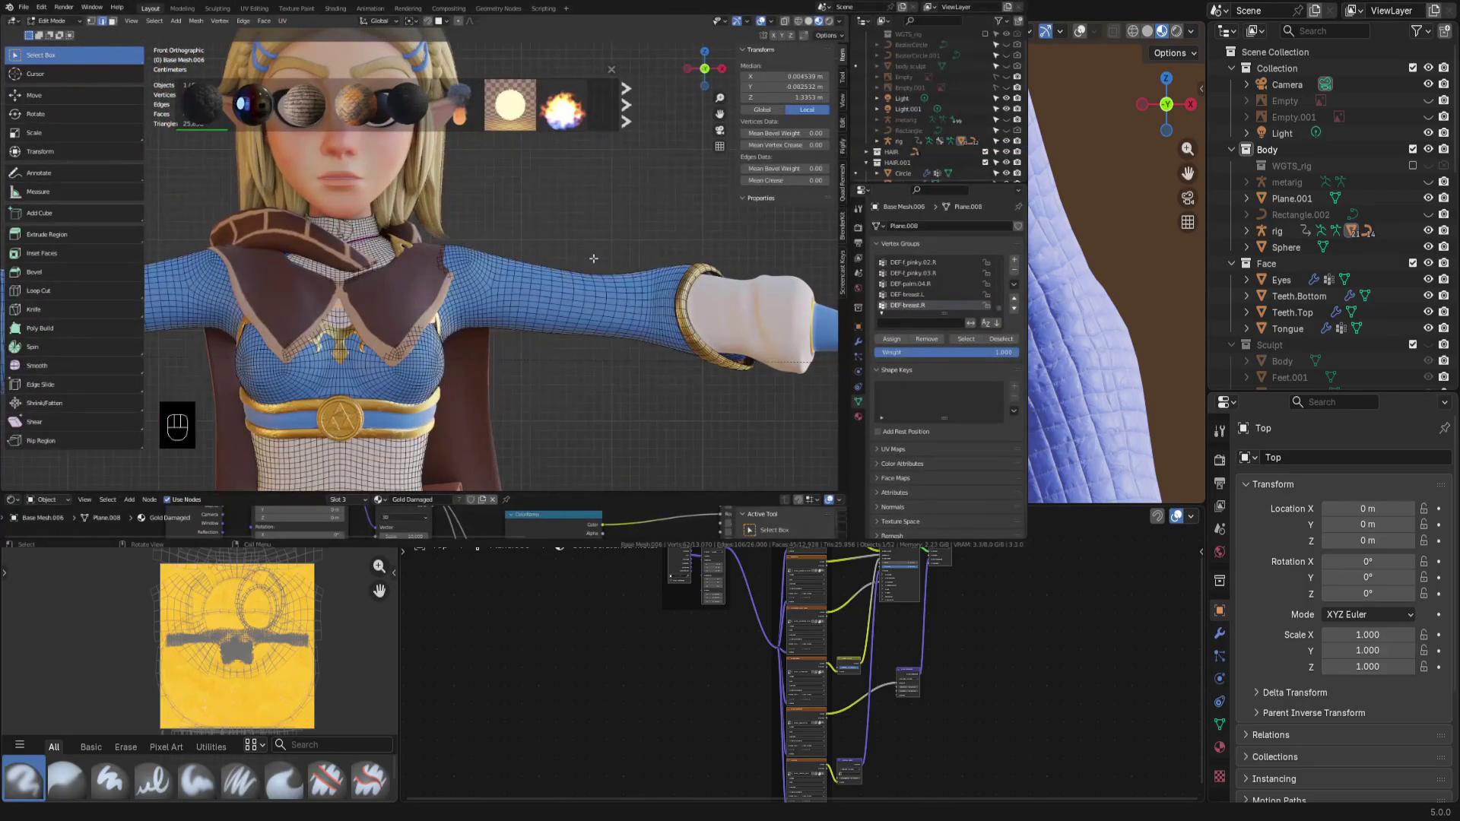
Isolate the shirt mesh in local view and select the edge loops around its neck collar
key("KP_Divide")
scroll(525, 220, "up", 4)
middle_click_drag(525, 220, 502, 289, "shift")
middle_click_drag(502, 289, 471, 334)
scroll(471, 251, "up", 4)
left_click(456, 197, "shift")
middle_click_drag(456, 251, 517, 205)
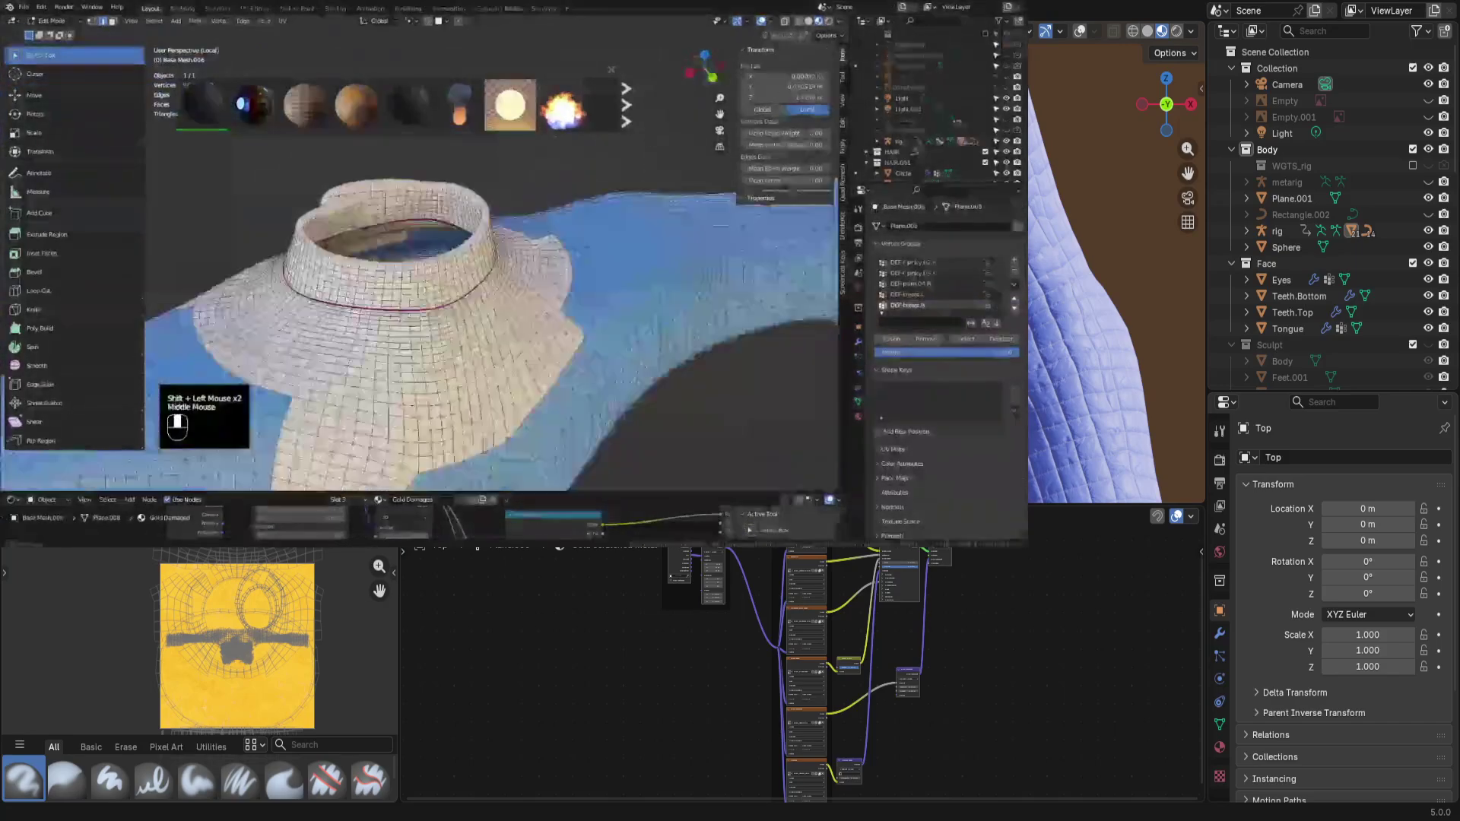
Pick the collar edges for the UV seams along its rim and base
scroll(486, 289, "down", 4)
middle_click_drag(487, 288, 411, 304)
left_click(449, 266)
scroll(427, 356, "up", 2)
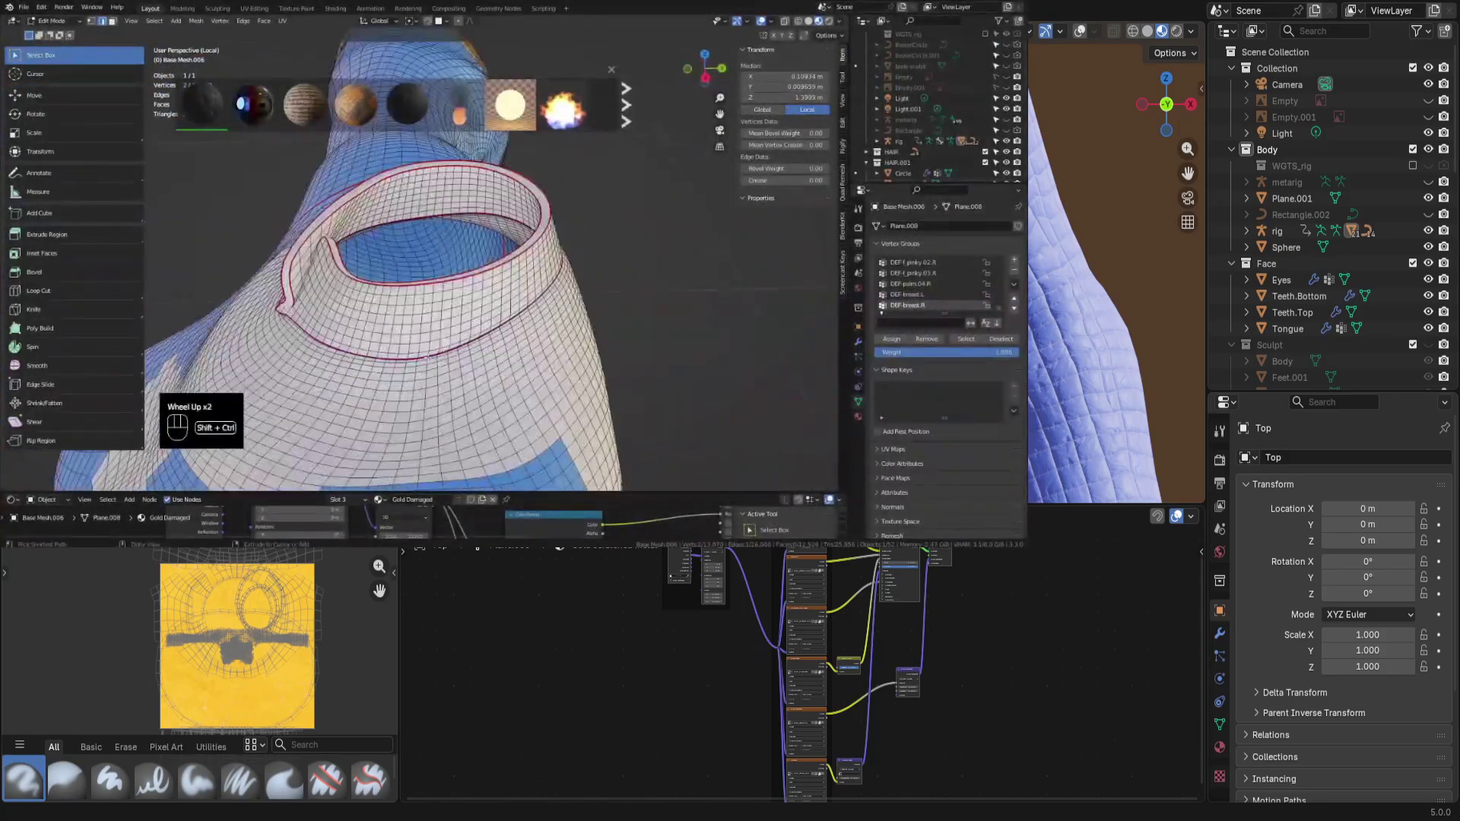
middle_click_drag(427, 355, 380, 250)
Enlarge the shader editor, select the shirt material and set its Mapping scale to 6.5 on X, Y and Z
left_click_drag(436, 493, 436, 202)
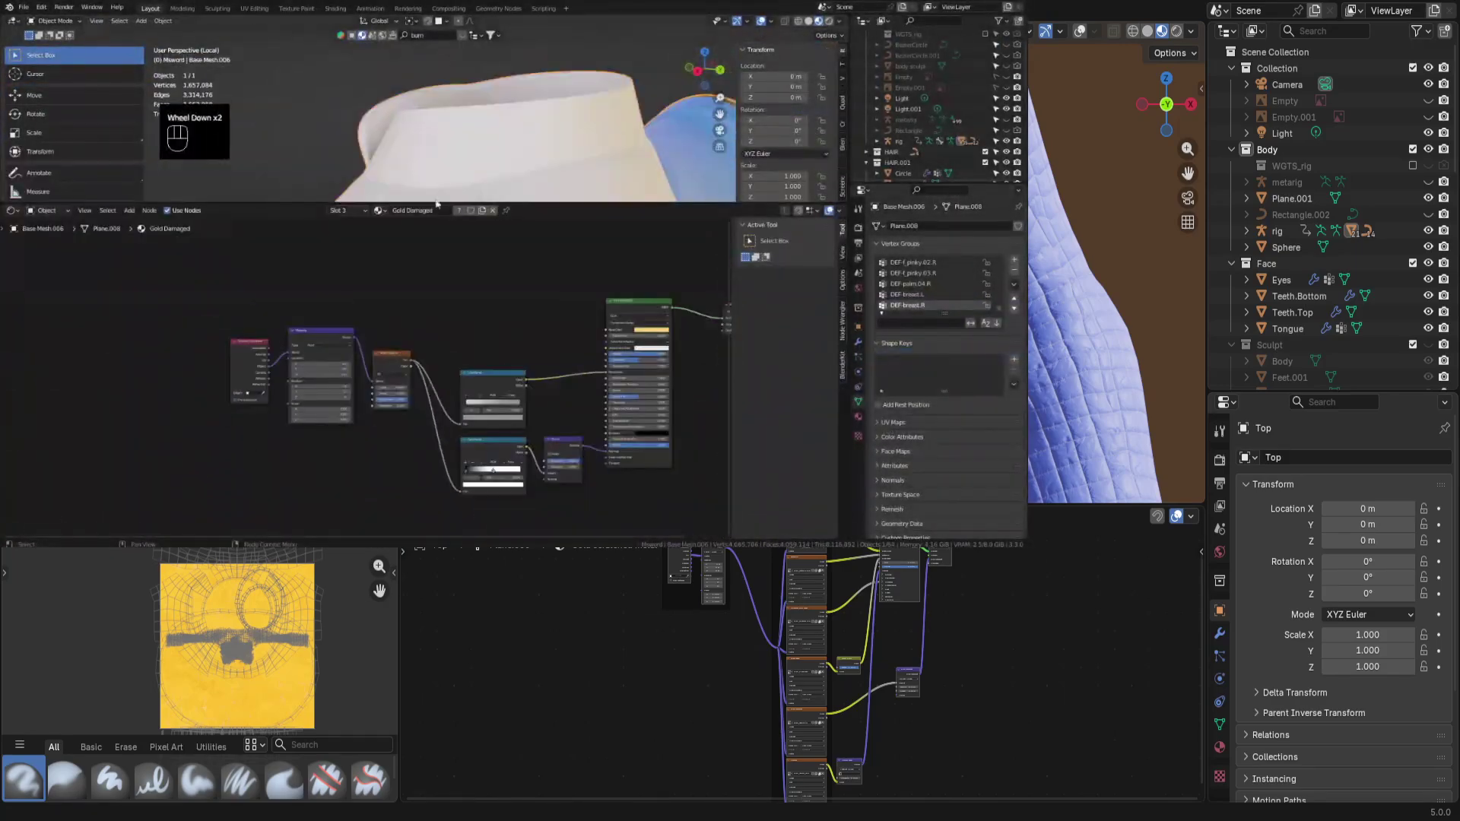
left_click(858, 417)
left_click(893, 228)
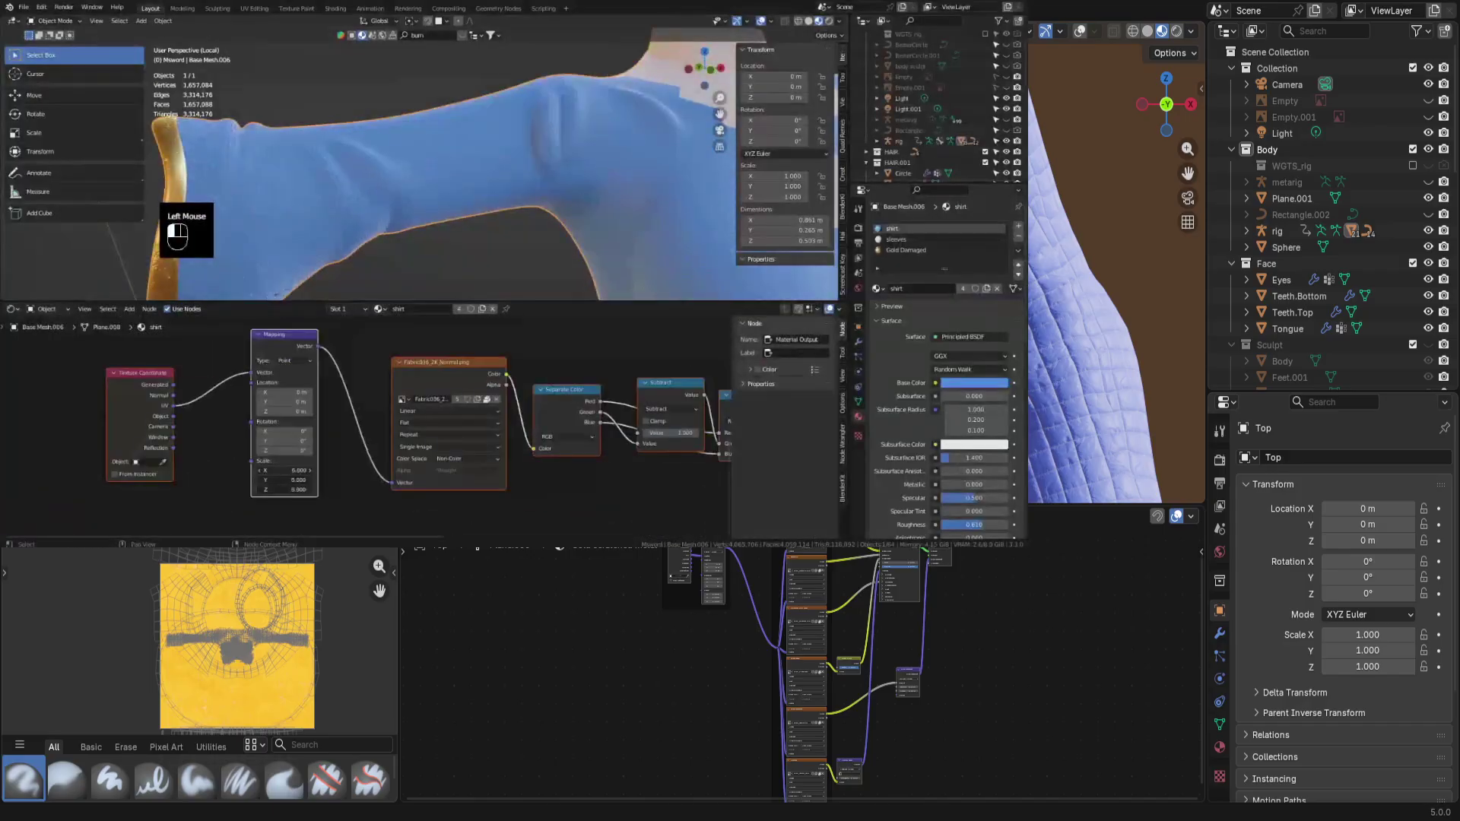
scroll(577, 211, "down", 3)
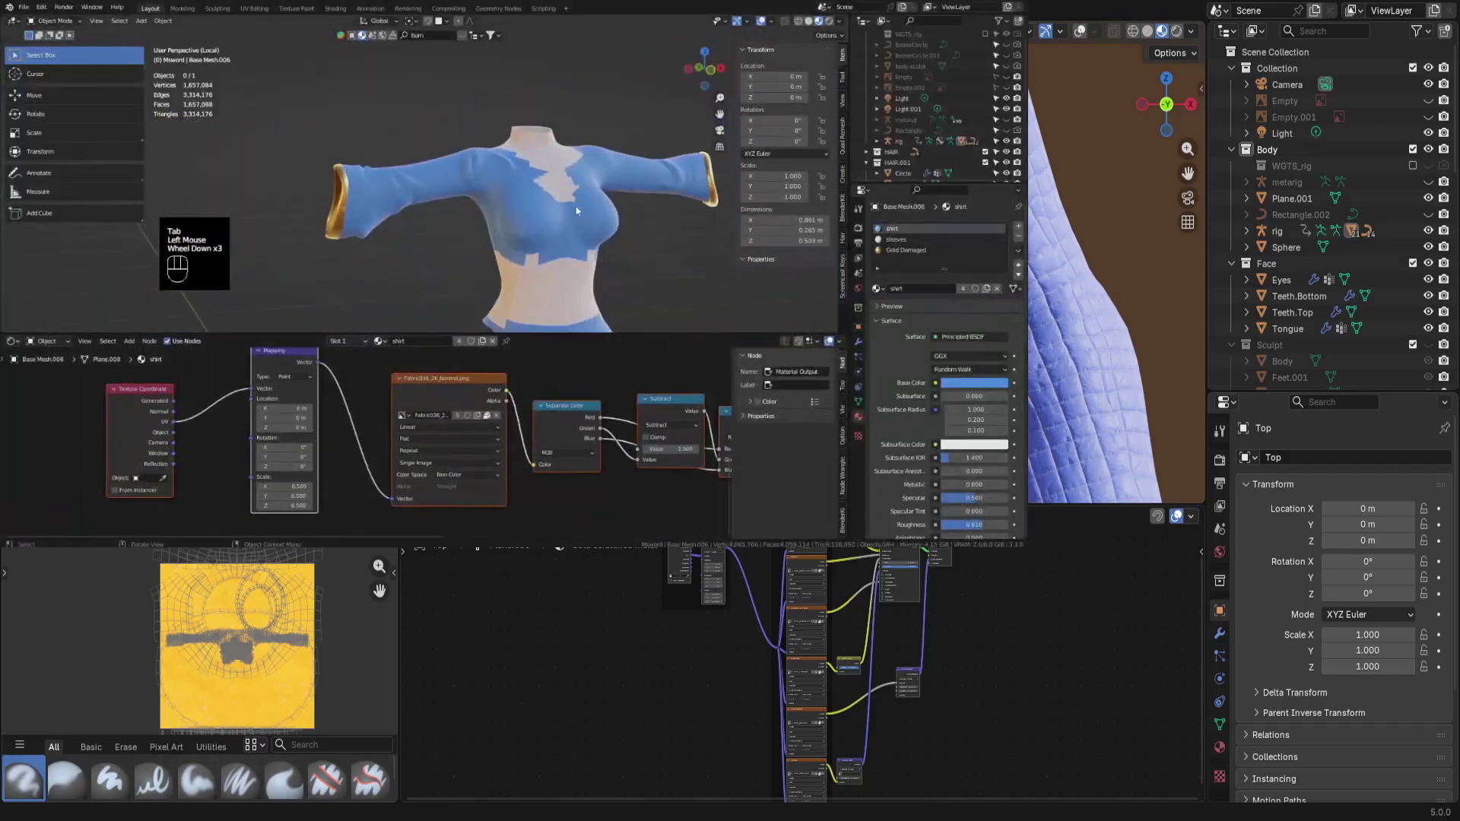
Select the sleeves material, return the image editor area to its shader nodes and set the Mapping scale to 3.3 on all axes
left_click(896, 239)
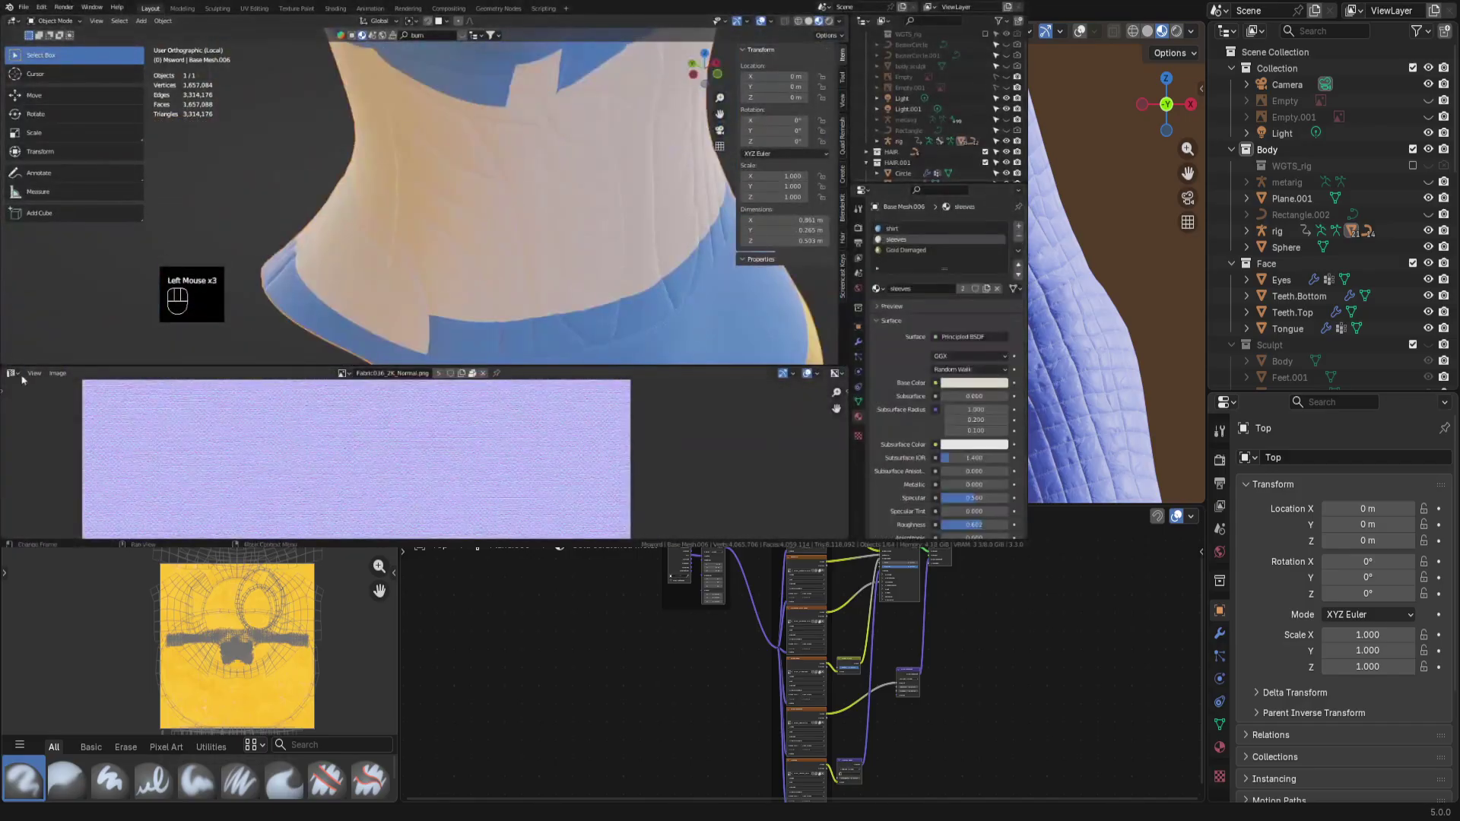
left_click(13, 373)
scroll(287, 463, "up", 4)
left_click_drag(287, 460, 287, 488)
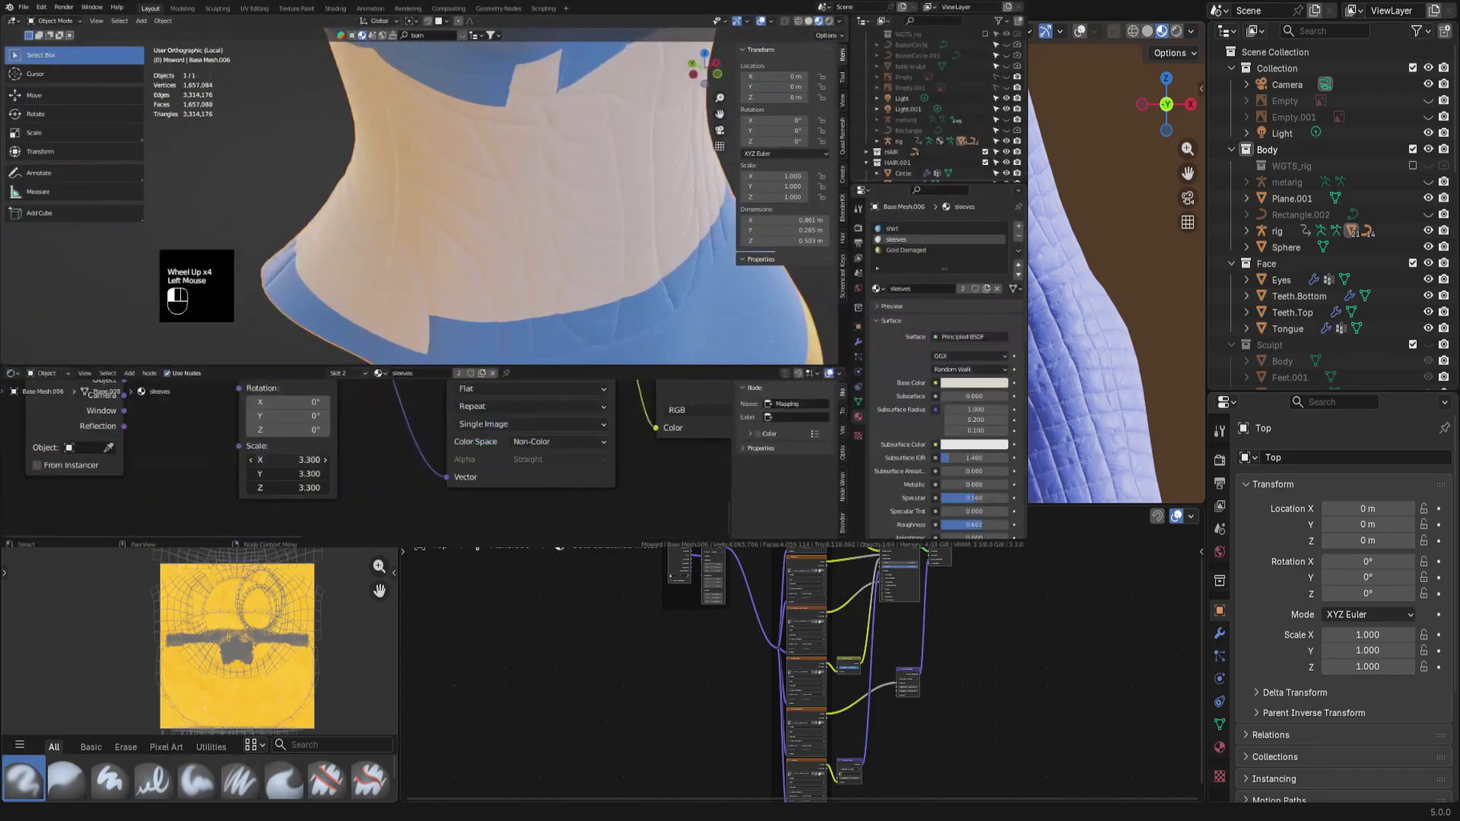
Isolate the gold-rimmed belt, make its shirt material single-user and set the Mapping scale to 6.5 on all axes
key("Tab")
middle_click_drag(456, 198, 491, 187, "shift")
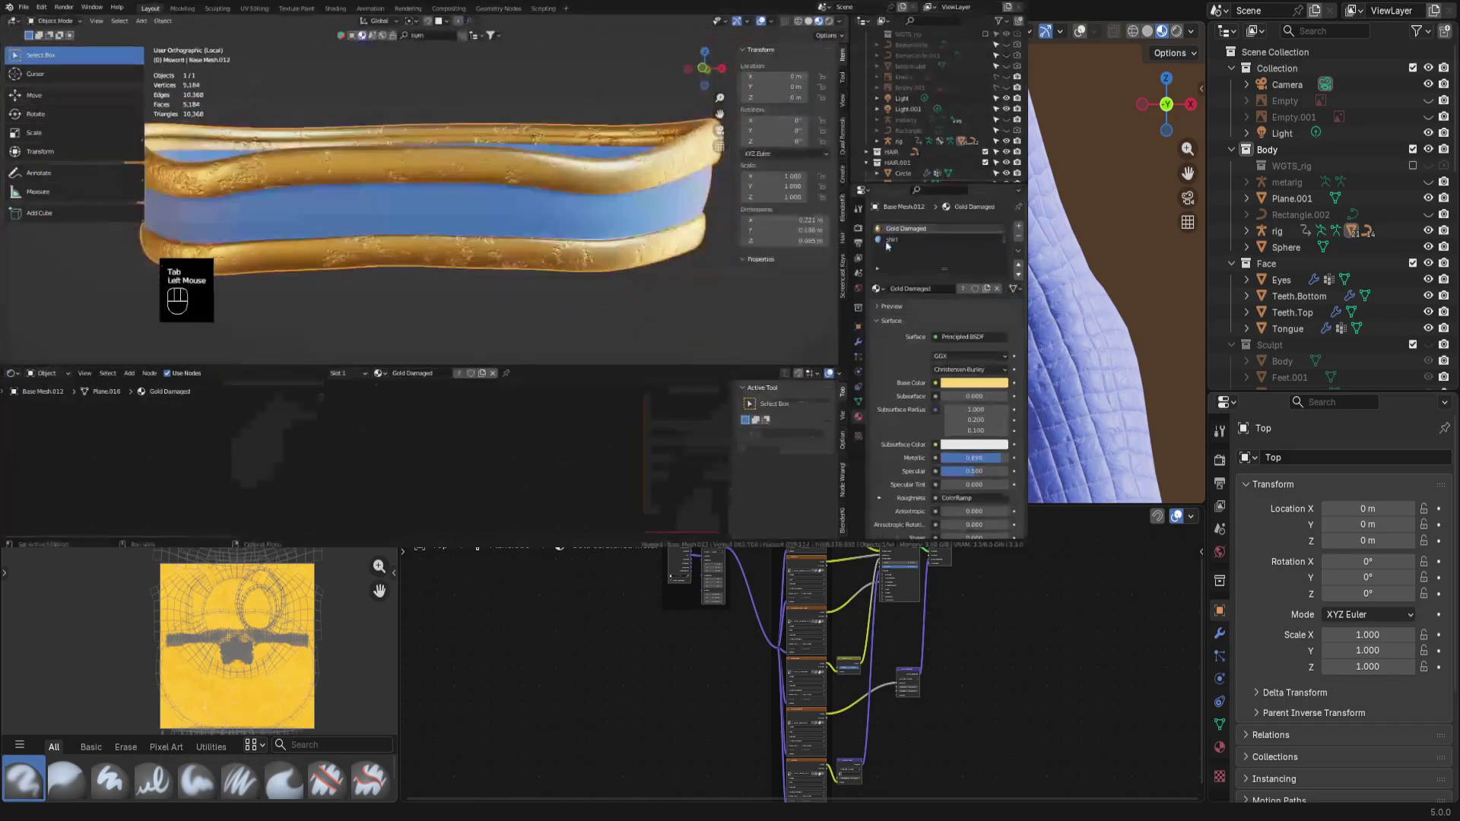
scroll(582, 459, "down", 2)
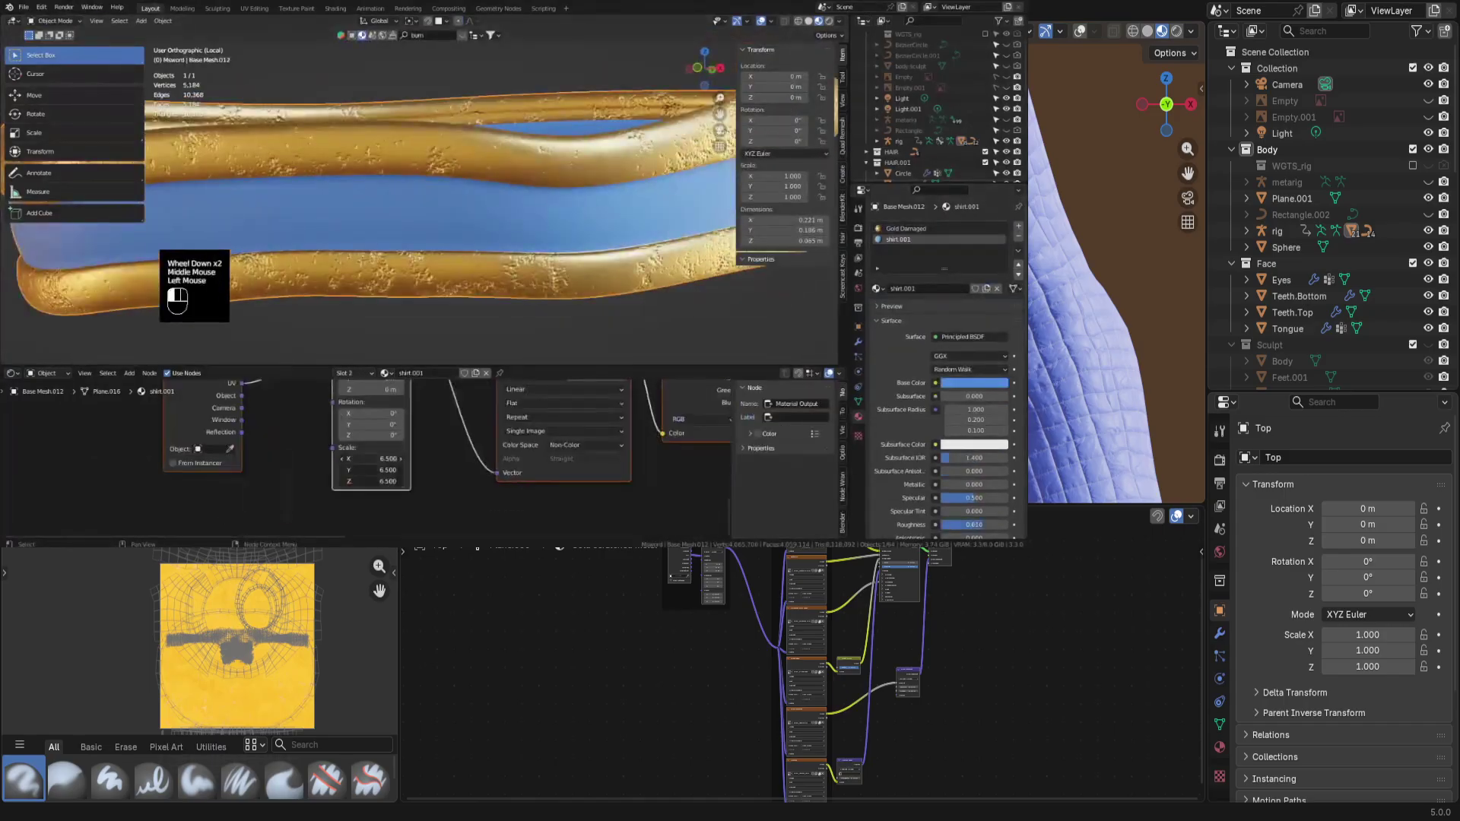
scroll(511, 284, "down", 3)
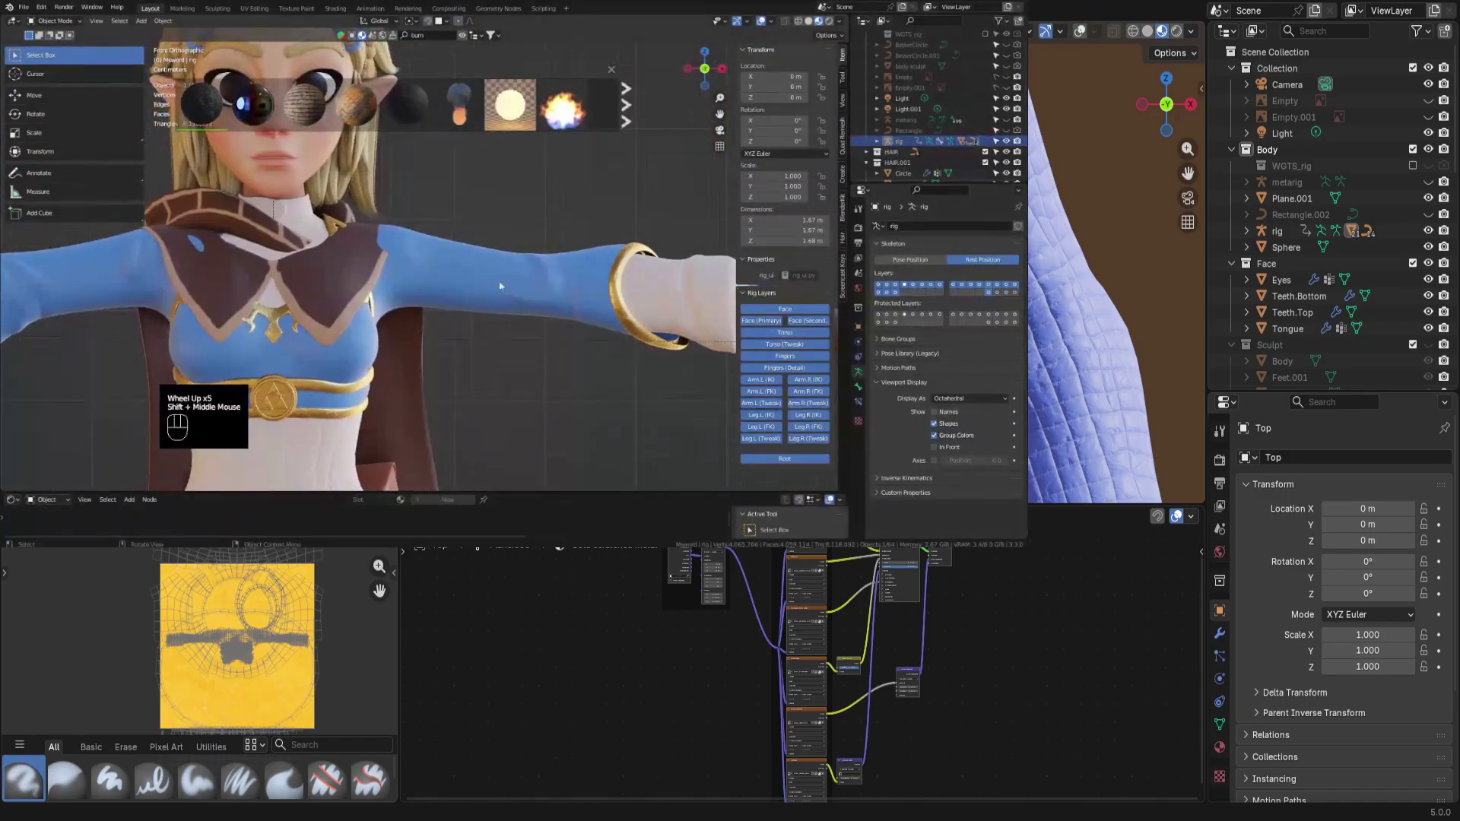
middle_click_drag(500, 286, 500, 327, "shift")
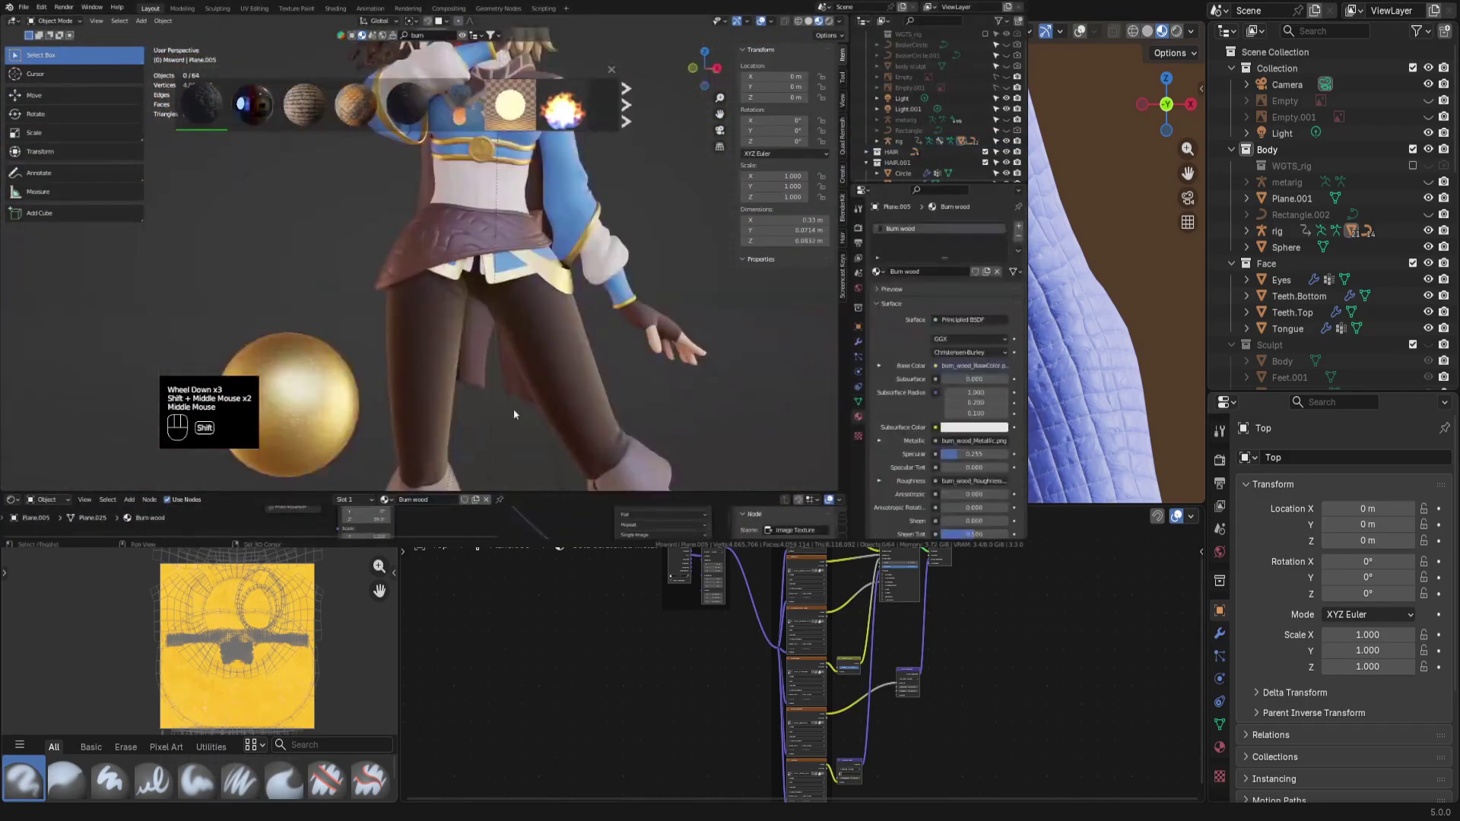
Select the blue shirt mesh with the rig in rest pose, enter Edit Mode and isolate it from the rest of the character
middle_click_drag(555, 442, 524, 314, "shift")
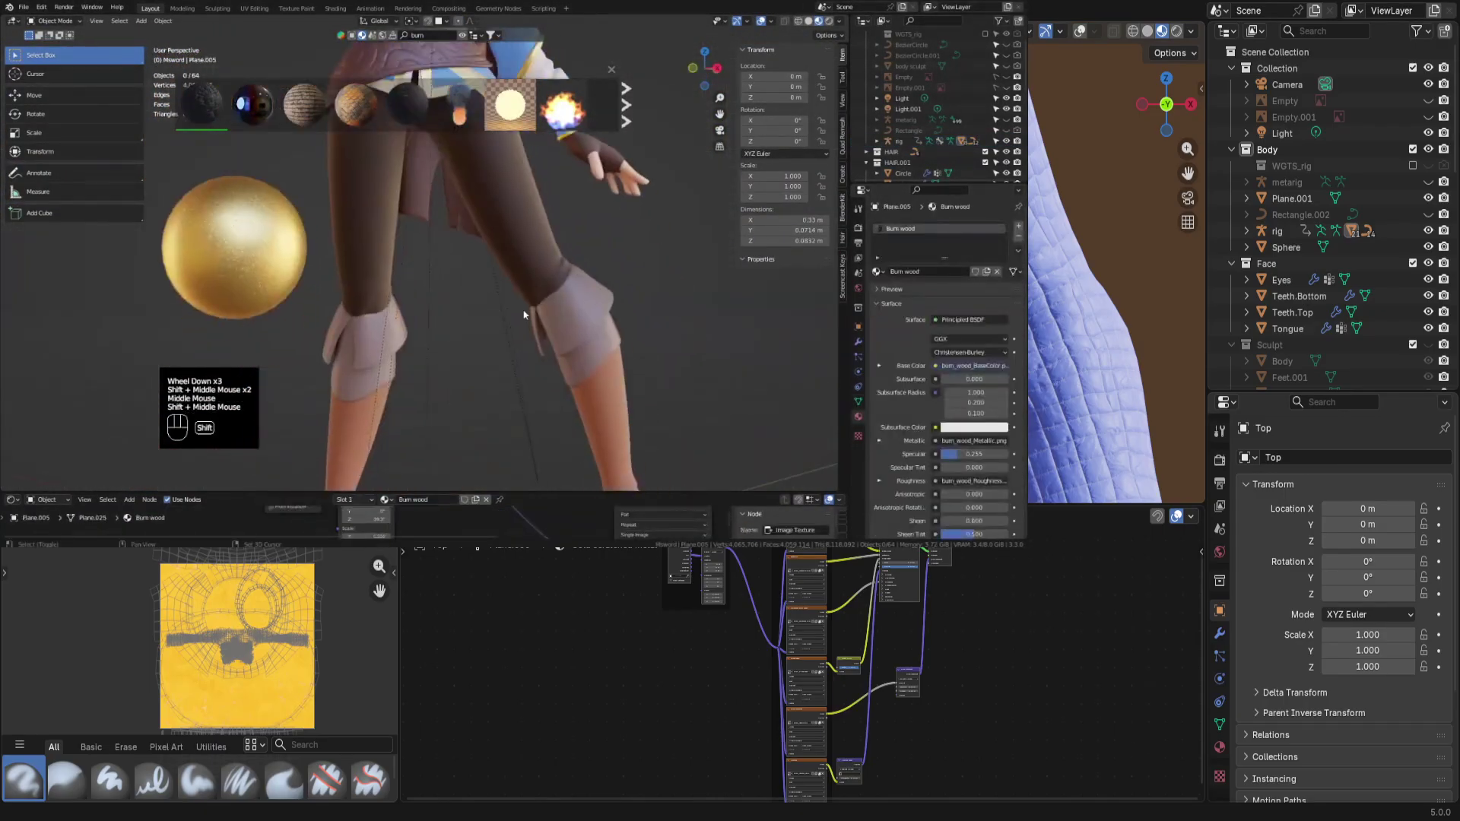
double_click(524, 314)
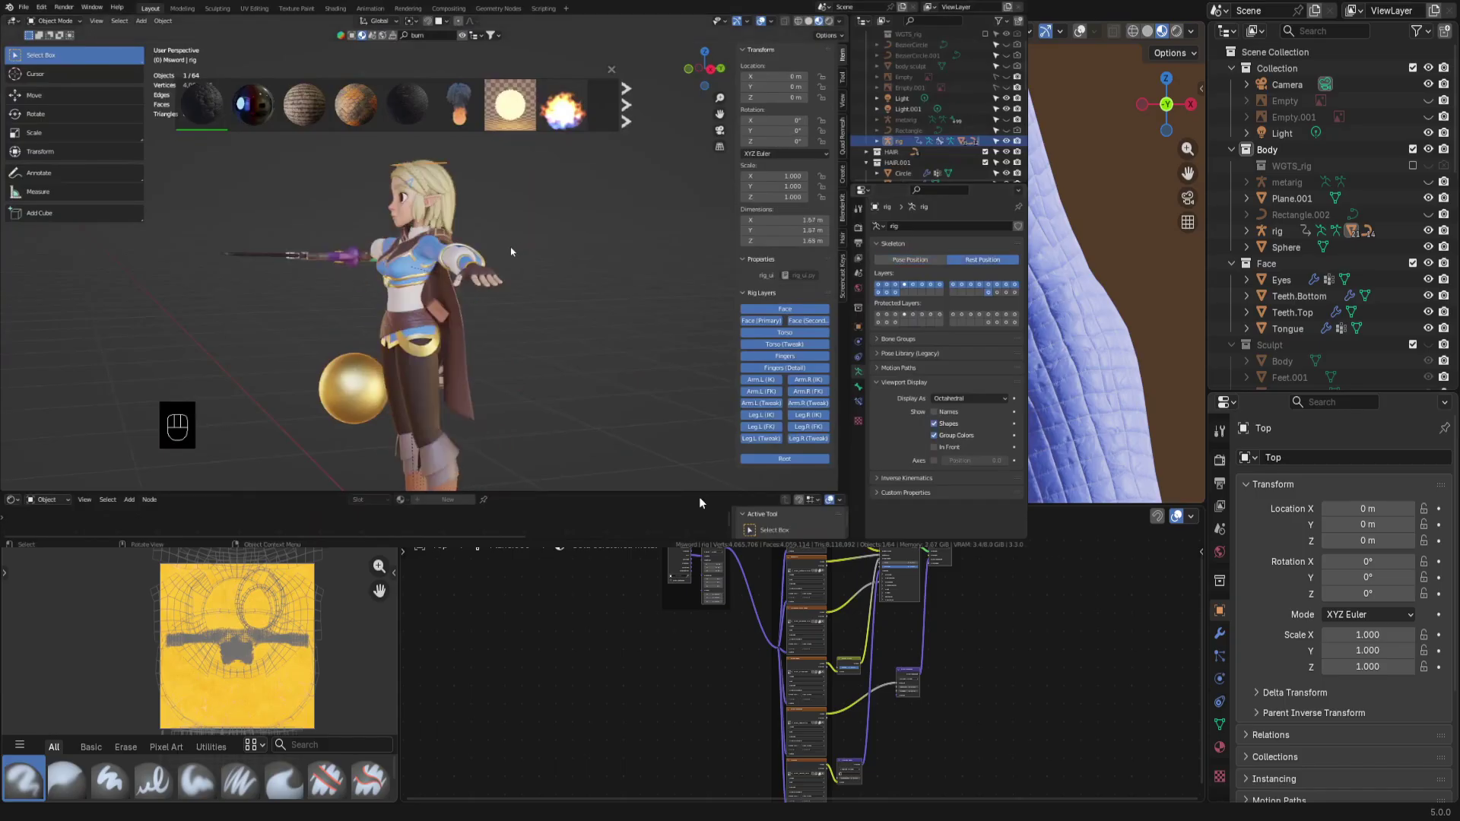
key("KP_1")
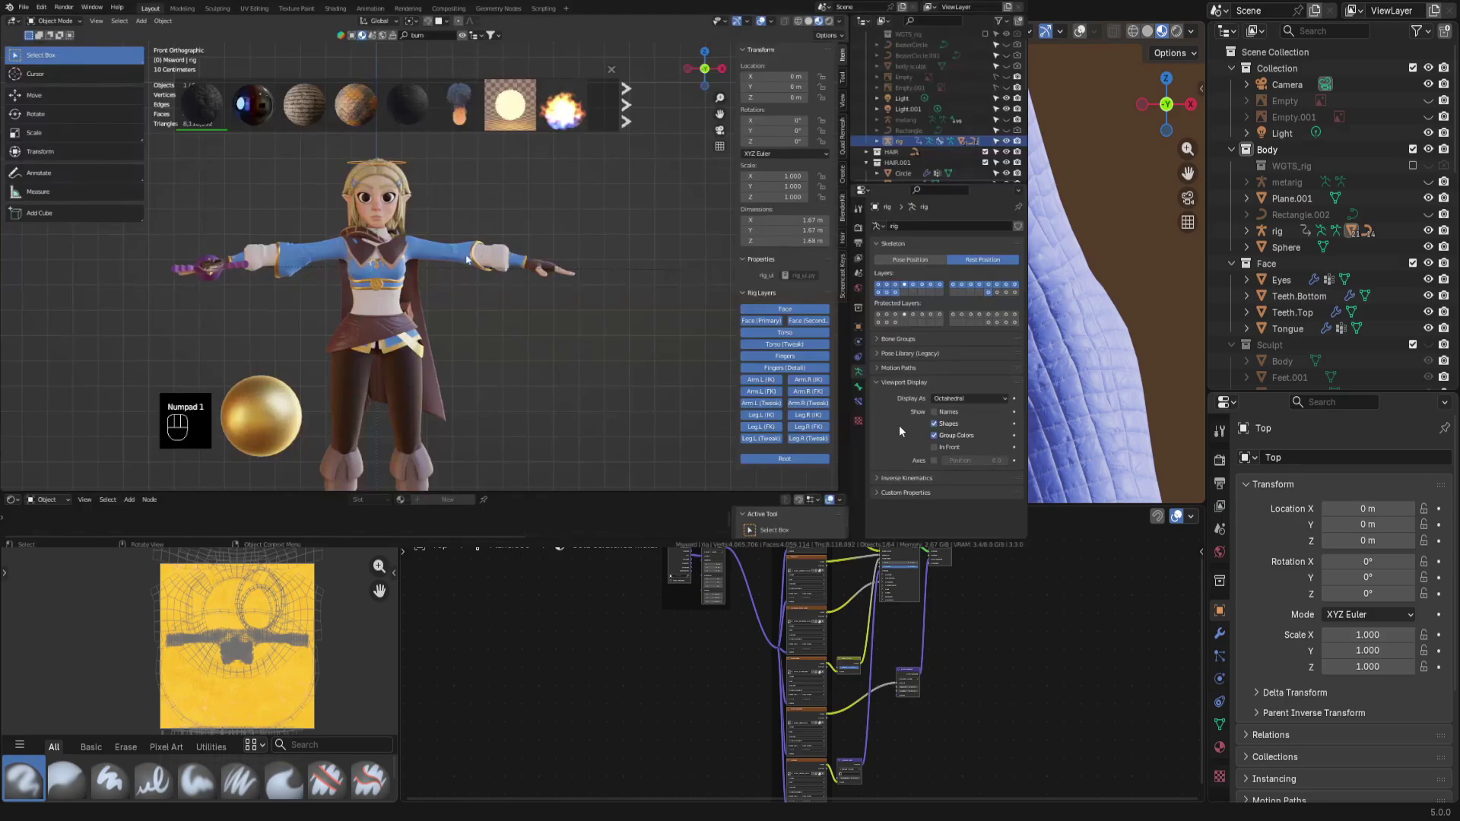
scroll(457, 261, "up", 5)
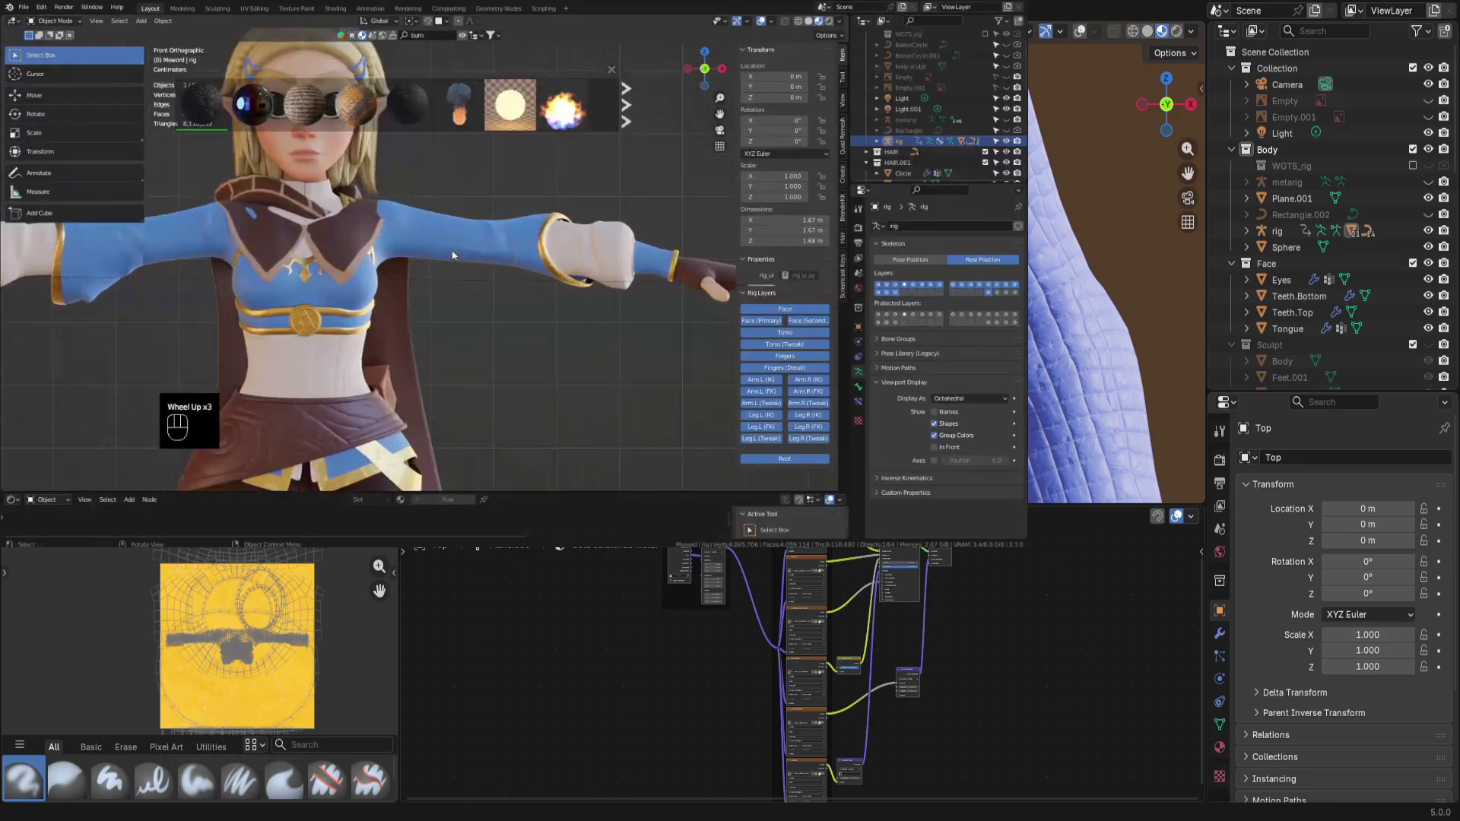
middle_click_drag(457, 259, 506, 284, "shift")
left_click(505, 283)
key("Tab")
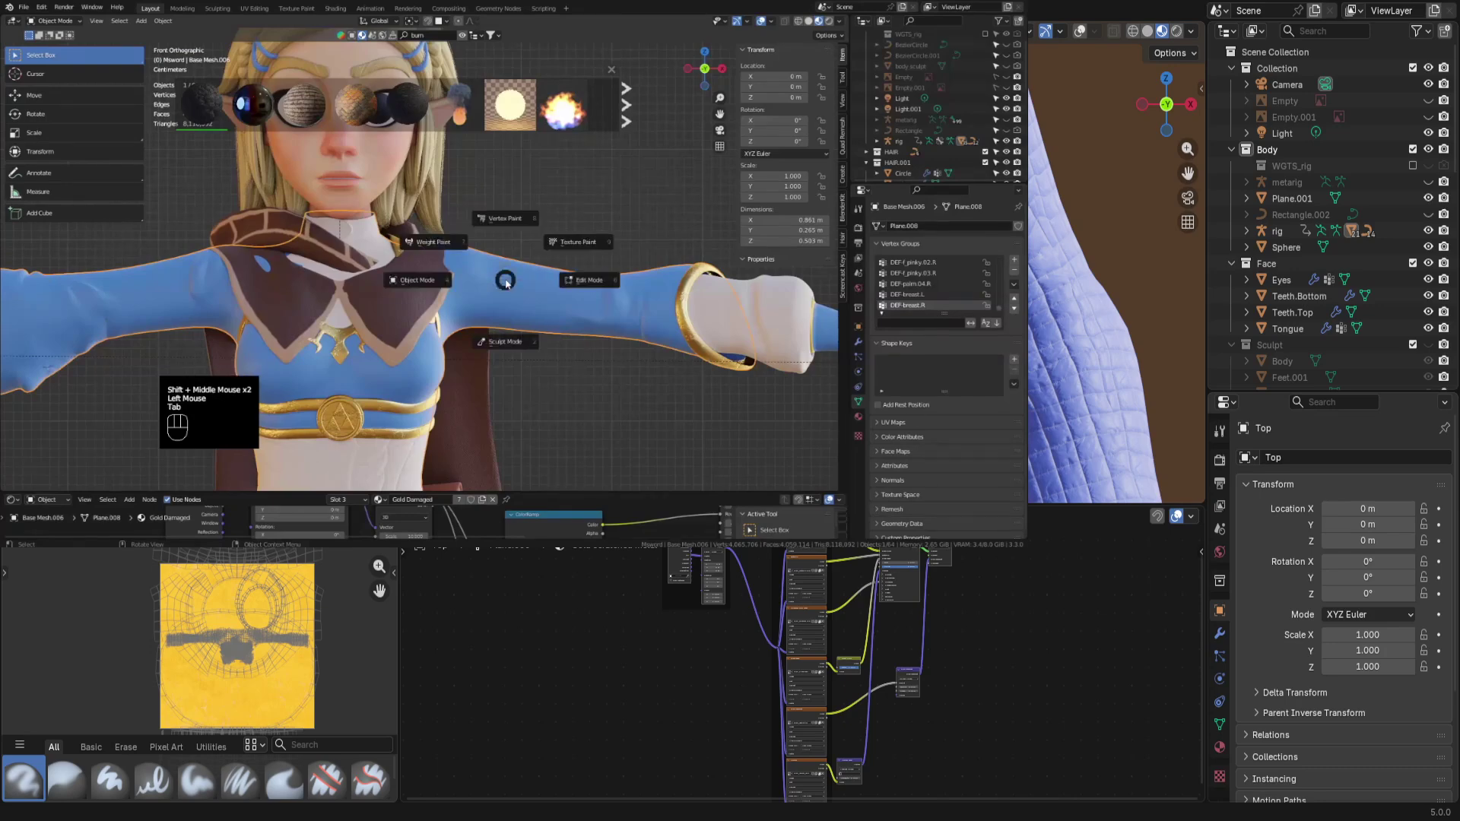
left_click(568, 280)
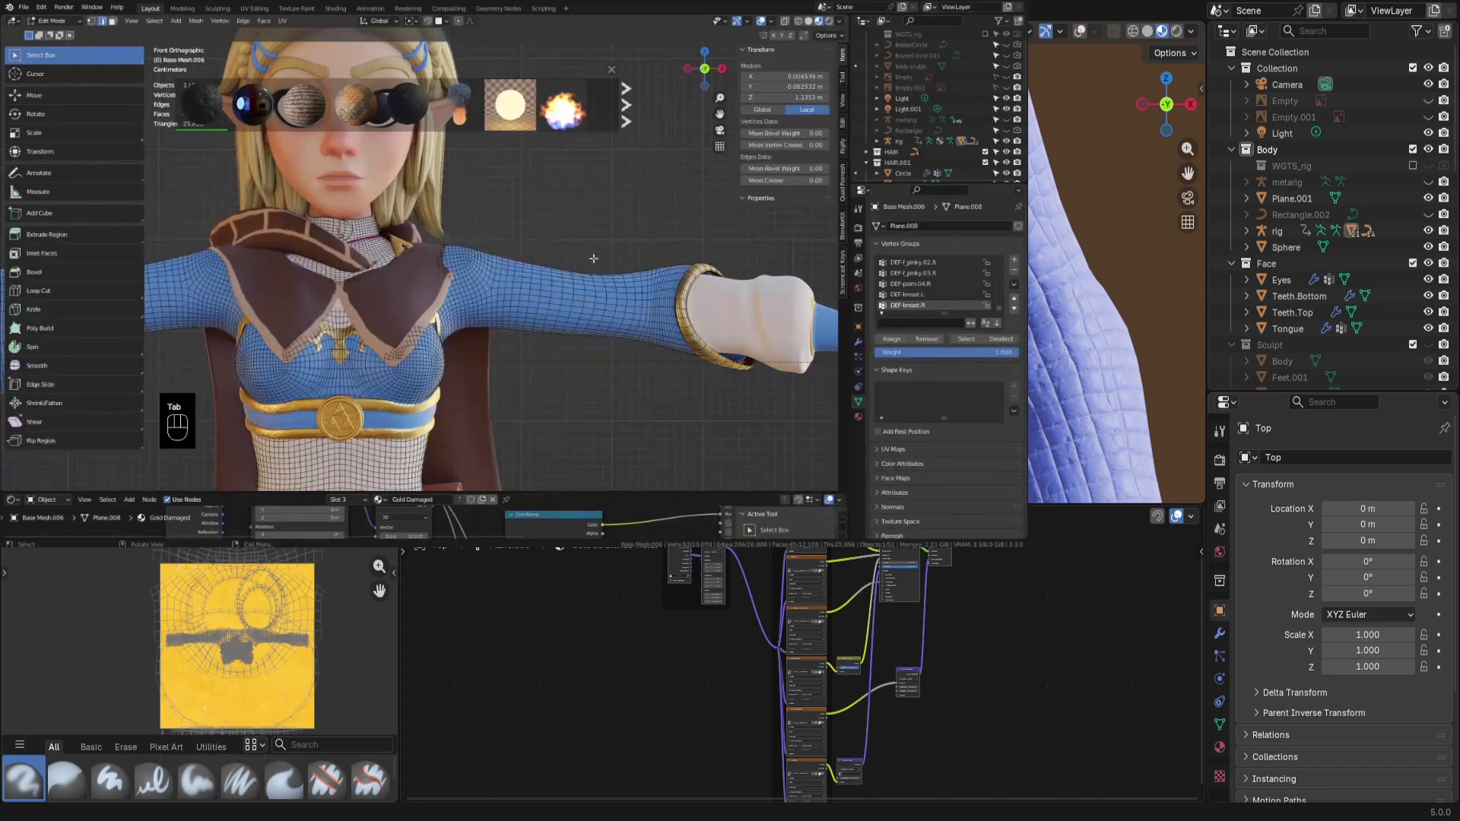
key("KP_Divide")
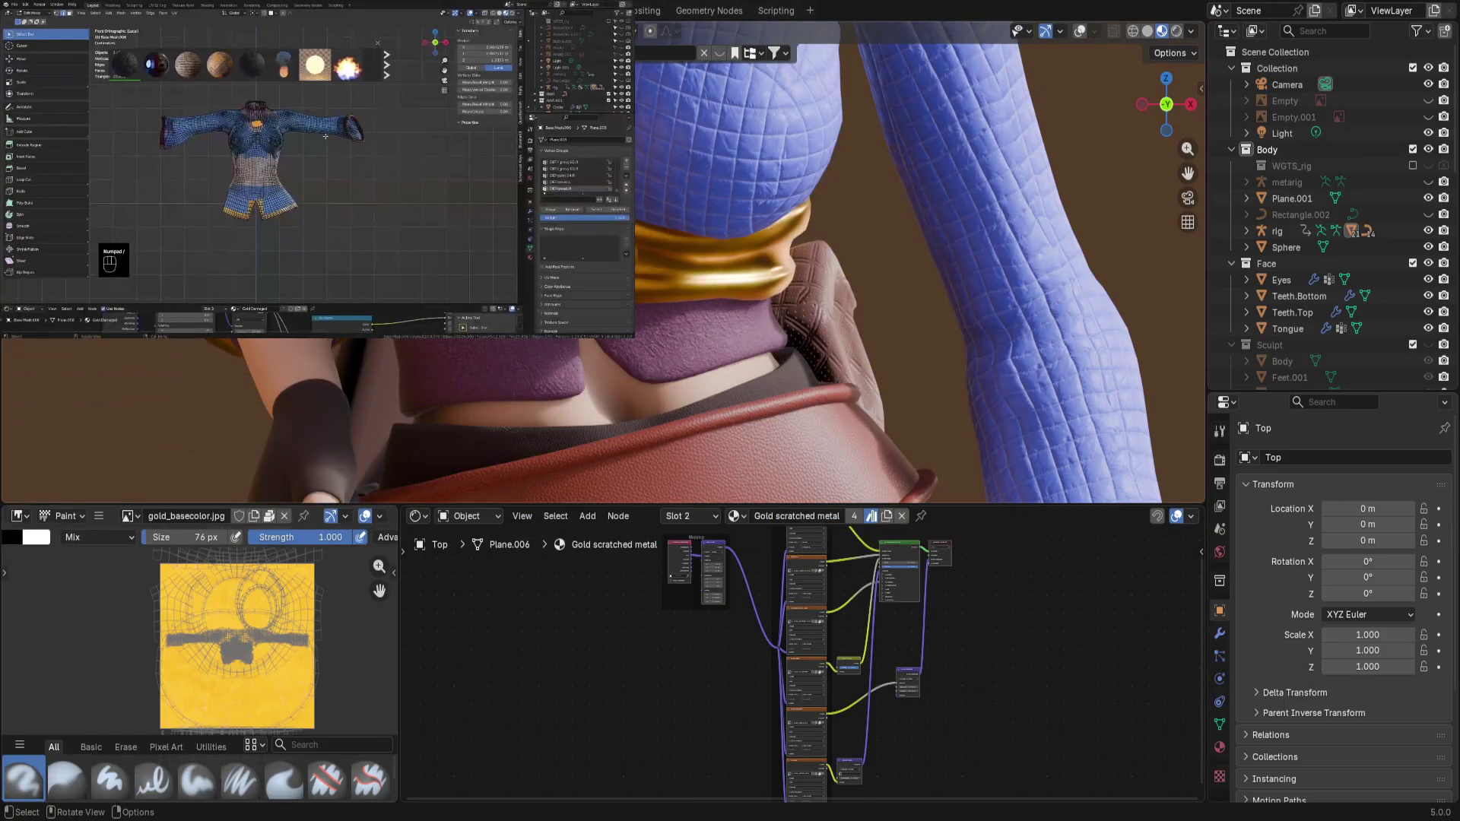
Deselect all objects in the character scene
middle_click_drag(760, 213, 538, 438, "shift")
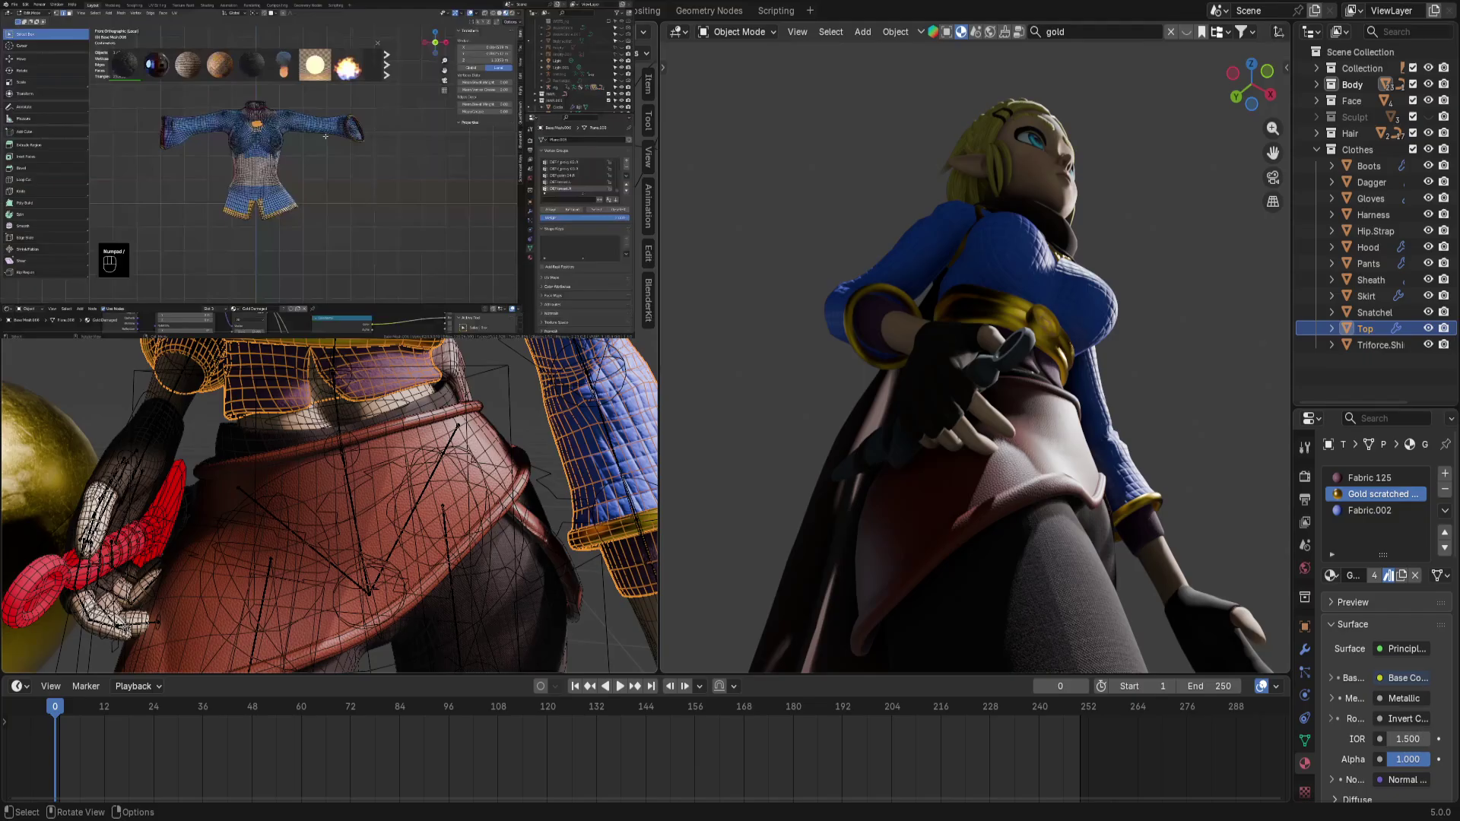
scroll(329, 505, "down", 1)
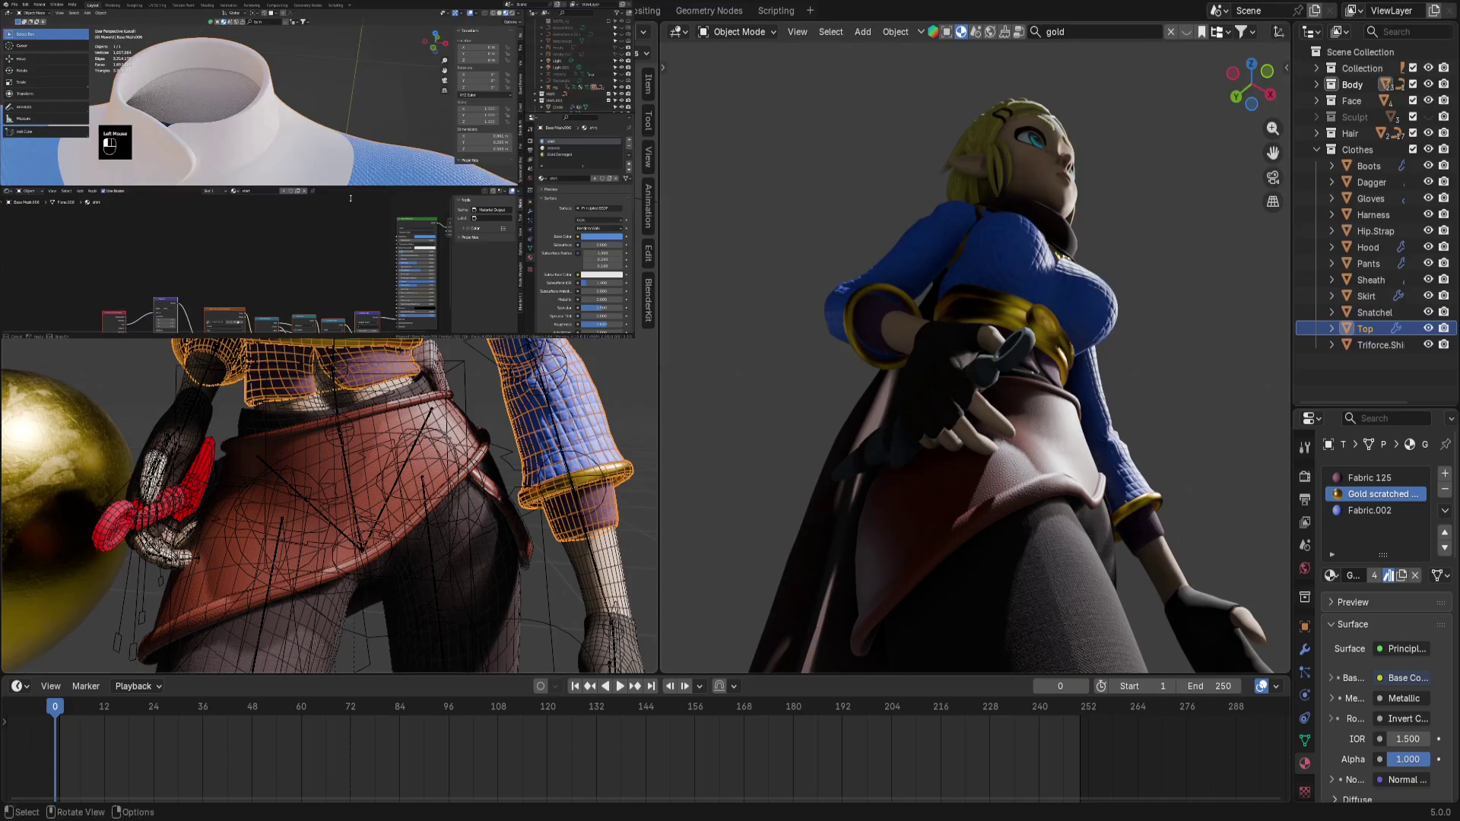
key("alt+a")
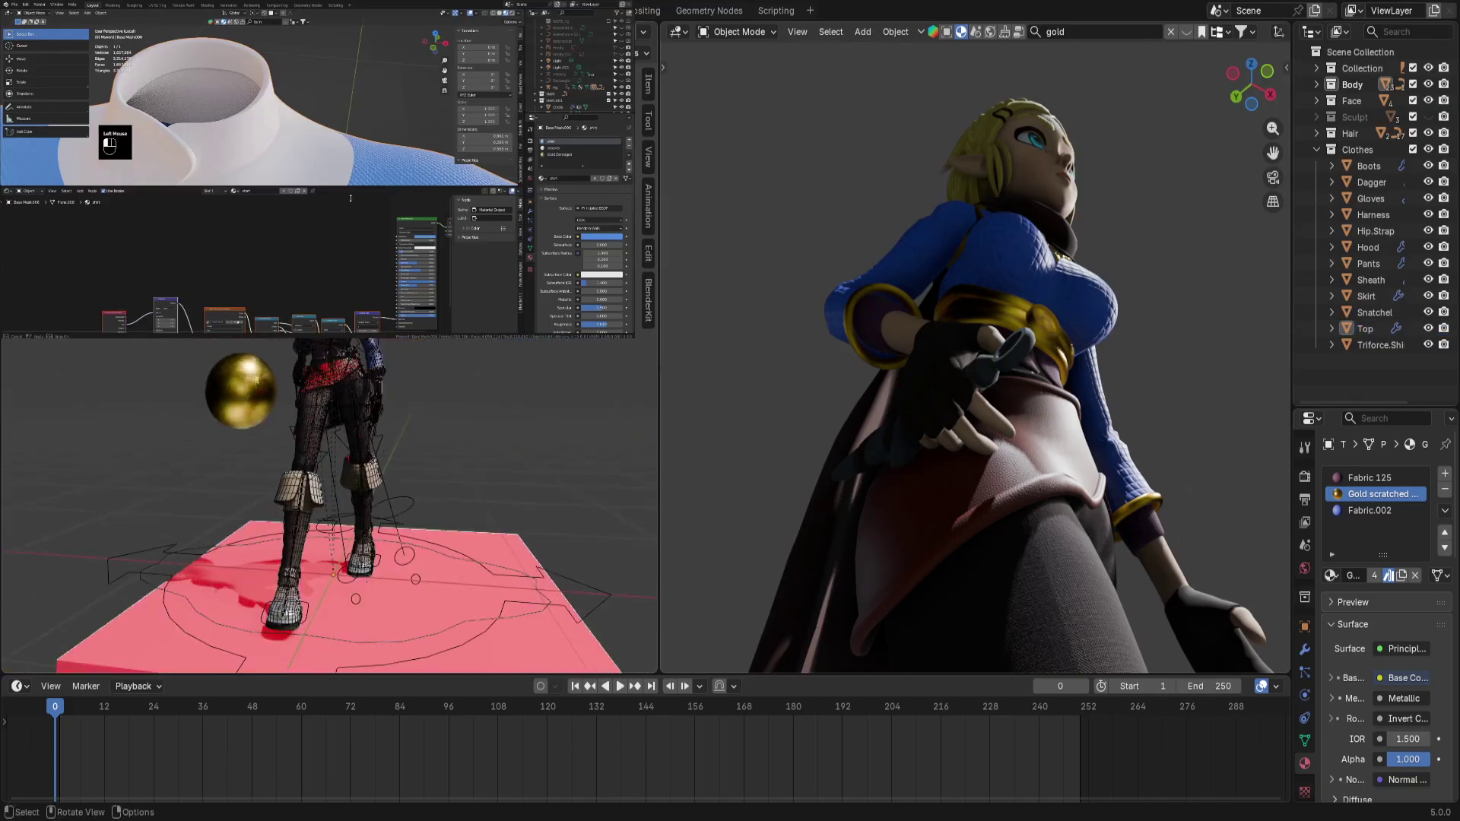
key("a")
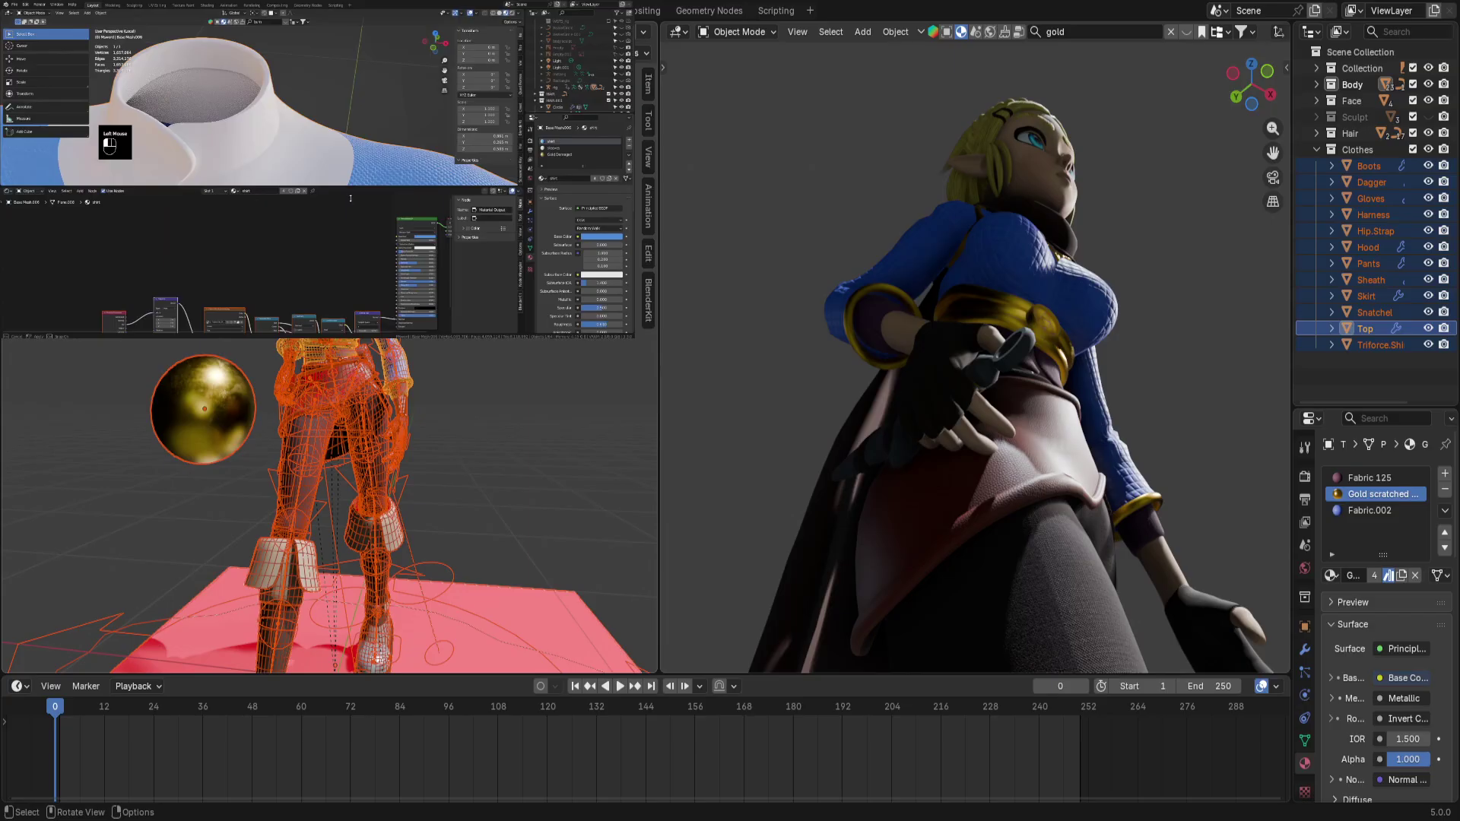
key("alt+a")
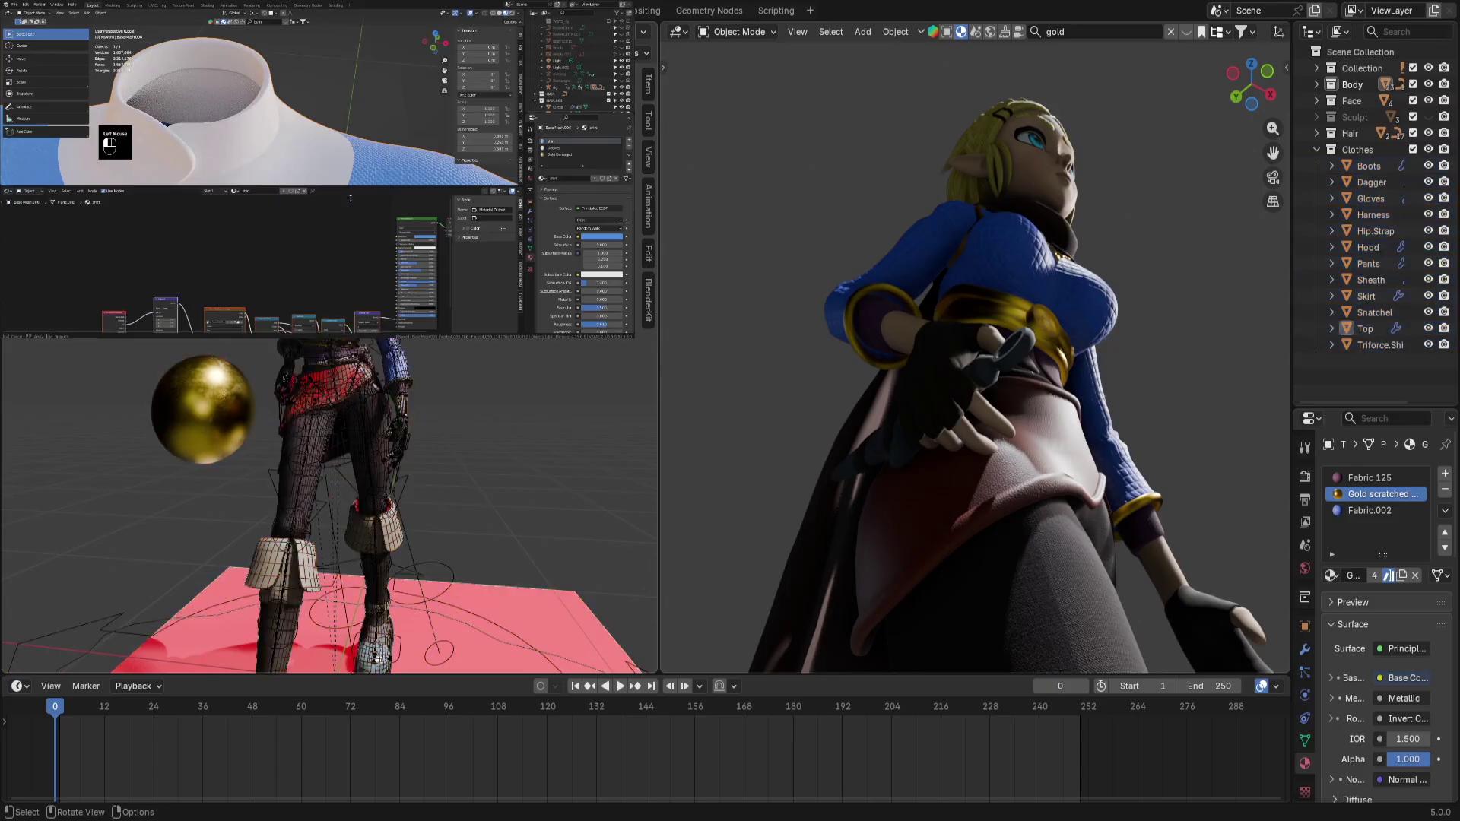
scroll(329, 507, "up", 8)
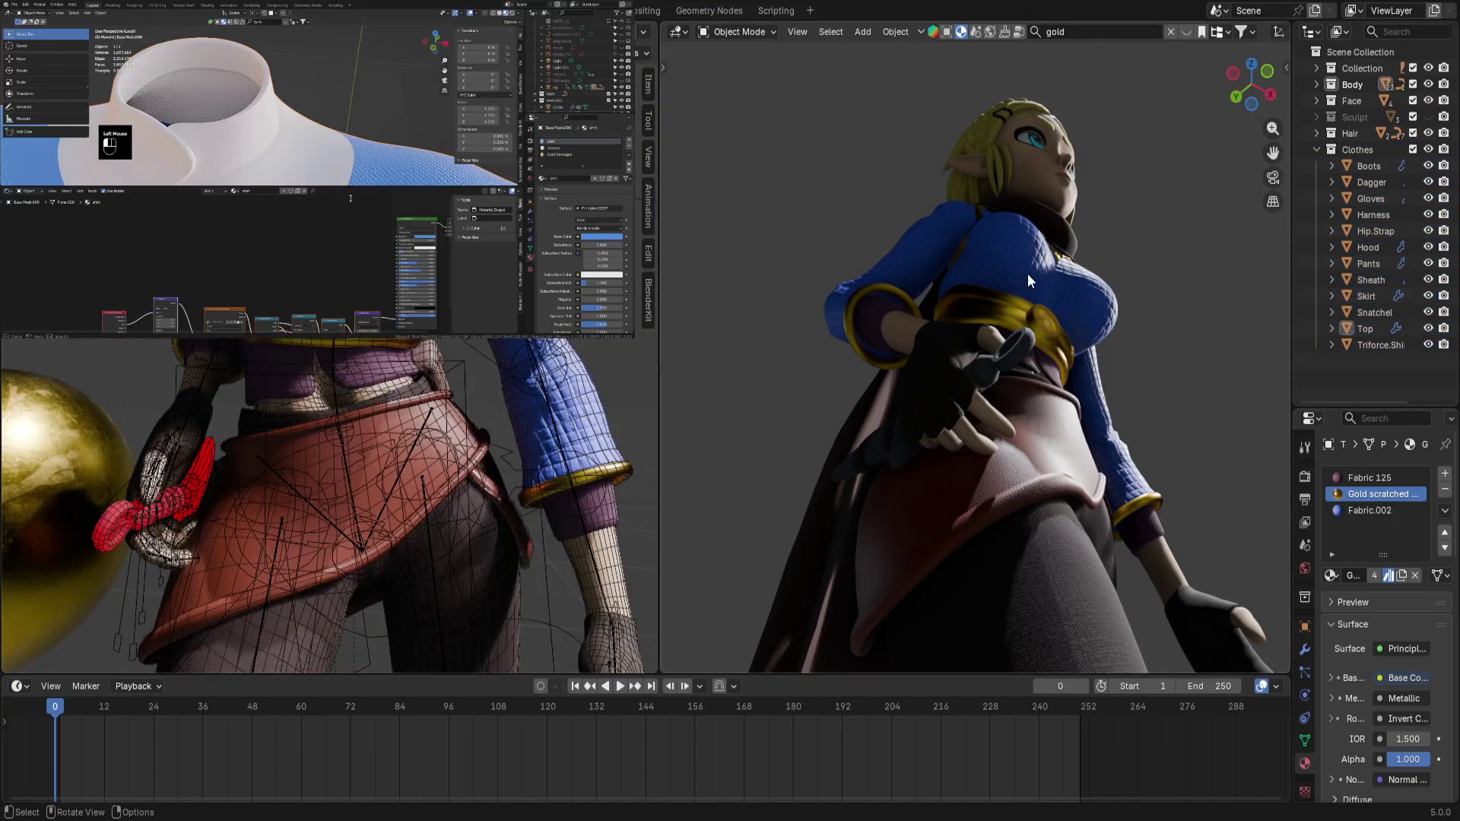
Examine the textured top and gold belt up close, plus the boots with their straps and steel toe caps
middle_click_drag(1028, 272, 992, 349)
scroll(991, 349, "up", 6)
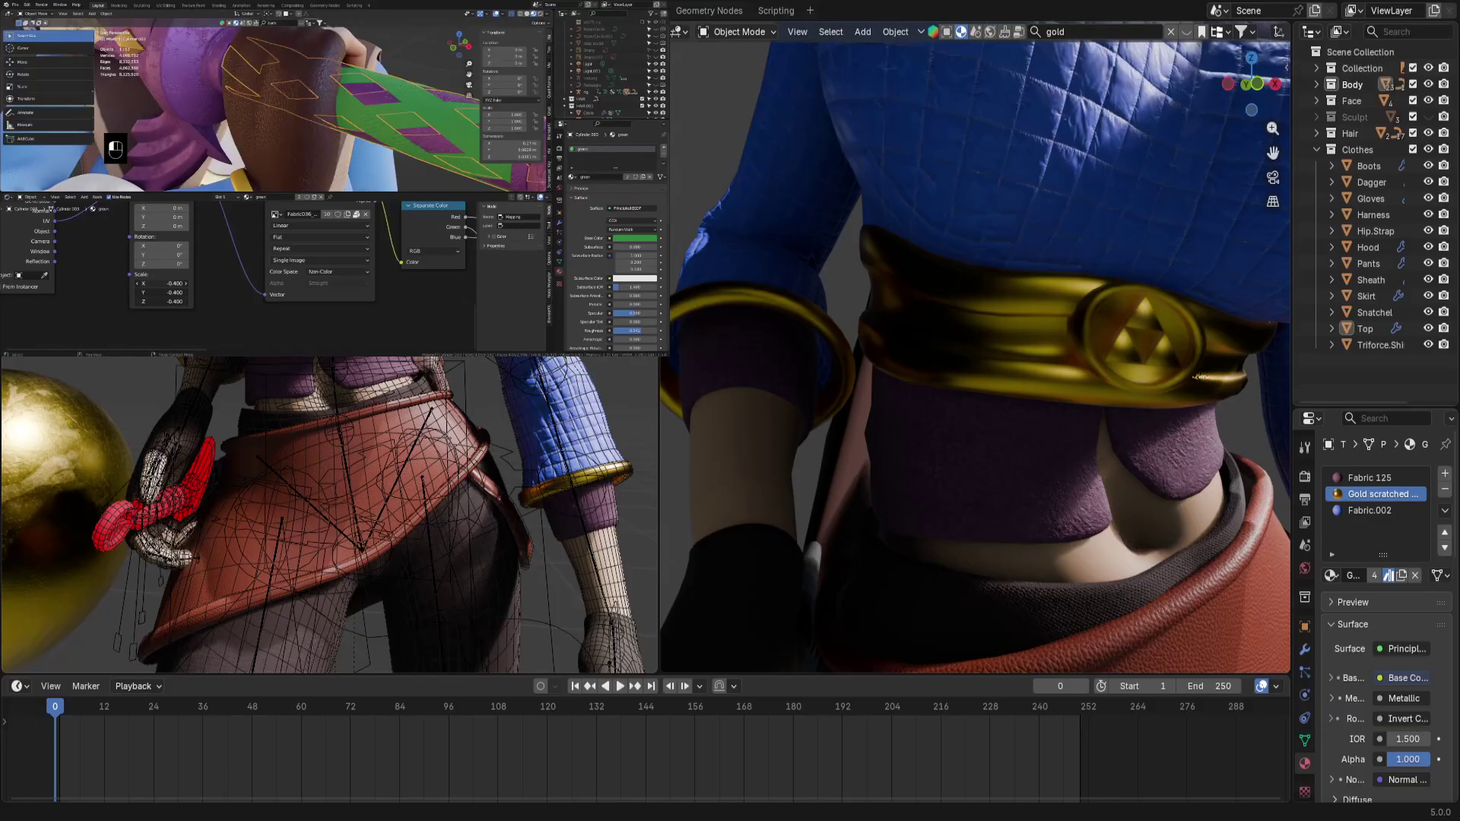
scroll(409, 593, "down", 7)
scroll(358, 587, "up", 1)
scroll(838, 499, "down", 9)
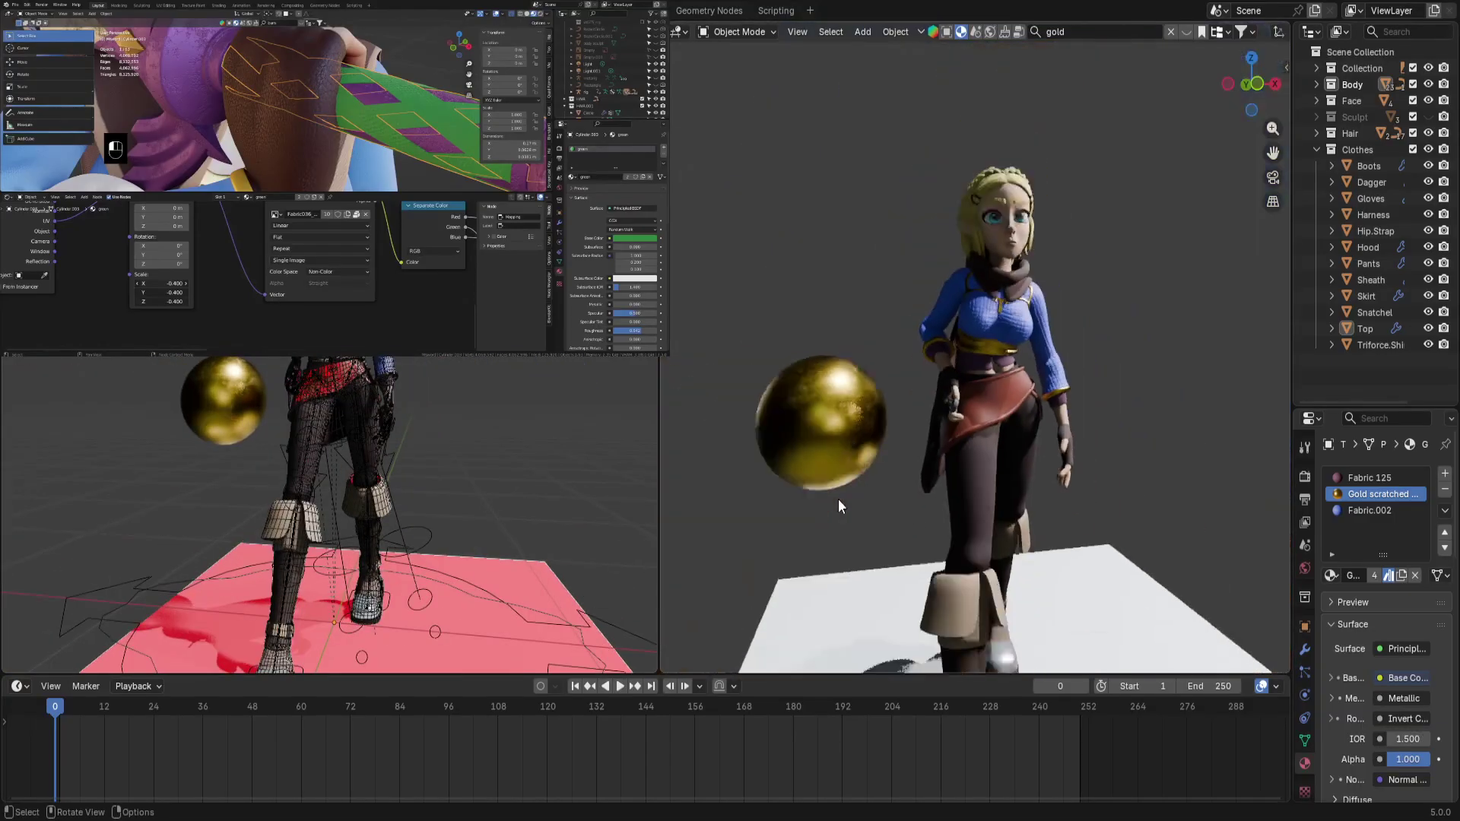
scroll(838, 499, "up", 1)
middle_click_drag(850, 498, 929, 212)
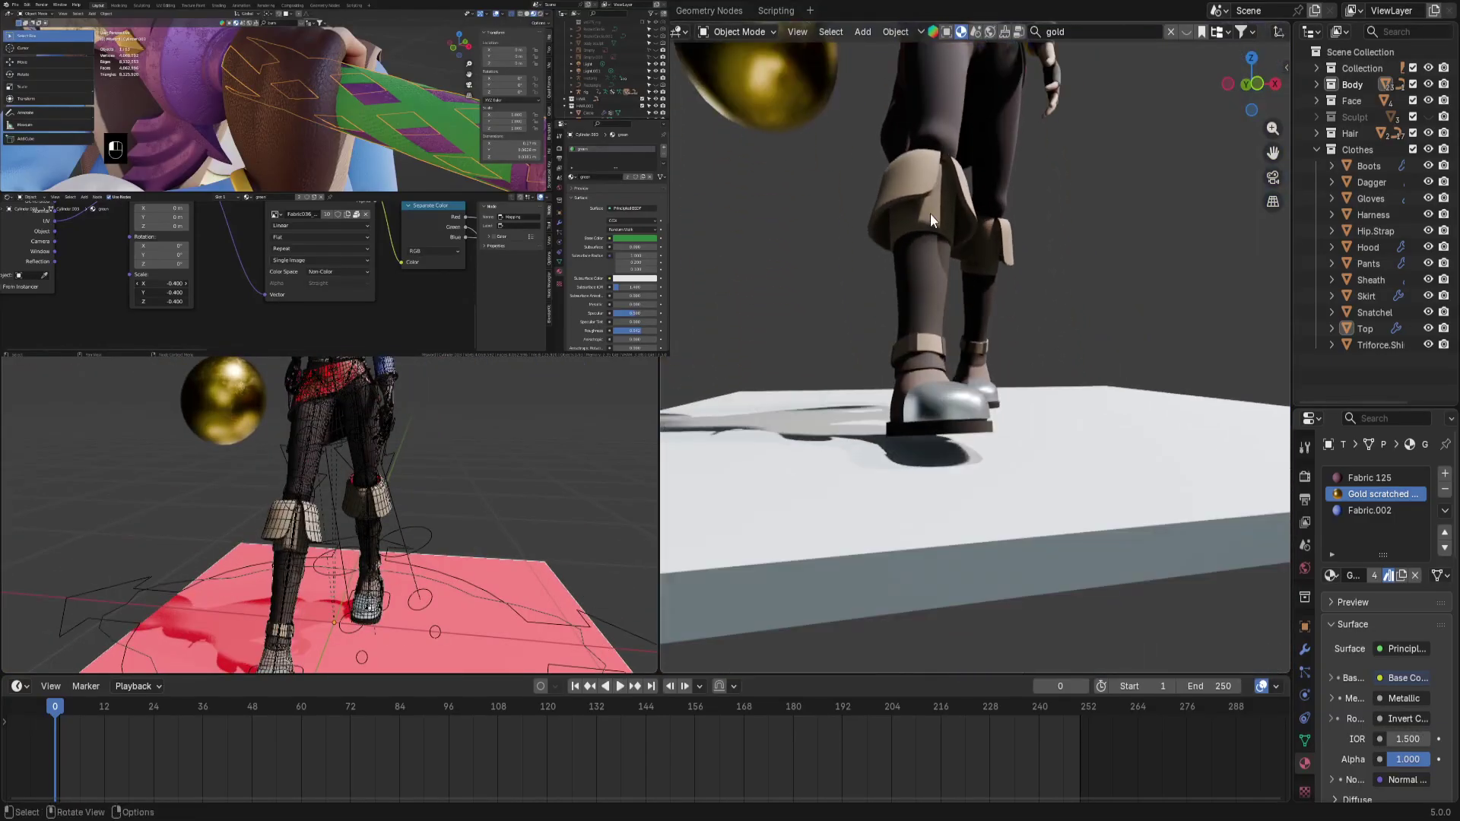
scroll(972, 295, "up", 8)
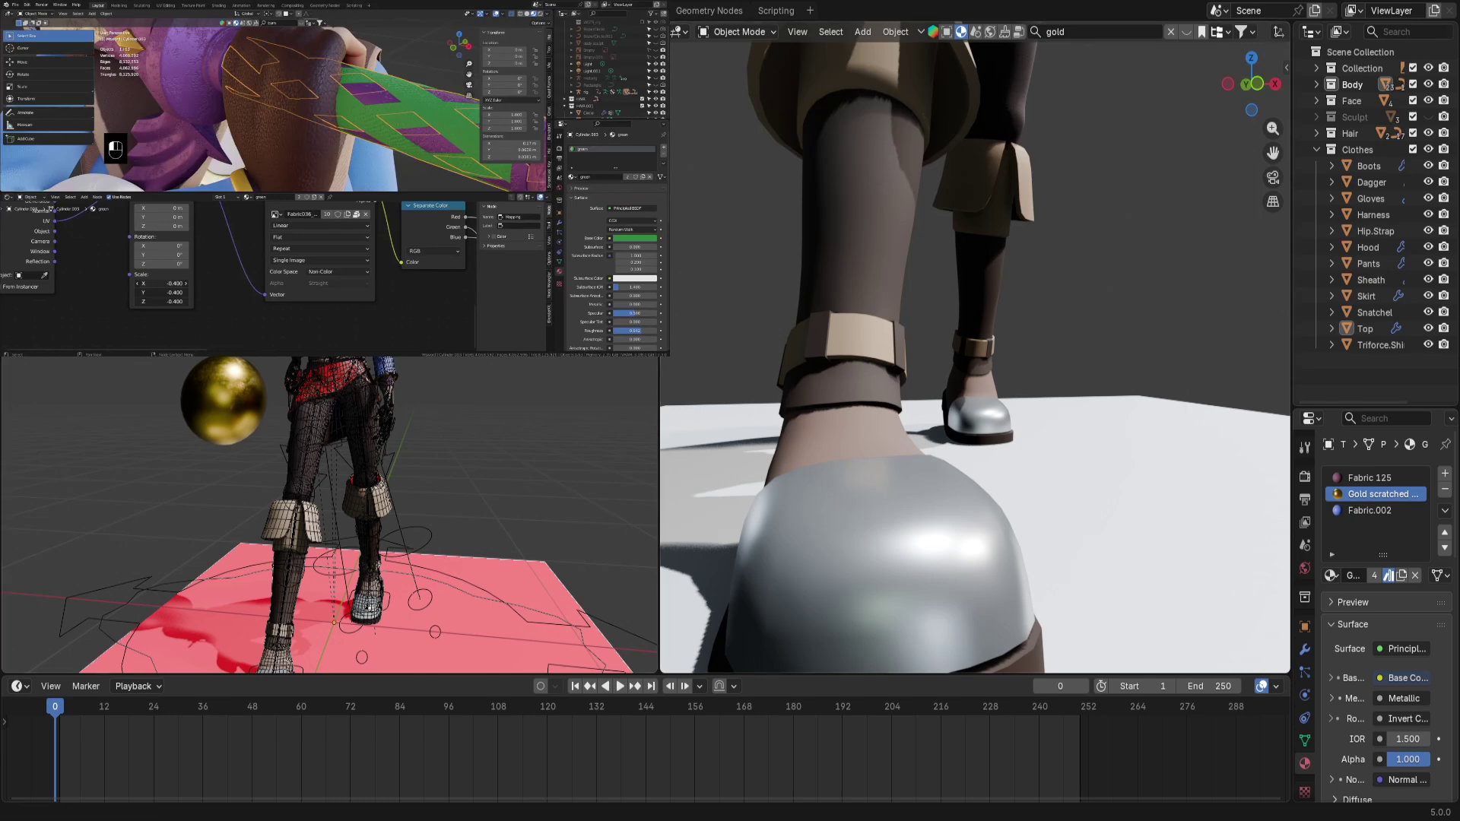
scroll(879, 287, "down", 3)
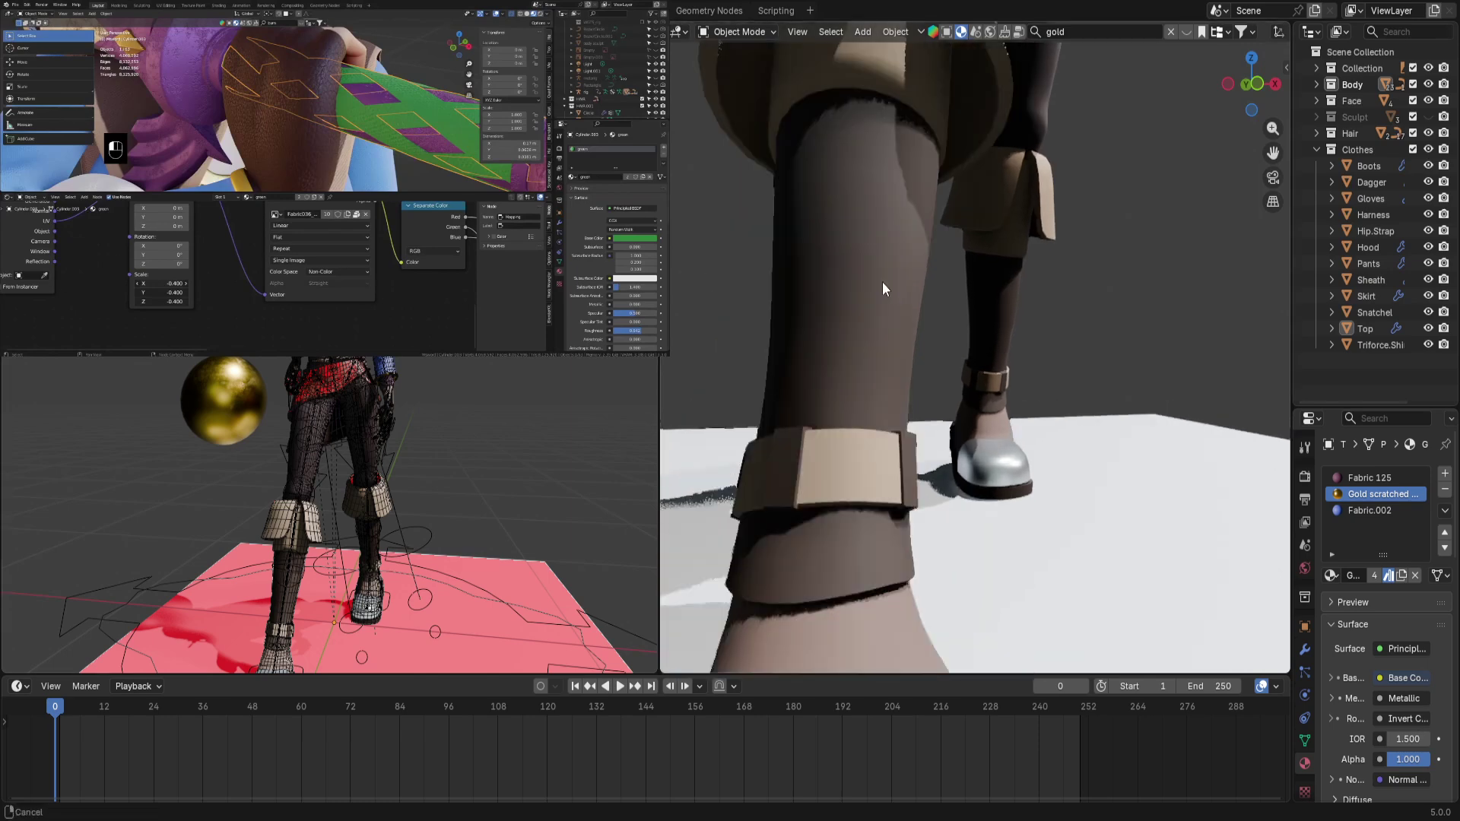
middle_click_drag(880, 287, 723, 302)
scroll(1000, 216, "up", 4)
scroll(701, 309, "down", 4)
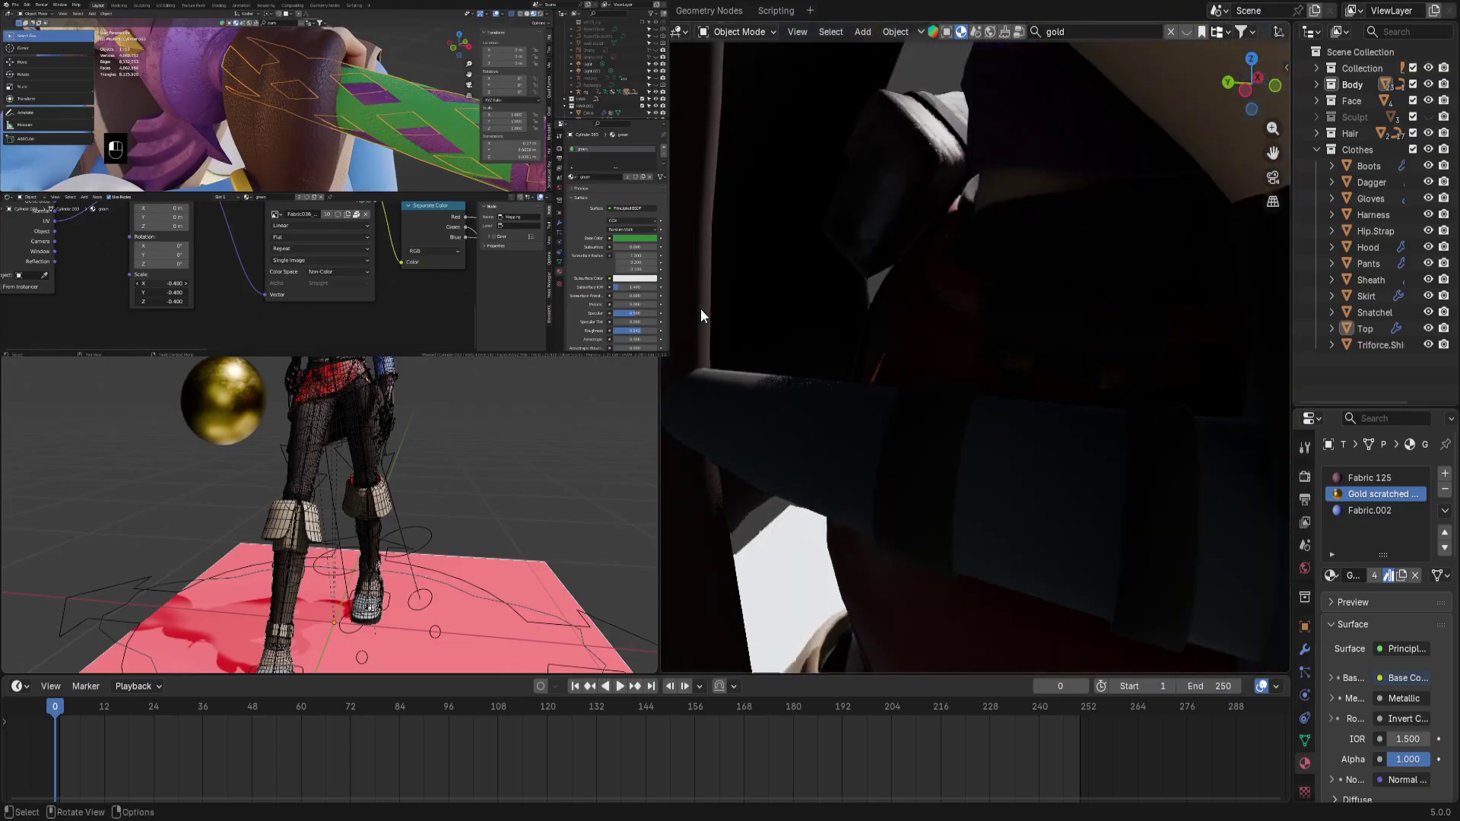
Inspect the skirt, glove and dagger sheath at the hip from the side and behind
scroll(321, 293, "up", 5)
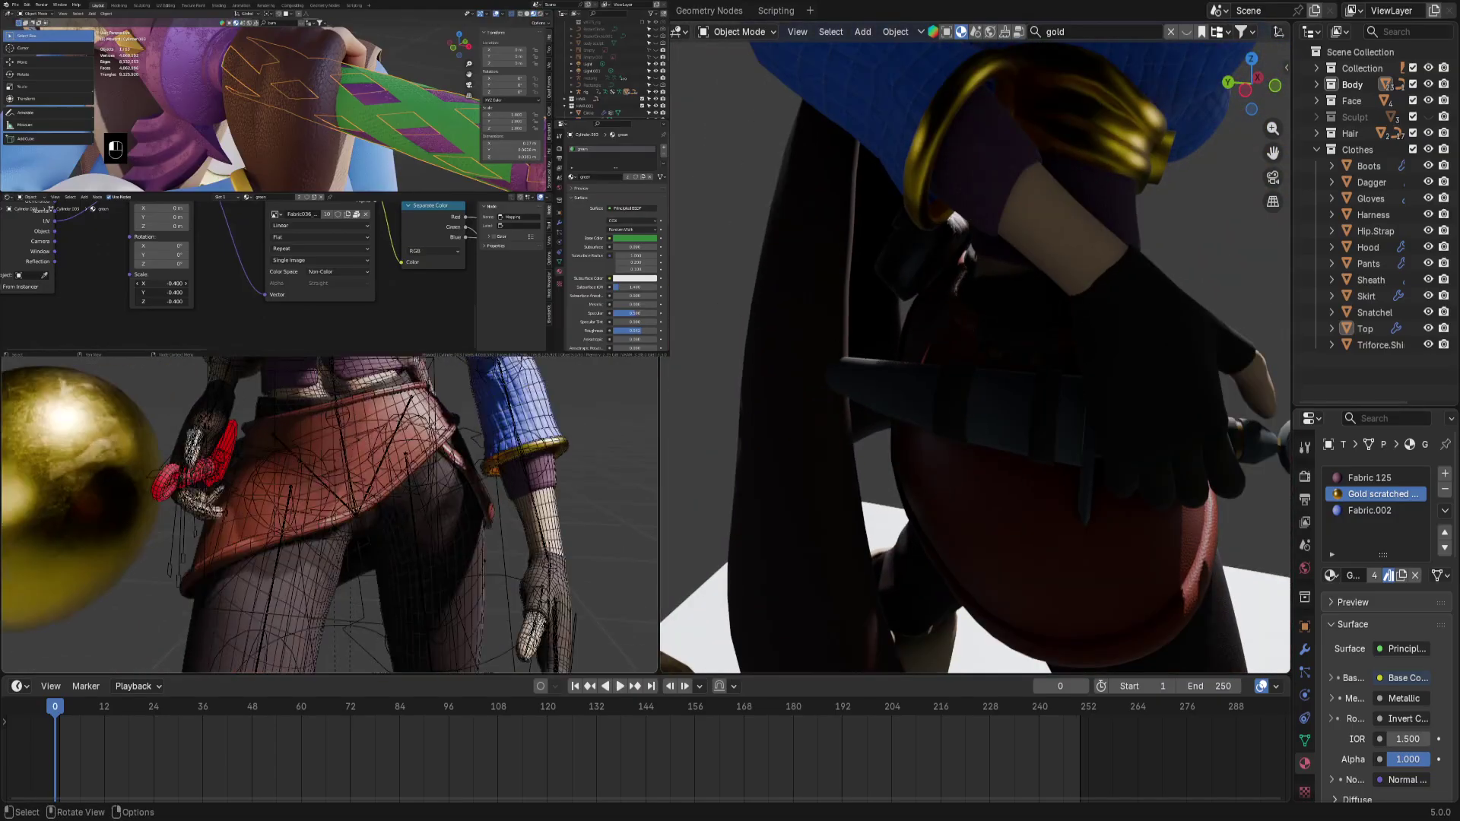
middle_click_drag(322, 292, 341, 363)
scroll(869, 321, "up", 5)
middle_click_drag(869, 321, 965, 271)
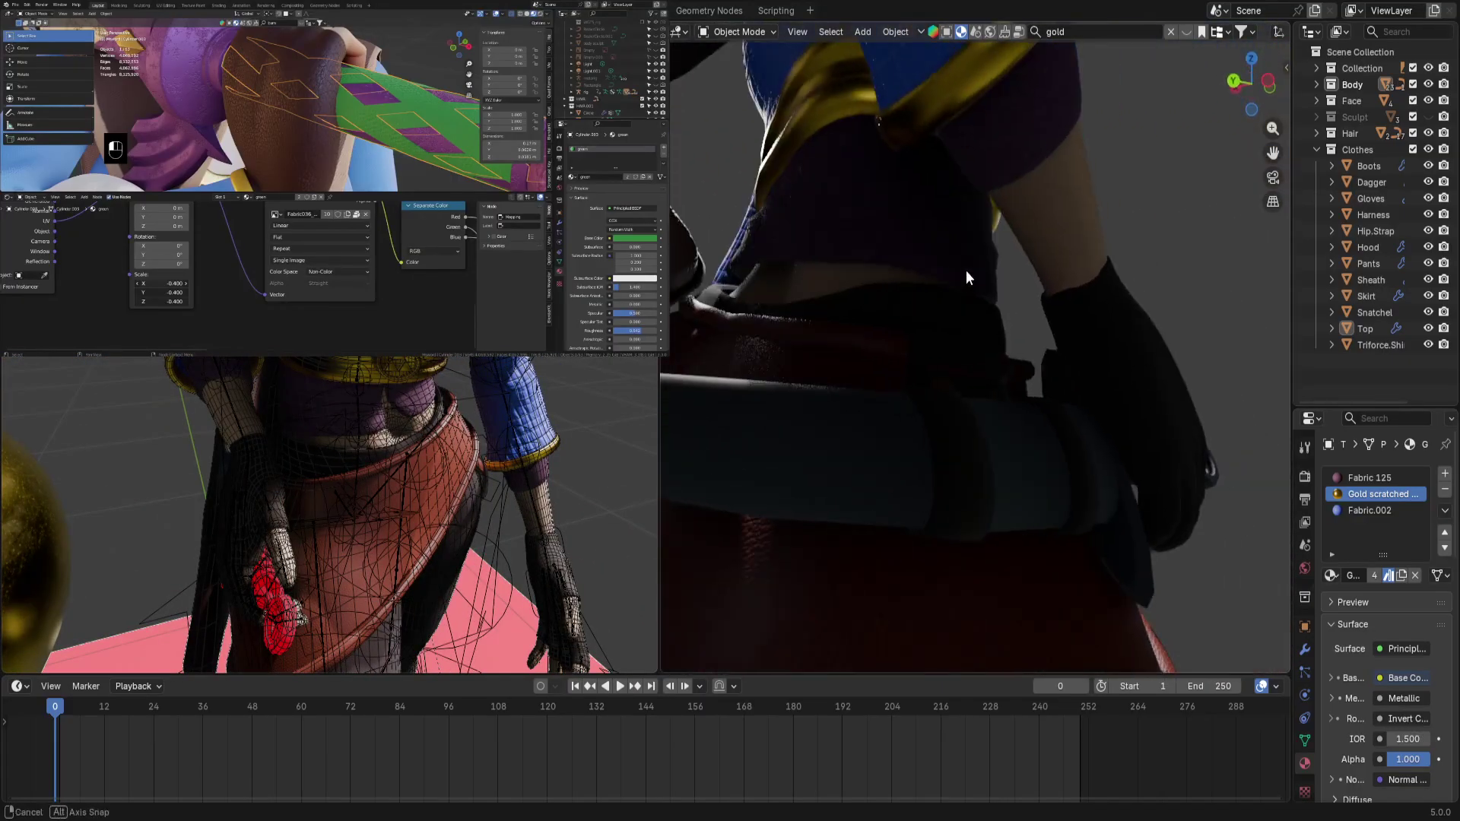
scroll(965, 270, "down", 6)
scroll(952, 304, "up", 5)
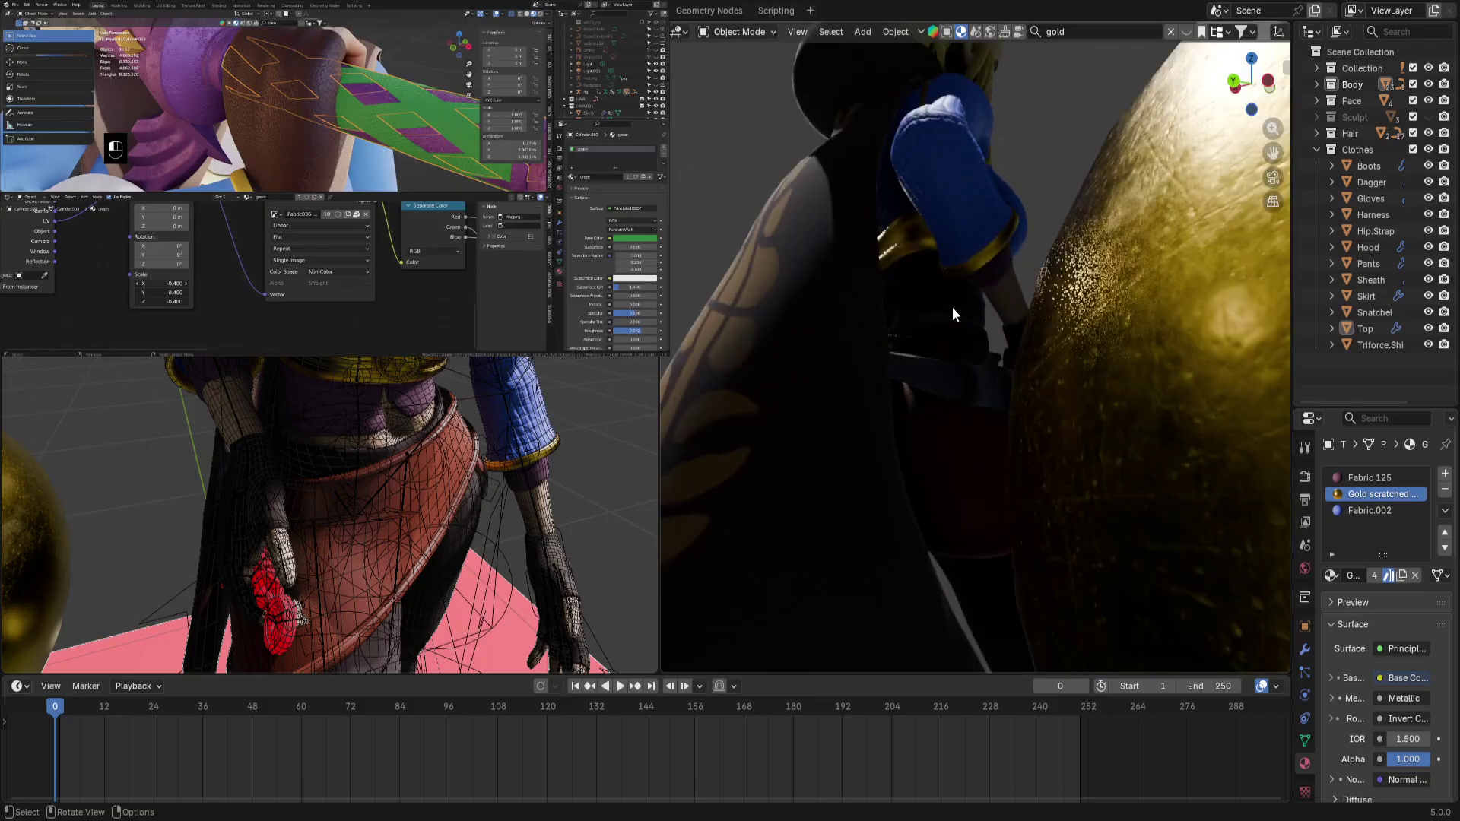
middle_click_drag(925, 335, 1287, 411)
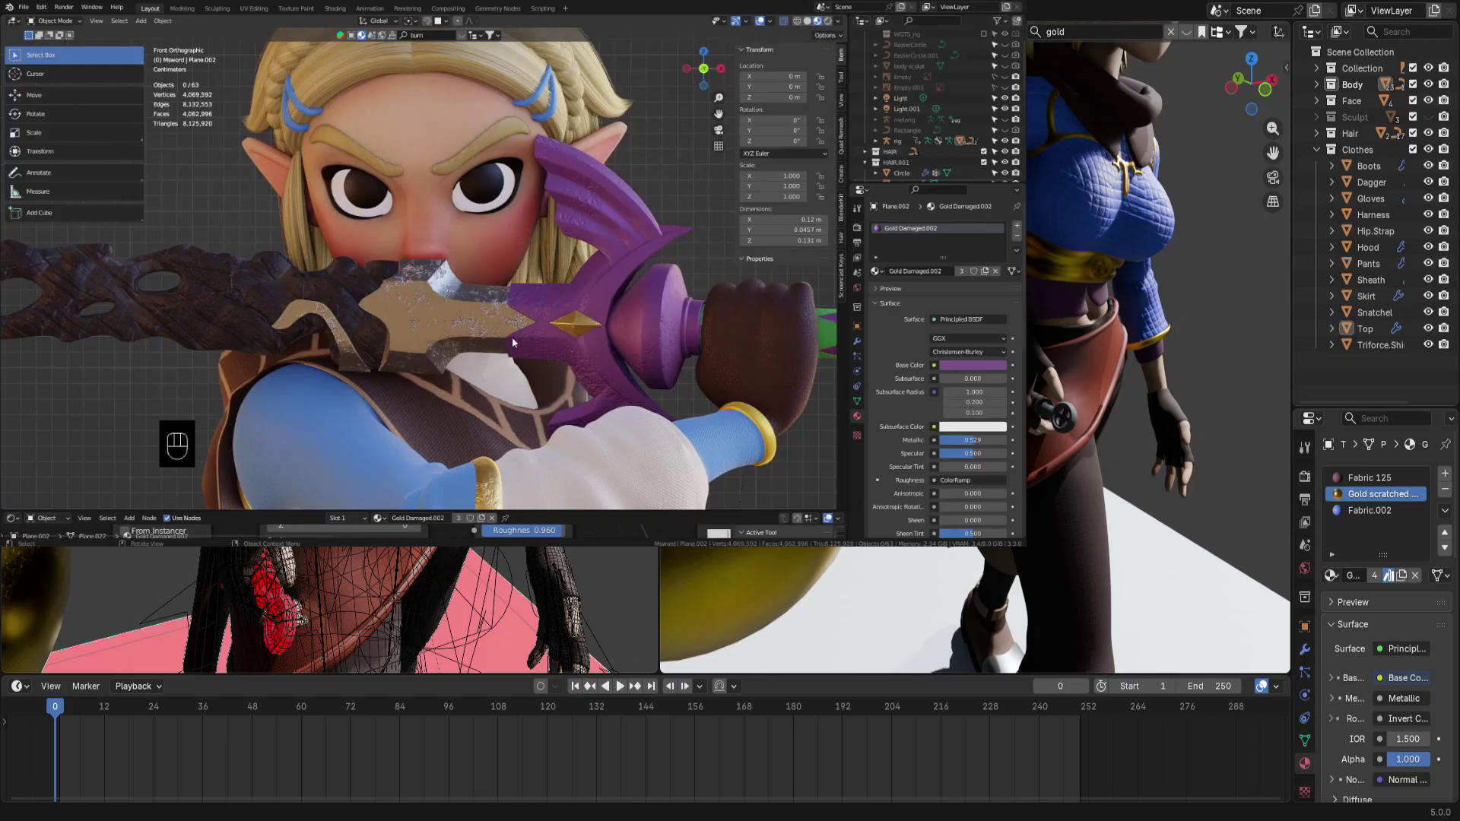
Review the full figures of the sword-holding character and the blue-top character from the front
key("shift")
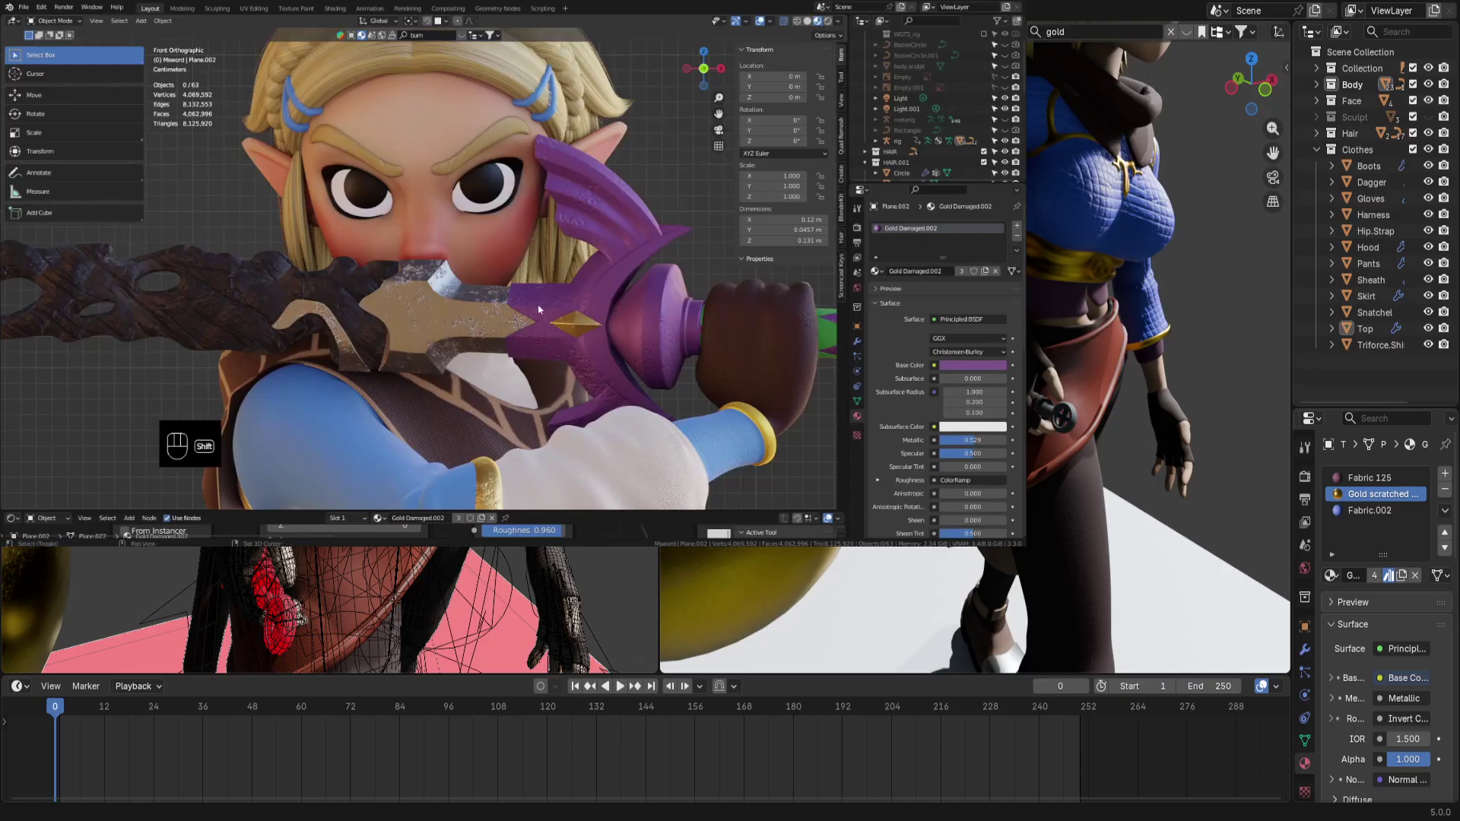
scroll(538, 309, "down", 6, "shift")
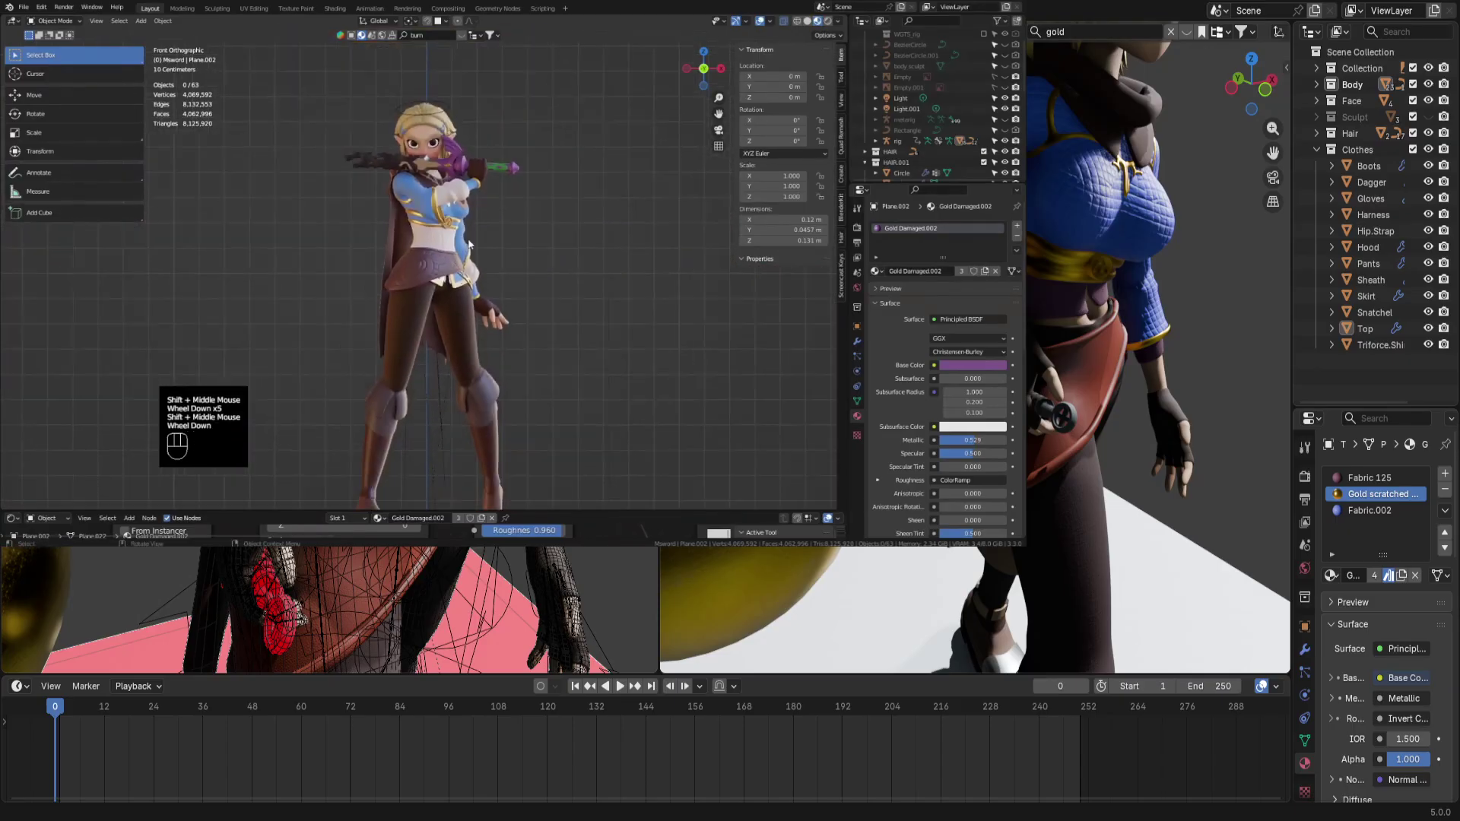
middle_click_drag(469, 243, 470, 236, "shift")
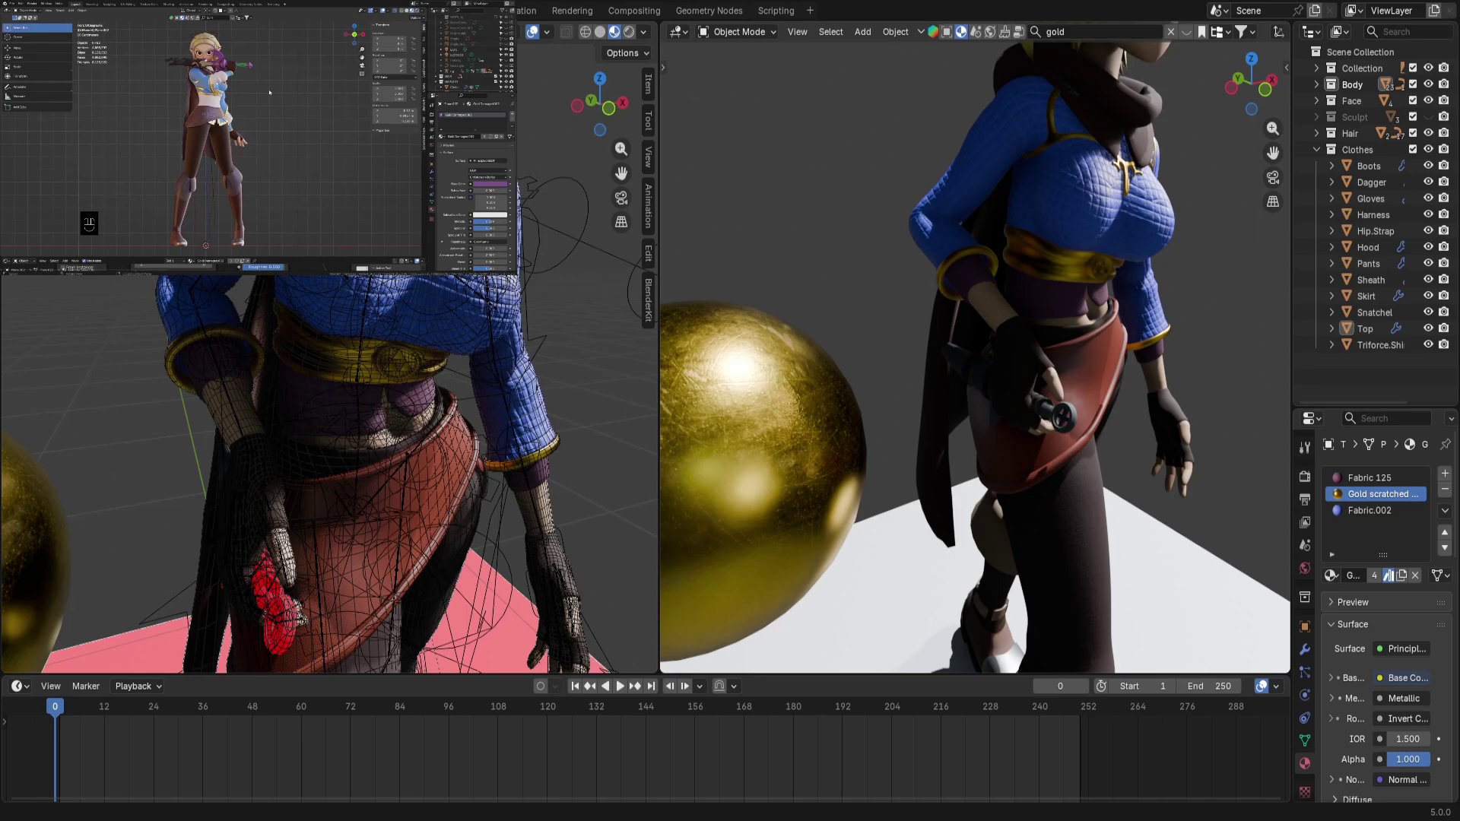
scroll(1046, 456, "down", 15)
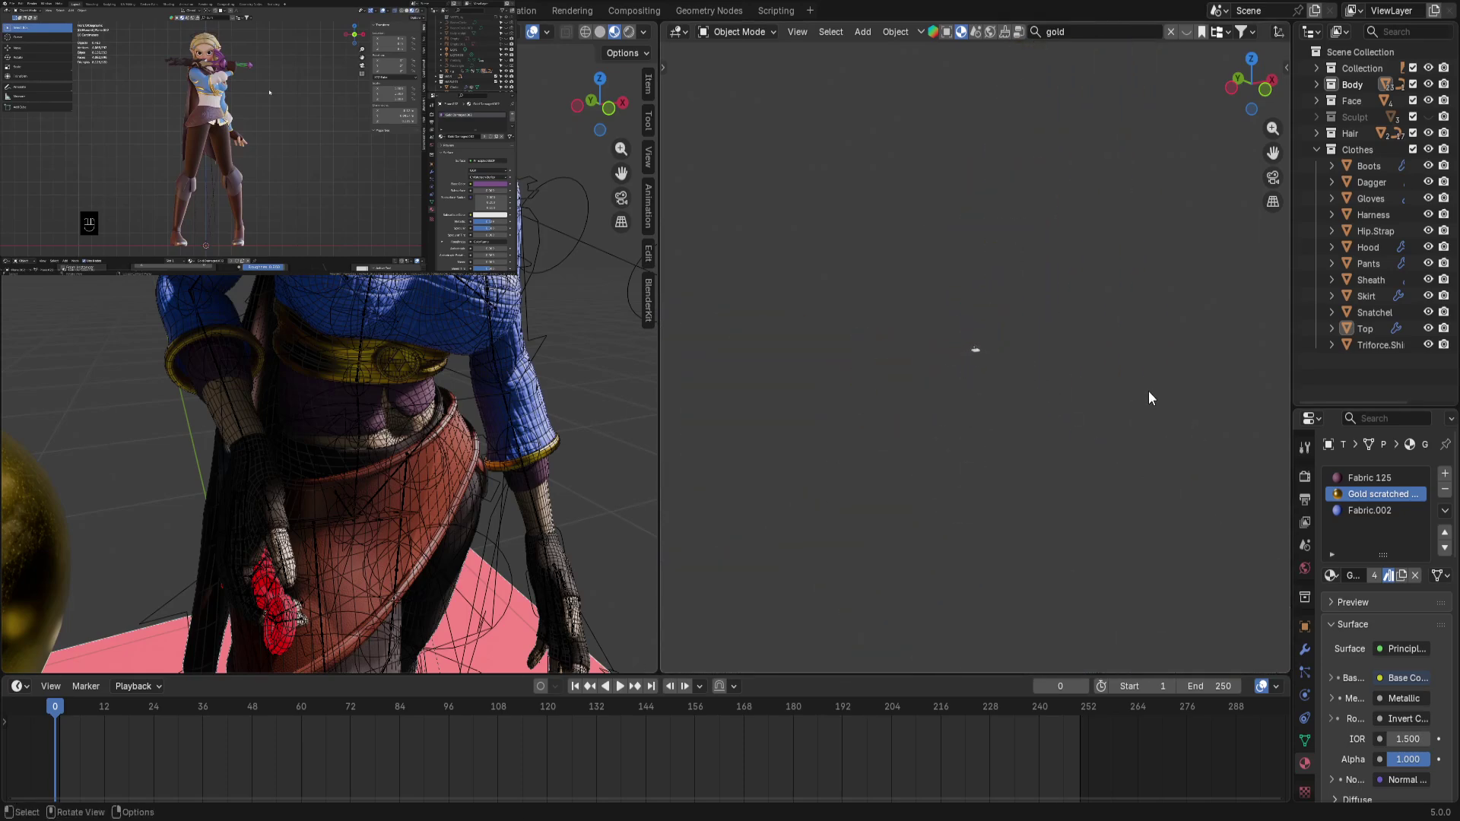
key("KP_1")
scroll(1148, 392, "up", 20)
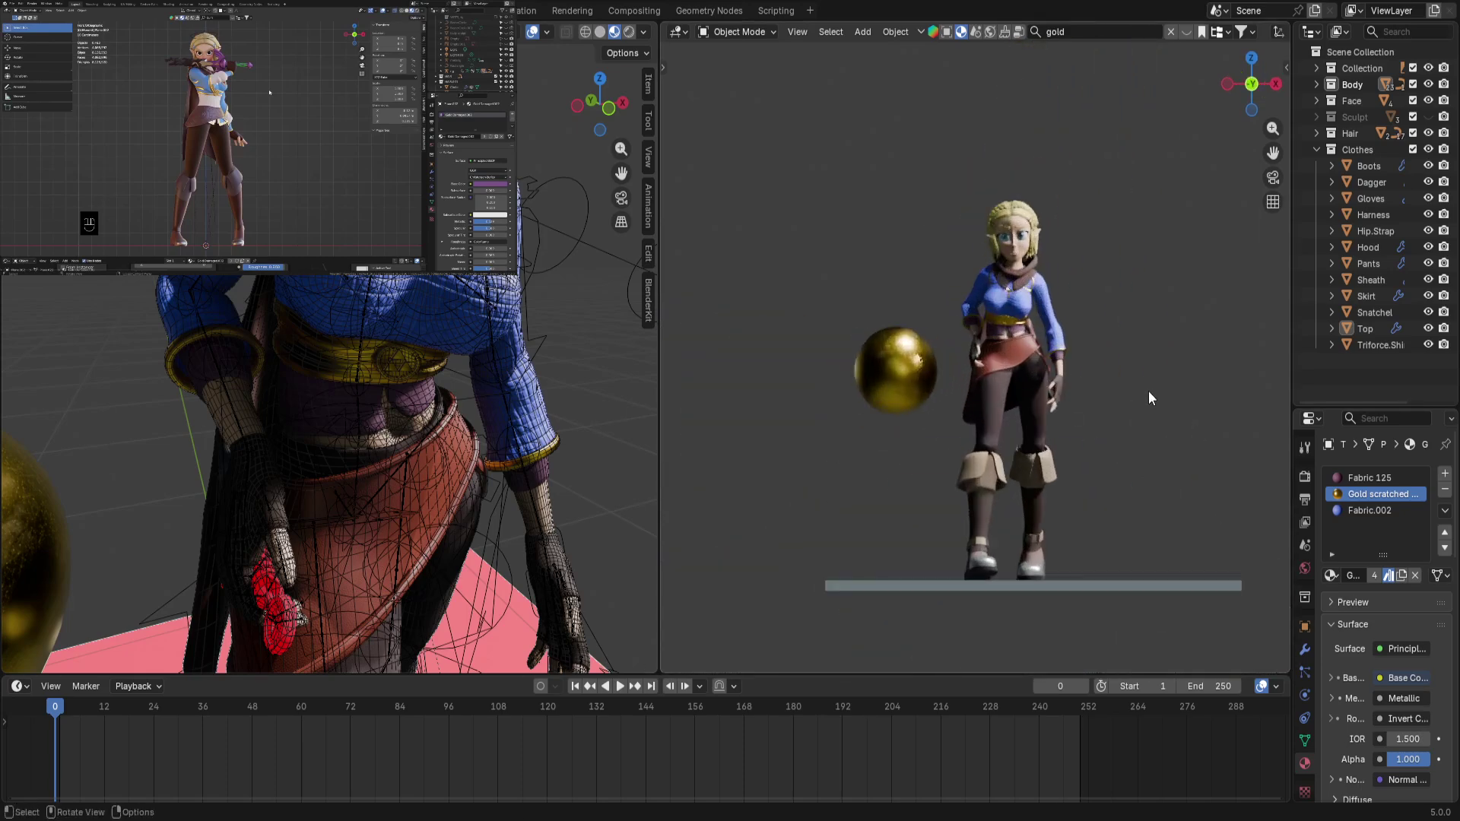
scroll(1148, 392, "down", 1)
scroll(1148, 392, "up", 2)
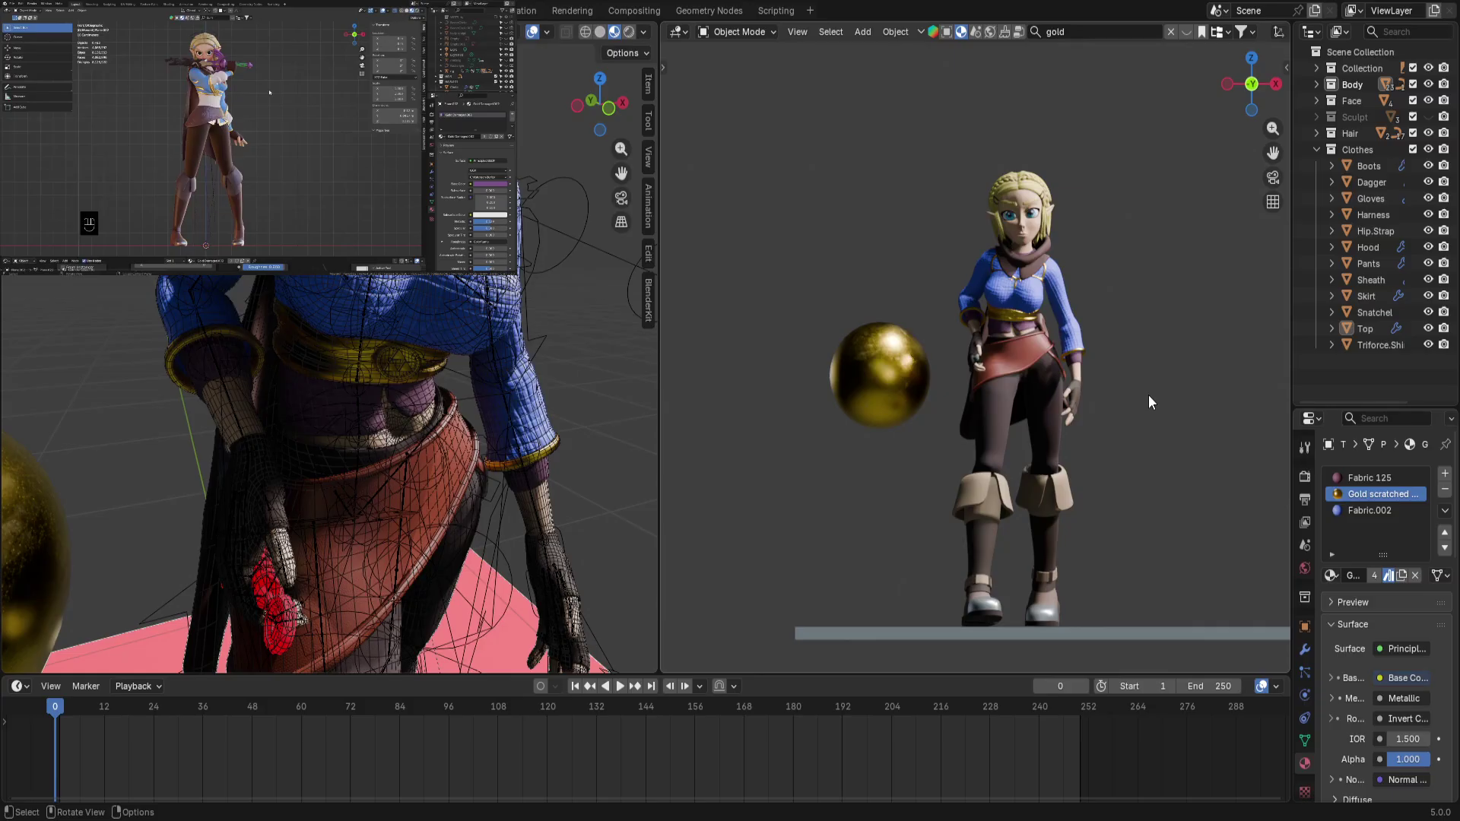
middle_click_drag(1080, 487, 1006, 564)
key("KP_1")
scroll(990, 567, "up", 5)
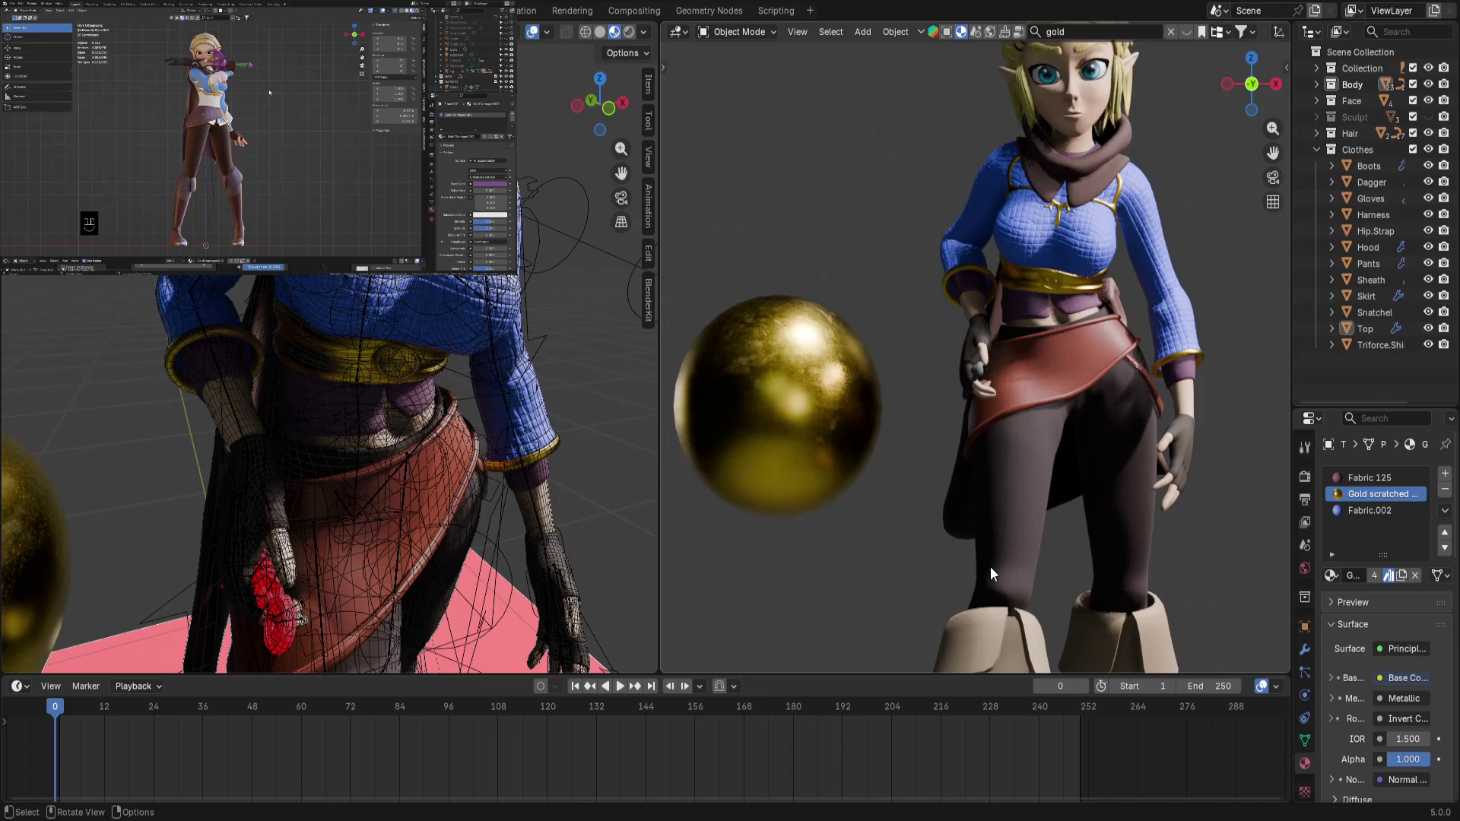
scroll(990, 567, "down", 6)
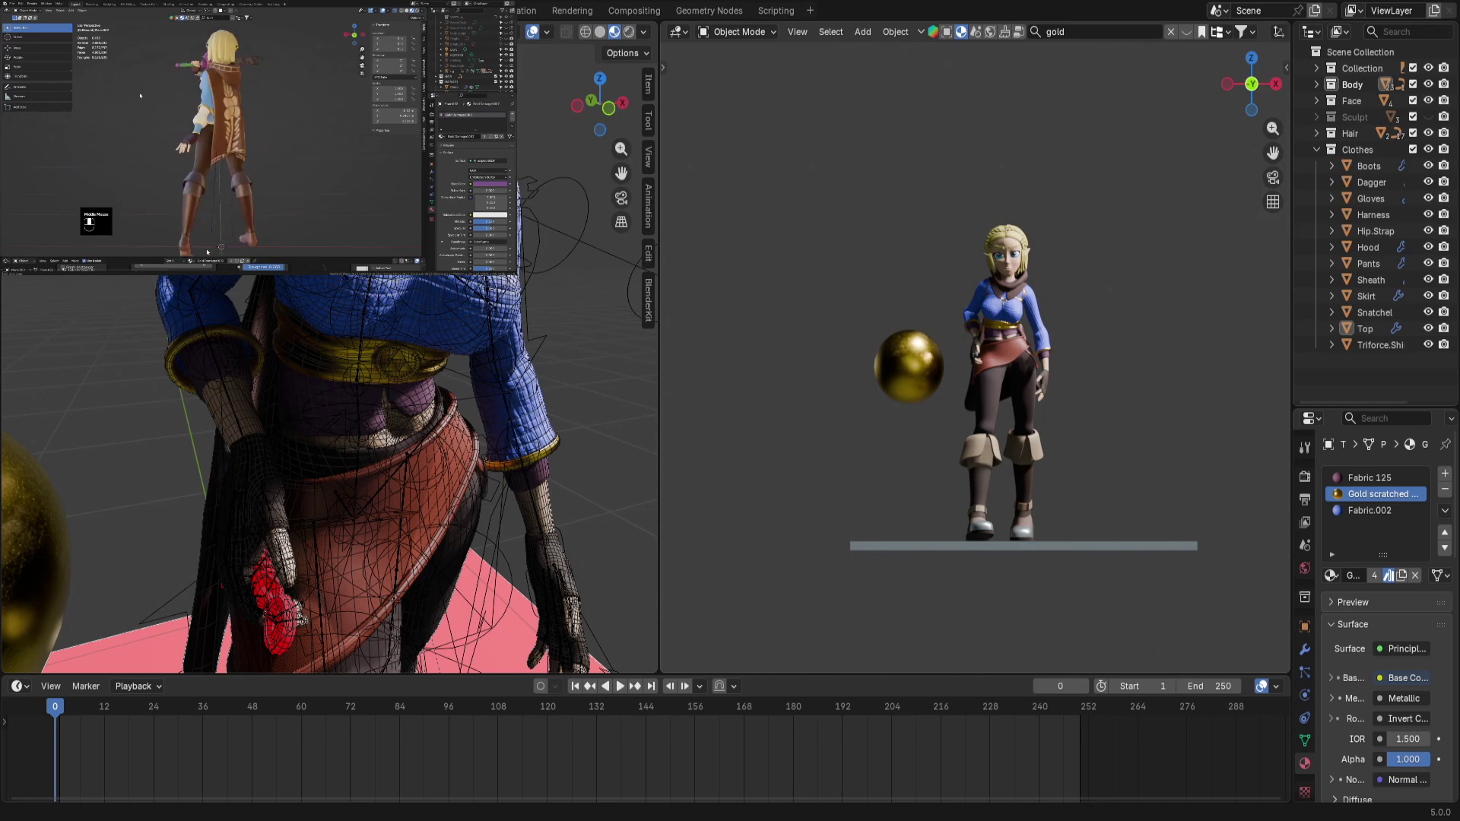
Select the Boots object, isolate it in local view and enter Edit Mode
middle_click_drag(960, 357, 903, 339, "ctrl")
left_click(906, 346)
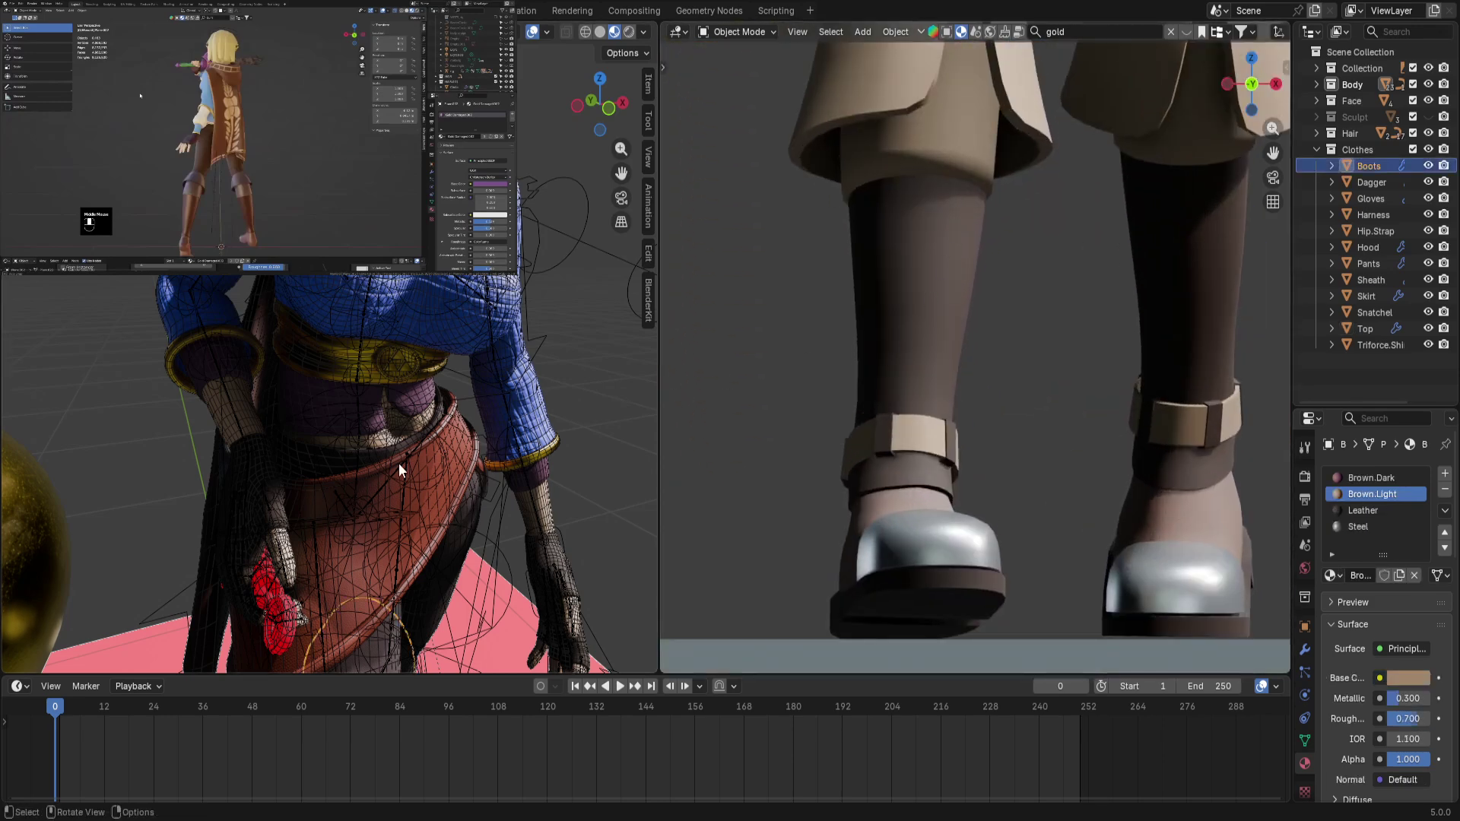
middle_click_drag(403, 470, 431, 480)
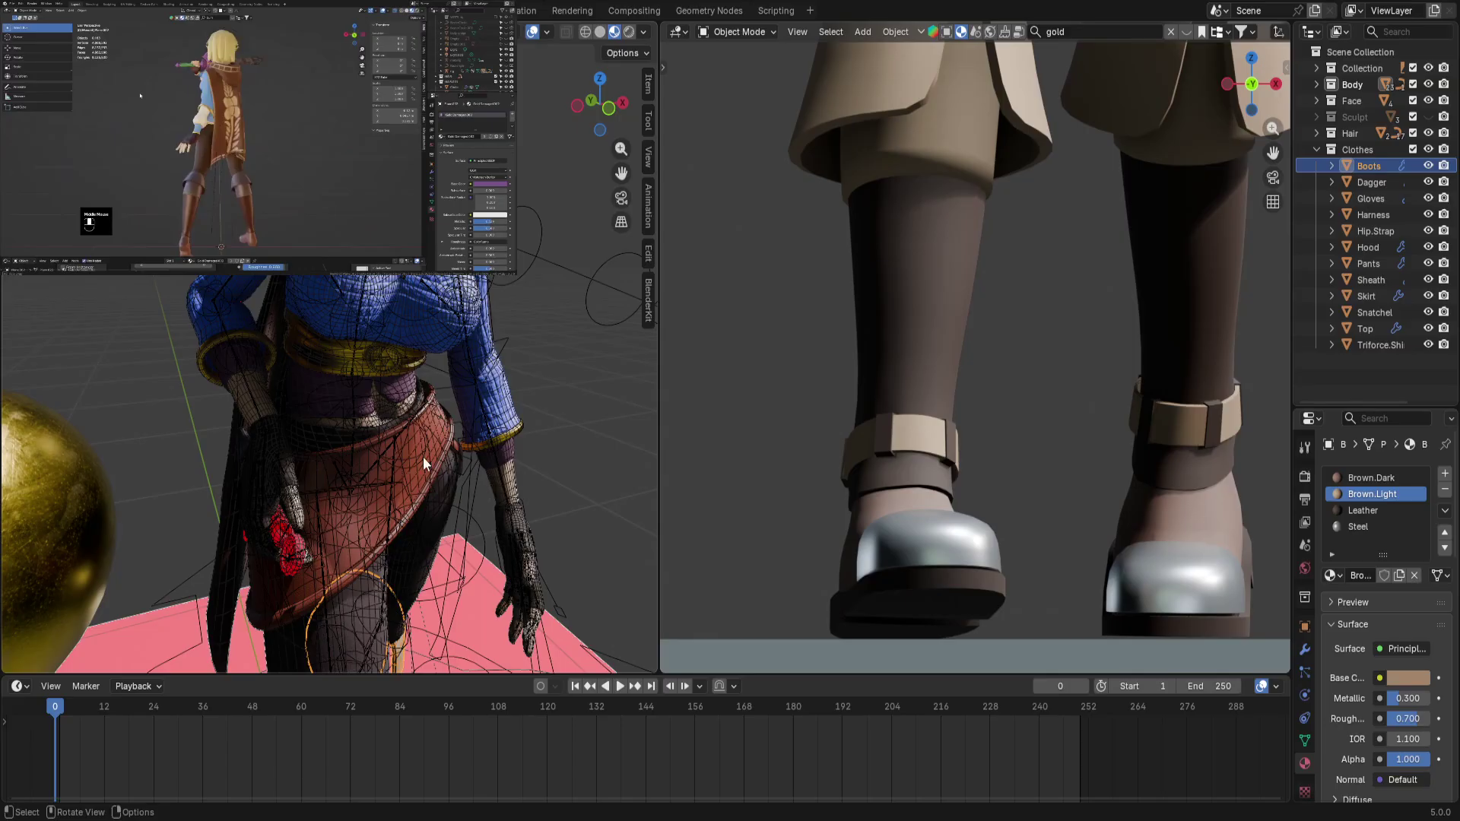
key("KP_Divide")
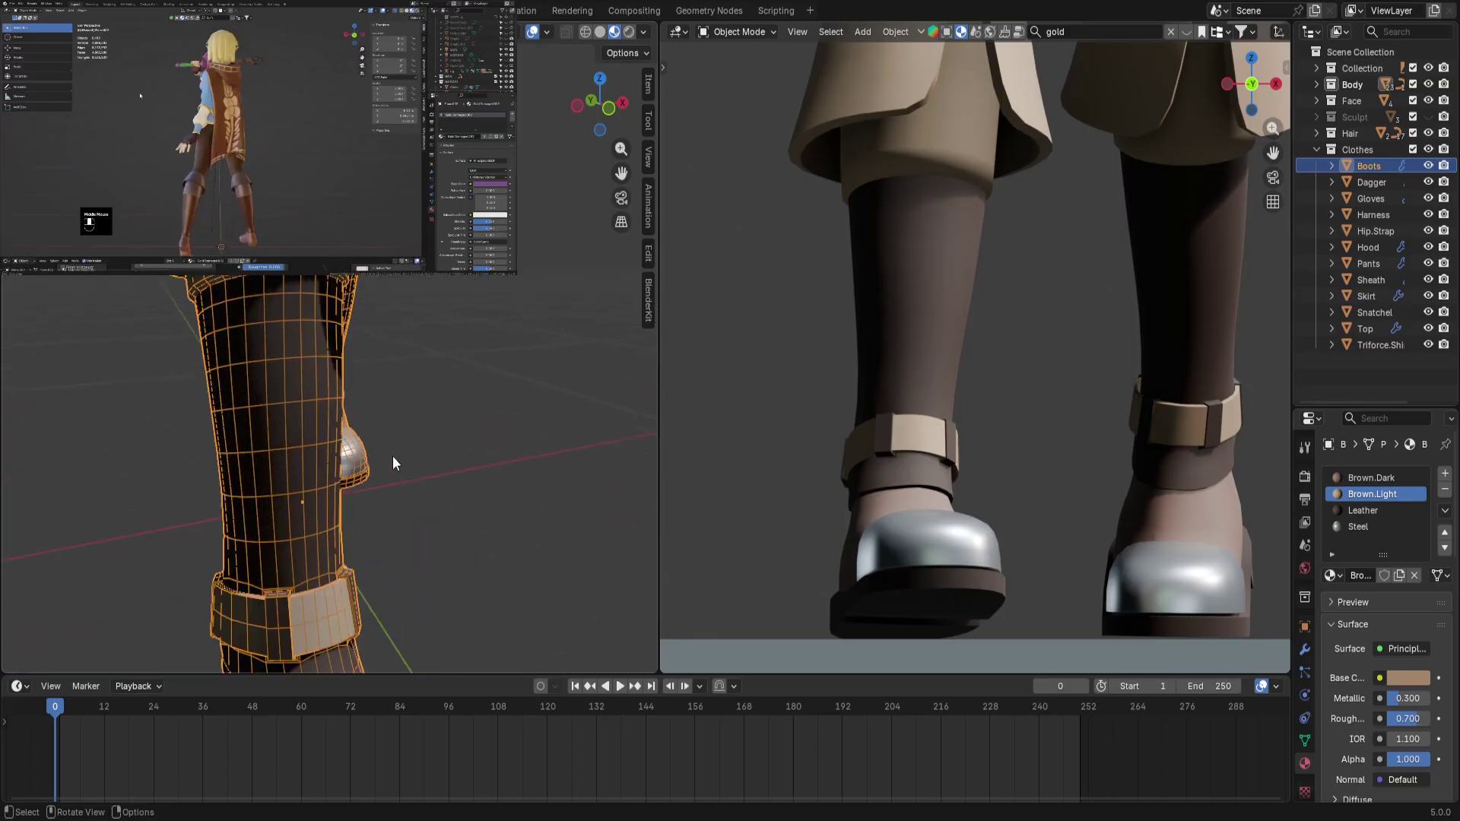
key("Tab")
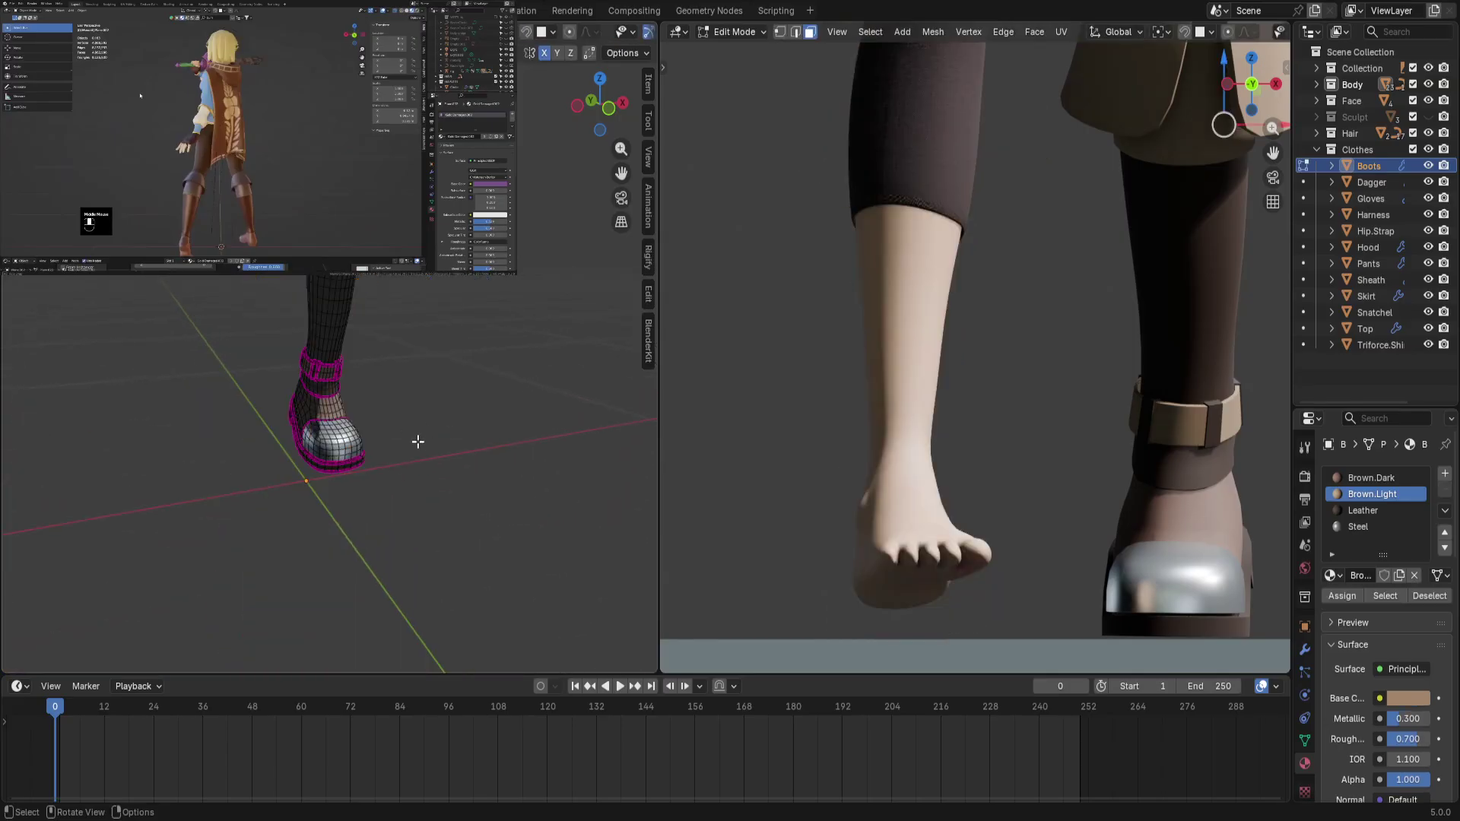
Examine the boot's shaft and ankle strap, select one shaft face to check its material slot, and clear the selection
middle_click_drag(417, 437, 470, 417)
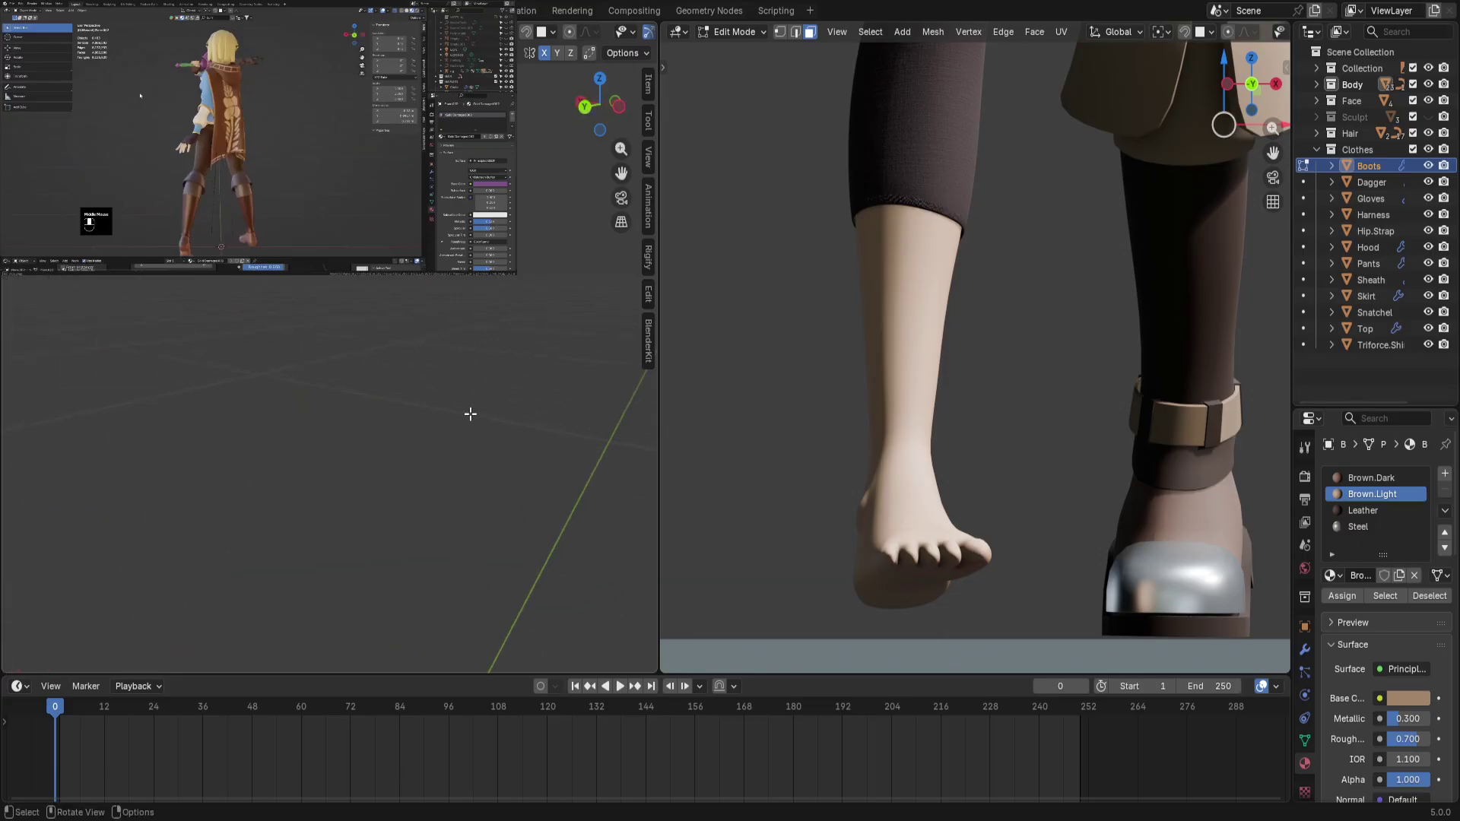
scroll(432, 414, "down", 3)
scroll(432, 414, "down", 3)
scroll(466, 408, "up", 8)
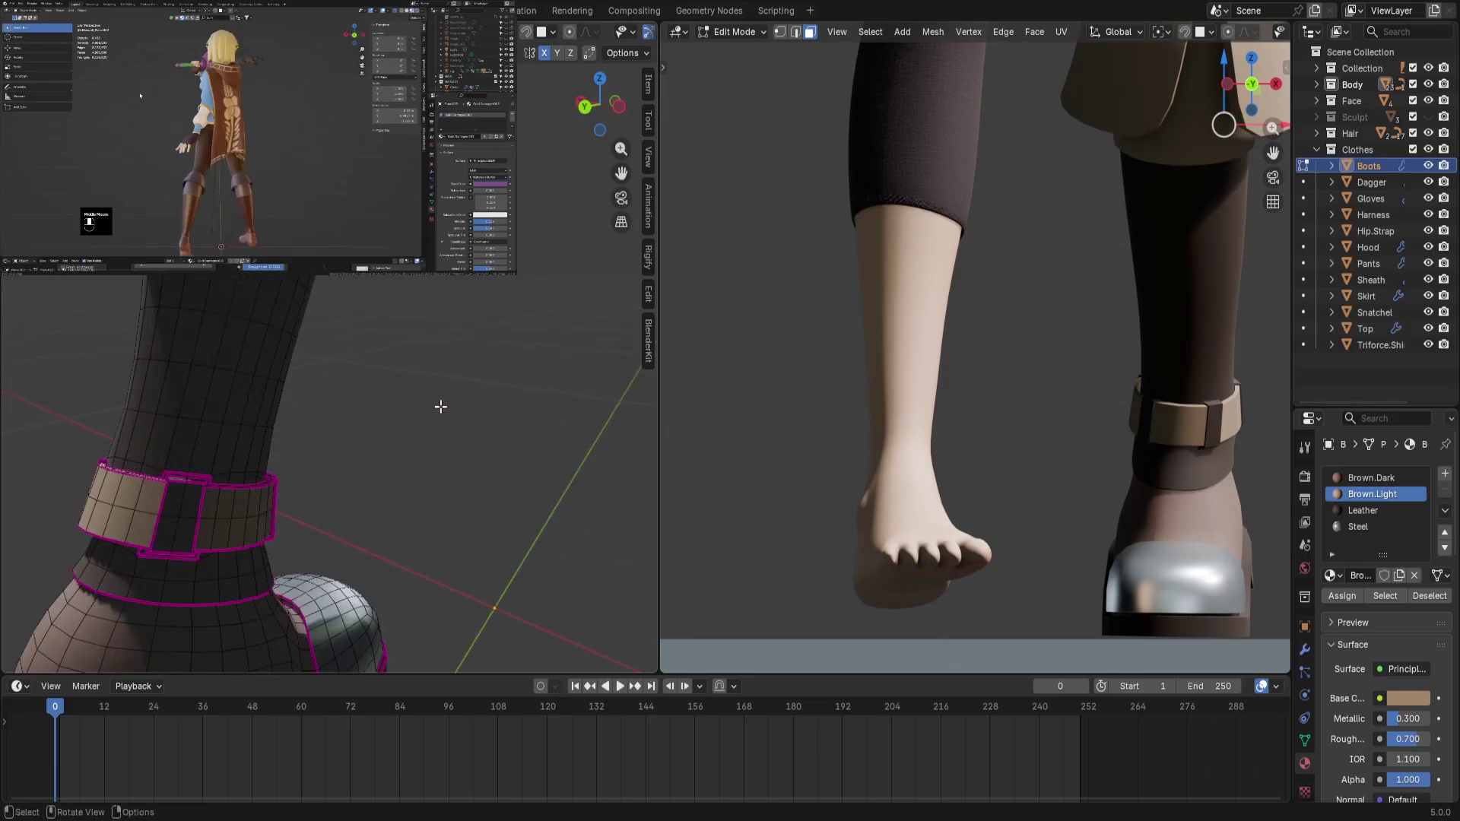
mouse_move(299, 374)
middle_mouse_down()
mouse_move(206, 365)
mouse_move(304, 362)
middle_mouse_up()
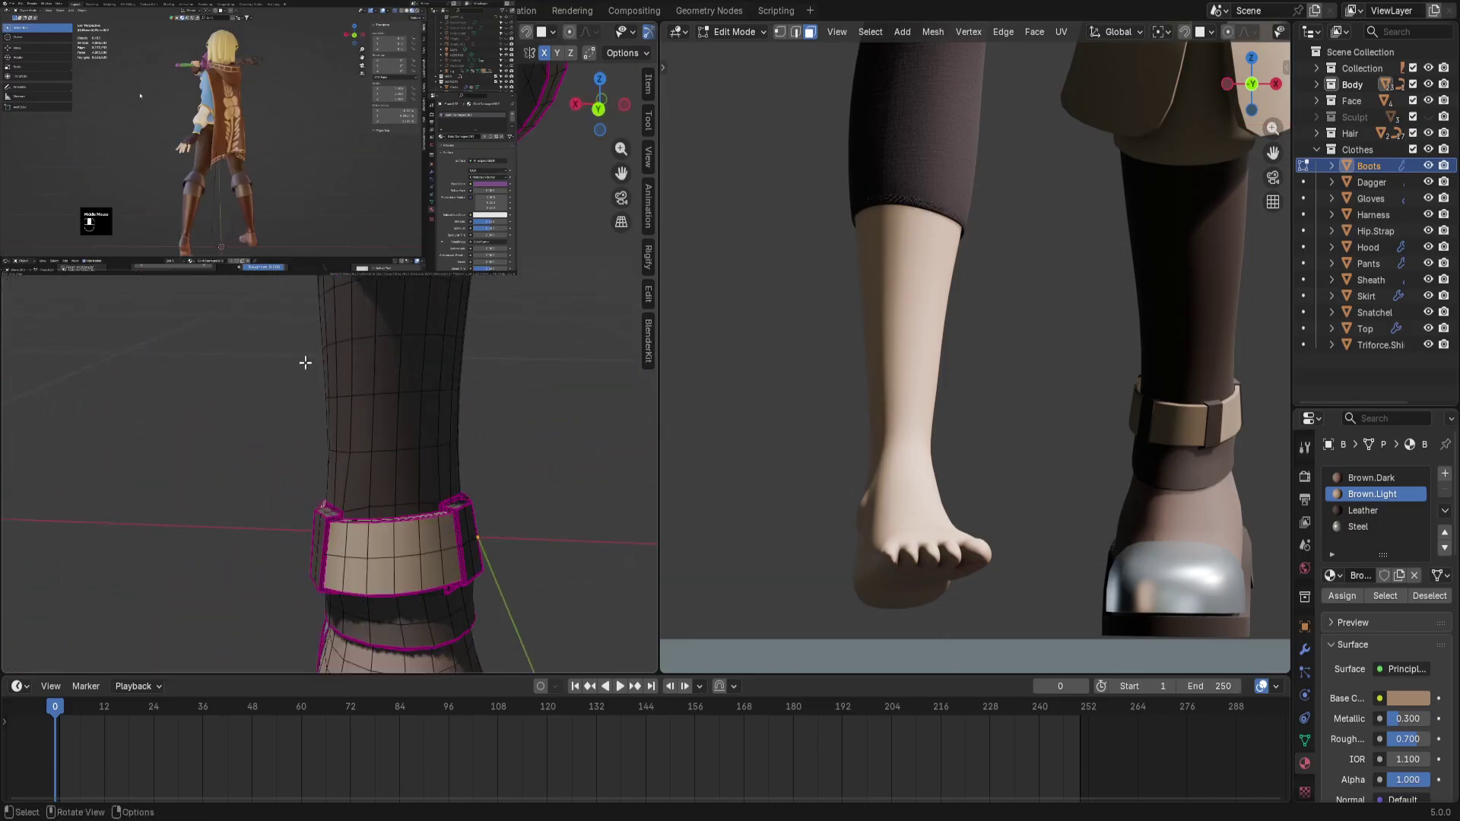
scroll(319, 352, "up", 5)
left_click(350, 338)
scroll(349, 338, "down", 5)
key("a")
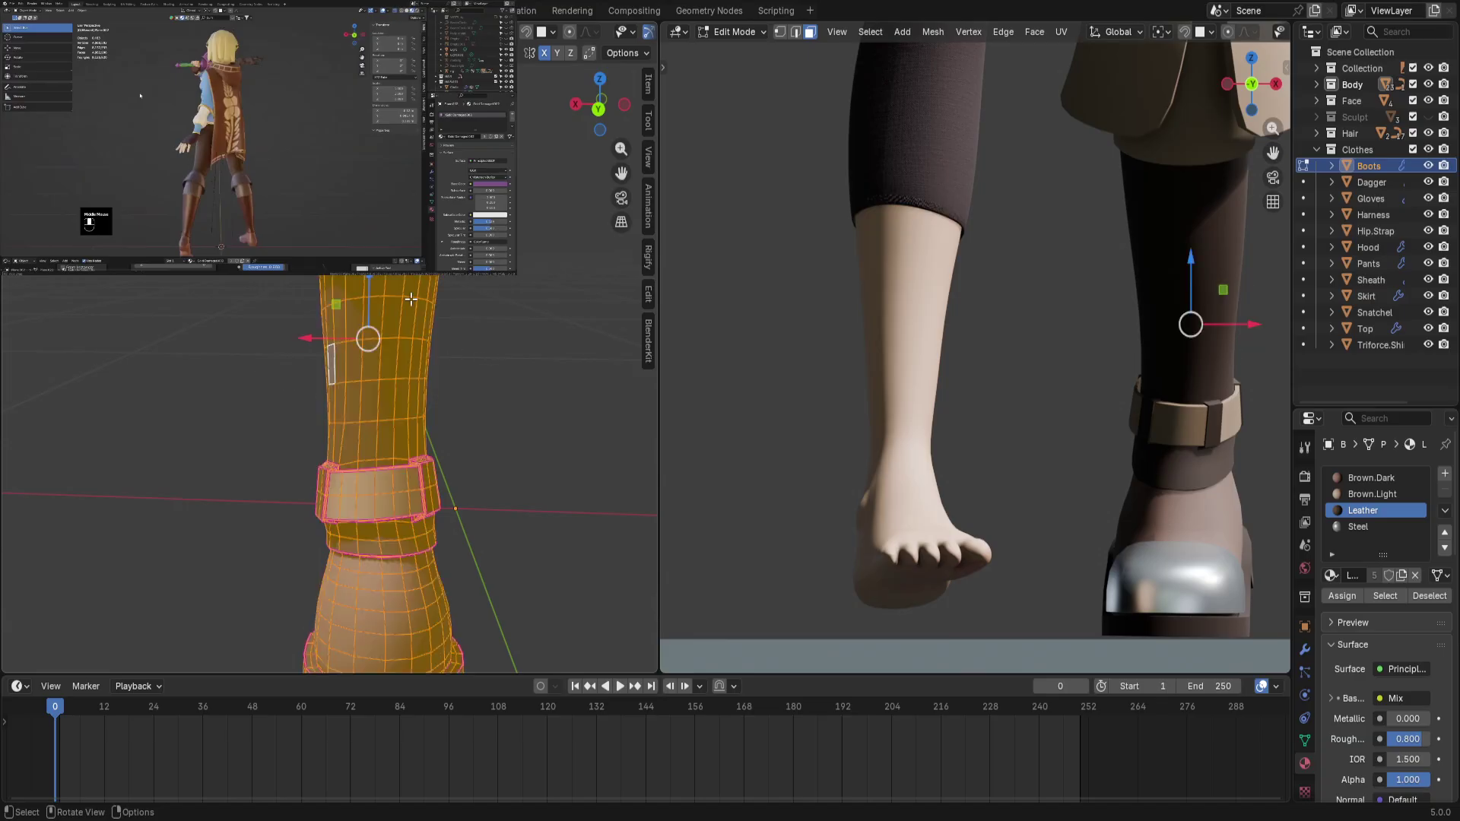
key("alt+a")
Examine the steel toe cap and the inside of the boot's folded cuff from above
middle_click_drag(453, 304, 279, 365)
scroll(270, 319, "up", 7)
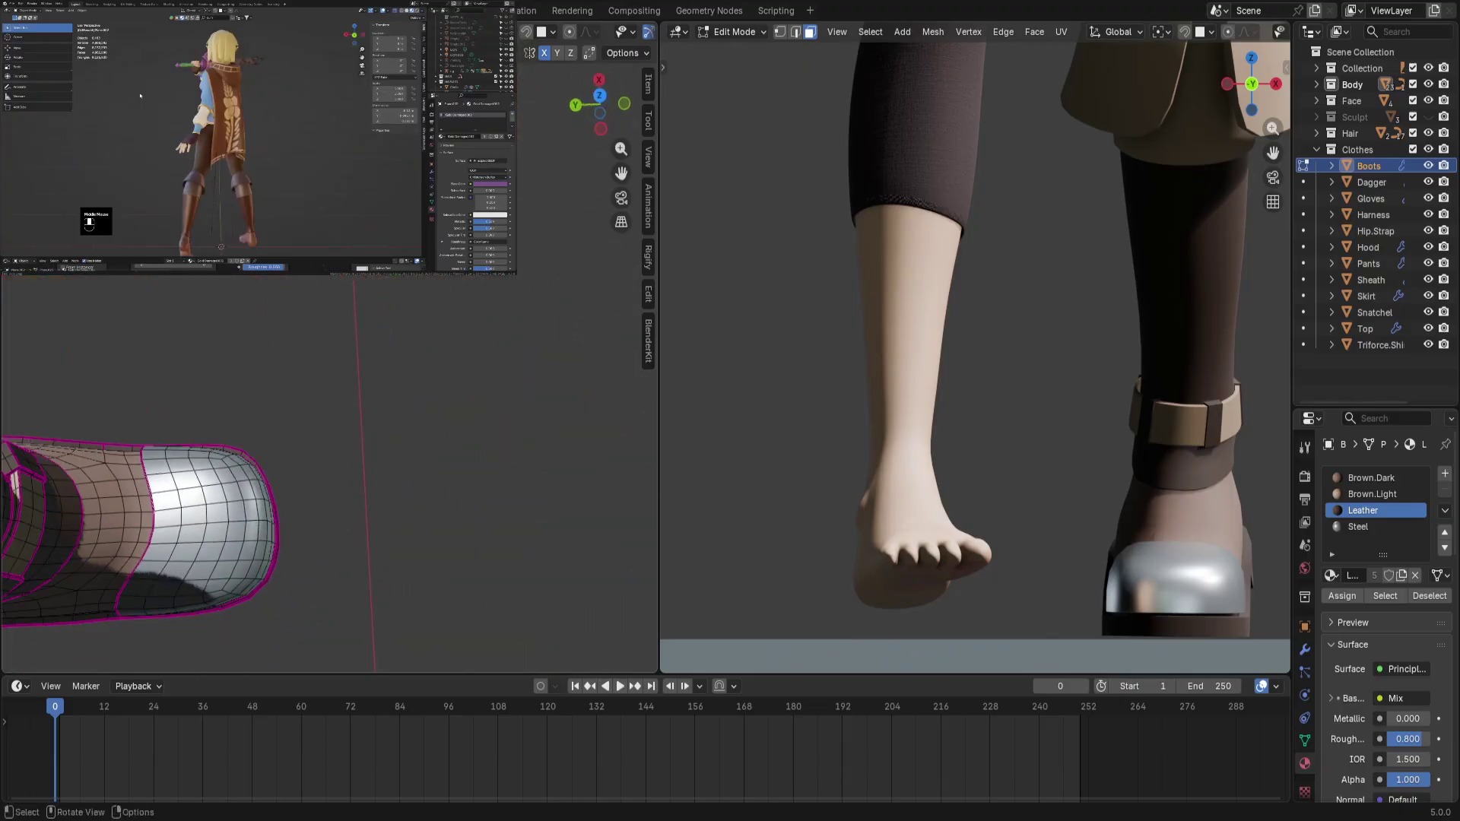
scroll(270, 319, "down", 4)
scroll(245, 309, "down", 4)
scroll(245, 309, "down", 1)
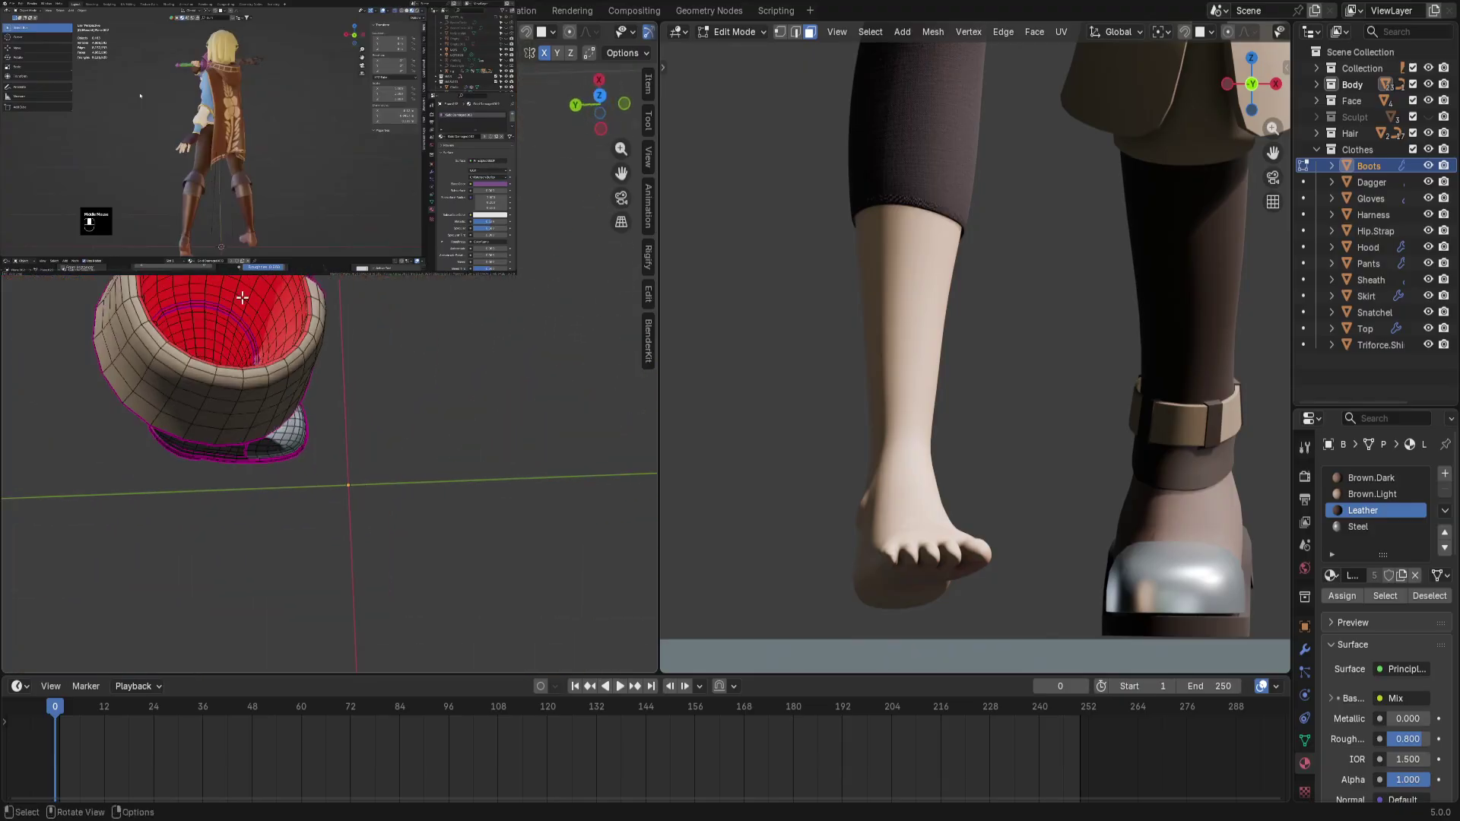
scroll(682, 375, "up", 4)
scroll(517, 367, "up", 4)
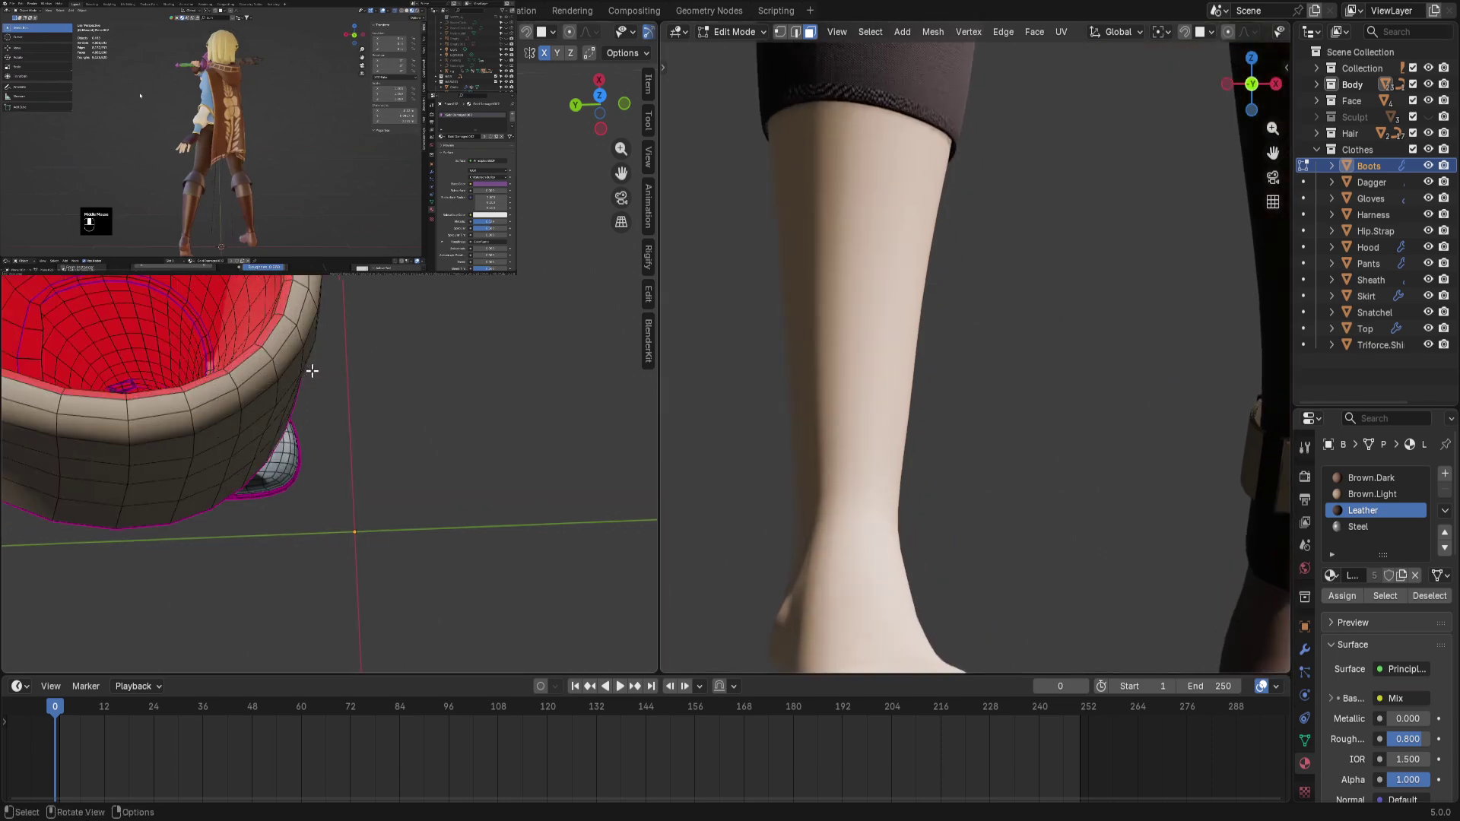
Review the booted leg and the bare leg together in the rendered view
middle_click_drag(933, 374, 745, 370)
scroll(817, 363, "down", 10)
scroll(817, 364, "up", 8)
scroll(742, 370, "down", 1)
scroll(205, 339, "up", 1)
scroll(209, 340, "down", 4)
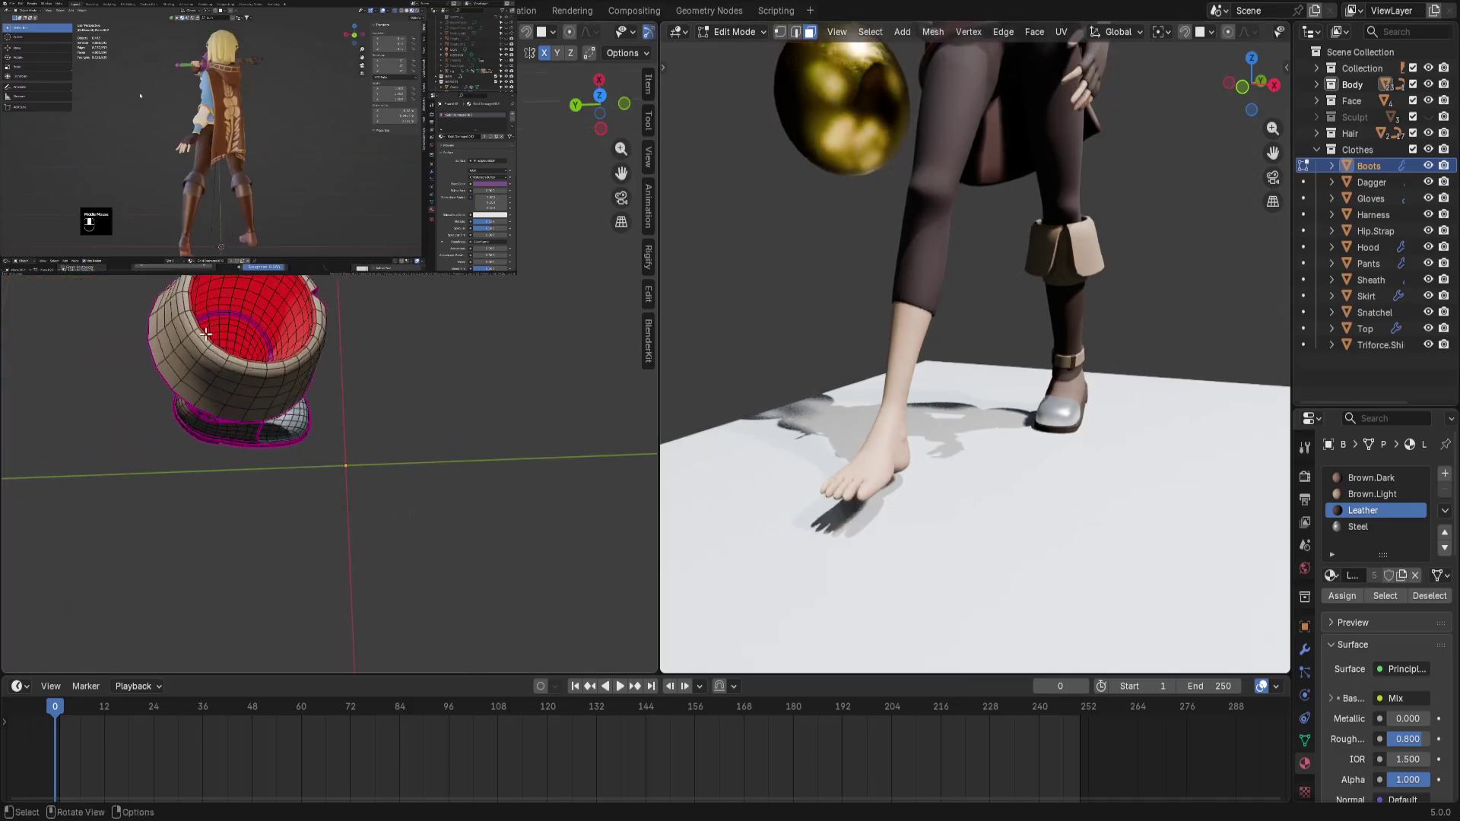
Try to delete a patch of faces on the inner wall of the boot's cuff
scroll(349, 371, "up", 4)
scroll(359, 371, "down", 4)
scroll(362, 370, "up", 3)
middle_click_drag(369, 369, 275, 342)
scroll(274, 343, "up", 4)
scroll(275, 341, "down", 4)
left_click(303, 321)
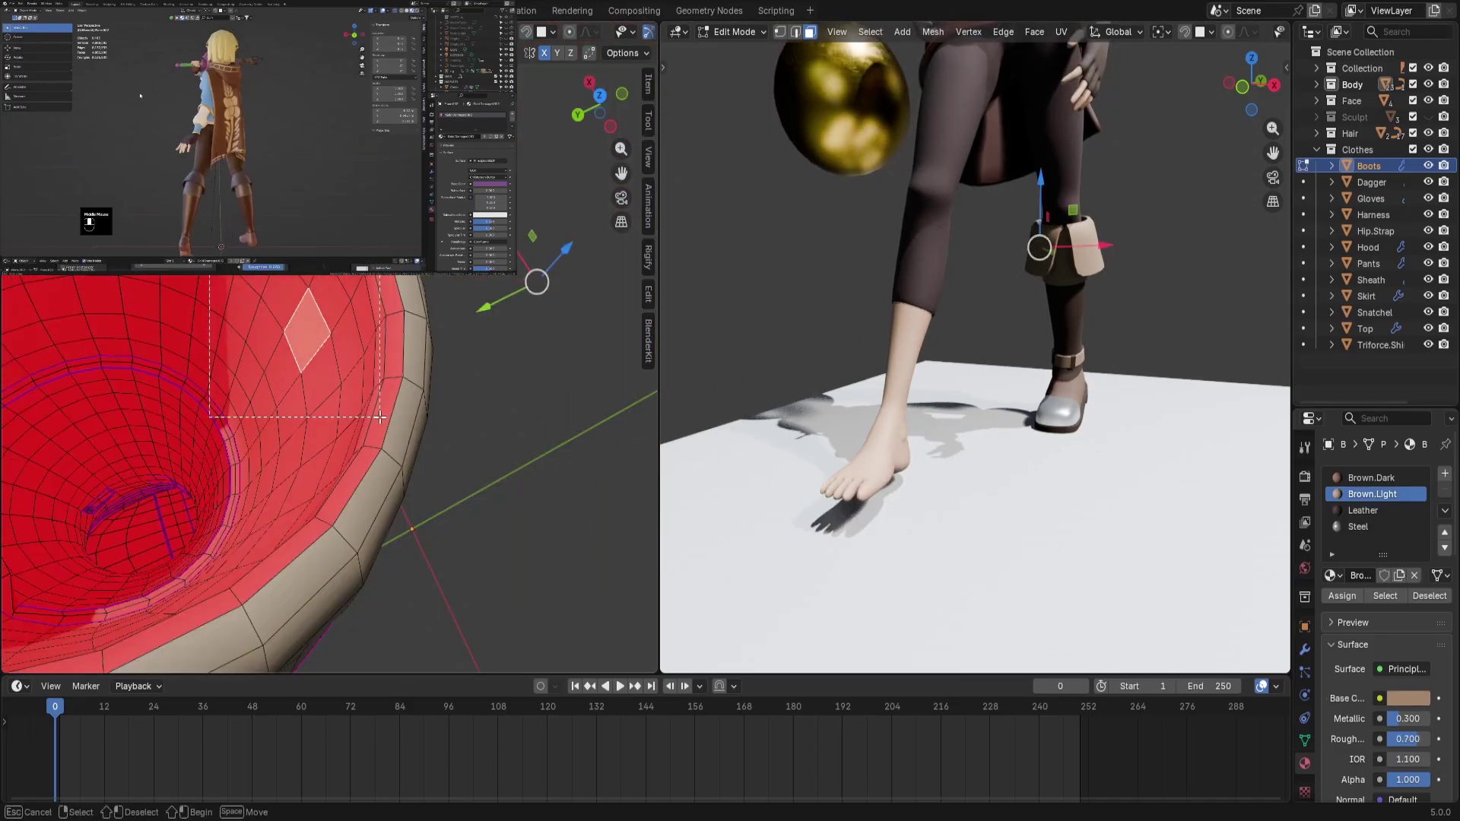
key("x")
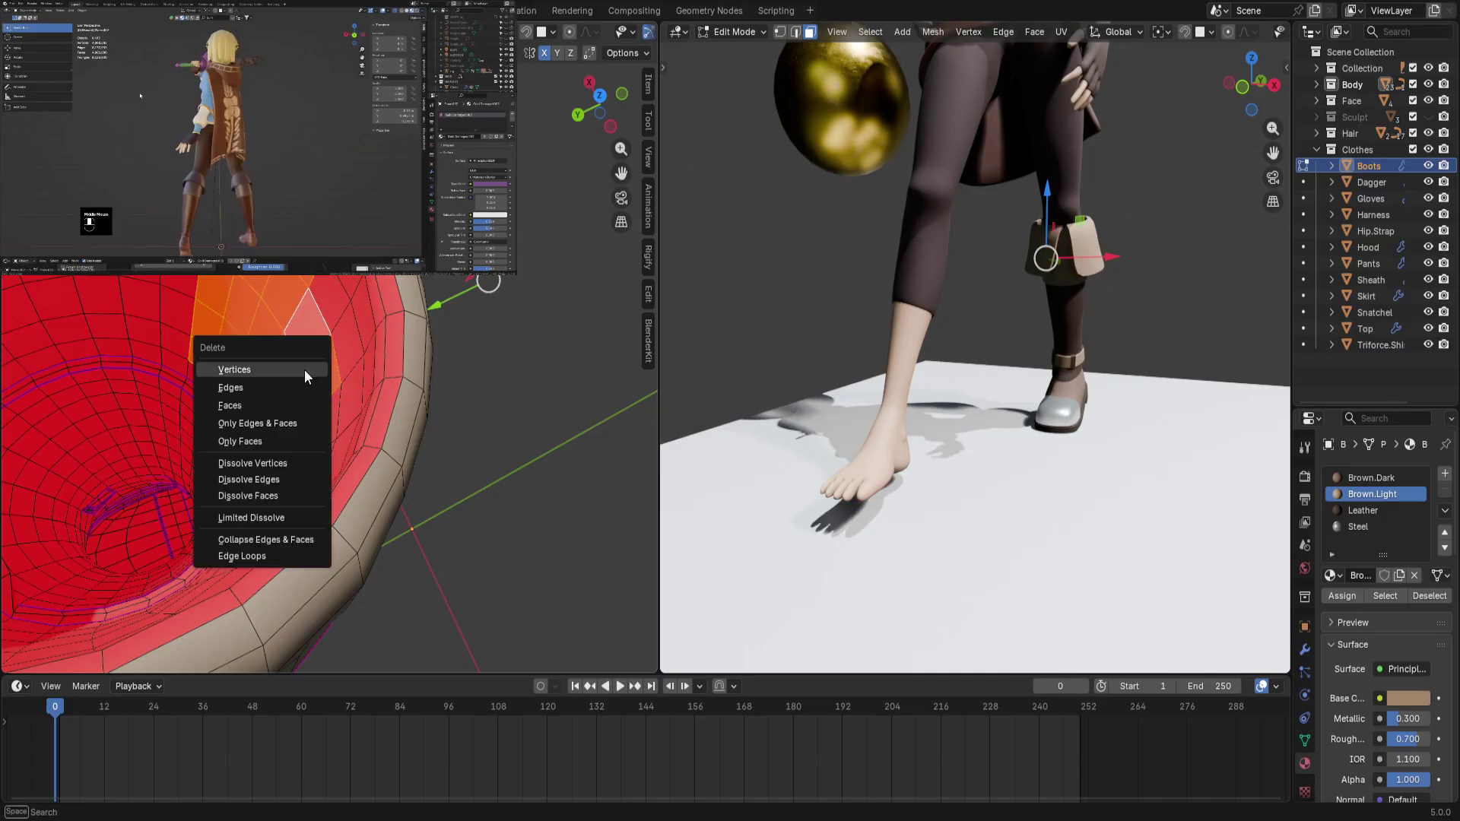
left_click(263, 405)
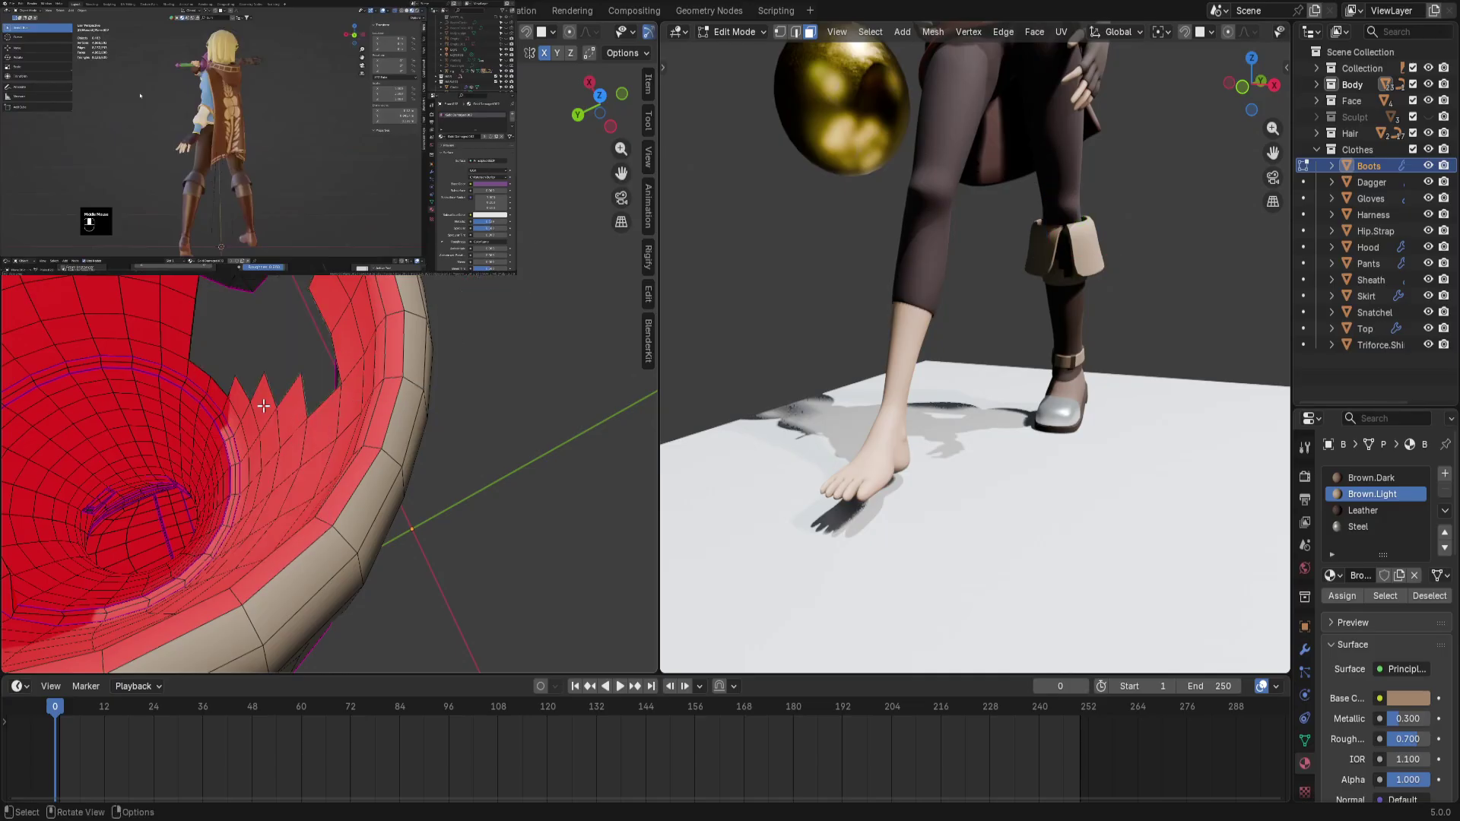
middle_click_drag(223, 347, 327, 339)
scroll(326, 339, "down", 5)
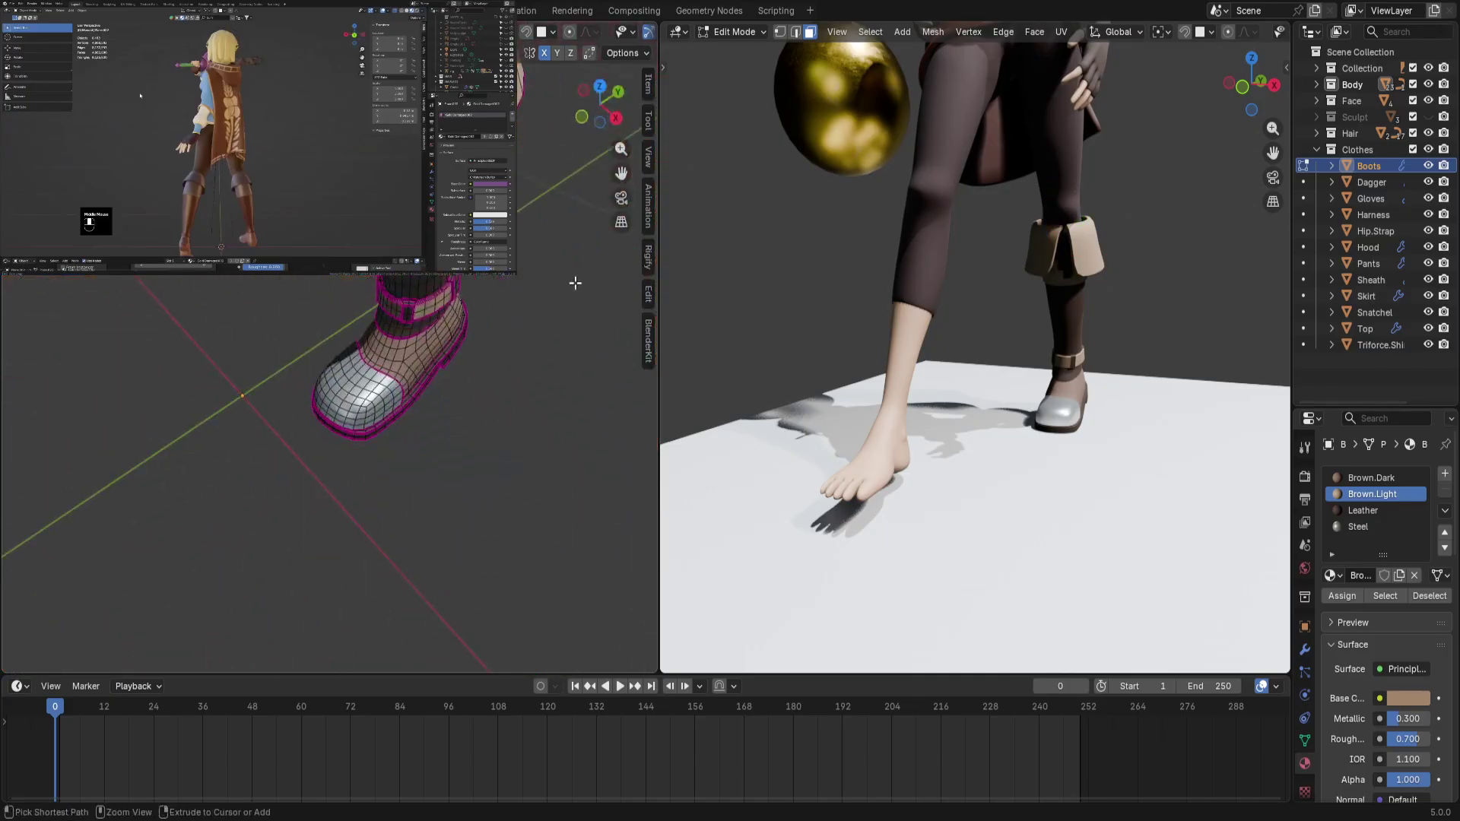
Inspect the selected inner wall faces through the notch in the boot's folded cuff
middle_click_drag(302, 287, 339, 358)
scroll(398, 287, "up", 4)
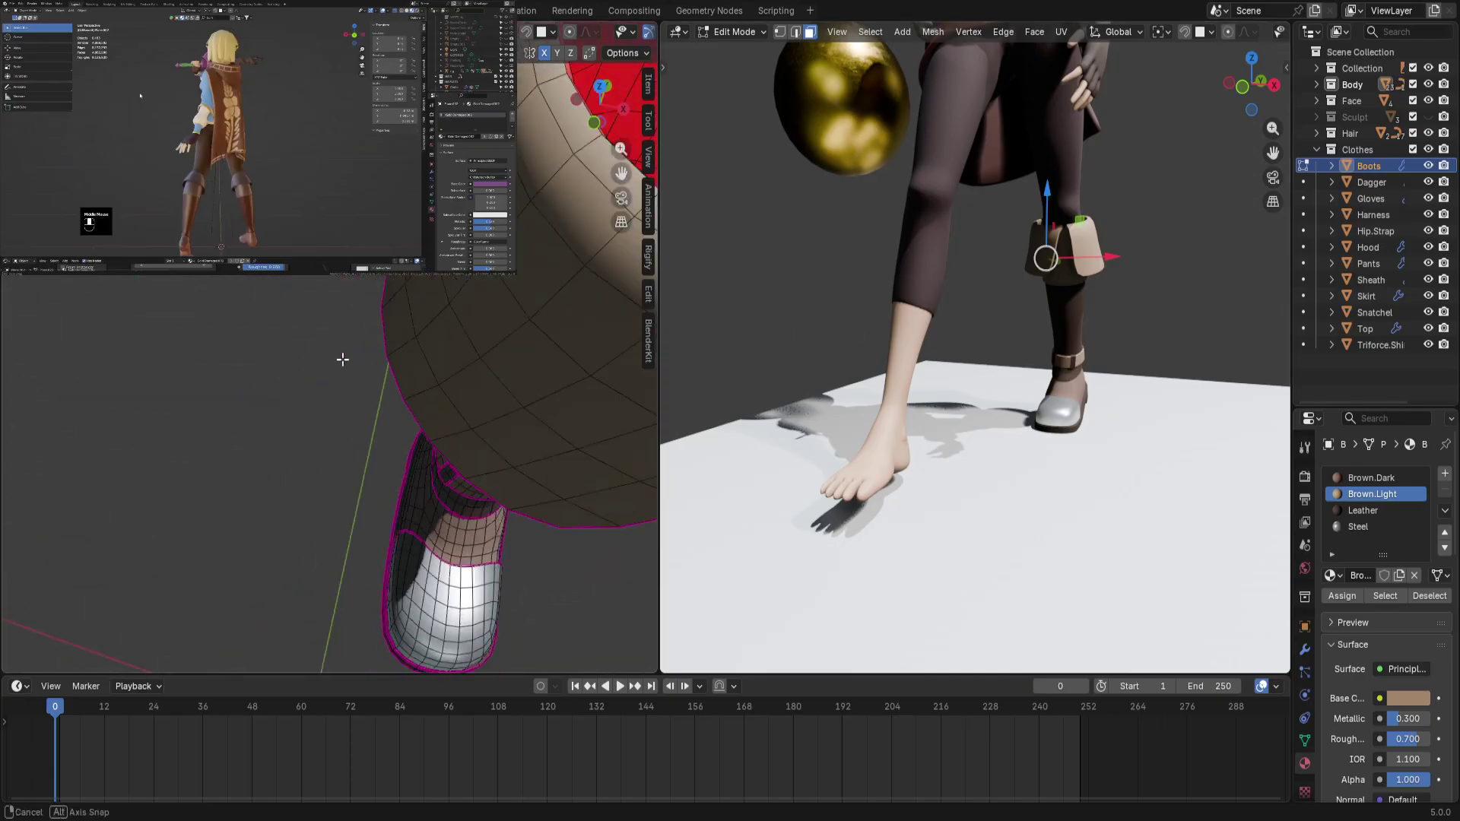
scroll(208, 335, "up", 5)
middle_click_drag(208, 336, 277, 522)
scroll(296, 521, "up", 2)
scroll(323, 504, "down", 3)
scroll(371, 392, "down", 3)
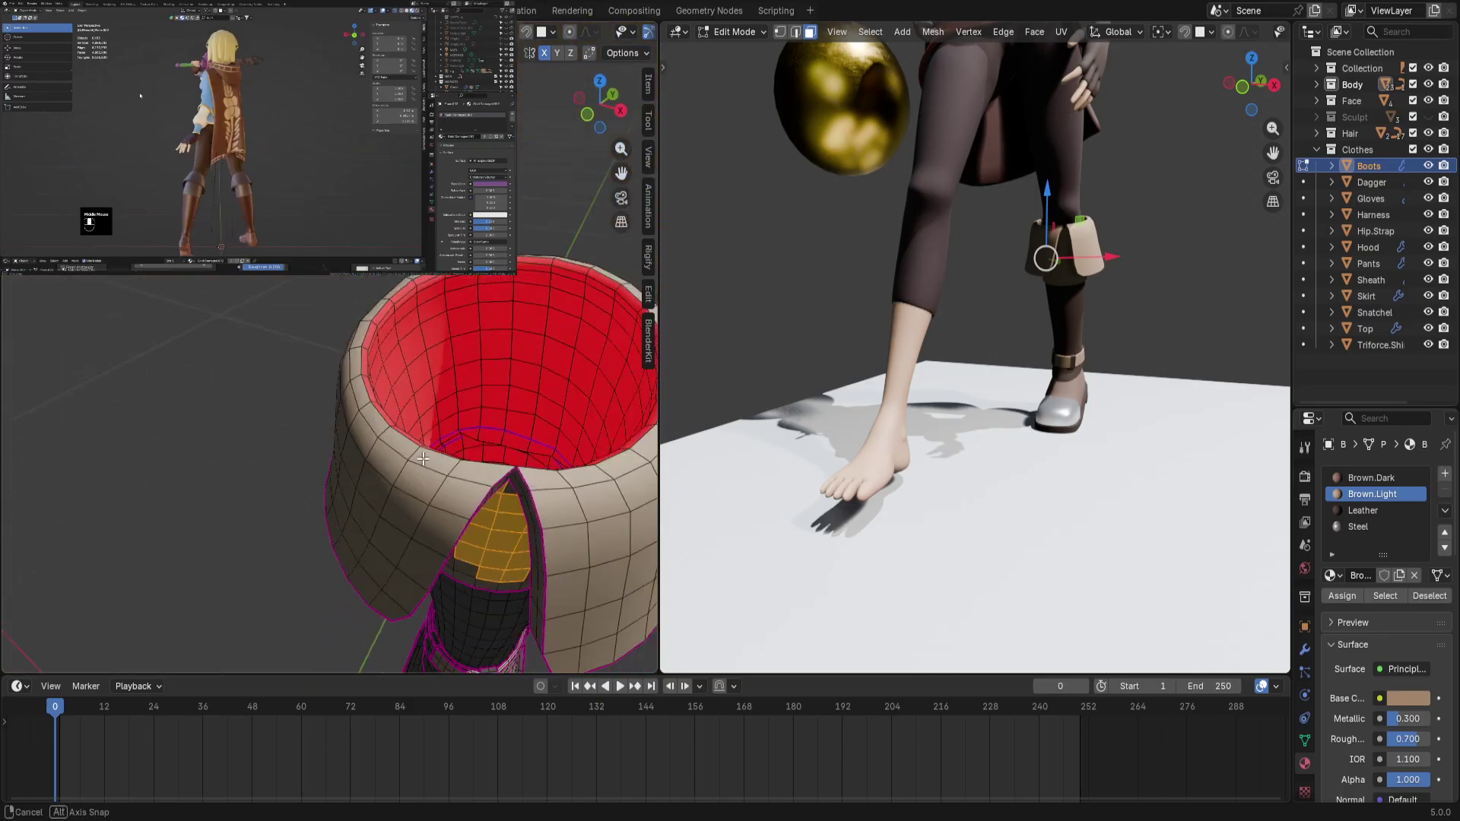
mouse_move(371, 392)
middle_mouse_down()
mouse_move(314, 451)
mouse_move(268, 456)
mouse_move(369, 387)
middle_mouse_up()
scroll(315, 448, "up", 4)
scroll(300, 457, "down", 4)
scroll(369, 387, "up", 2)
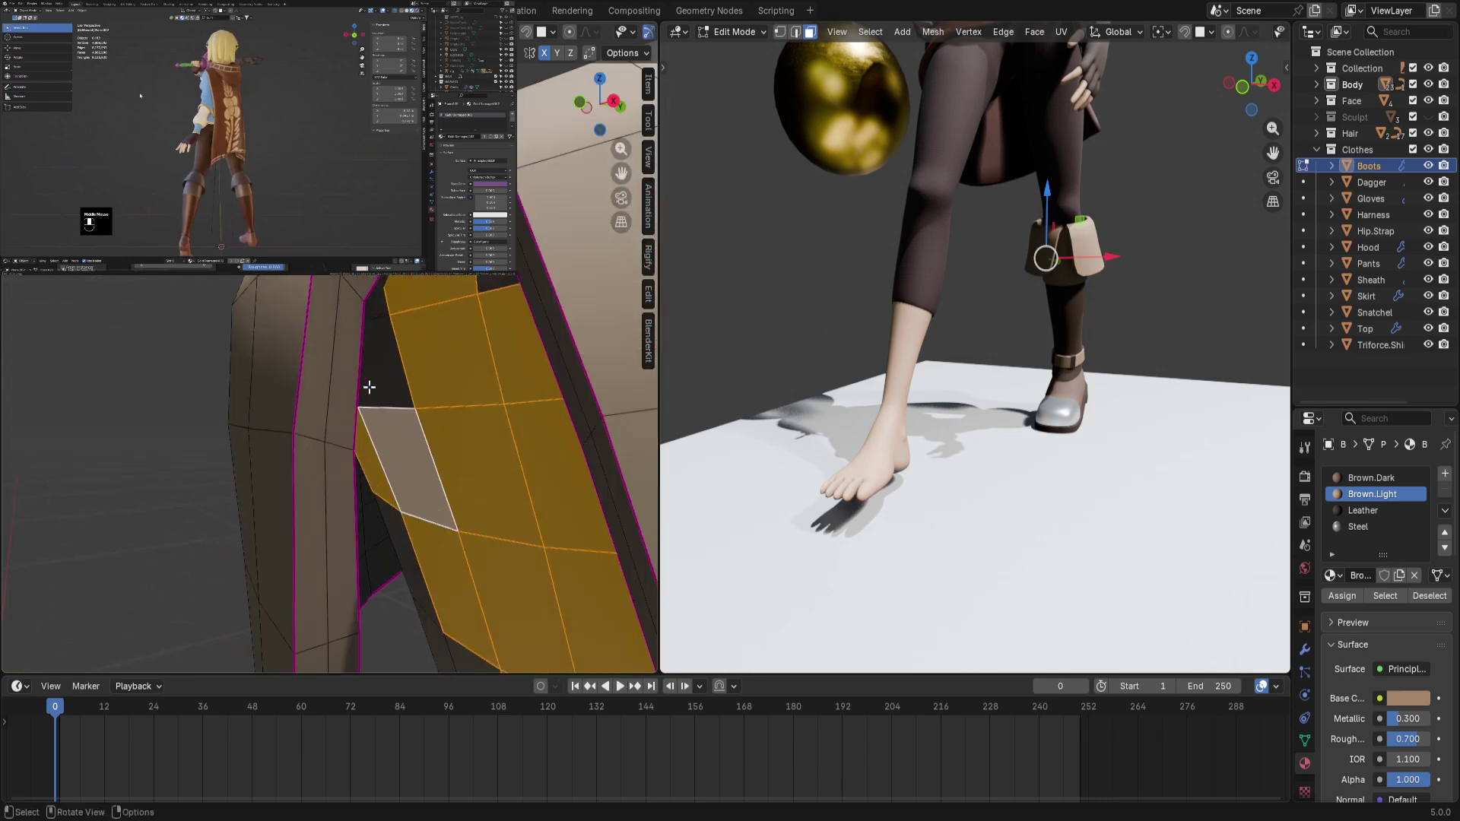
Crease the short edges running through the peak of the boot cuff's notch
mouse_move(377, 307)
middle_mouse_down()
mouse_move(395, 304)
mouse_move(361, 290)
mouse_move(373, 279)
middle_mouse_up()
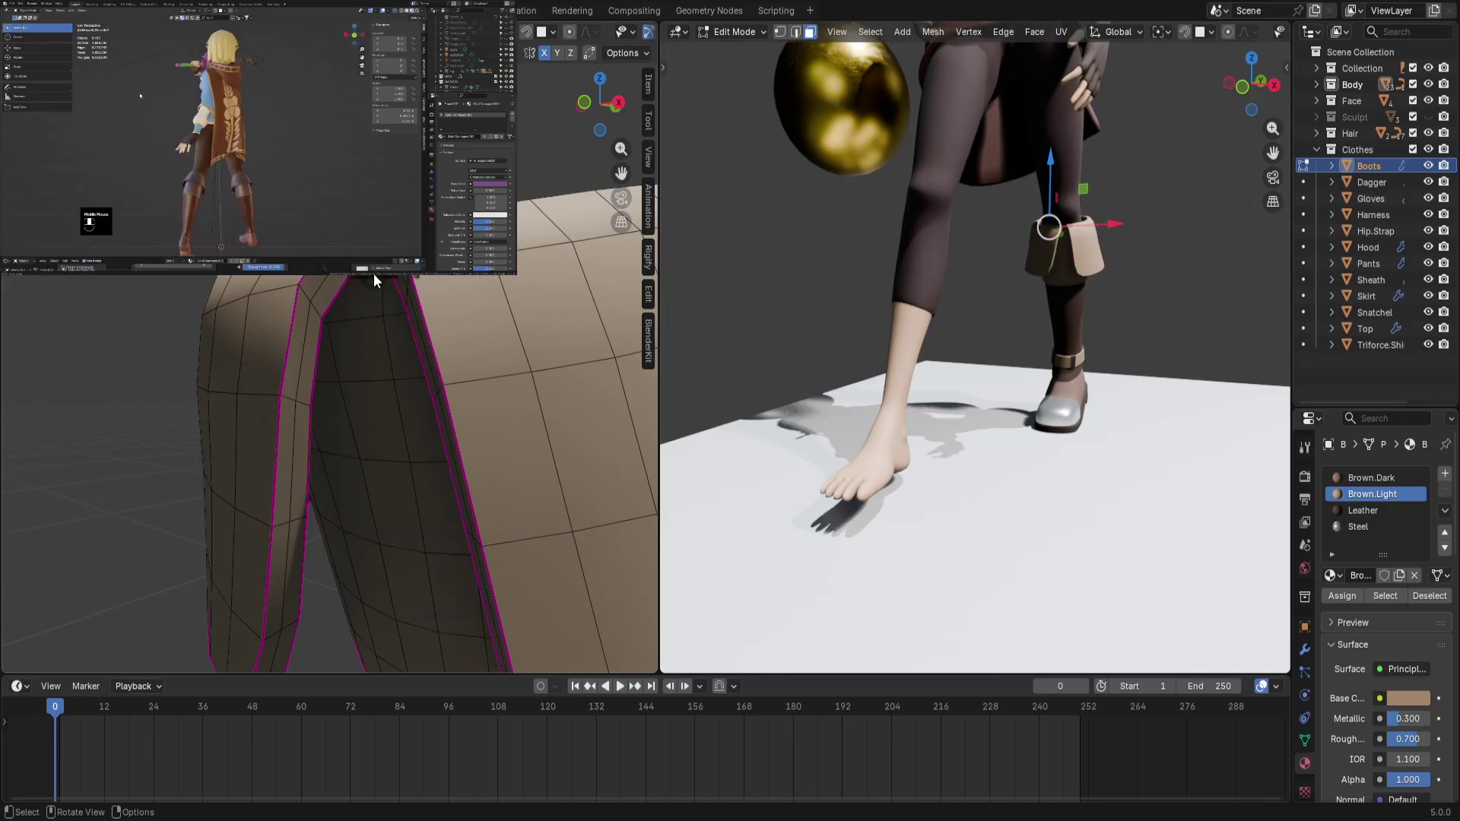
key("Escape")
scroll(371, 293, "down", 6)
scroll(357, 319, "up", 8)
key("1")
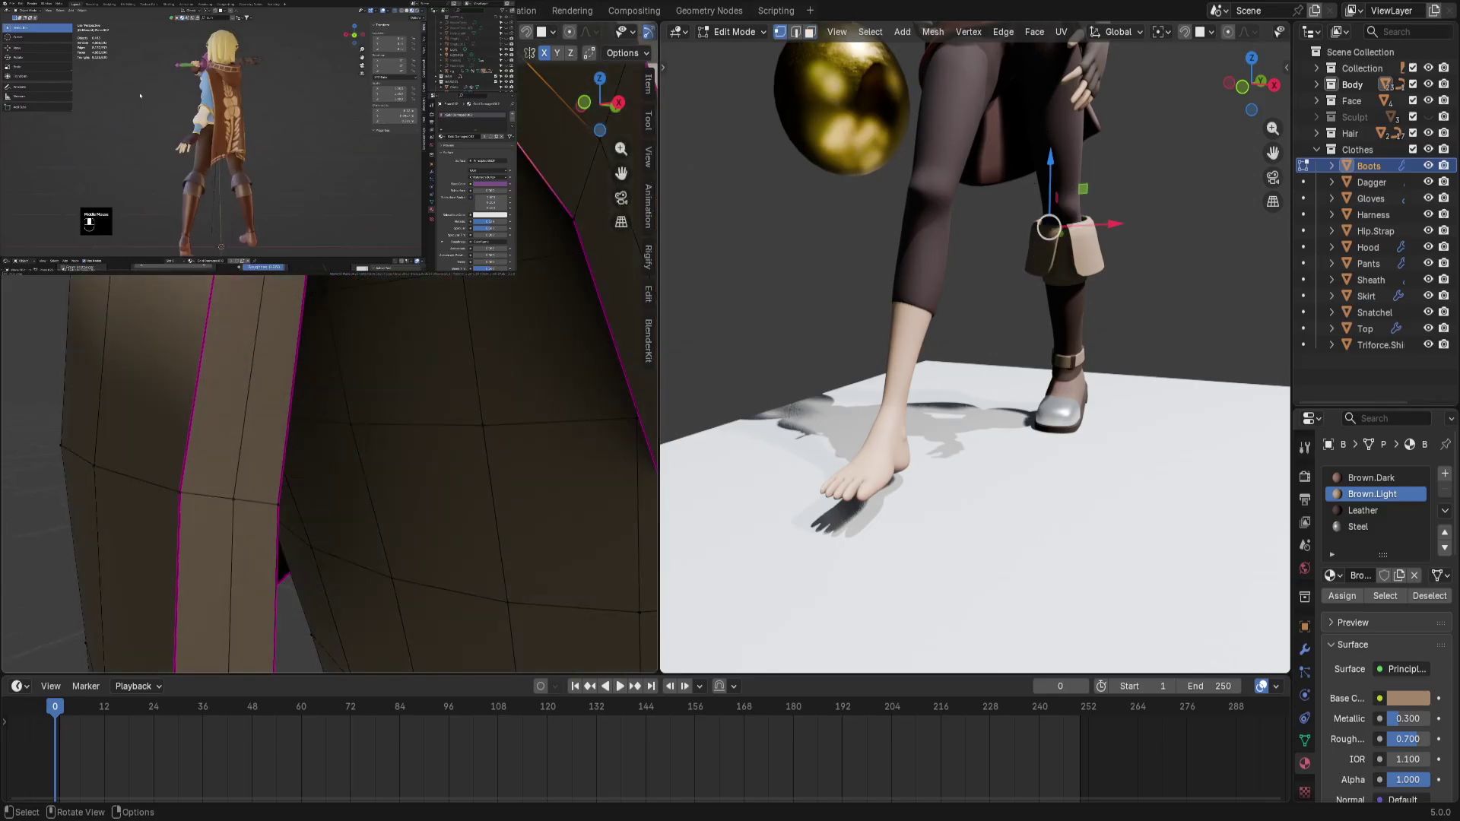
middle_click_drag(357, 319, 435, 491, "shift")
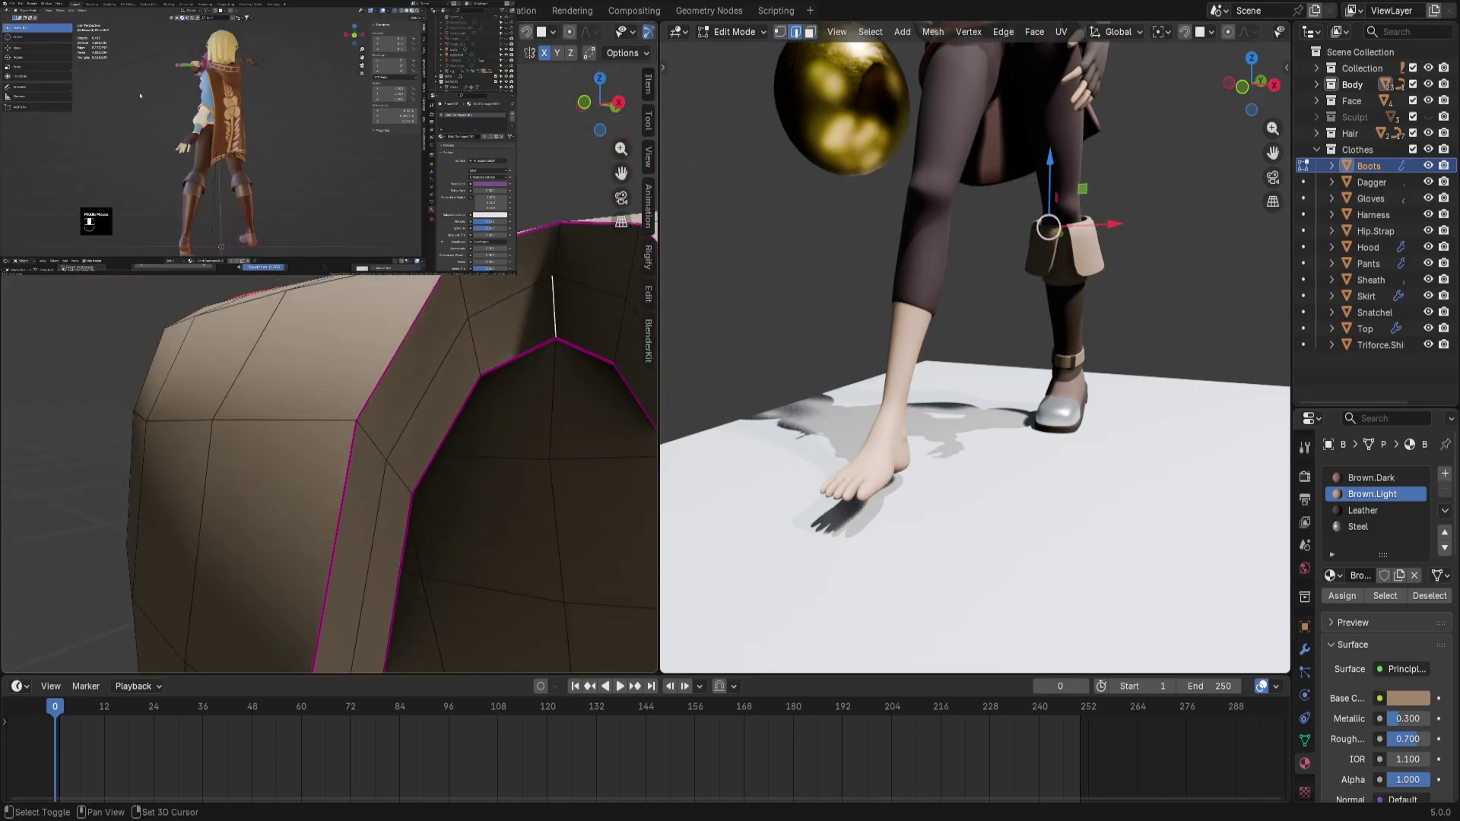
key("g")
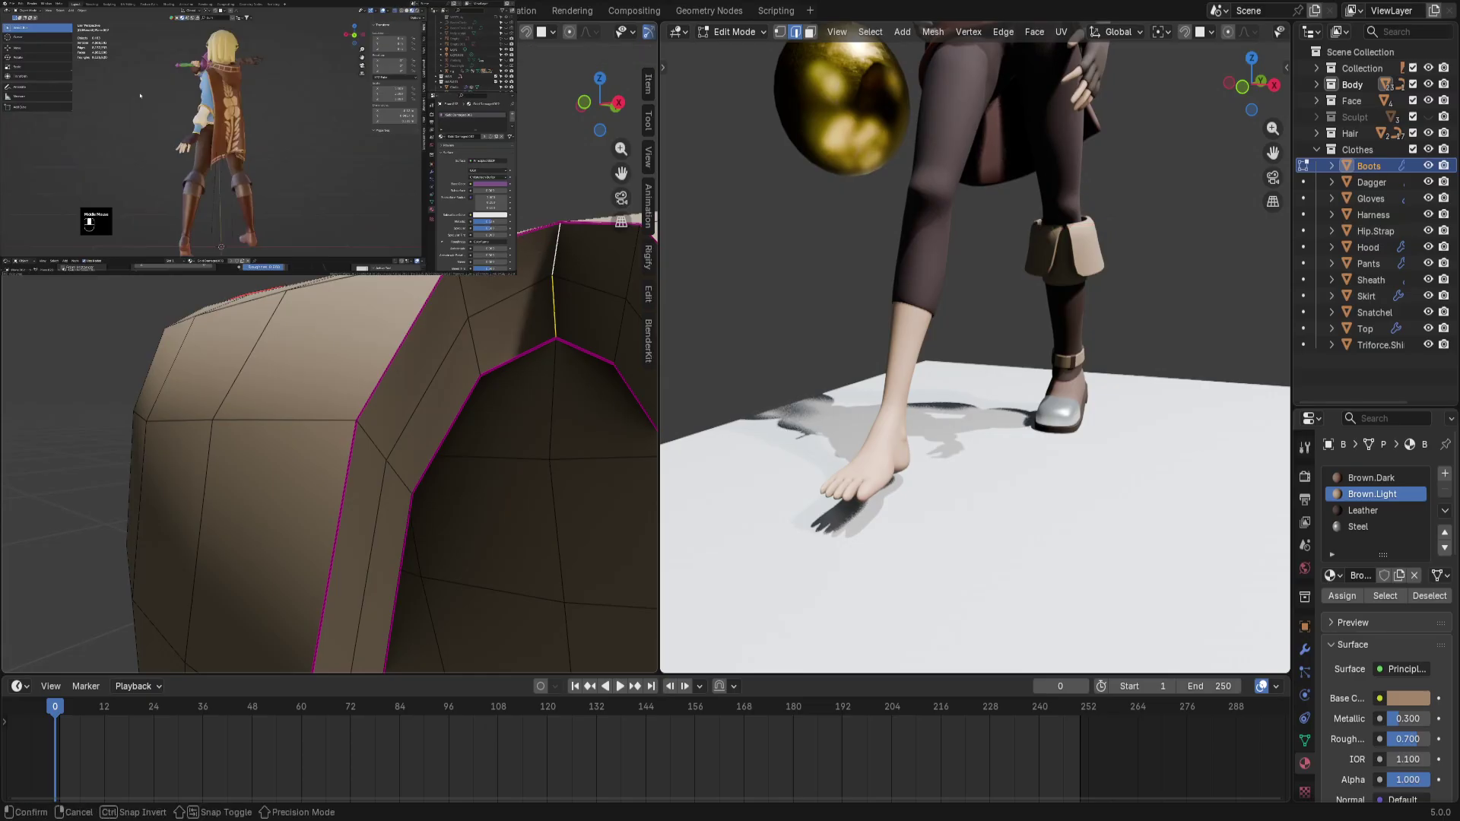
key("Return")
Select an outer border edge of the cuff notch and examine the cuff's hem from below
left_click(429, 285)
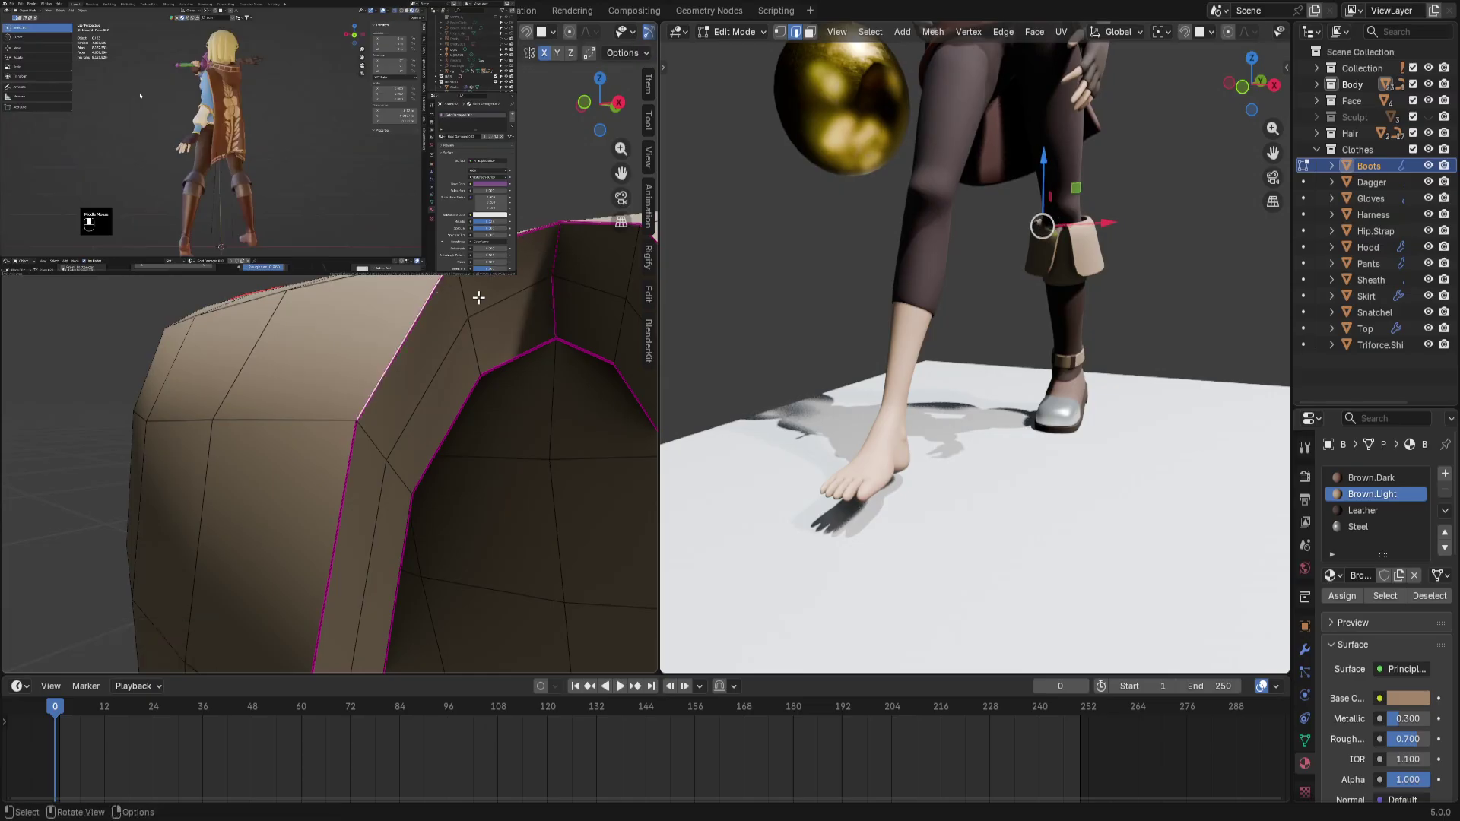
scroll(478, 297, "down", 5)
middle_click_drag(478, 298, 365, 304)
scroll(365, 304, "up", 2)
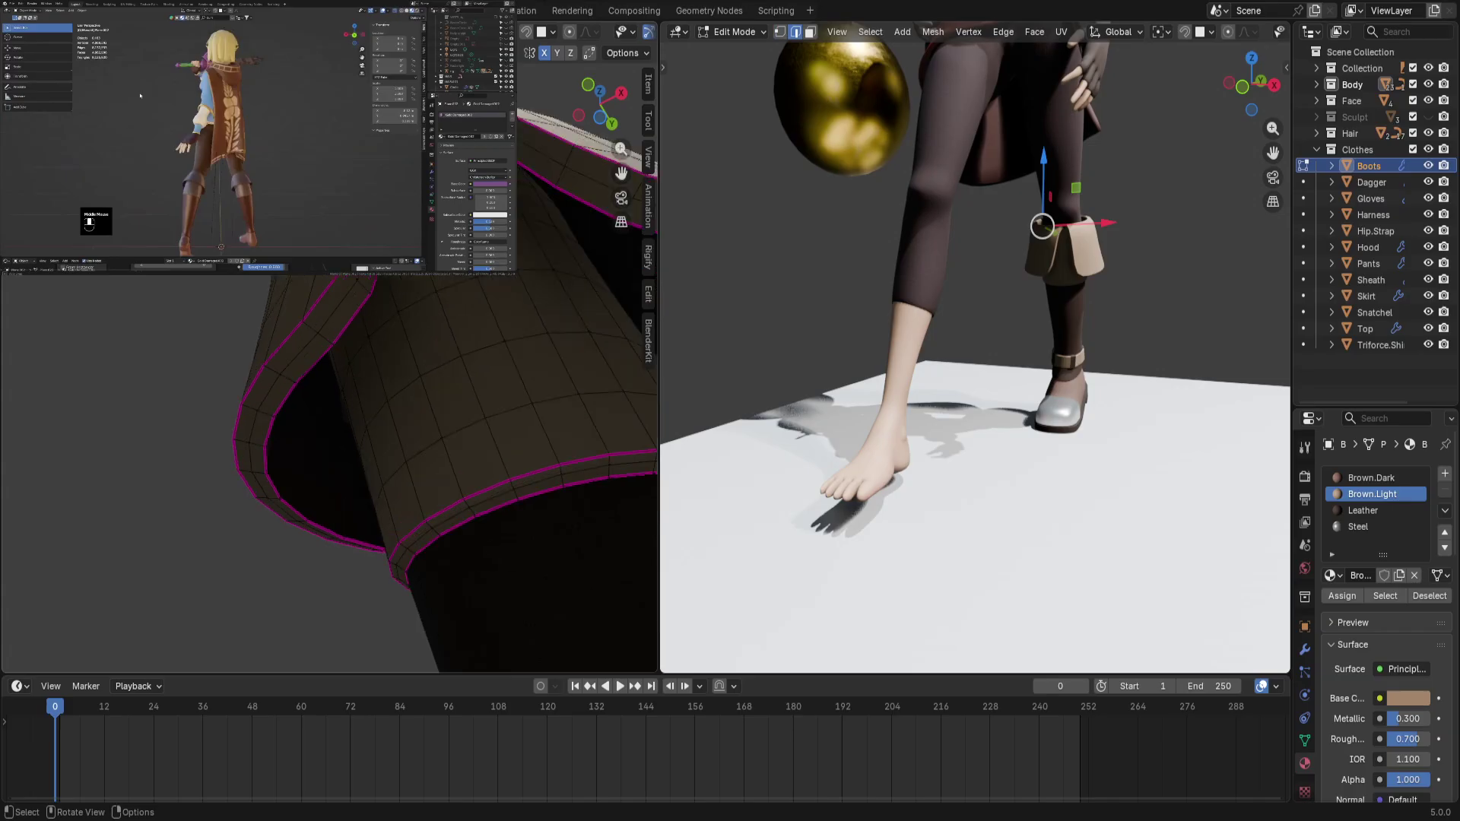
Select the edges that meet at the peak vertex on the inner side of the cuff notch
key("shift")
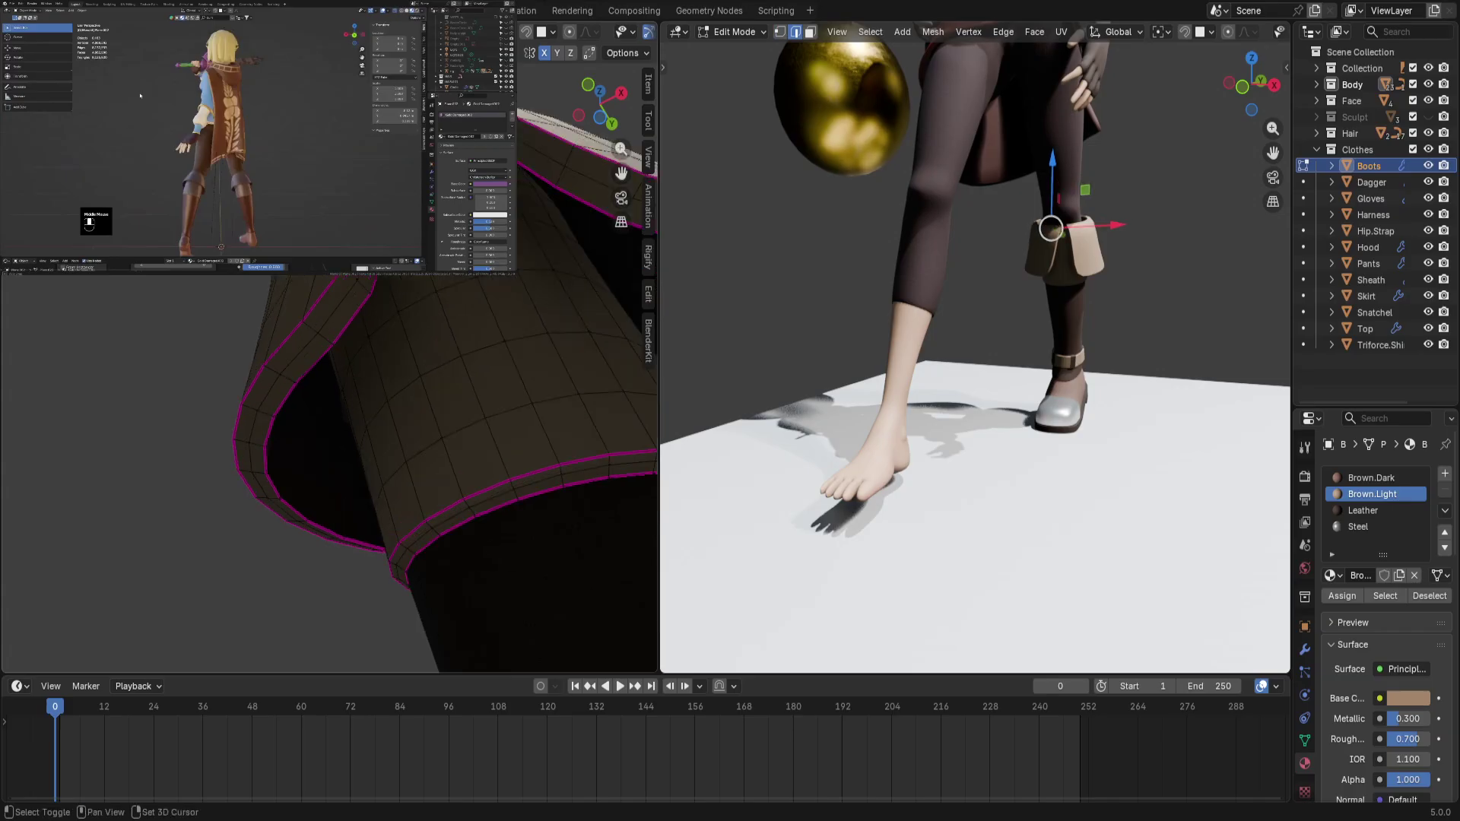
scroll(352, 411, "up", 3)
middle_click_drag(327, 365, 352, 410, "shift")
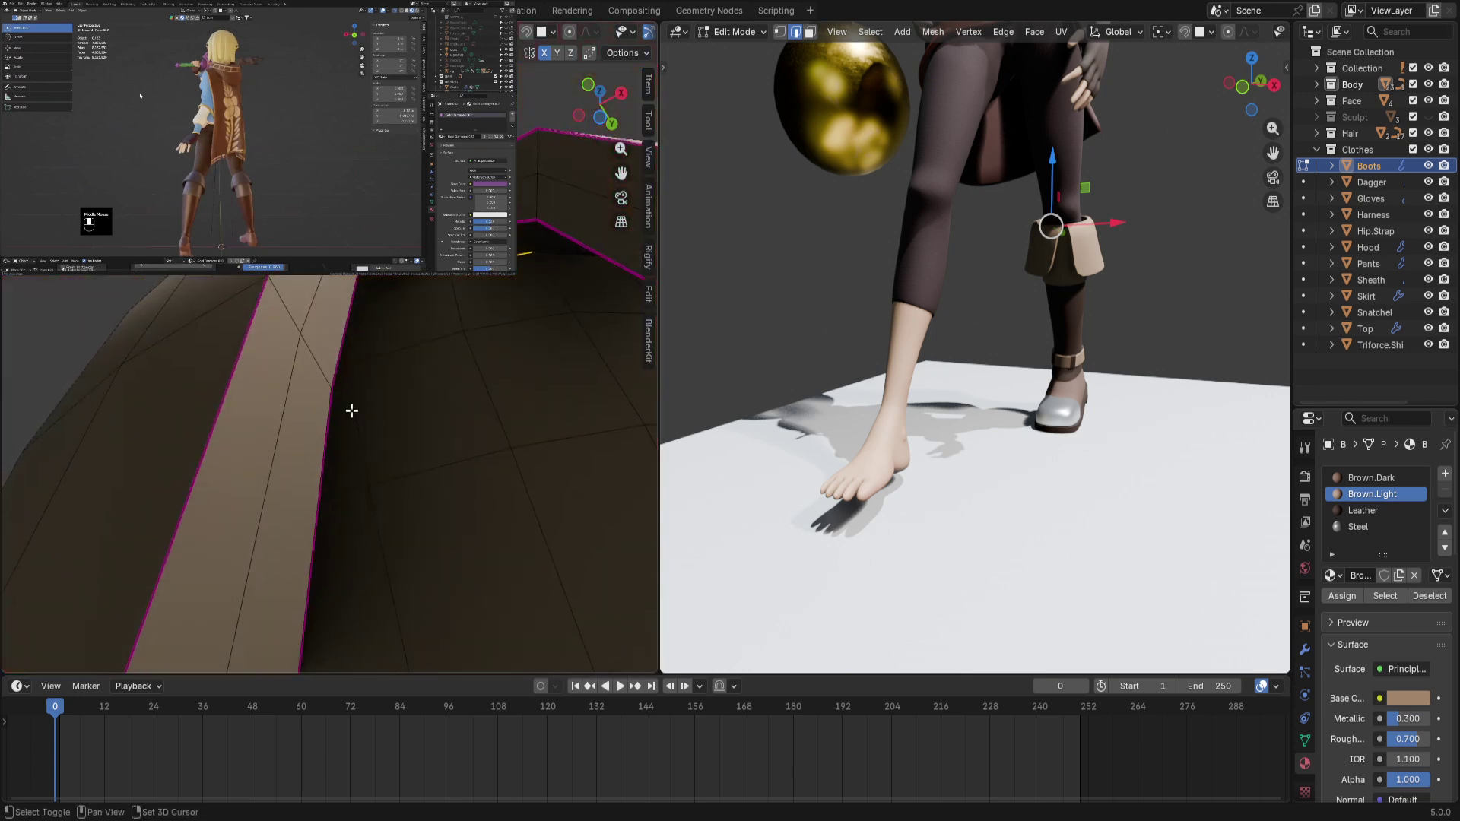
scroll(411, 328, "down", 5)
scroll(407, 306, "up", 5)
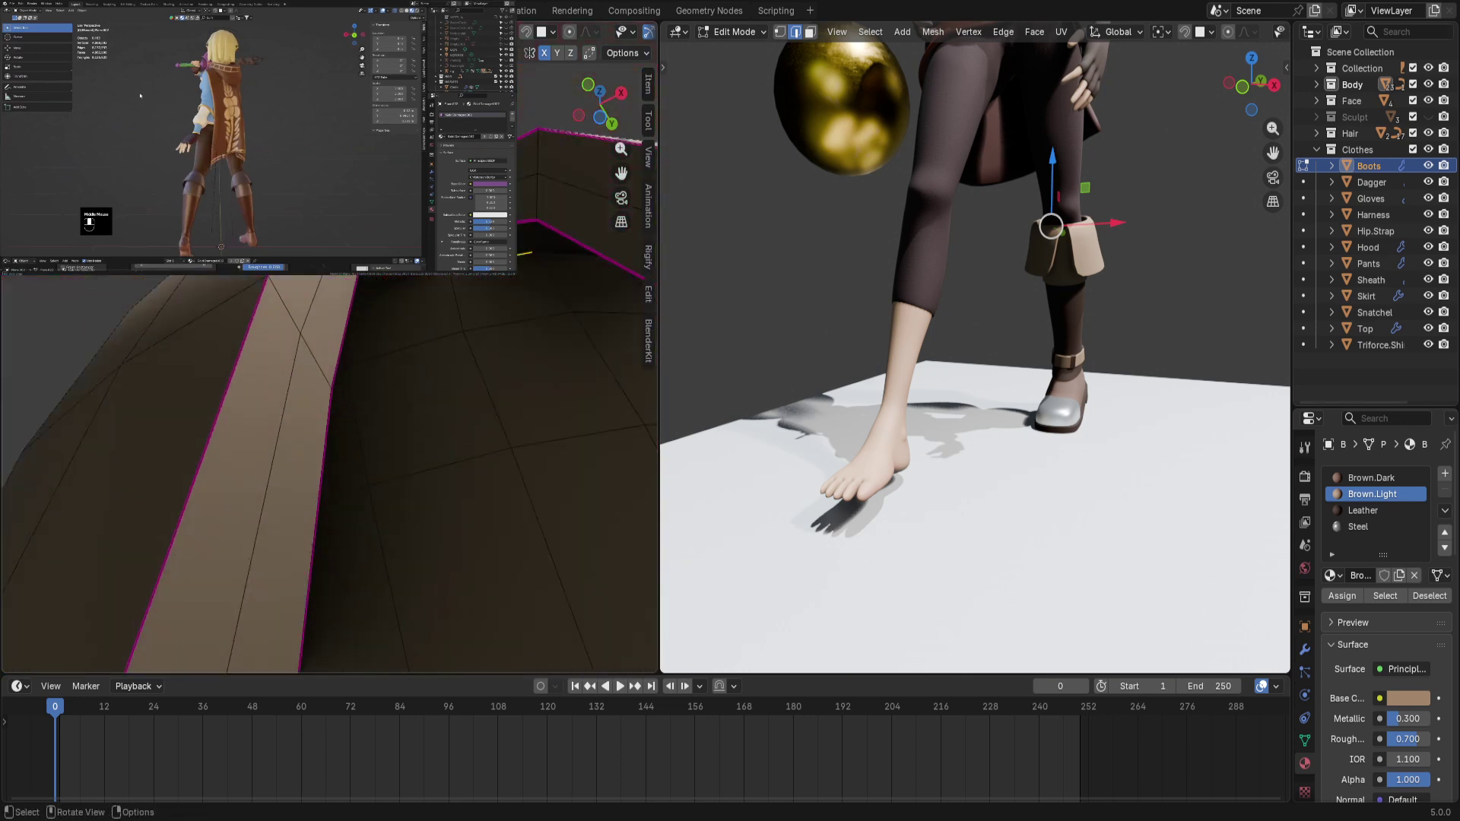
left_click(406, 251)
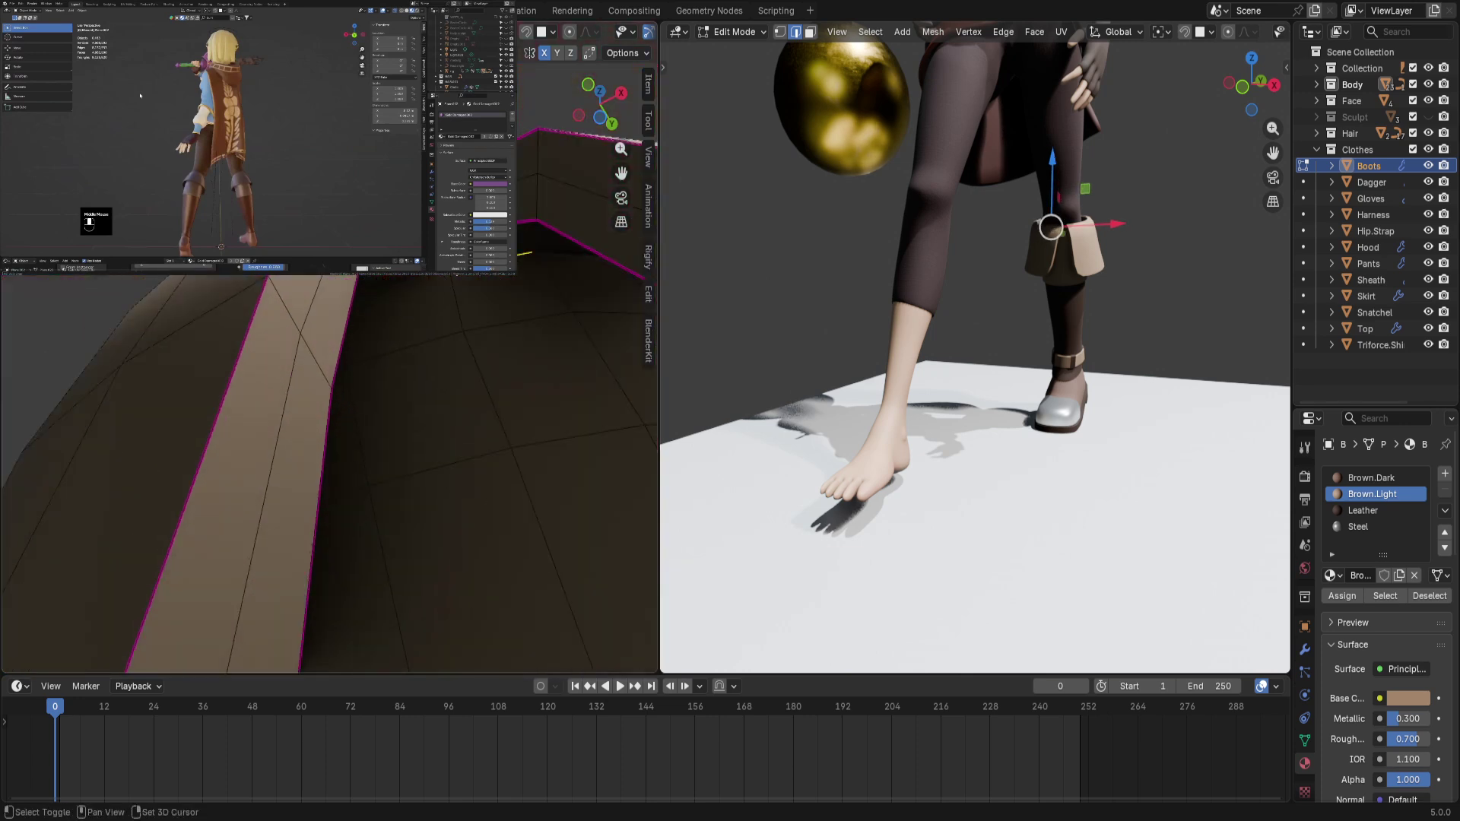
left_click(434, 281, "shift")
left_click(395, 283, "shift")
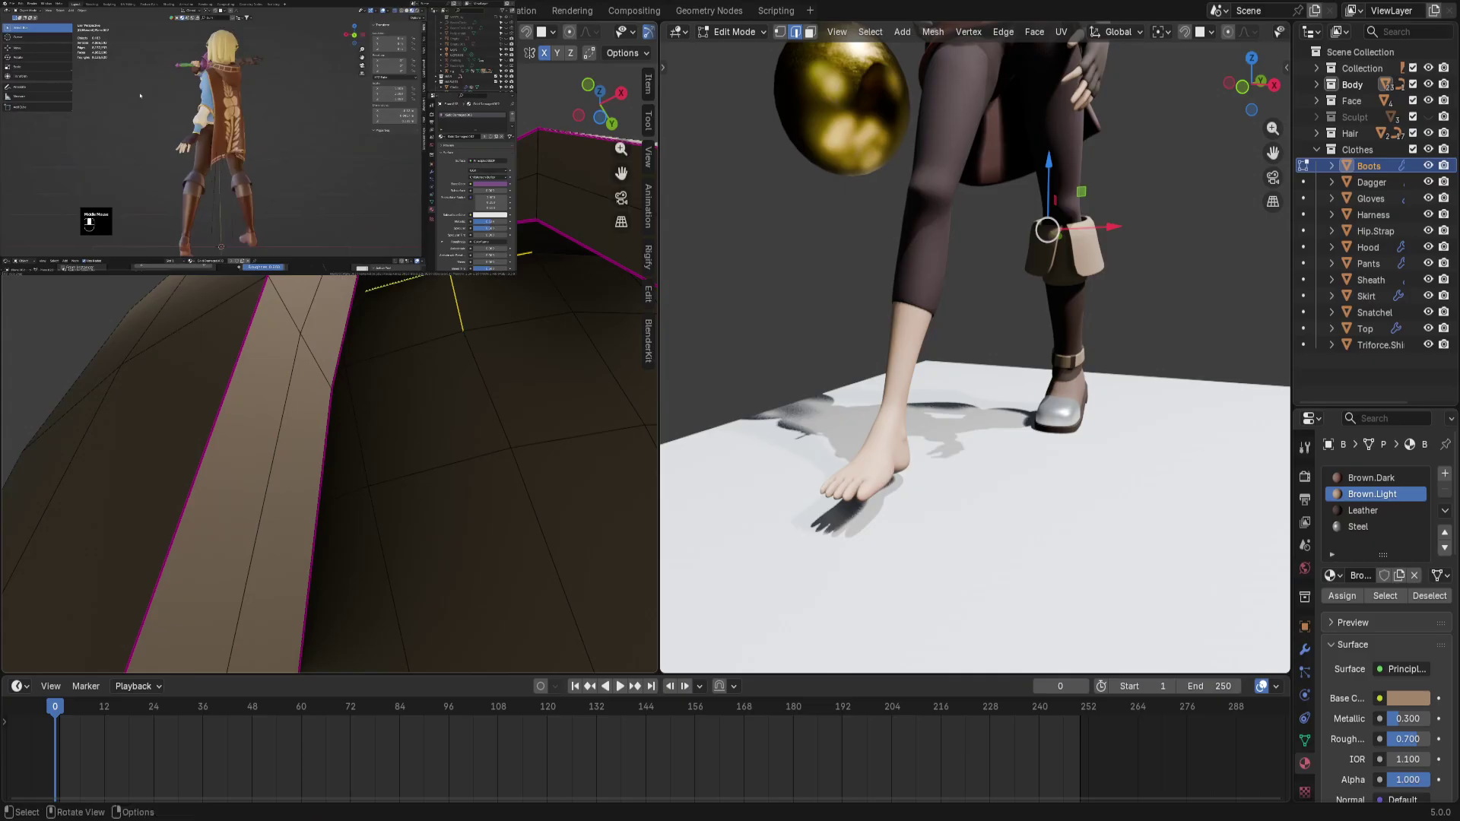
scroll(330, 347, "down", 2)
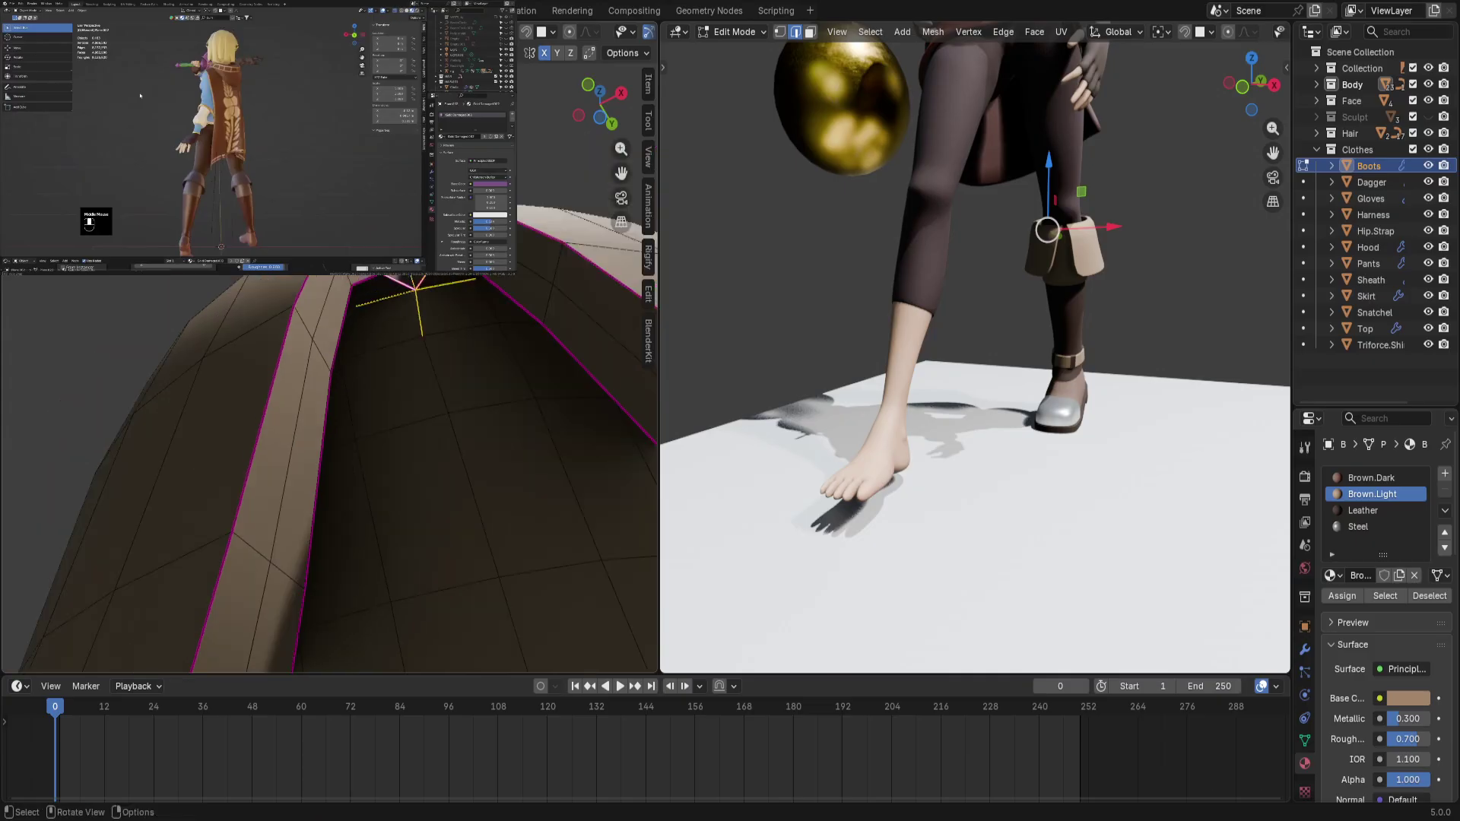
Examine the vertices at the notch's peak in vertex selection mode, from the front and from underneath
scroll(436, 307, "down", 3)
mouse_move(436, 300)
middle_mouse_down()
mouse_move(438, 342)
mouse_move(417, 297)
mouse_move(364, 282)
mouse_move(373, 355)
mouse_move(351, 418)
mouse_move(321, 446)
middle_mouse_up()
left_click(360, 257)
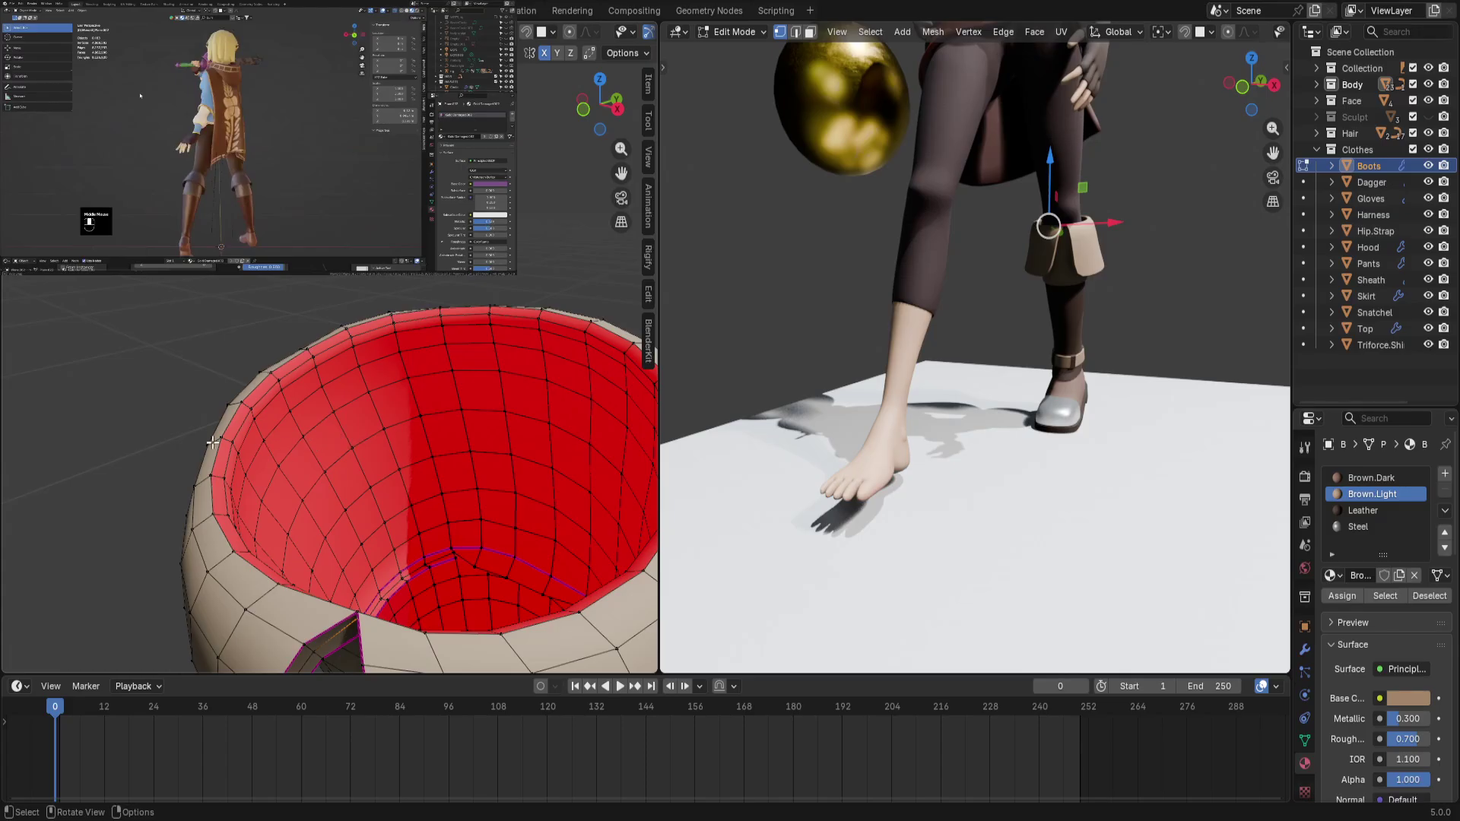
middle_click_drag(212, 442, 487, 407)
scroll(471, 468, "up", 5)
scroll(281, 396, "down", 2)
scroll(498, 463, "down", 5)
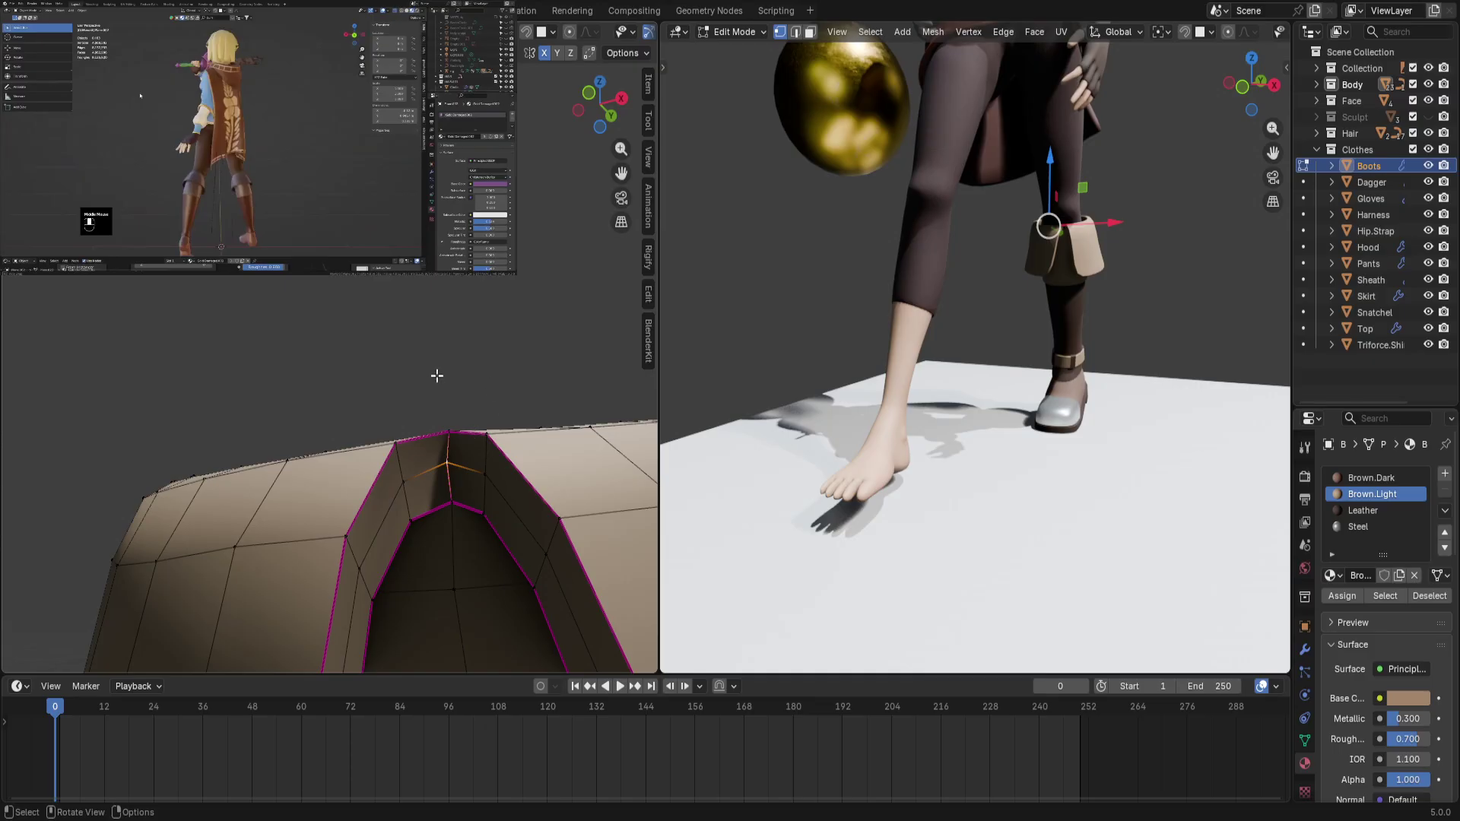
scroll(437, 376, "up", 3)
scroll(435, 377, "down", 3)
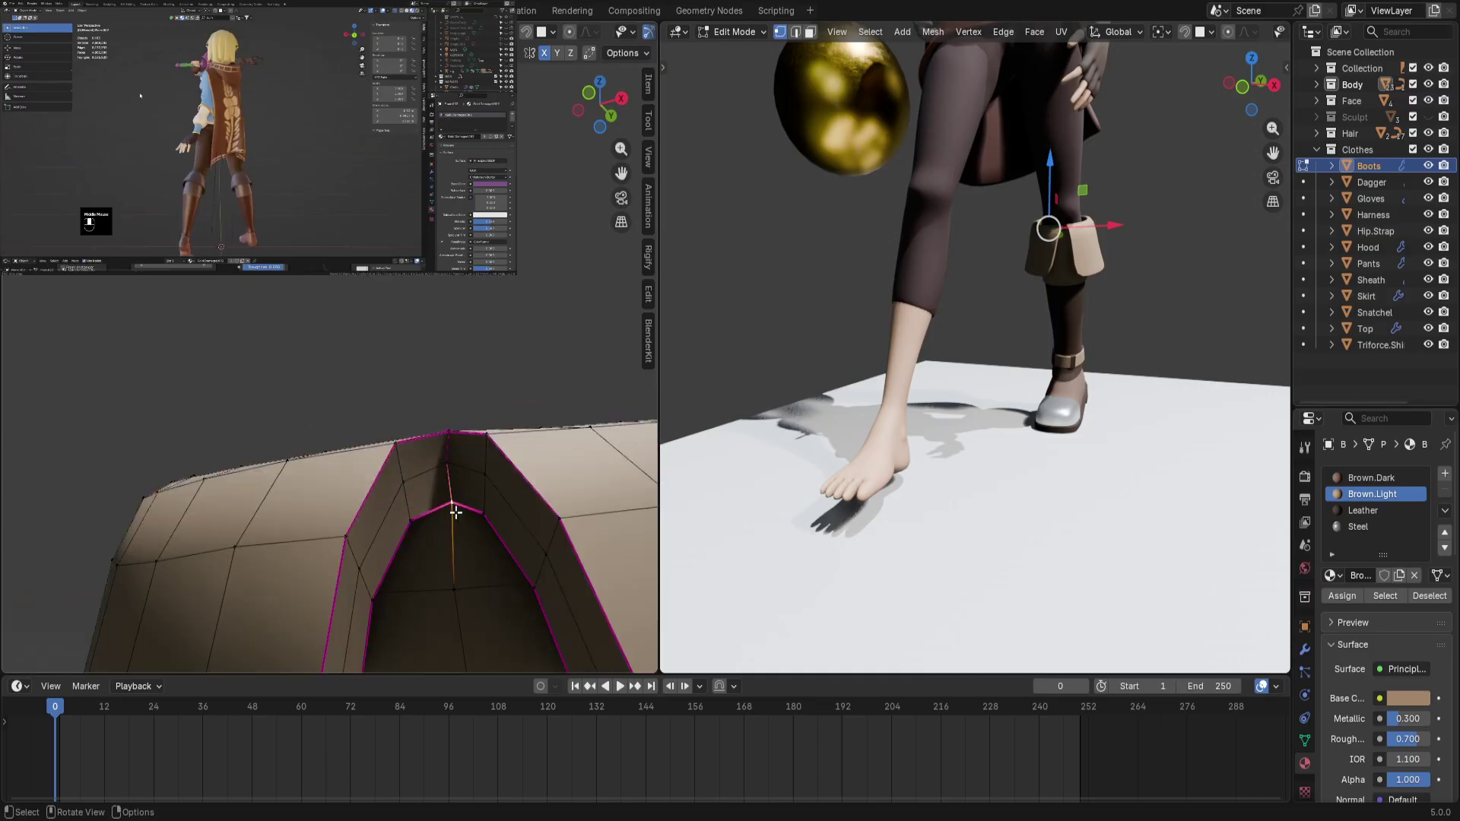
middle_click_drag(449, 514, 525, 378)
scroll(494, 376, "up", 4)
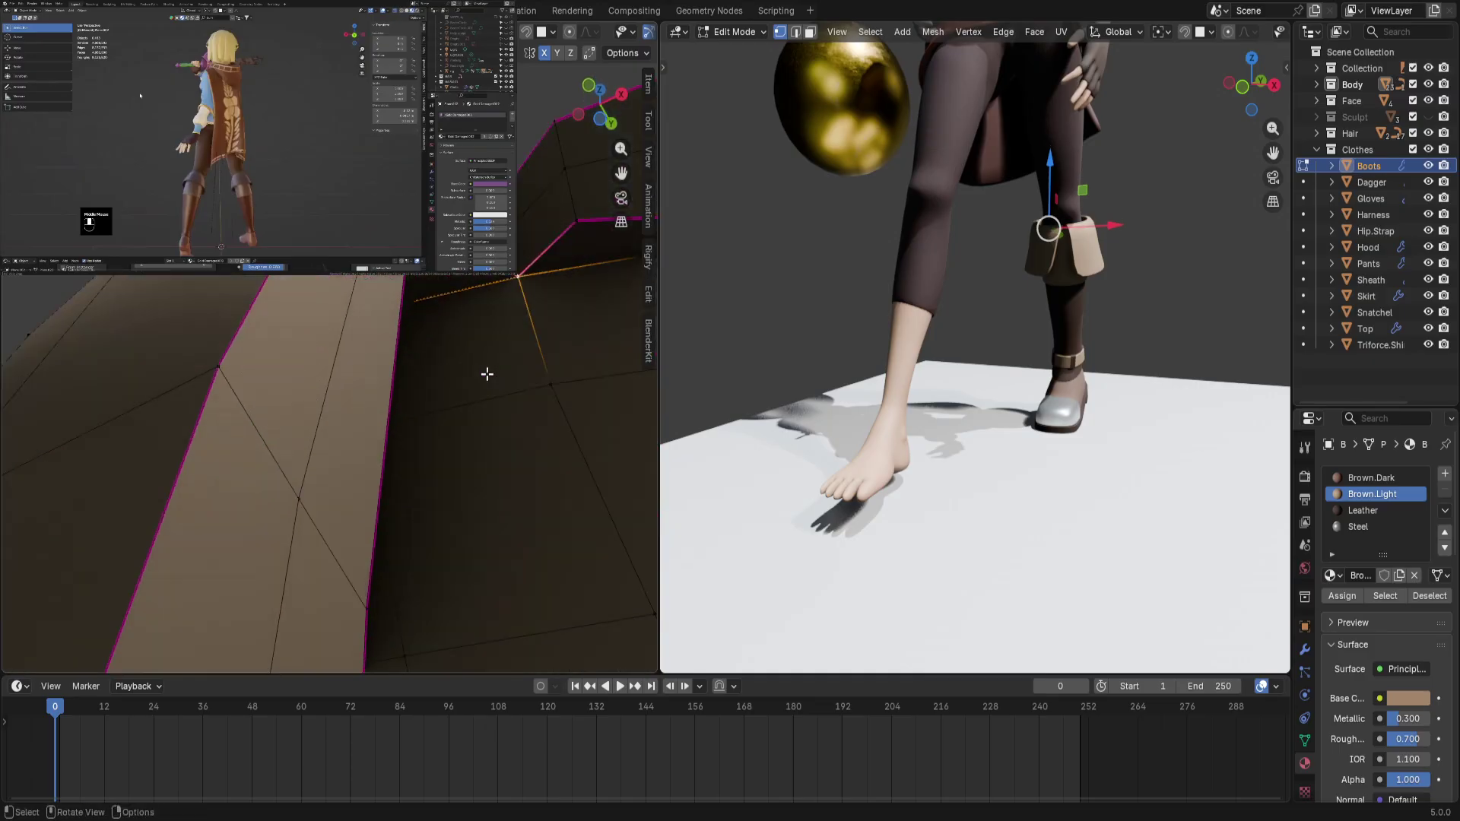
Switch to face selection and select the faces beside the inner peak vertex of the cuff notch
key("3")
left_click(565, 253)
left_click(472, 280, "shift")
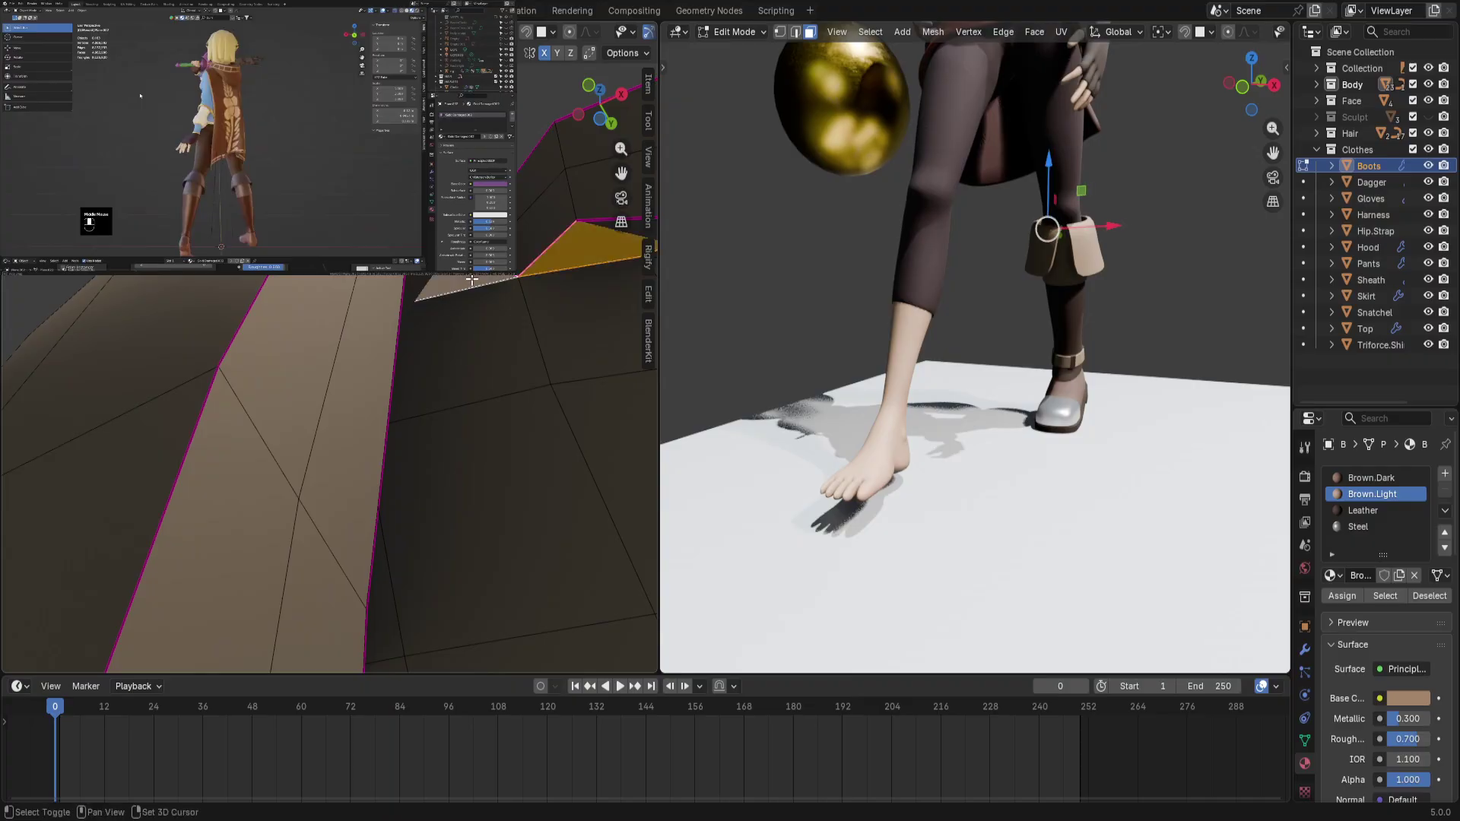
middle_click_drag(472, 284, 378, 295)
left_click(355, 294, "shift")
Select all the faces surrounding the inner peak vertex of the cuff notch and inspect them up close
left_click(377, 297)
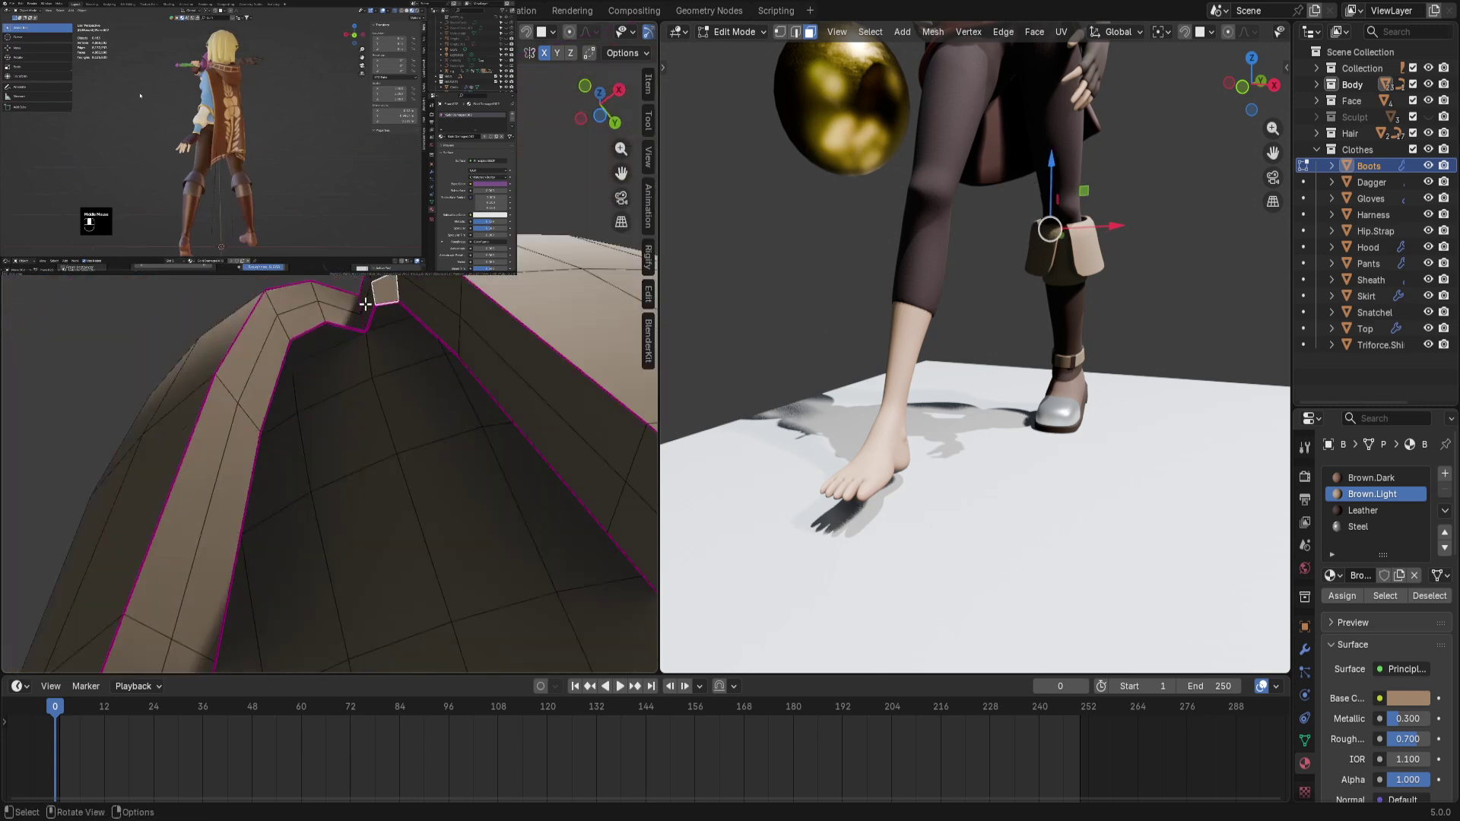
left_click(369, 305)
left_click(349, 316, "shift")
left_click(347, 335, "shift")
left_click(403, 349, "shift")
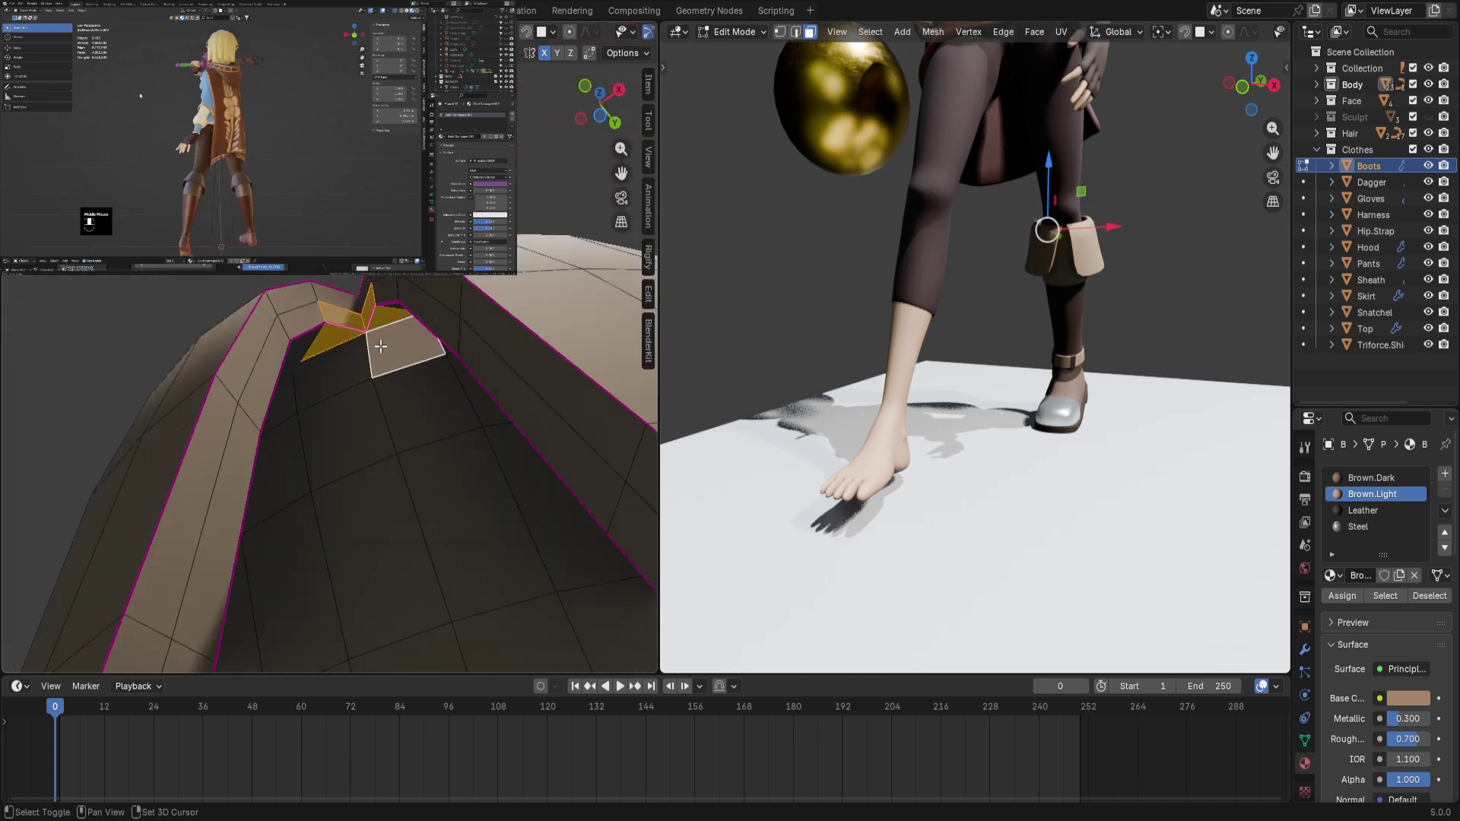
left_click(327, 373, "shift")
key("KP_Decimal")
scroll(432, 367, "down", 5)
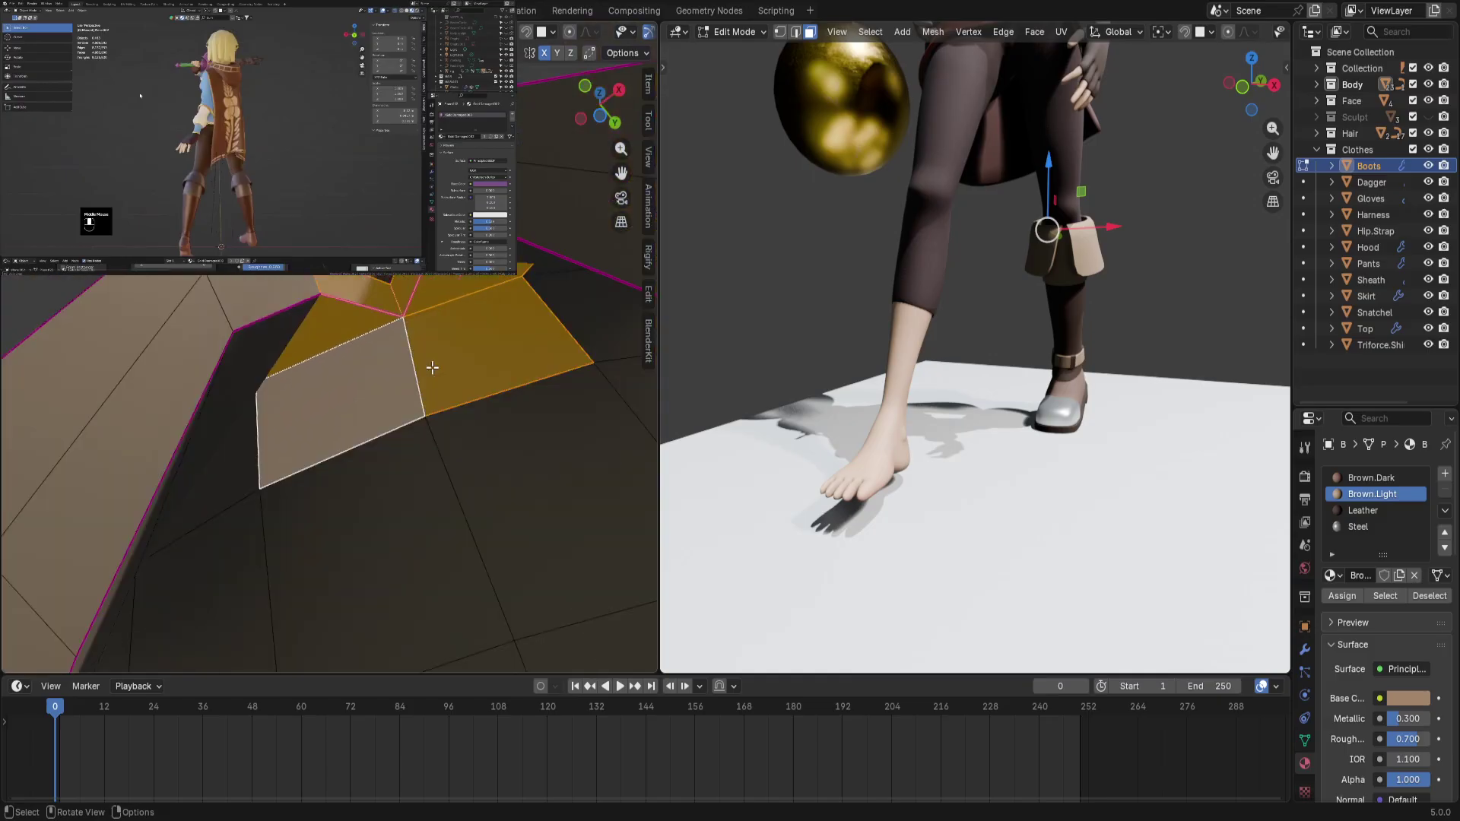
Reduce the selection to a face at the cuff notch's inner peak and add the adjacent inner face
left_click(437, 285)
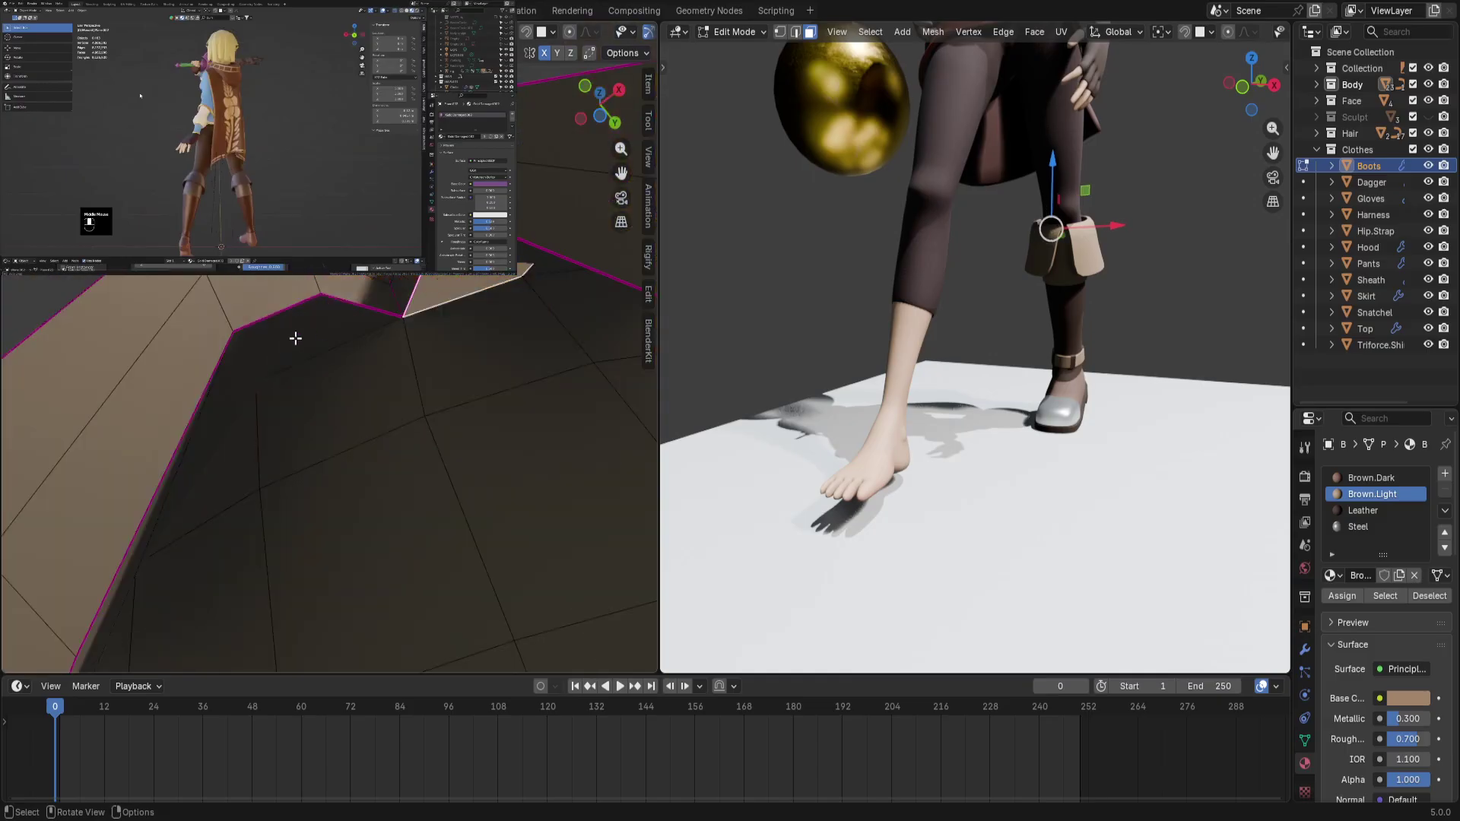
middle_click_drag(296, 338, 326, 335)
left_click(342, 338, "shift")
middle_click_drag(438, 378, 460, 437)
Examine the selected faces and seams around the cuff notch up close and against the whole boot
scroll(460, 437, "down", 8)
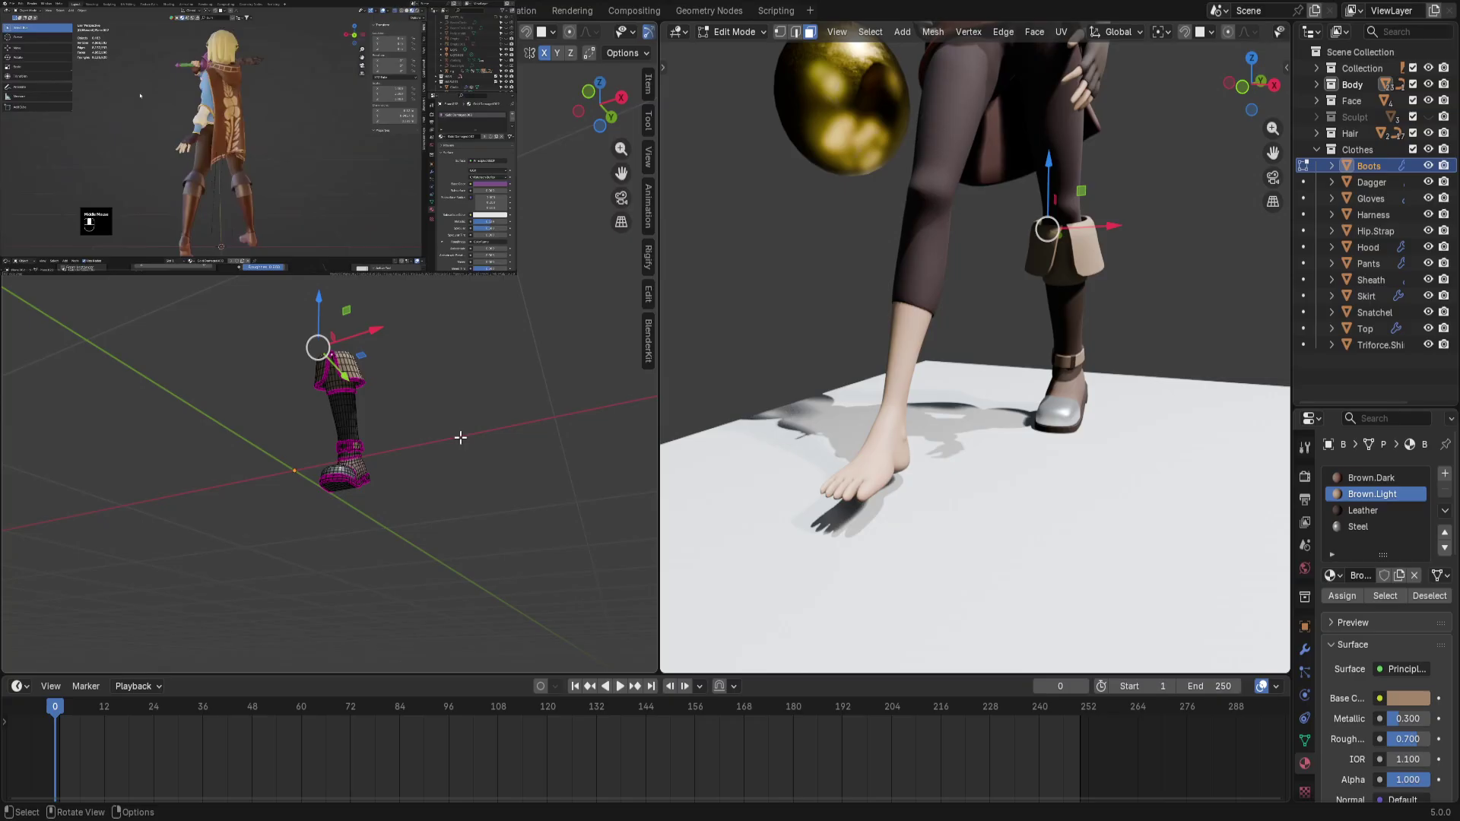
key("KP_Decimal")
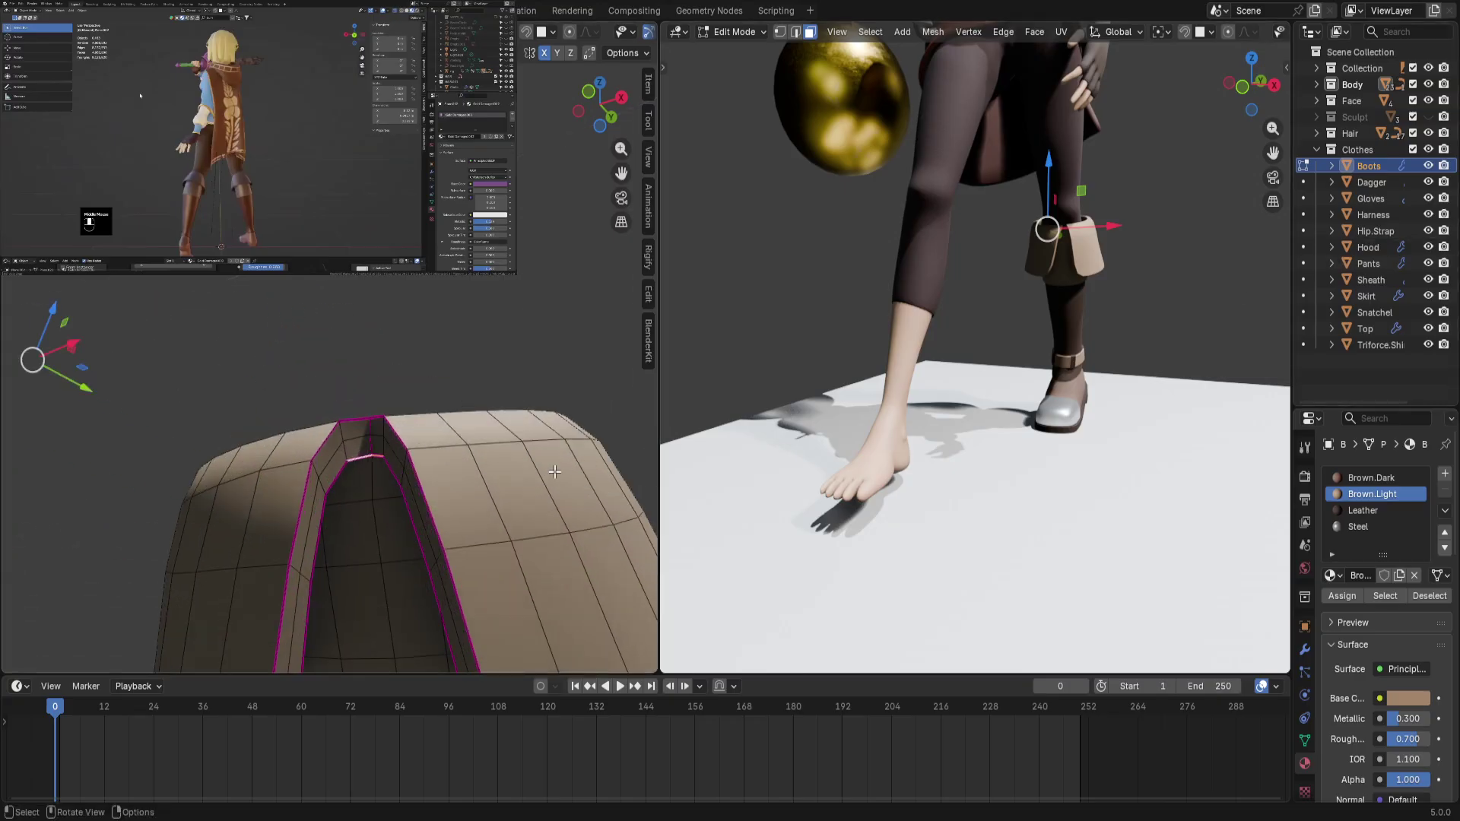
middle_click_drag(554, 473, 513, 481)
middle_click_drag(418, 464, 378, 451)
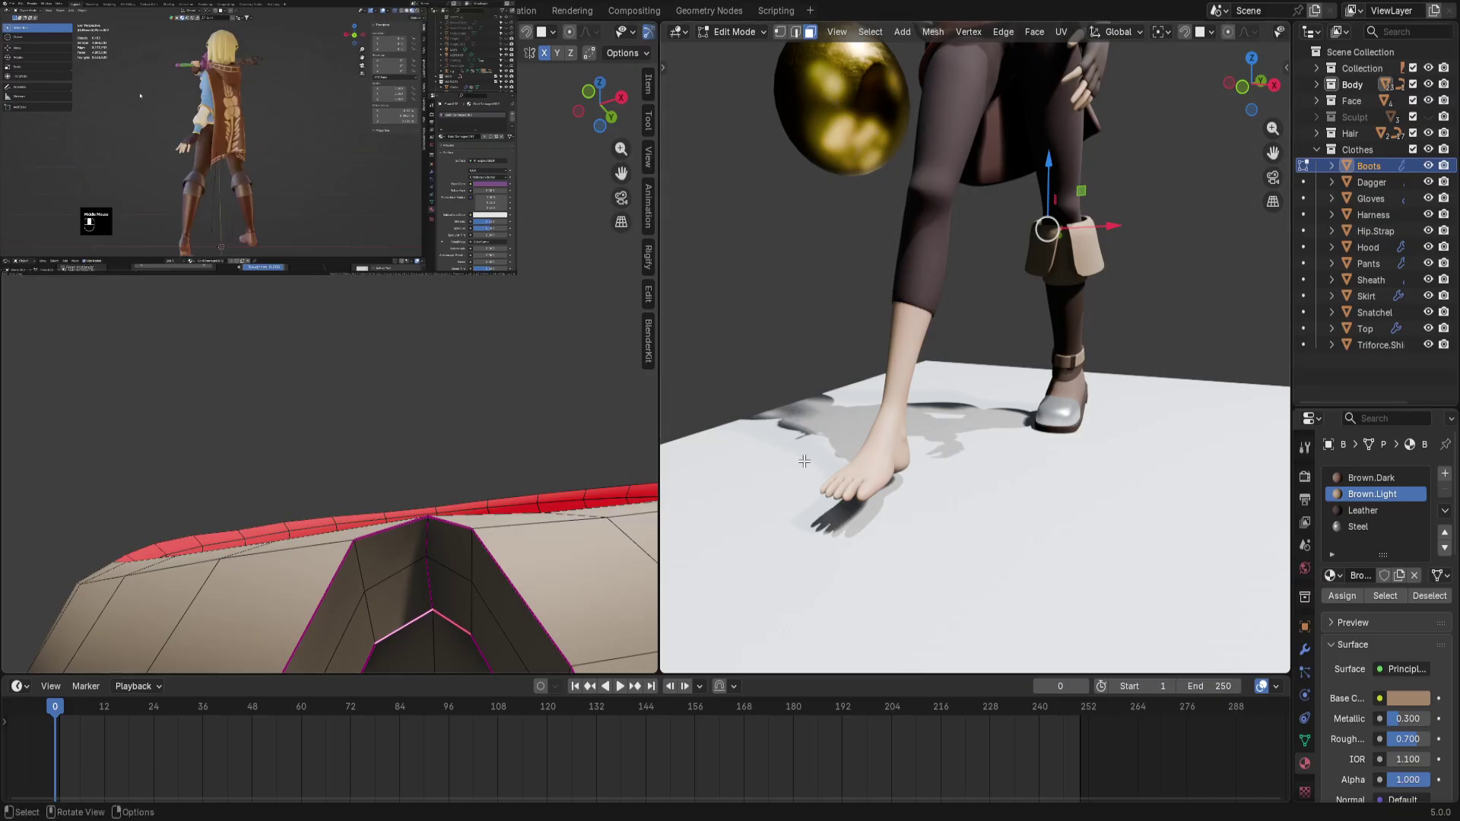
scroll(404, 420, "down", 10)
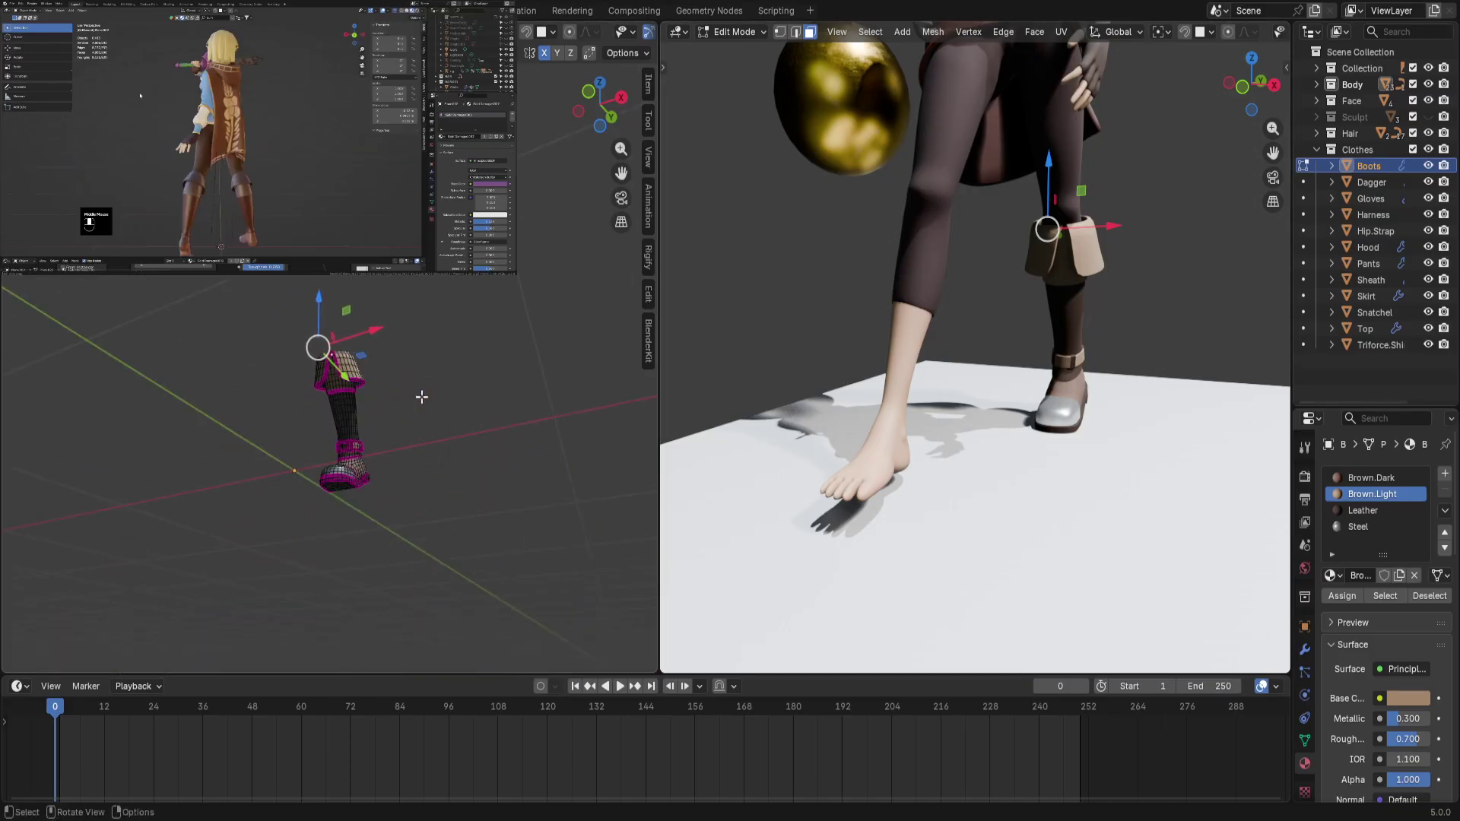
scroll(421, 396, "down", 2)
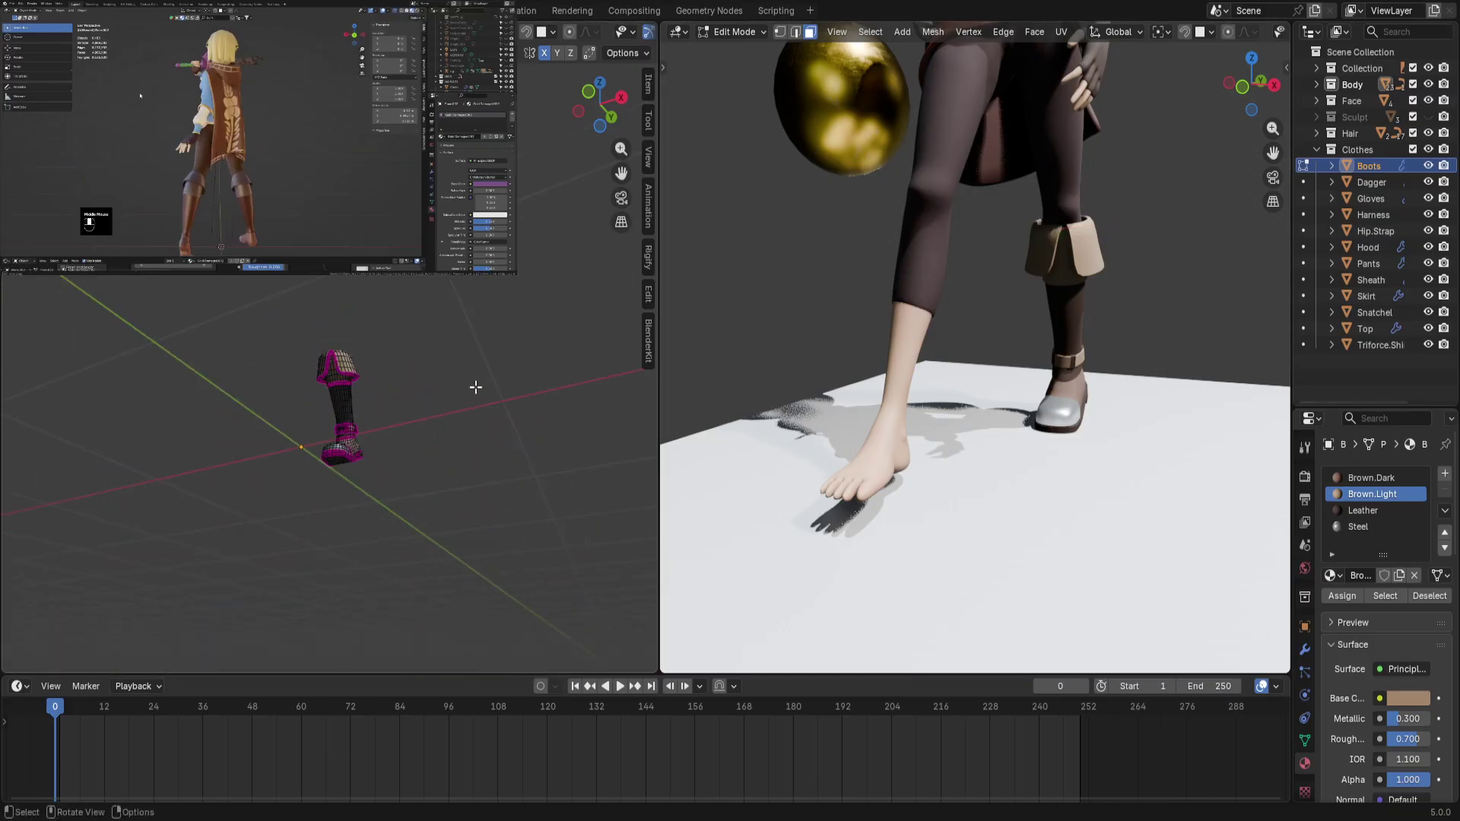
Leave local view to bring back the full character and switch the boots to Object Mode
key("KP_Divide")
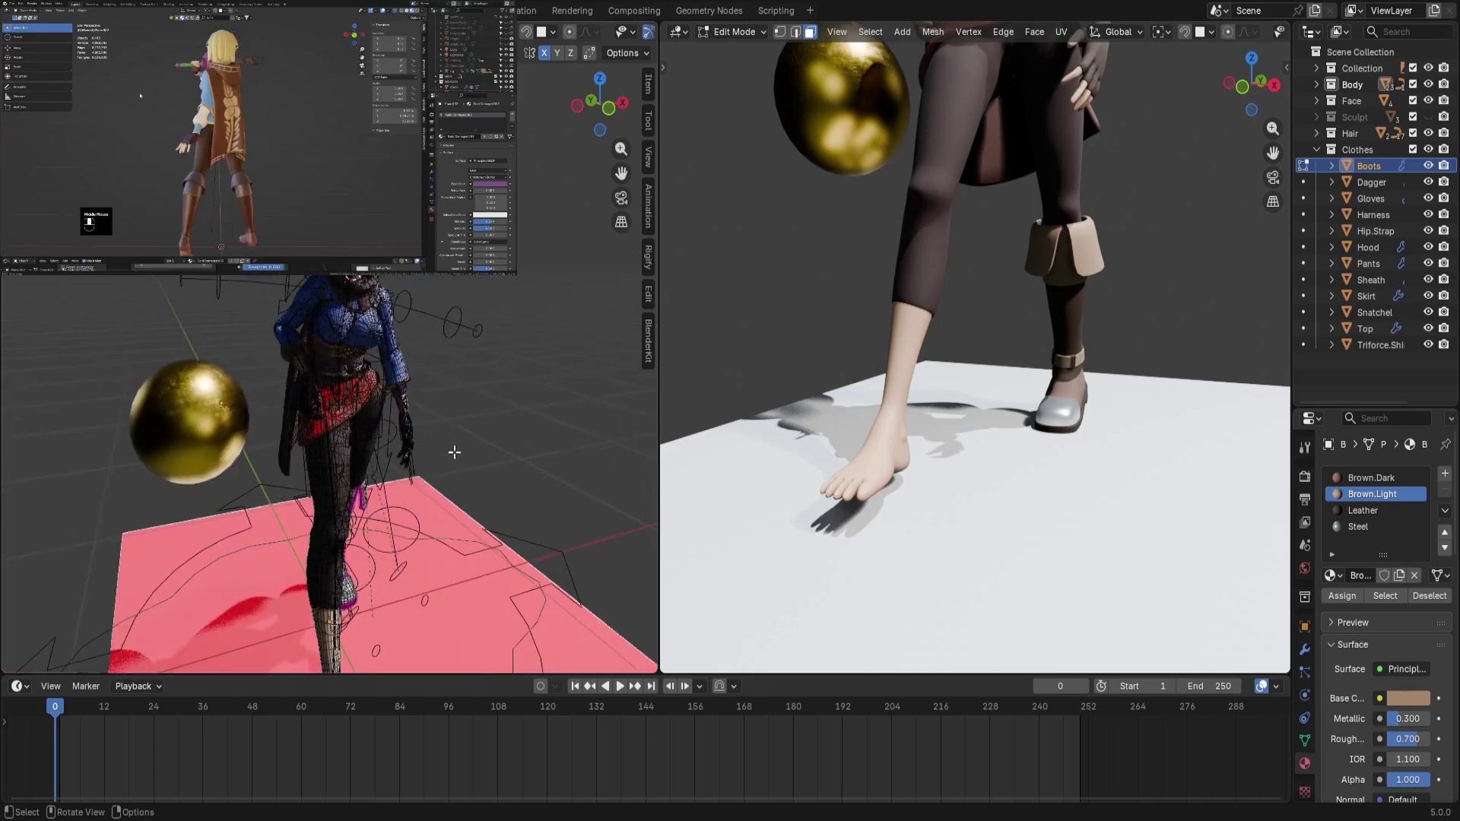
key("ctrl+Tab")
left_click(369, 467)
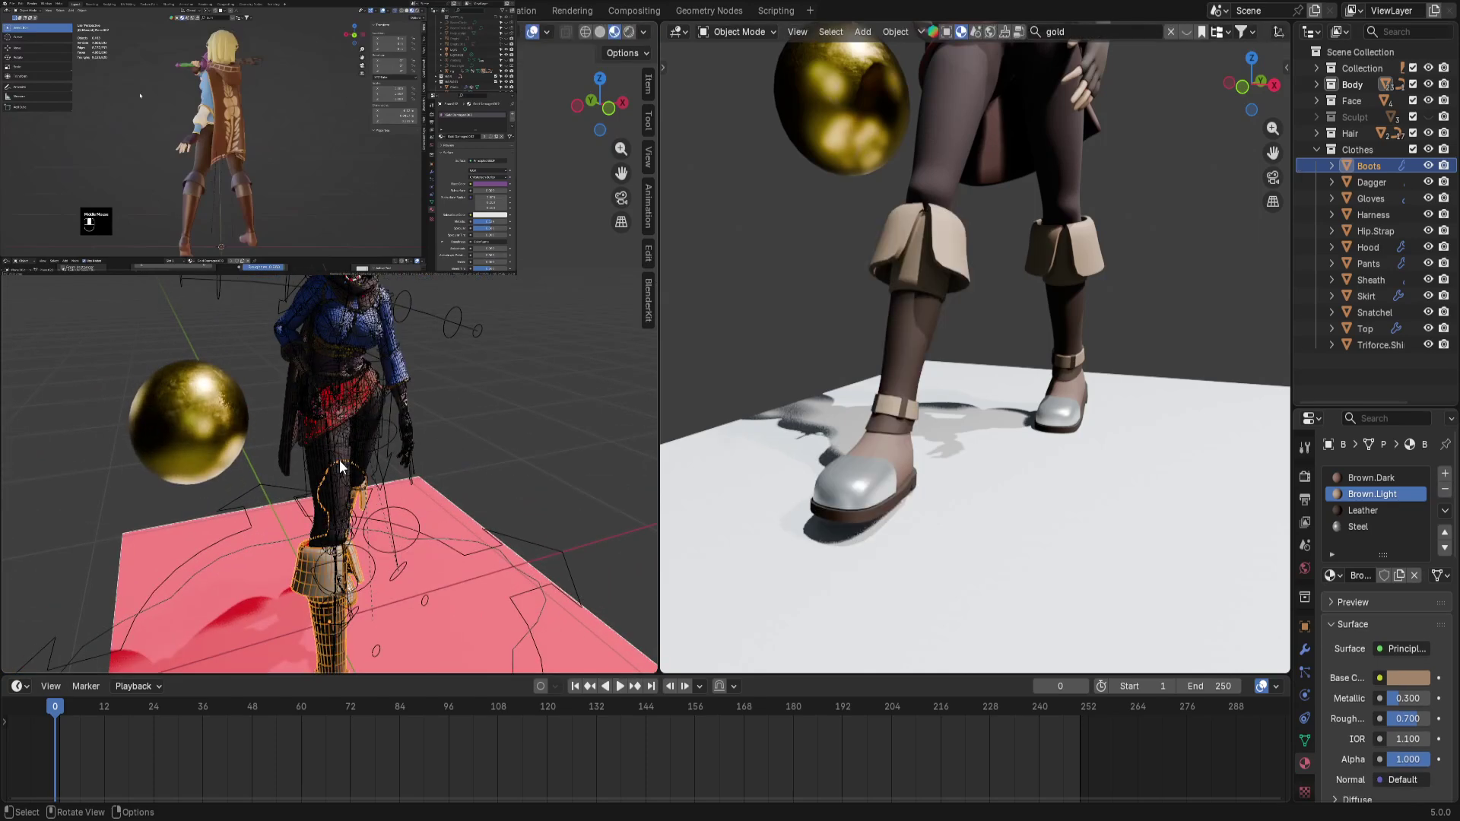
Compare the boots in Edit Mode and Object Mode, examining the rendered boot from another angle
key("ctrl+Tab")
left_click(490, 467)
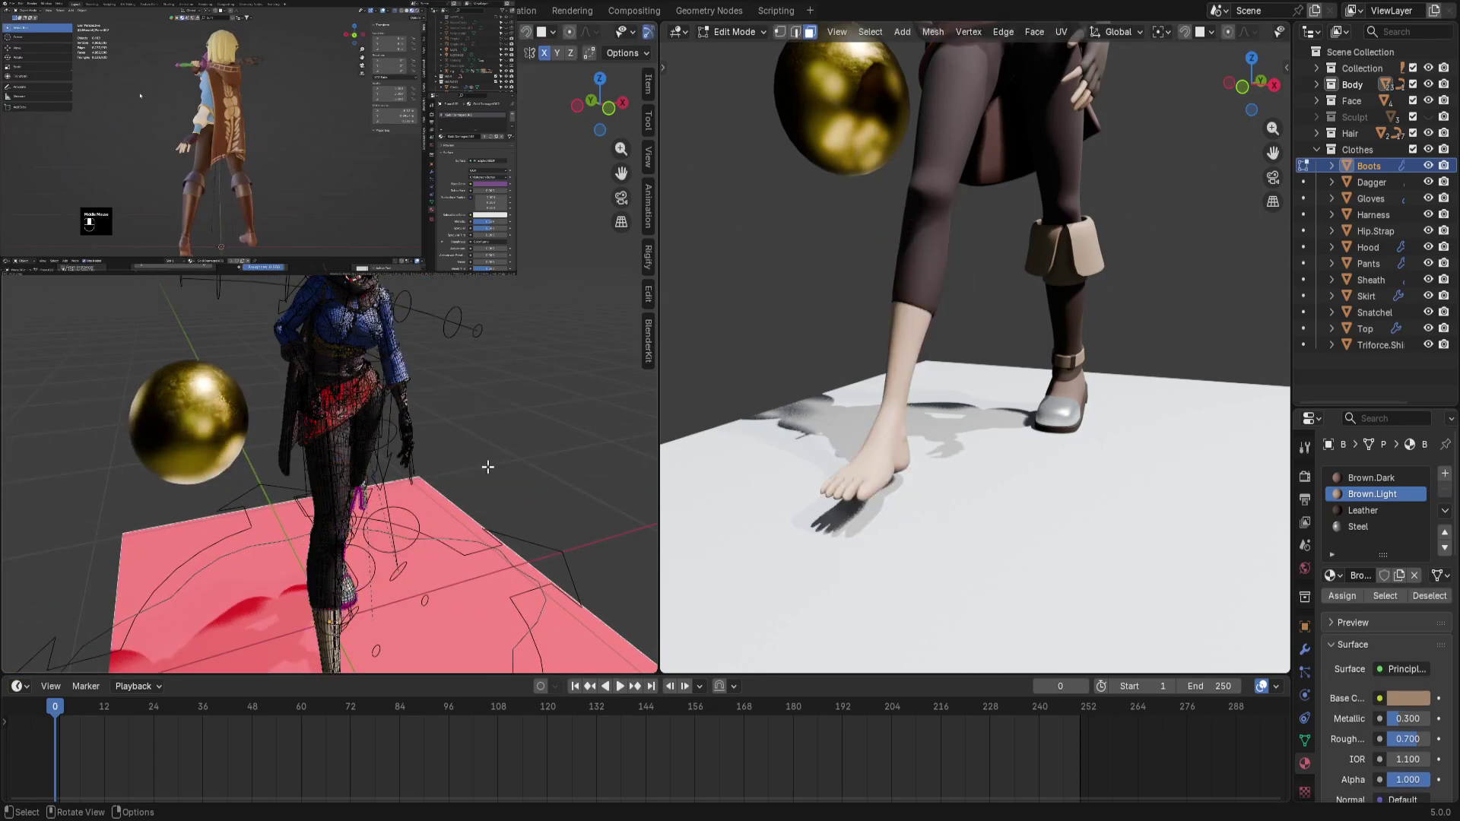
scroll(1005, 485, "down", 8)
middle_click_drag(1005, 485, 981, 335)
key("Tab")
key("KP_Decimal")
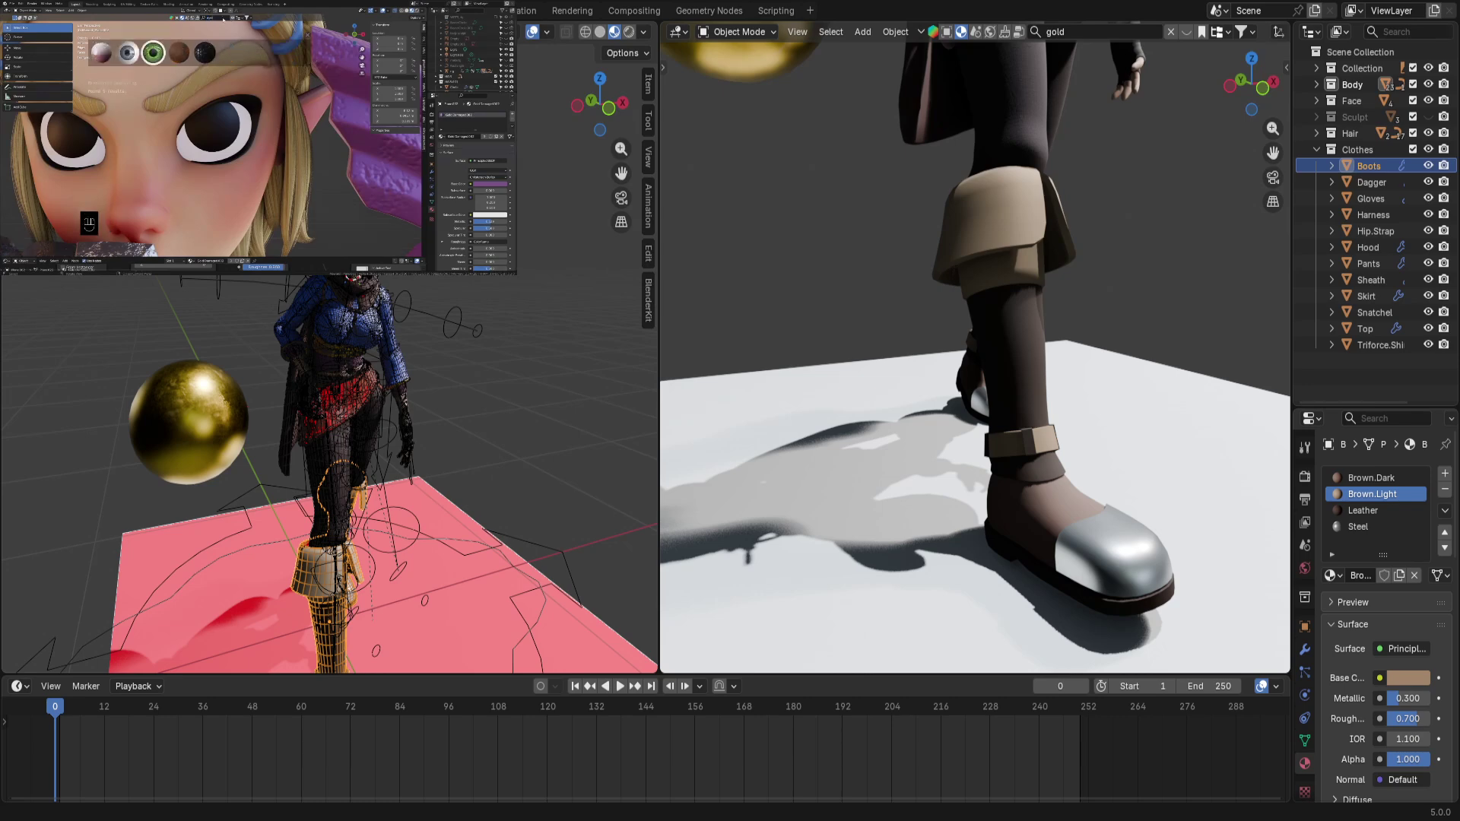
Deselect the boots and review the materials on the whole character from the front, up to the head
left_click(541, 438)
key("KP_1")
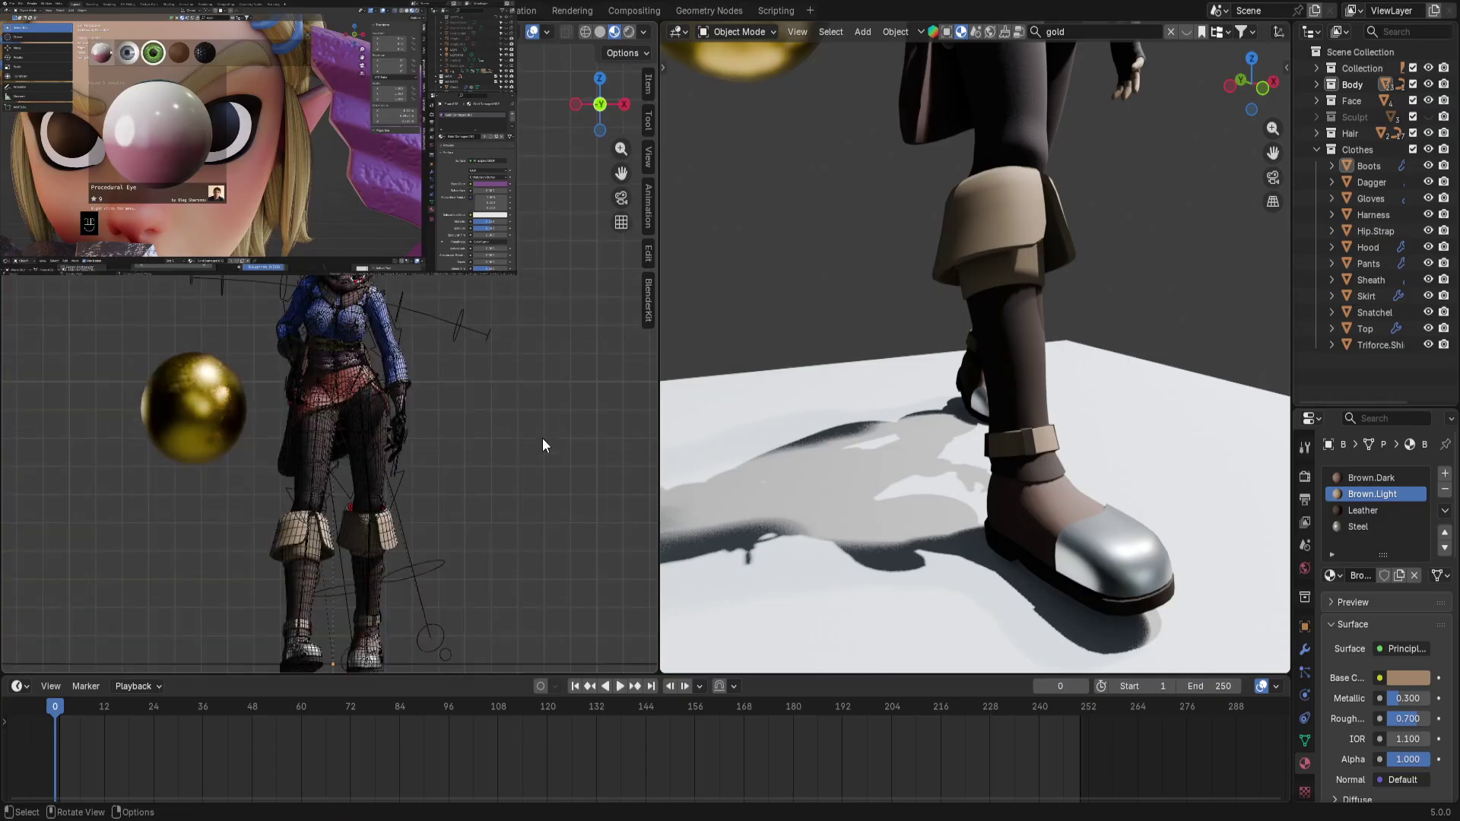
scroll(542, 438, "up", 6)
middle_click_drag(899, 290, 903, 684)
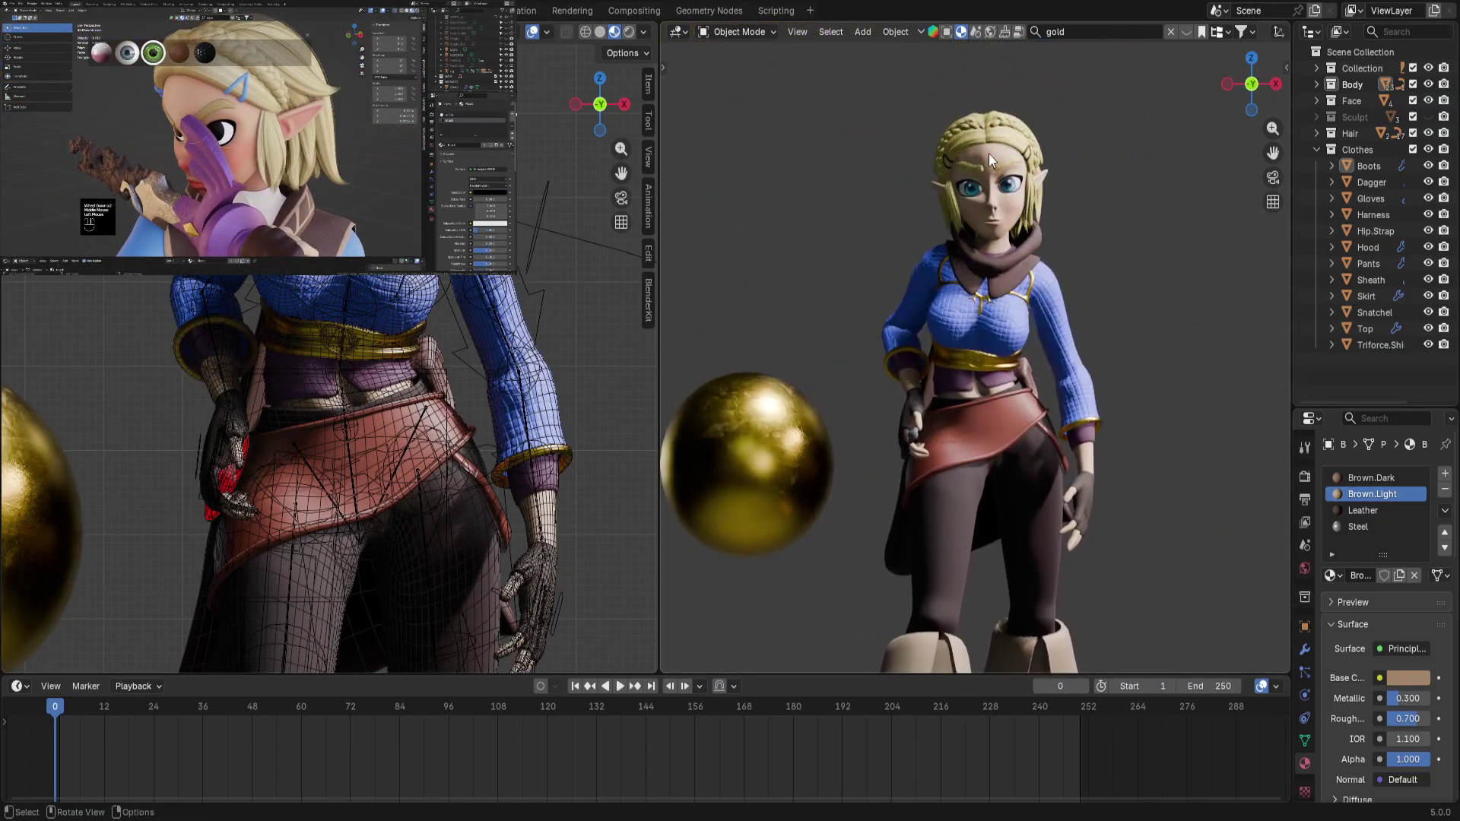
Examine the character's face, hair and blue eyes up close, including the eye highlights and eyelid shading
scroll(988, 153, "up", 5)
middle_click_drag(983, 161, 937, 704, "shift")
scroll(1005, 276, "up", 5)
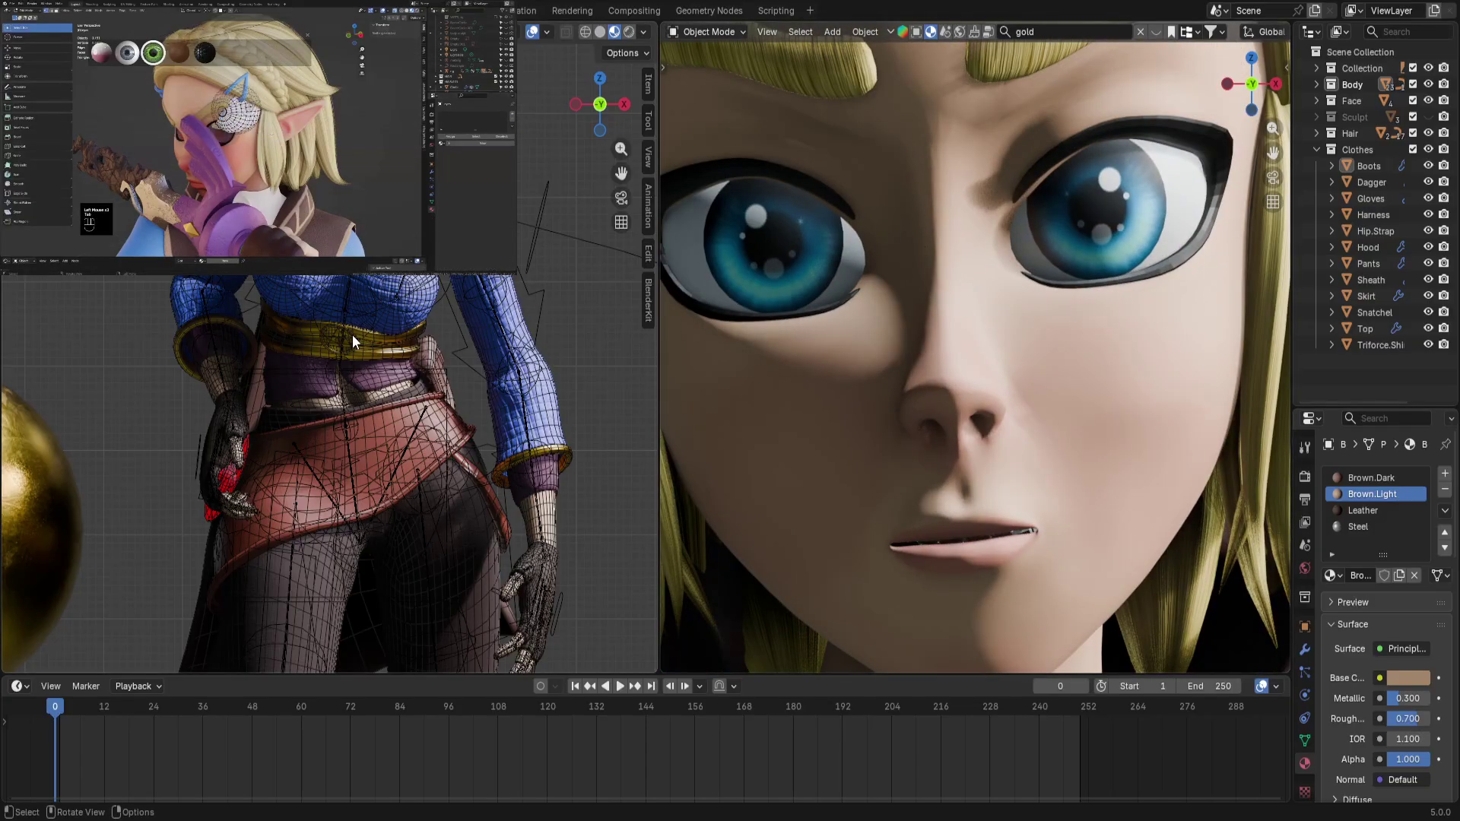
middle_click_drag(707, 342, 796, 389)
scroll(824, 394, "up", 2)
scroll(732, 424, "down", 3)
scroll(737, 416, "up", 2)
scroll(896, 405, "down", 7)
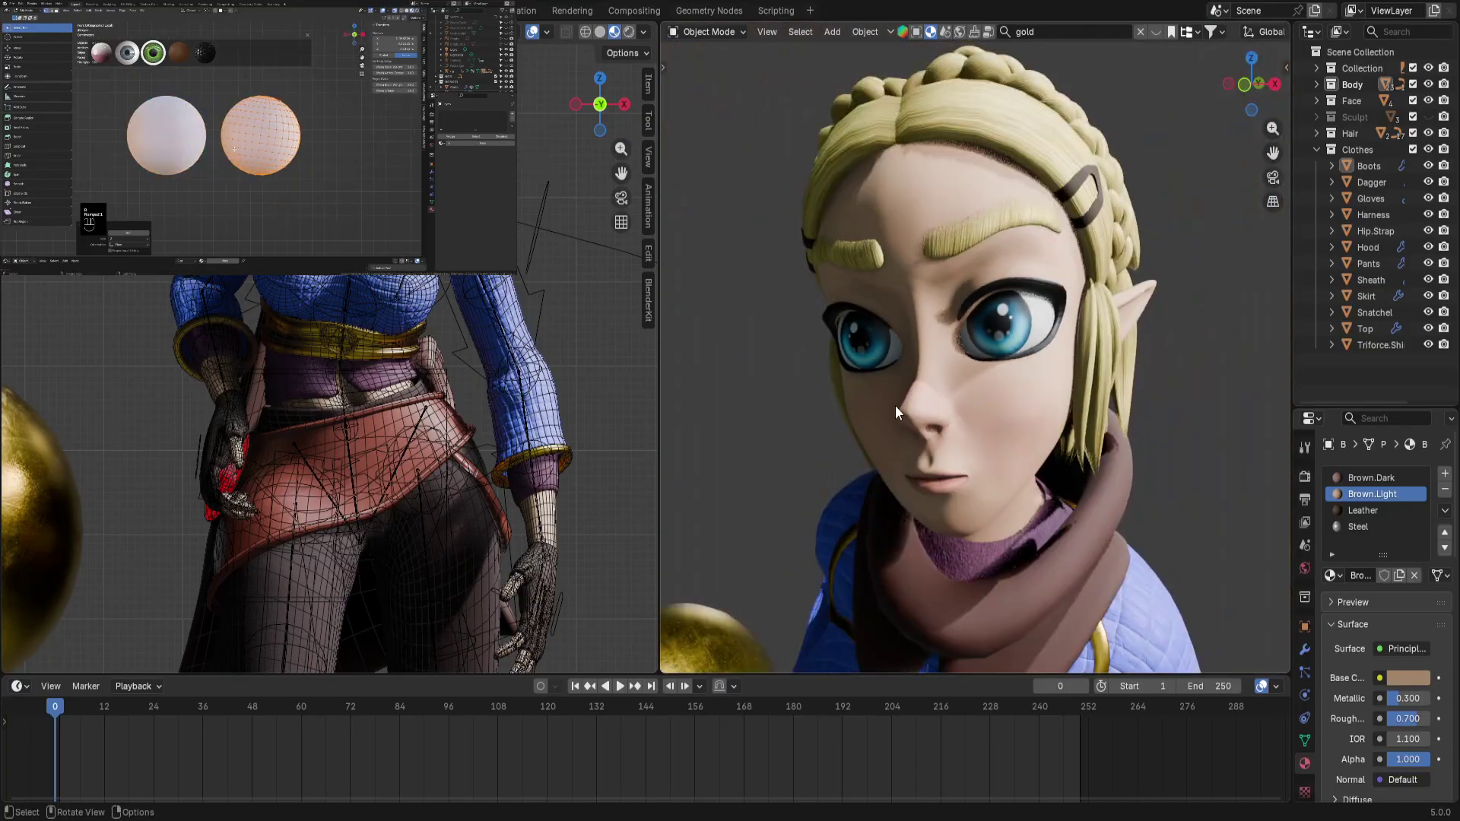
scroll(895, 405, "up", 7)
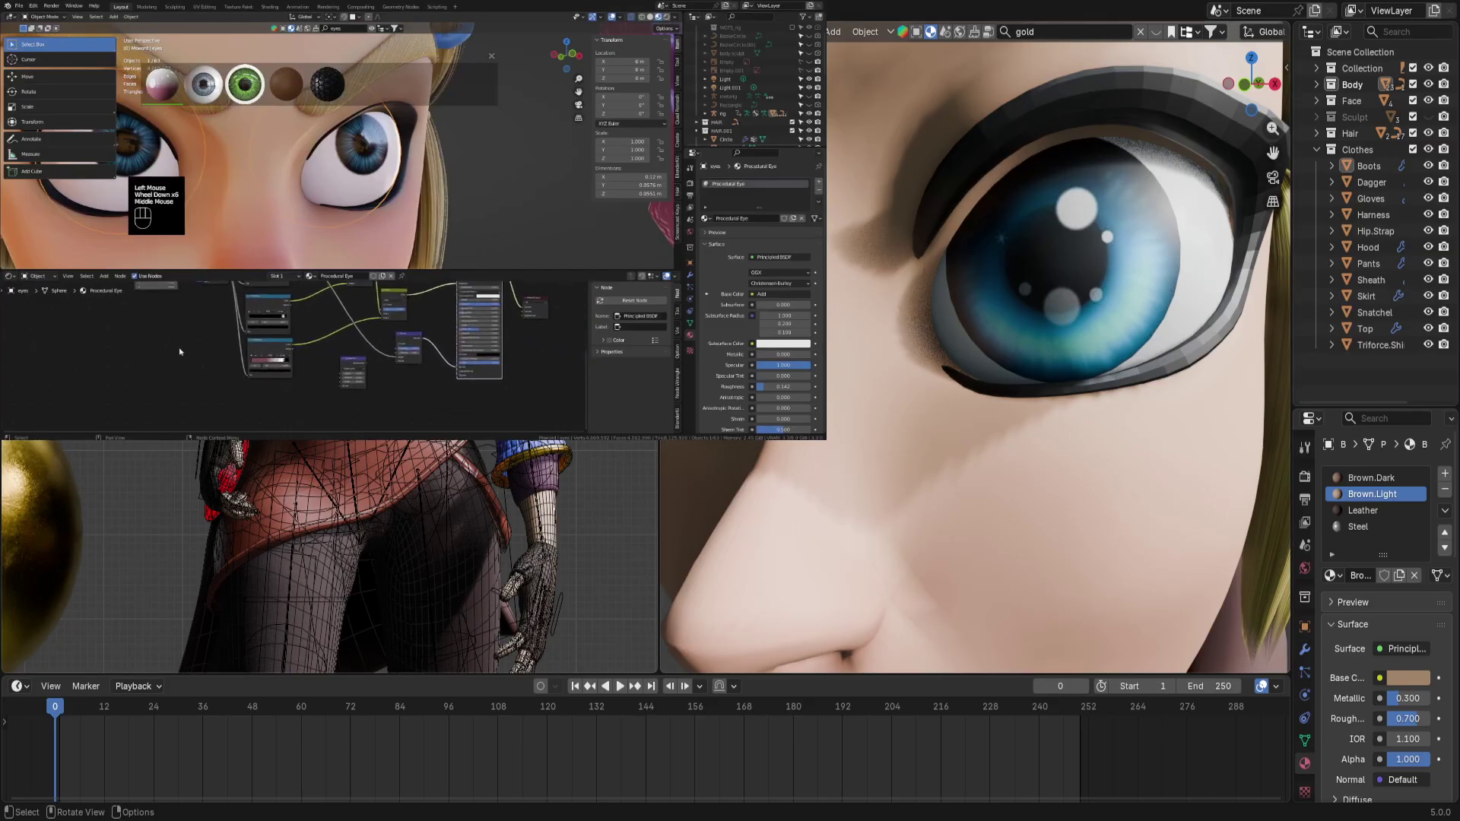
scroll(329, 524, "down", 1)
middle_click_drag(329, 510, 334, 669, "shift")
scroll(329, 555, "up", 3)
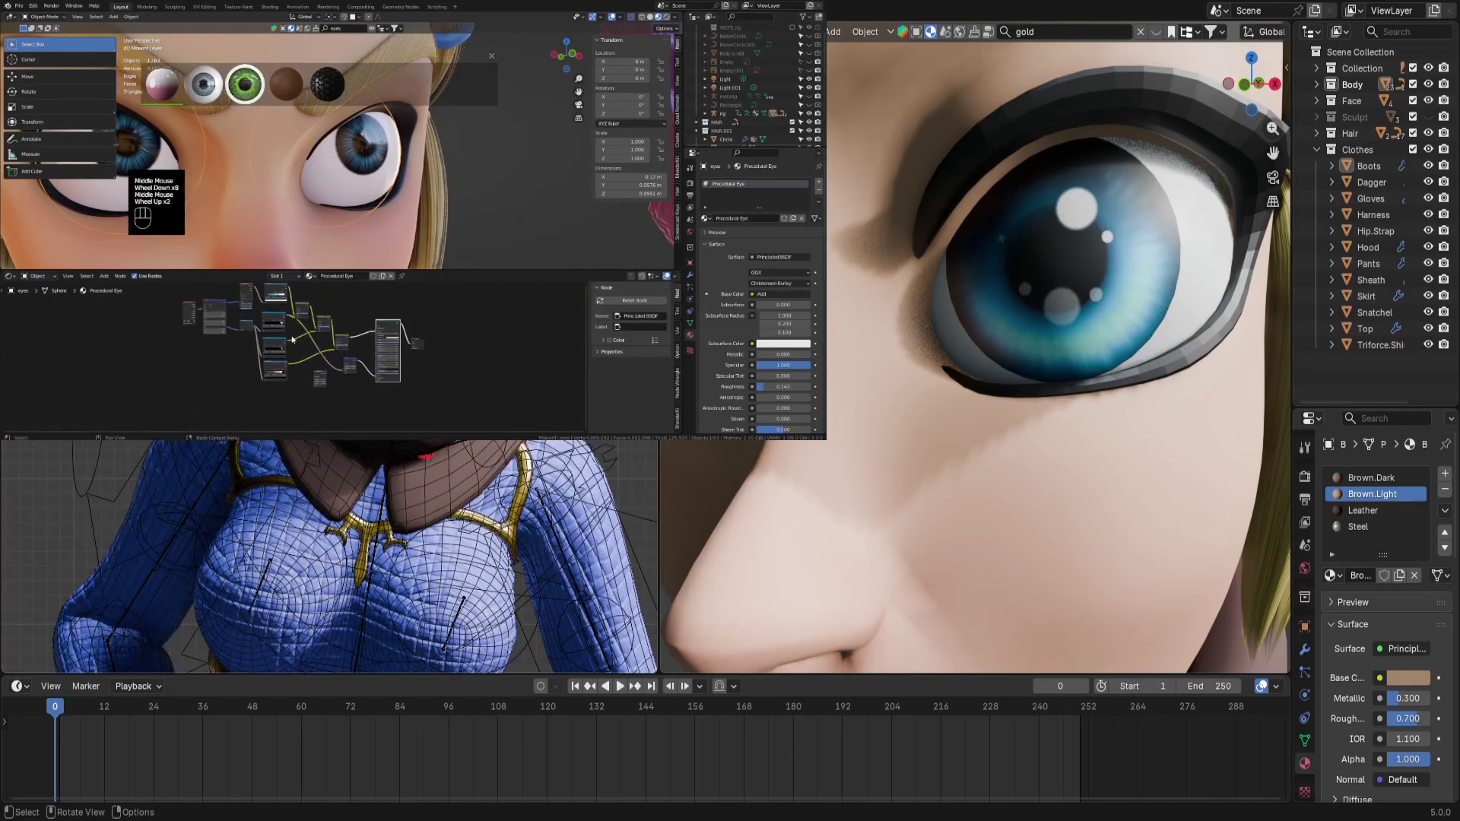
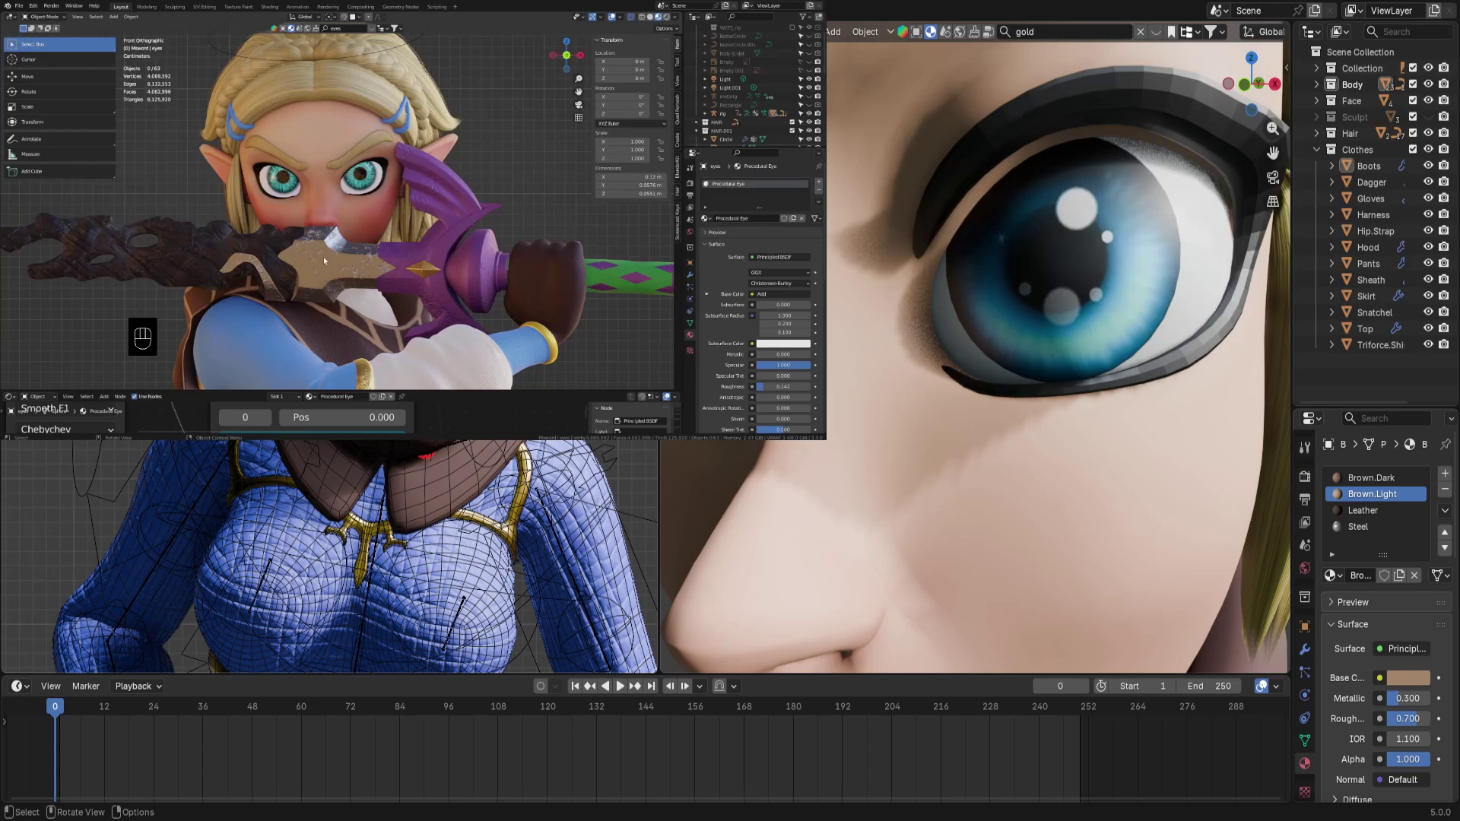
Examine the reference character holding the sword, from the sleeve fabric and gold trim to the full-body outfit
scroll(348, 307, "down", 1)
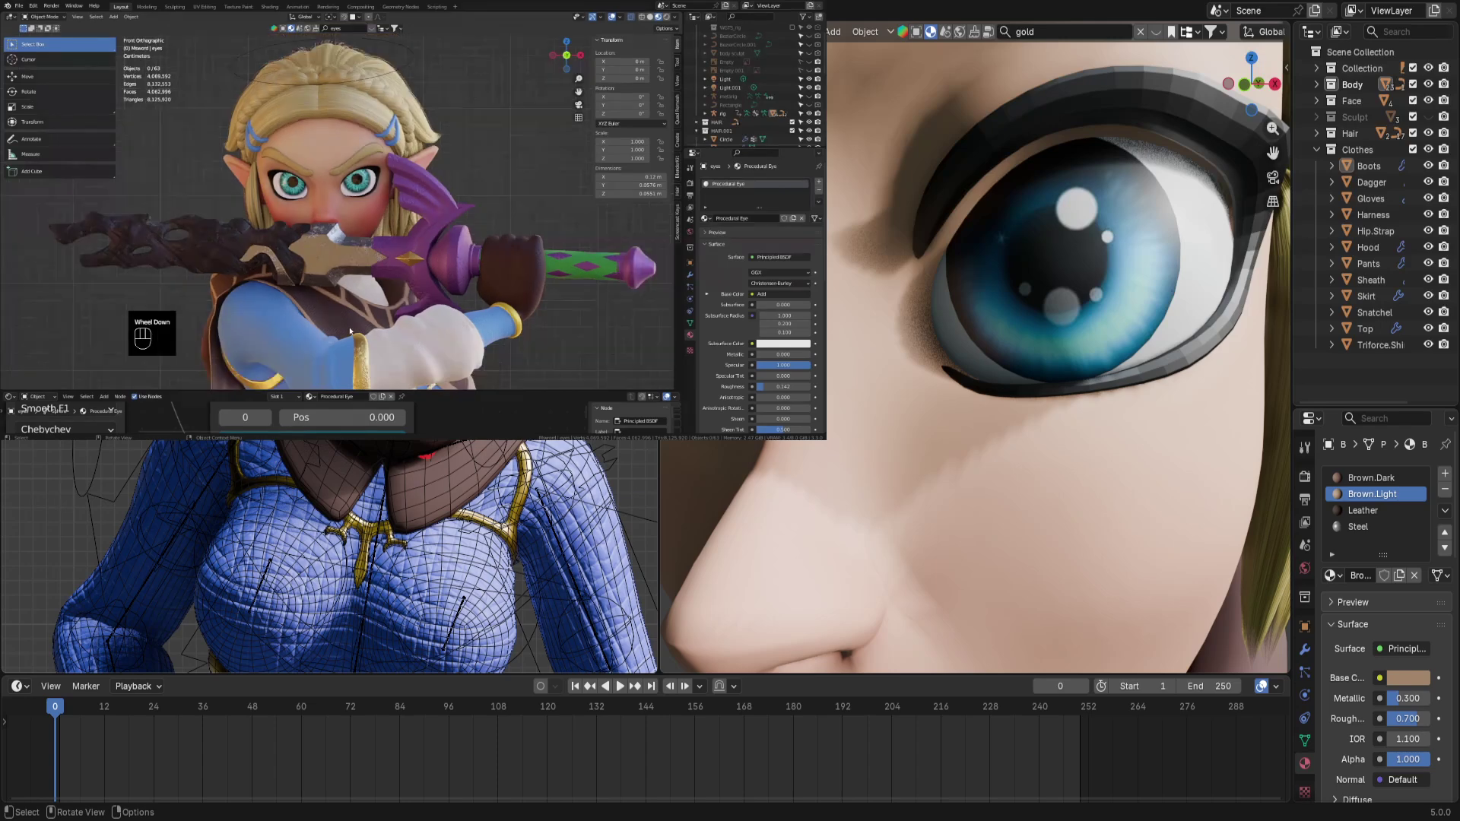
middle_click(294, 339, "alt")
scroll(365, 221, "up", 2)
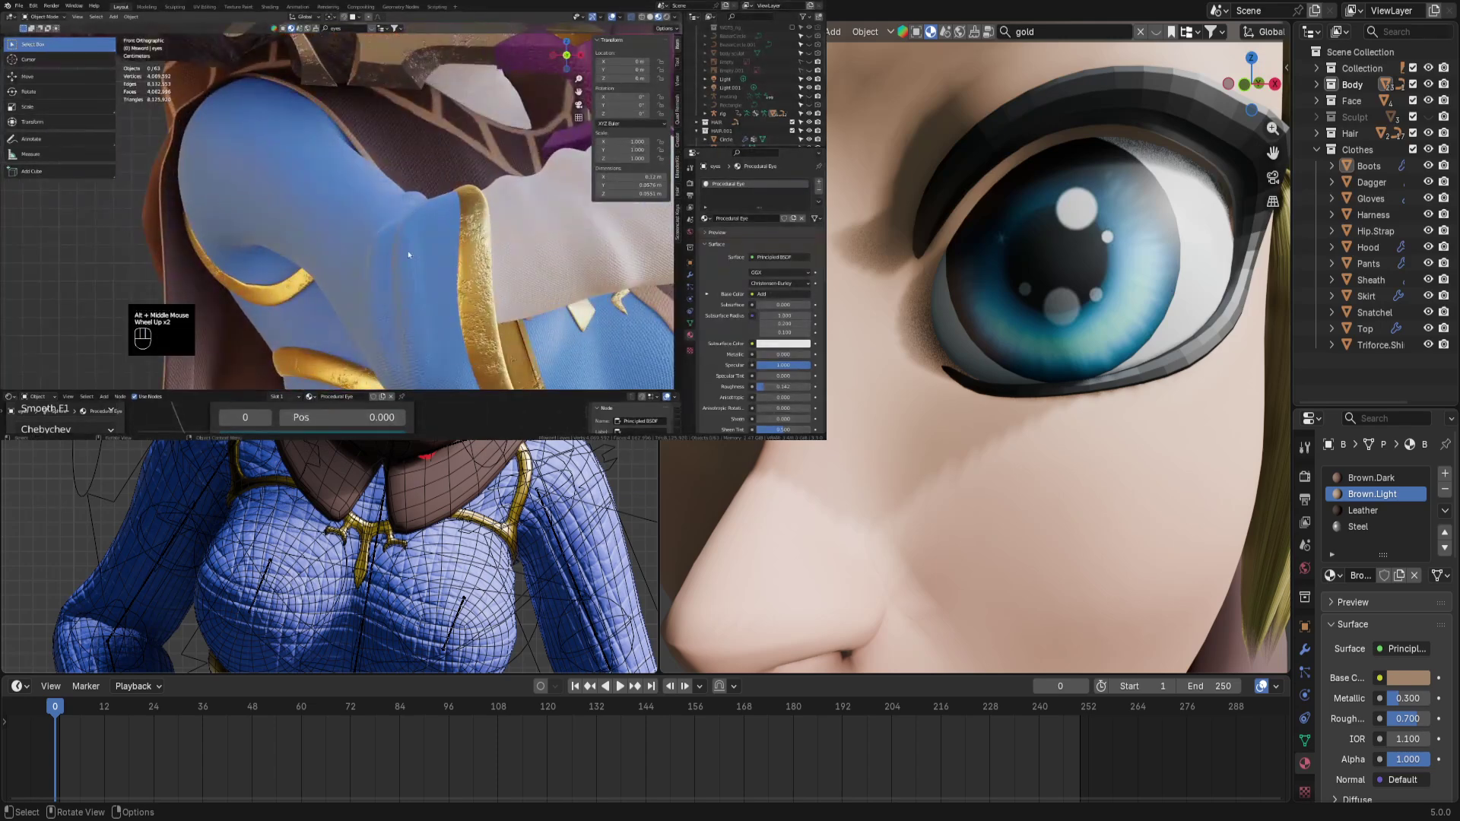
scroll(408, 255, "up", 1)
middle_click_drag(409, 255, 392, 225, "shift")
middle_click(392, 225, "alt")
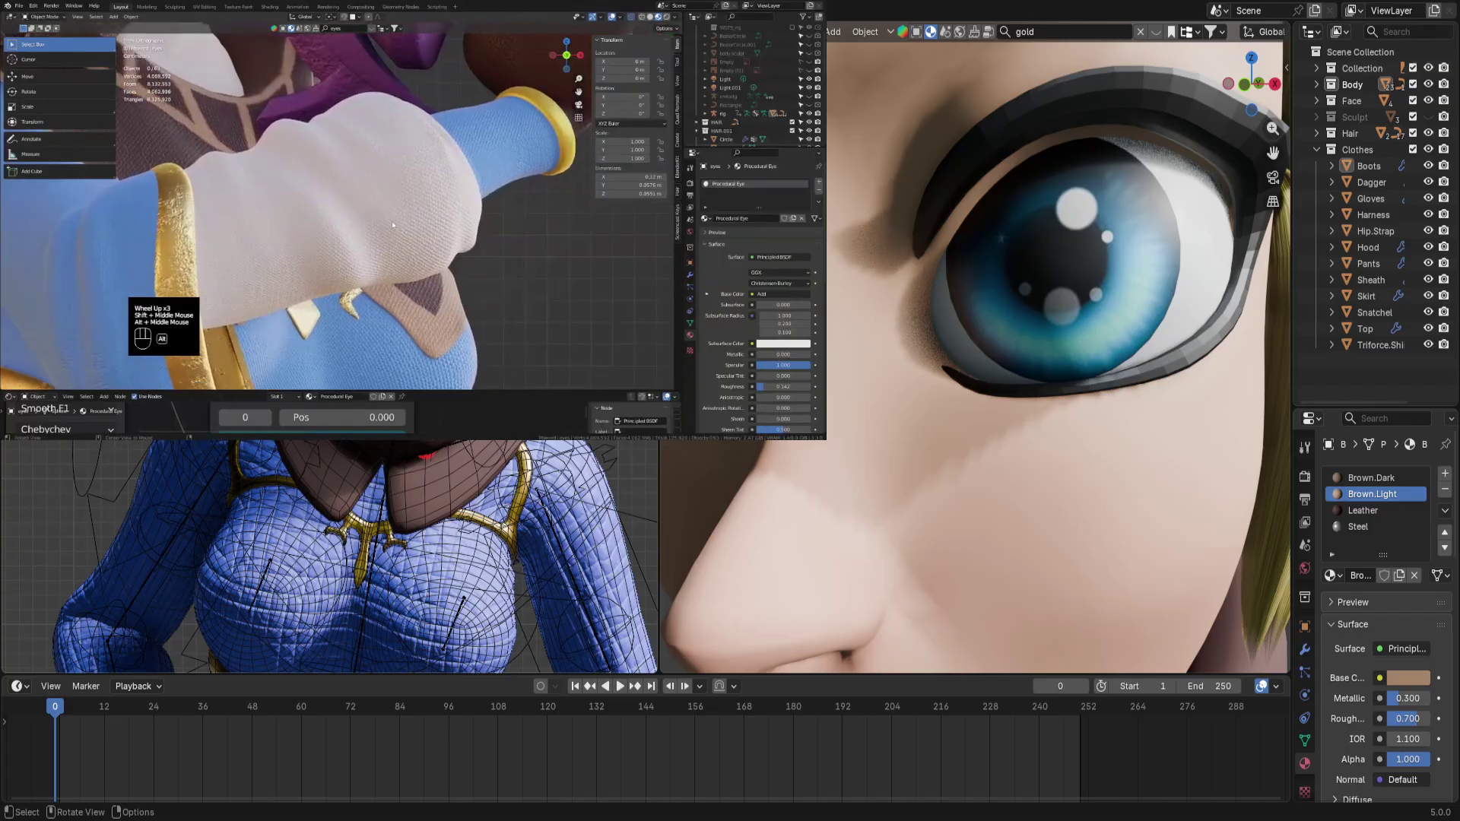
scroll(371, 213, "up", 2)
scroll(371, 213, "down", 1)
middle_click_drag(404, 195, 395, 153, "alt")
scroll(354, 190, "down", 3)
scroll(392, 197, "down", 1)
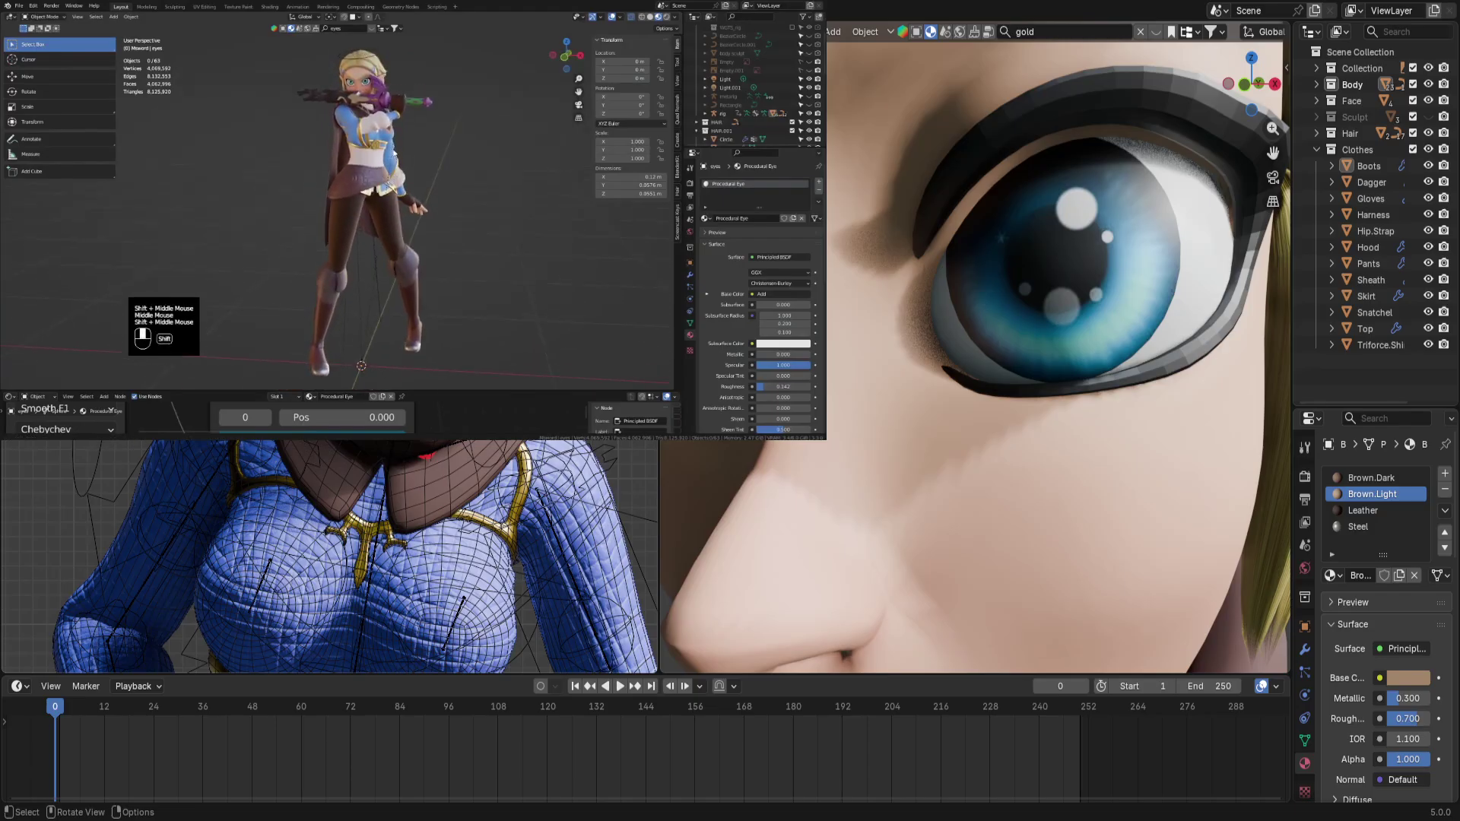
scroll(395, 153, "up", 2)
scroll(409, 116, "down", 1)
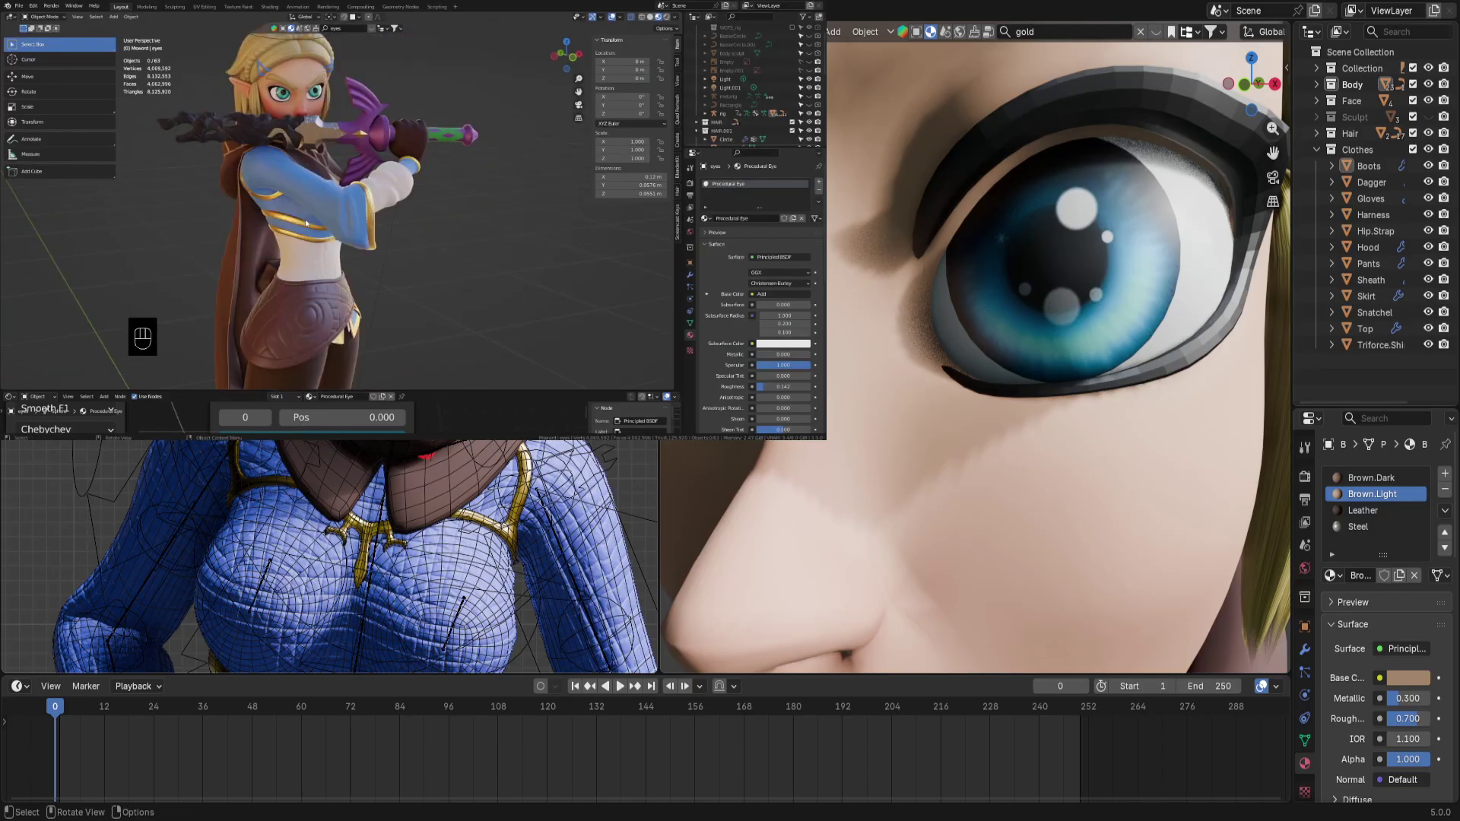
middle_click(319, 193, "alt")
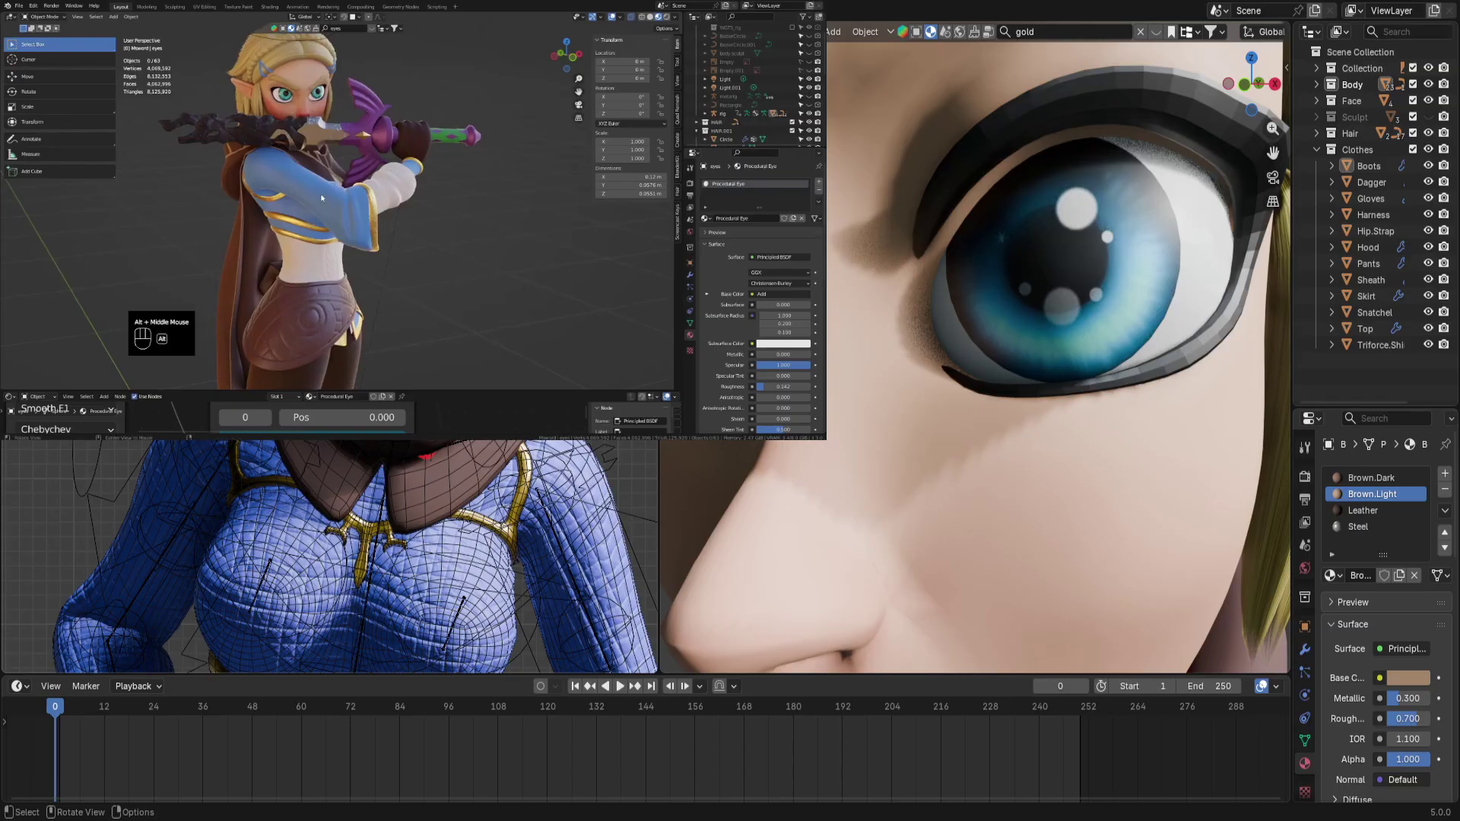
scroll(327, 198, "down", 3)
middle_click_drag(342, 205, 377, 214, "shift")
middle_click_drag(377, 215, 406, 221)
mouse_move(406, 221)
middle_mouse_down("shift")
mouse_move(379, 173)
mouse_move(365, 178)
mouse_move(395, 191)
mouse_move(351, 213)
mouse_move(462, 181)
mouse_move(463, 207)
mouse_move(432, 198)
mouse_move(411, 252)
mouse_move(393, 221)
middle_mouse_up("shift")
scroll(372, 179, "down", 1)
middle_click_drag(507, 183, 479, 196)
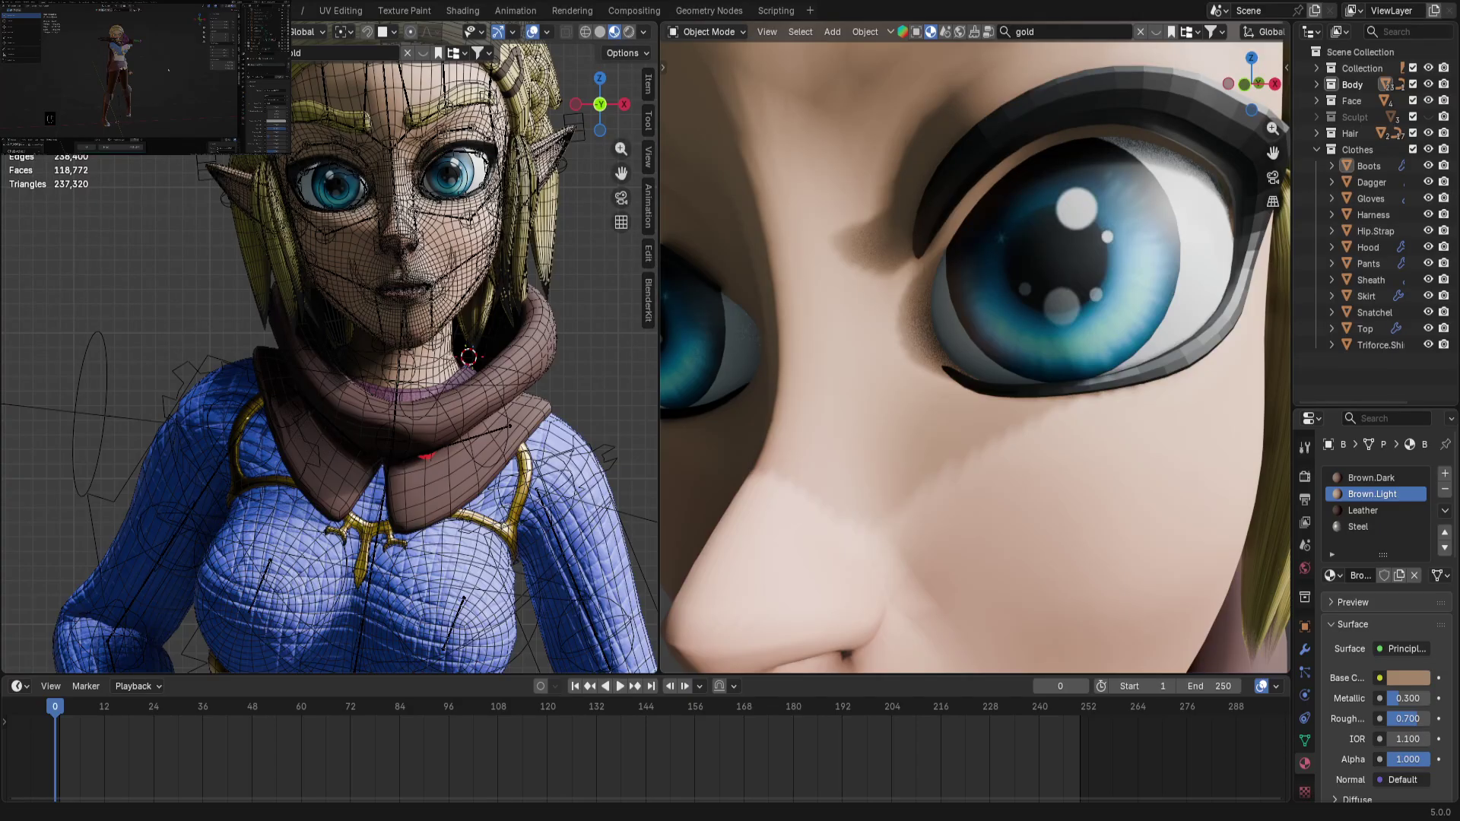
Widen the wireframe viewport and open the floor slab under the character in Edit Mode
scroll(513, 595, "down", 10)
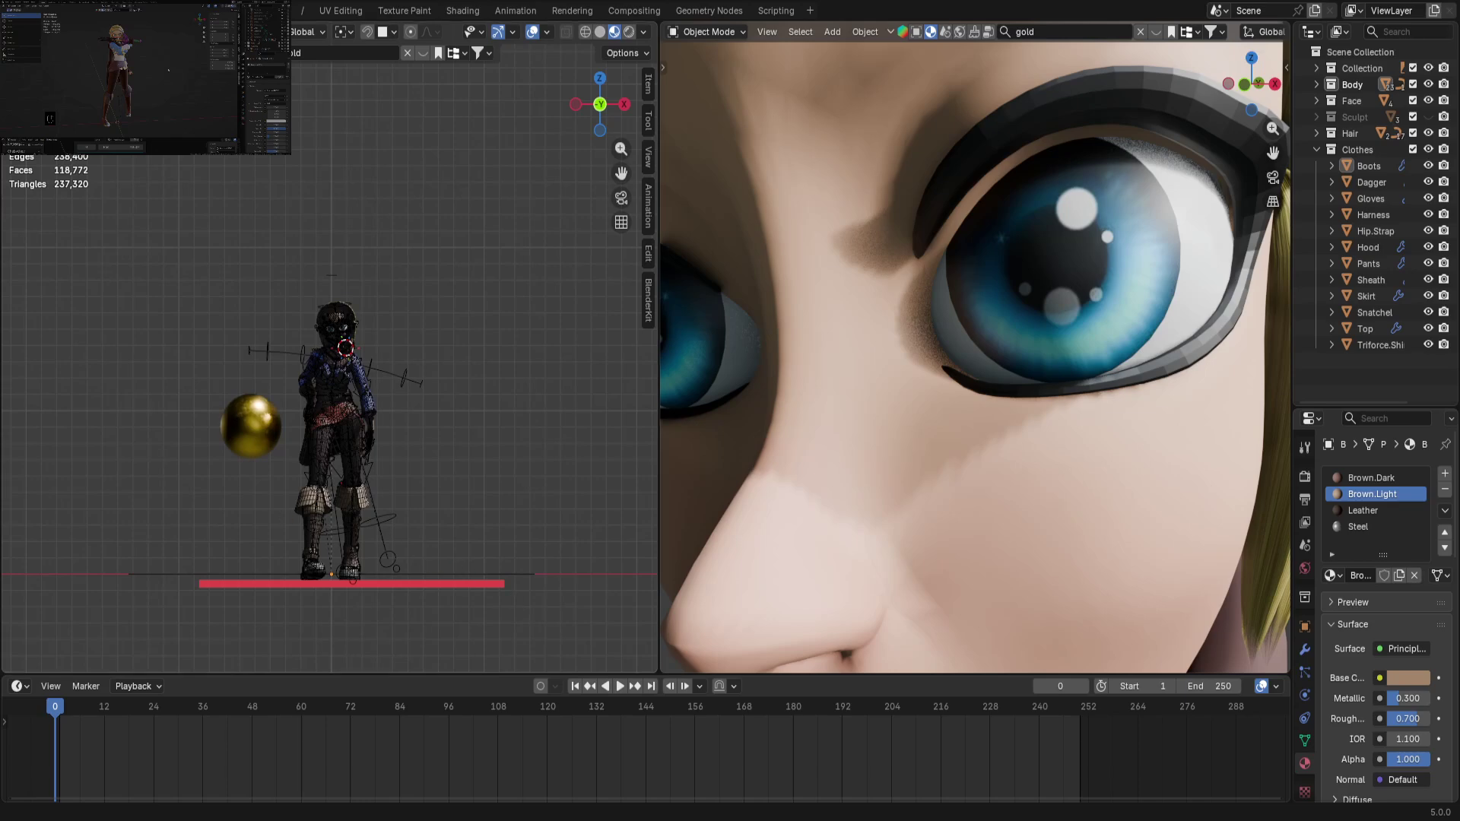
left_click_drag(658, 375, 911, 375)
middle_click_drag(632, 367, 605, 489)
left_click(623, 488)
key("ctrl+Tab")
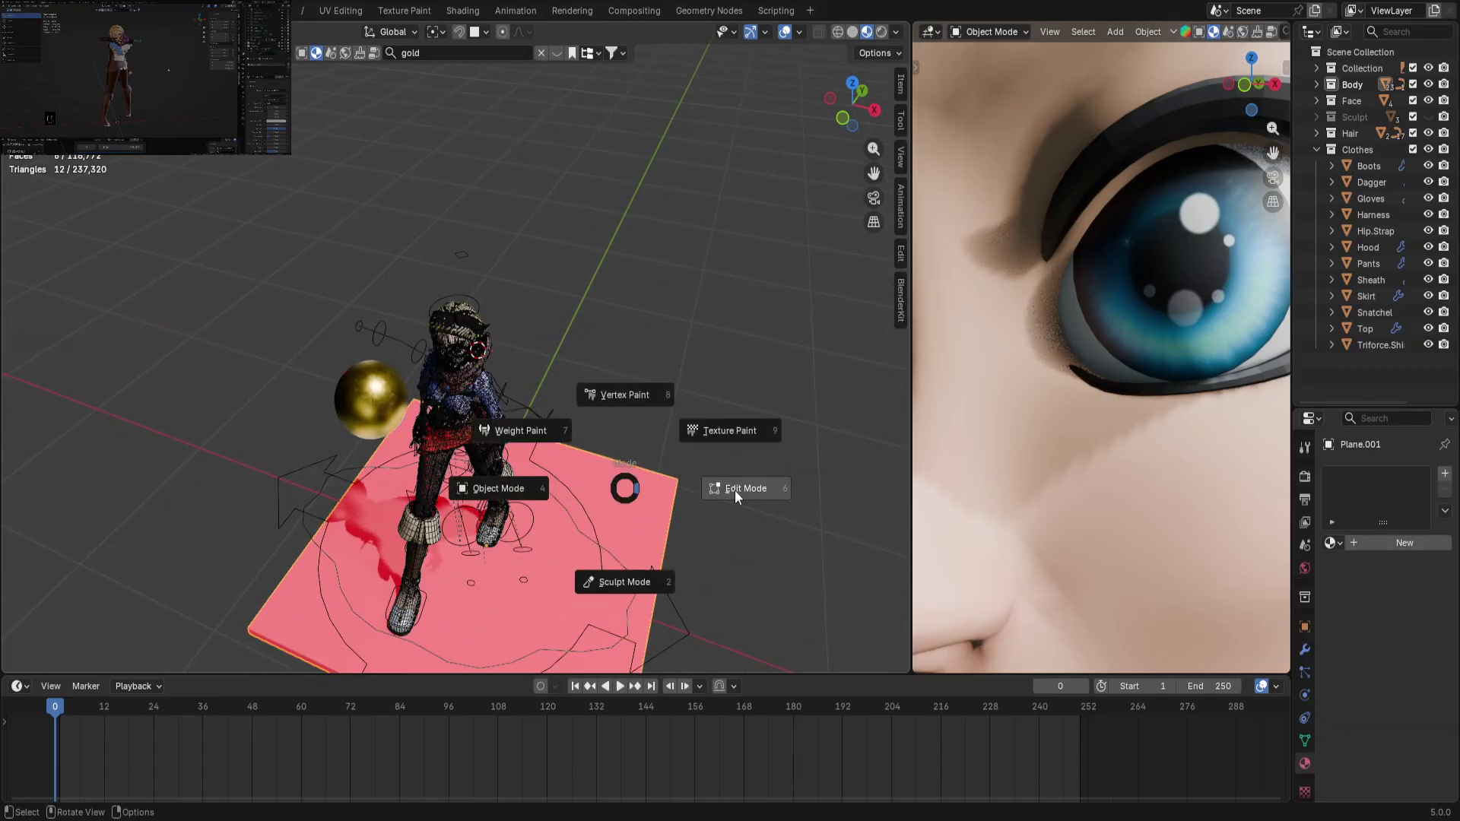
left_click(735, 489)
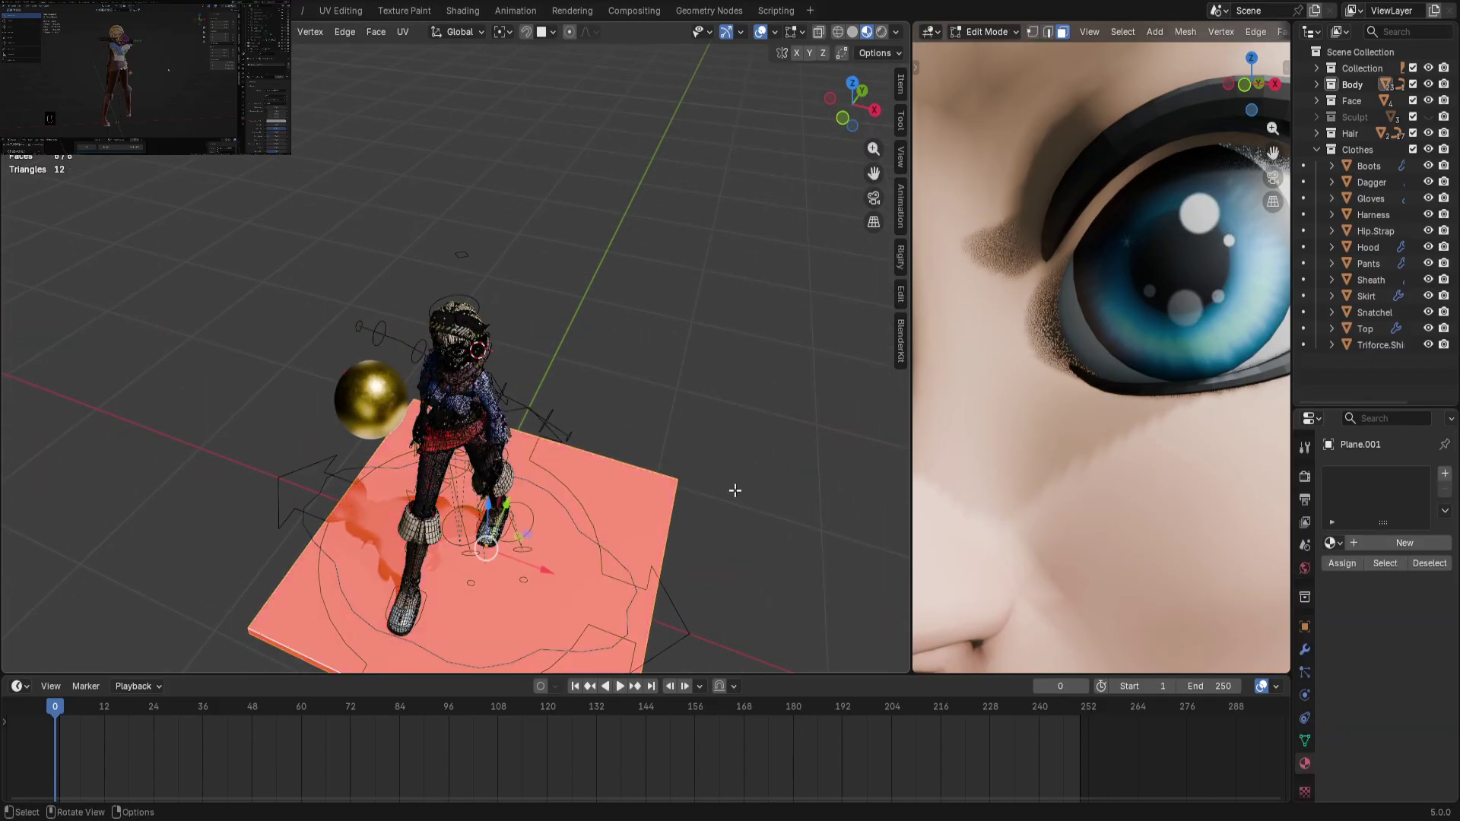
Turn off the Face Orientation overlay and return to Object Mode
left_click(774, 32)
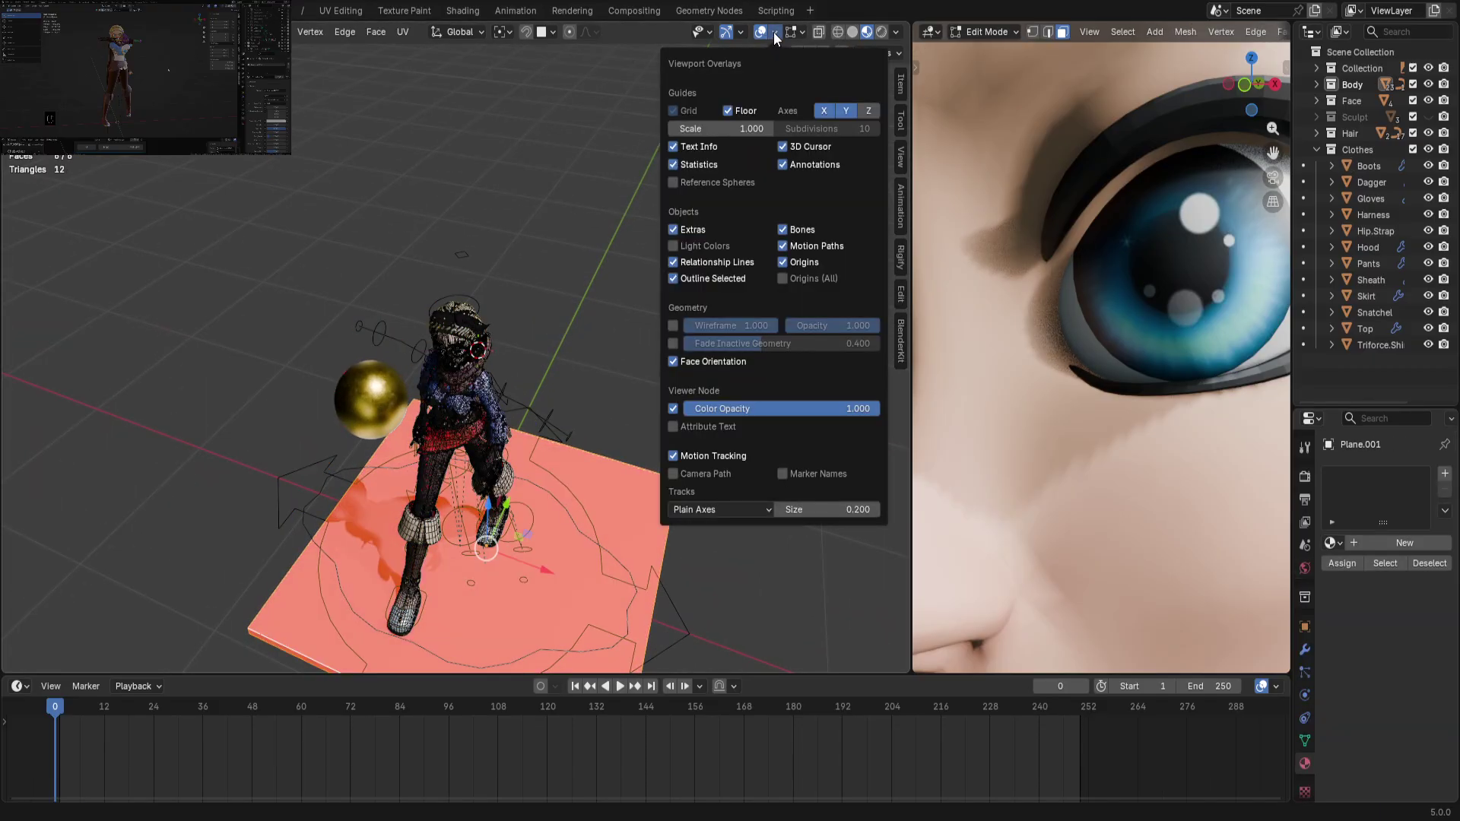
left_click(673, 361)
middle_click_drag(489, 304, 672, 505)
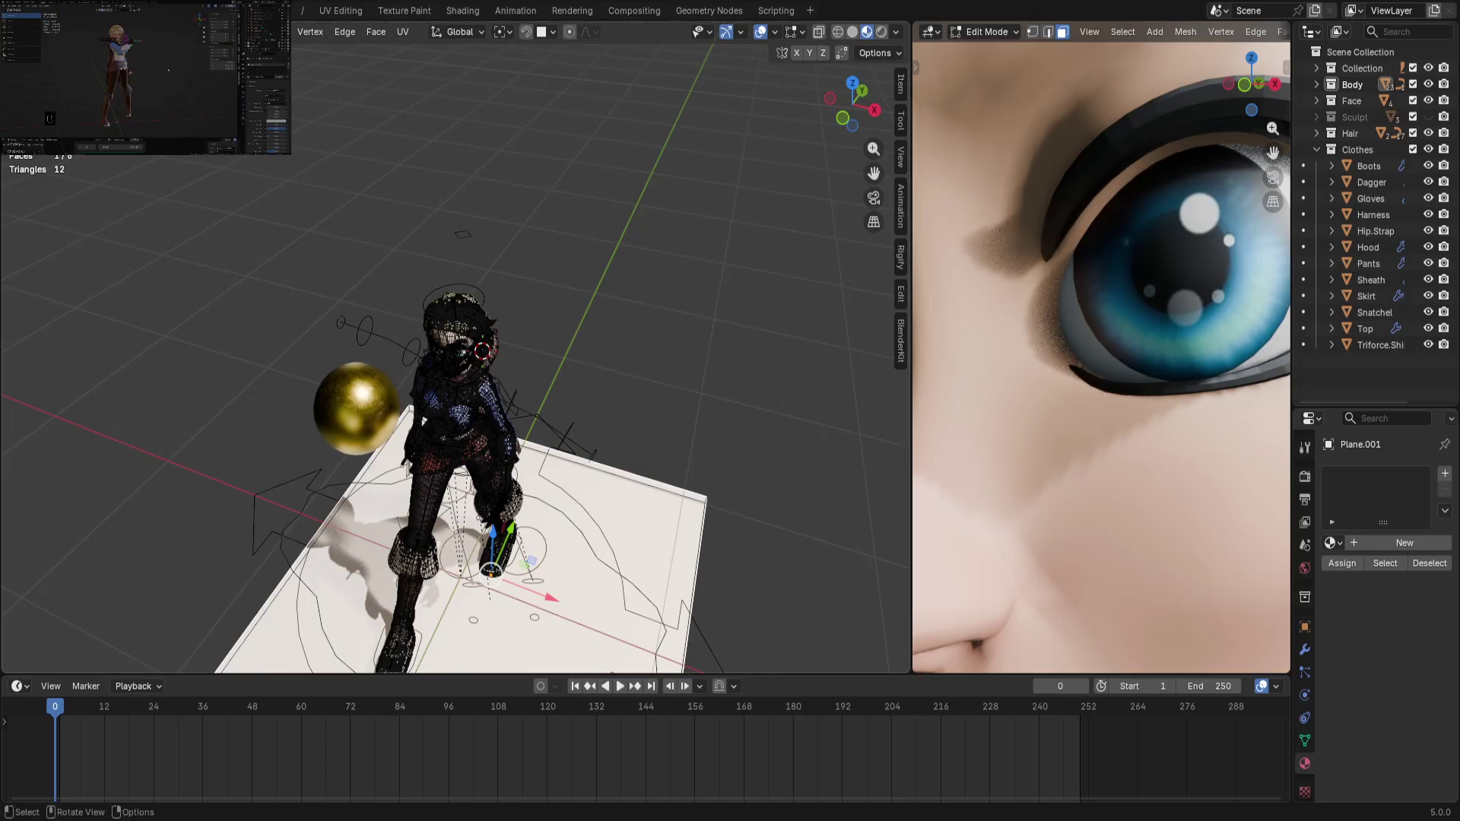
key("Tab")
In Edit Mode, delete all faces of the floor slab except the top one the character stands on
middle_click_drag(706, 526, 590, 293)
scroll(592, 281, "up", 6)
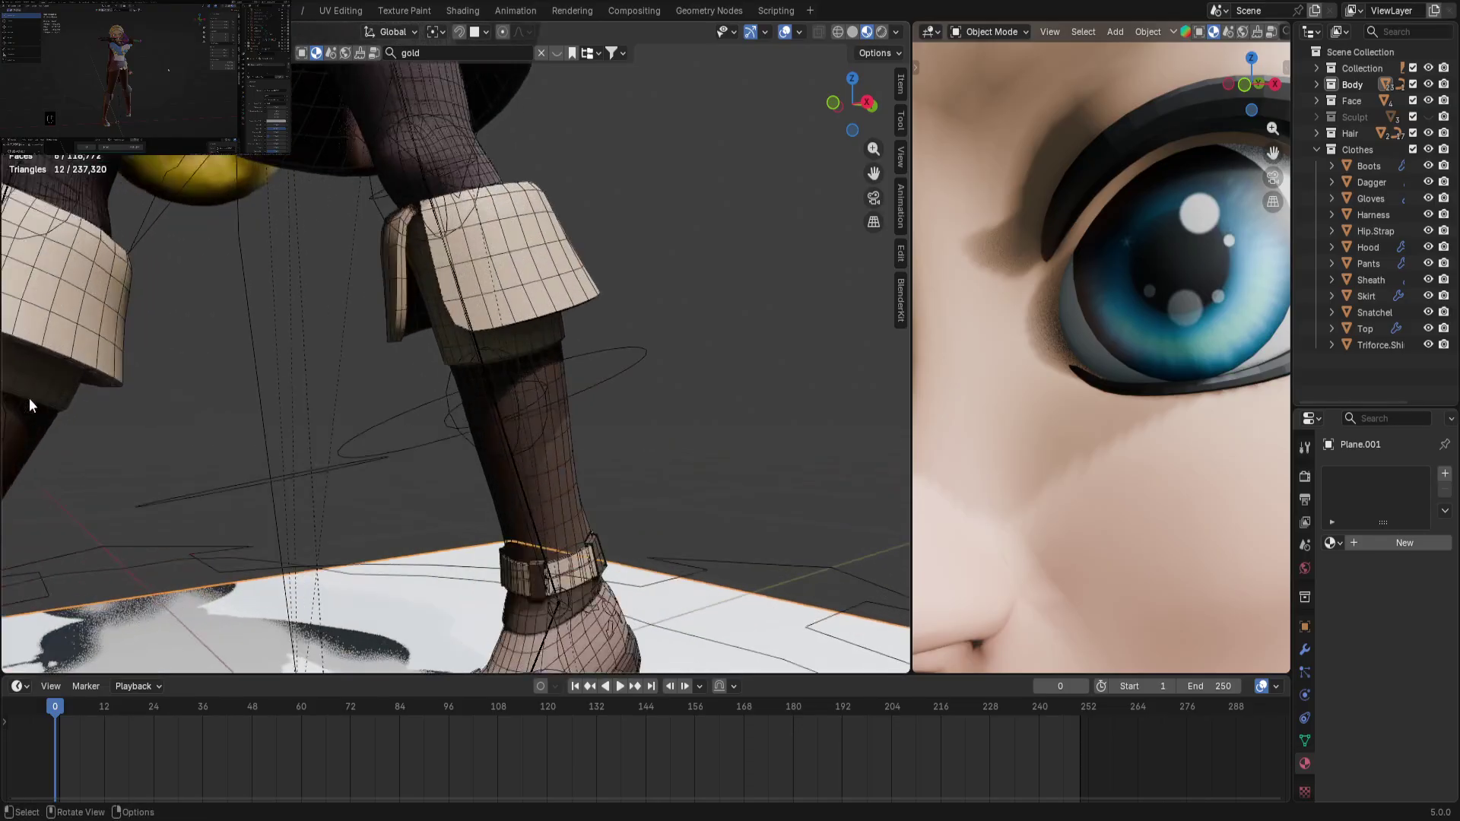
scroll(29, 398, "down", 6)
scroll(422, 385, "down", 3)
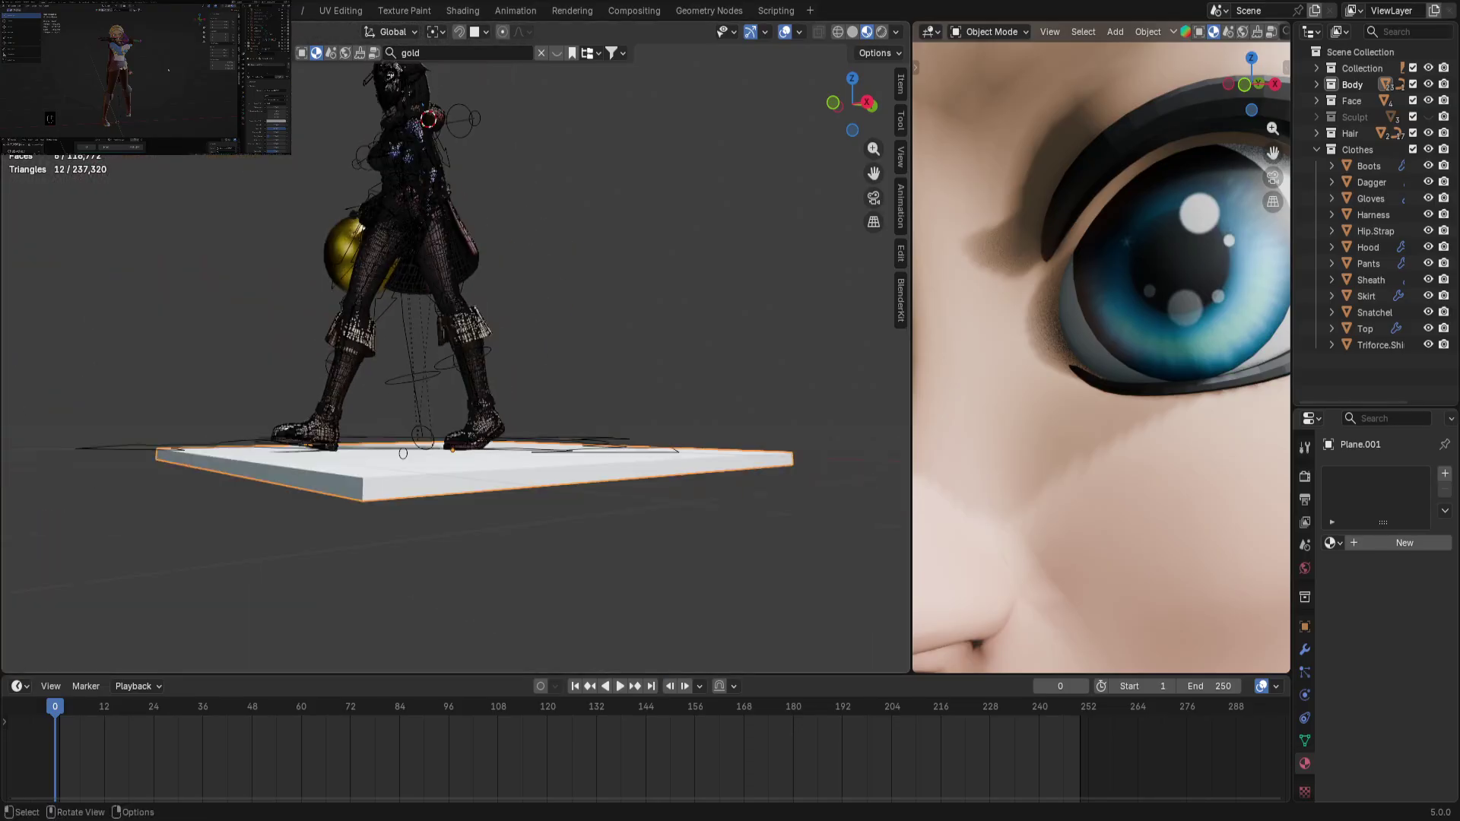
middle_click_drag(422, 385, 404, 415)
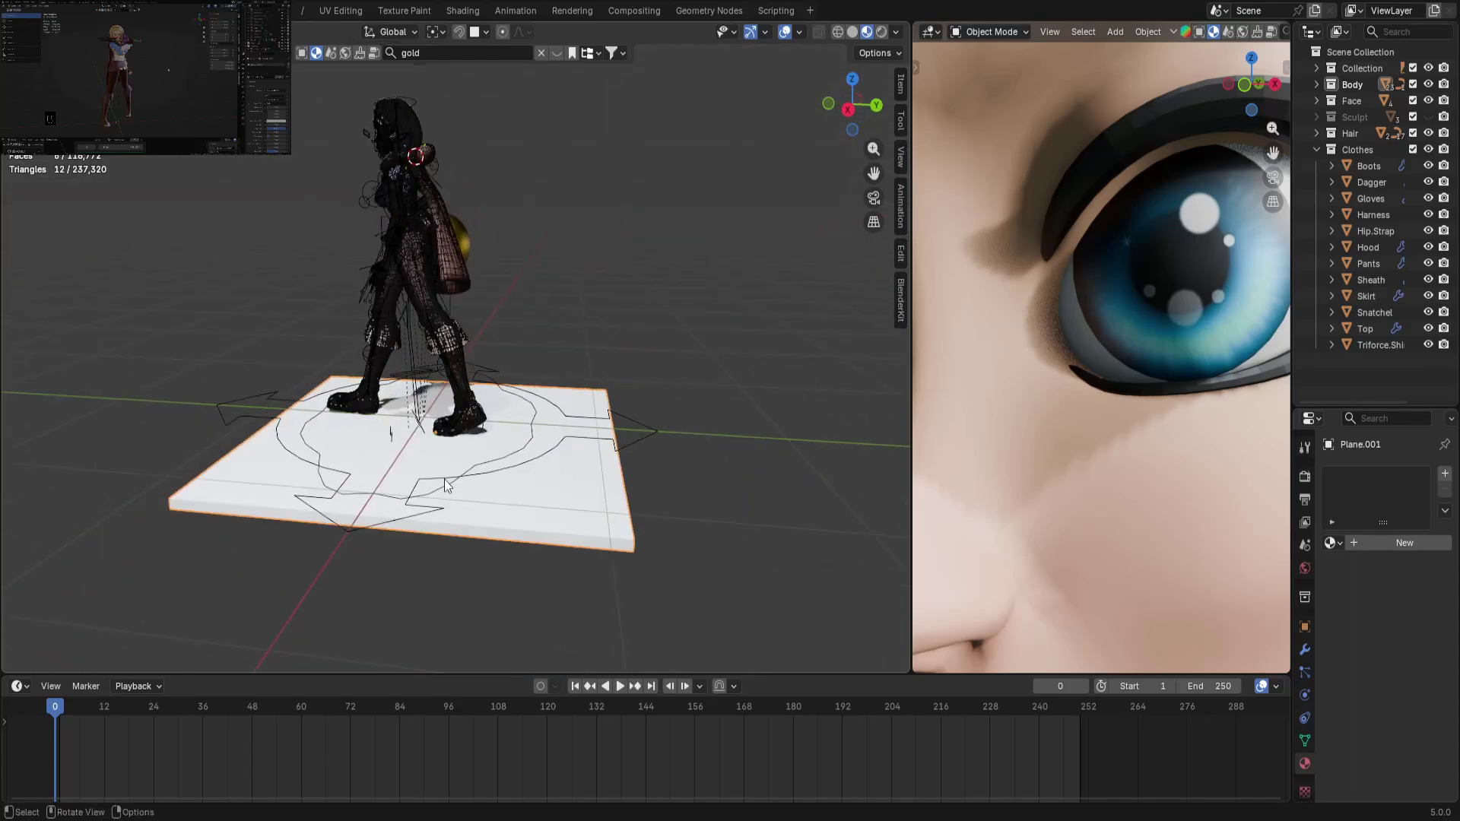
key("ctrl+Tab")
left_click(583, 487)
middle_click_drag(583, 487, 414, 470)
left_click(330, 435, "alt+shift")
scroll(410, 437, "down", 1)
scroll(400, 502, "up", 3)
scroll(400, 502, "down", 1)
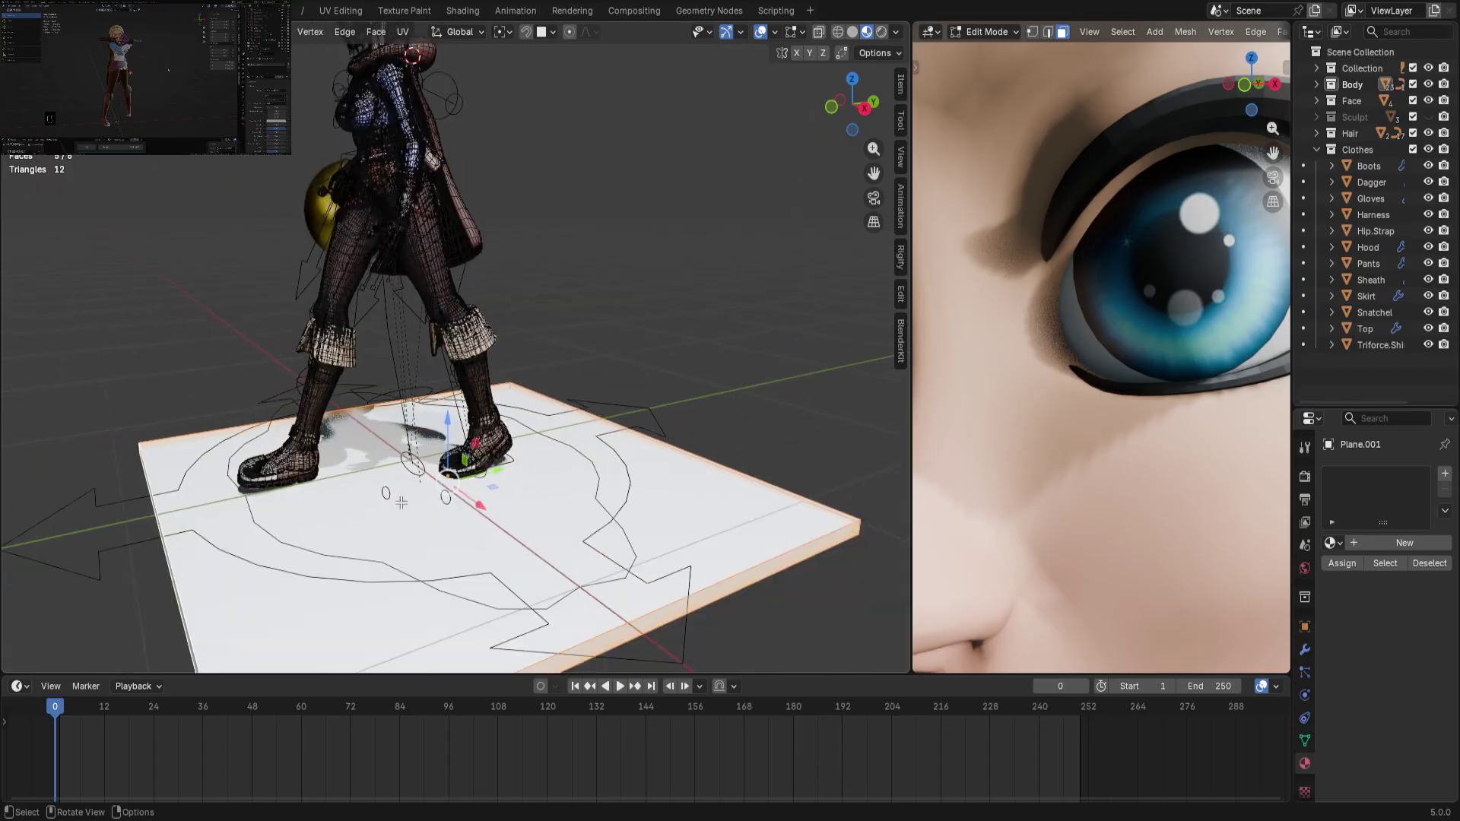
key("x")
left_click(401, 503)
Scale the remaining floor face up uniformly by about 4.5 times
middle_click_drag(401, 503, 386, 469)
scroll(386, 469, "down", 3)
scroll(440, 447, "up", 8)
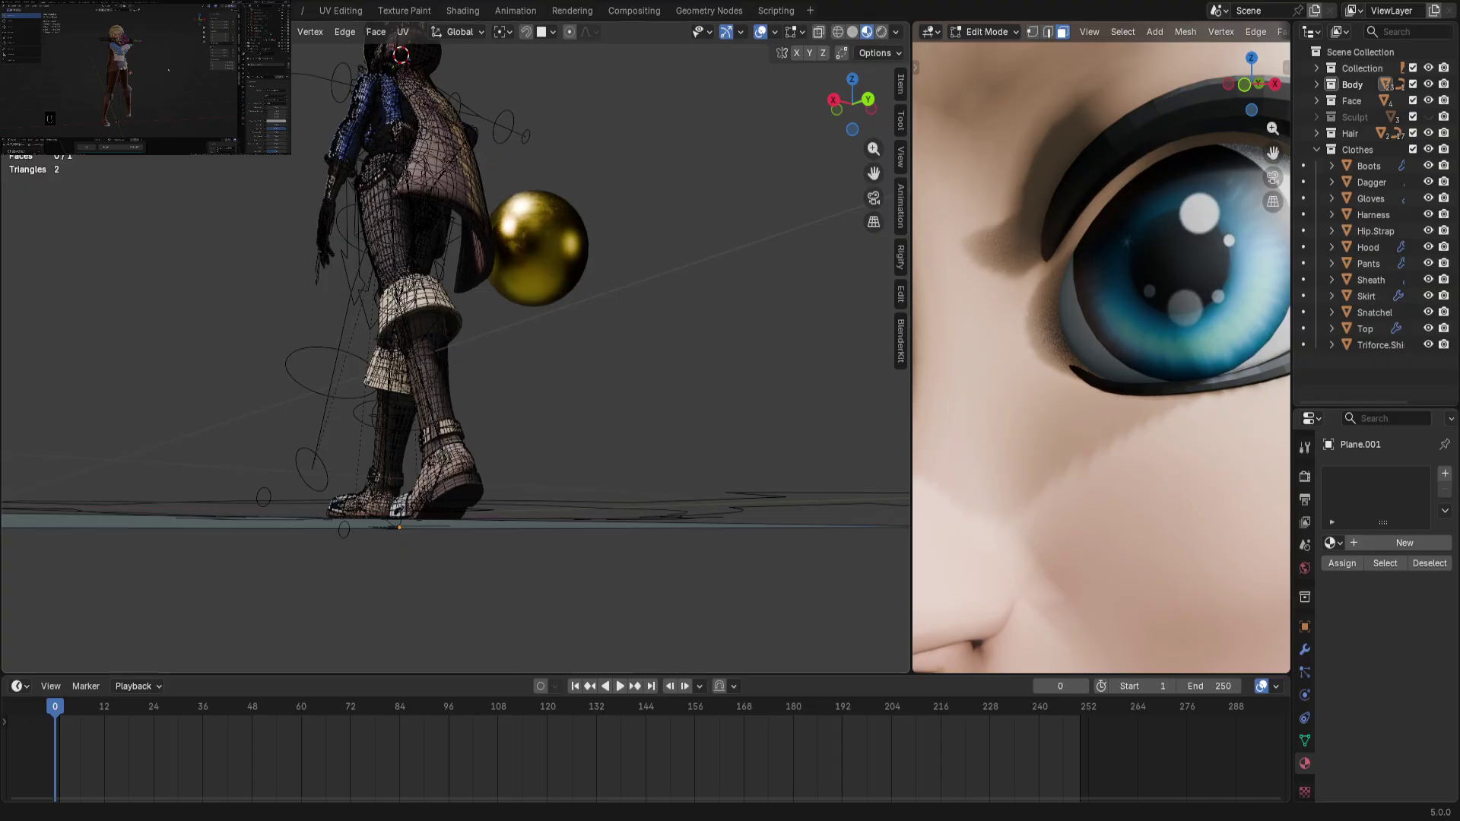
middle_click_drag(525, 449, 626, 491)
scroll(543, 414, "down", 4)
scroll(624, 490, "up", 5)
key("ctrl+Tab")
left_click(485, 479)
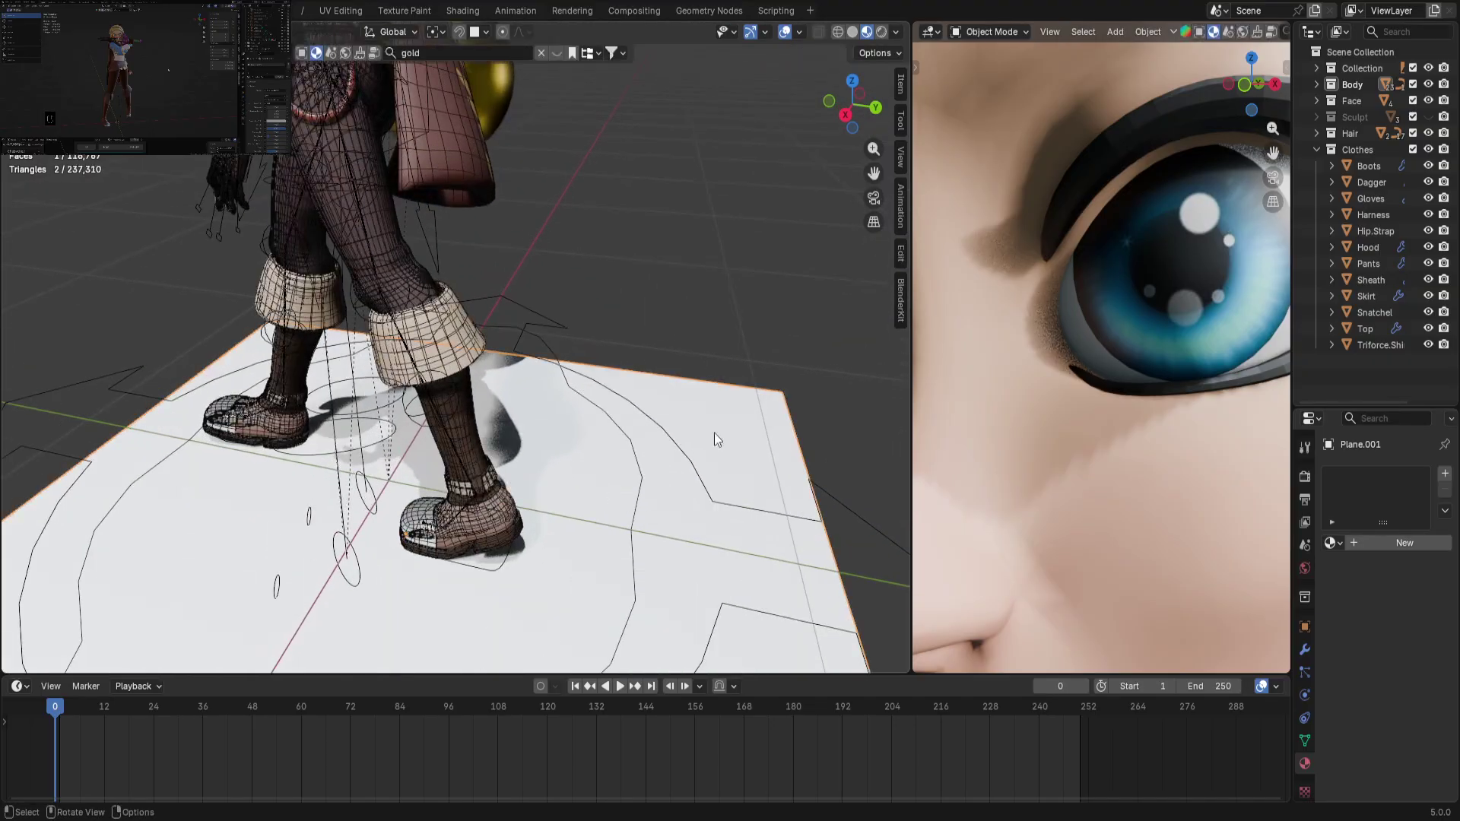
key("ctrl+Tab")
left_click(814, 436)
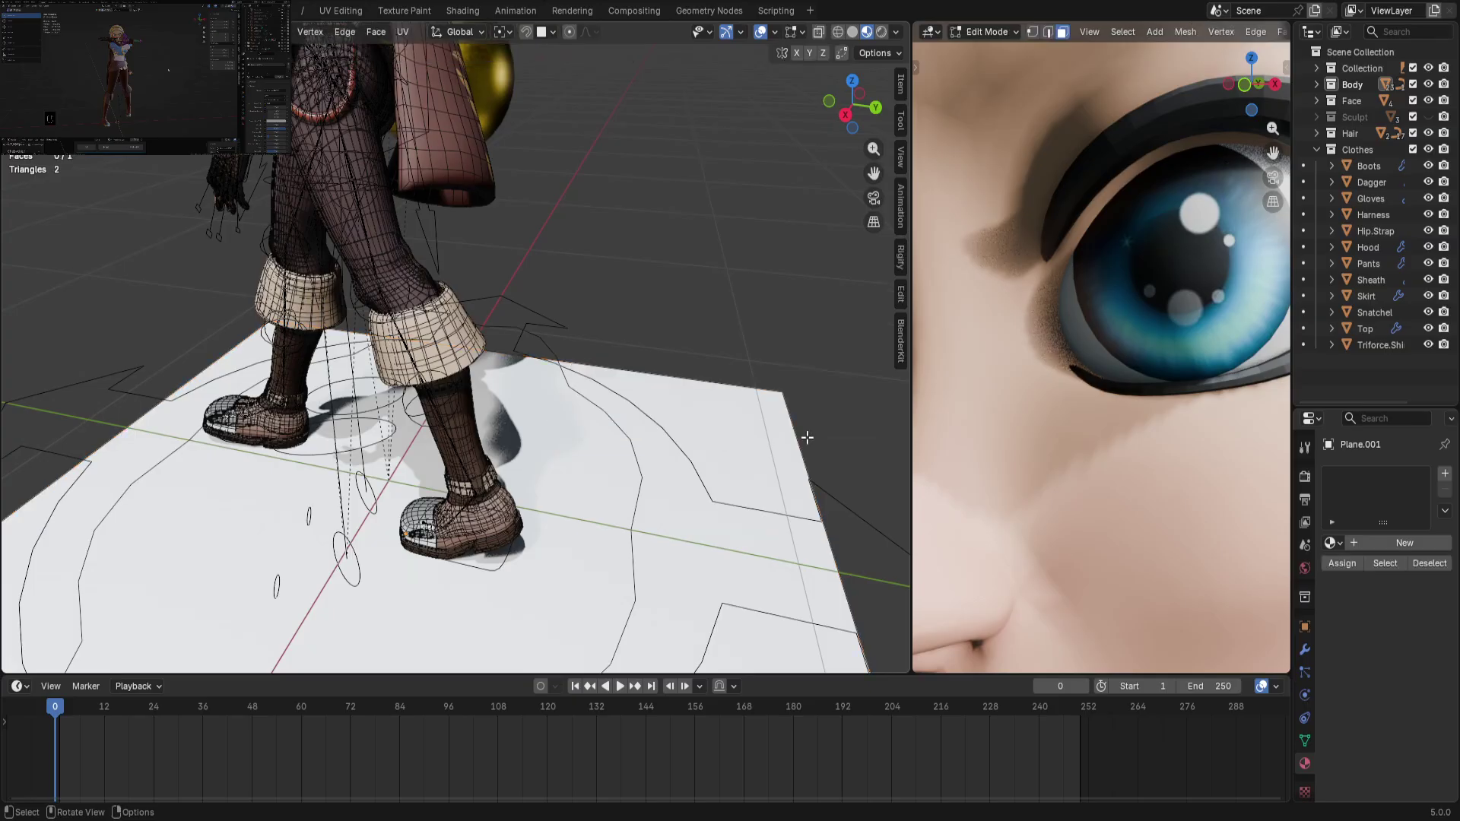
left_click(726, 440)
key("s")
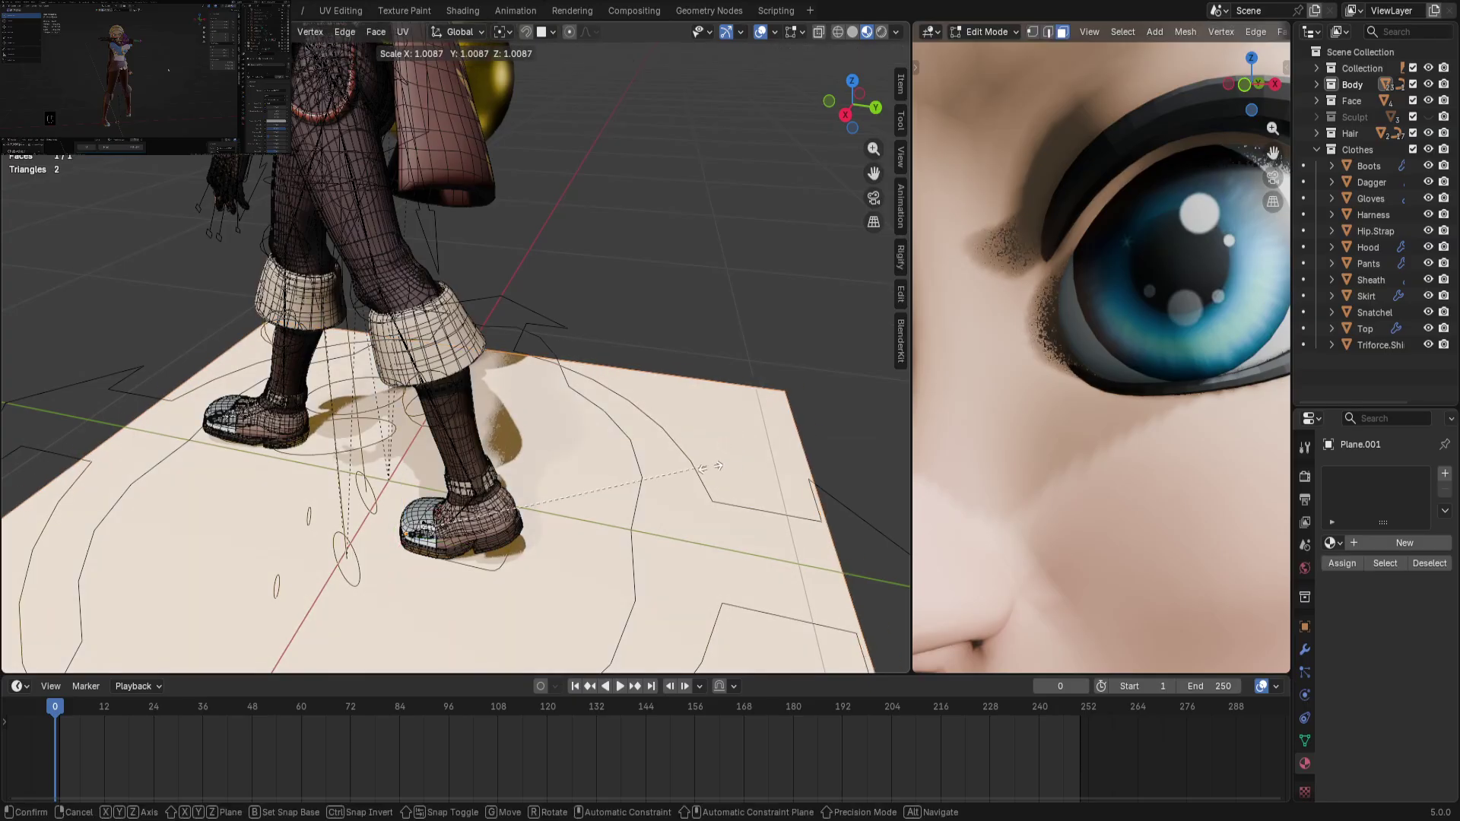
left_click(852, 576)
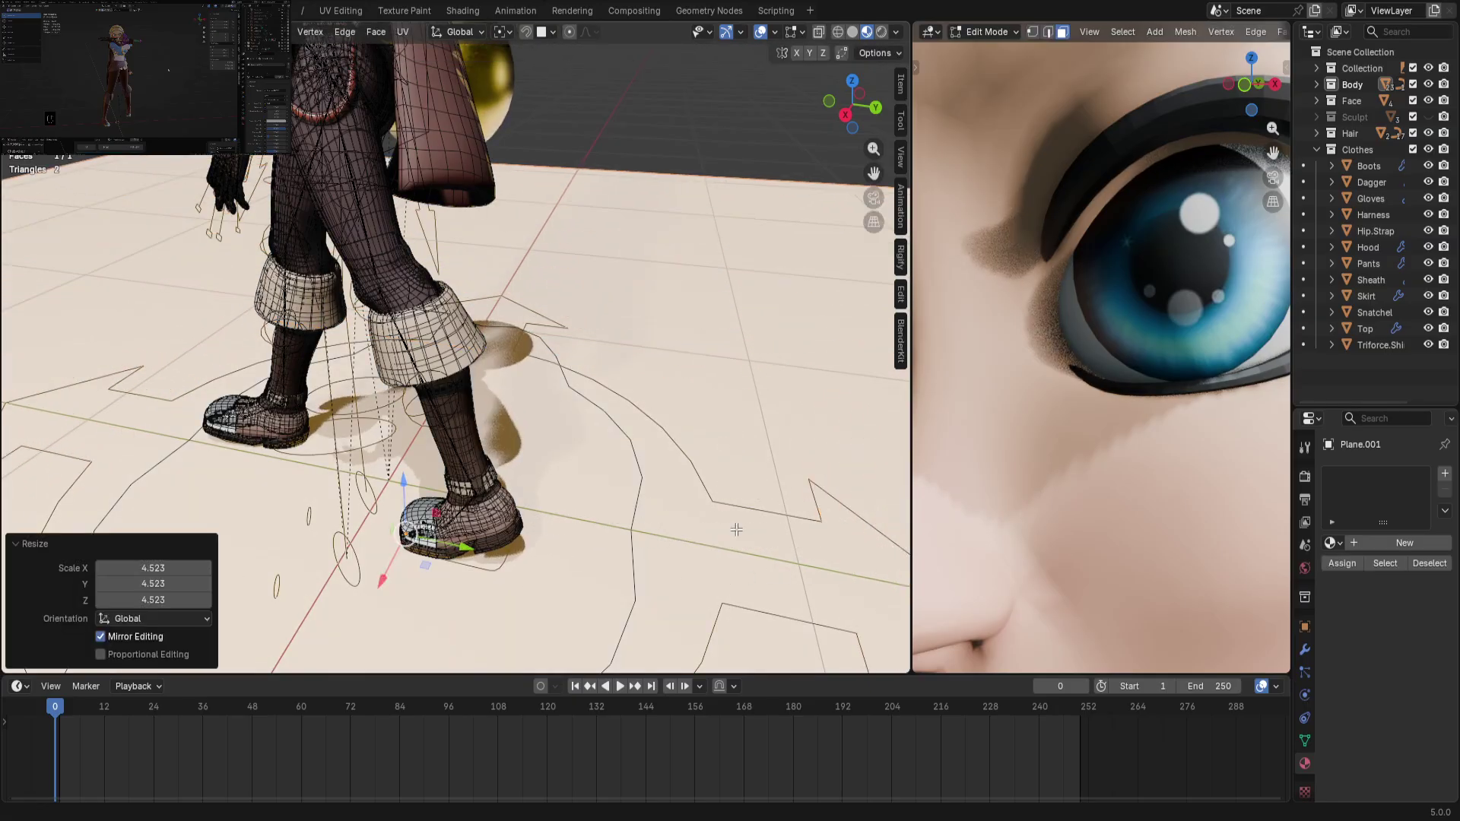
Check the extent of the enlarged floor around the character in both viewports, using perspective and orthographic views
scroll(1147, 462, "down", 6)
scroll(1147, 462, "down", 8)
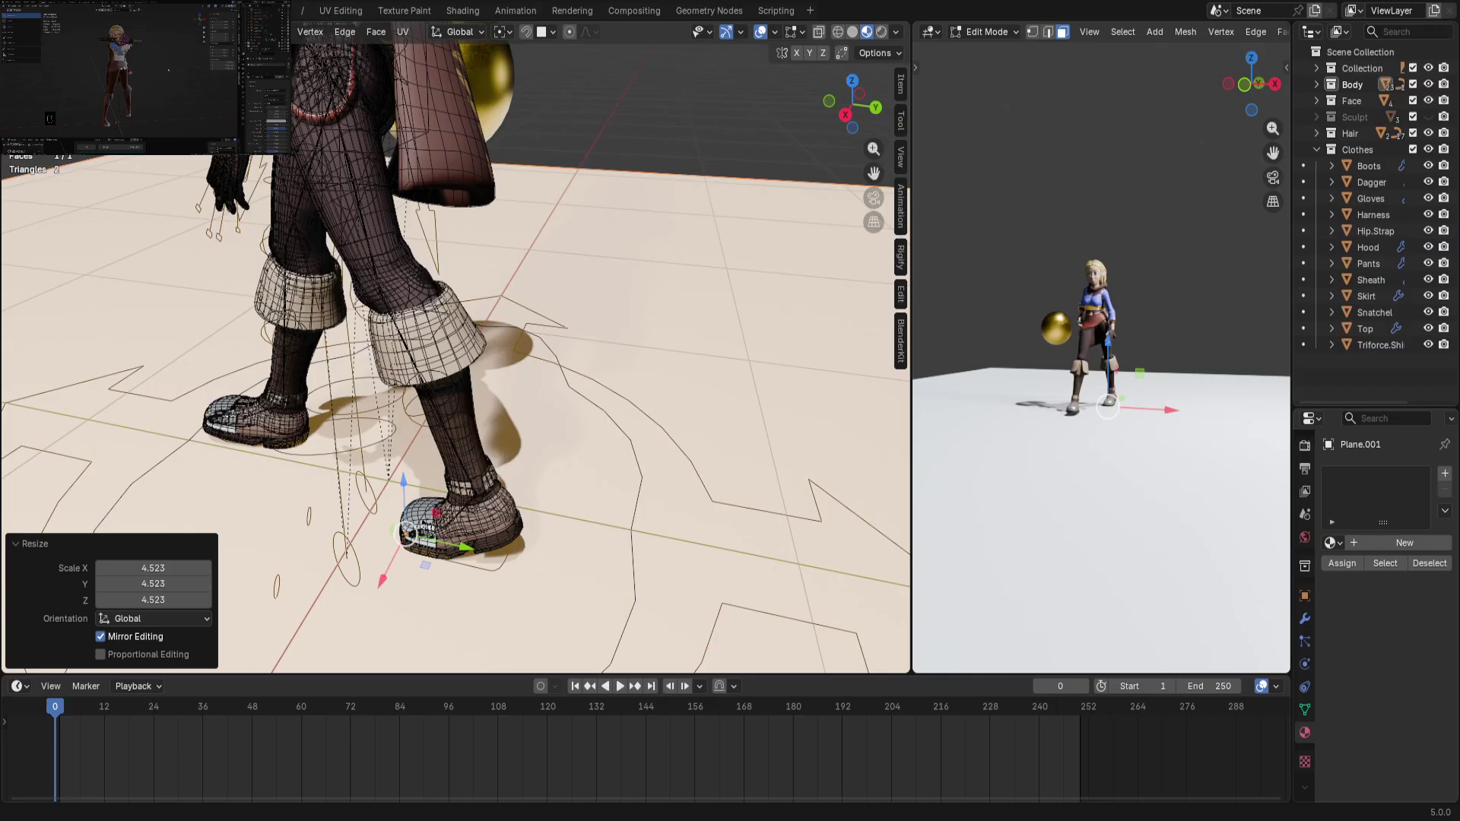
scroll(456, 346, "down", 6)
scroll(456, 346, "down", 2)
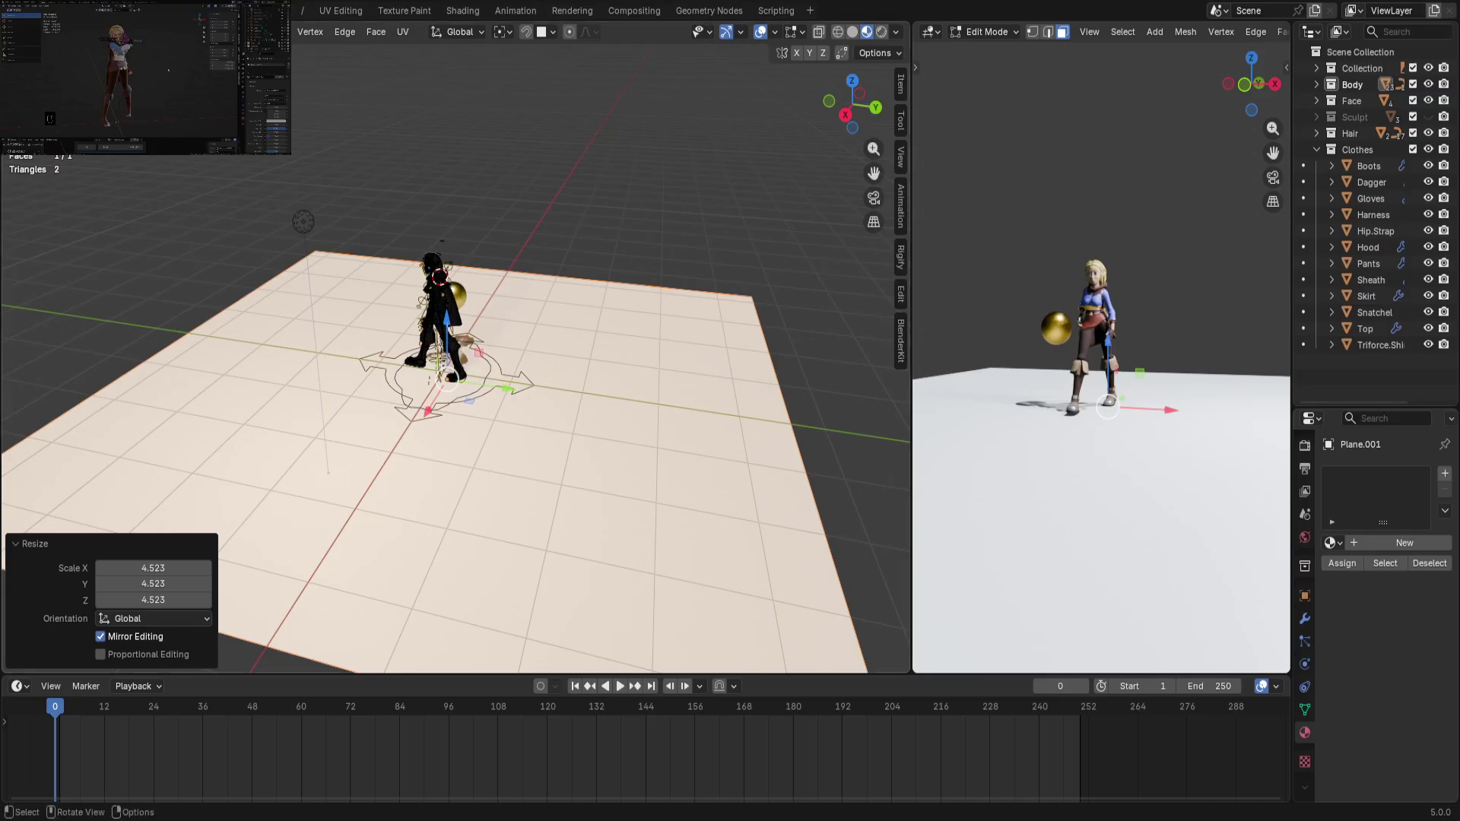
right_click(783, 434)
left_click(724, 241)
key("KP_5")
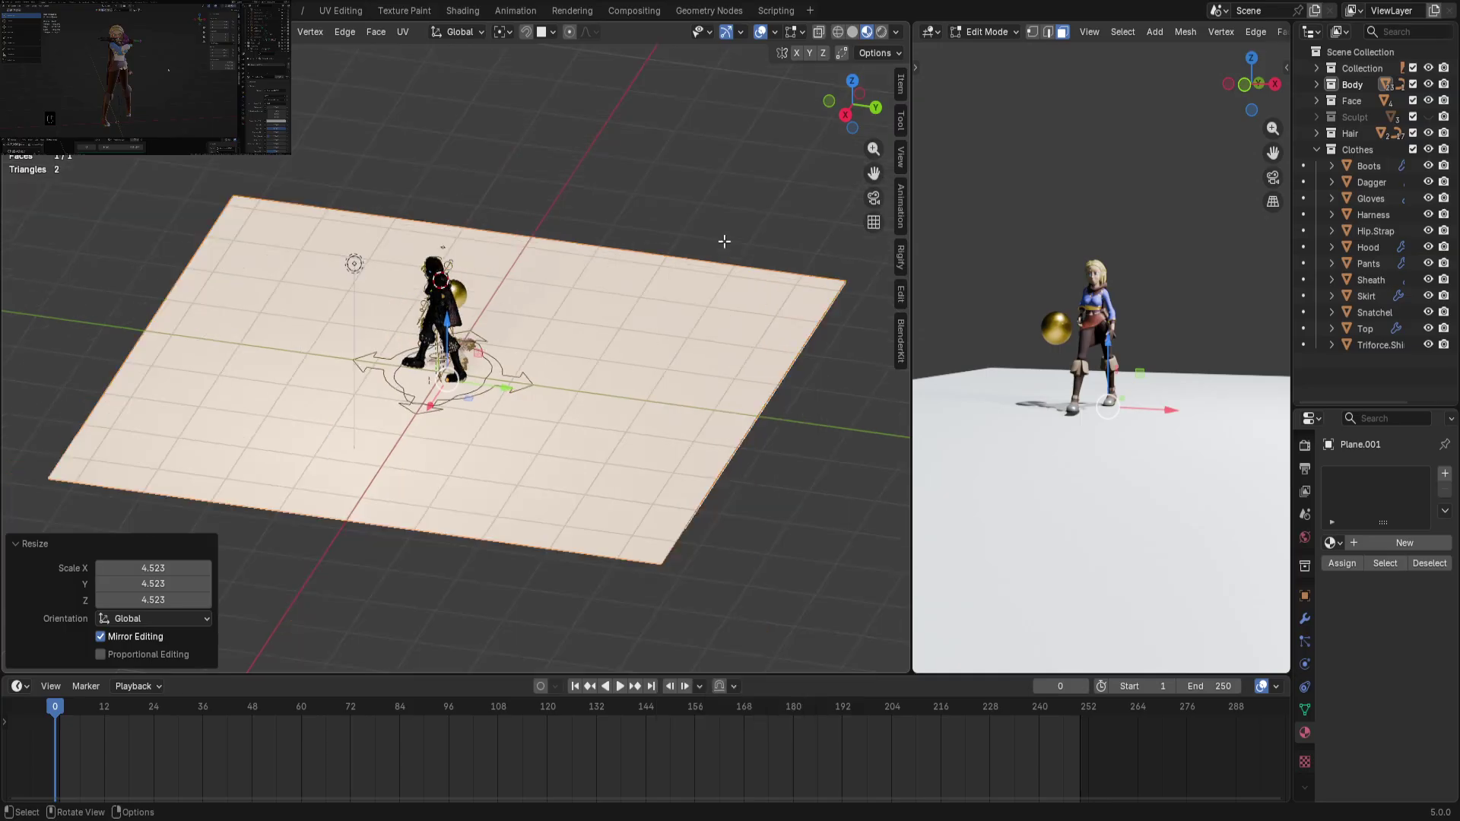
key("KP_1")
middle_click_drag(723, 238, 715, 321)
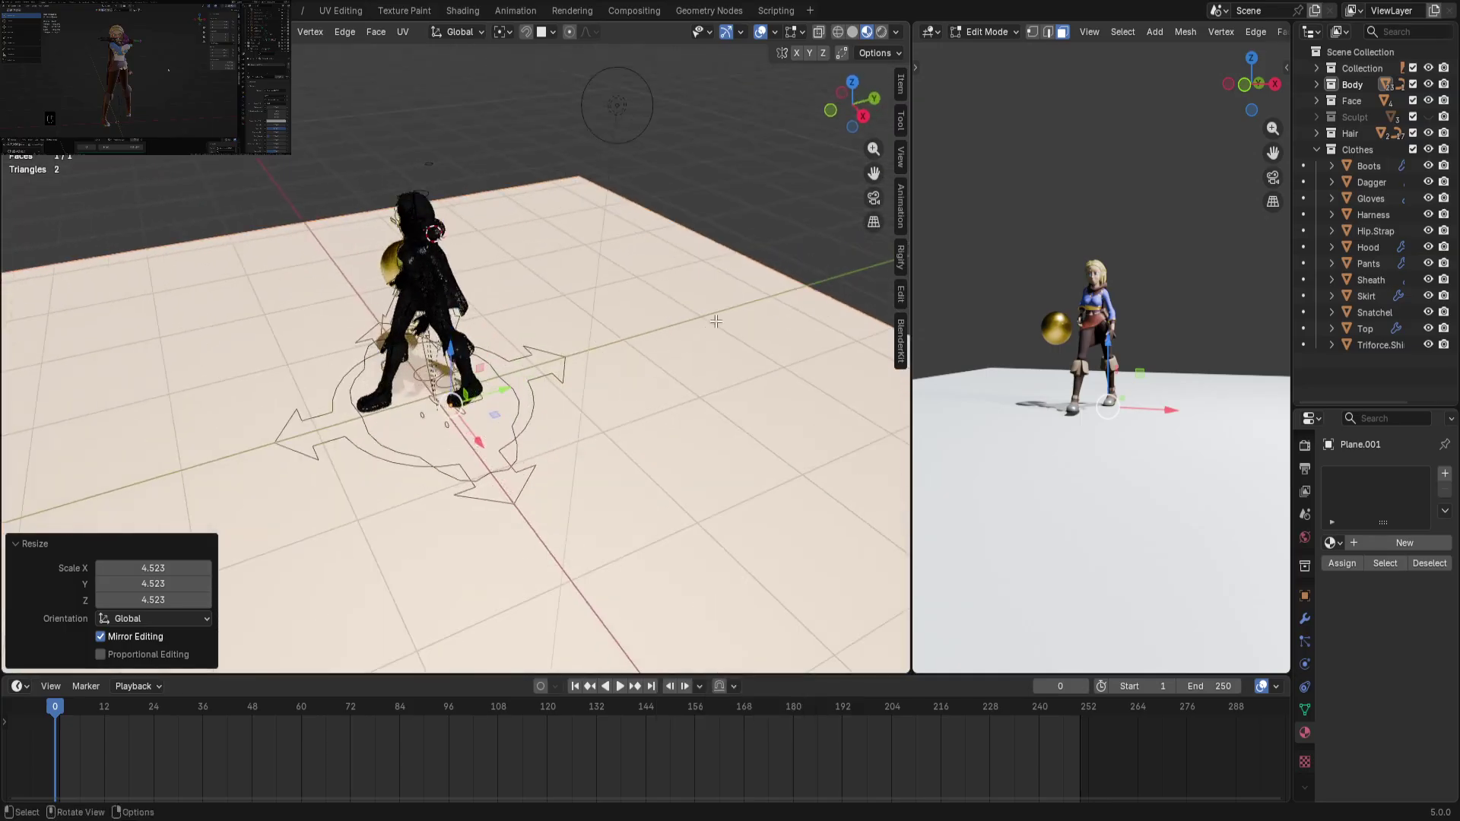
Select the floor edge behind the character and extrude it about 6.17 m along Z as a back wall
key("grave")
left_click(821, 259)
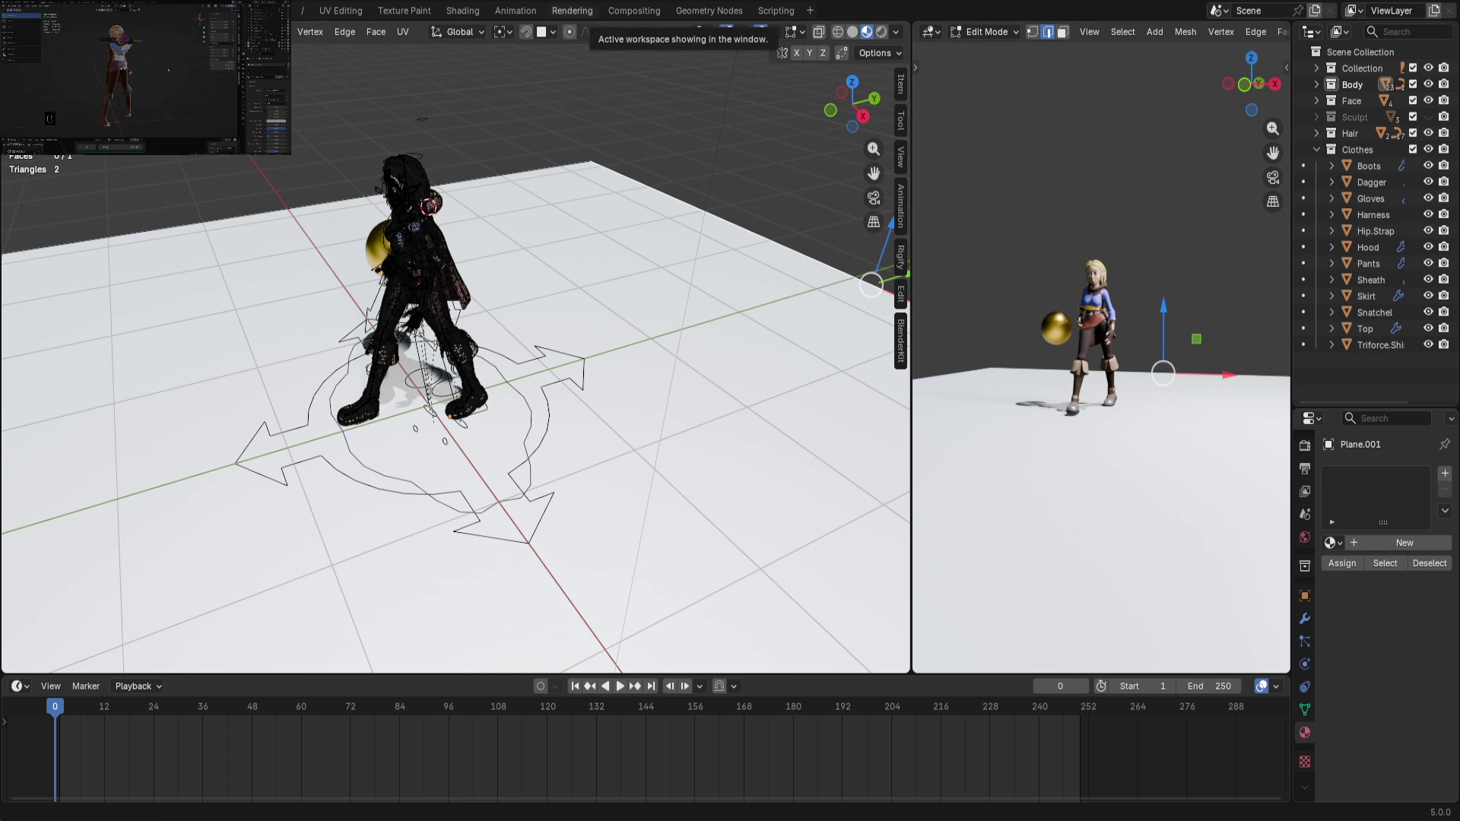
right_click(748, 204)
key("Escape")
scroll(695, 211, "down", 10)
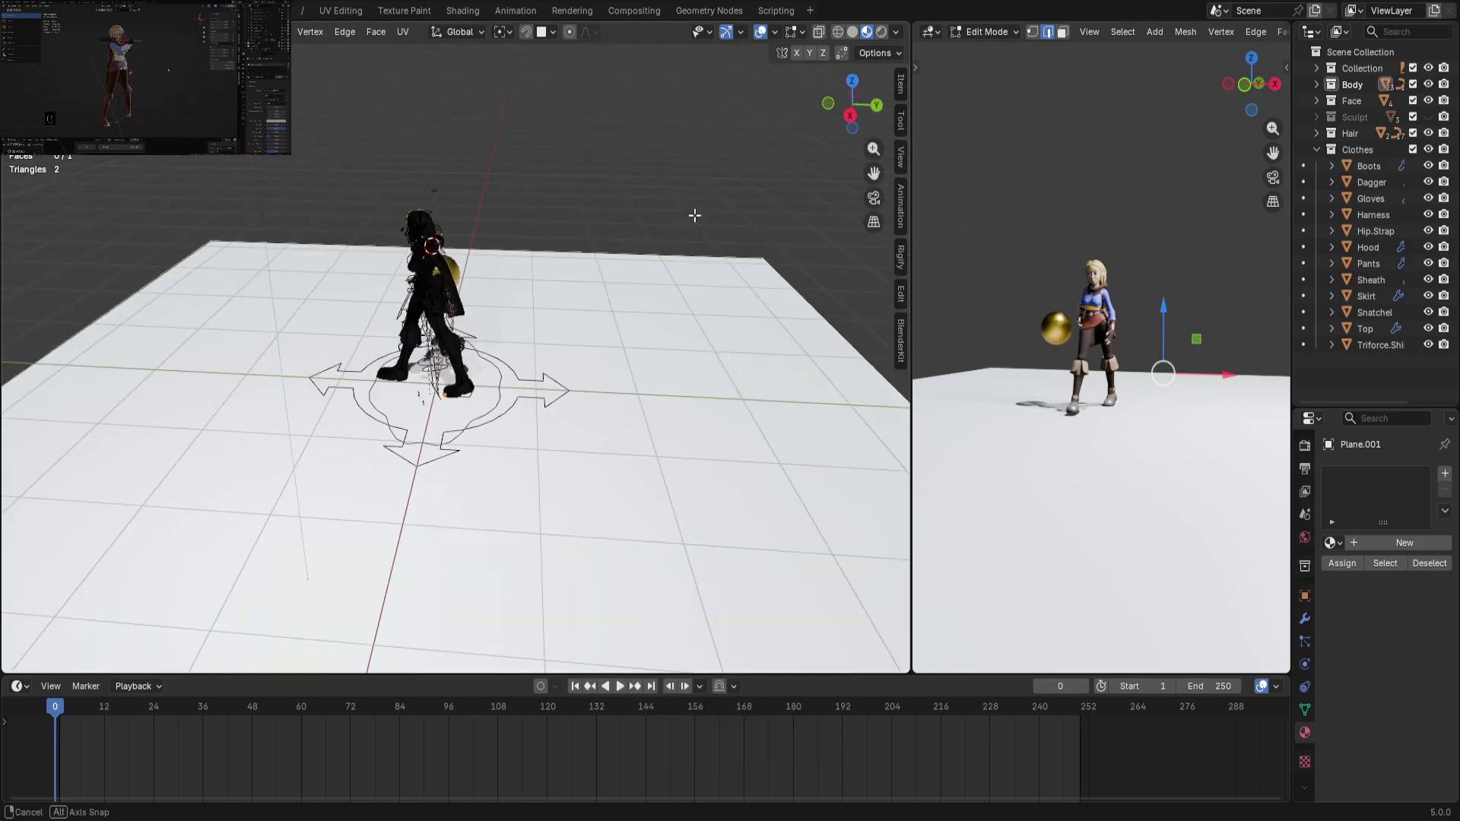
key("e")
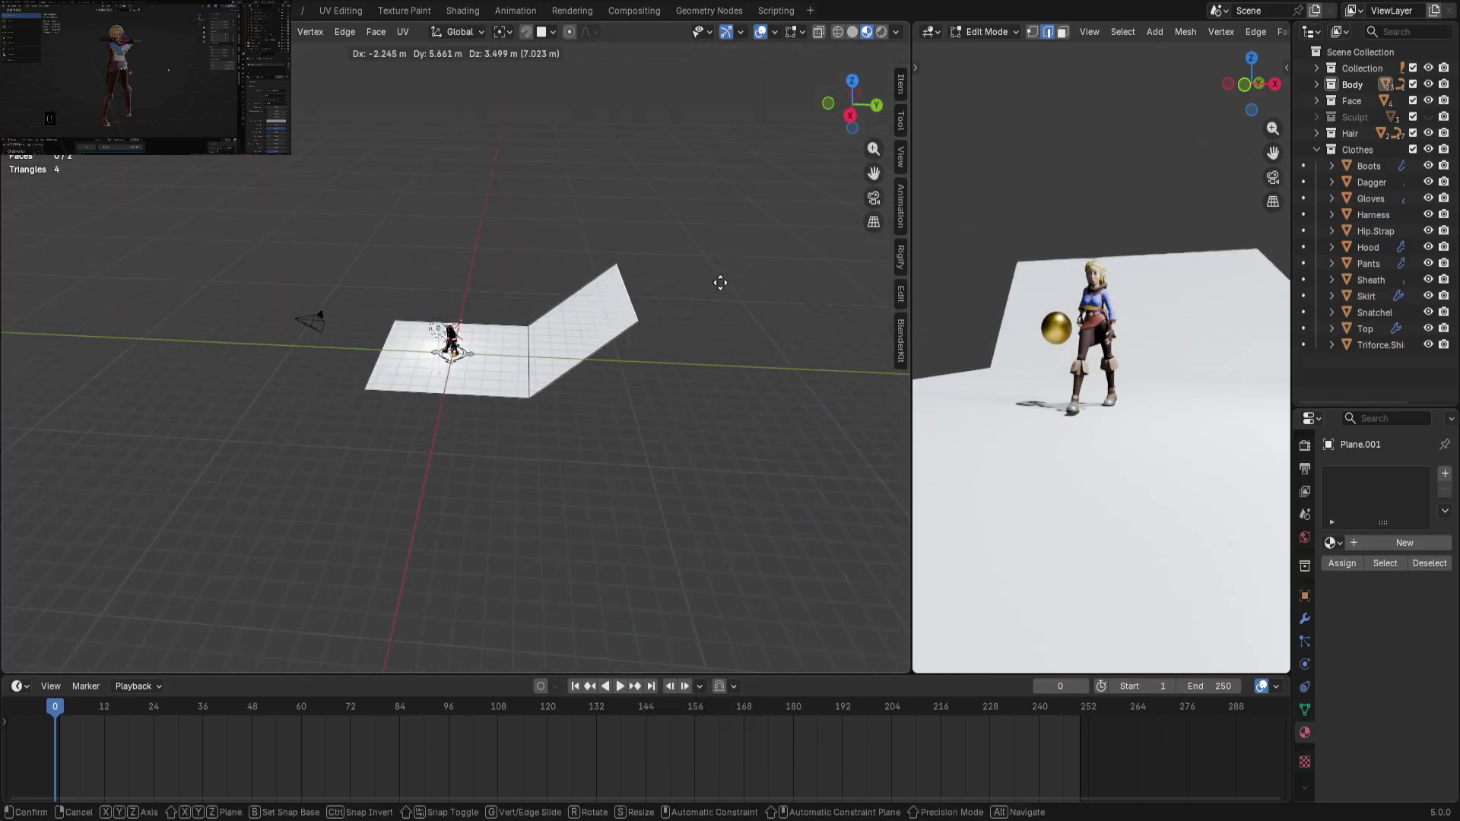
key("z")
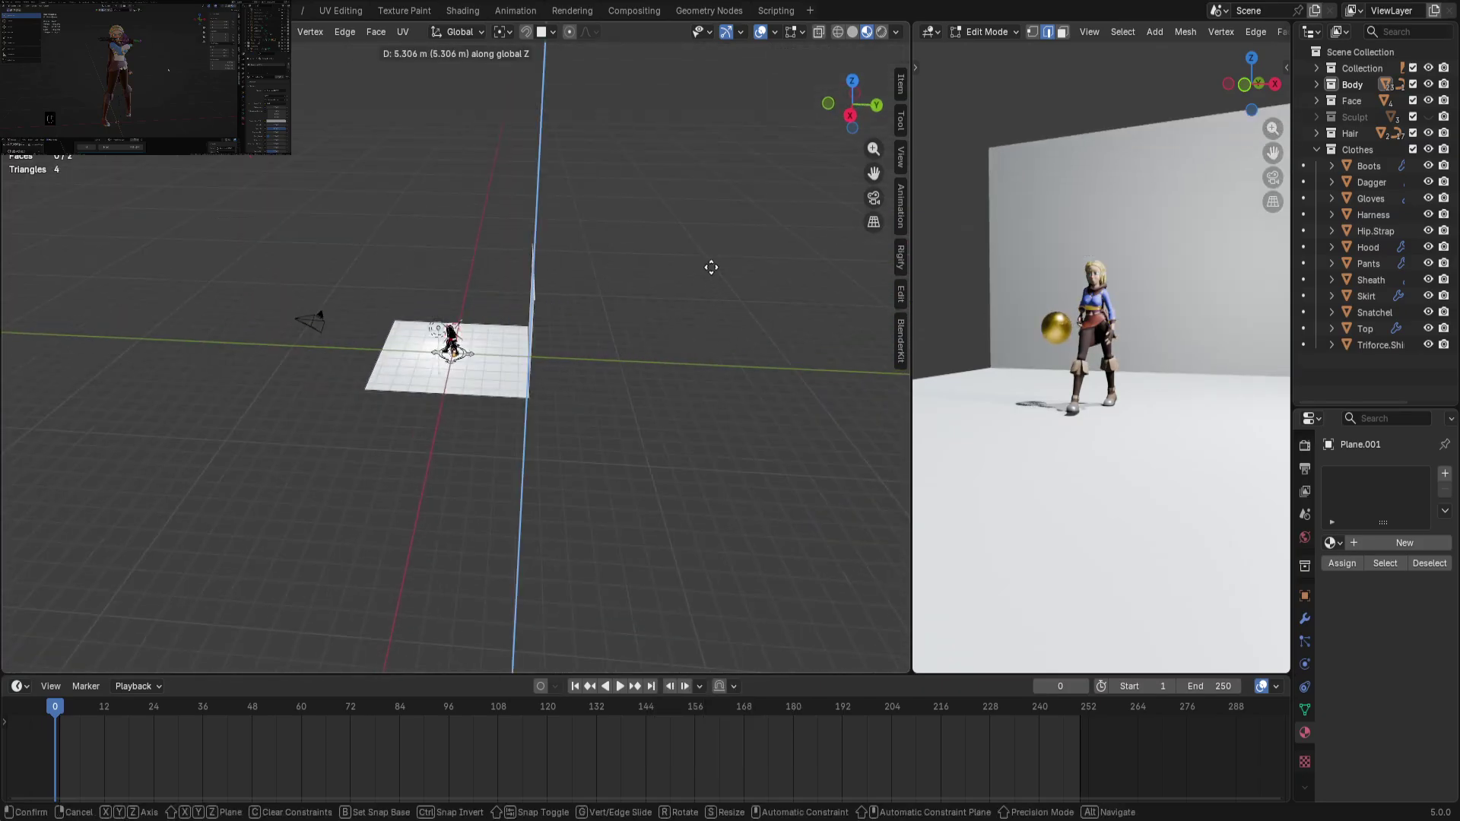
left_click(707, 258)
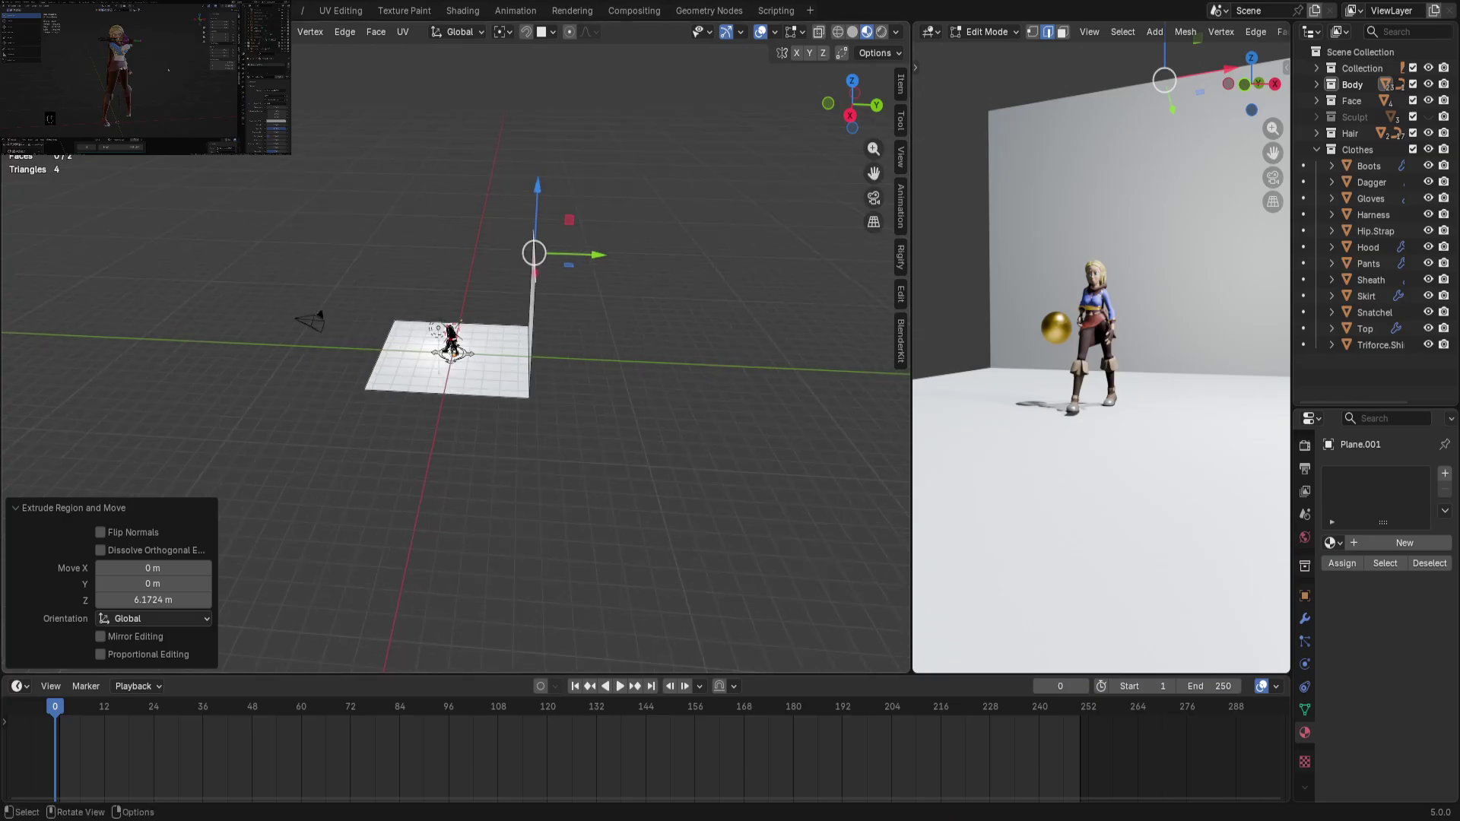
Bevel the edge where the floor meets the back wall by about 0.34 m with 4 segments
middle_click_drag(254, 331, 349, 317)
scroll(481, 359, "up", 7)
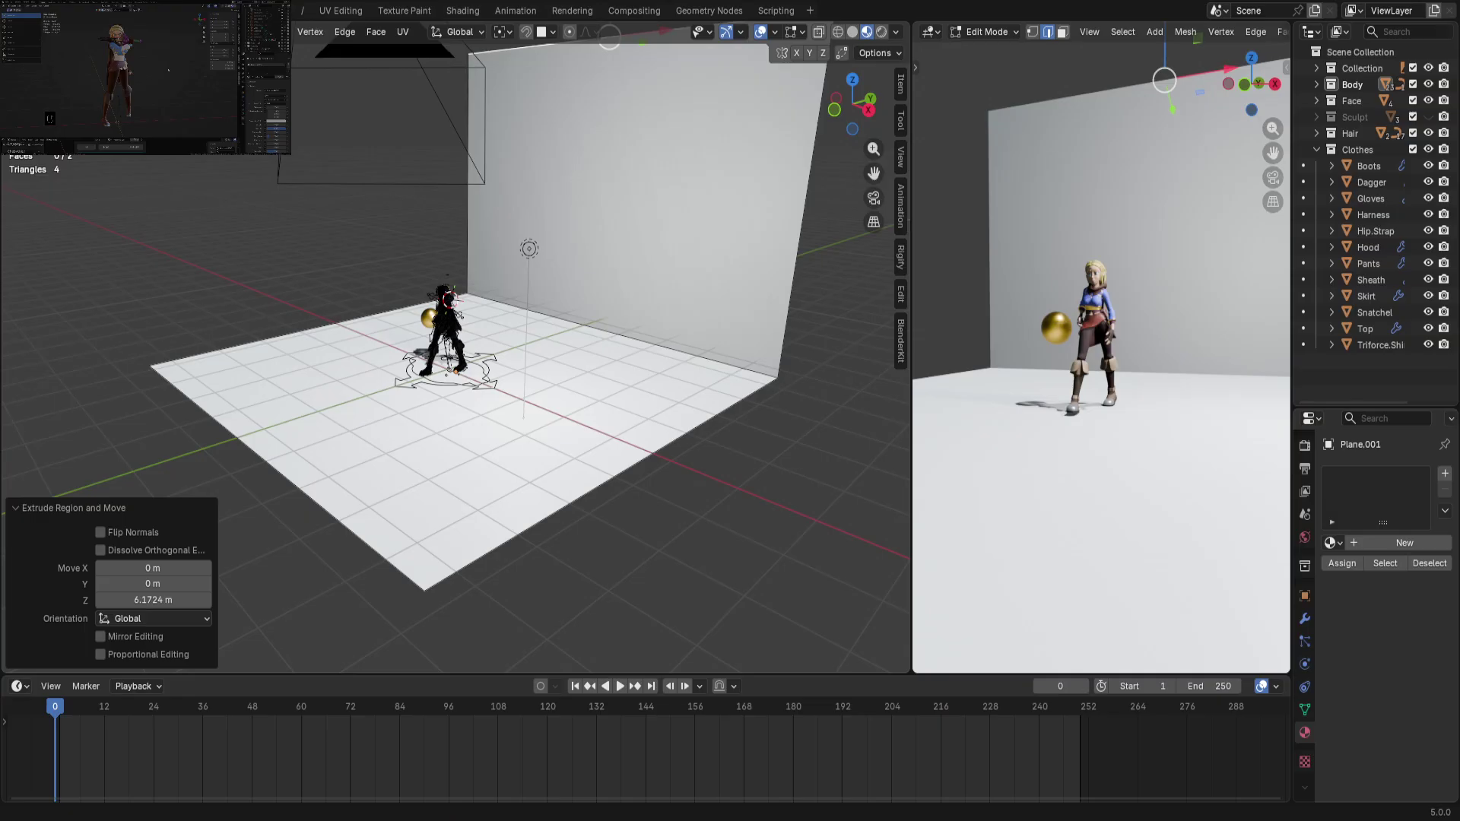
left_click(696, 353)
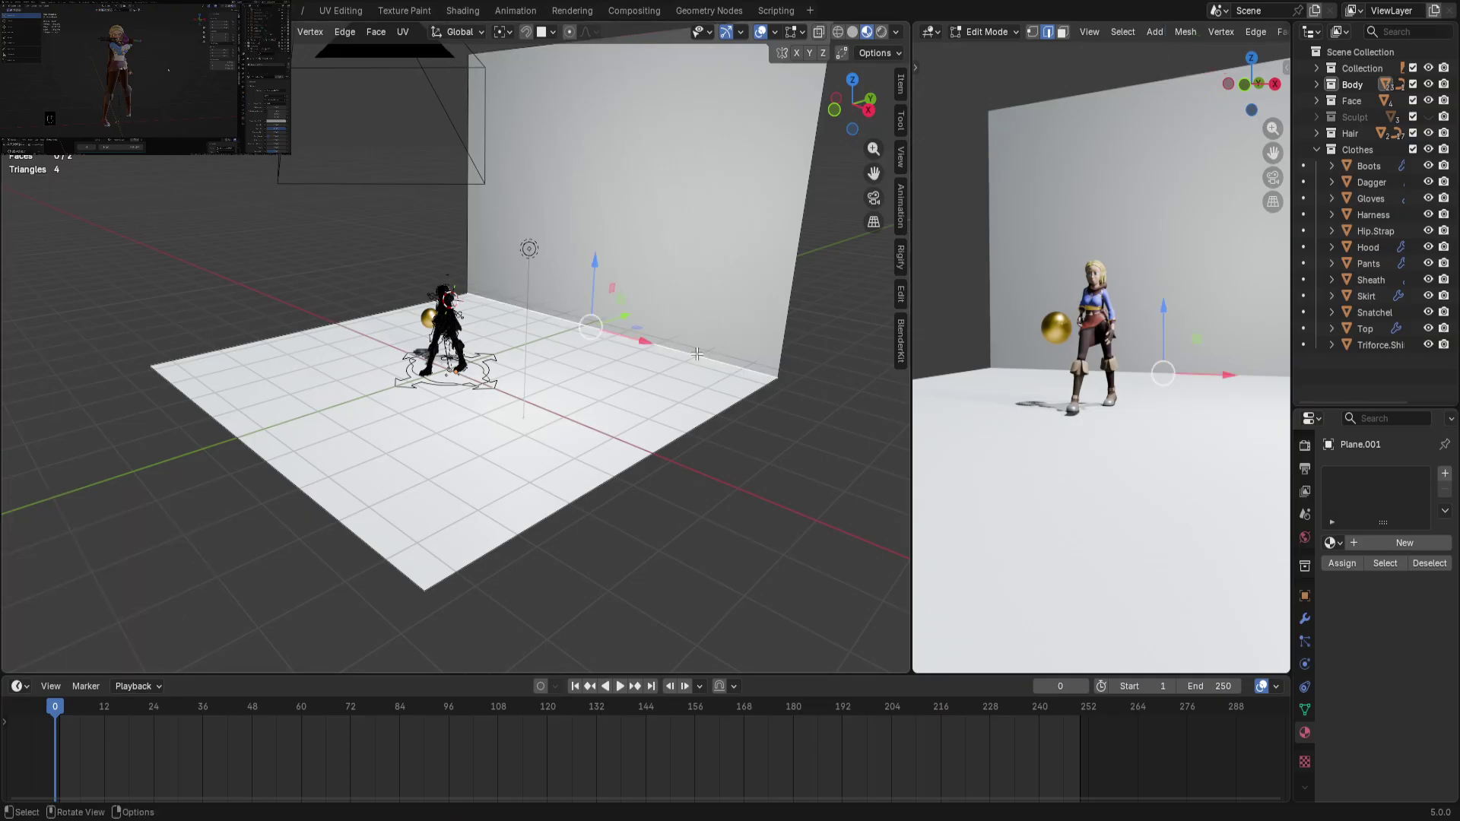
key("ctrl+b")
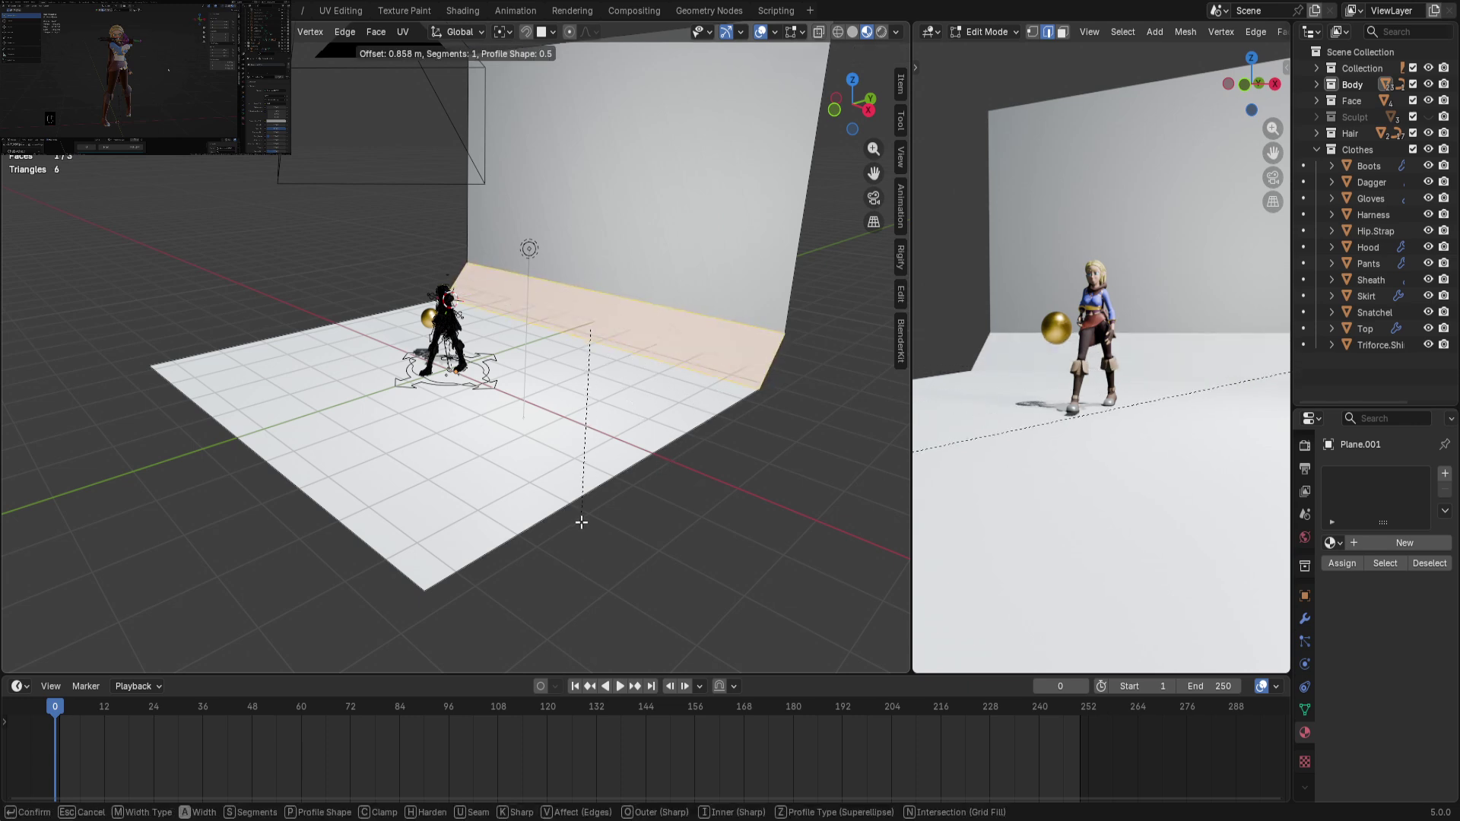
scroll(581, 522, "up", 3)
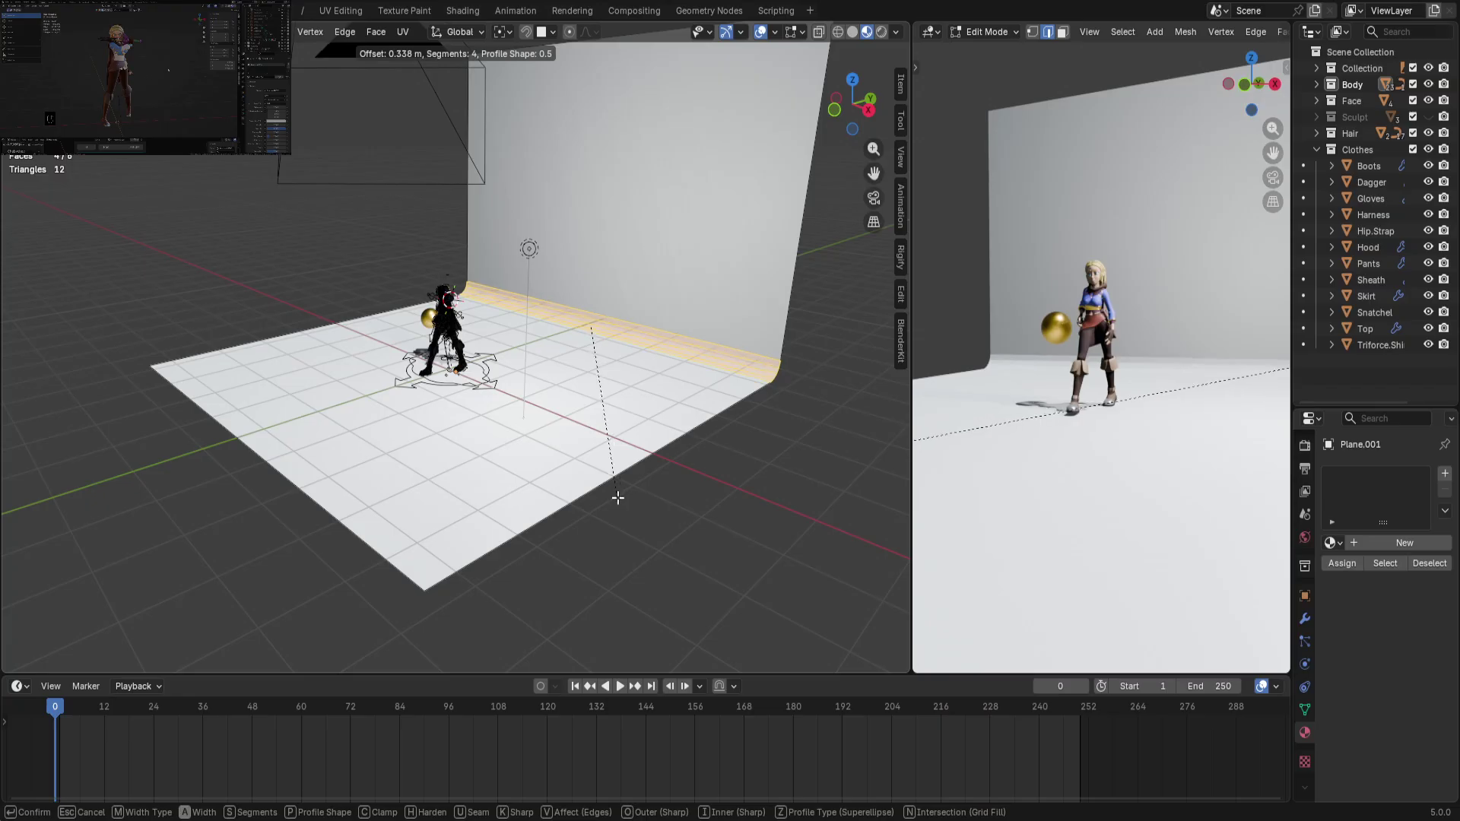
left_click(617, 497)
left_click(648, 459)
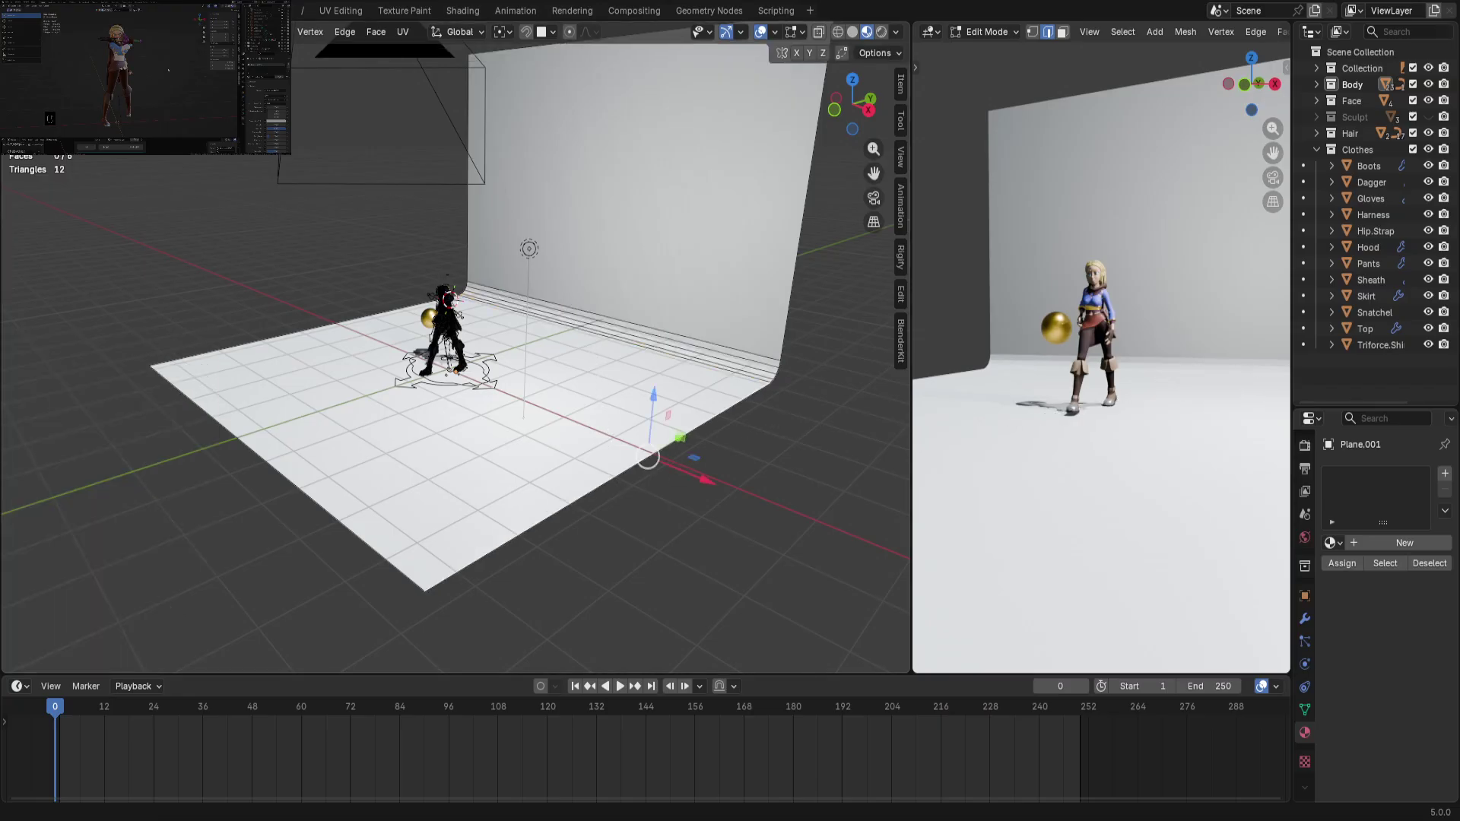
Return to Object Mode and apply Shade Smooth to the floor and wall backdrop
middle_click_drag(648, 459, 441, 320)
scroll(401, 445, "up", 9)
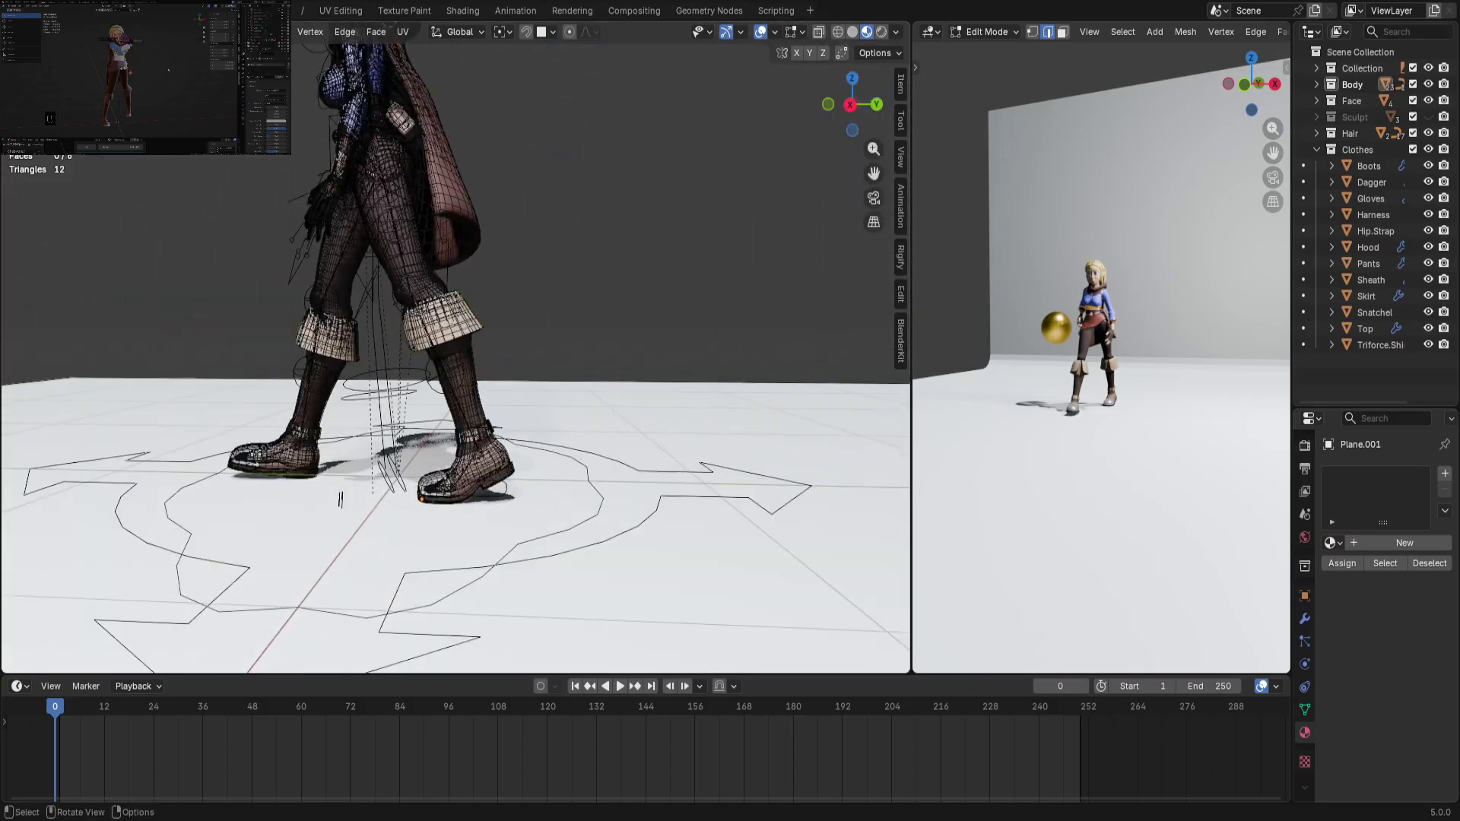
scroll(431, 440, "down", 3)
left_click(691, 394)
left_click(832, 399)
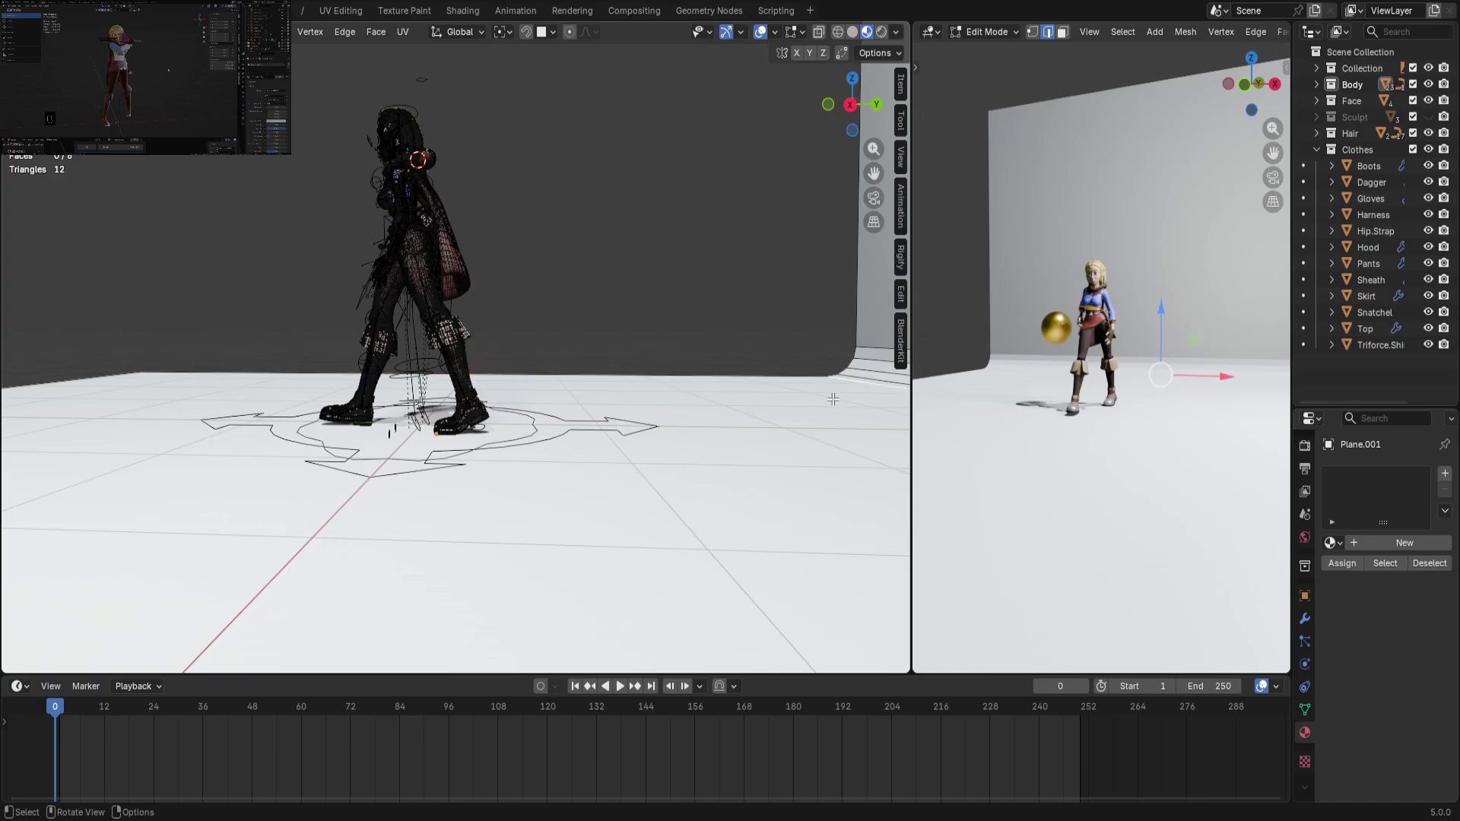
key("ctrl+Tab")
left_click(688, 398)
right_click(773, 408)
left_click(768, 409)
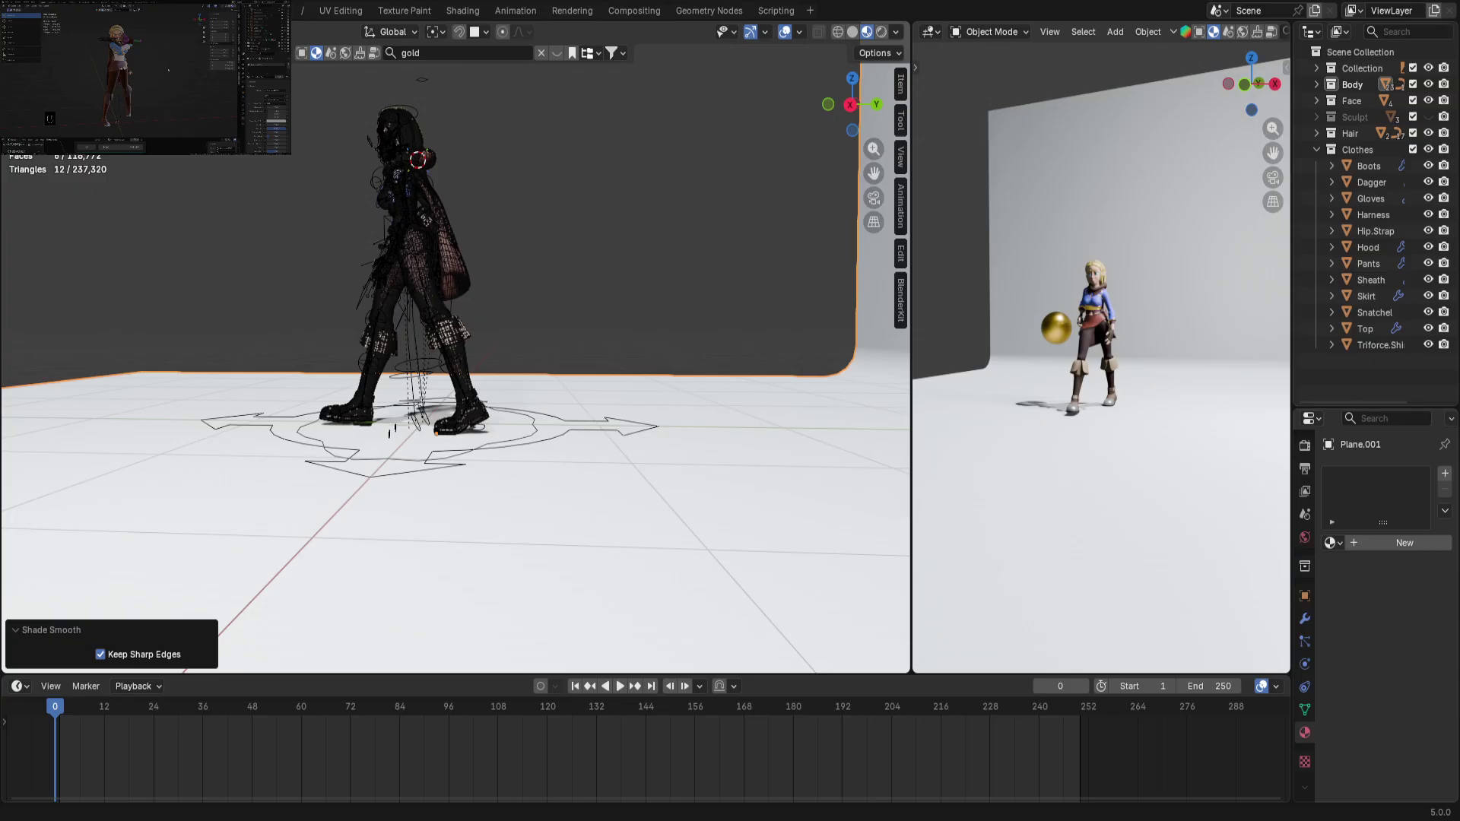
left_click(745, 413)
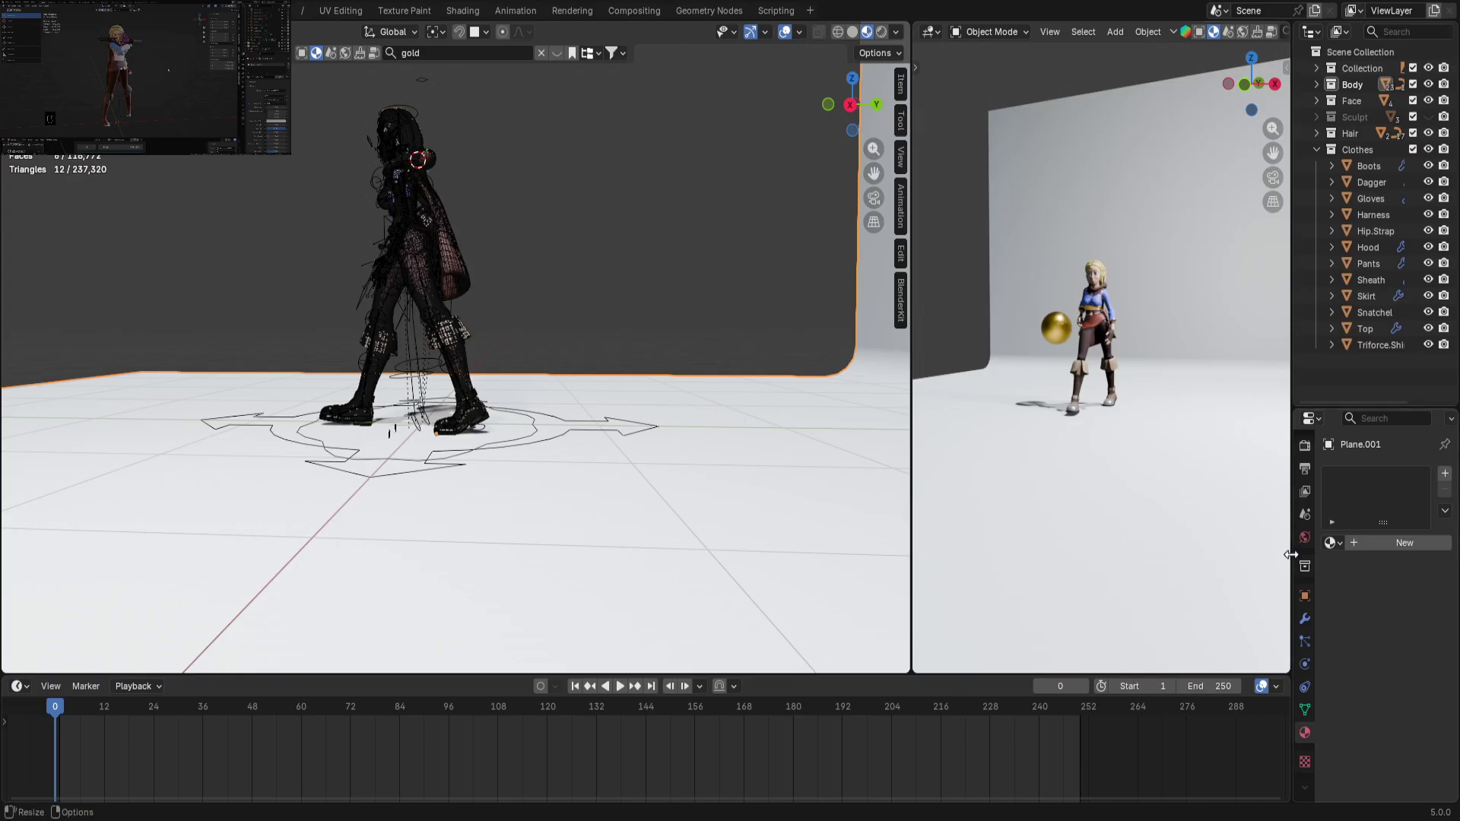
Widen the properties area and the rendered viewport, and add a new material to the backdrop
left_click_drag(1291, 554, 1179, 552)
left_click_drag(911, 567, 593, 564)
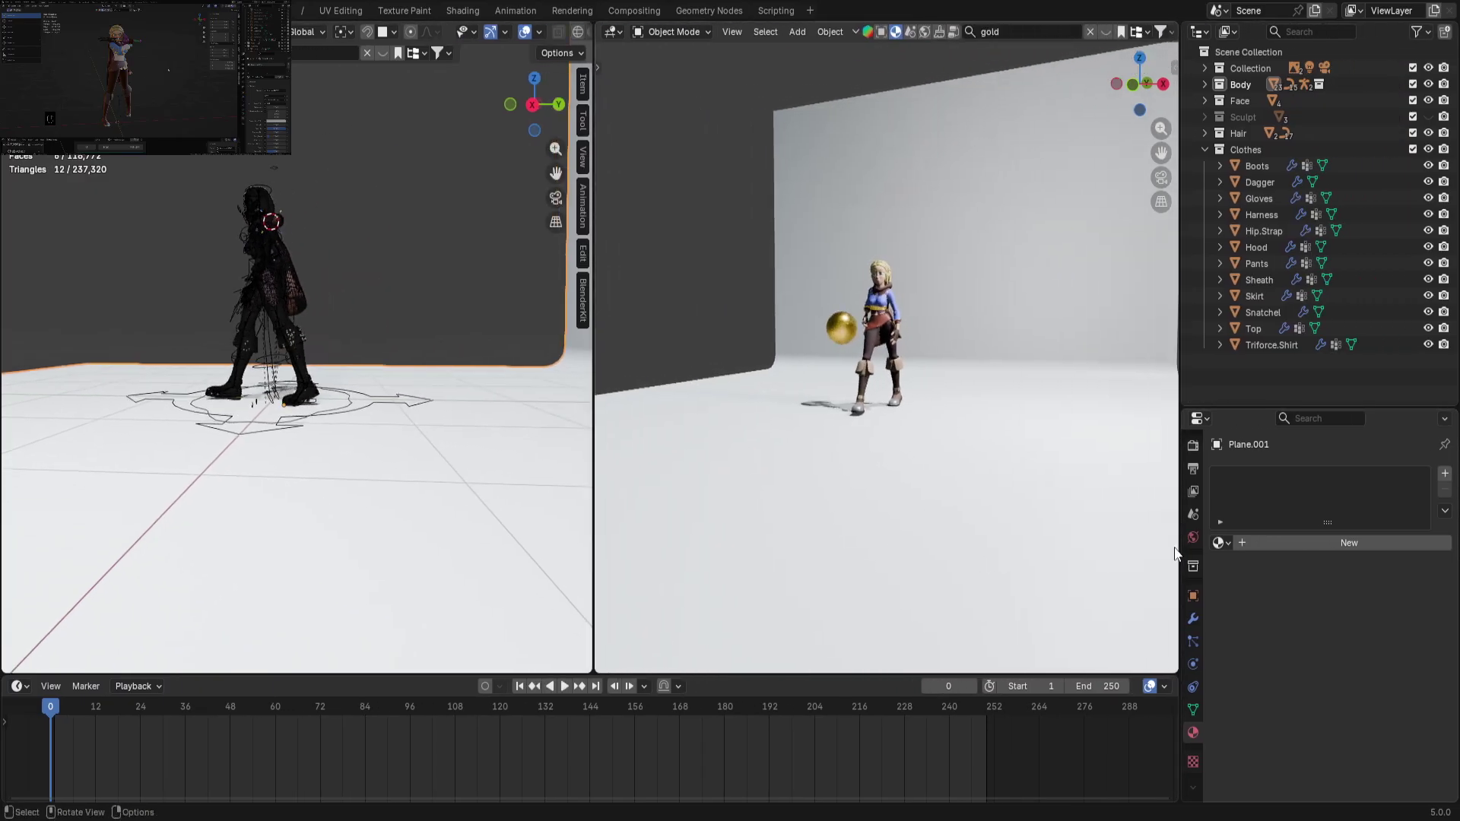
left_click(1275, 541)
Try the Leather and Quilted black leather materials on the backdrop and inspect the latter around the character
left_click(1219, 543)
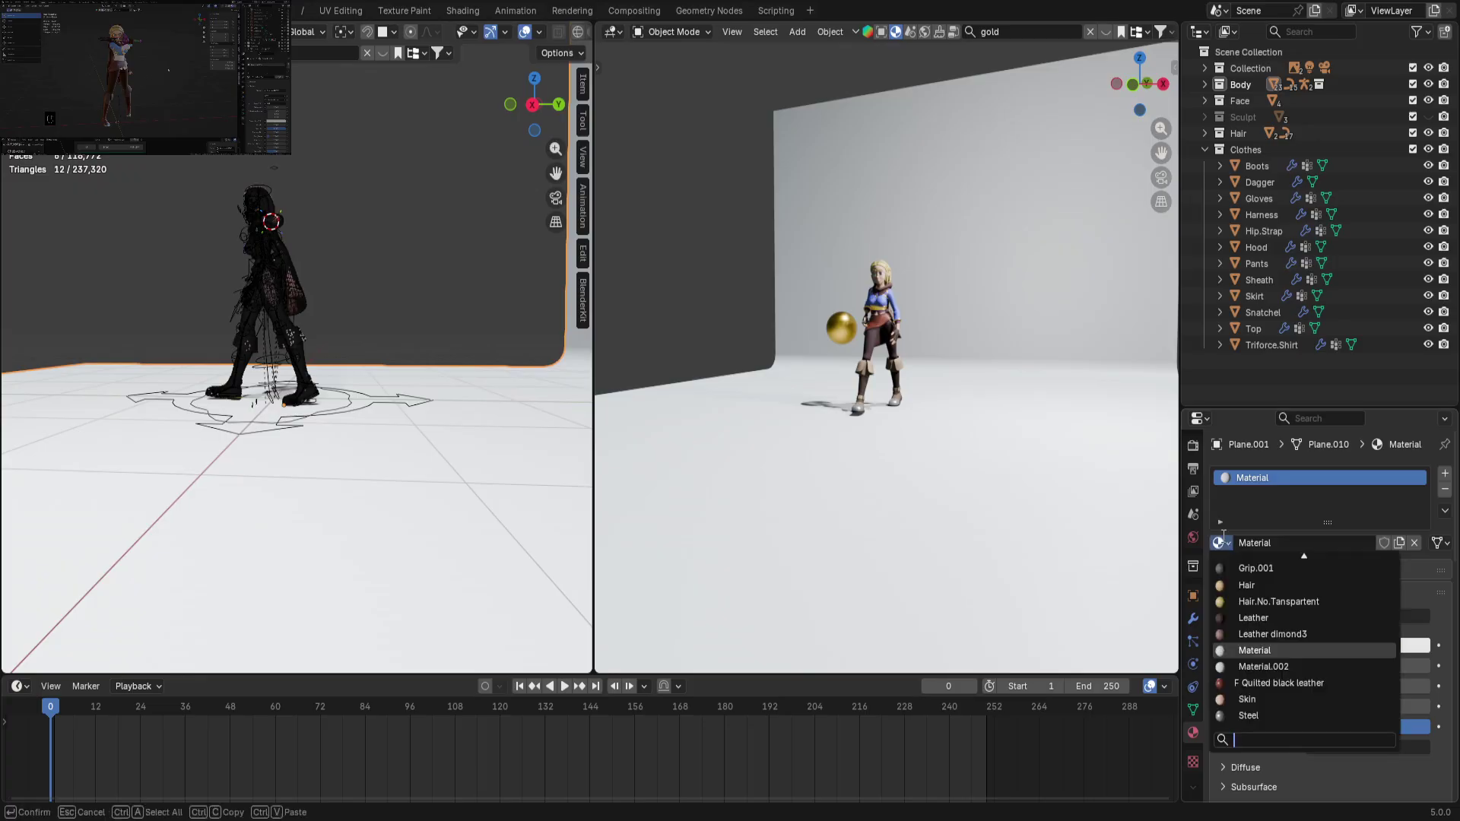
left_click(1311, 618)
left_click(1223, 545)
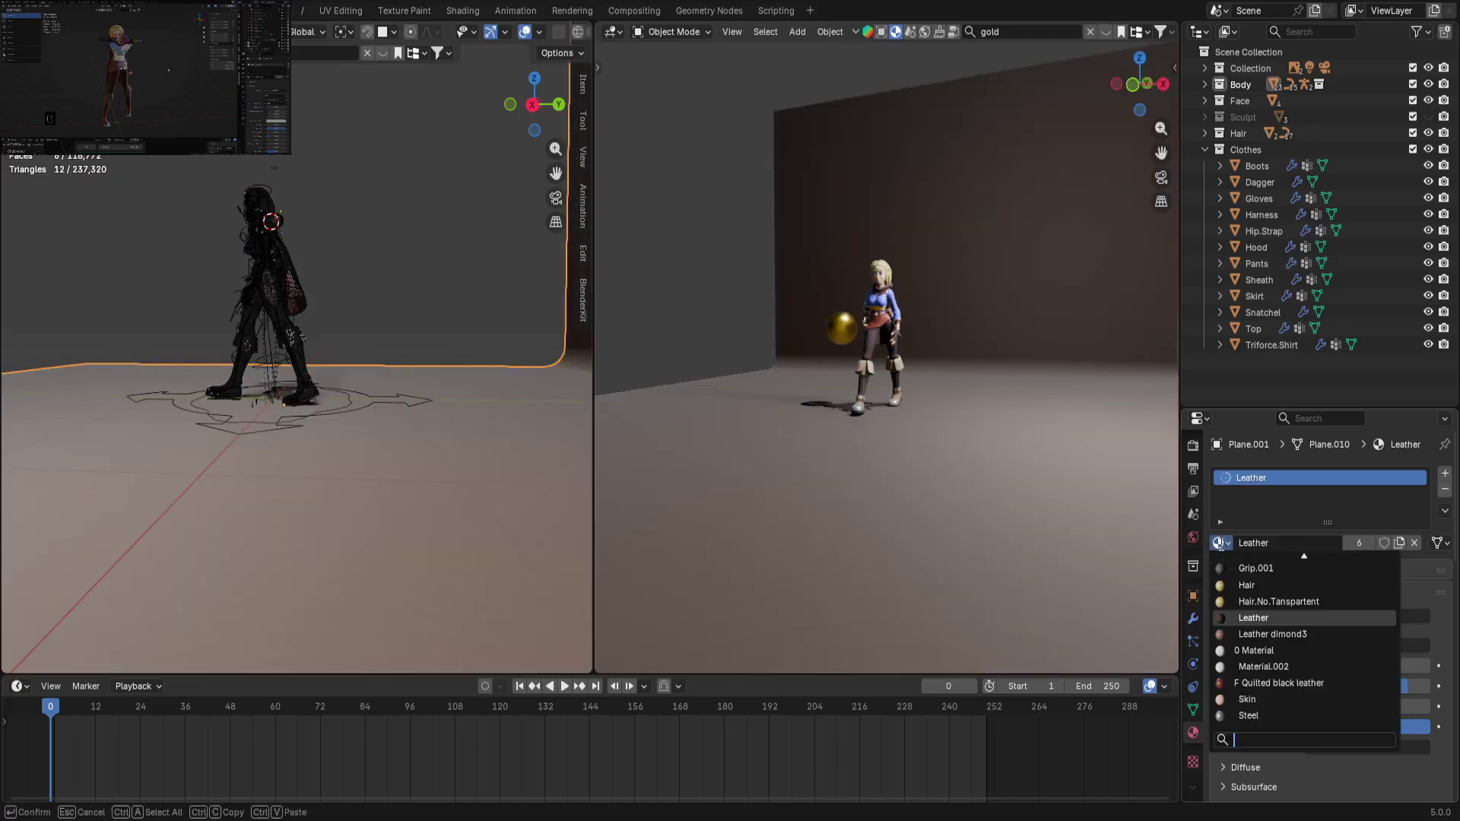
left_click(1292, 683)
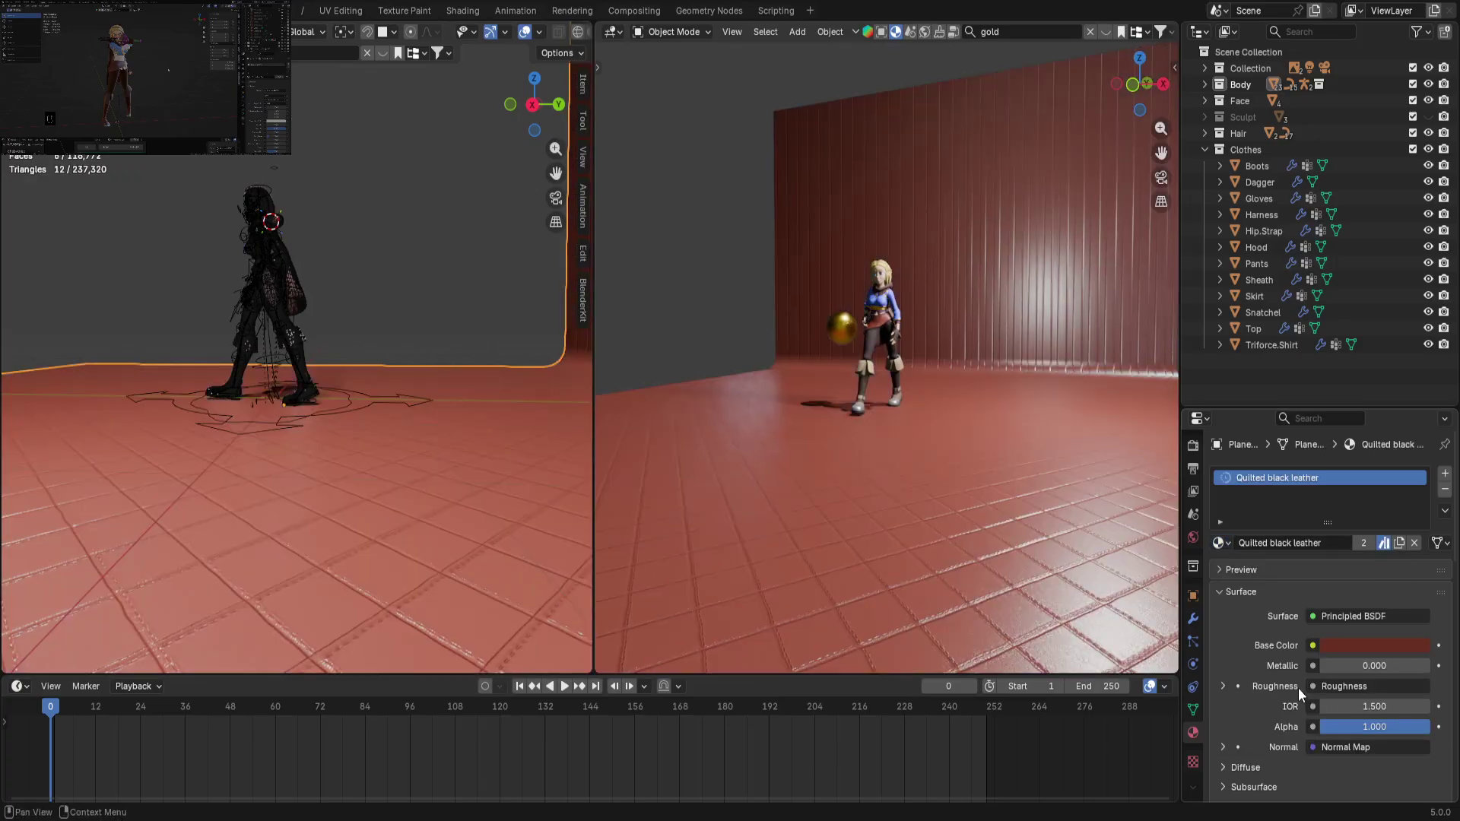
middle_click_drag(299, 399, 486, 469)
scroll(996, 459, "down", 5)
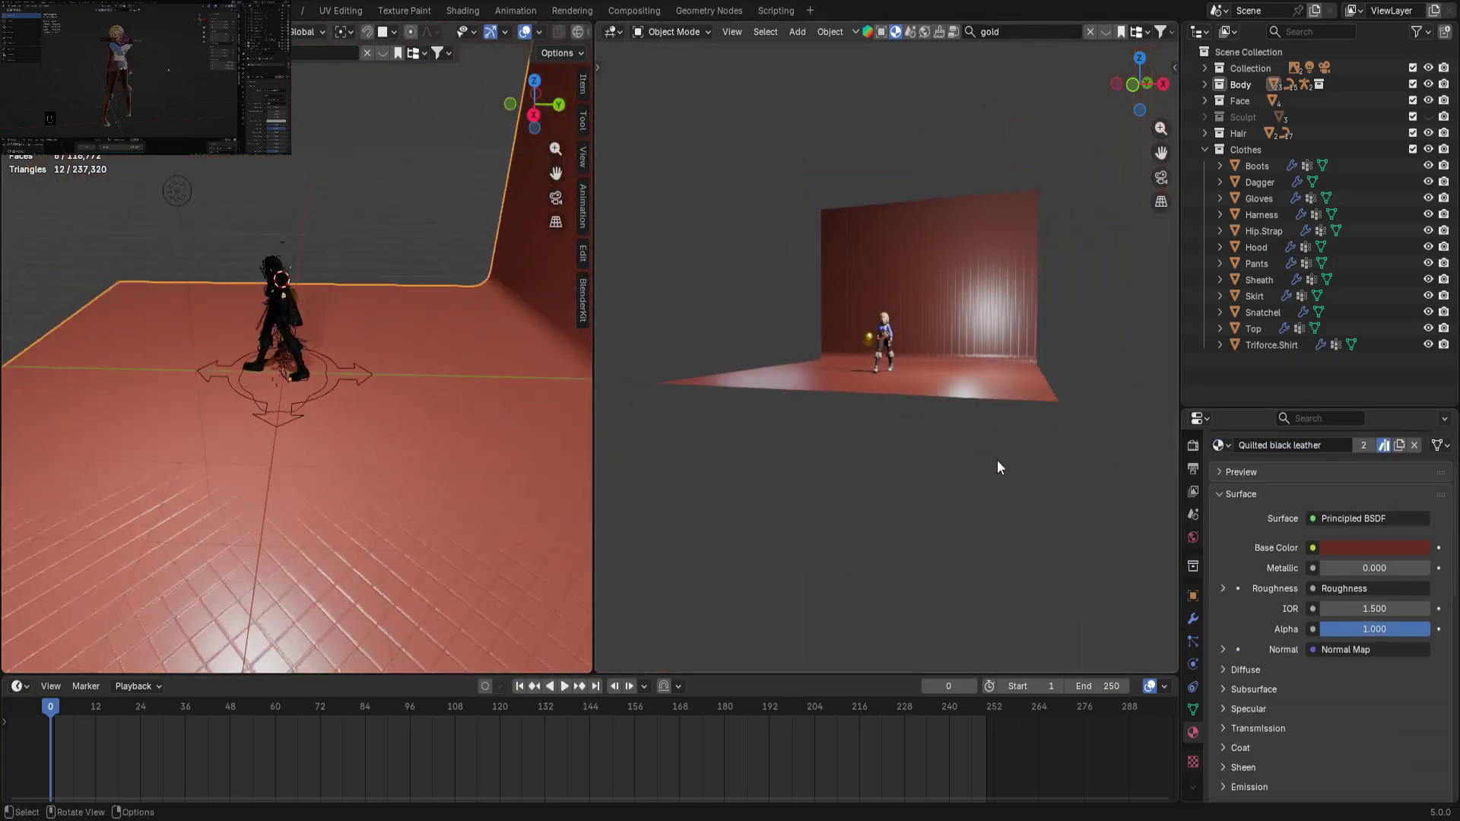
scroll(961, 450, "up", 10)
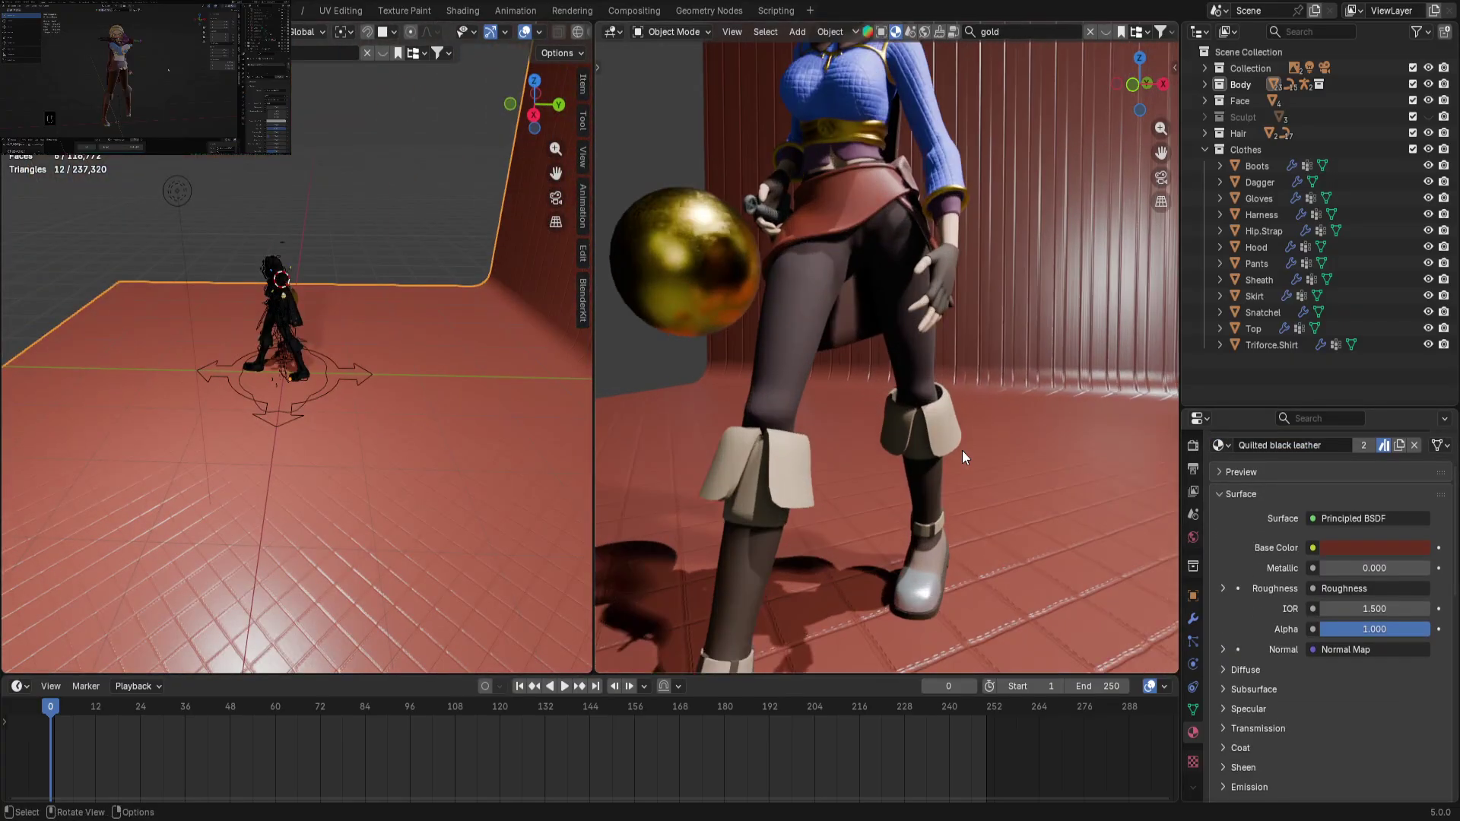
scroll(1241, 499, "up", 3)
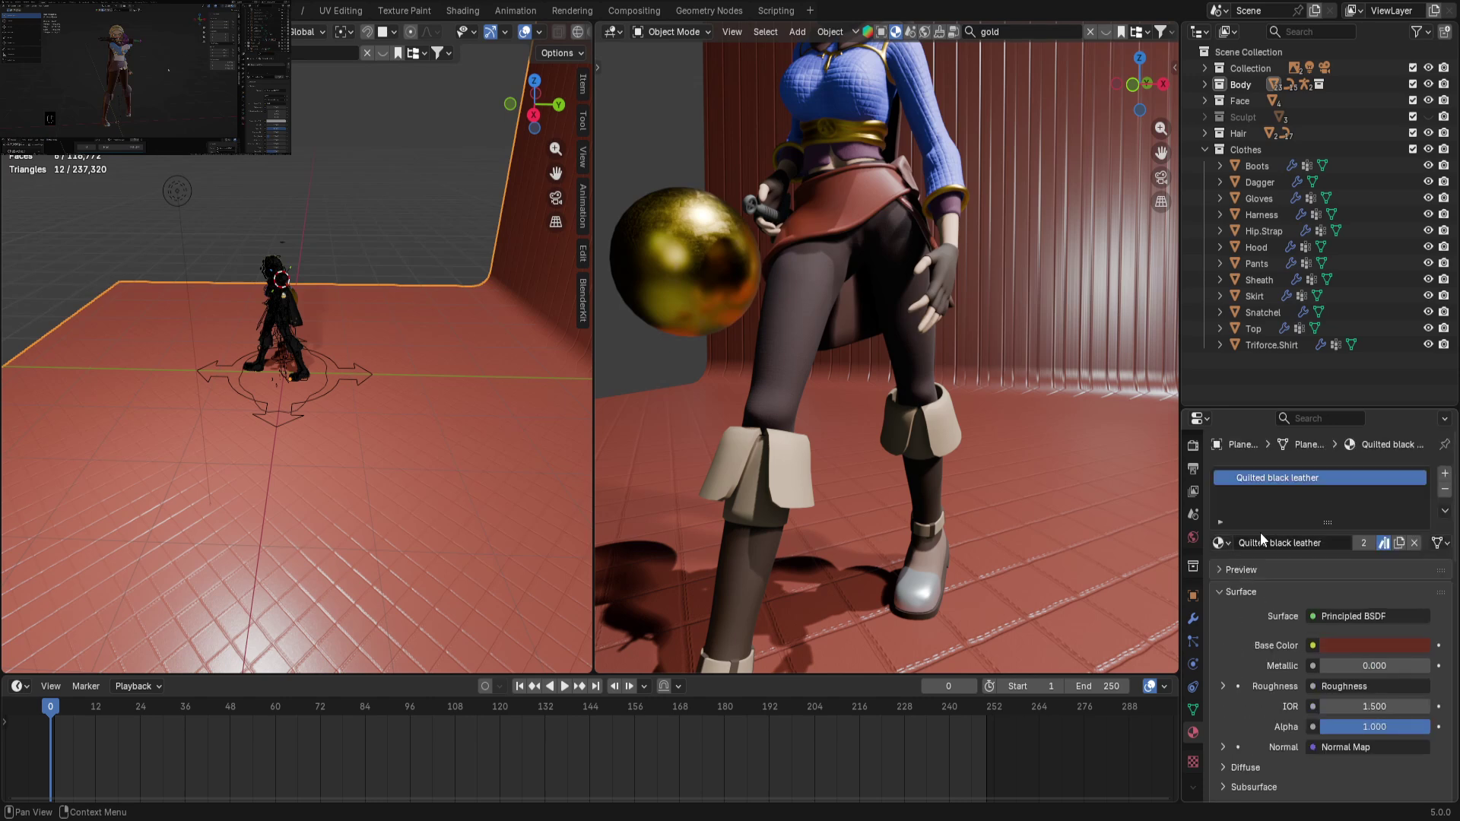
Try the existing Steel, Skin and Hair materials on the backdrop, one after another
left_click(1224, 542)
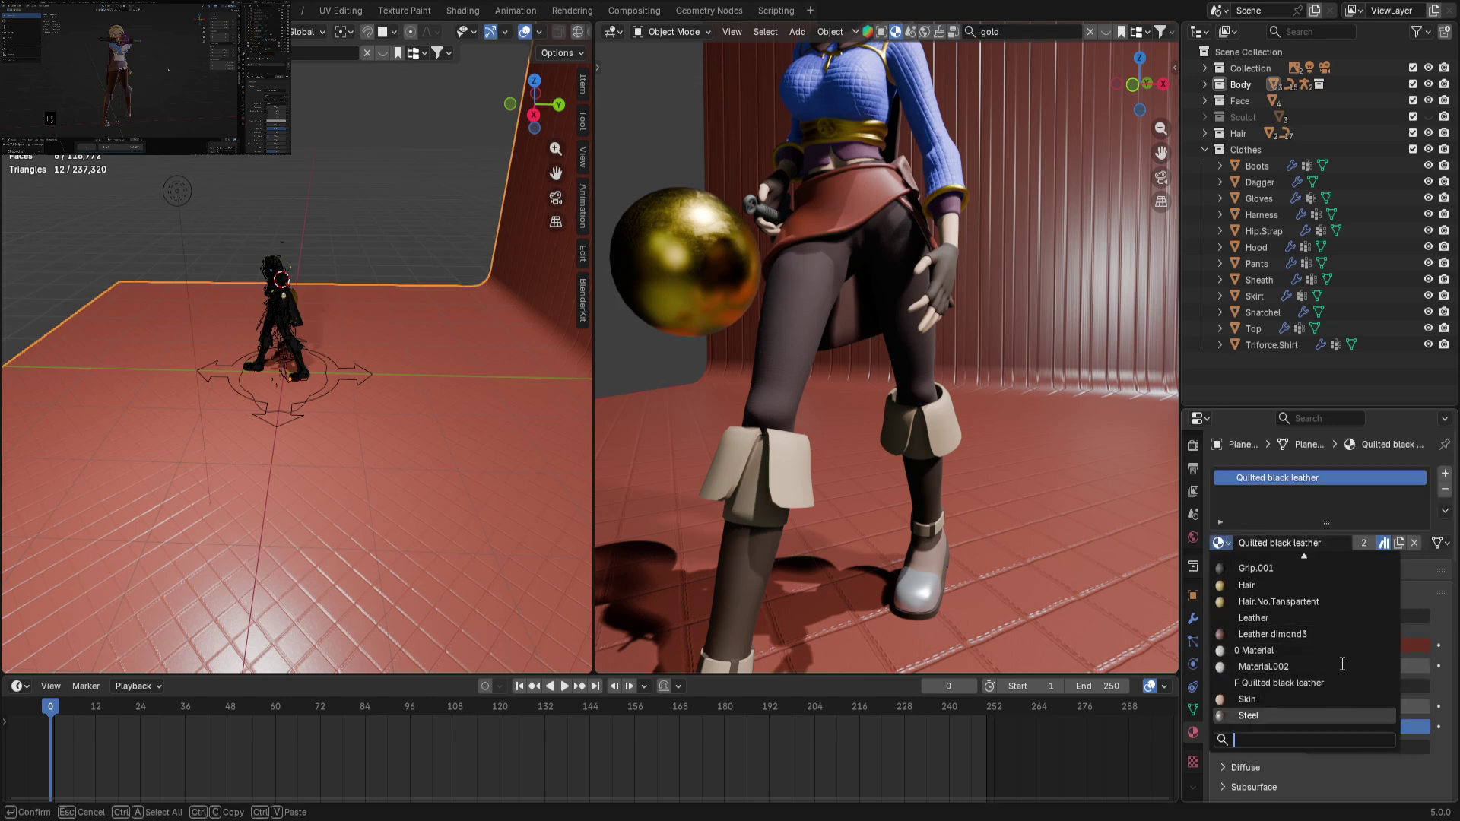
left_click(1282, 716)
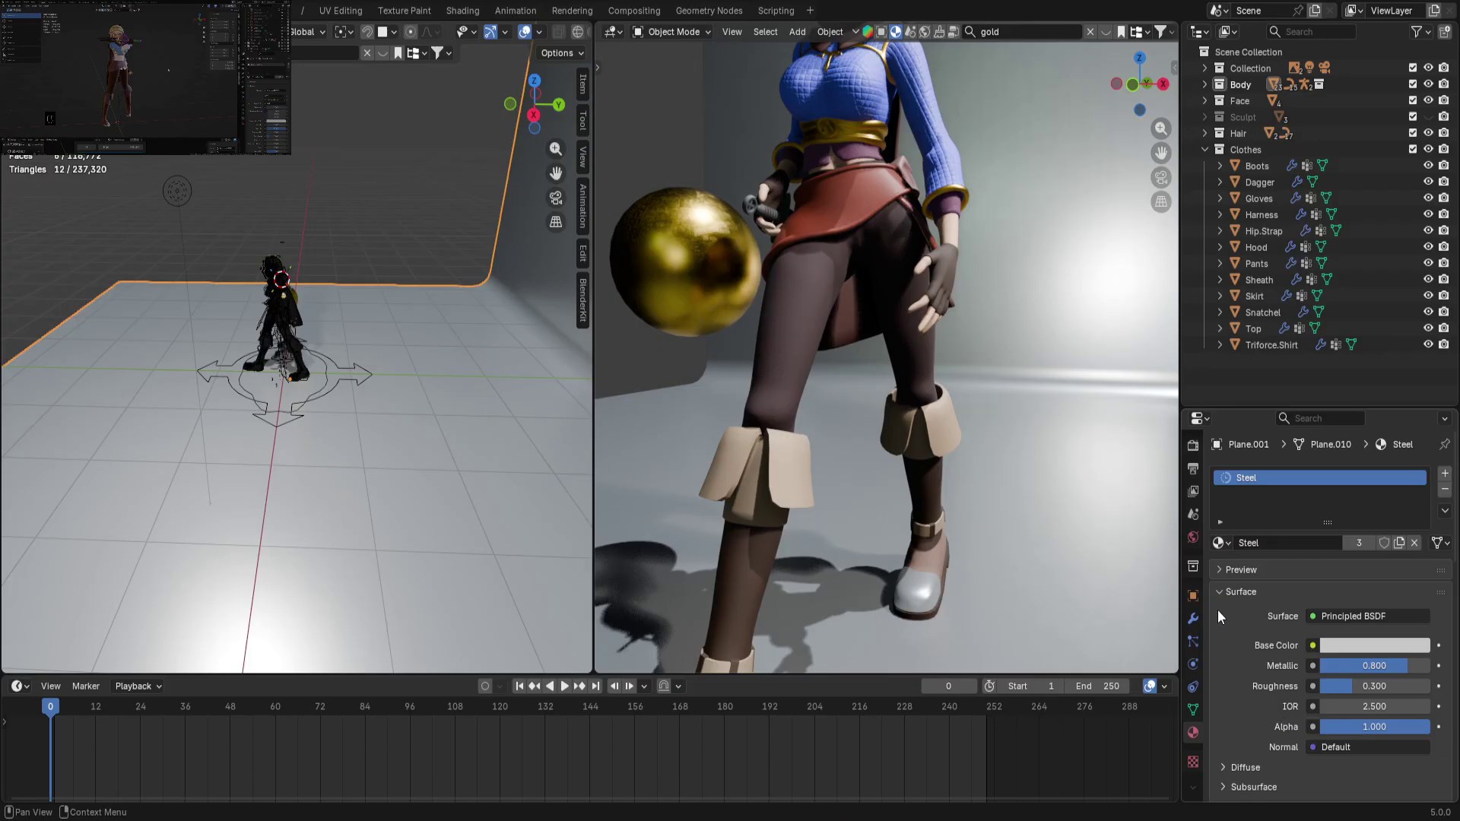
left_click(1219, 543)
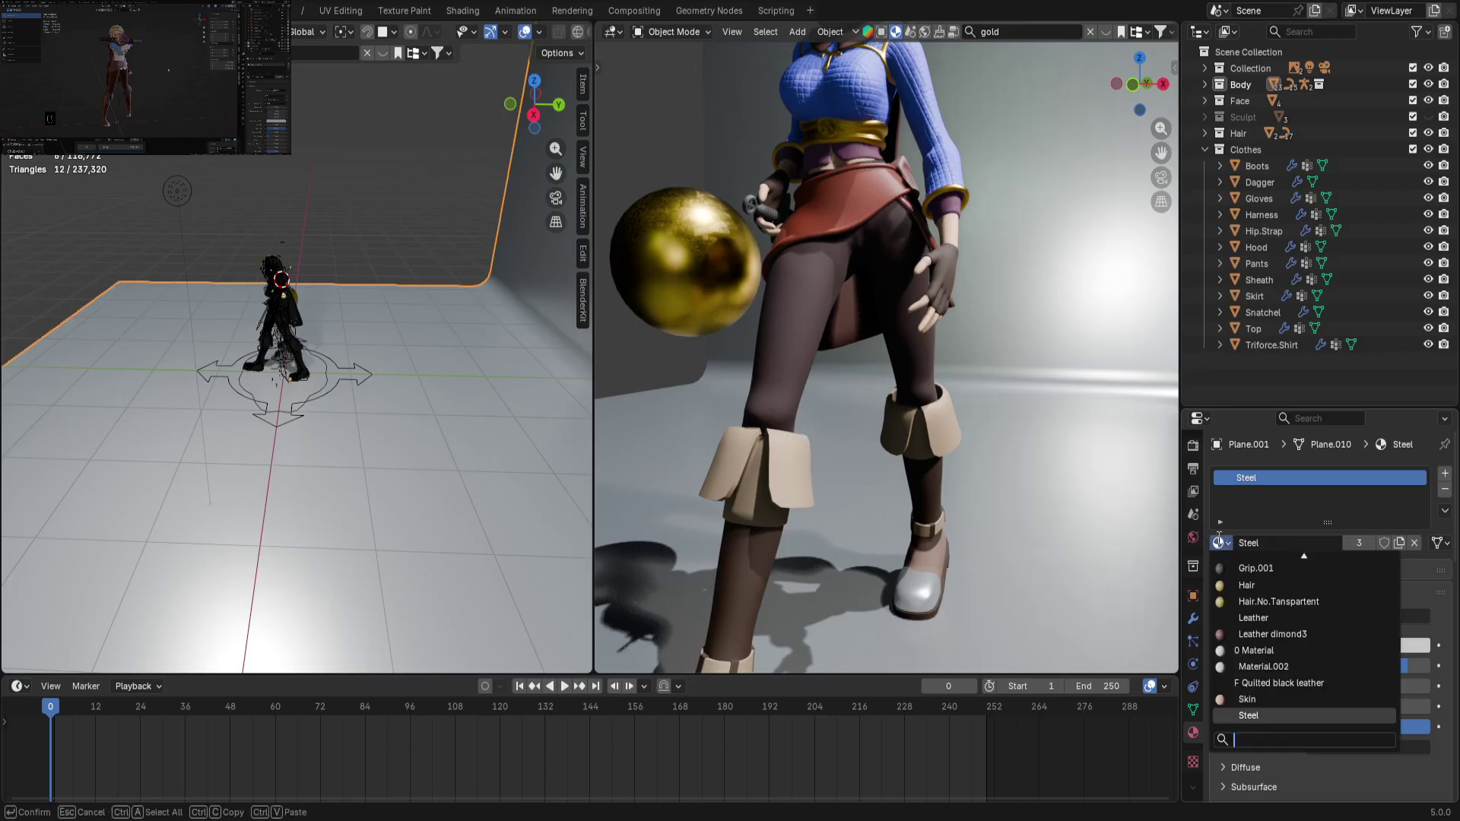
left_click(1285, 697)
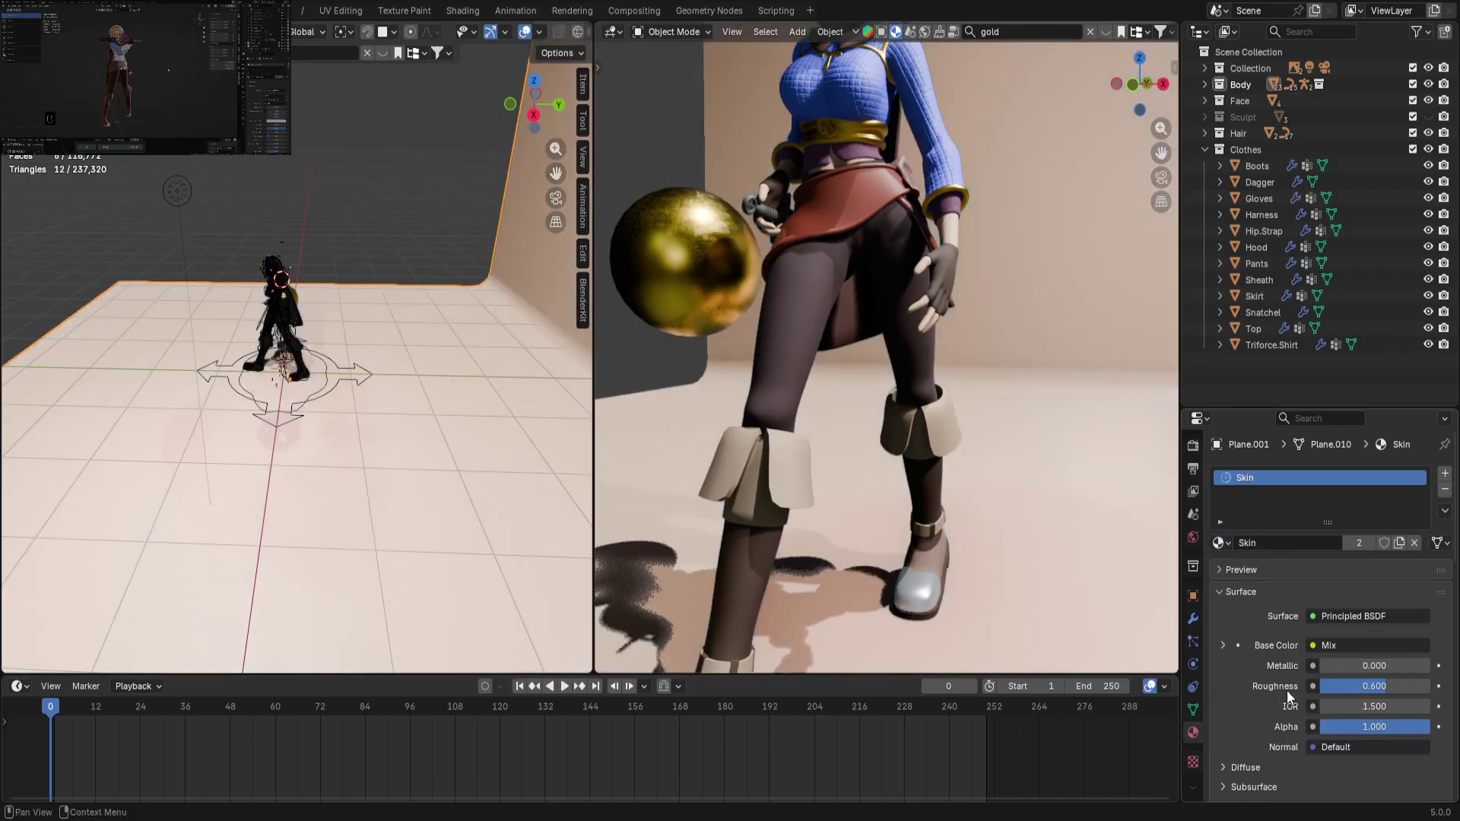
left_click(1219, 543)
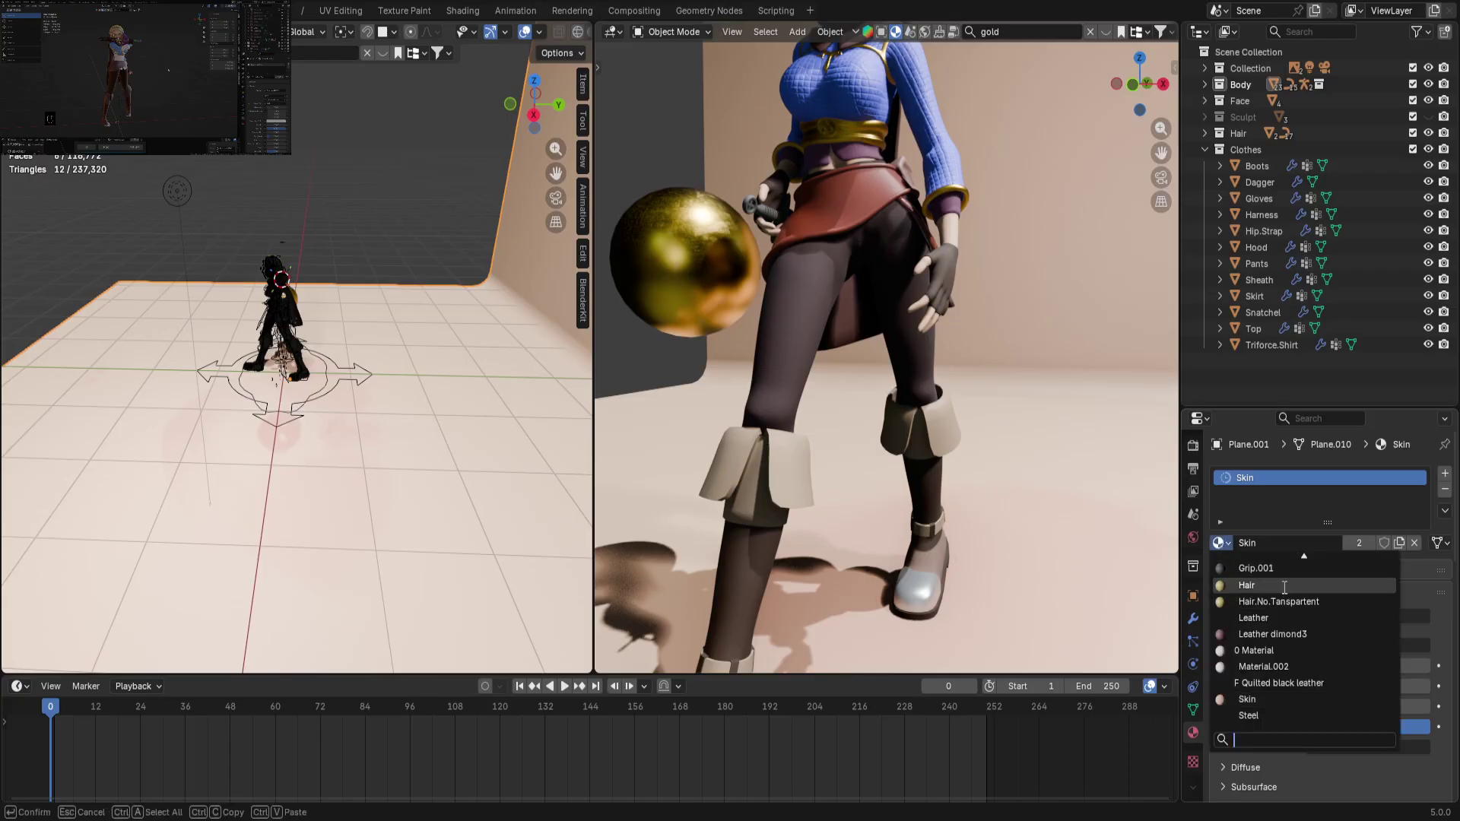
left_click(1283, 586)
Try the Fabric 125, Fabric.001 and Belt materials on the backdrop, one after another
left_click(1219, 543)
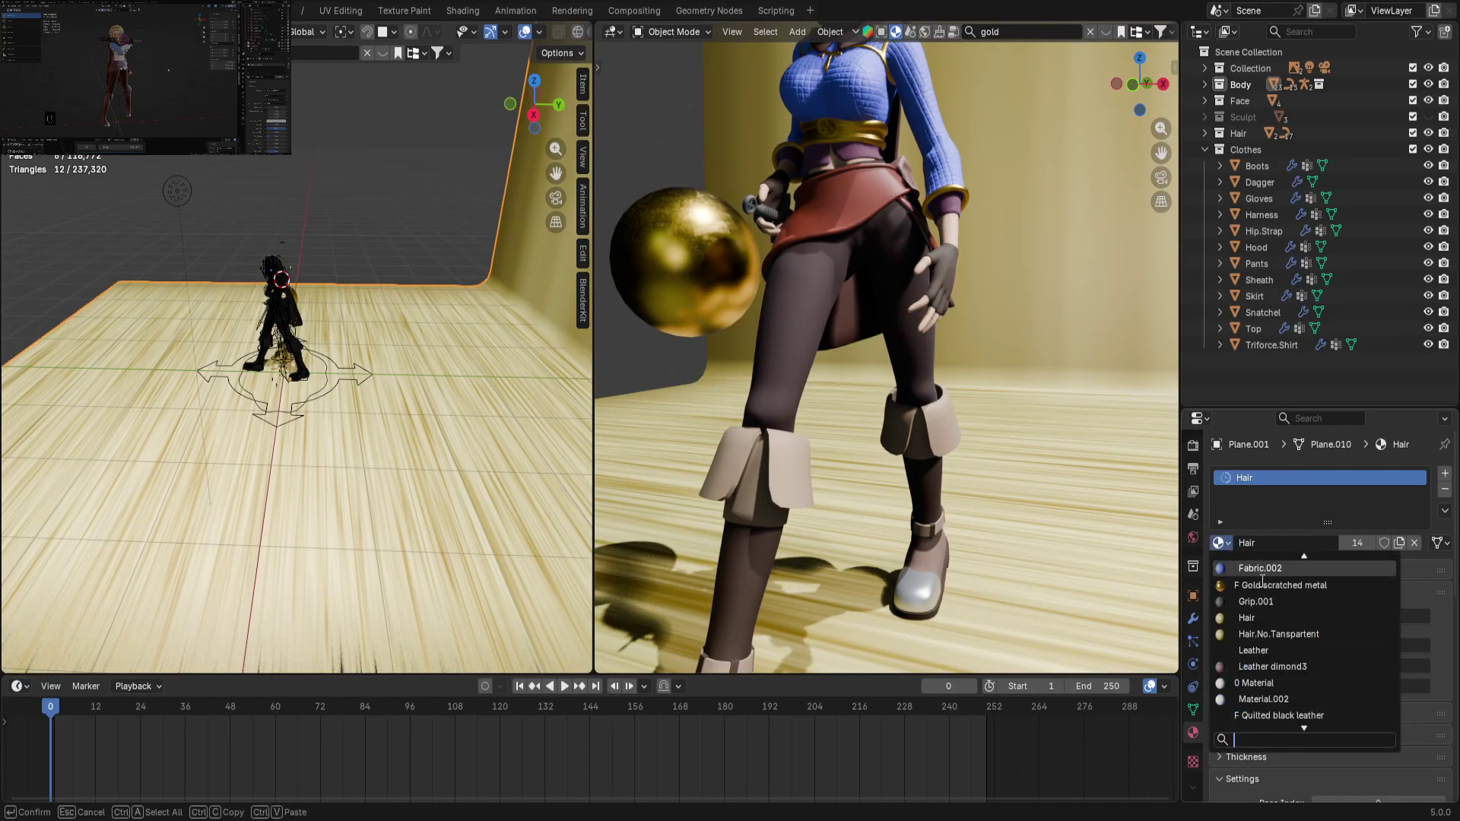
left_click(1284, 635)
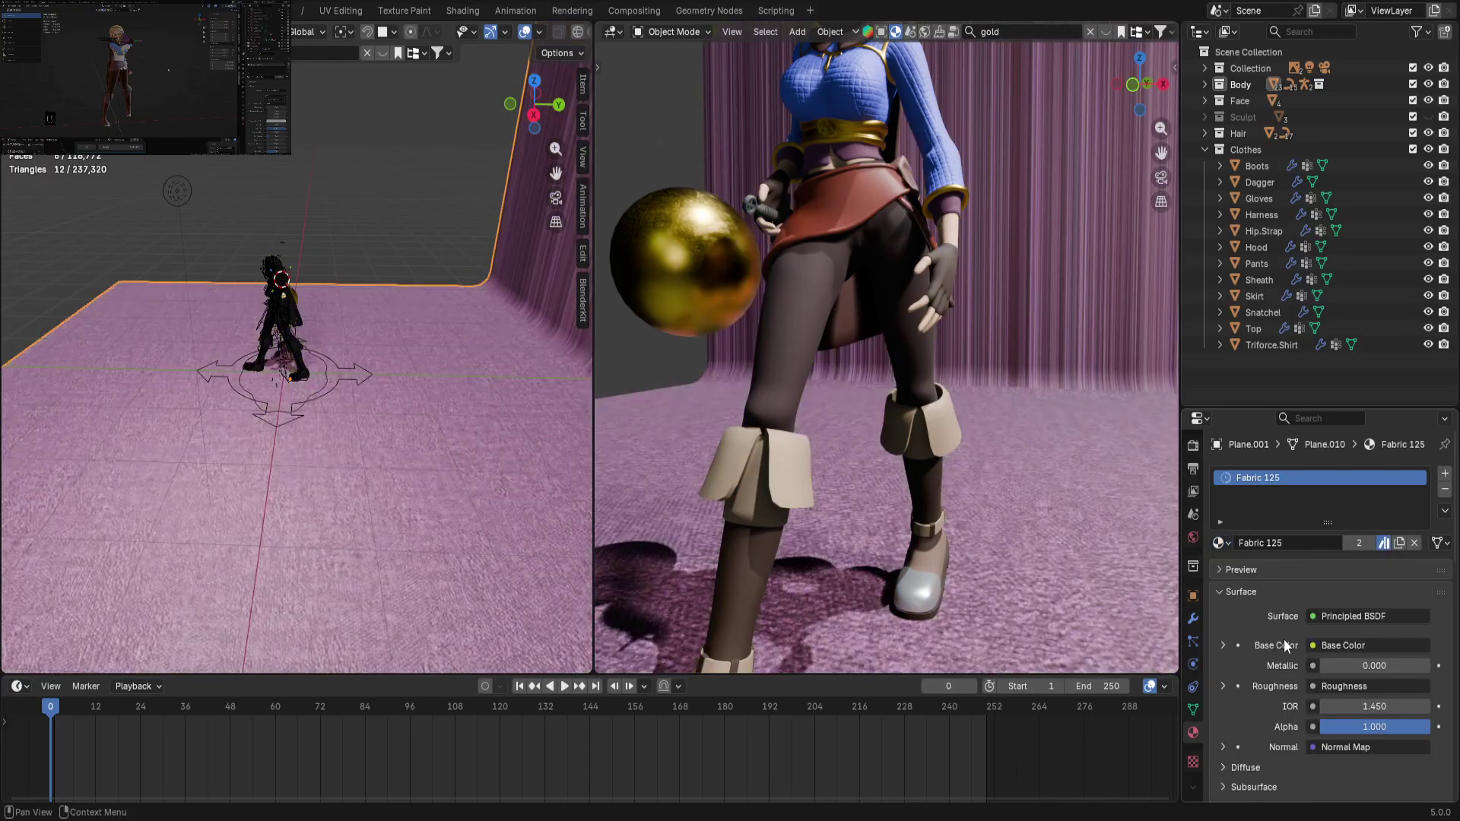
left_click(1220, 543)
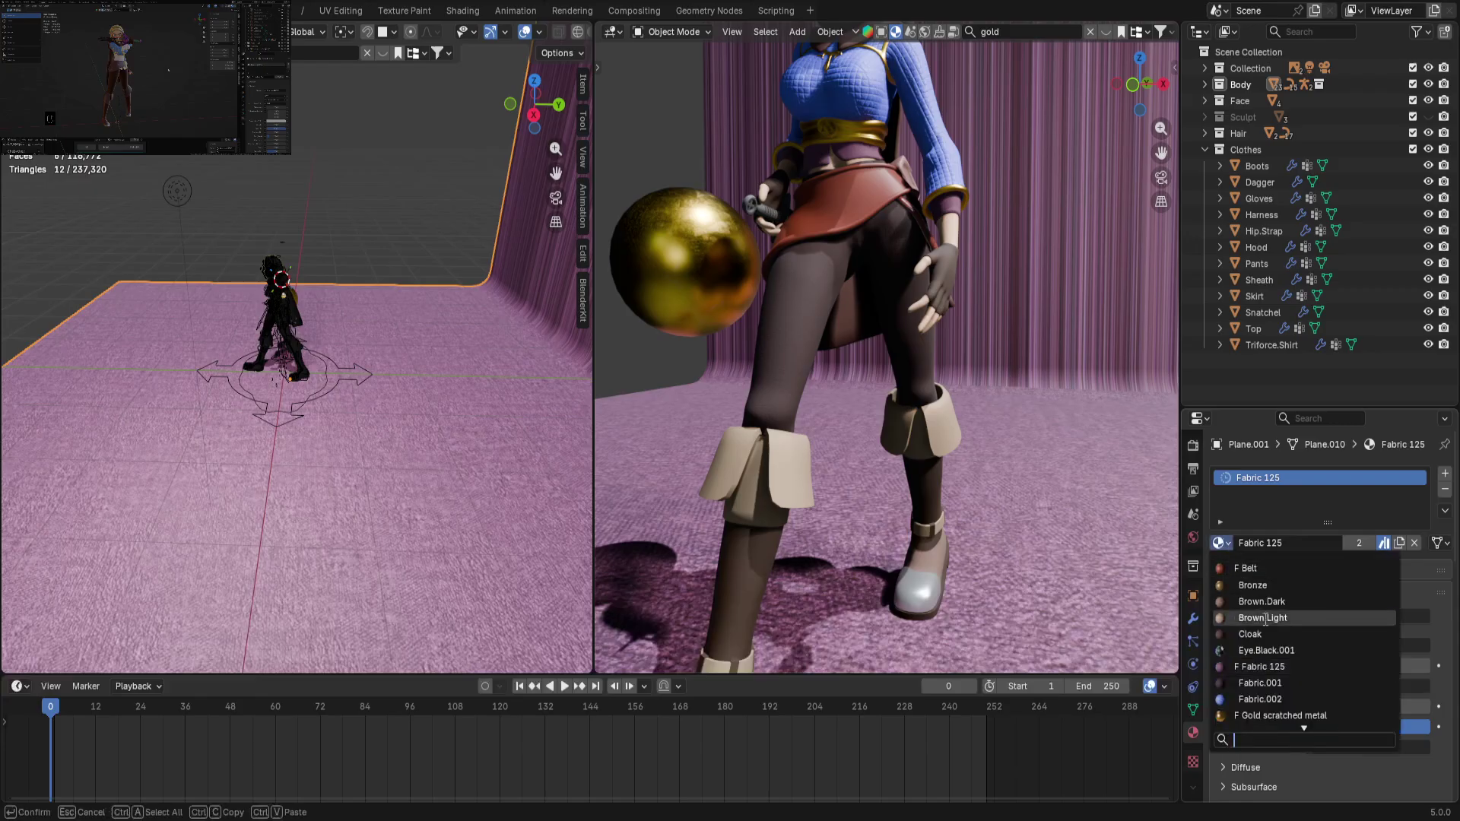
left_click(1281, 680)
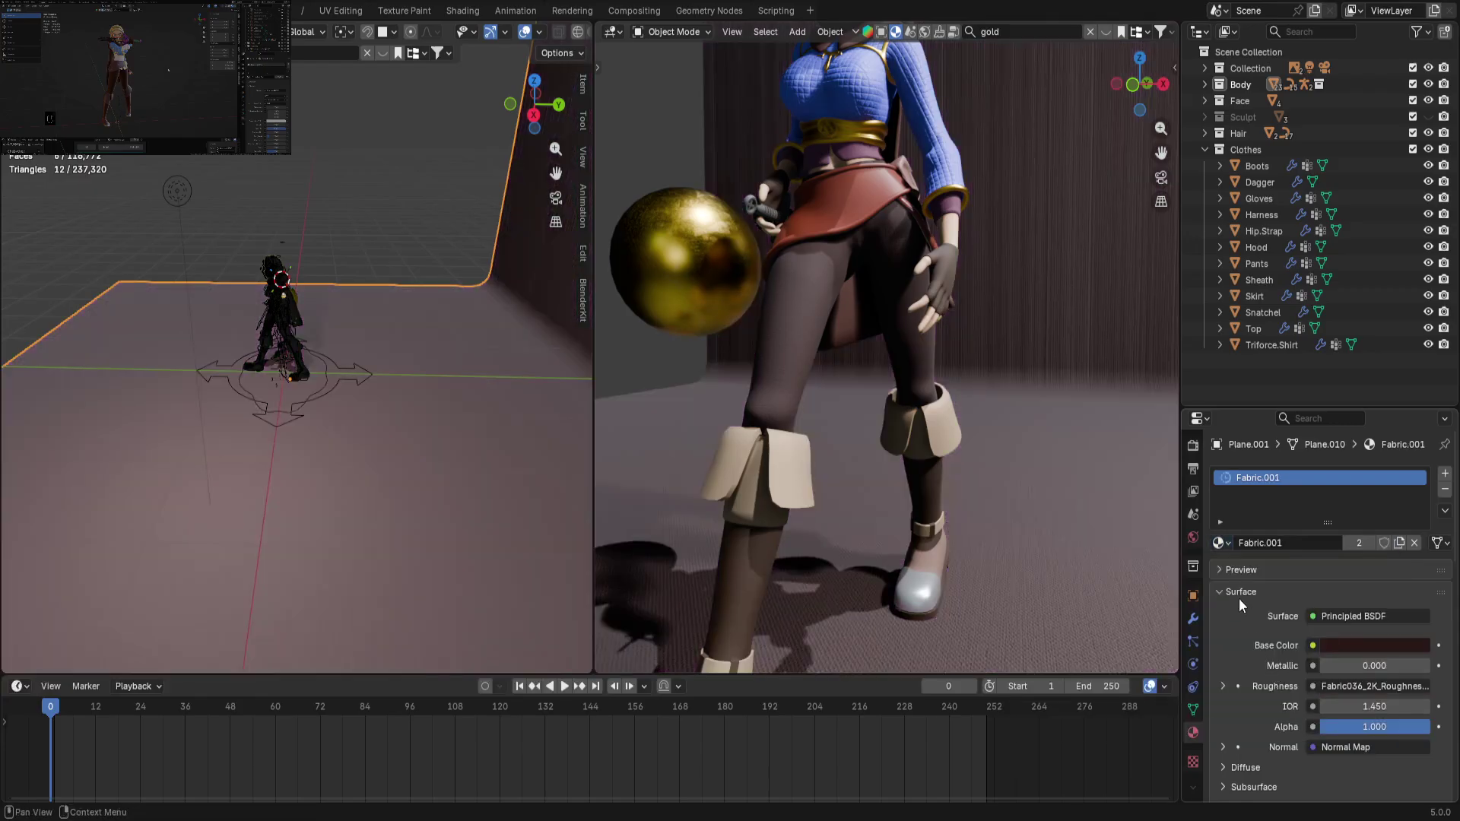
left_click(1220, 542)
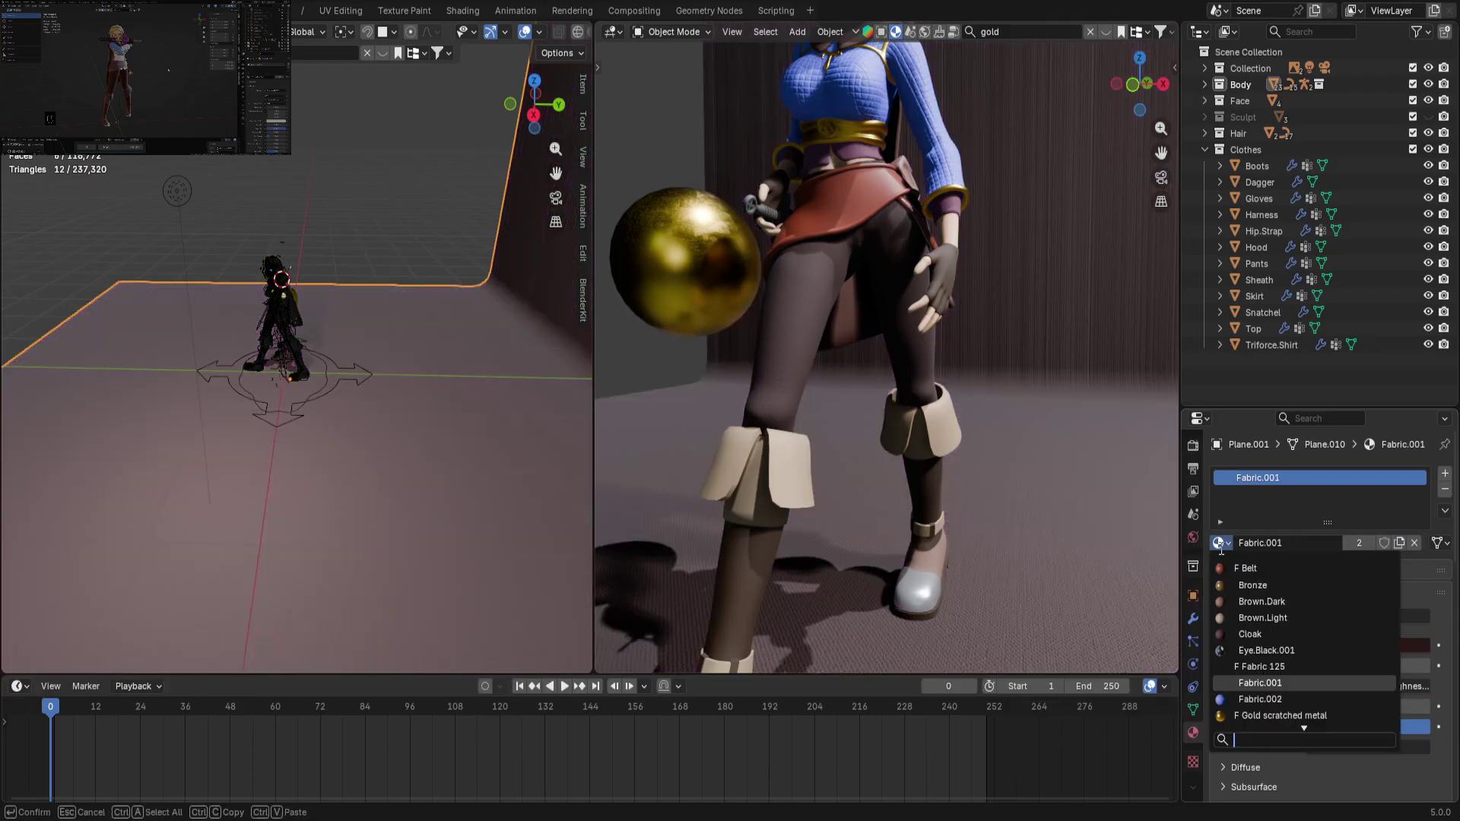
left_click(1262, 569)
Try the Bronze, Cloak and Eye.Black.001 materials on the backdrop, one after another
left_click(1220, 543)
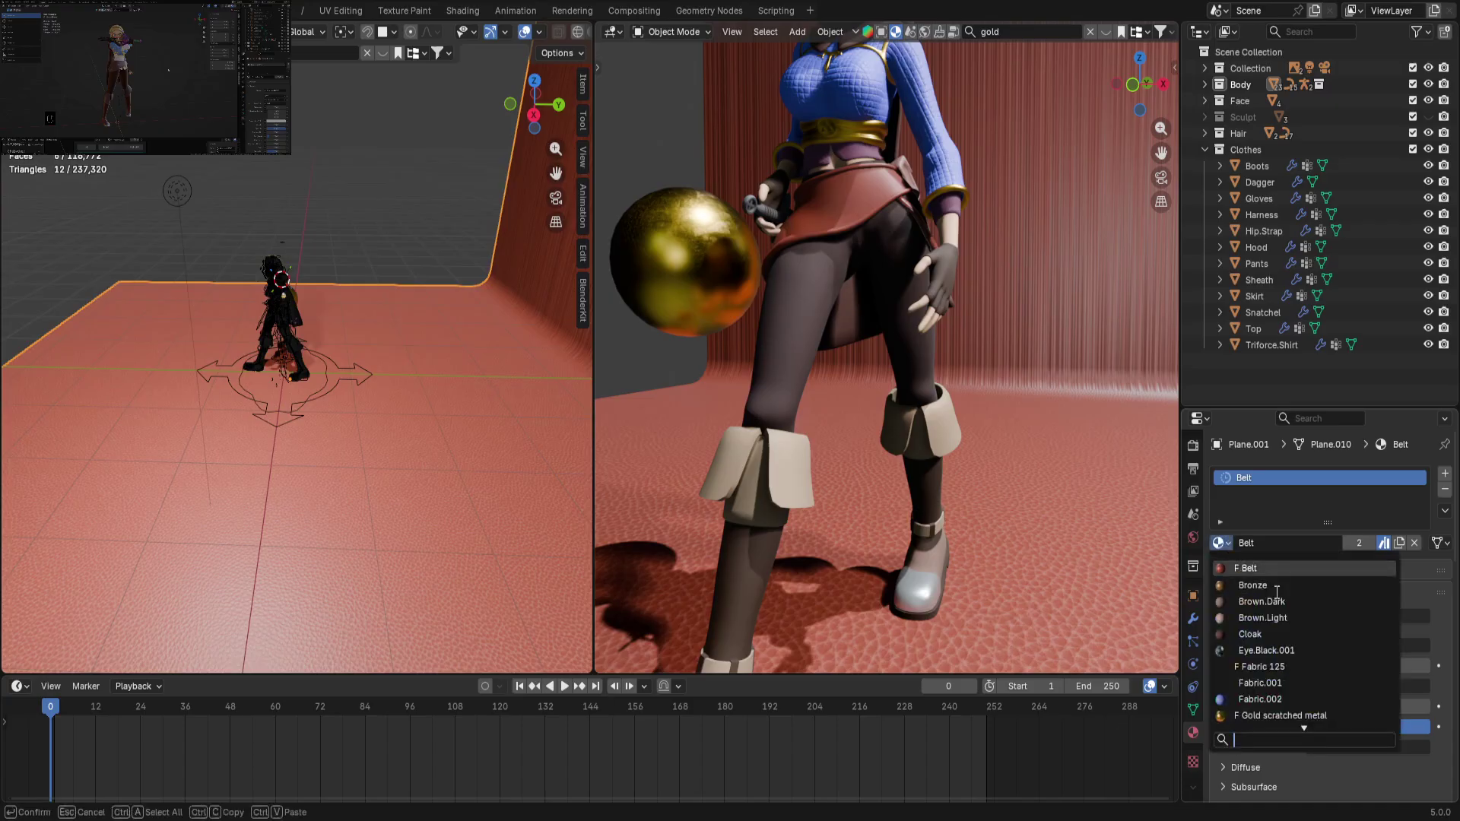
left_click(1265, 586)
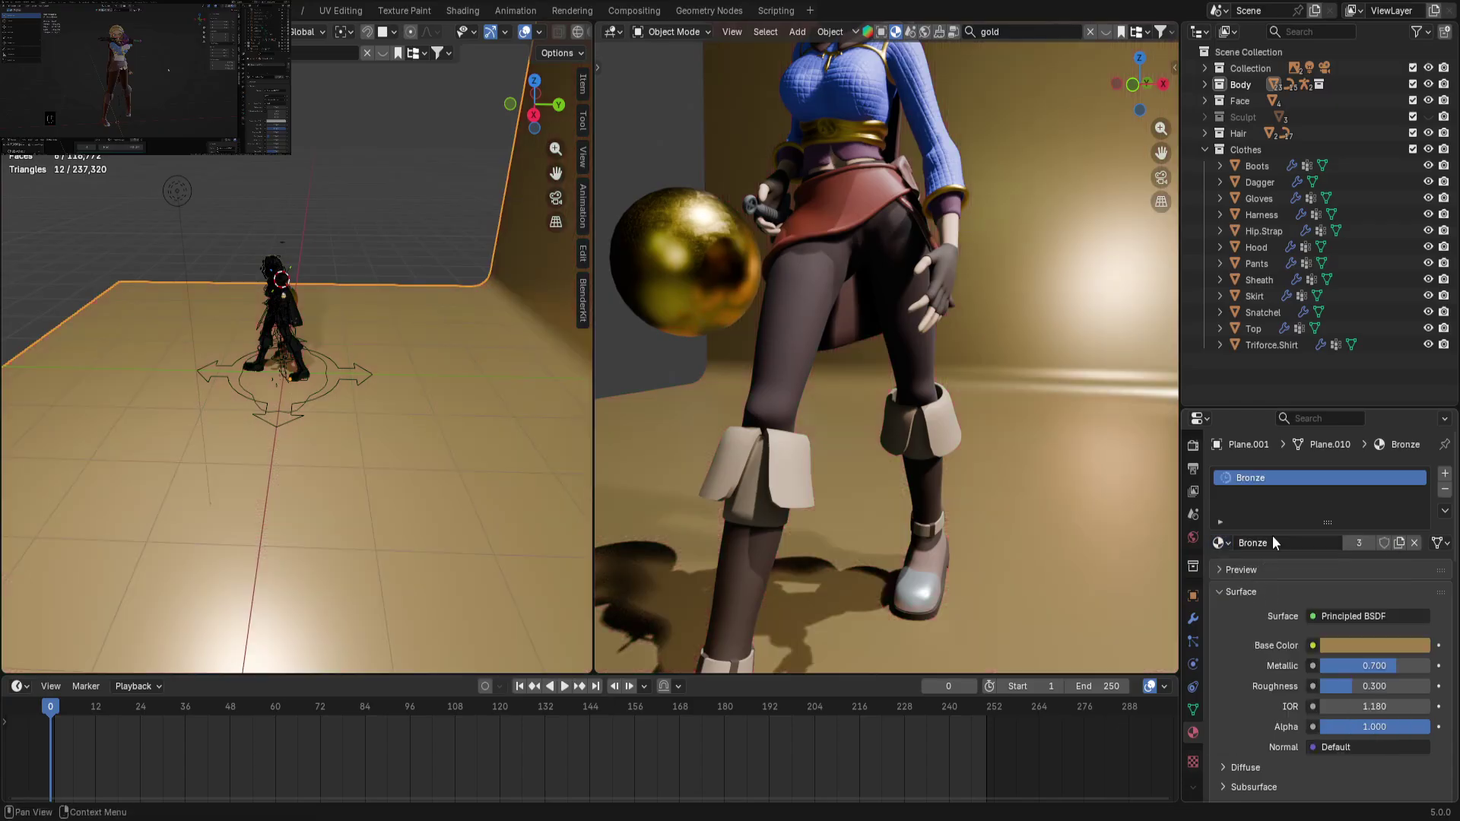
left_click(1219, 545)
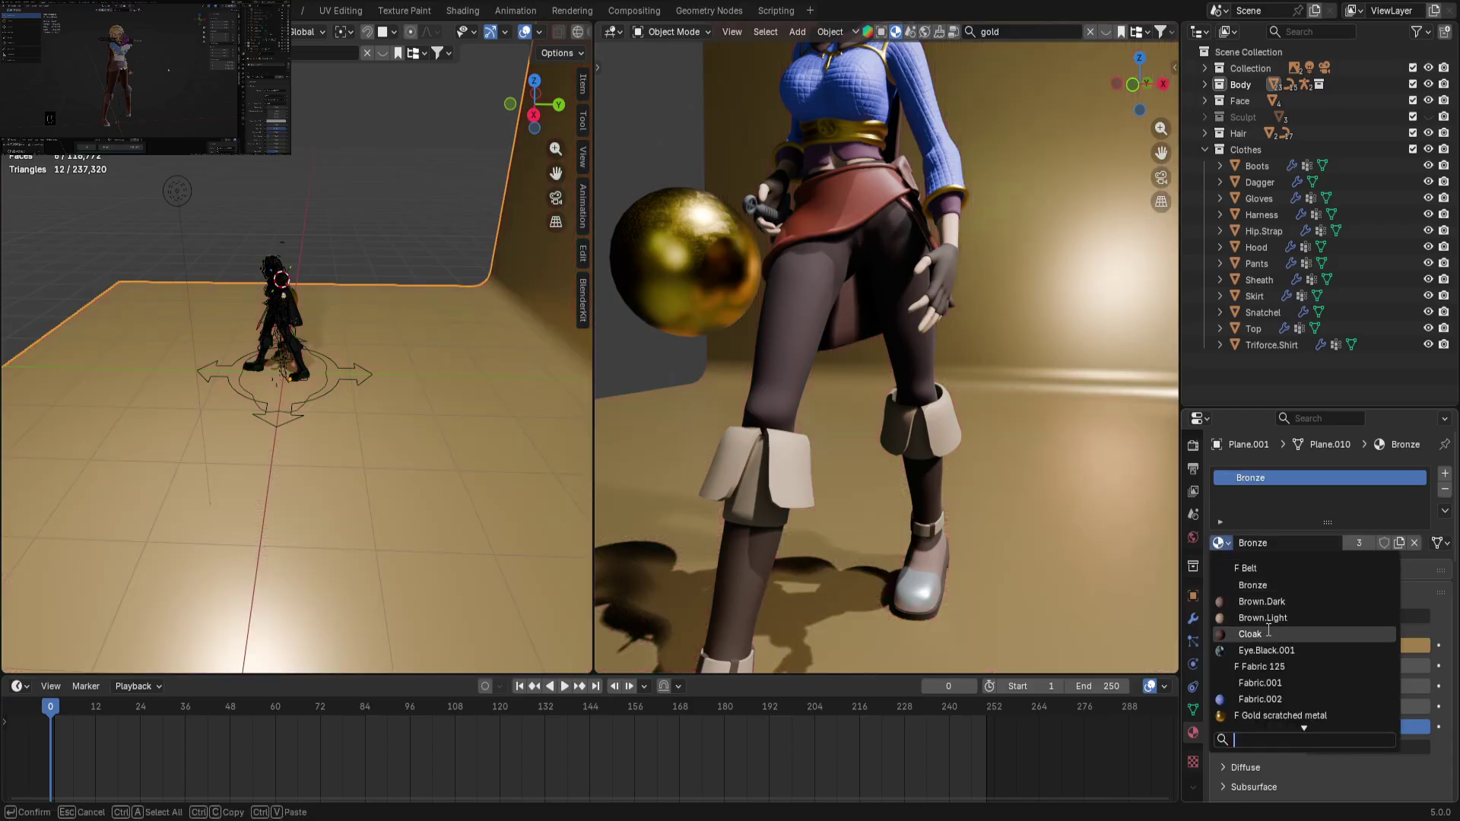
left_click(1267, 628)
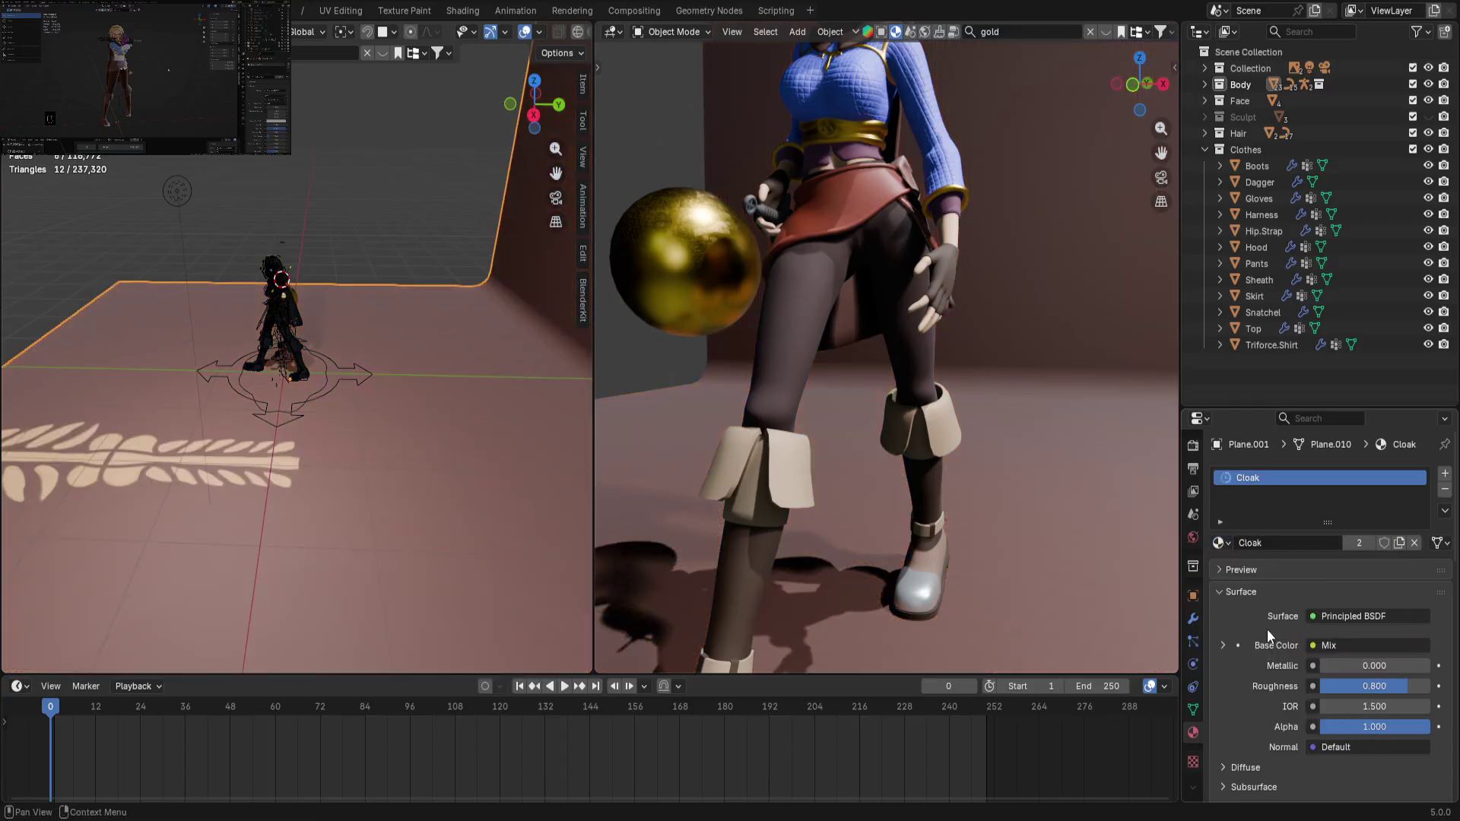
left_click(1220, 547)
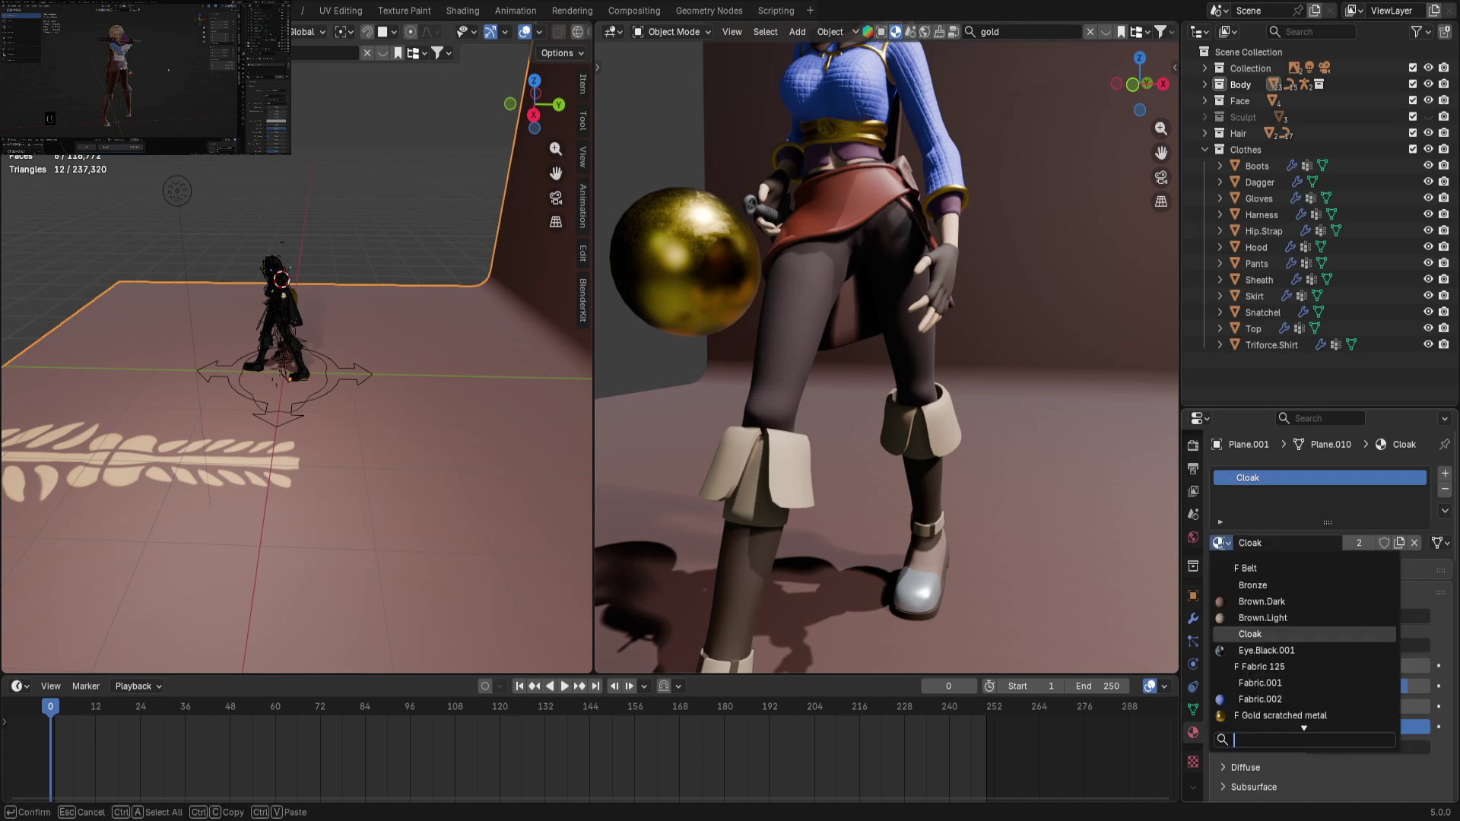
left_click(1265, 650)
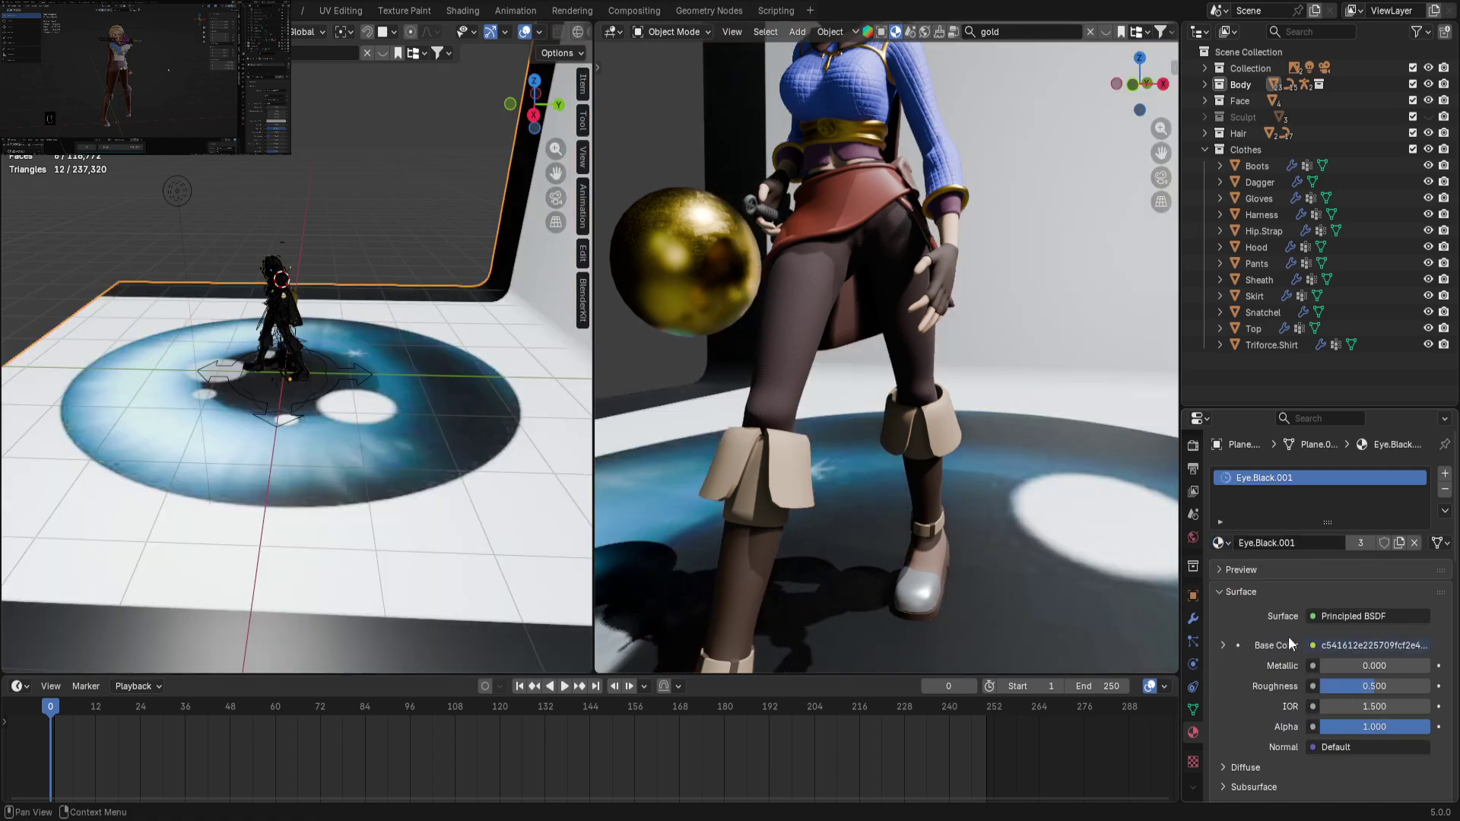
Try Fabric.001 on the backdrop once more, and assign the Grip.001 material instead
left_click(1220, 544)
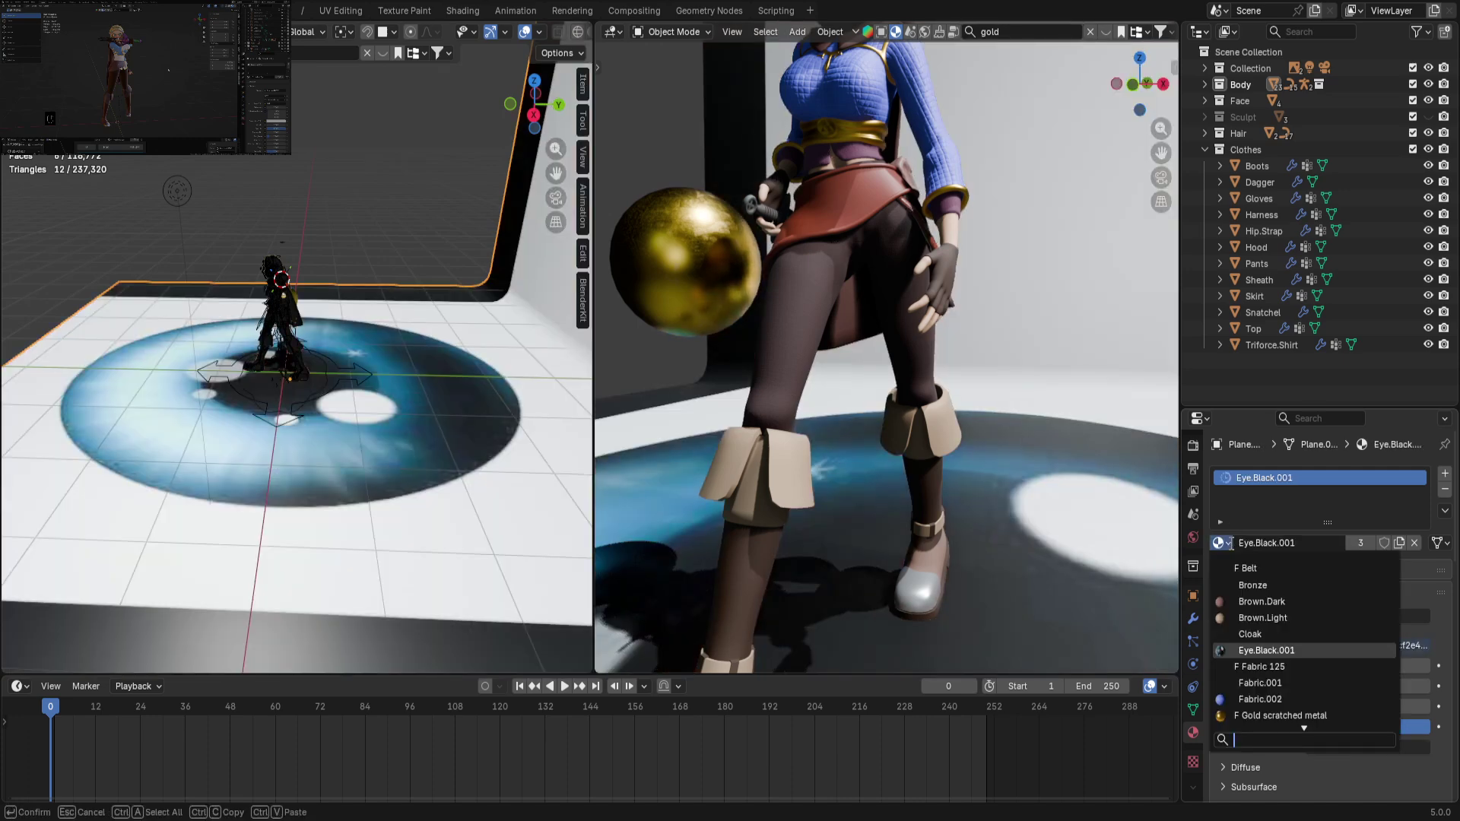
left_click(1285, 682)
left_click(1219, 543)
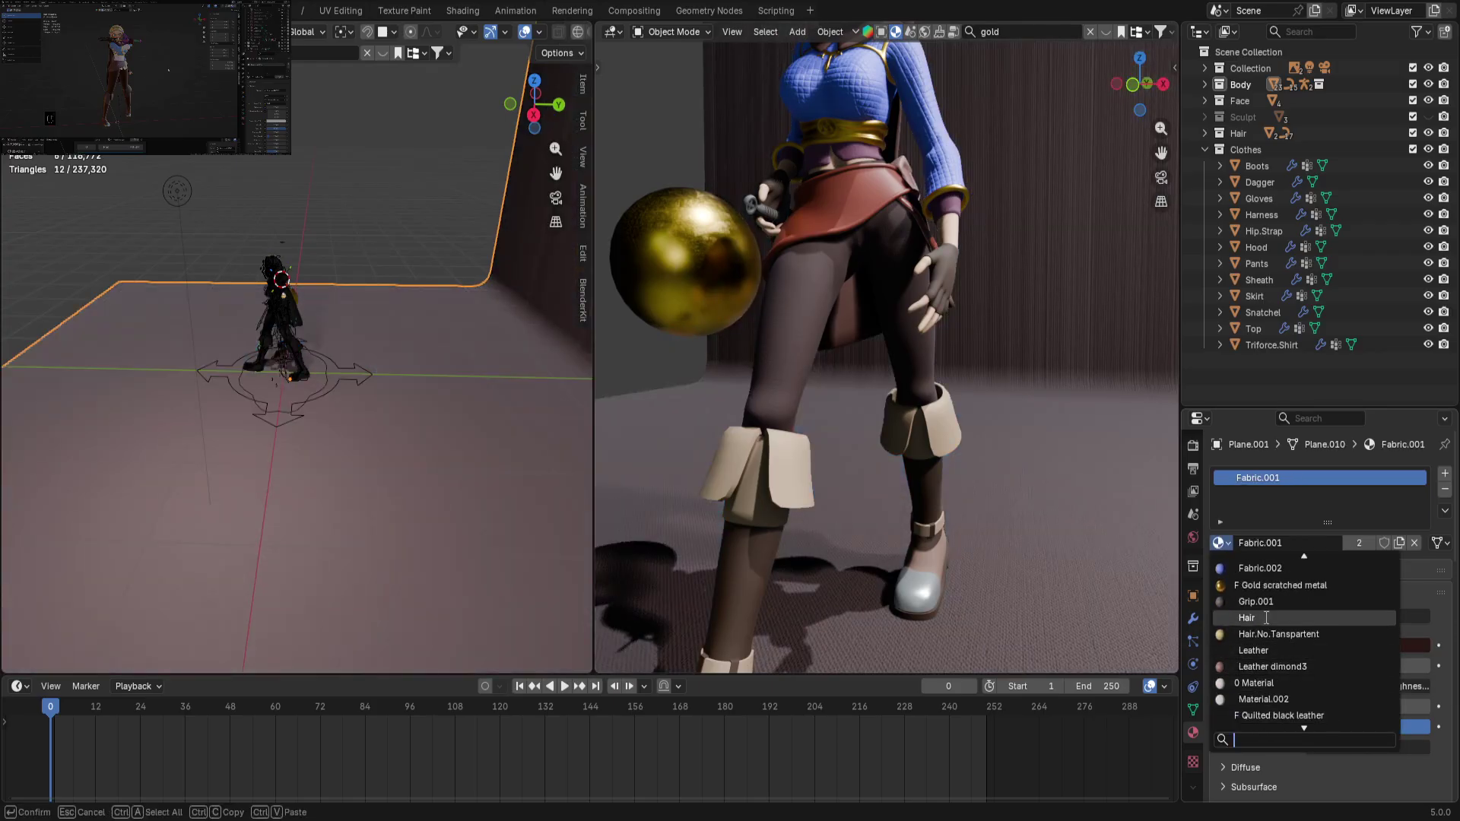
left_click(1265, 608)
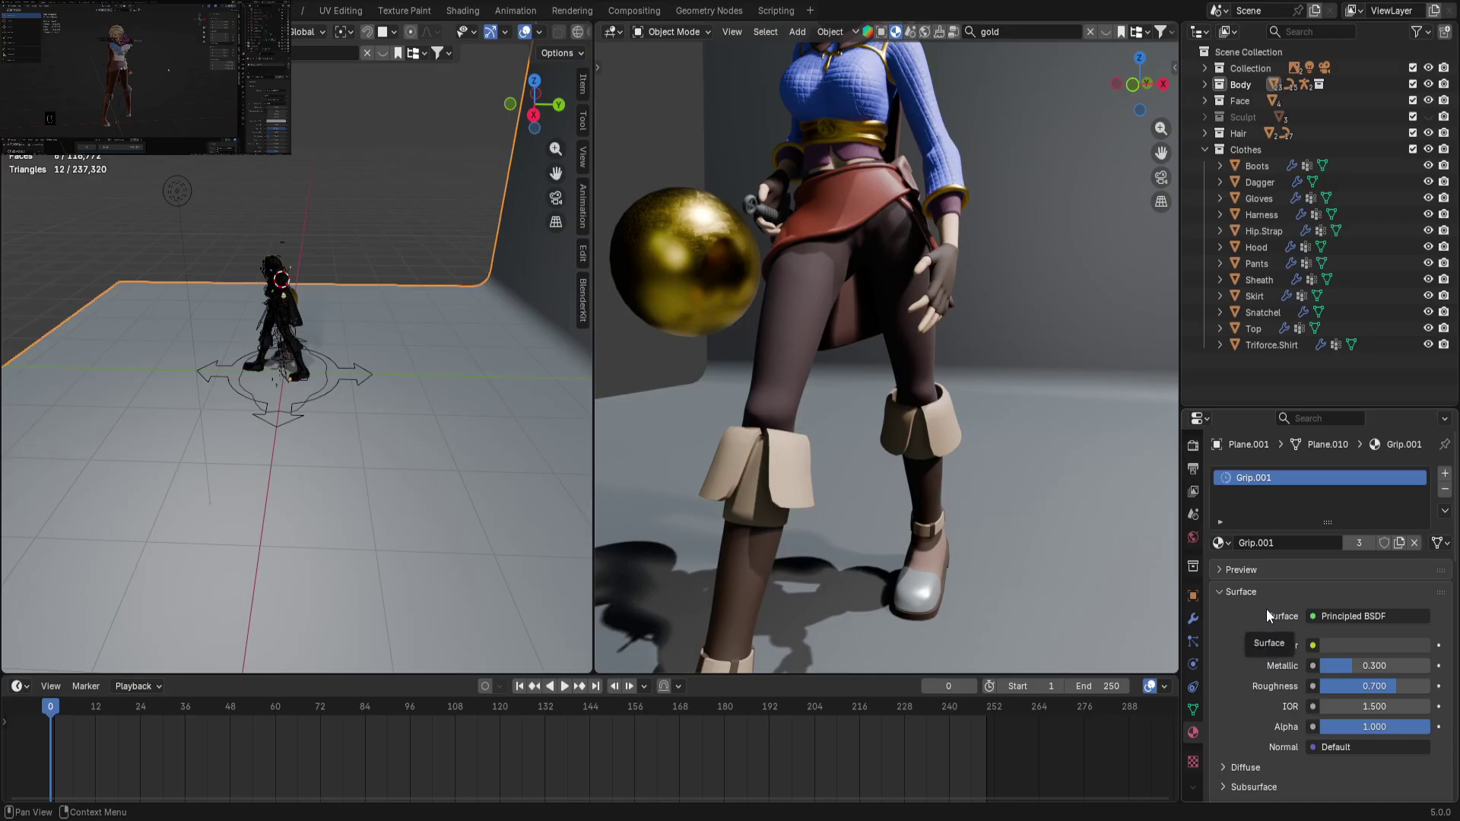
Try the Leather dimond3 material on the backdrop, and assign the existing material named Material instead
left_click(1219, 542)
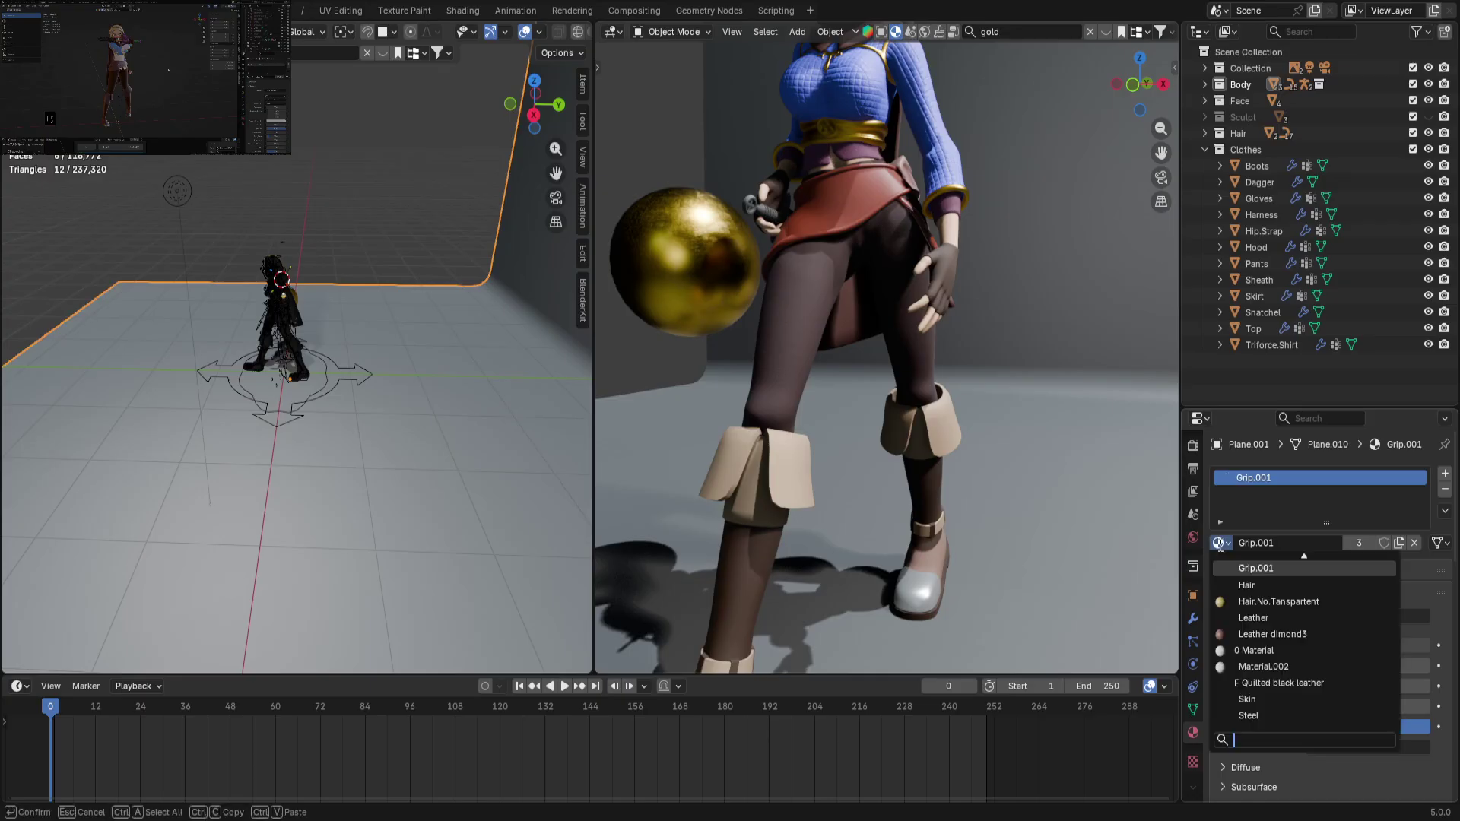
left_click(1275, 634)
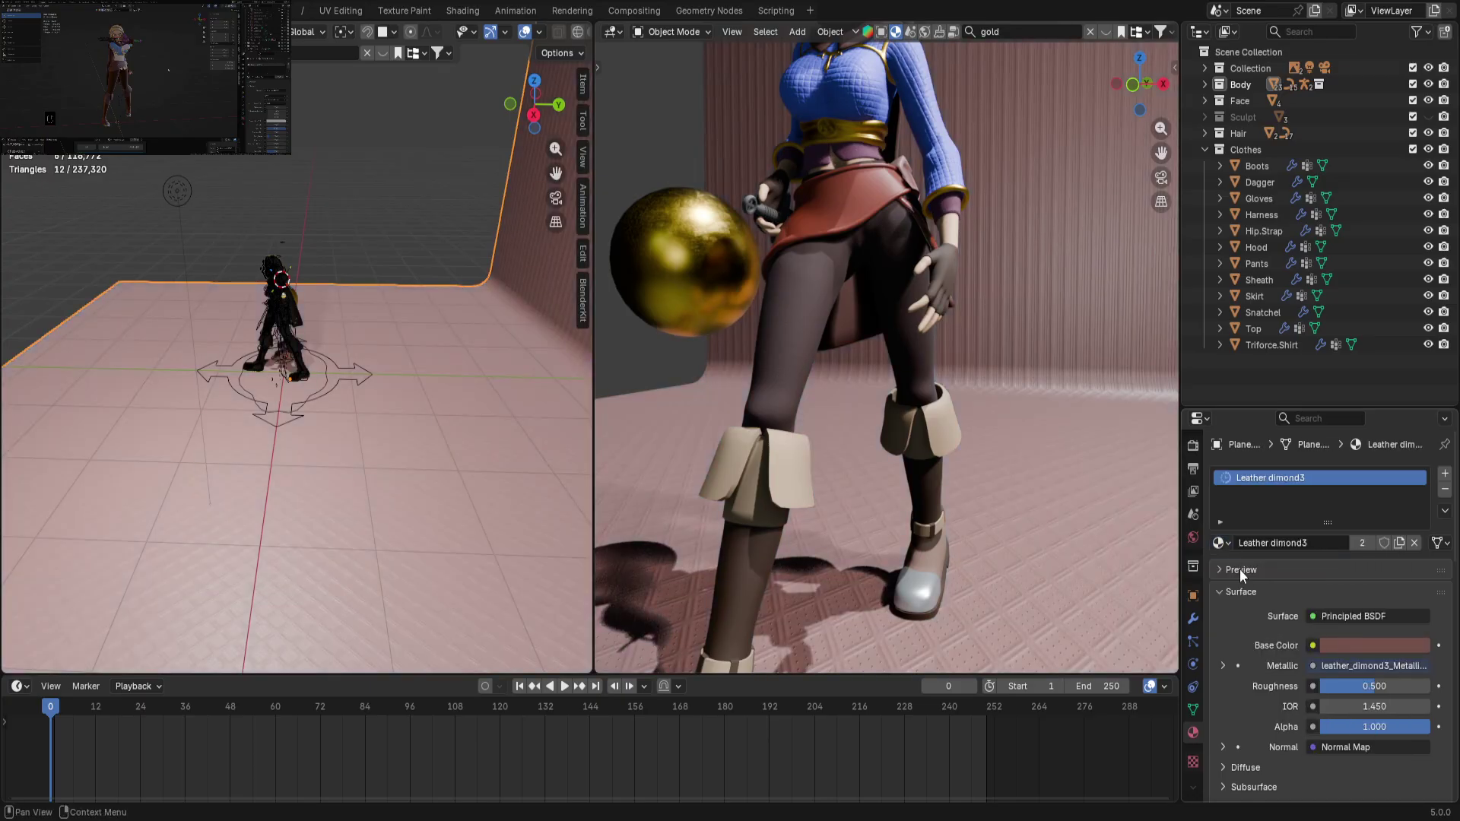
left_click(1224, 543)
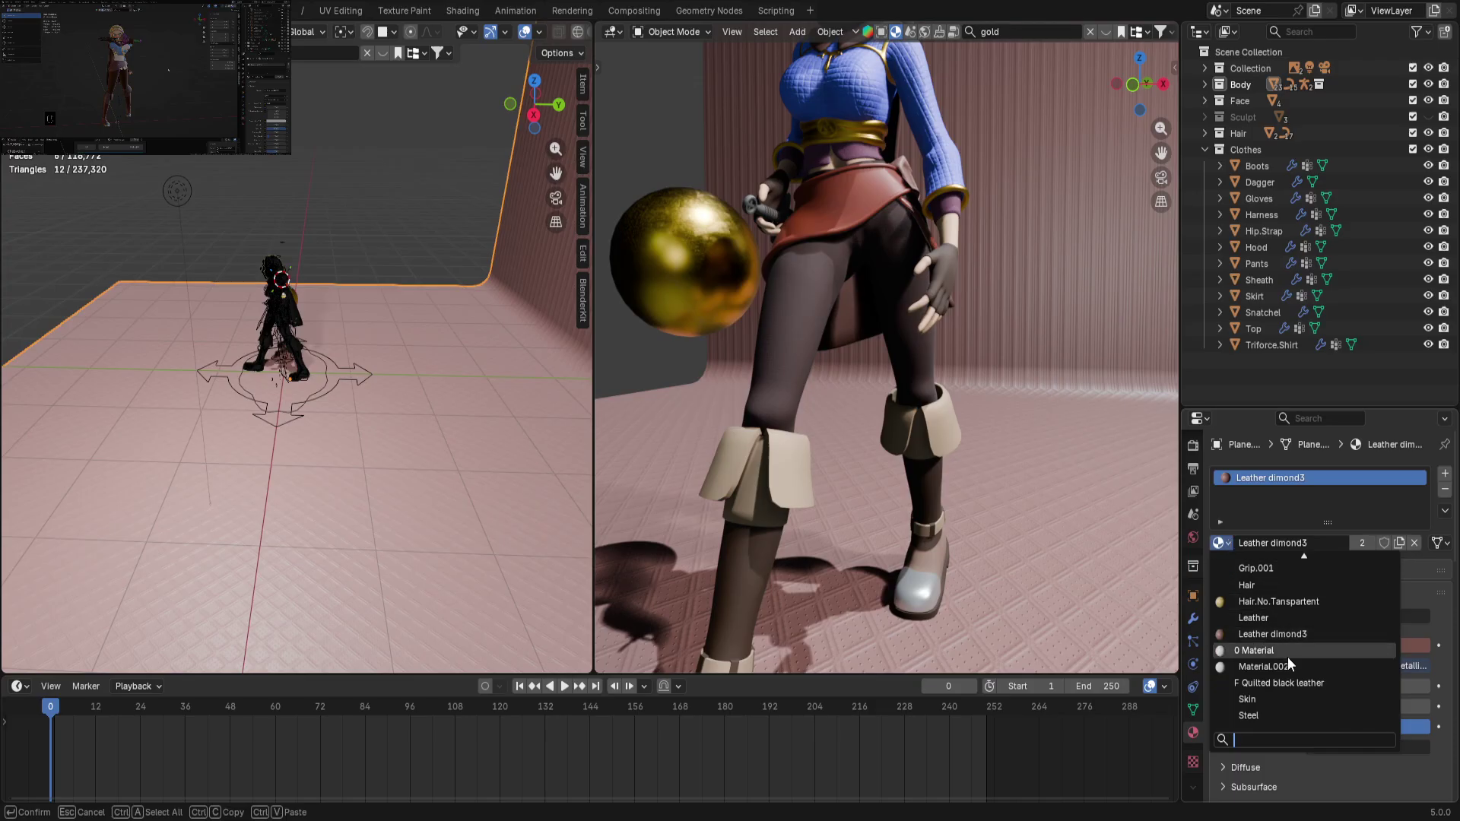
left_click(1262, 651)
Set the base colour of the backdrop's material to a dark red
left_click(1361, 646)
left_click_drag(1345, 444, 1351, 482)
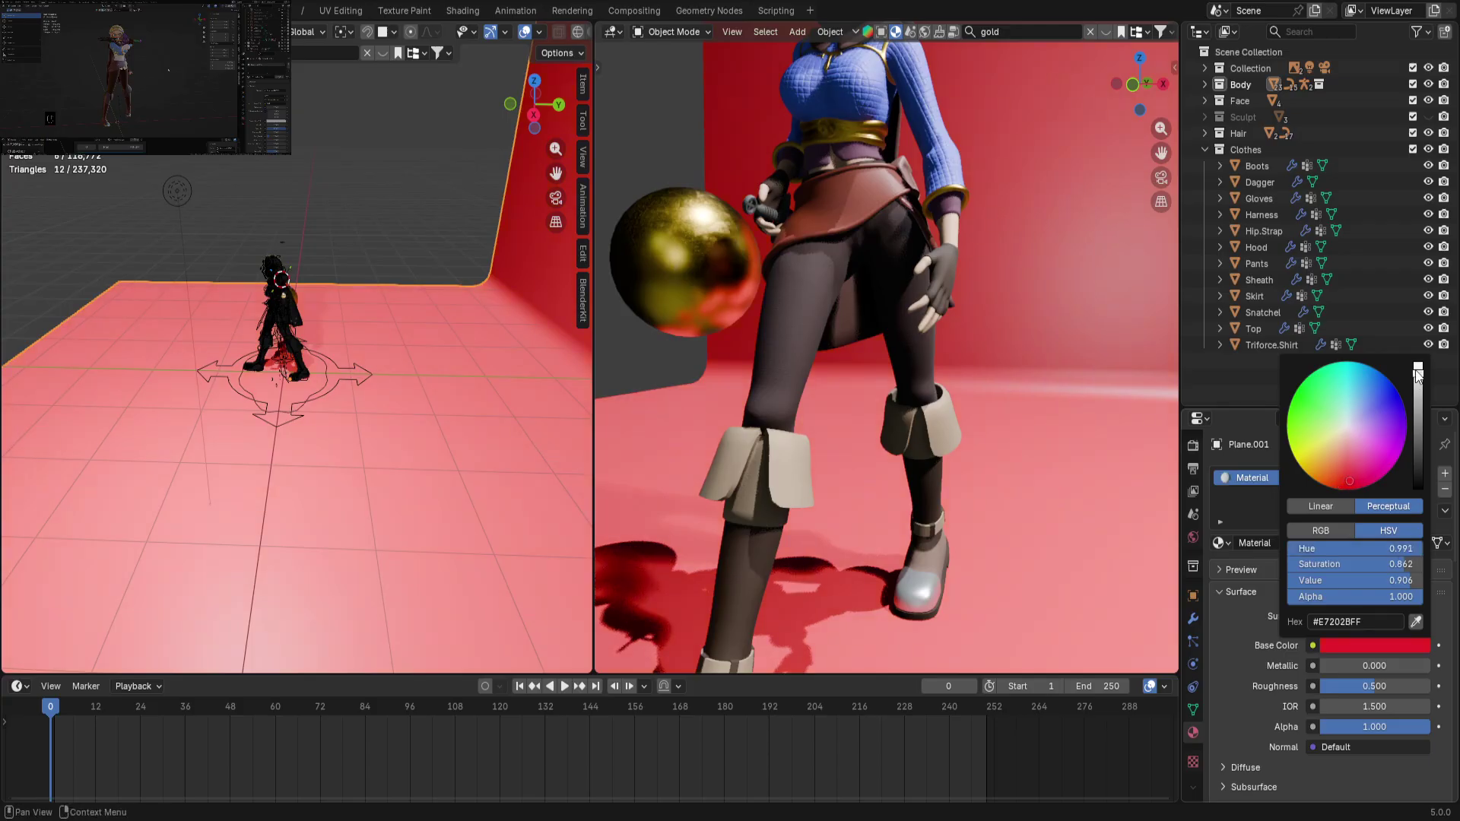
left_click_drag(1418, 370, 1418, 455)
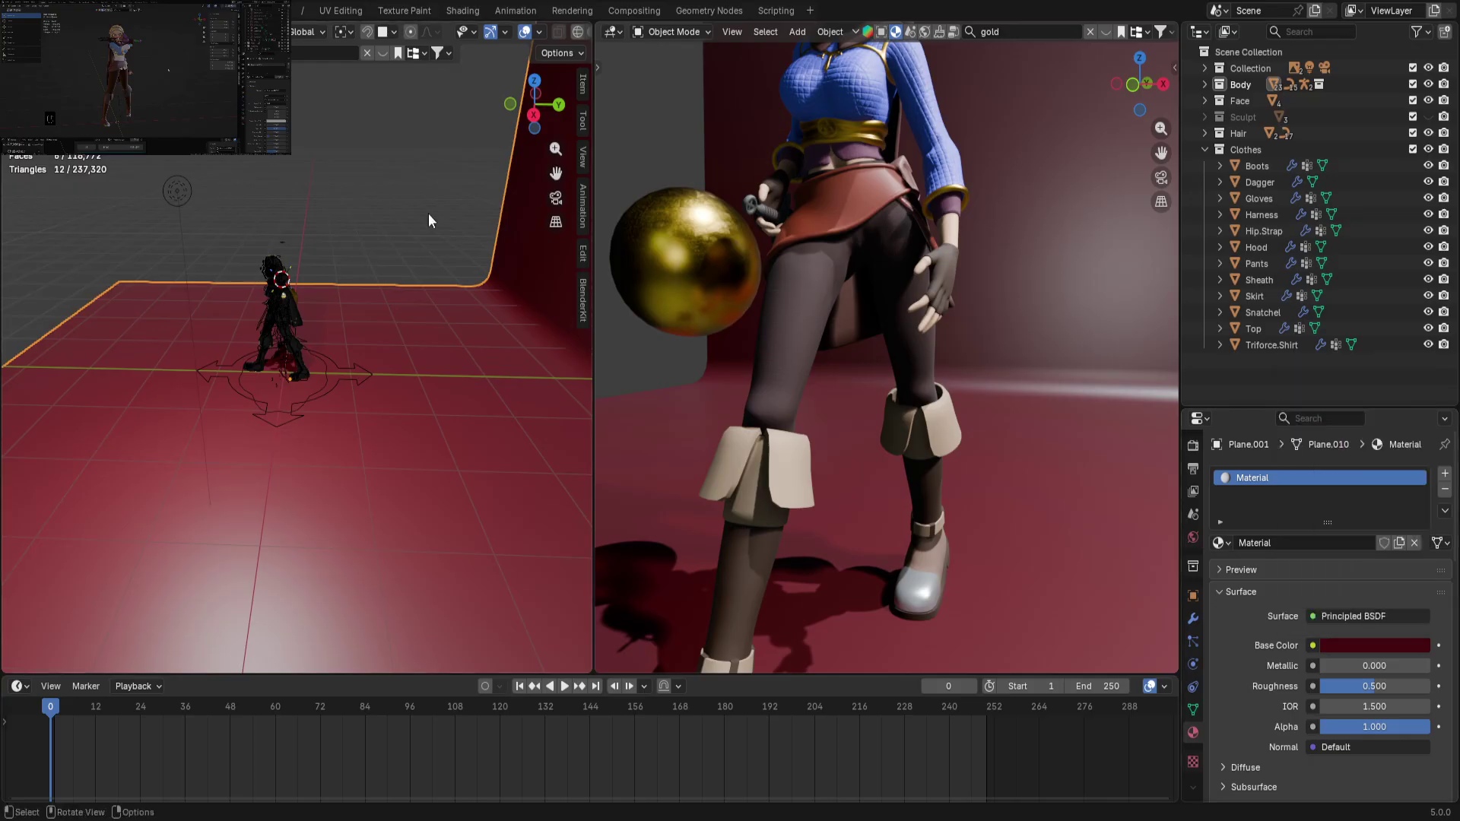
Add a second camera at the 3D cursor, facing along the front view
key("KP_1")
scroll(427, 213, "up", 10)
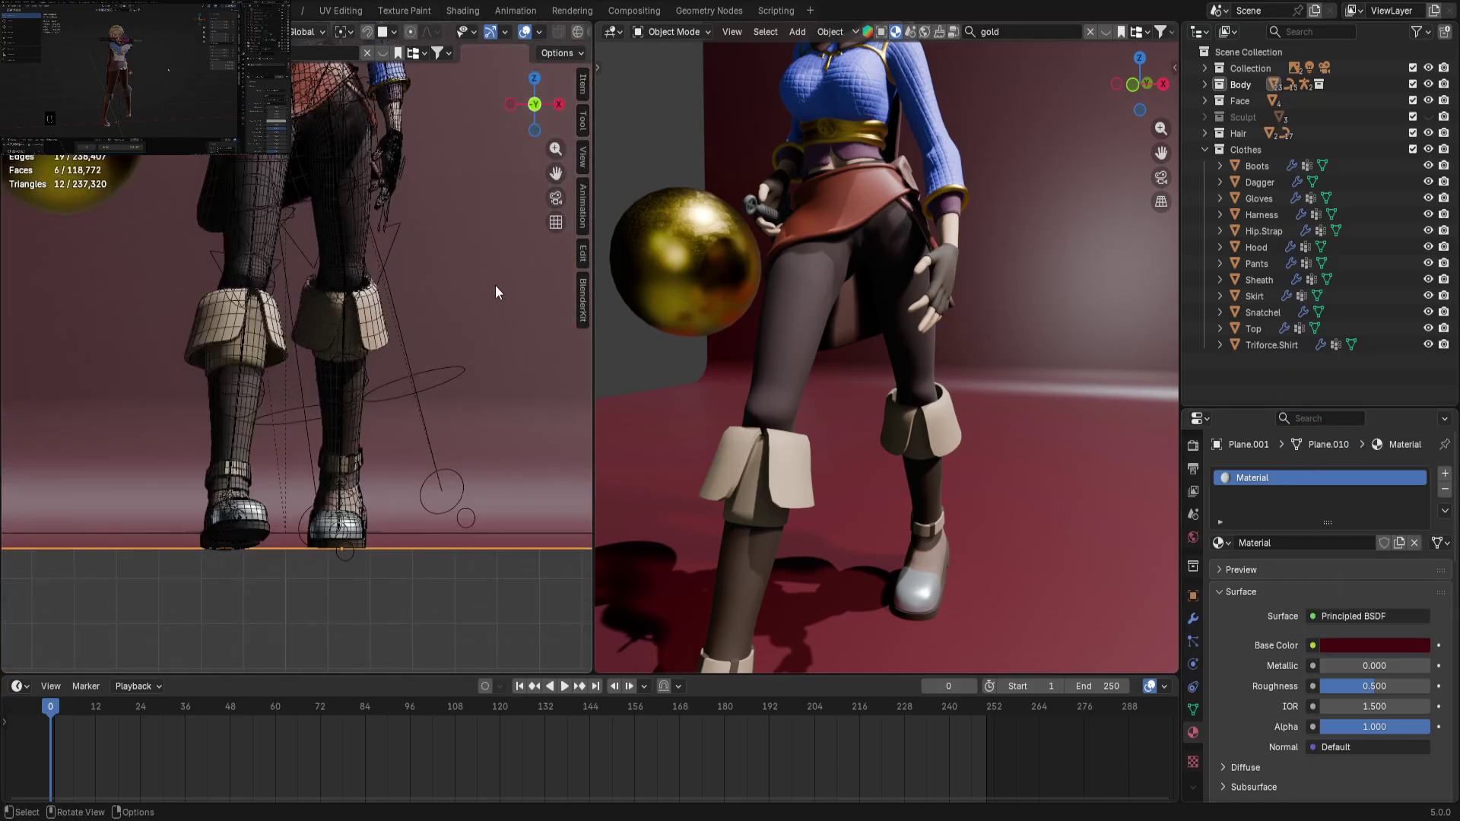
key("ctrl+a")
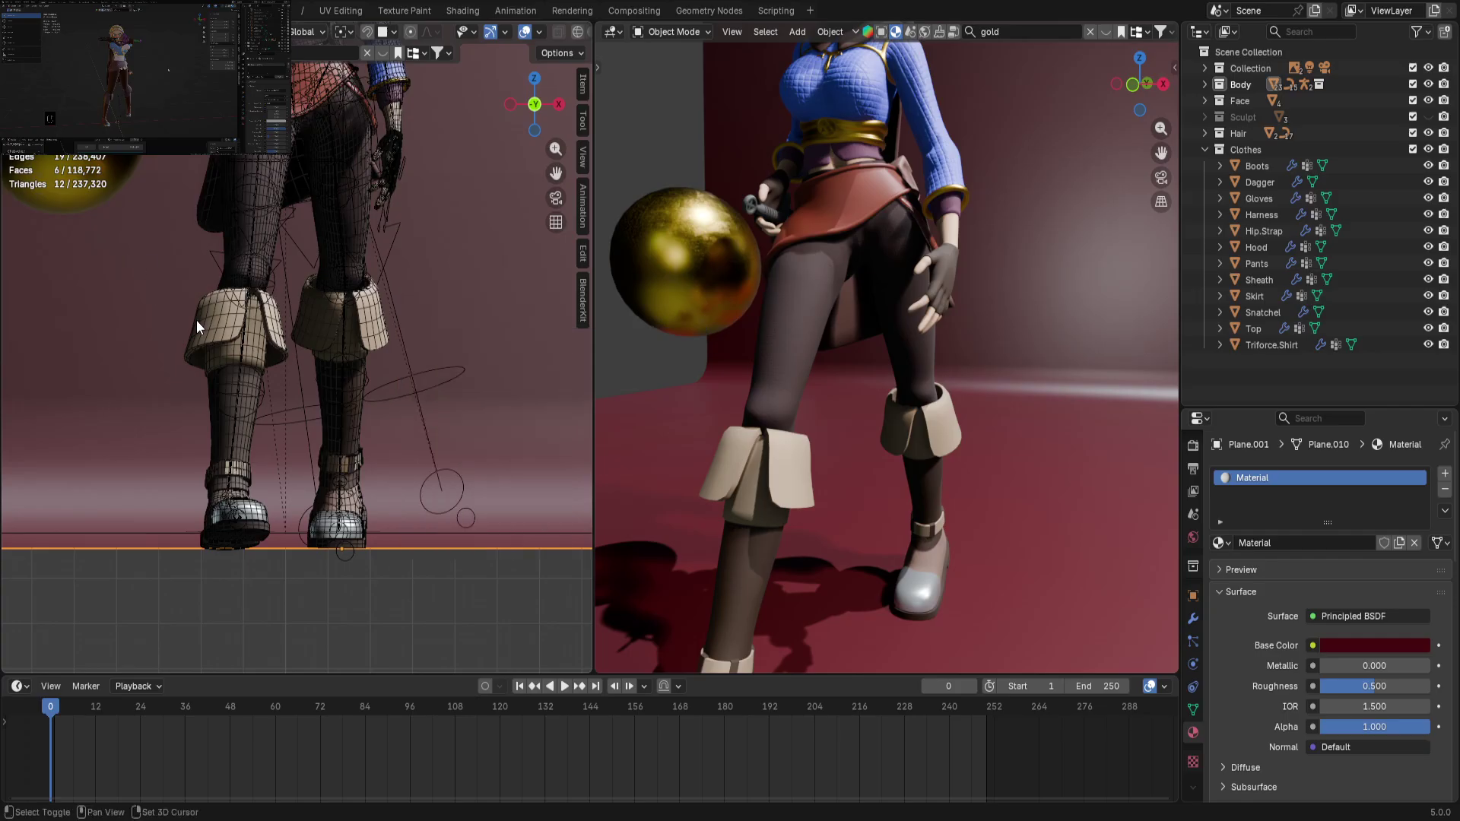
key("shift+a")
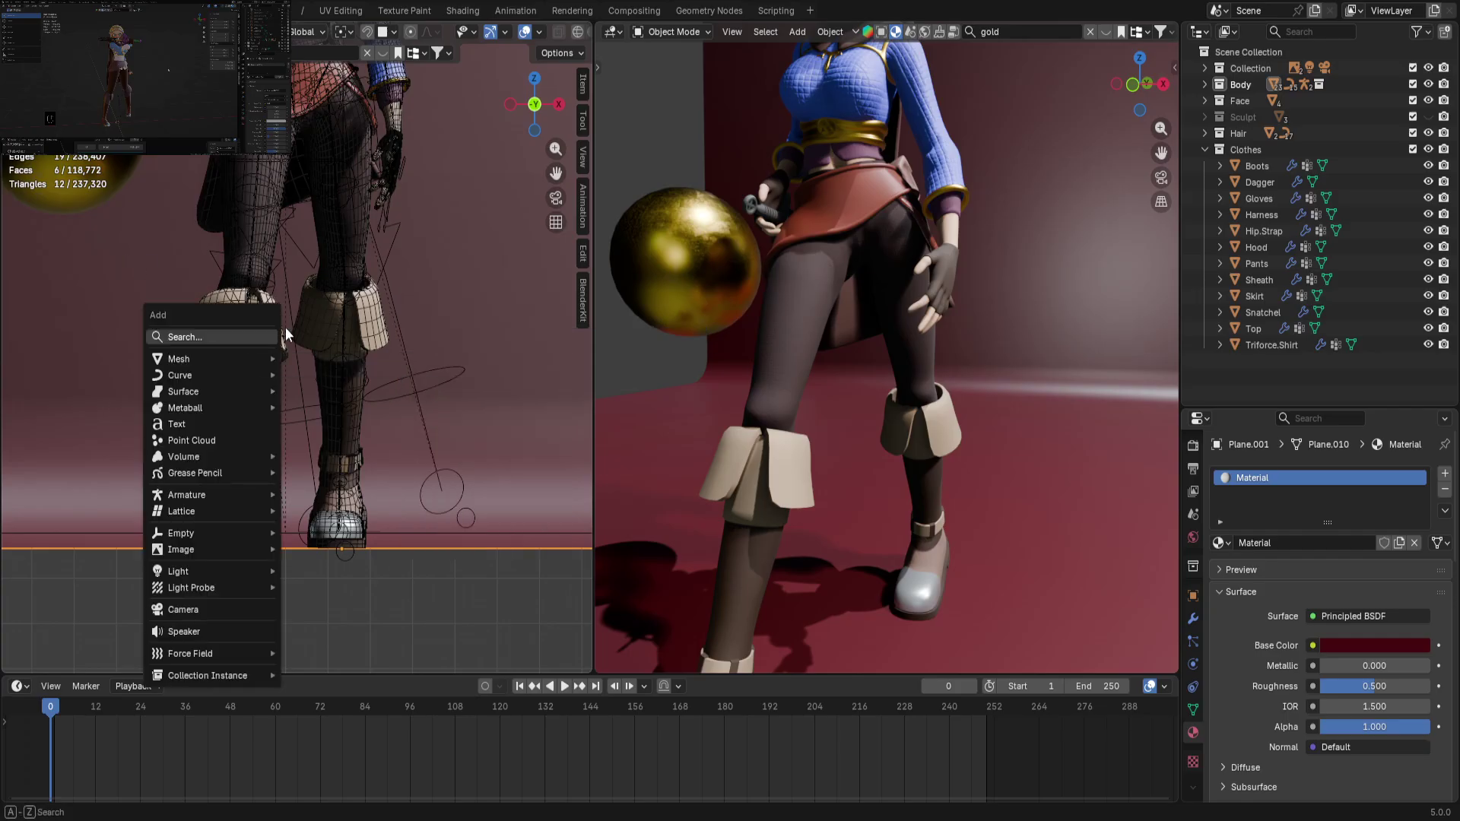
left_click(205, 608)
scroll(317, 473, "down", 6)
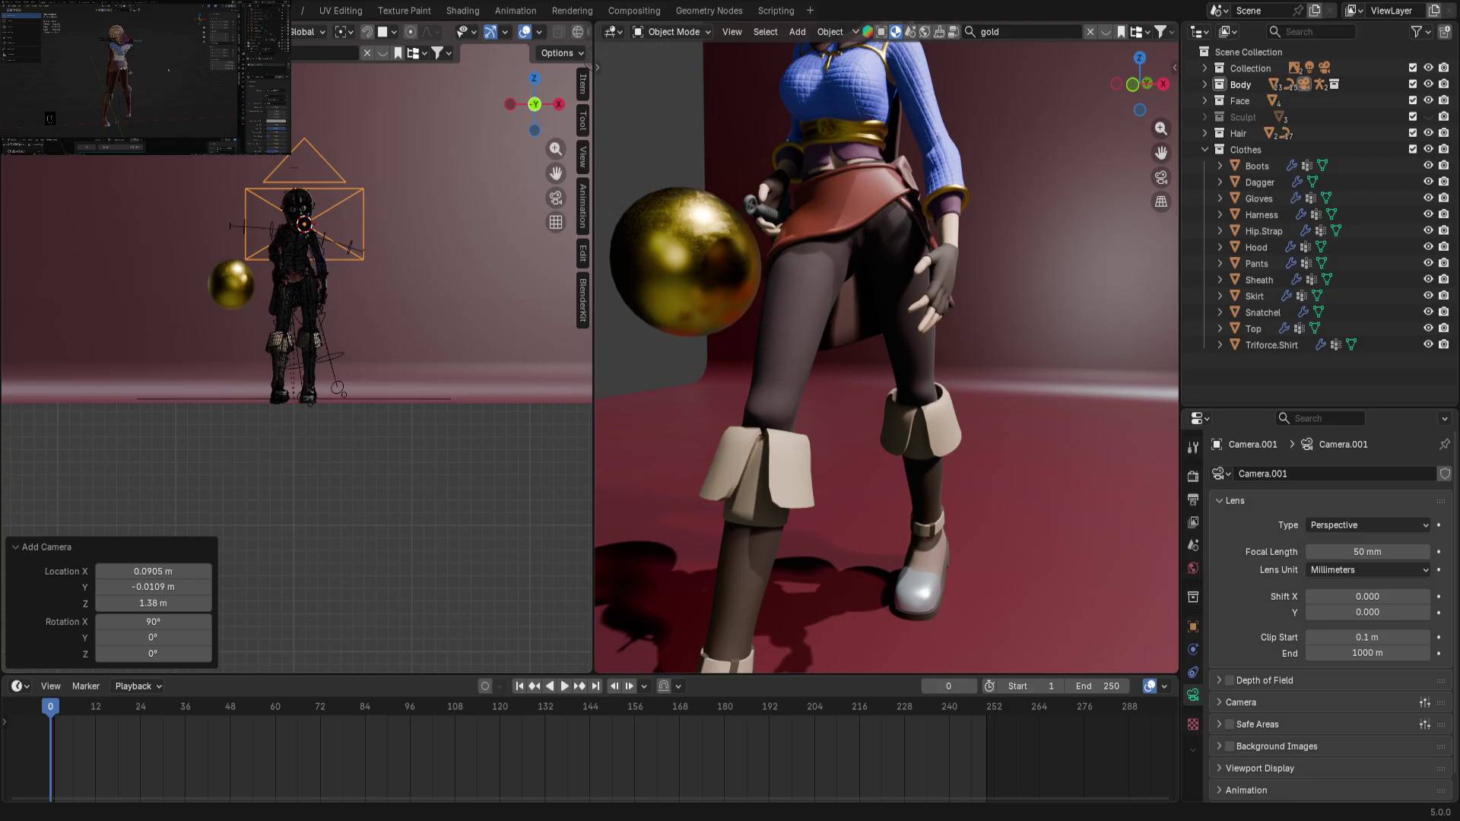
scroll(297, 357, "up", 3)
scroll(297, 357, "down", 2)
scroll(886, 357, "down", 1)
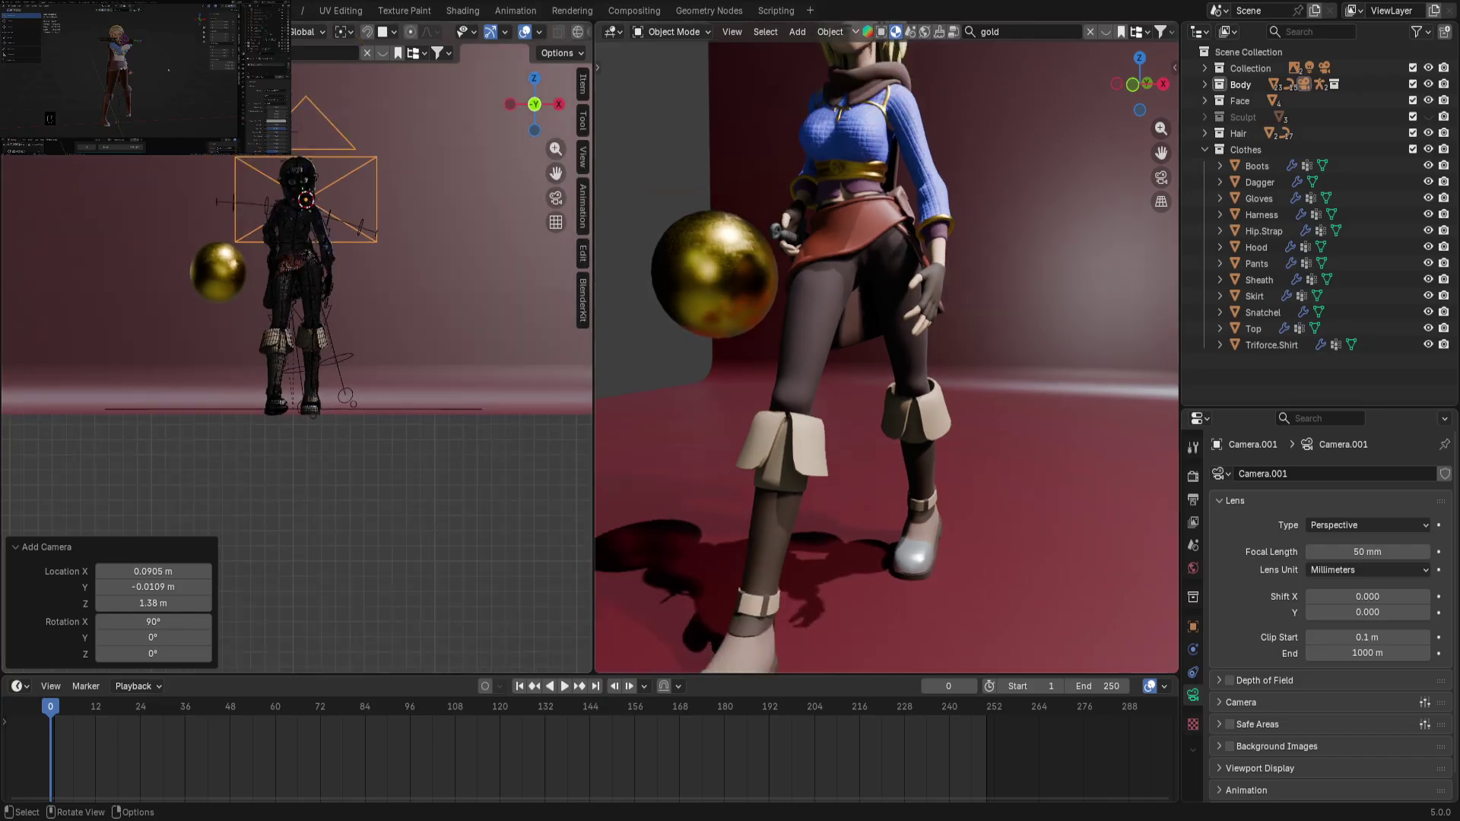
Align the scene's active camera to the current front view of the full character
right_click(912, 316)
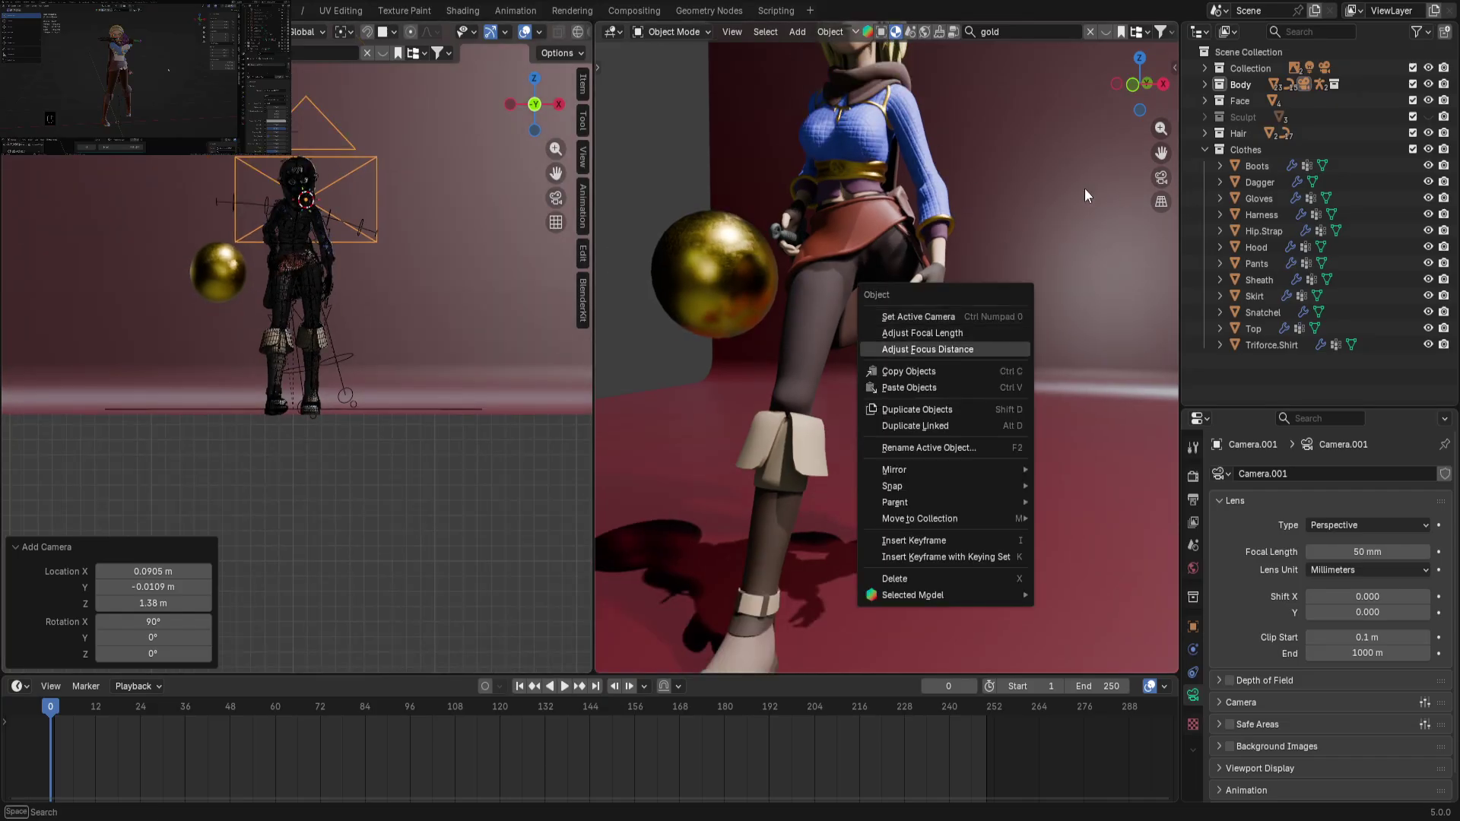
scroll(1049, 187, "down", 3)
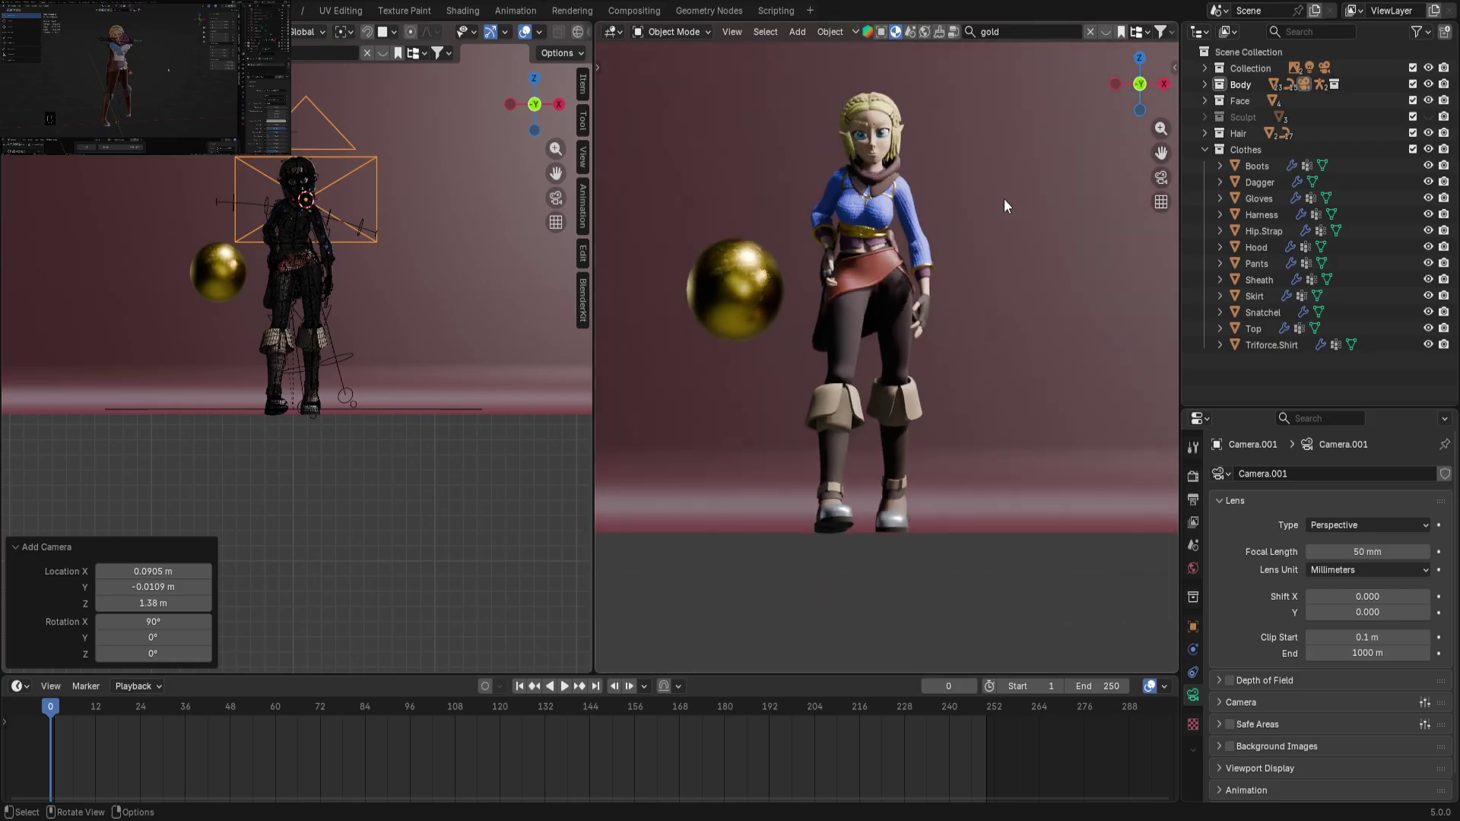
key("ctrl")
key("alt")
key("ctrl+alt+KP_0")
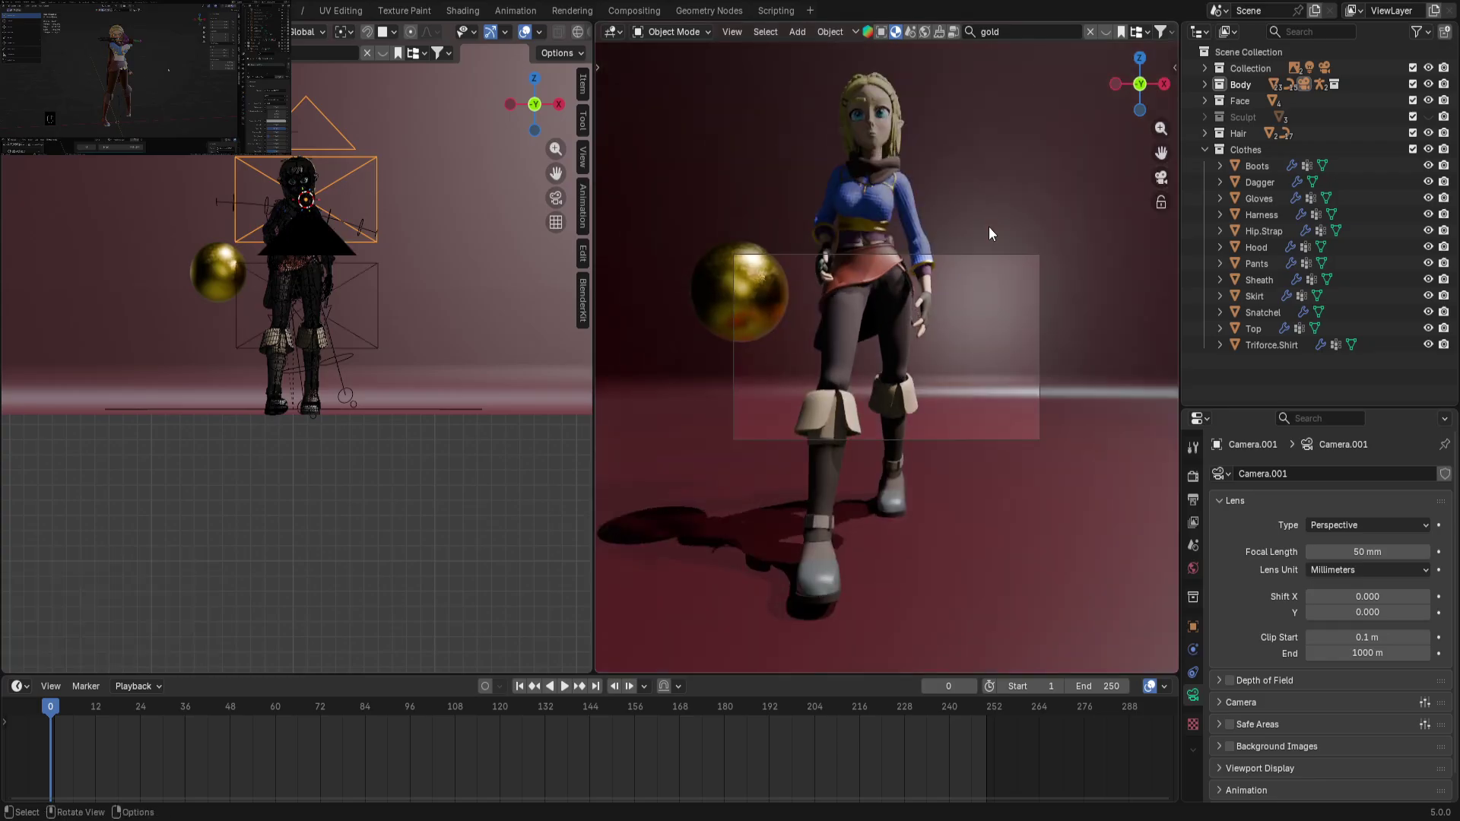
scroll(985, 226, "down", 4)
scroll(978, 226, "up", 2)
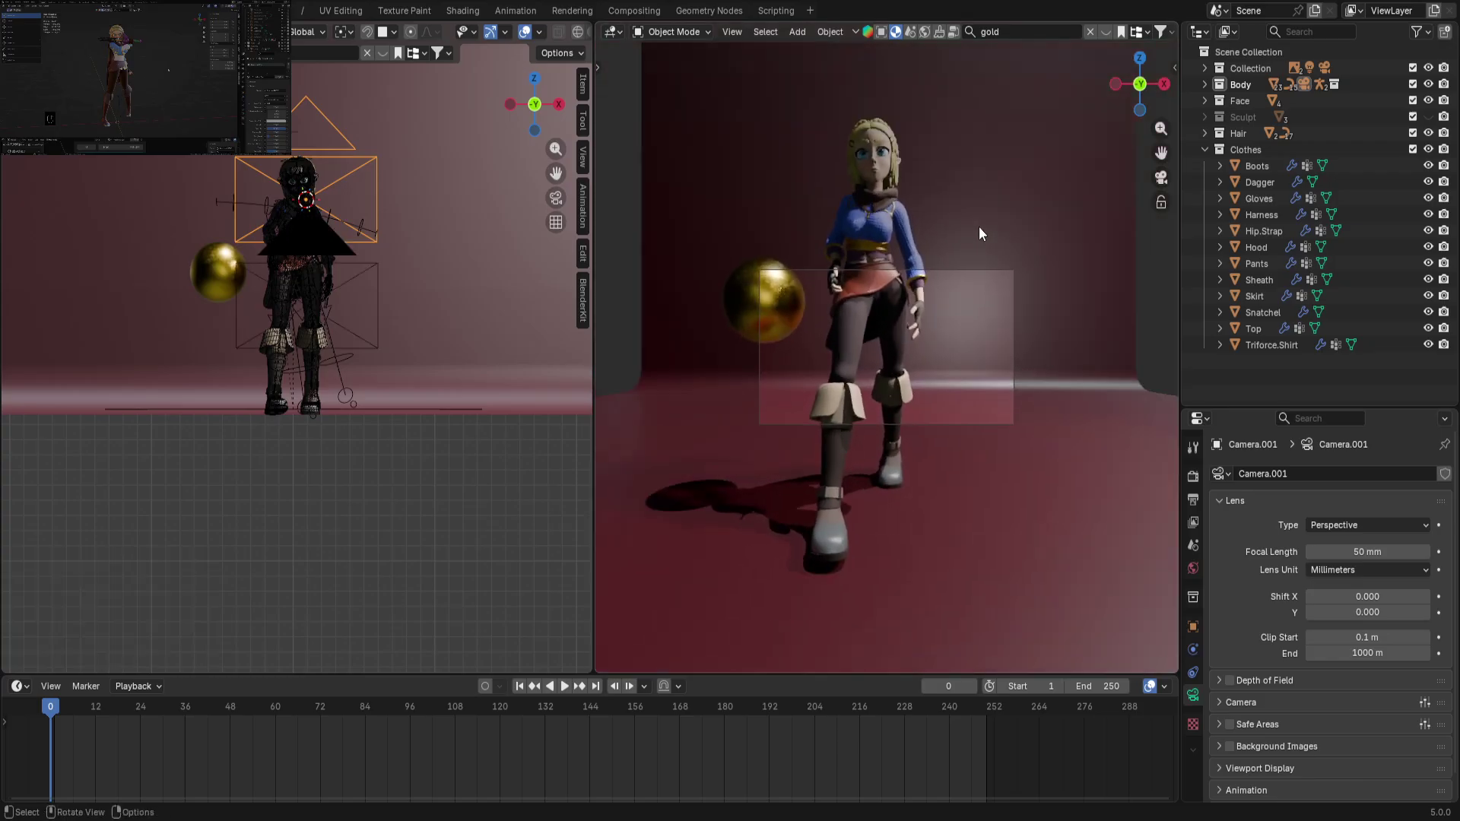
scroll(978, 227, "down", 2)
Delete the scene's original camera standing in front of the character
middle_click_drag(365, 287, 485, 290)
scroll(485, 289, "down", 3)
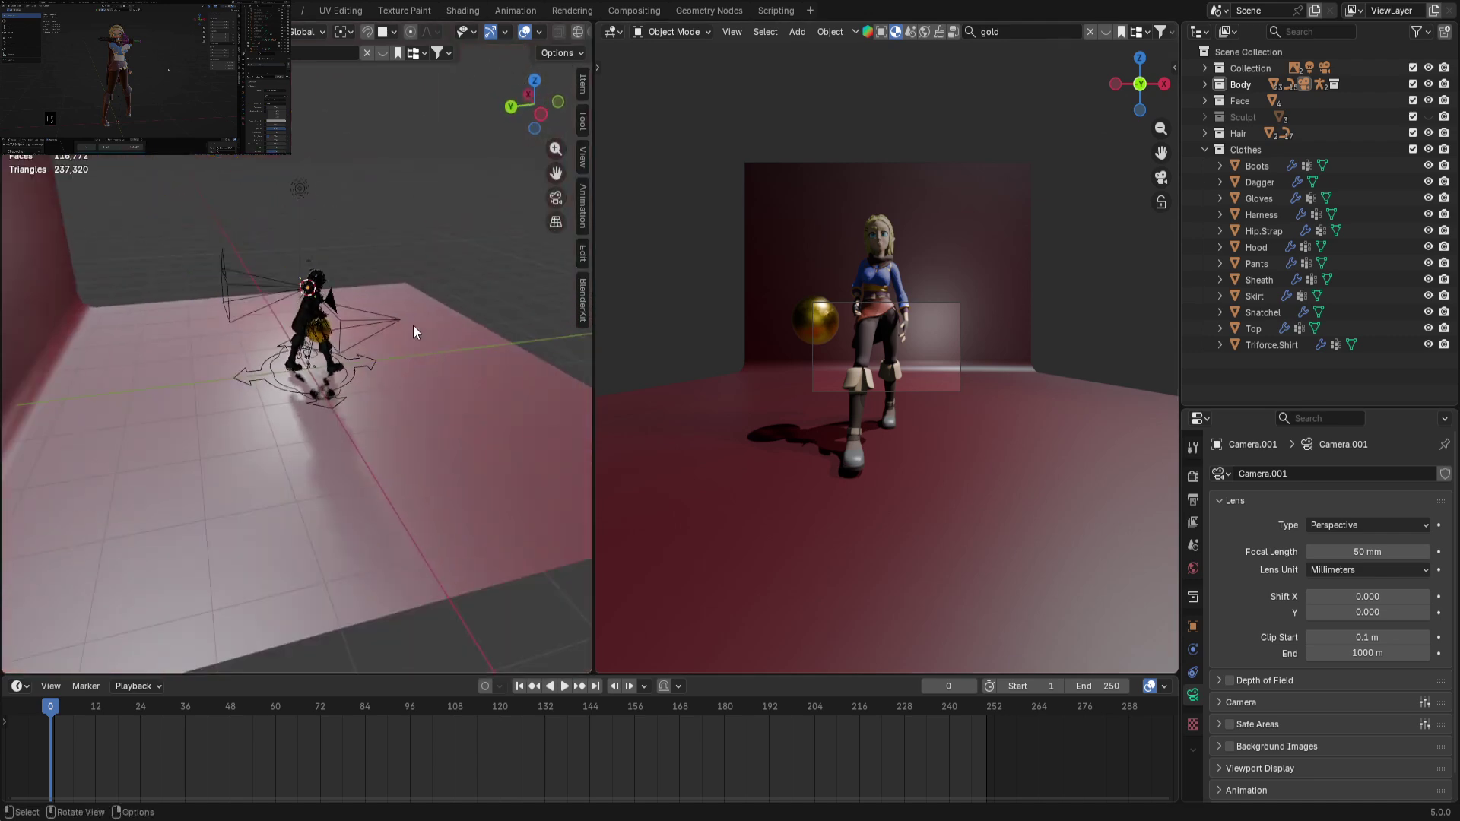
left_click(385, 314)
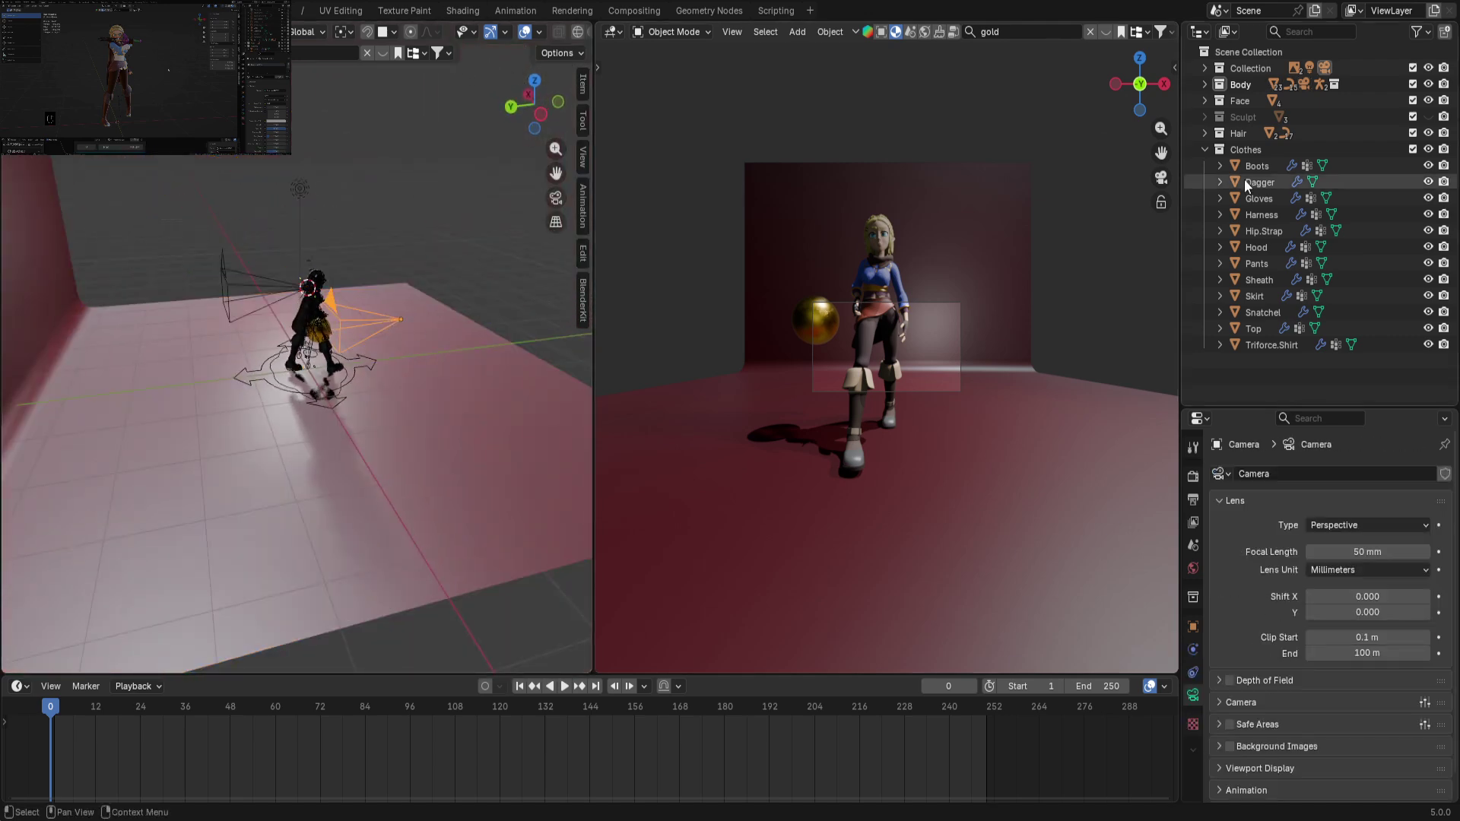
left_click(262, 294)
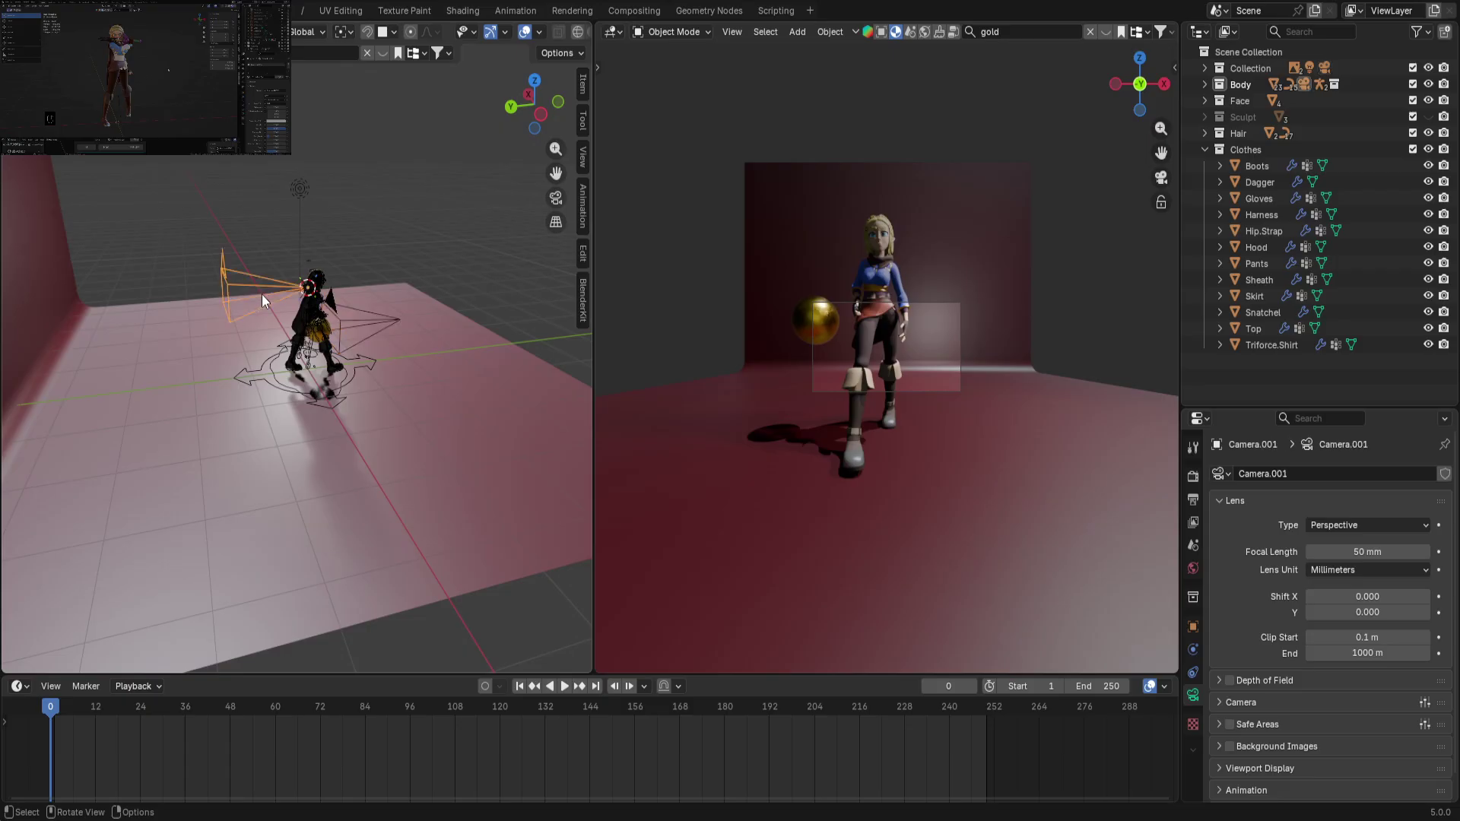
left_click(371, 318)
key("Delete")
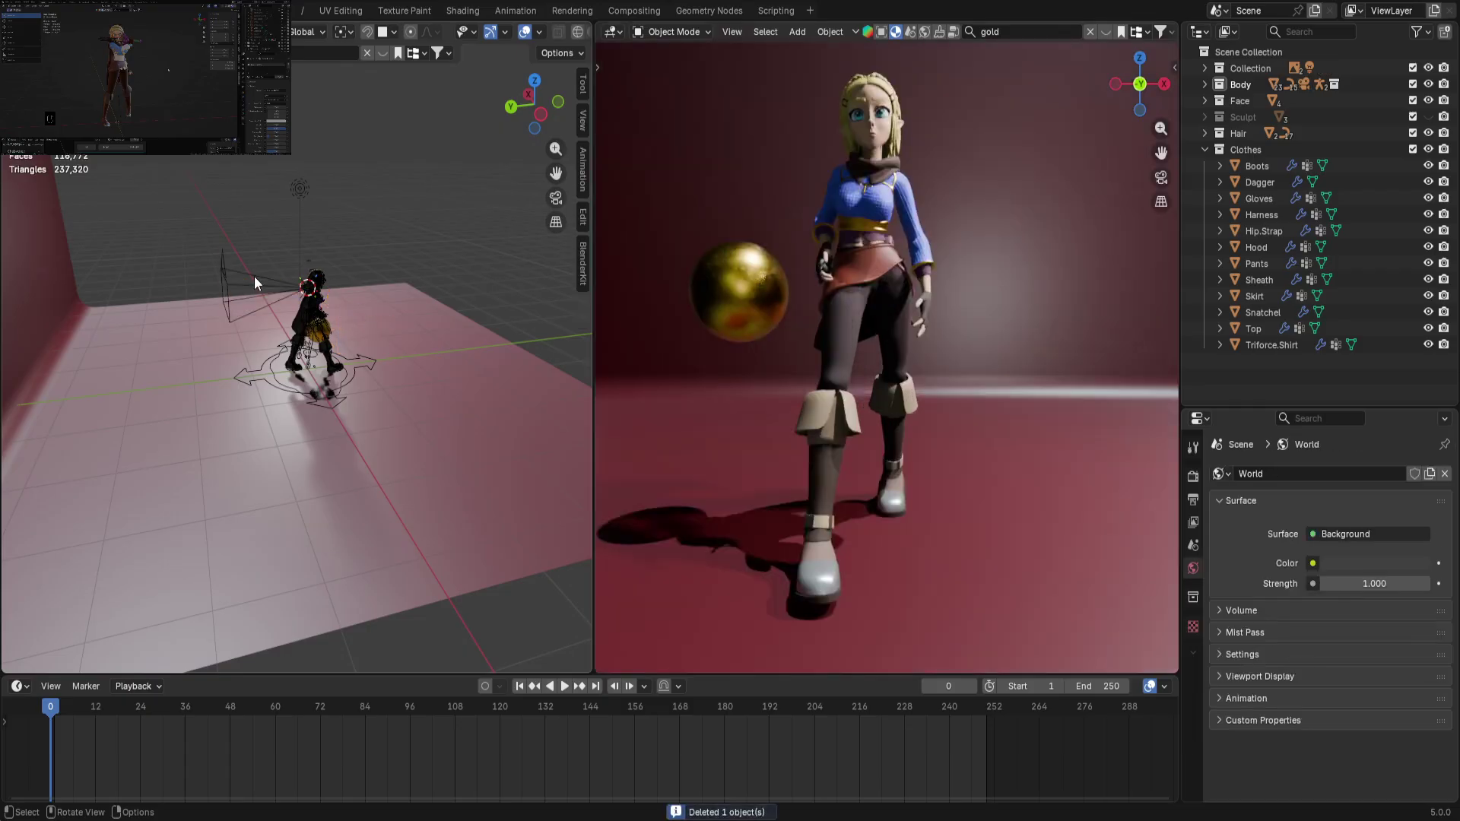
Delete the remaining camera placed at the character's upper body
left_click(254, 275)
left_click(981, 257)
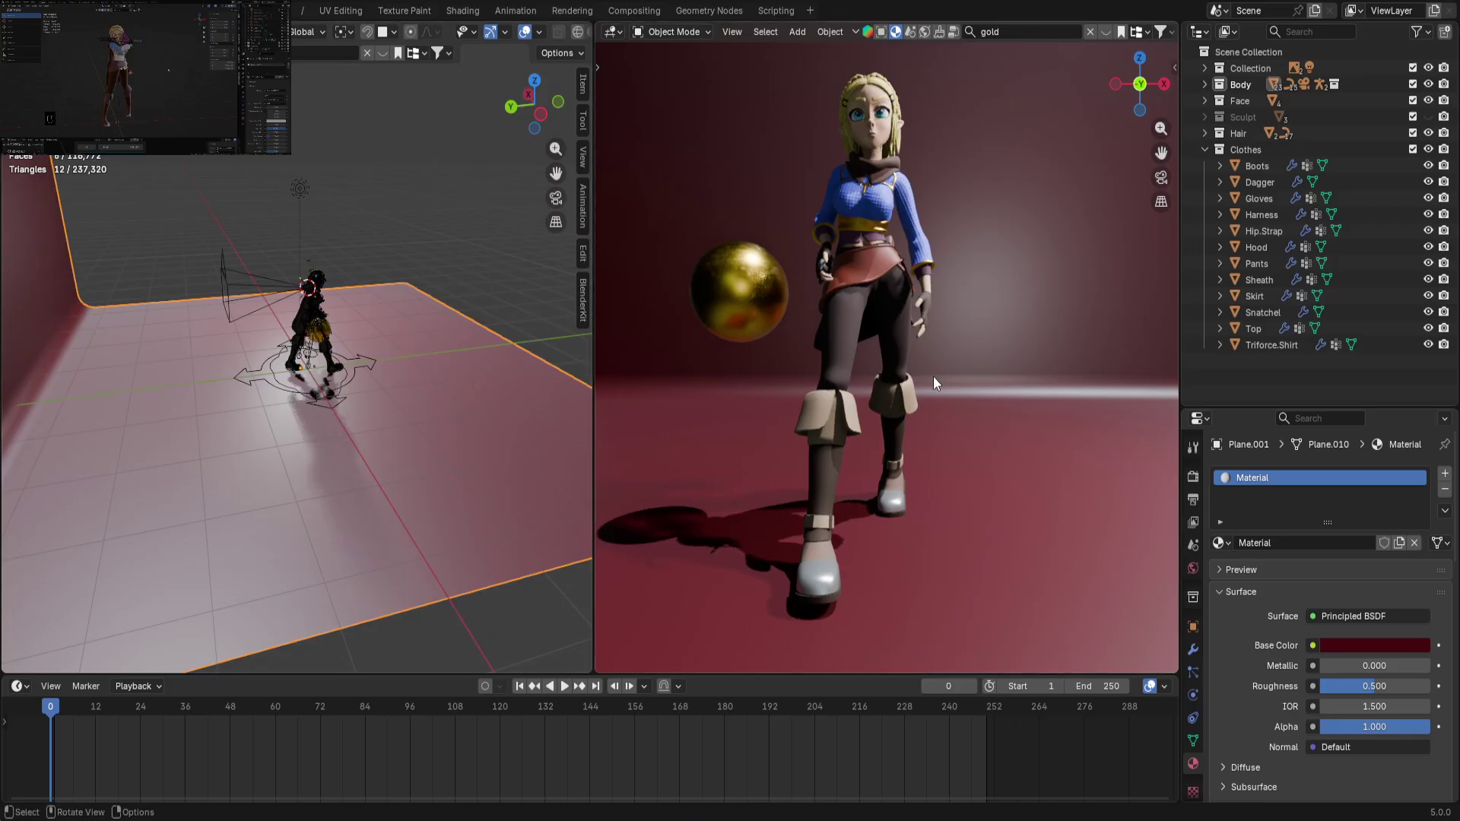
key("ctrl")
key("alt")
left_click(268, 290)
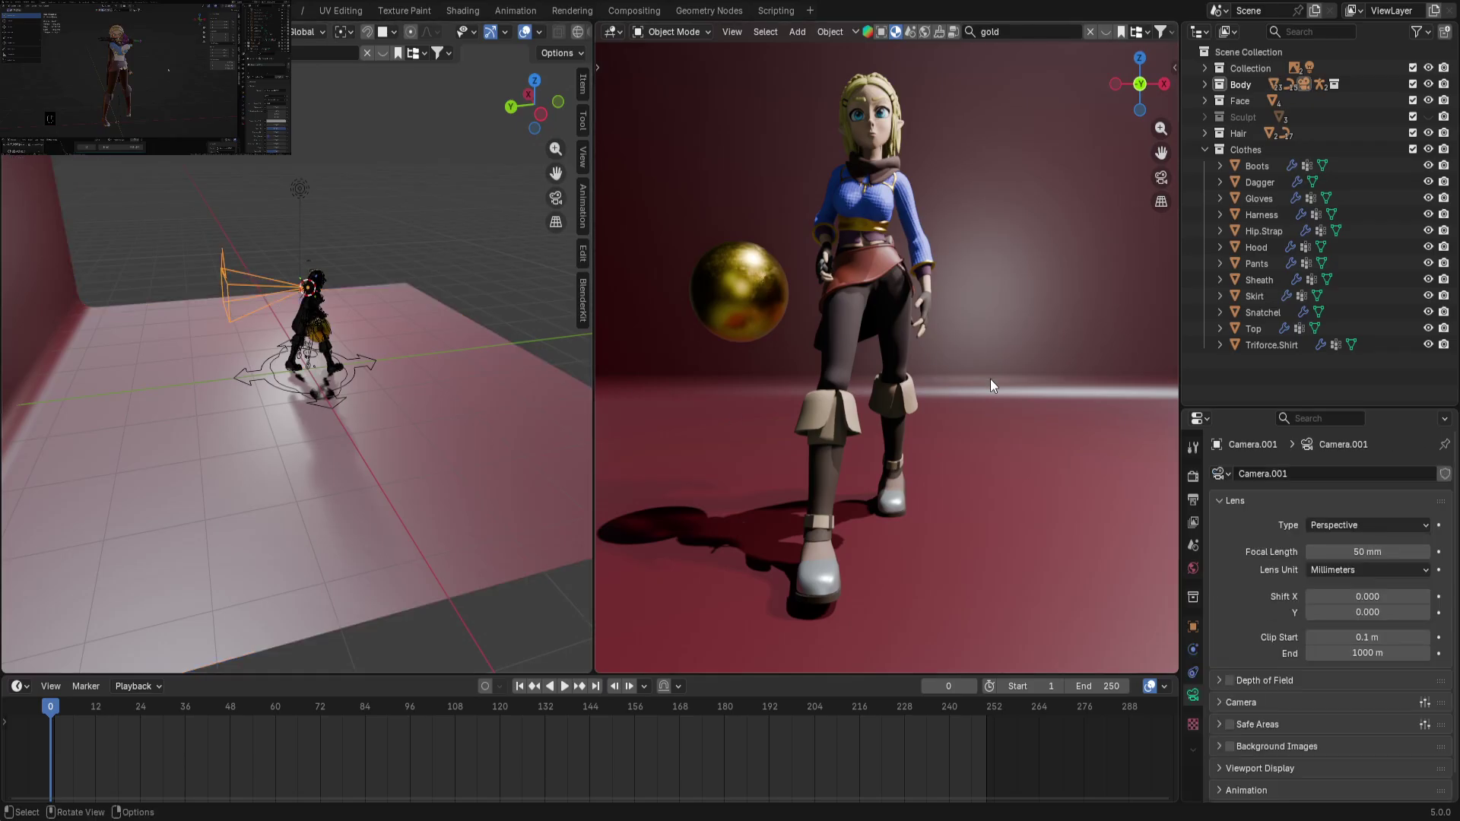
key("alt")
key("Delete")
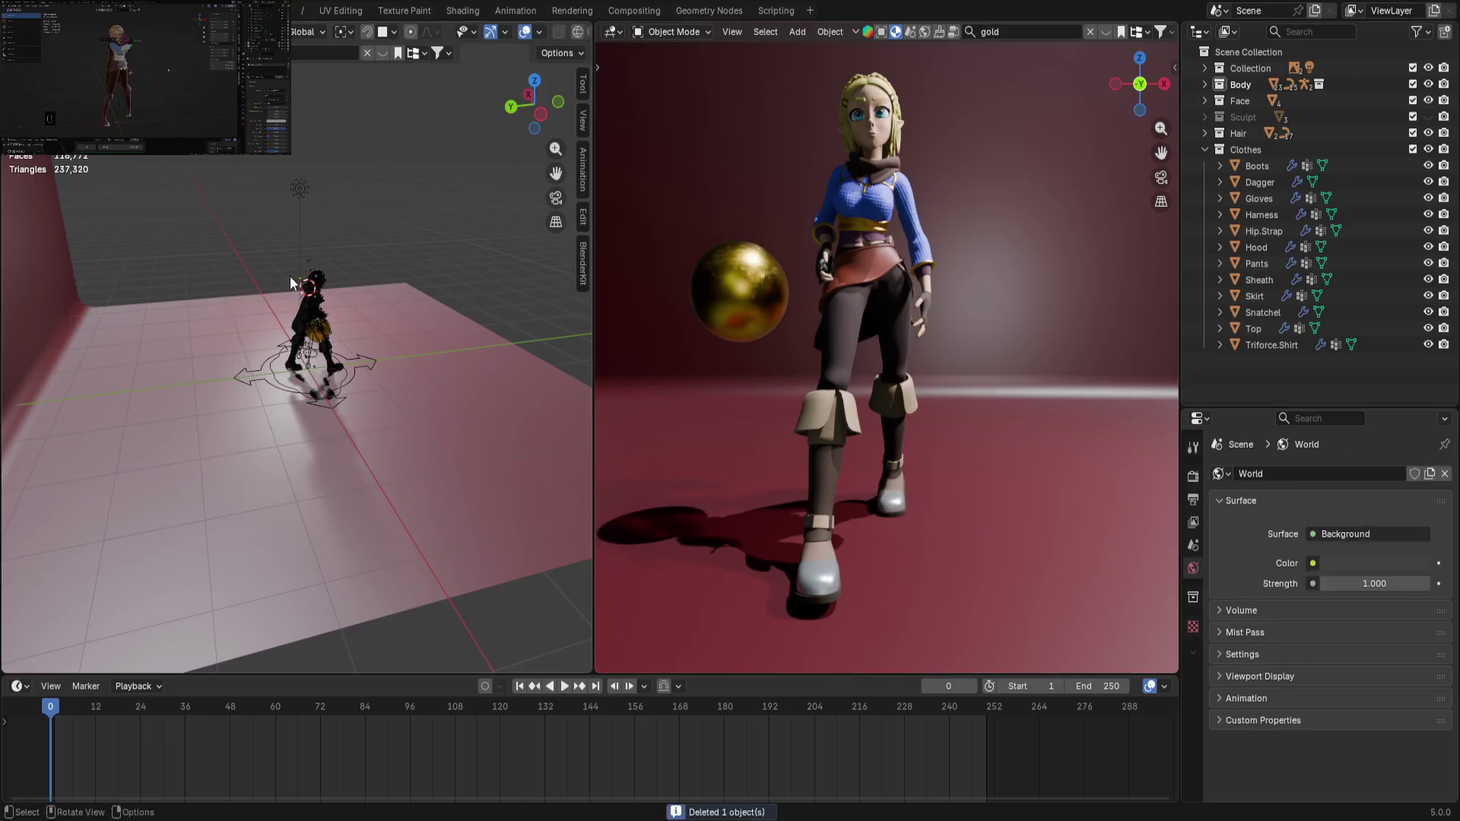
Add a new camera at the 3D cursor
key("shift+a")
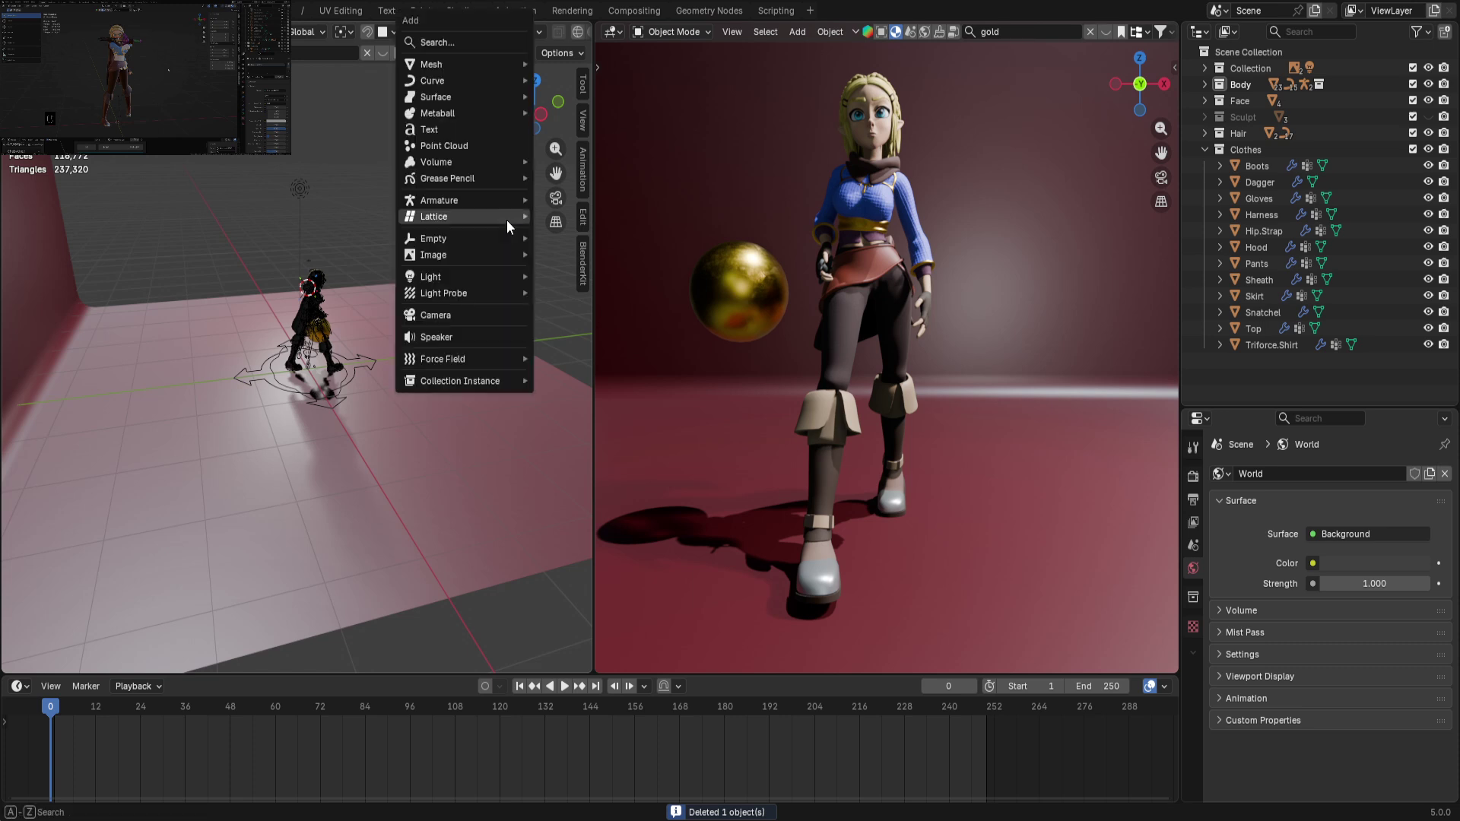
left_click(477, 312)
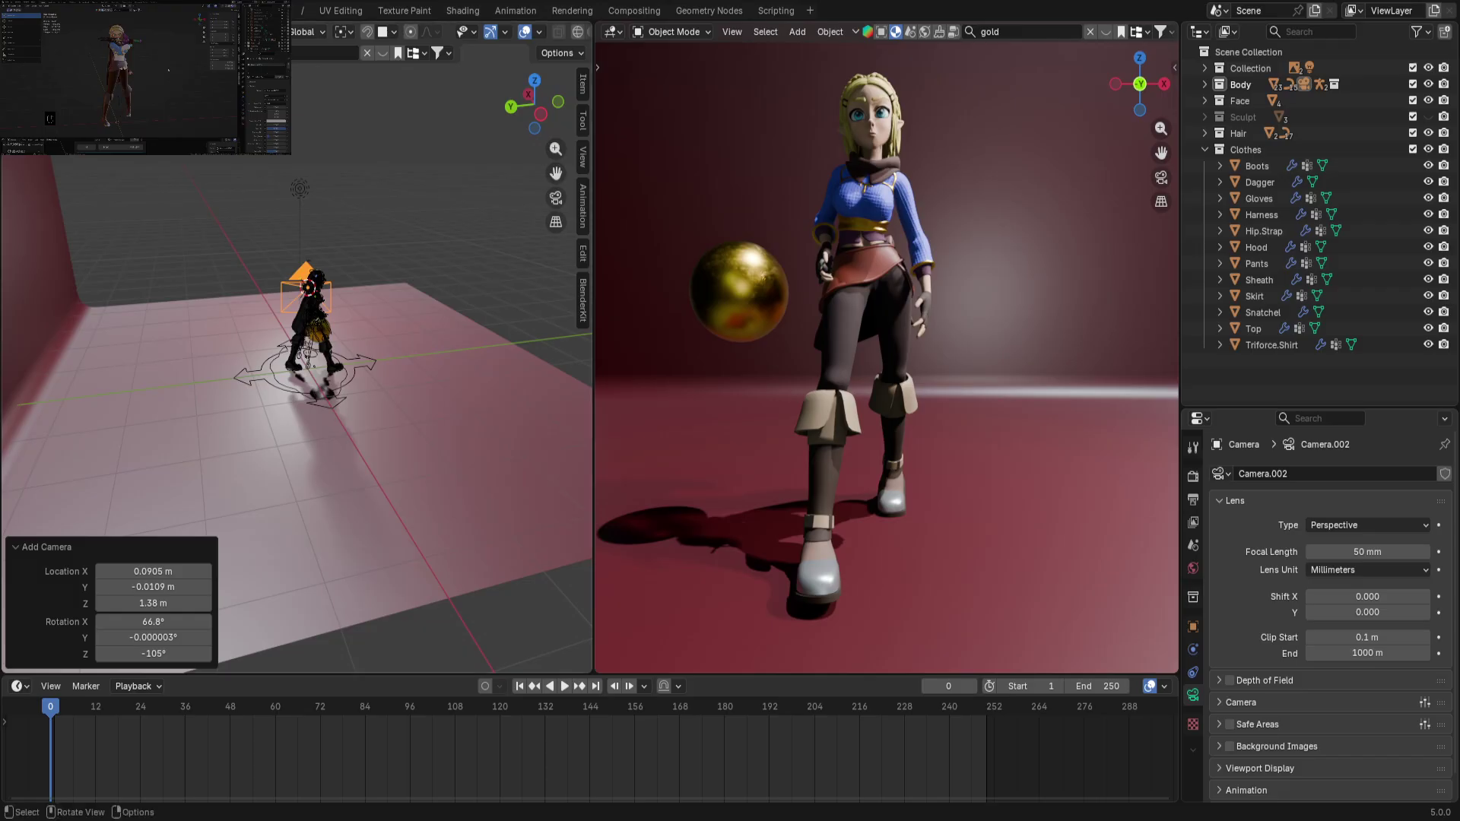
middle_click_drag(368, 295, 286, 281)
key("KP_1")
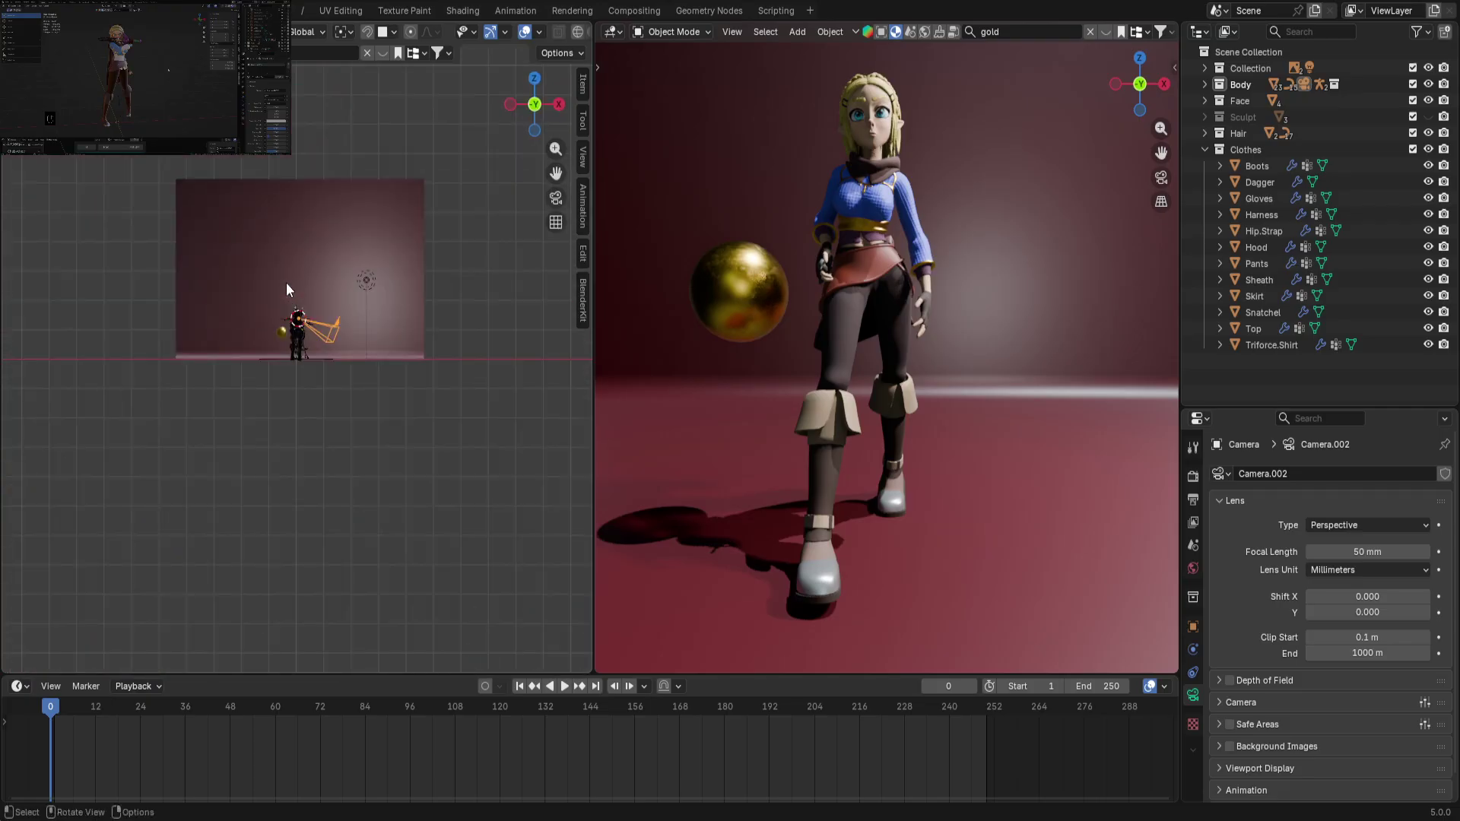
Widen the wireframe viewport and align the new camera to its front view of the character
scroll(285, 289, "up", 8)
scroll(286, 282, "down", 6)
middle_click_drag(318, 267, 327, 345)
scroll(327, 344, "up", 4)
scroll(327, 344, "down", 3)
scroll(327, 344, "up", 3)
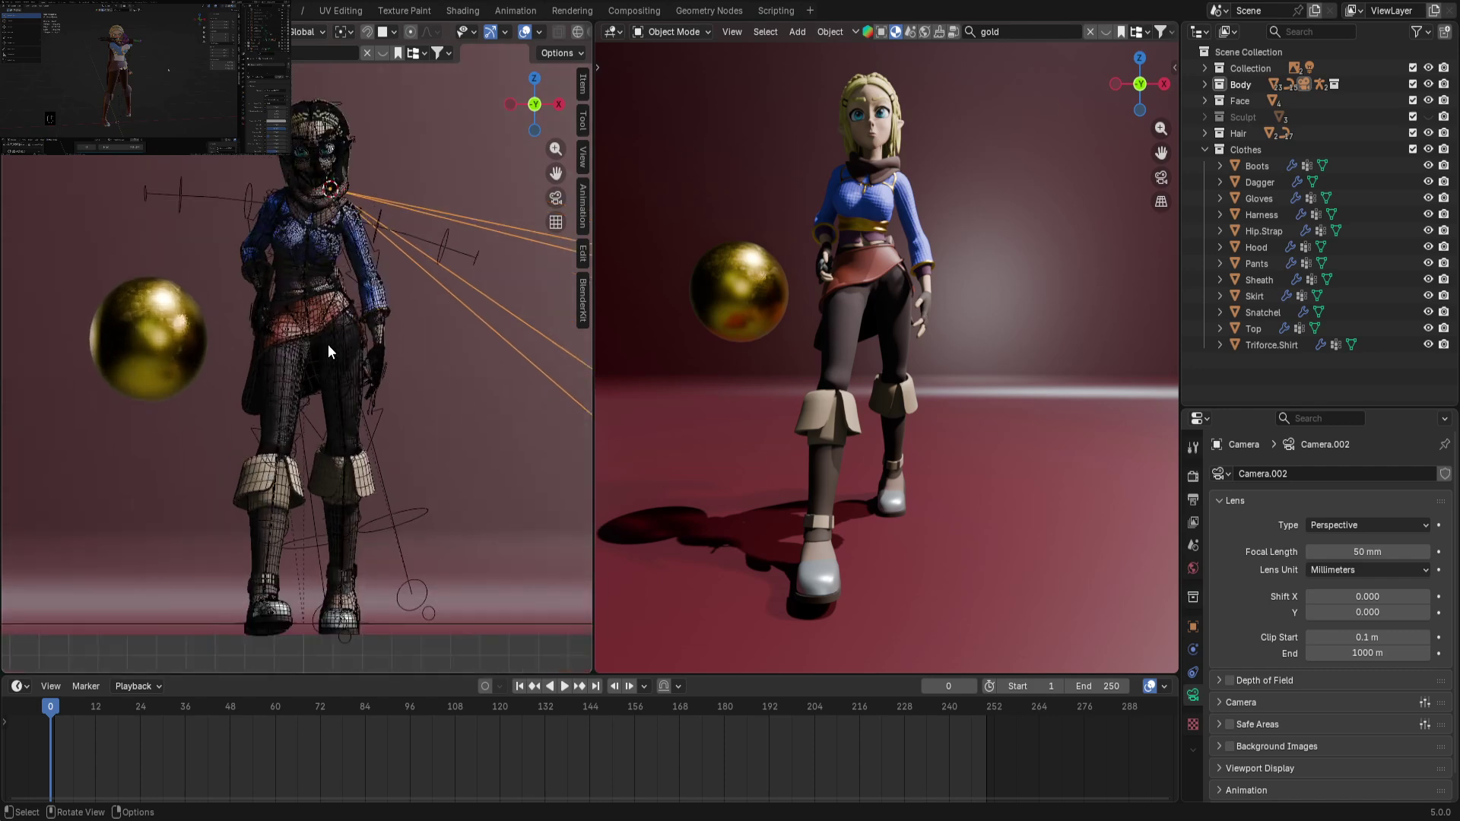
left_click_drag(590, 432, 814, 441)
scroll(627, 417, "down", 5)
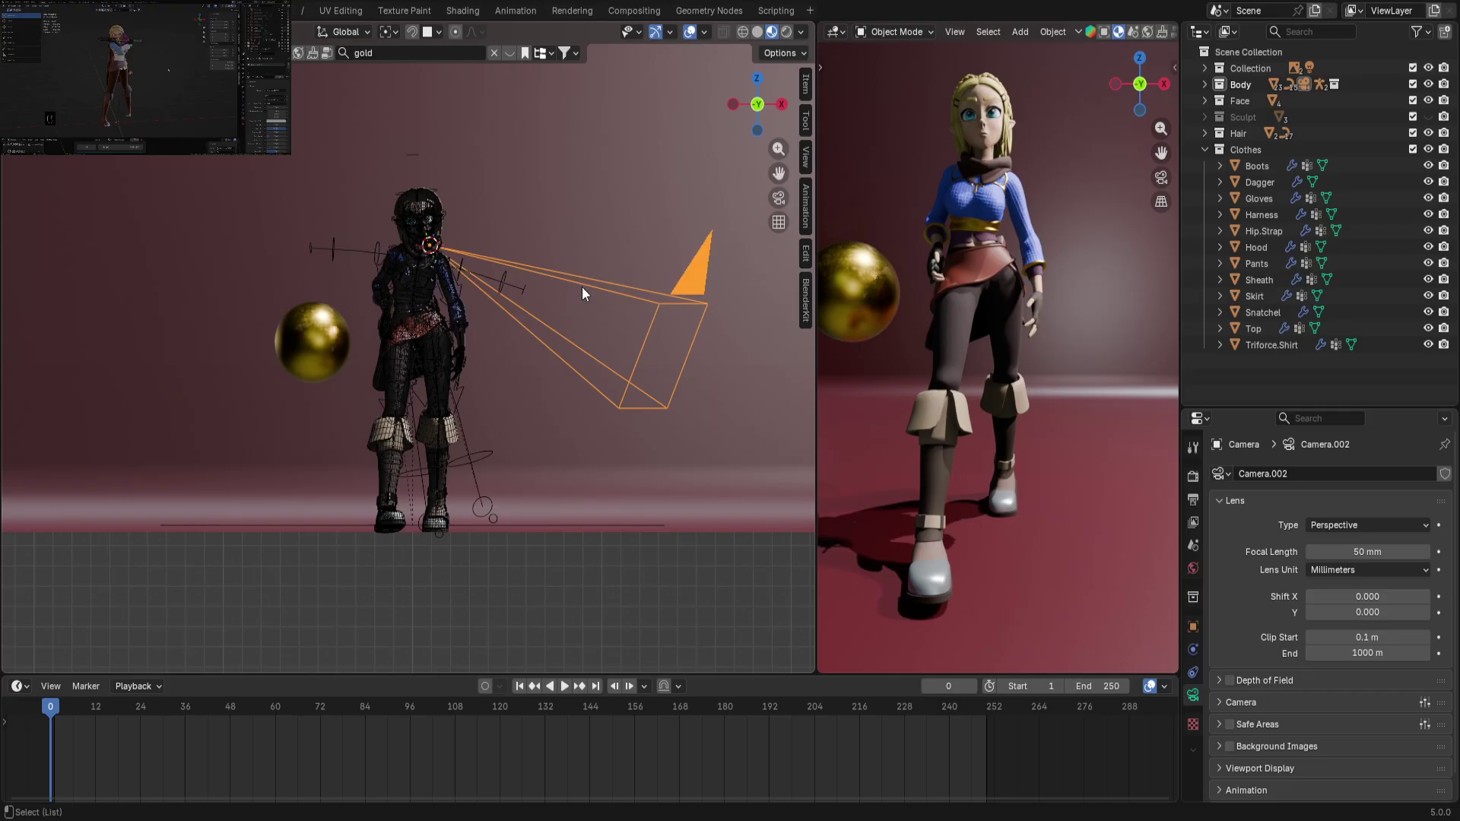
key("KP_0")
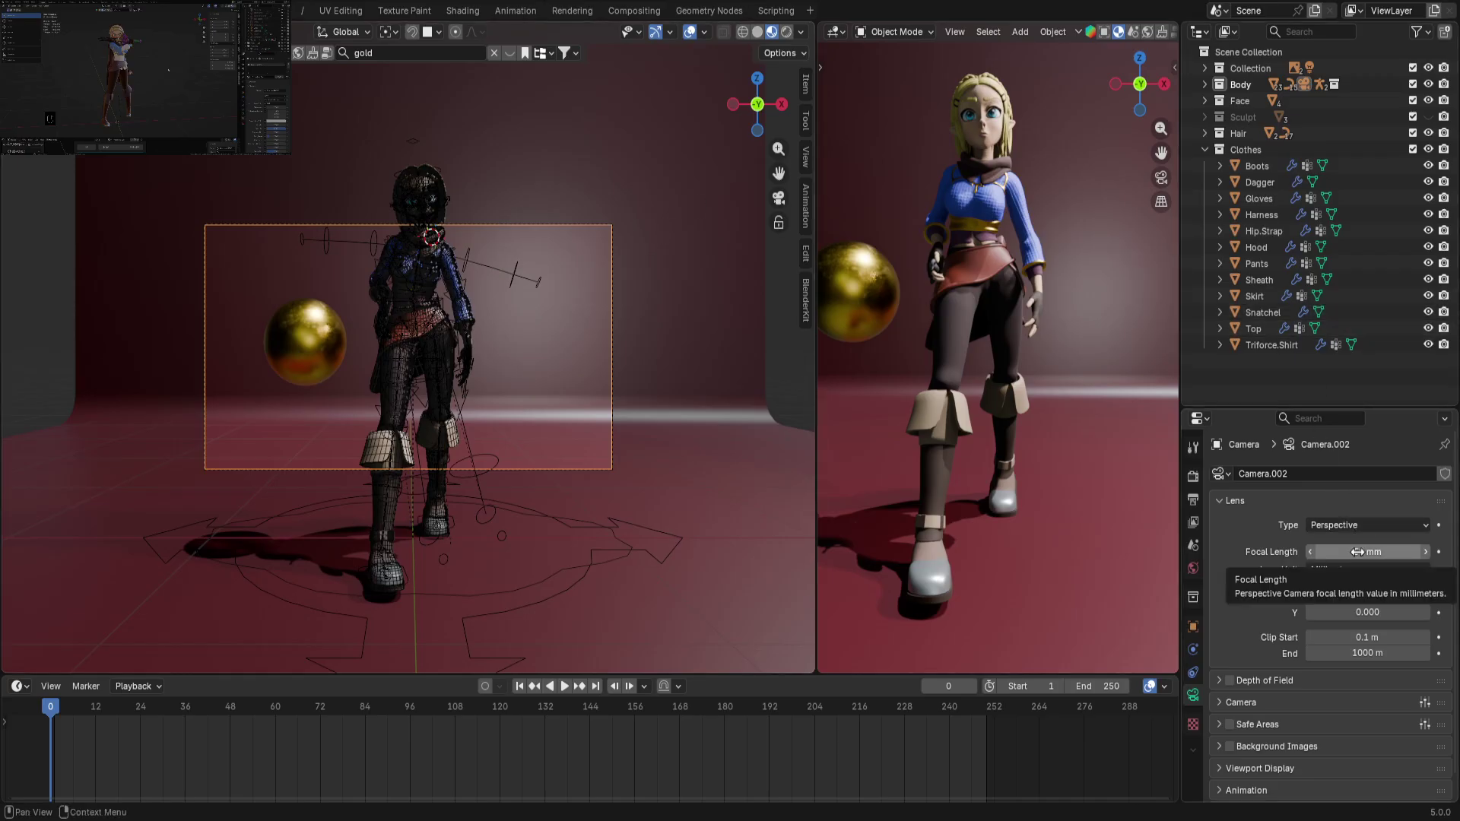
Assign the existing Camera.001 data to the new camera
scroll(1357, 552, "down", 1)
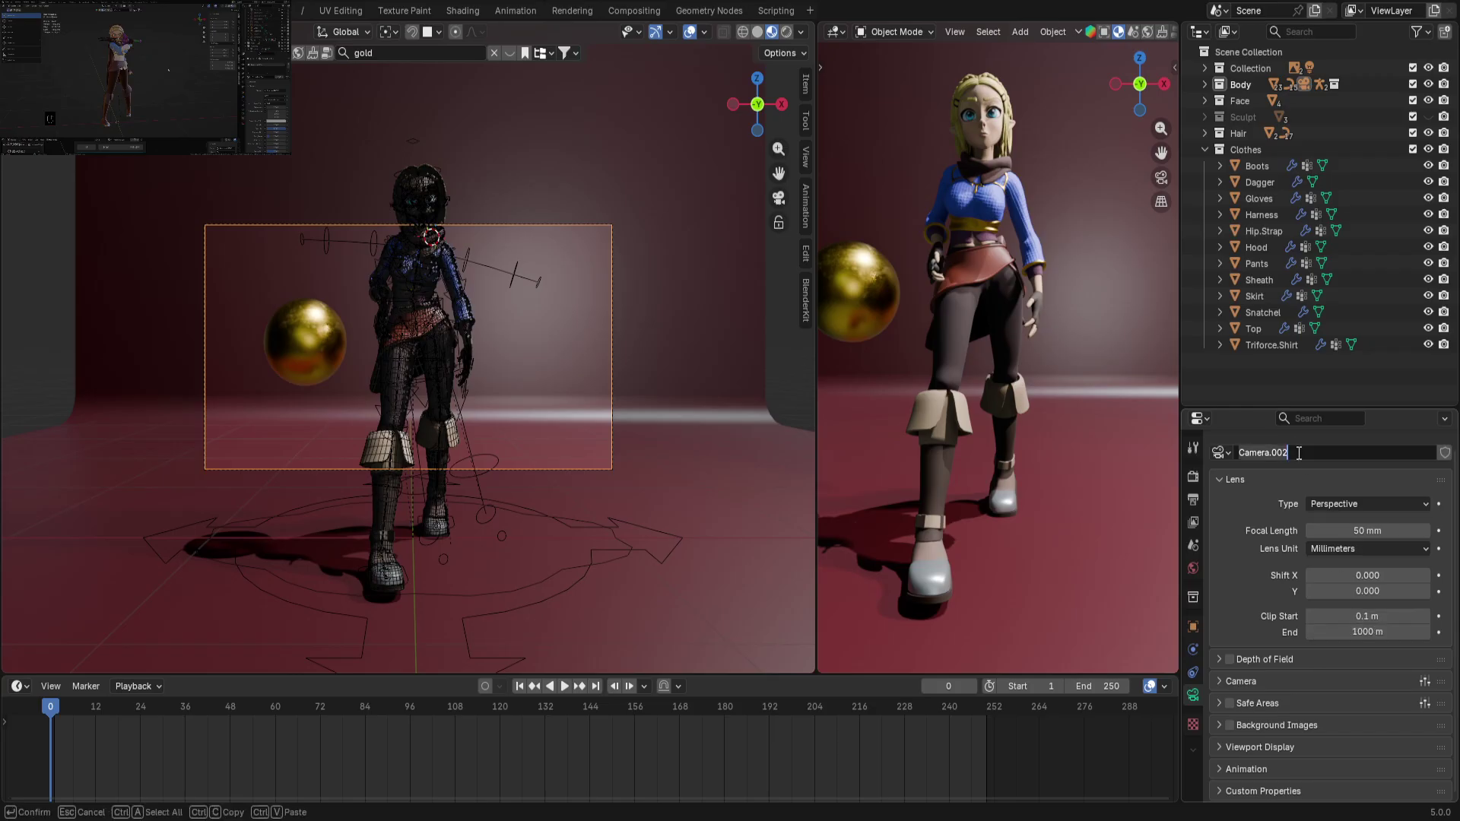
left_click(1220, 453)
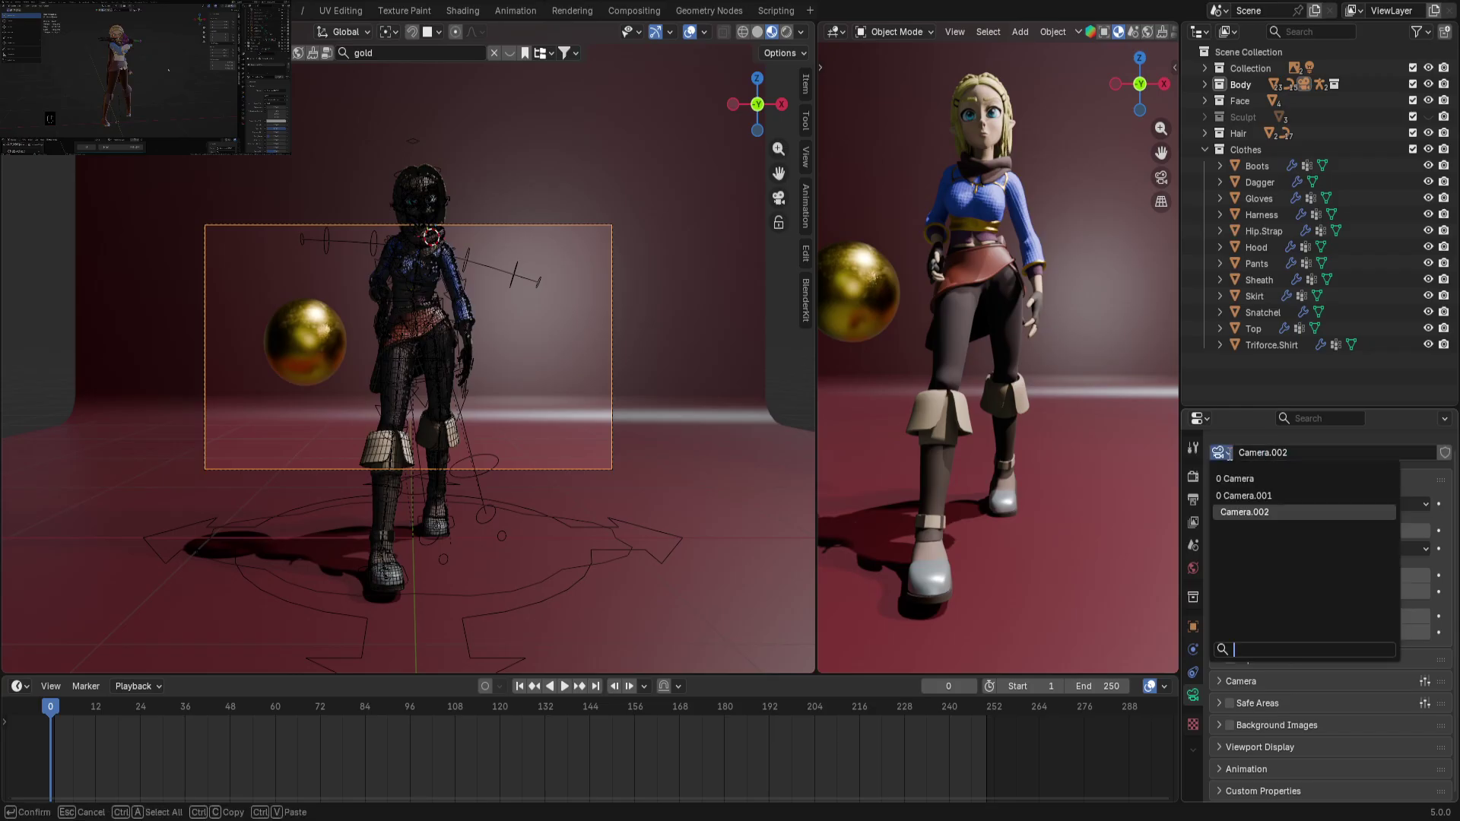
left_click(1242, 495)
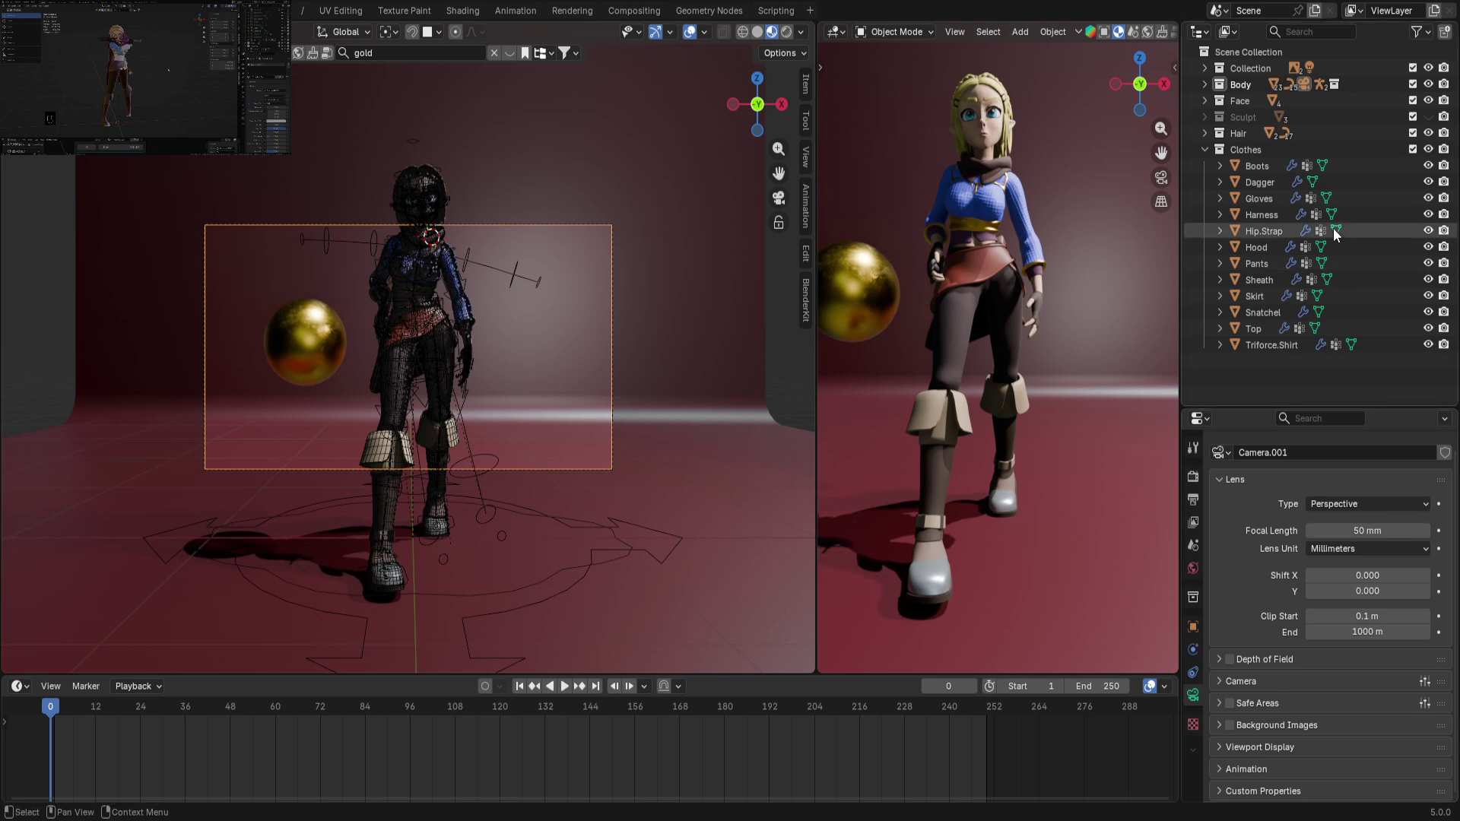
Examine the objects inside the Body, Face and Hair collections
left_click(1205, 85)
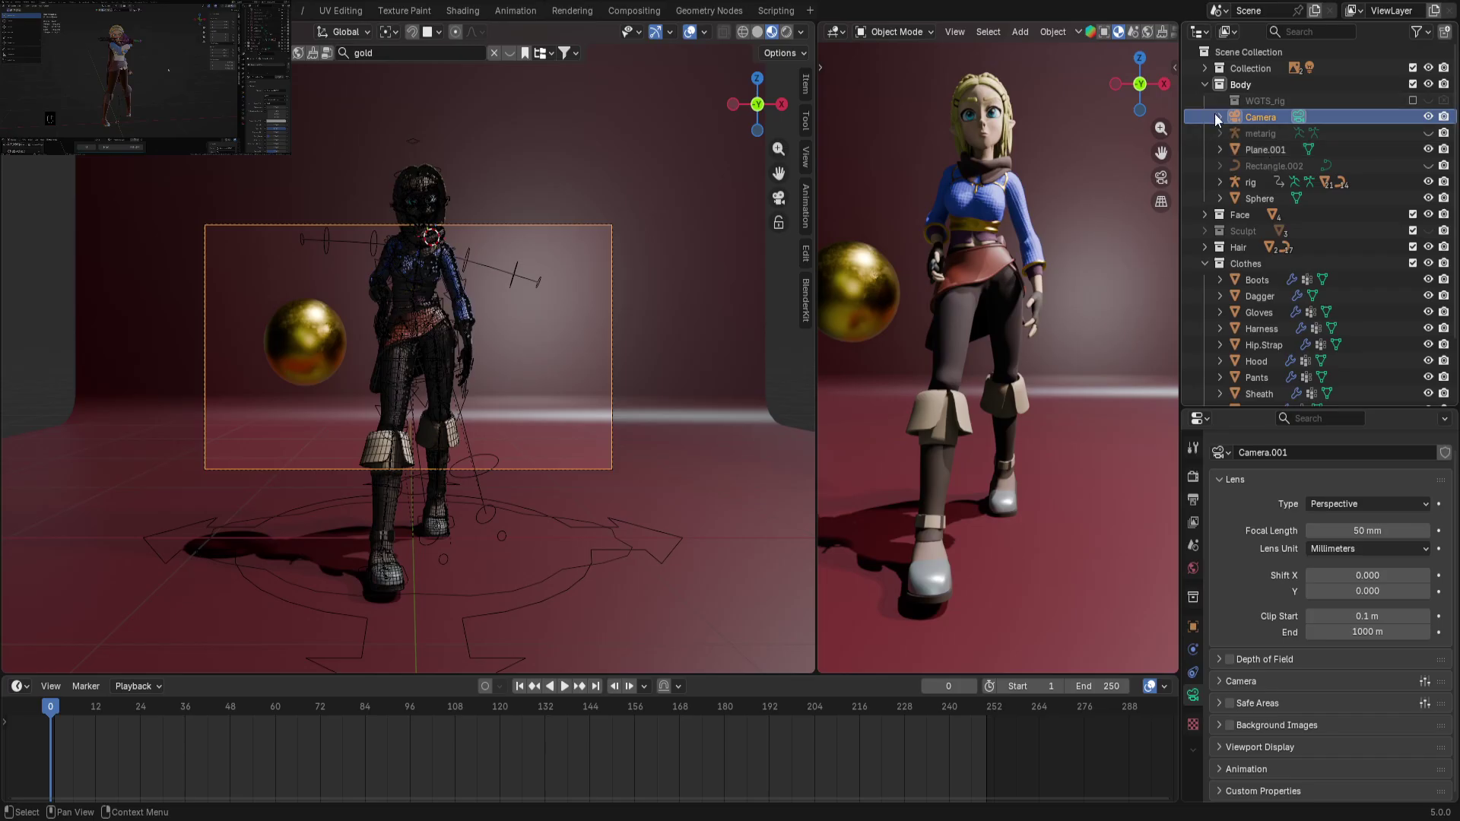
left_click(1205, 84)
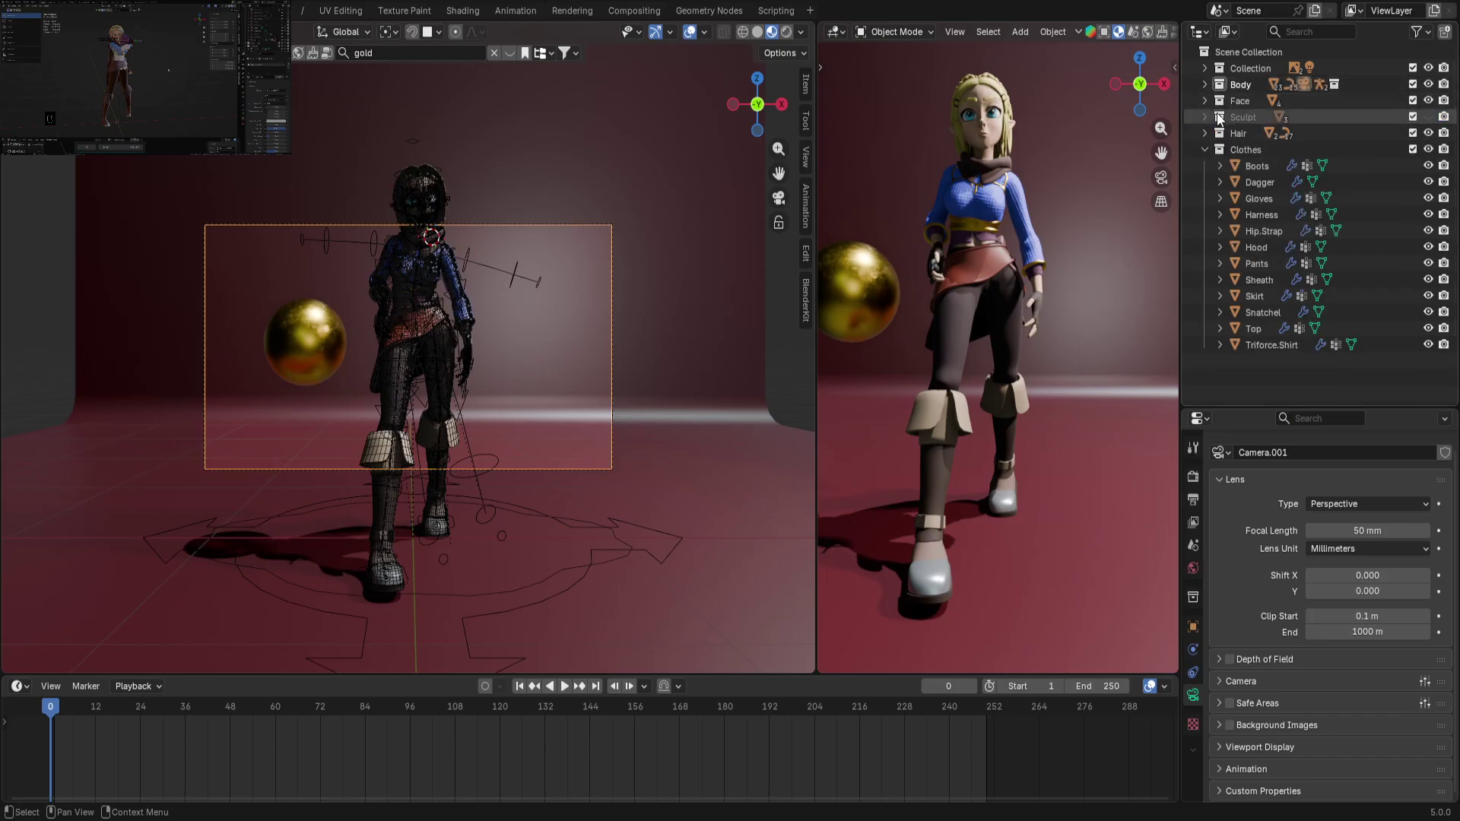
left_click(1206, 101)
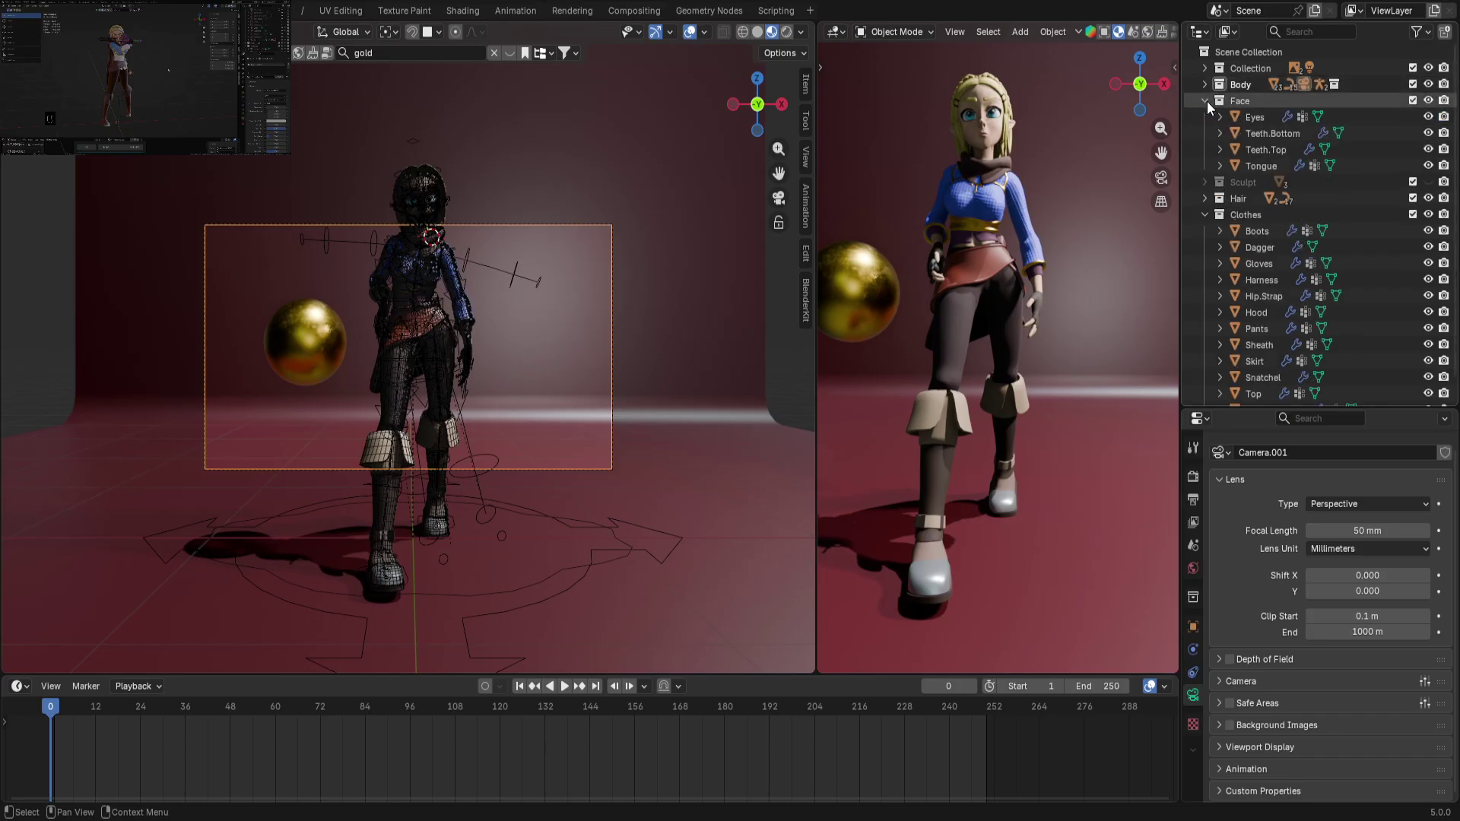
left_click(1206, 101)
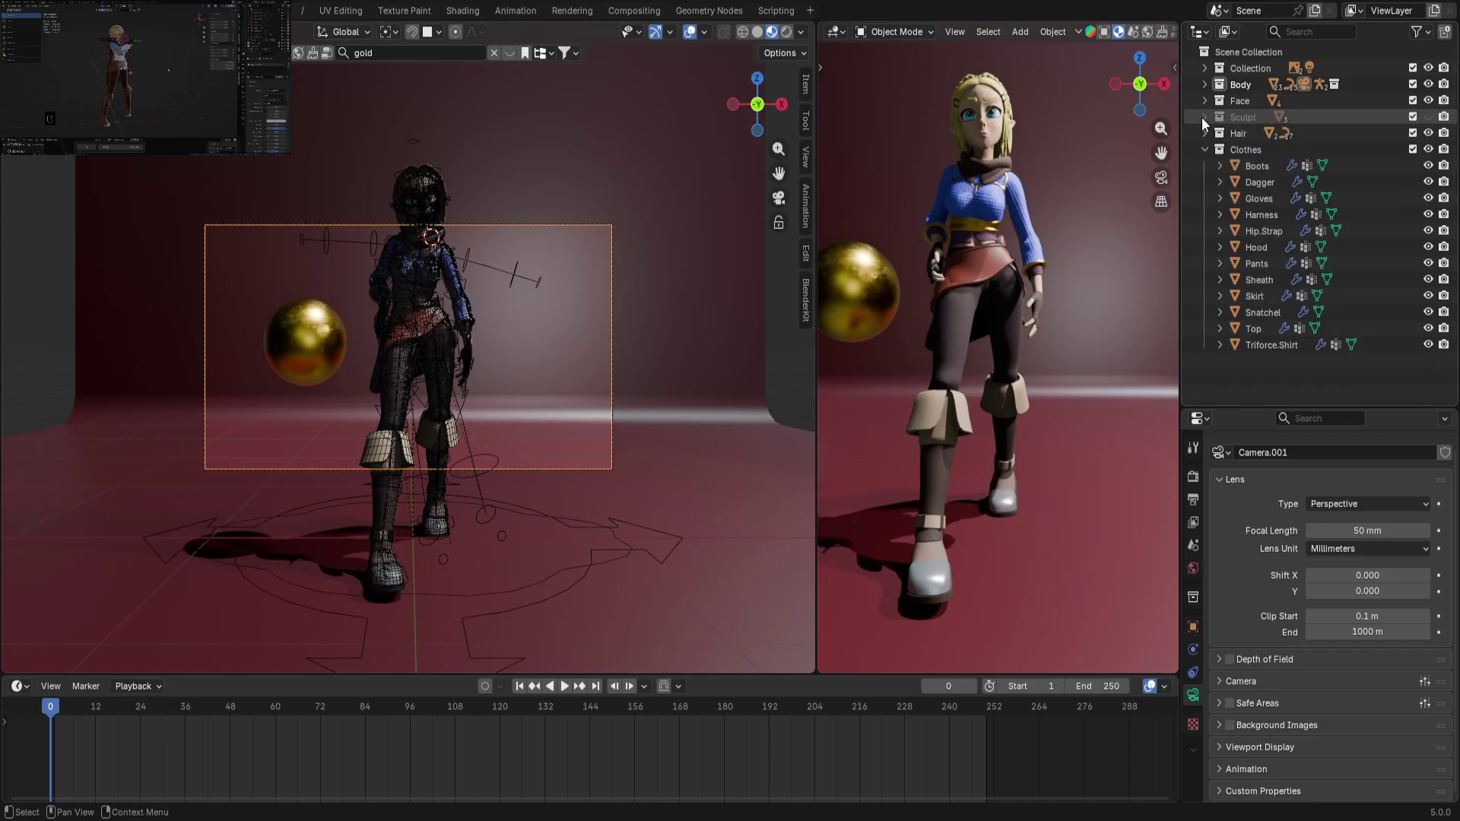
left_click(1204, 134)
left_click(1203, 134)
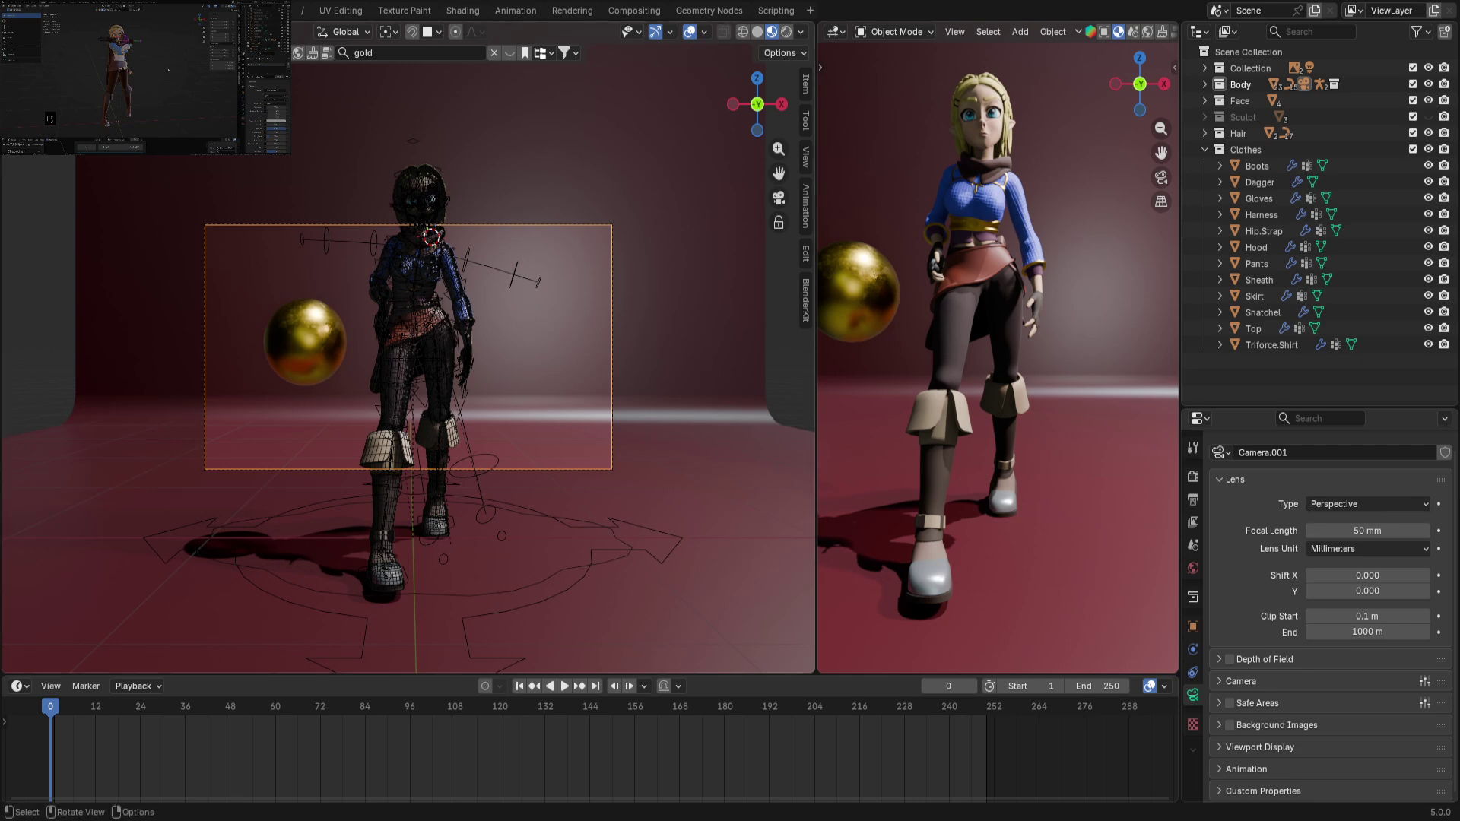
Check the camera and character from the side, return to the camera view and show the viewport's view settings
scroll(684, 449, "down", 1)
middle_click_drag(685, 449, 599, 431)
scroll(599, 432, "down", 9)
key("KP_0")
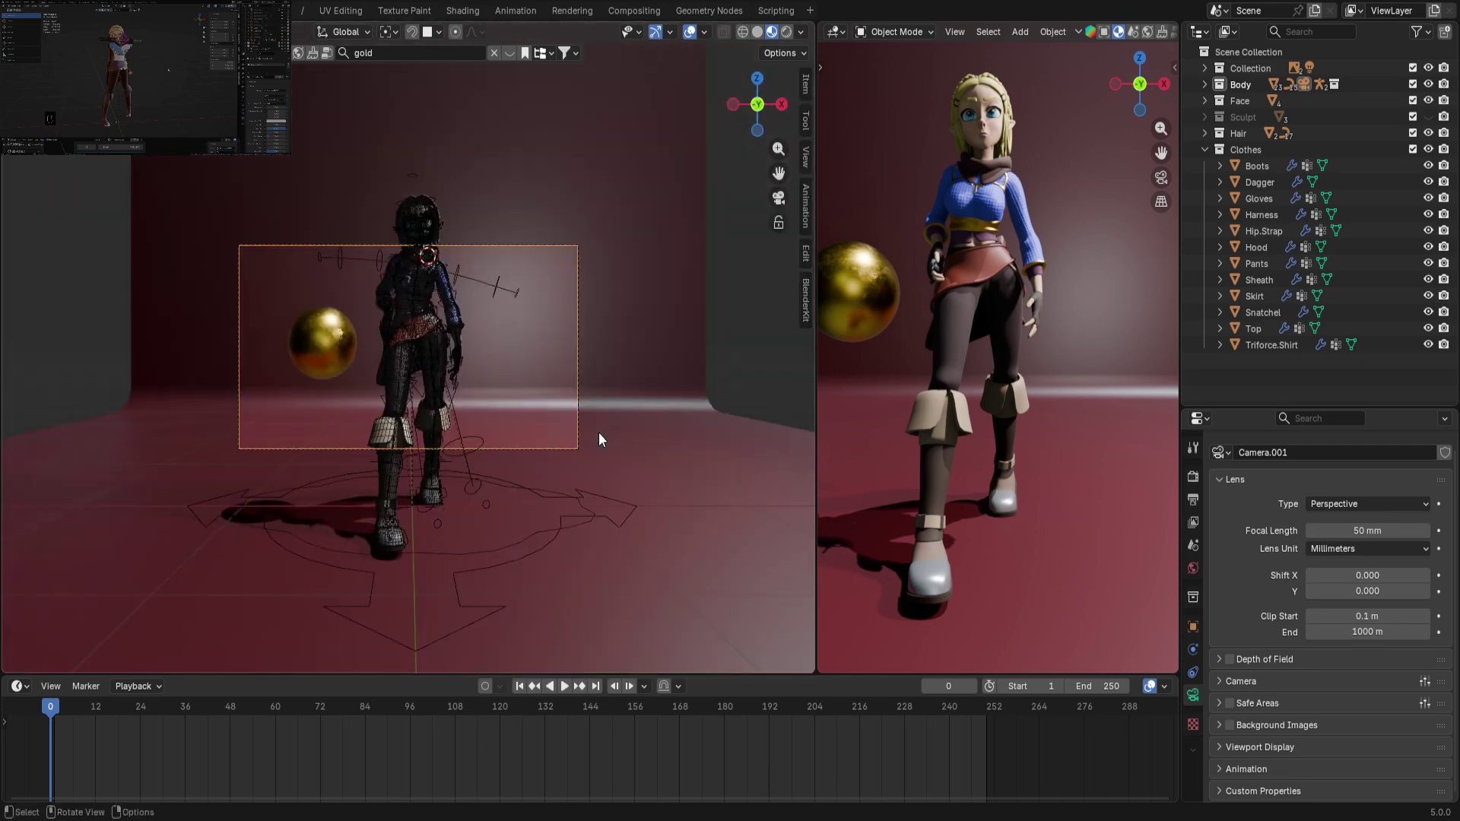
middle_click_drag(599, 432, 371, 409)
left_click(447, 403)
left_click(490, 278)
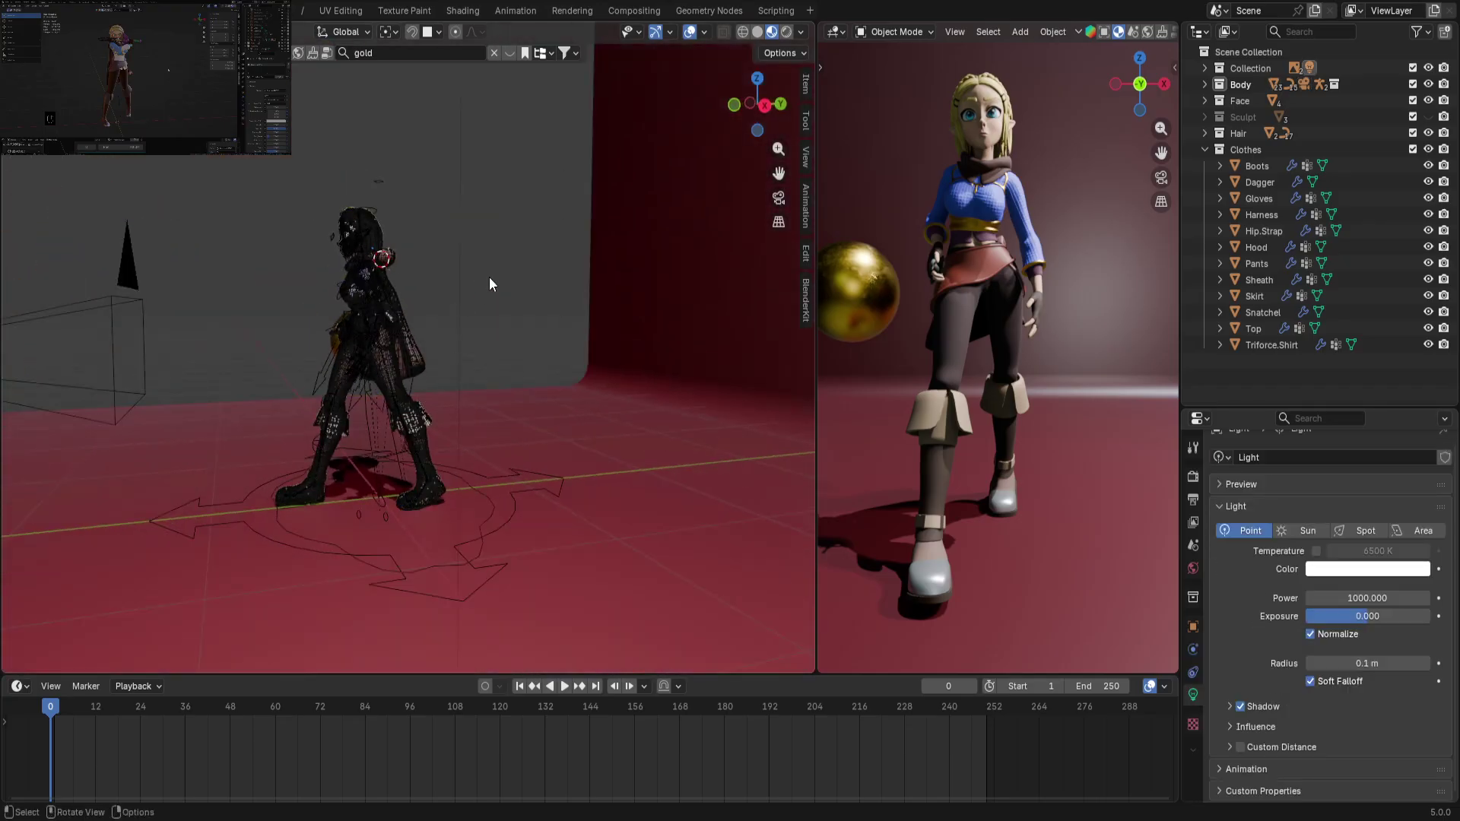
key("KP_0")
key("KP_0")
key("KP_0")
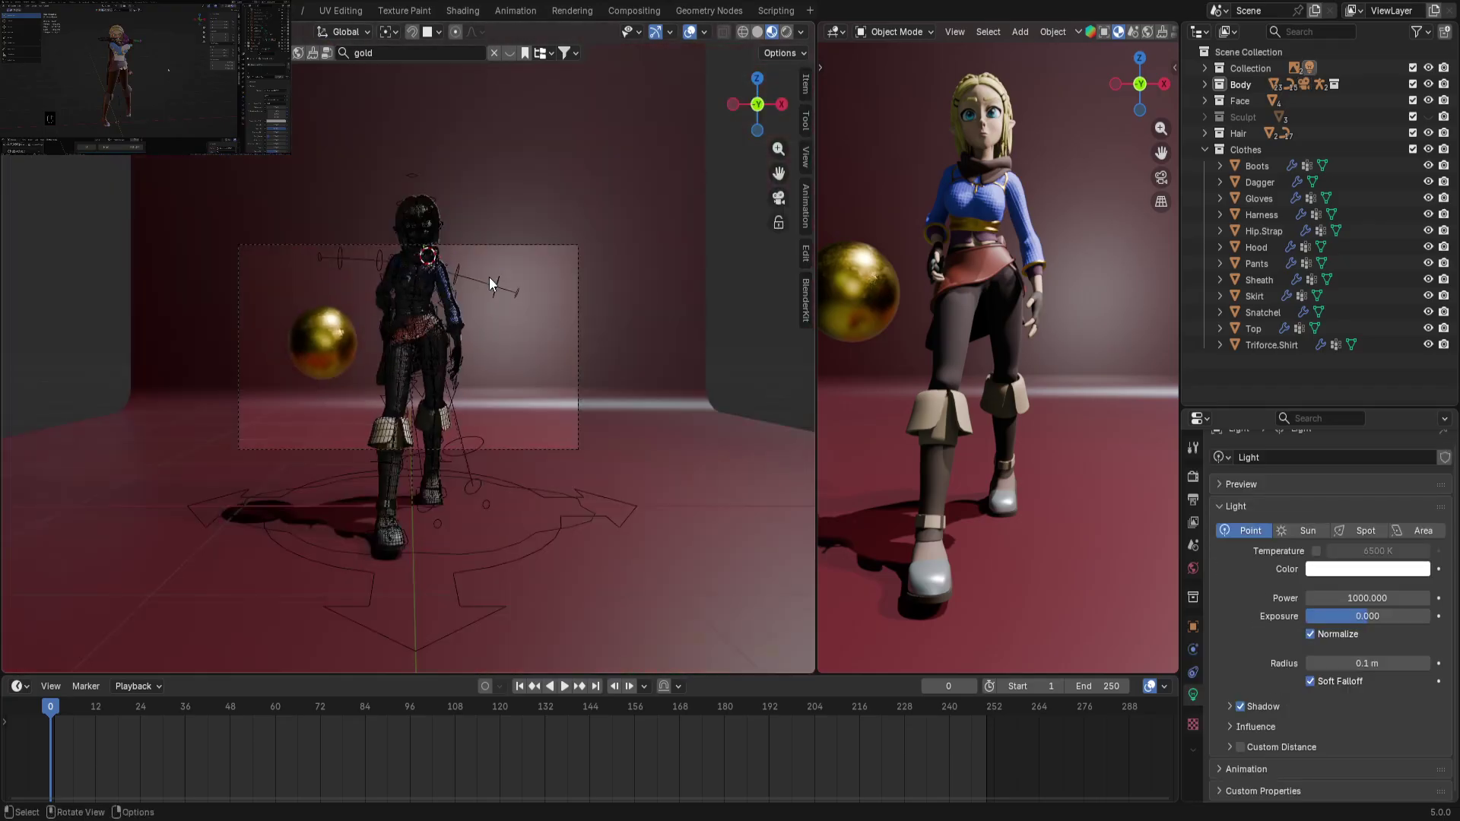
left_click(805, 156)
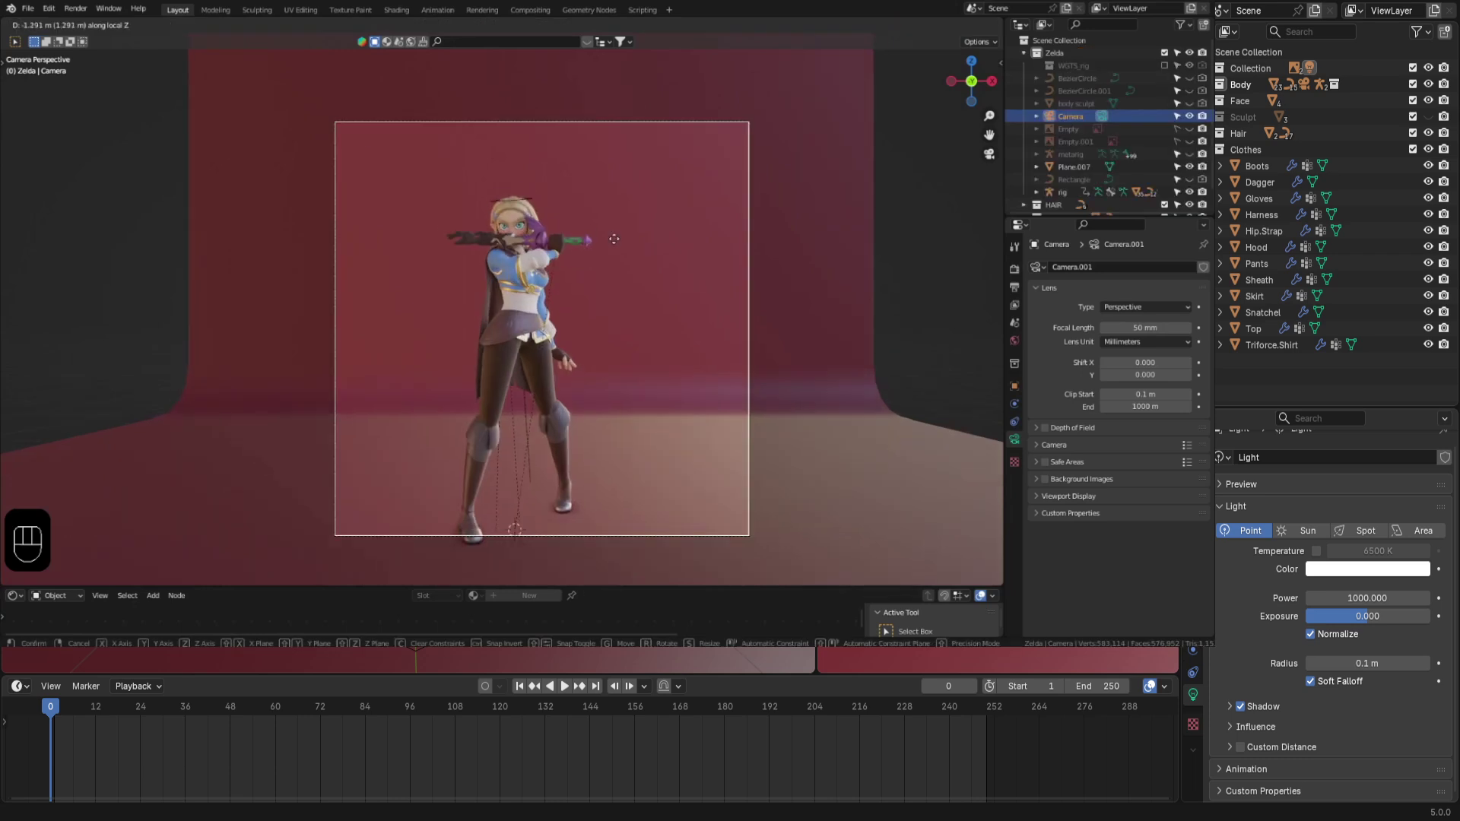
left_click(618, 238)
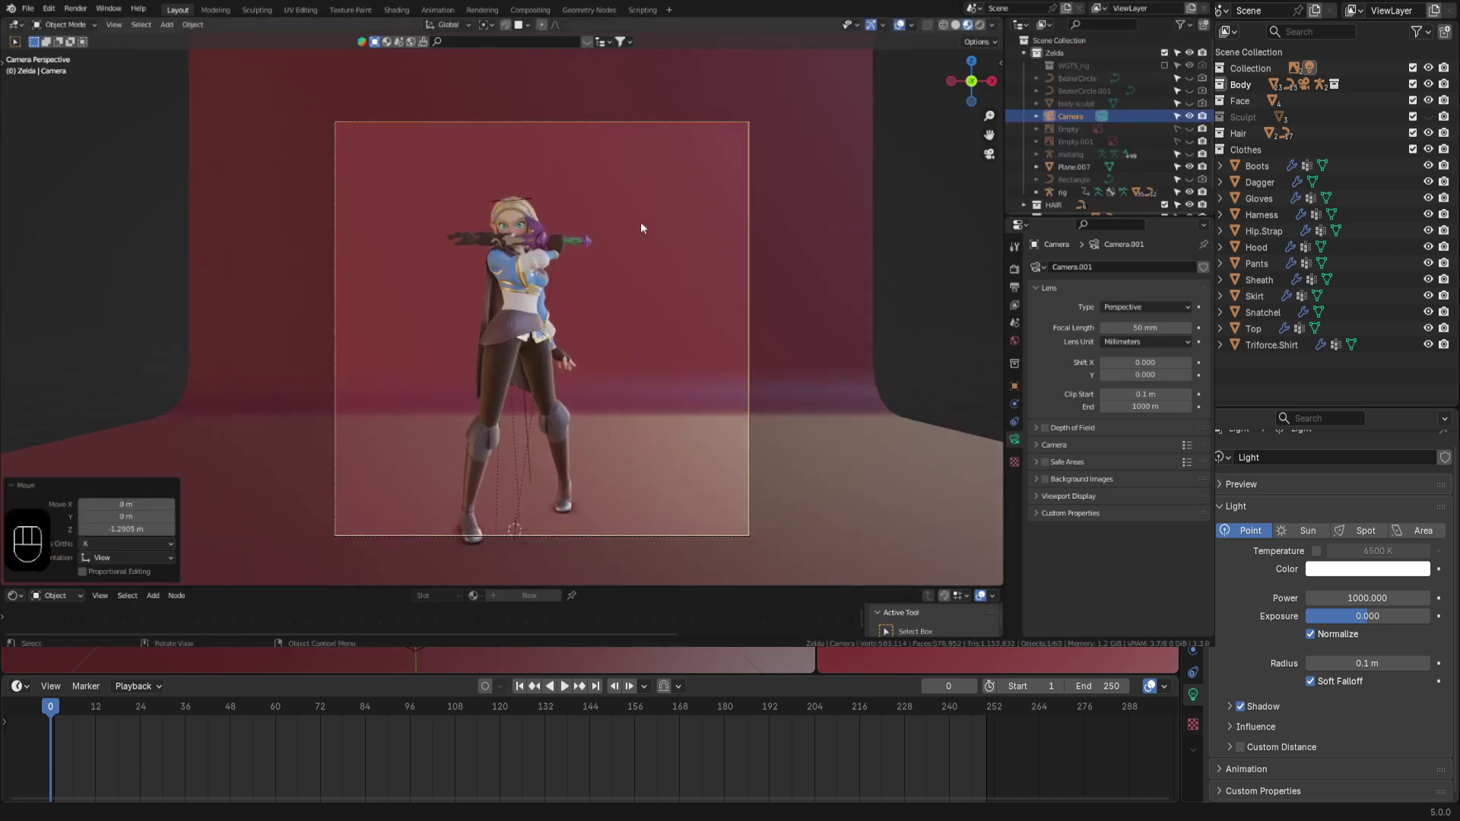
key("g")
key("z")
key("z")
left_click(574, 350)
left_click(945, 212)
left_click(1023, 53)
left_click(364, 134)
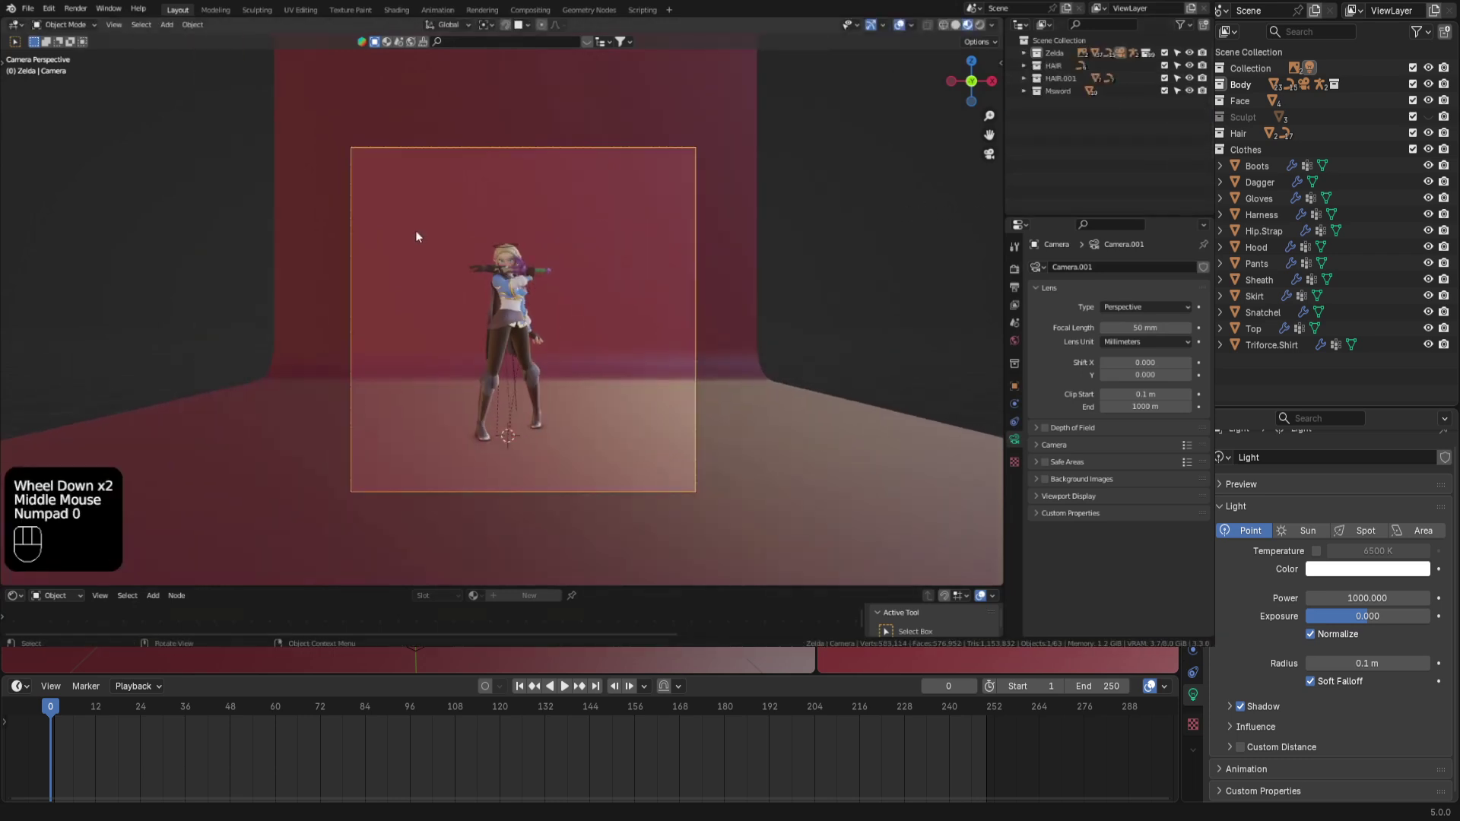
middle_click_drag(725, 259, 350, 345)
scroll(350, 345, "down", 3)
scroll(349, 345, "up", 3)
scroll(351, 346, "down", 2)
key("KP_1")
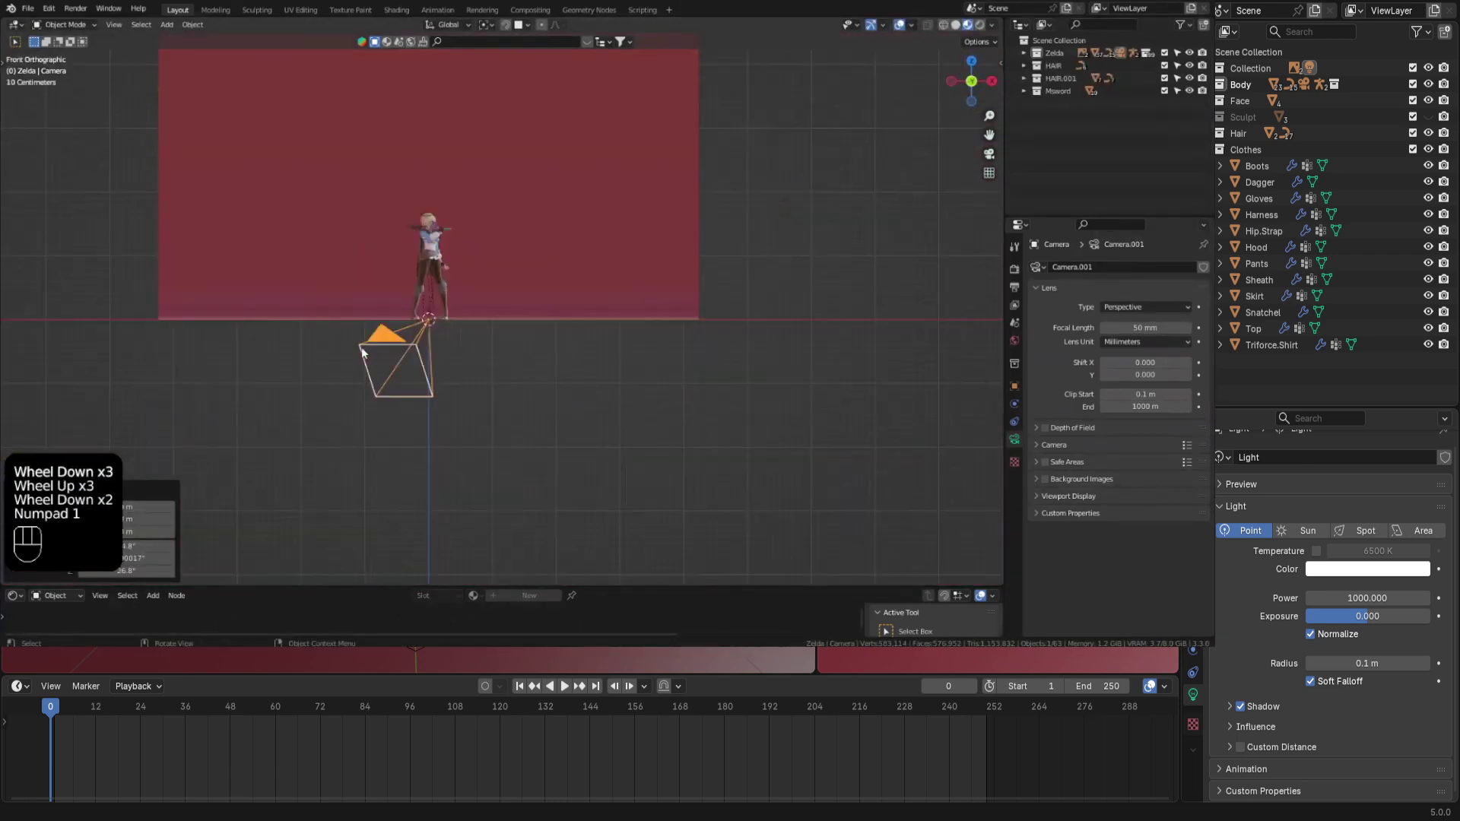
scroll(490, 266, "up", 4)
middle_click_drag(490, 267, 570, 319, "shift")
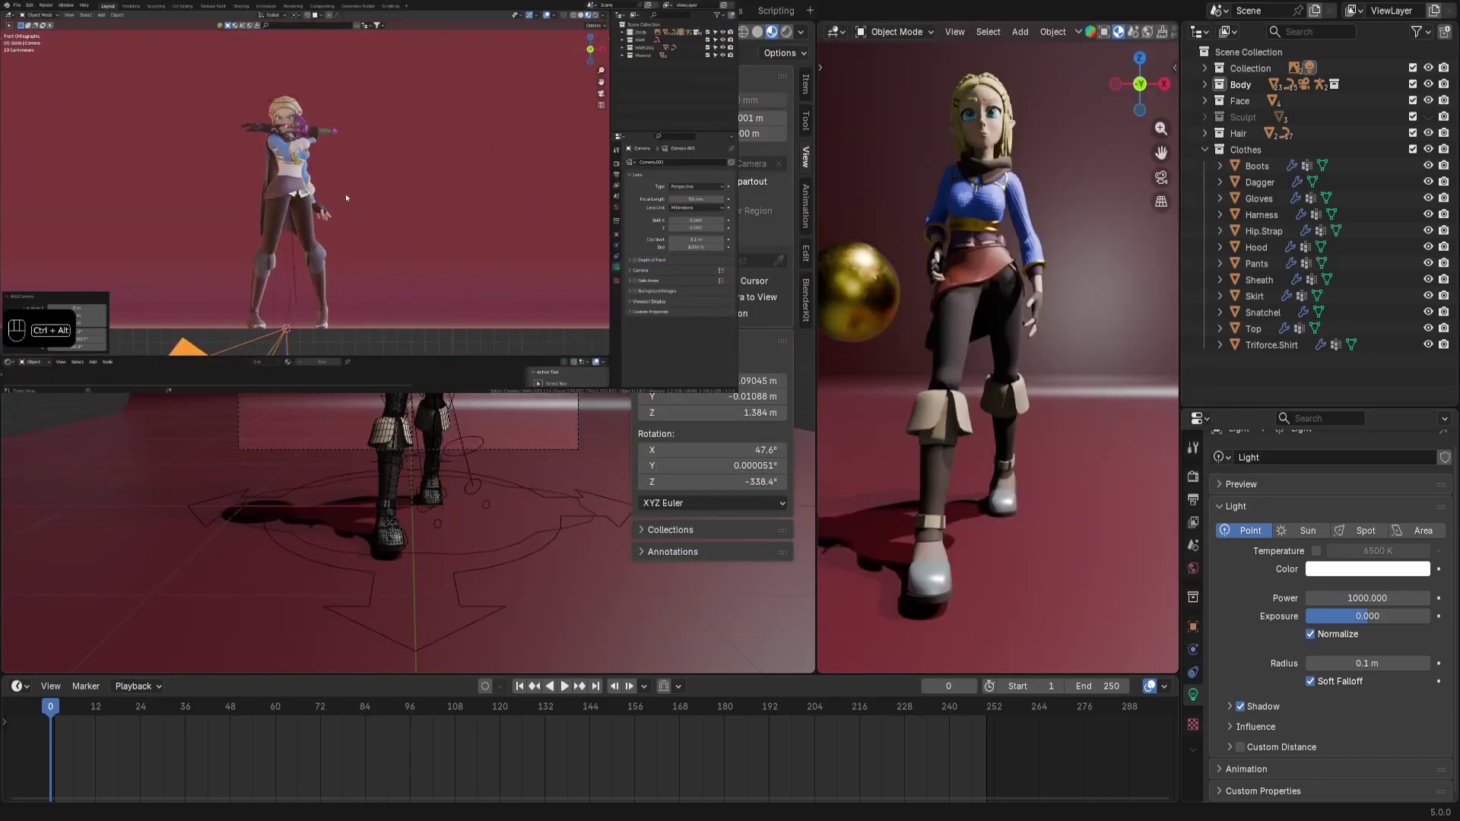
key("ctrl+alt+KP_0")
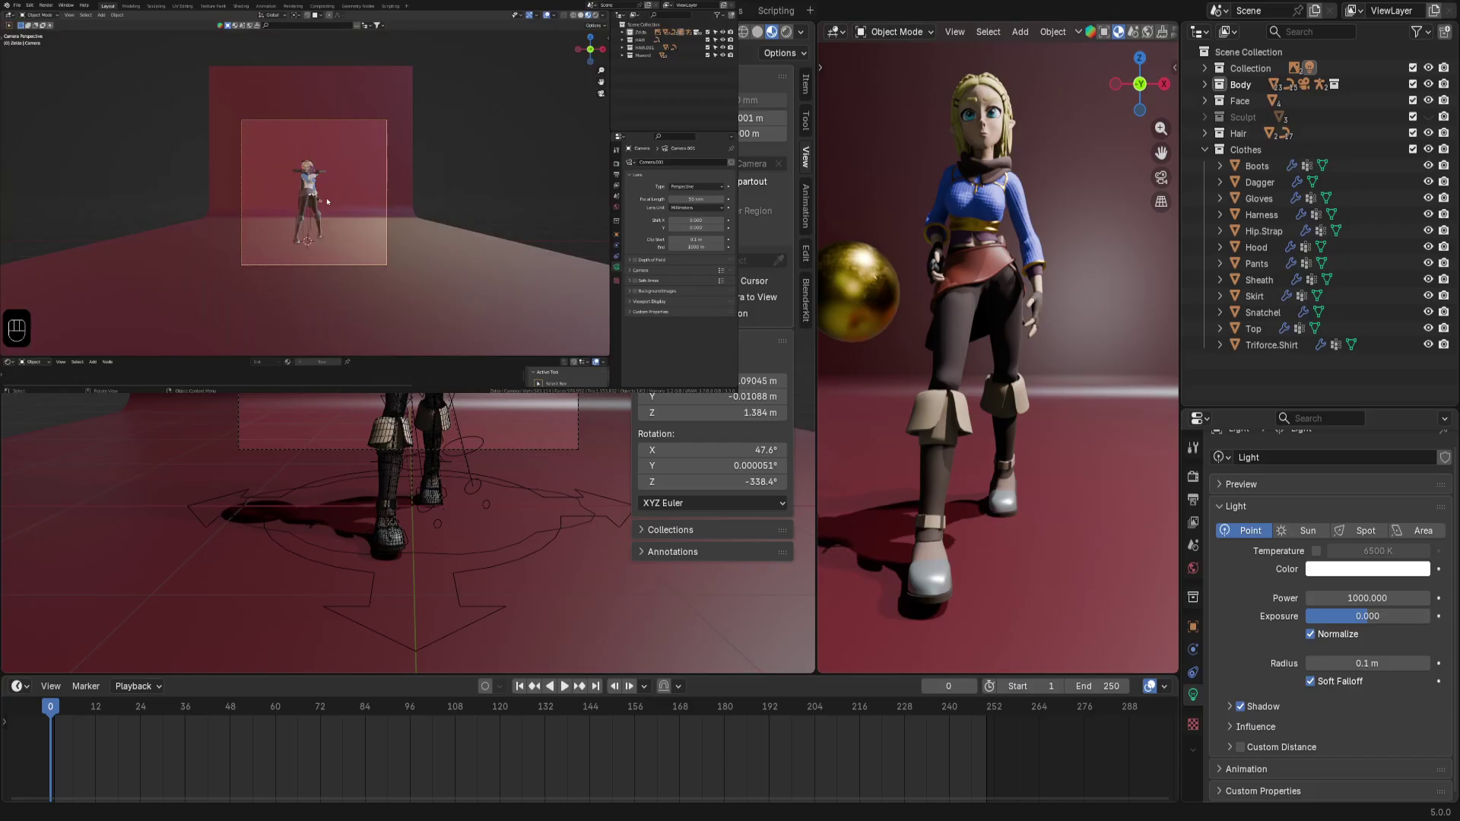
scroll(327, 201, "up", 5)
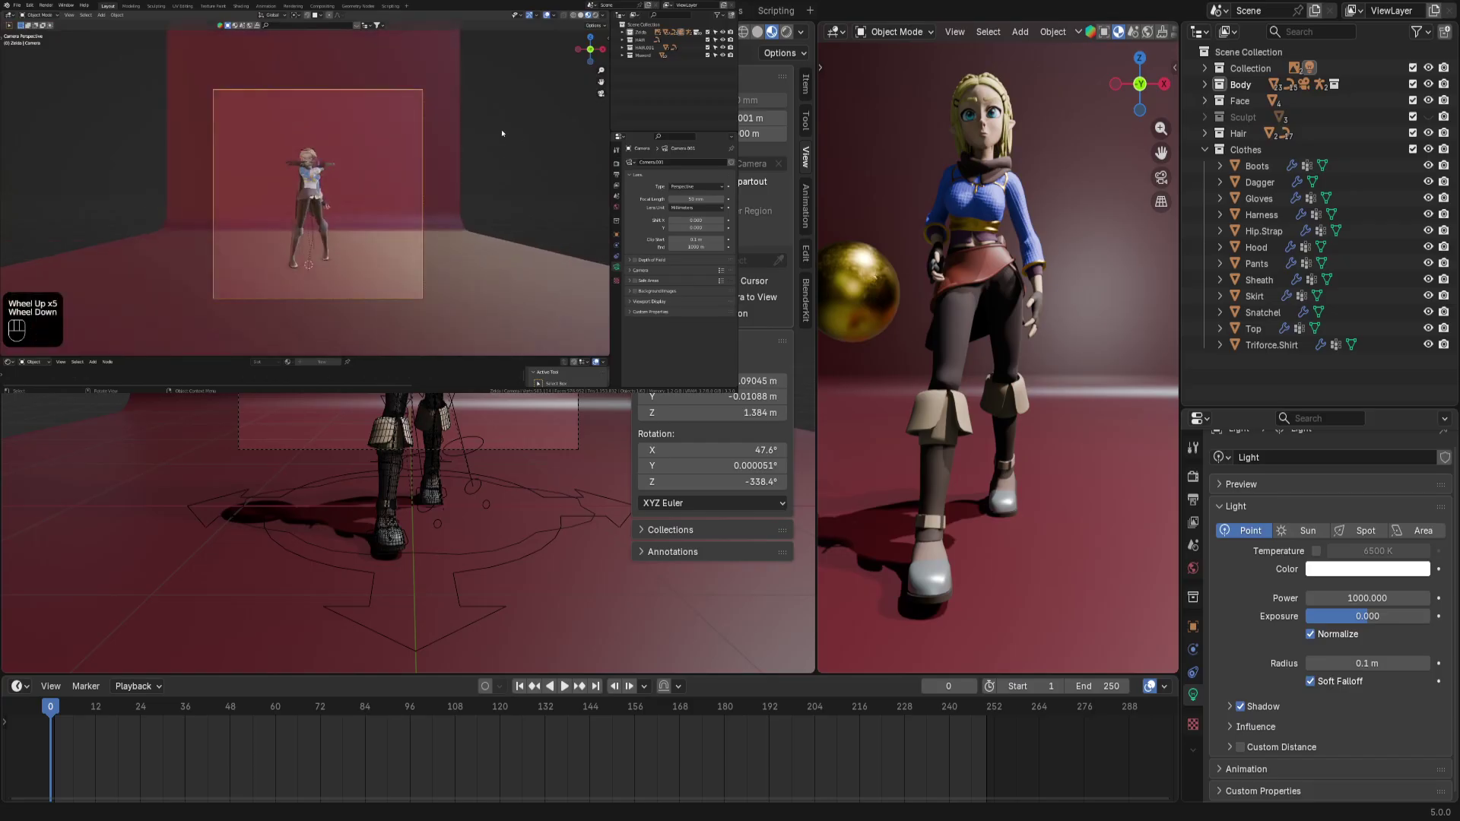
middle_click_drag(502, 133, 231, 164)
scroll(231, 165, "down", 2)
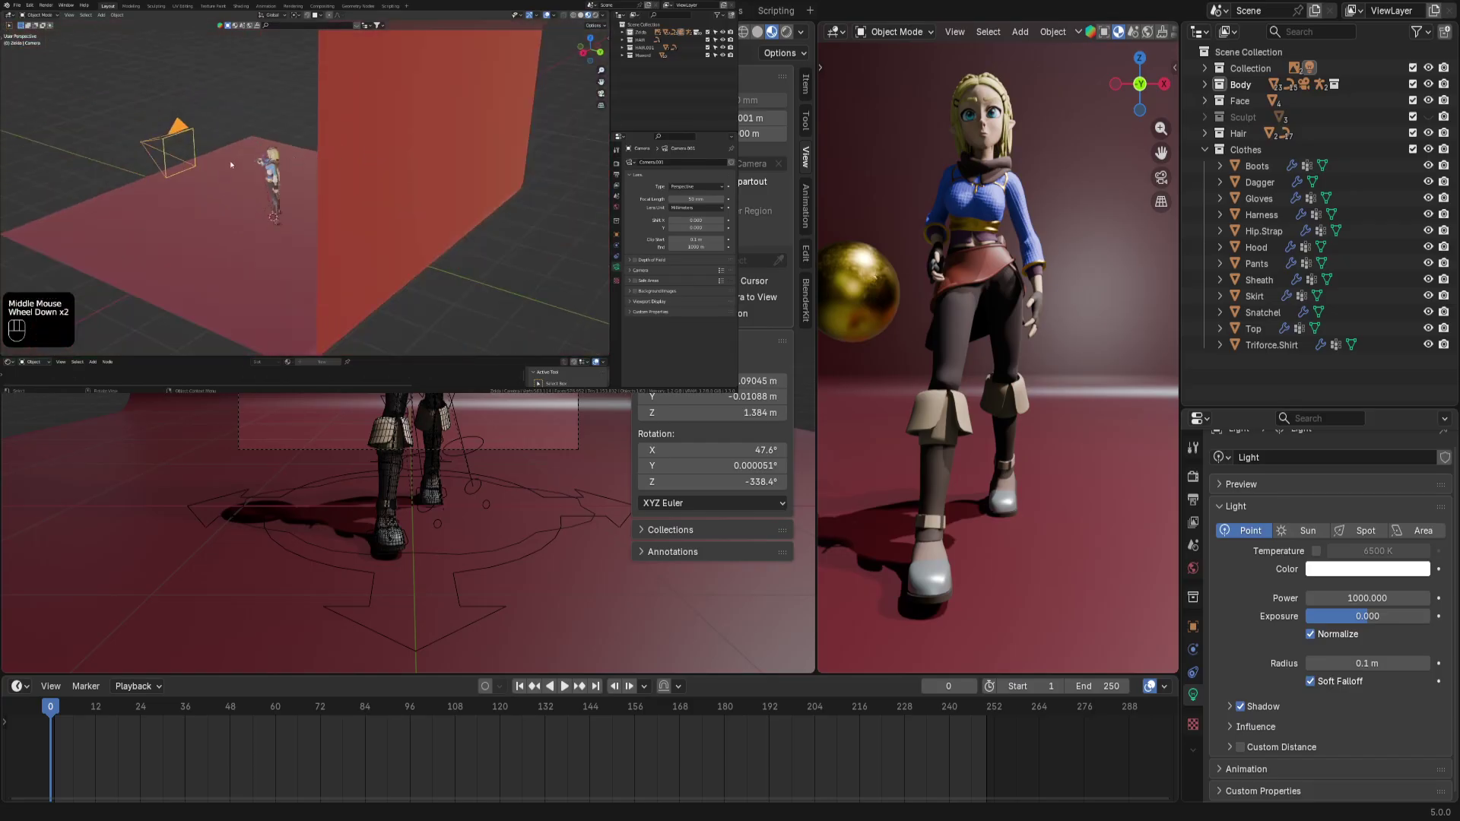
key("KP_0")
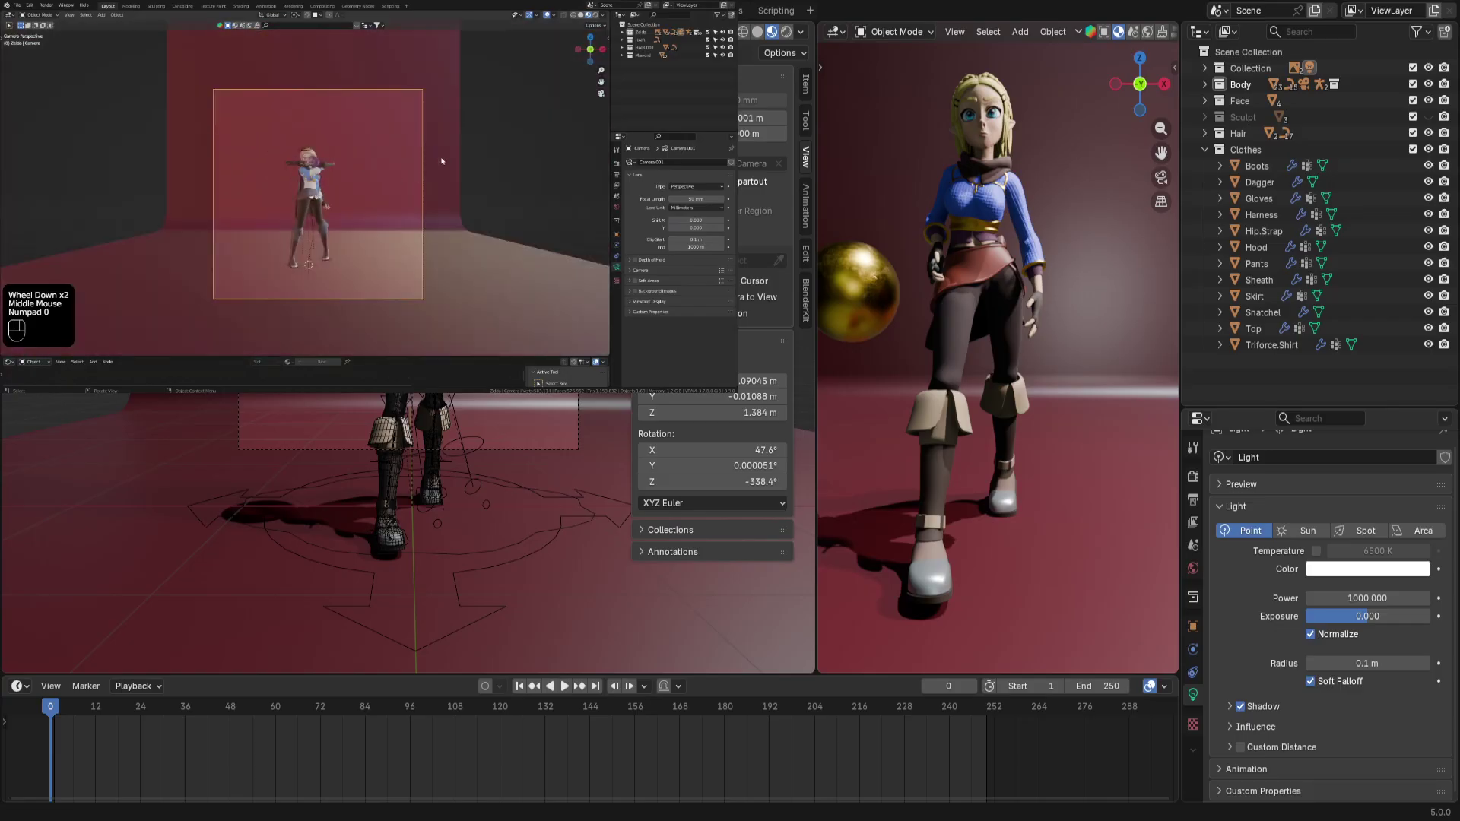
key("KP_0")
middle_click_drag(455, 152, 384, 190)
key("KP_0")
scroll(365, 206, "up", 2)
scroll(365, 206, "down", 2)
scroll(365, 206, "up", 1)
scroll(400, 194, "down", 1)
left_click(120, 100)
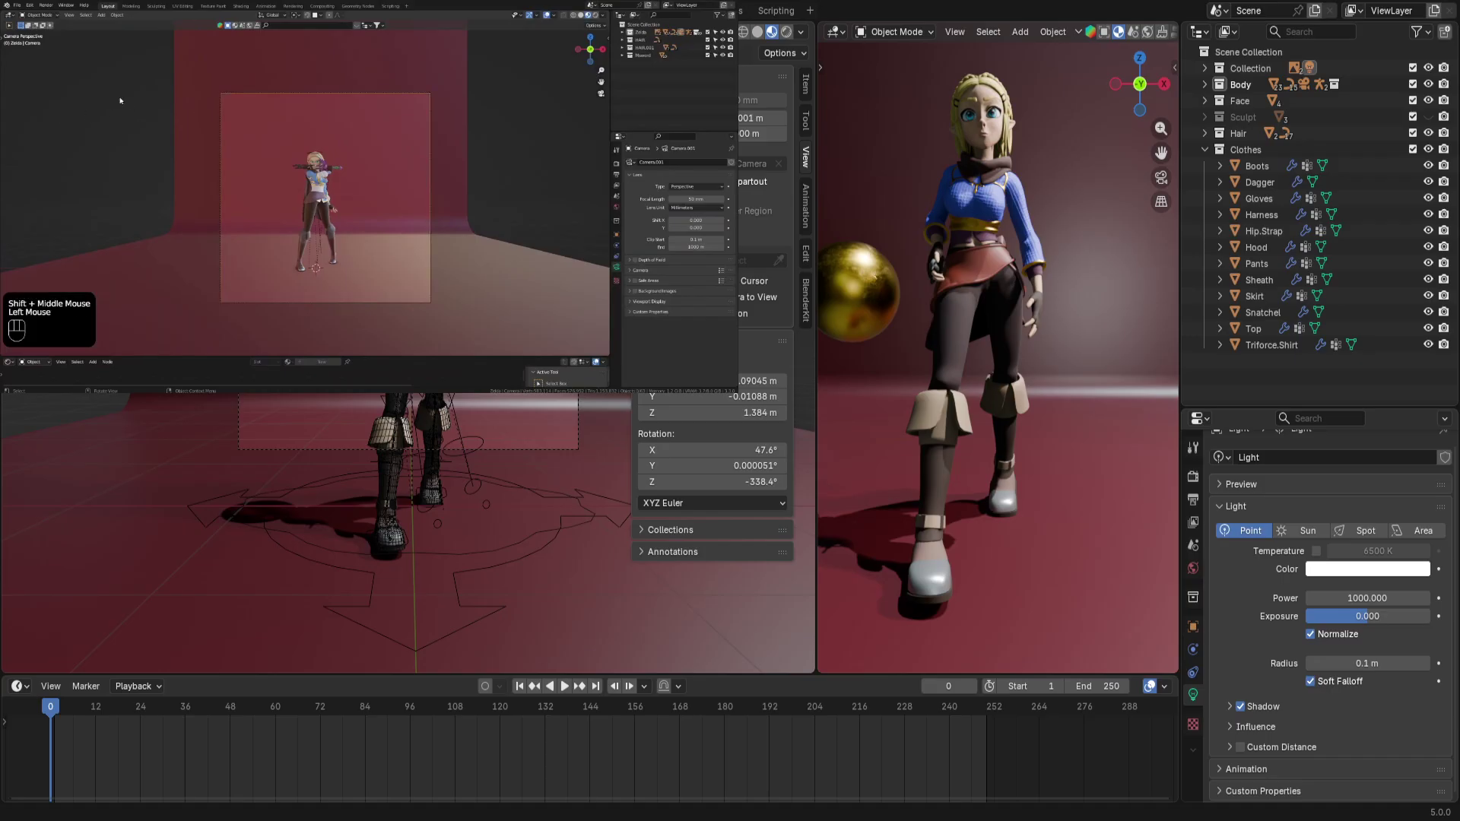
left_click(220, 94)
scroll(220, 91, "up", 2)
scroll(221, 83, "down", 1)
left_click(219, 63)
left_click(221, 74)
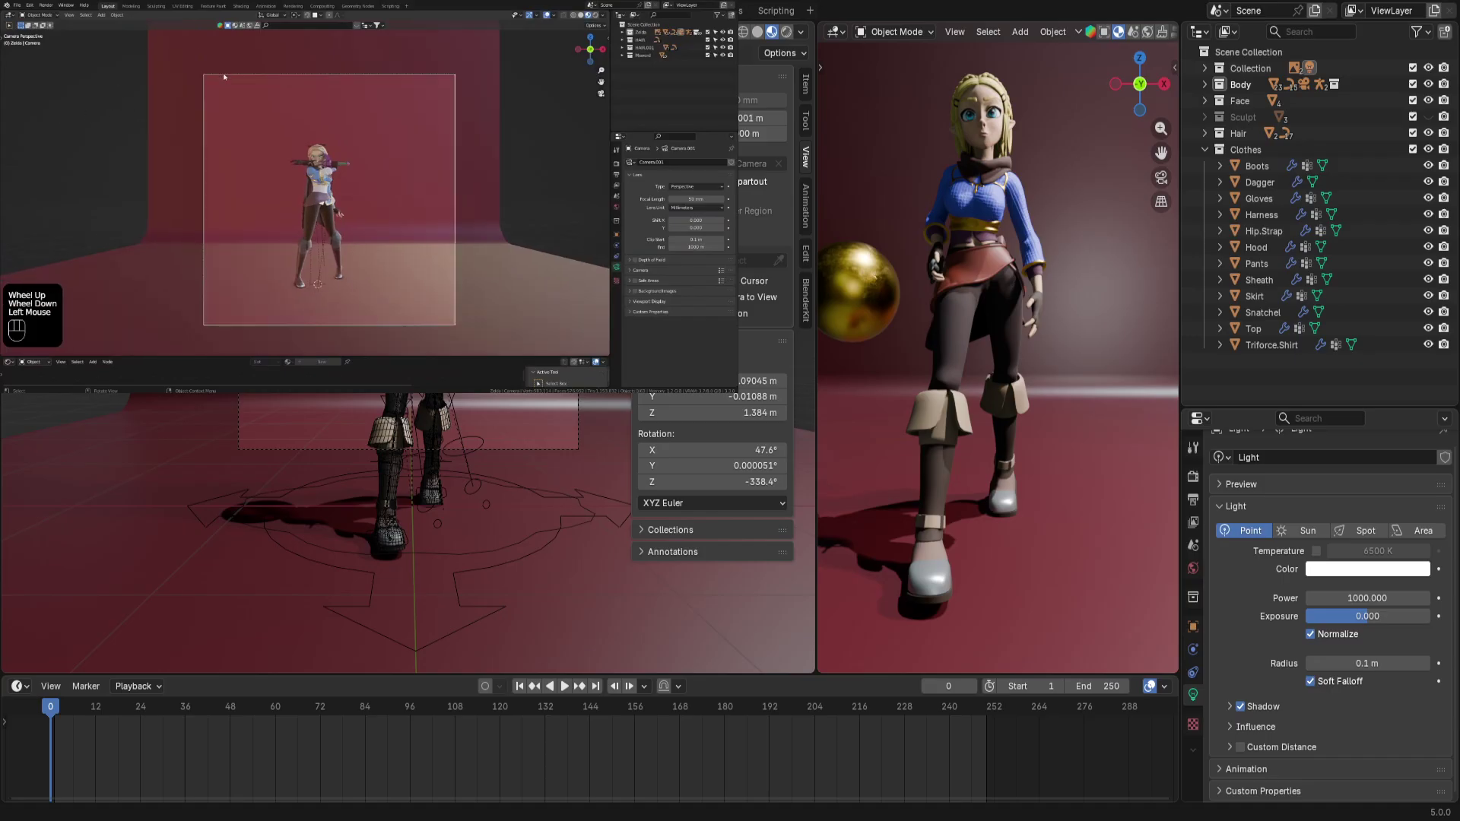
left_click(219, 87)
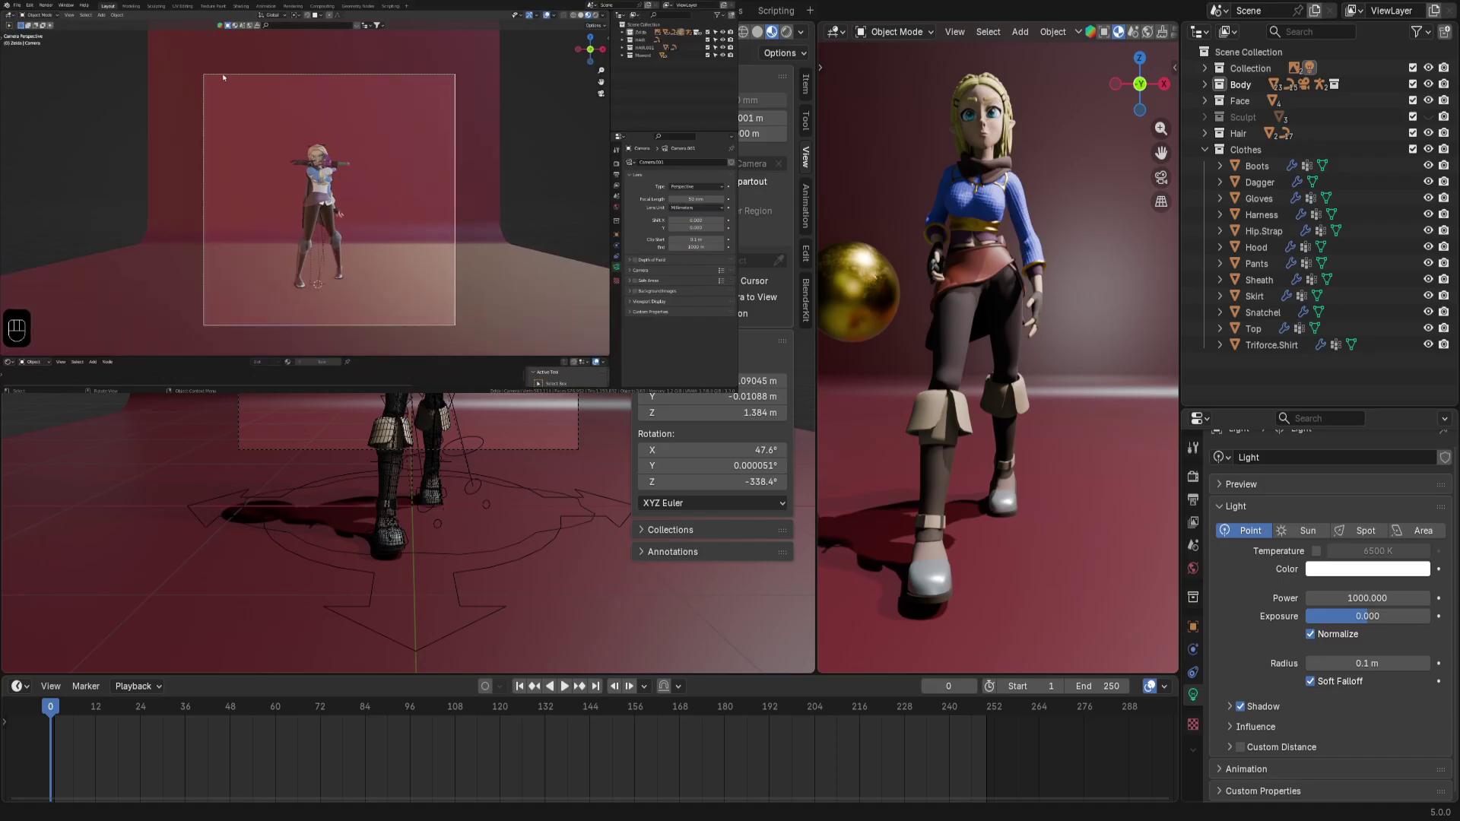
left_click(223, 76)
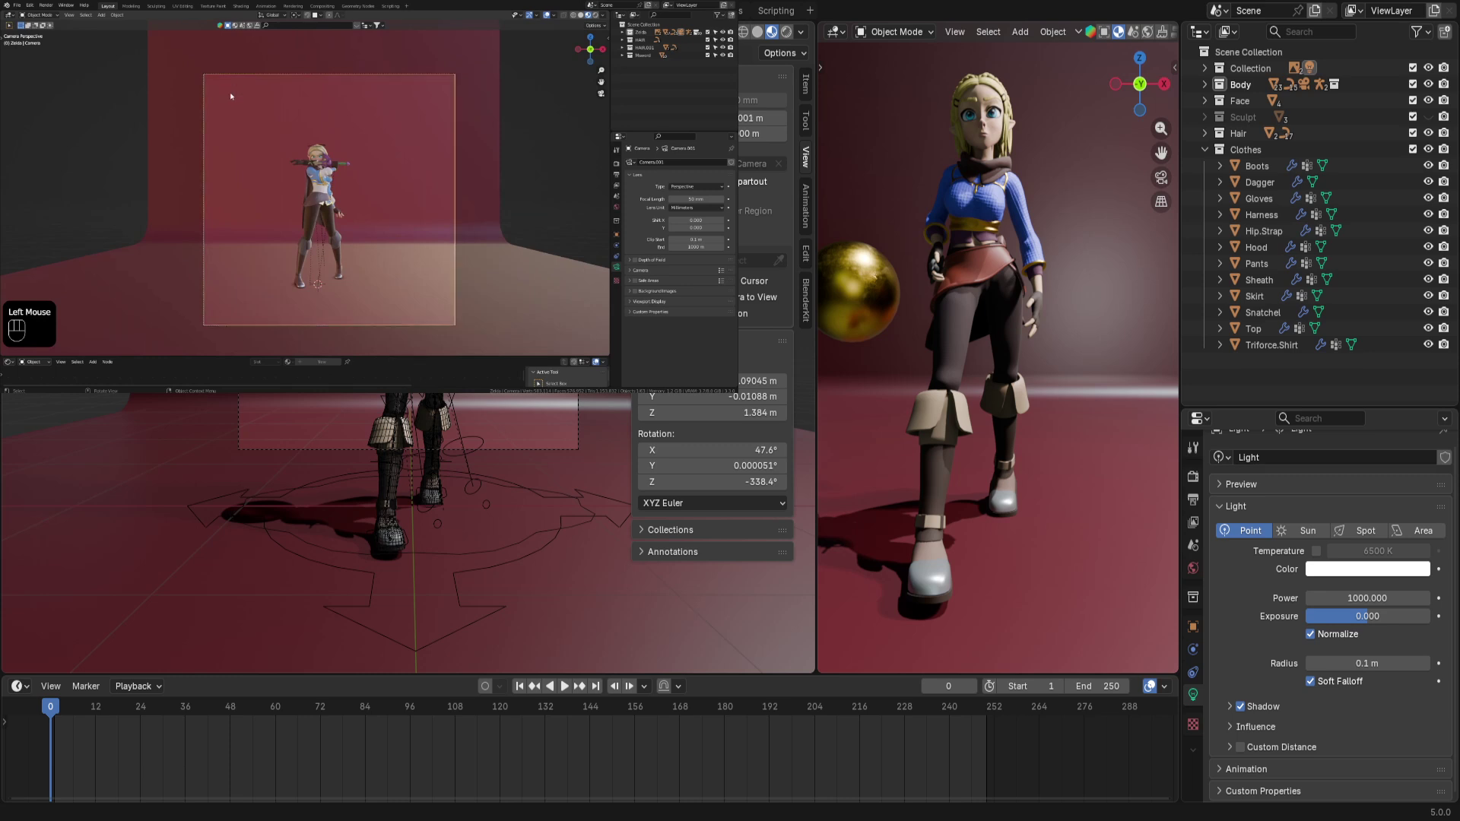
key("g")
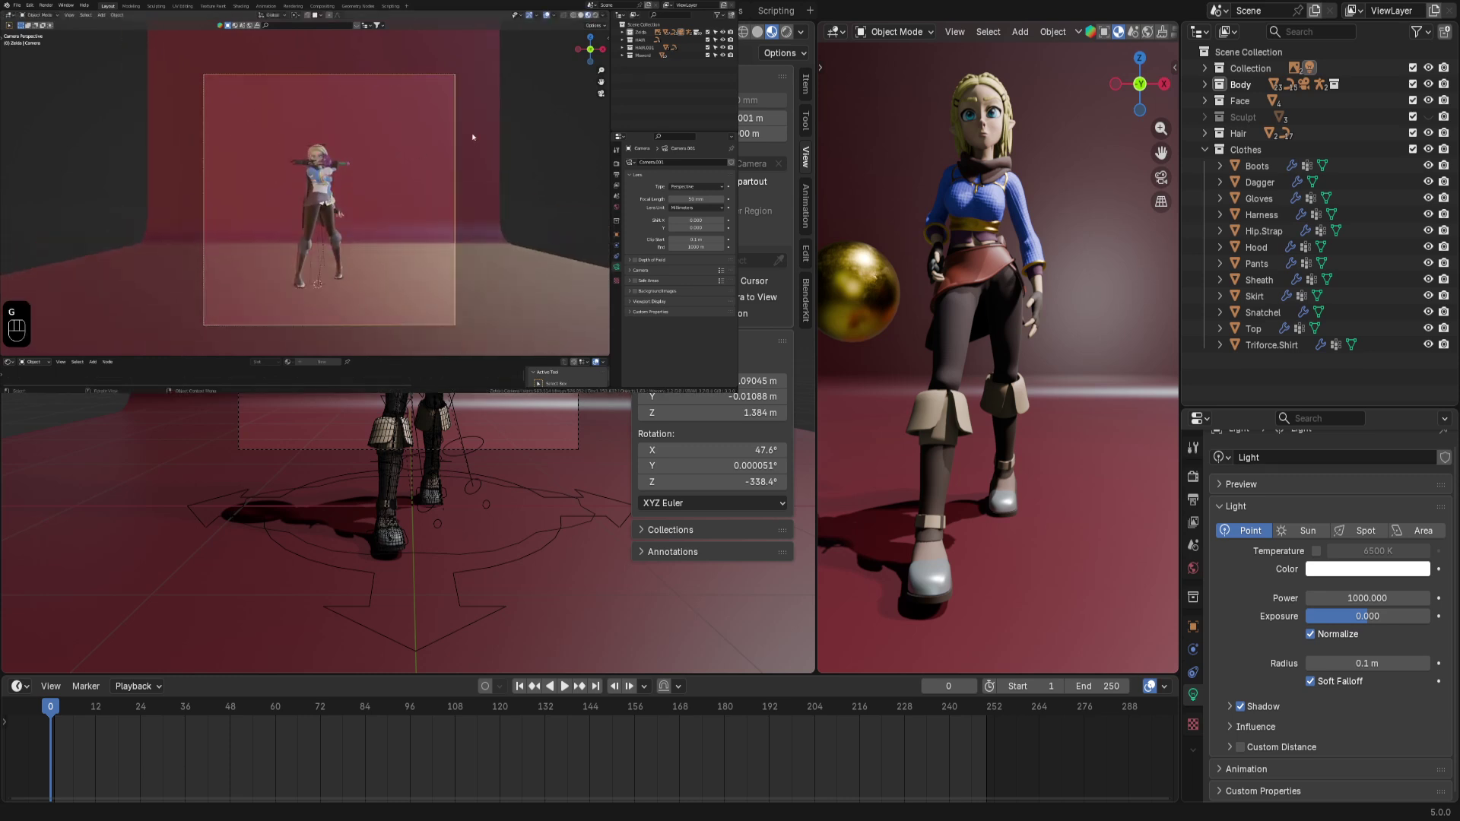
left_click(440, 107)
left_click(622, 32)
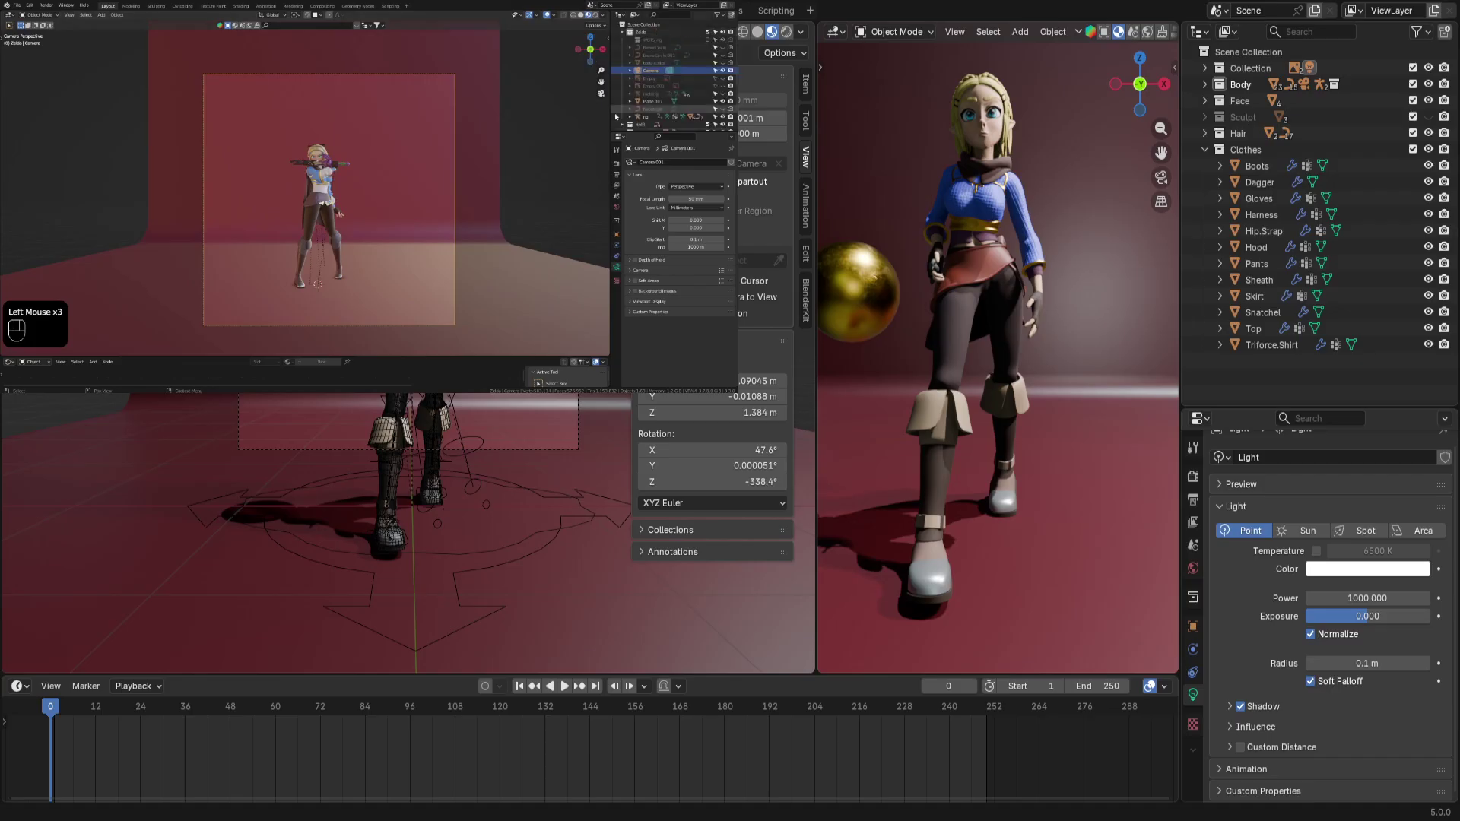
left_click(594, 120)
left_click(369, 161)
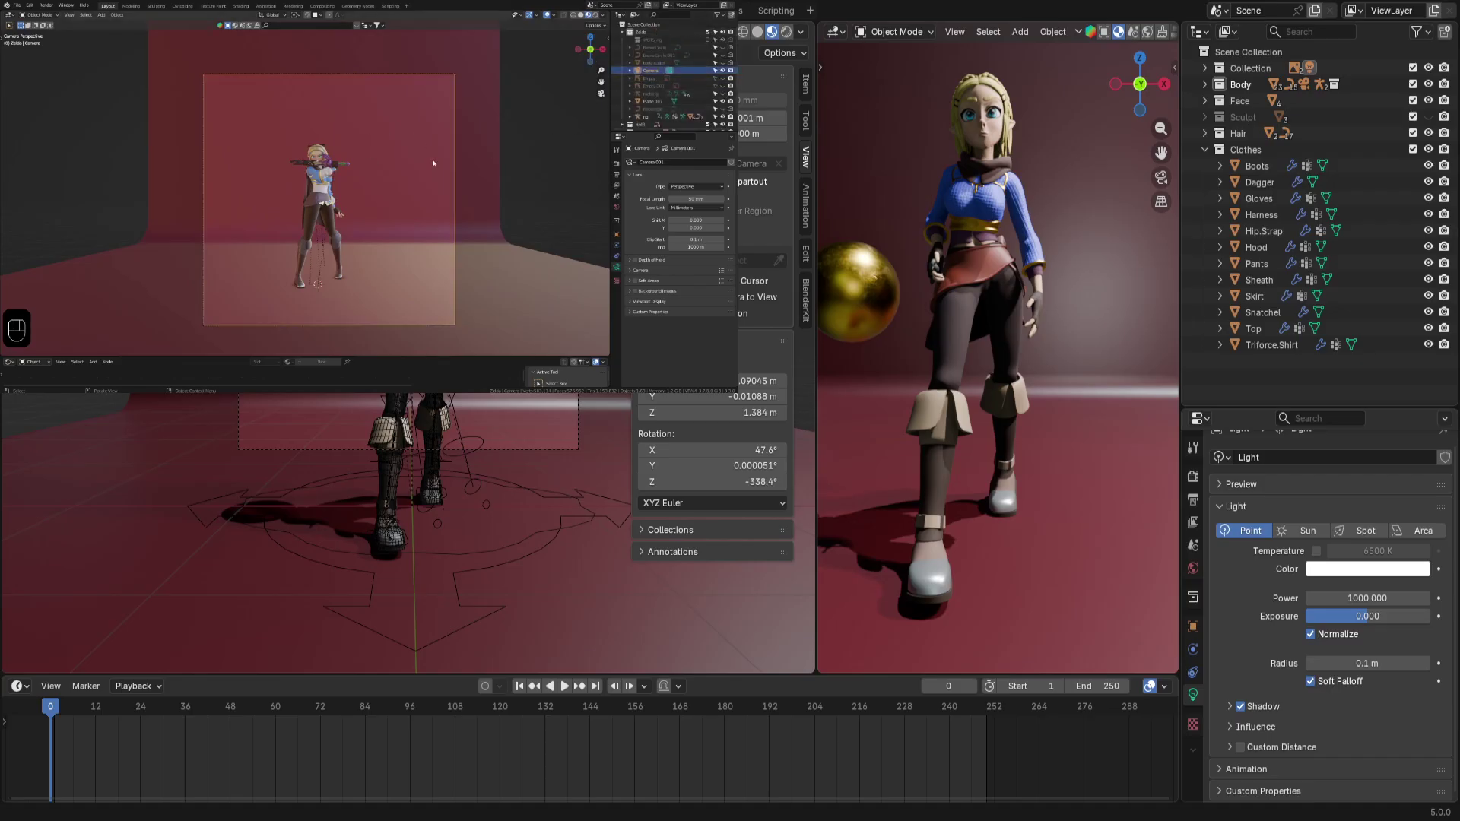
key("g")
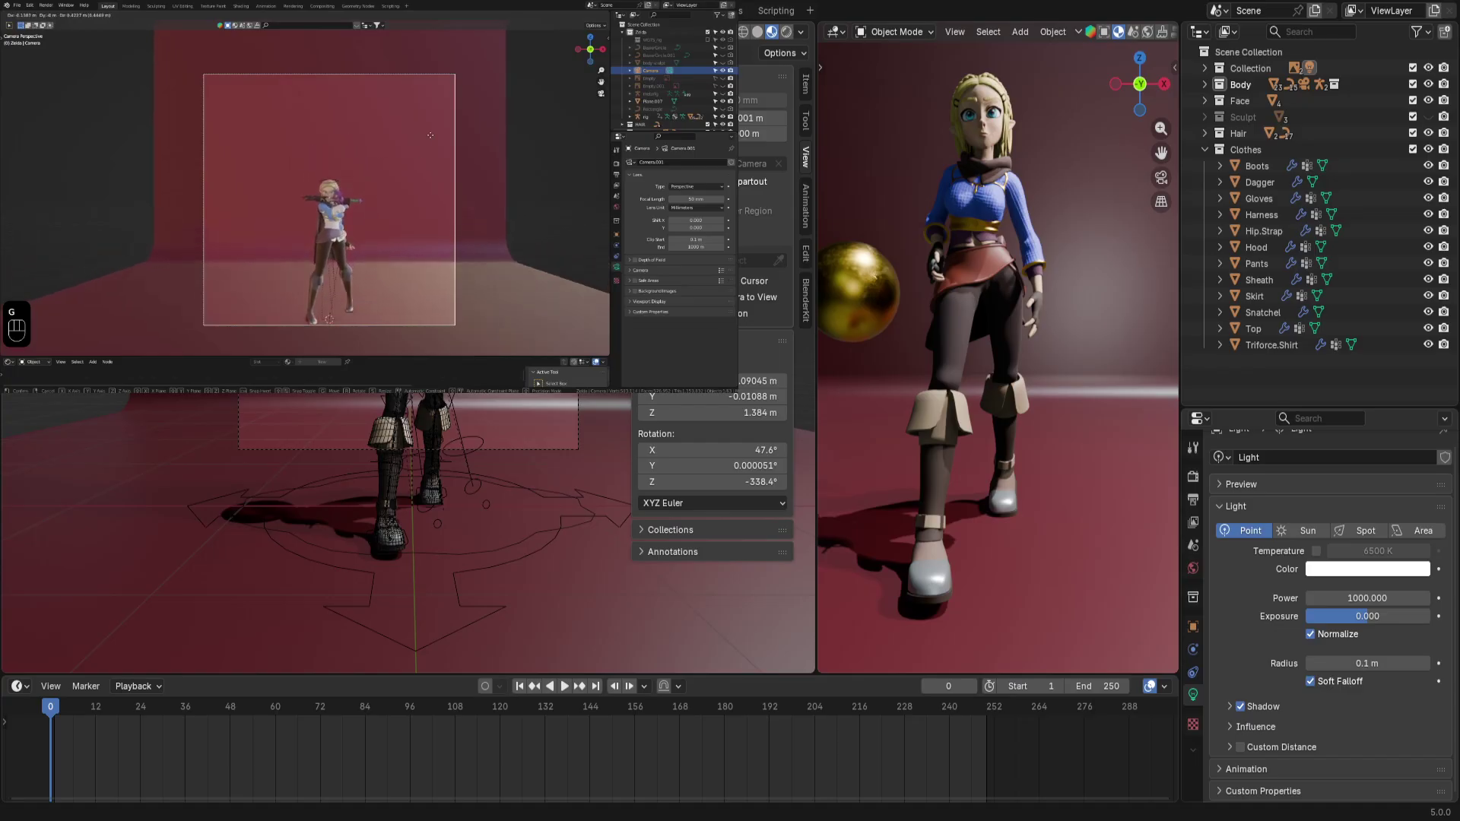
key("x")
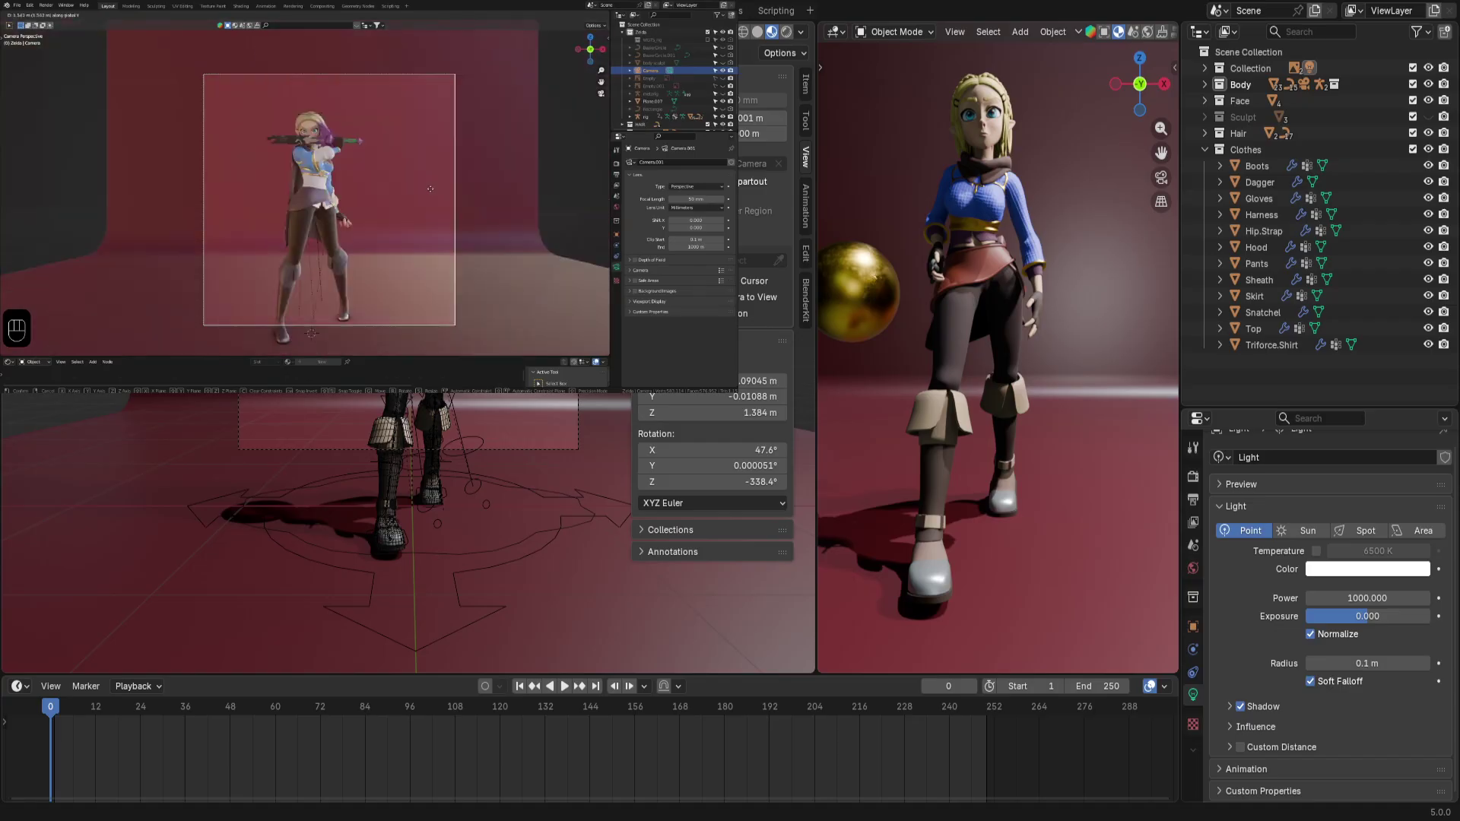
key("z")
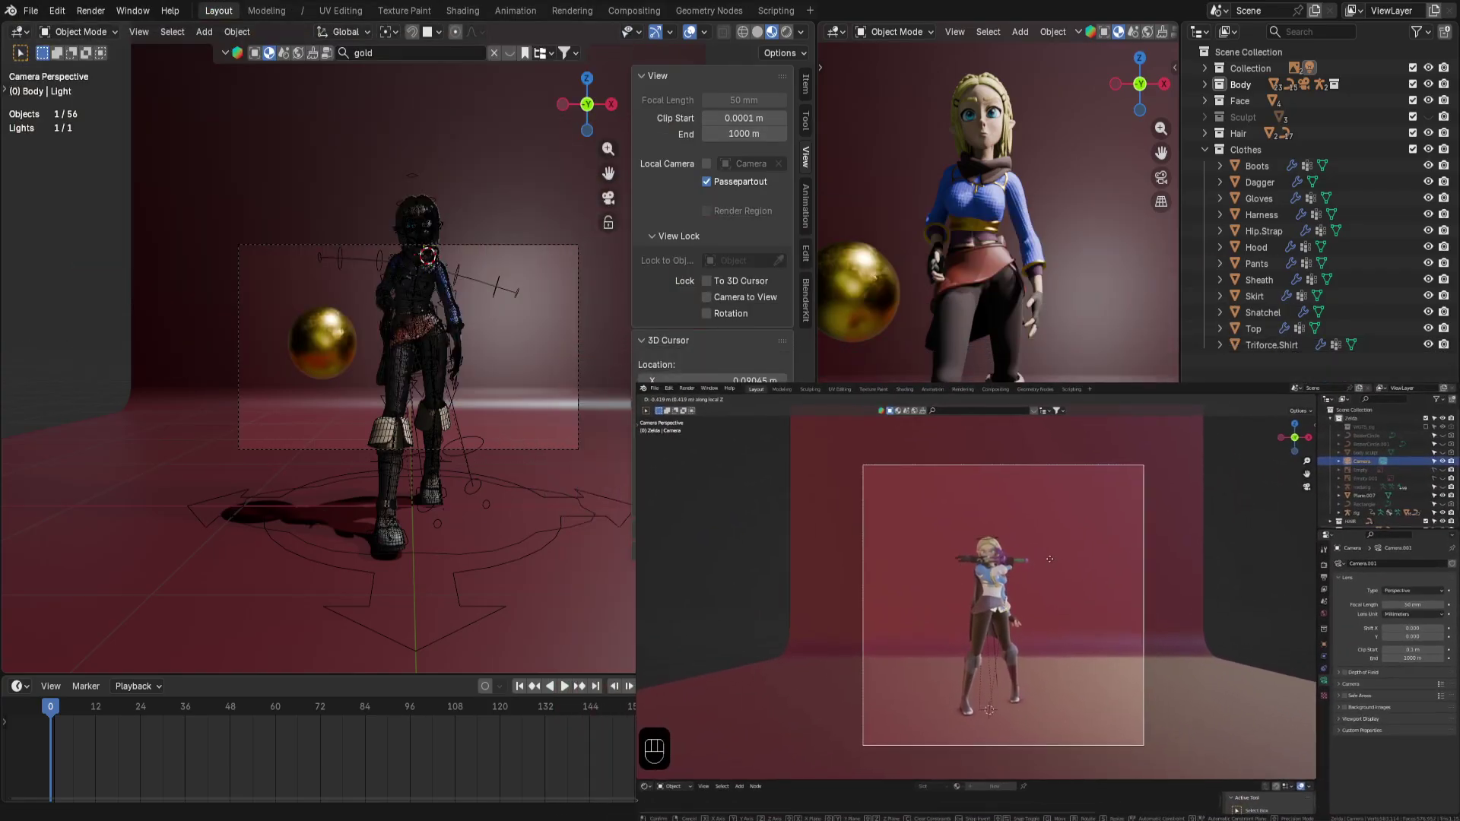
Select the camera and move it about -0.7 m along its local Z axis
left_click(444, 371)
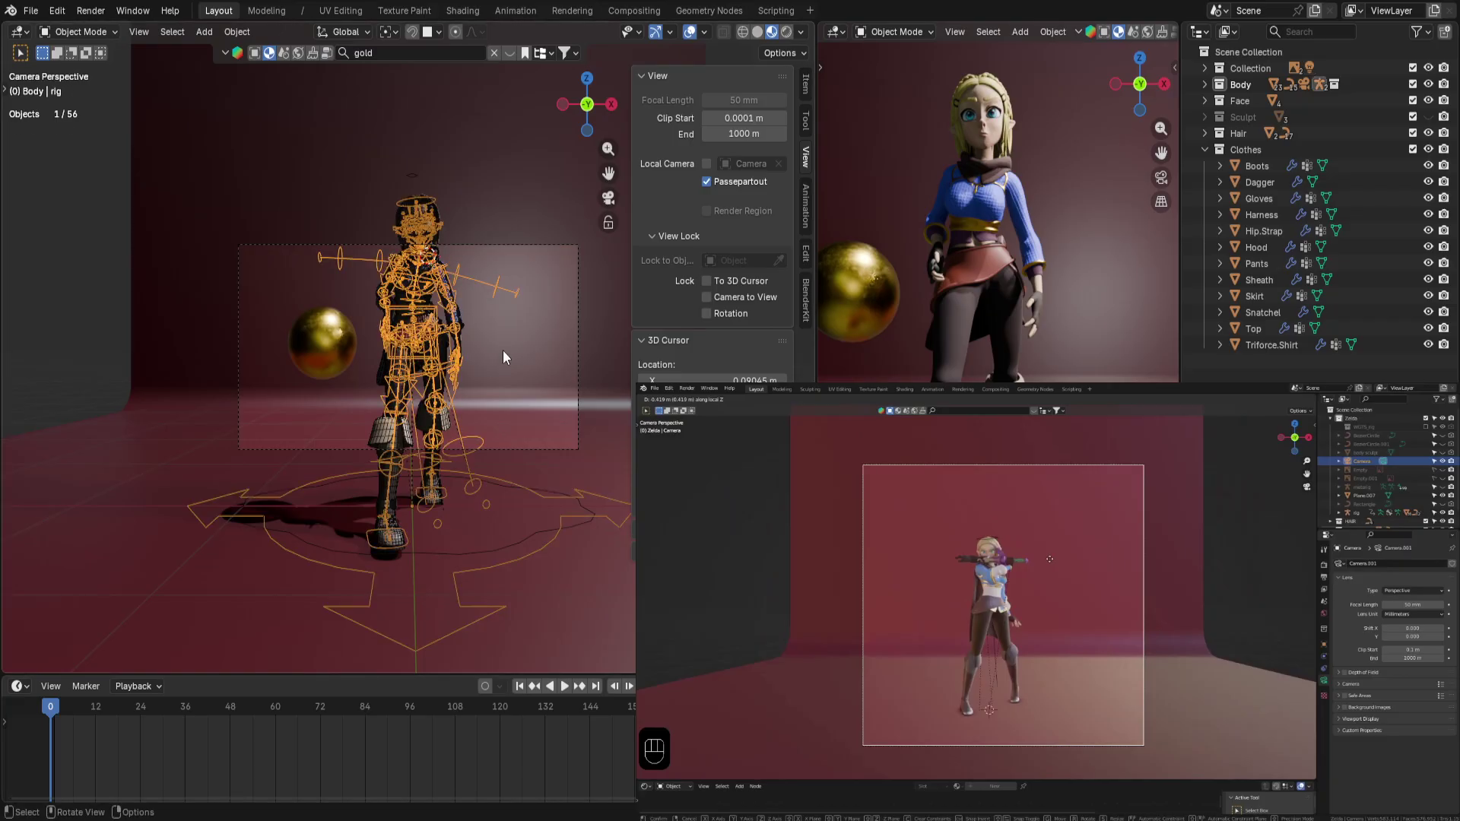
left_click(578, 299)
left_click(578, 300)
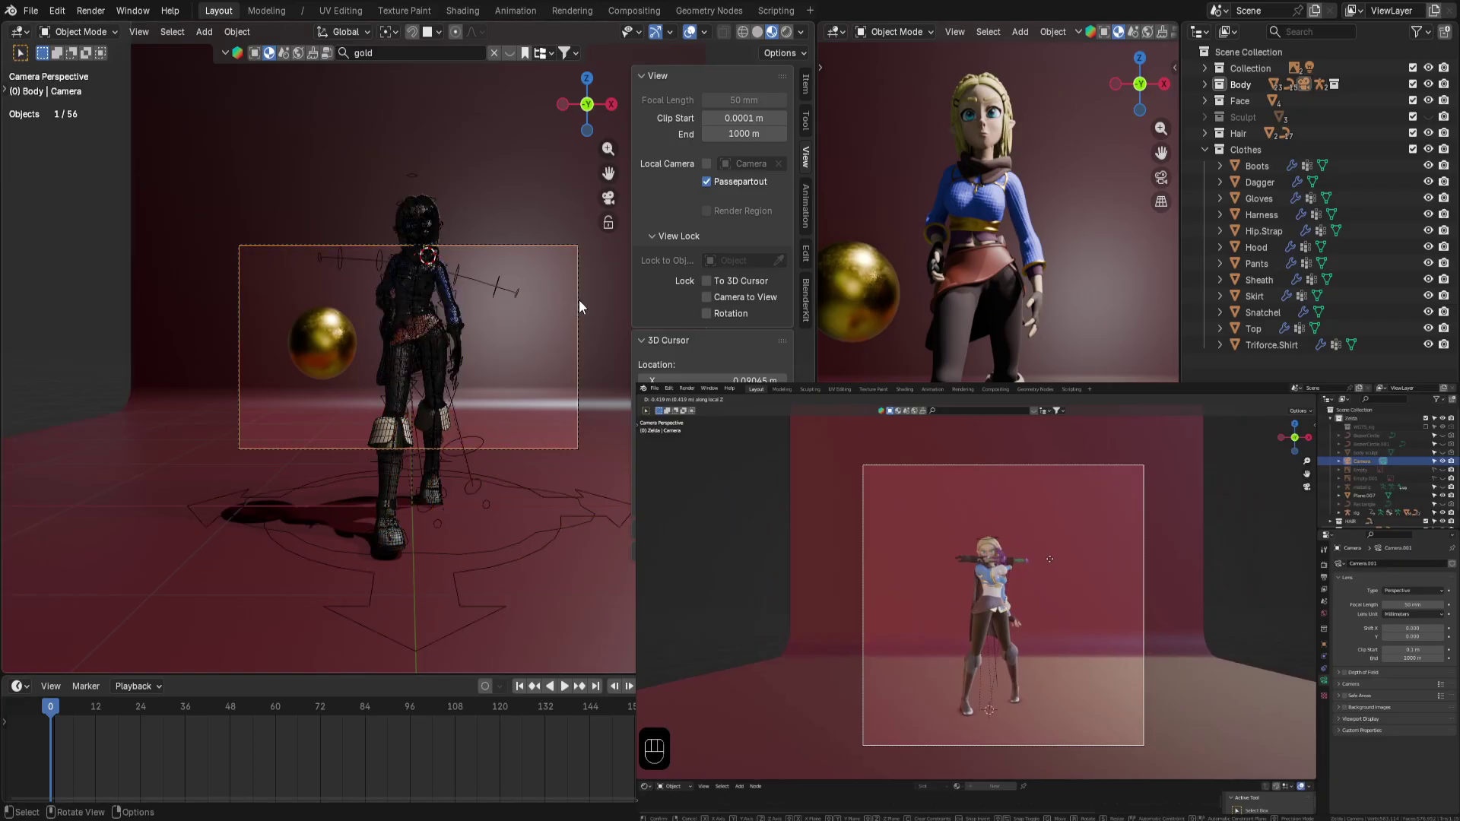
scroll(578, 299, "down", 1)
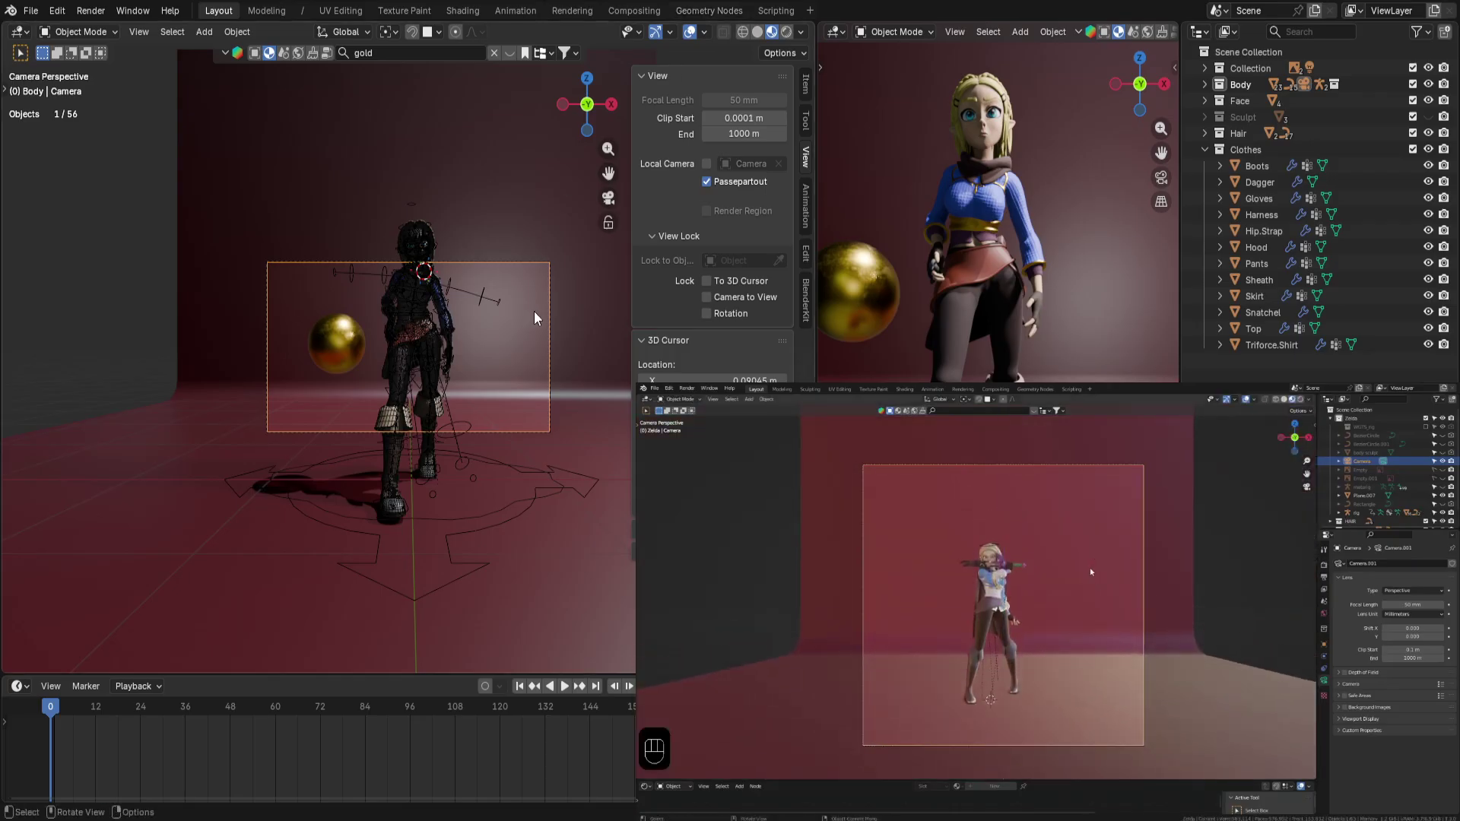
left_click(545, 310)
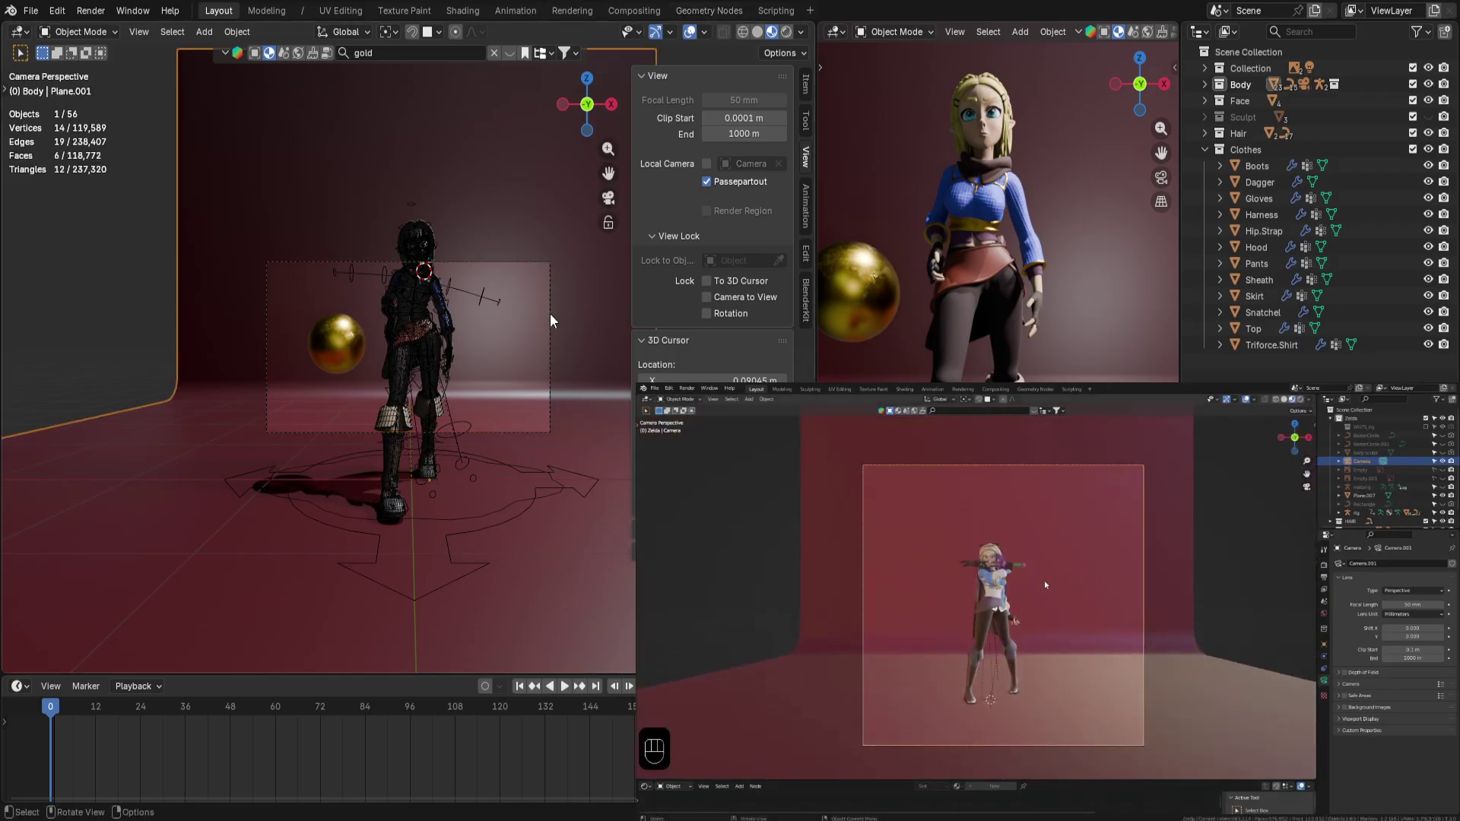
left_click(550, 313)
key("g")
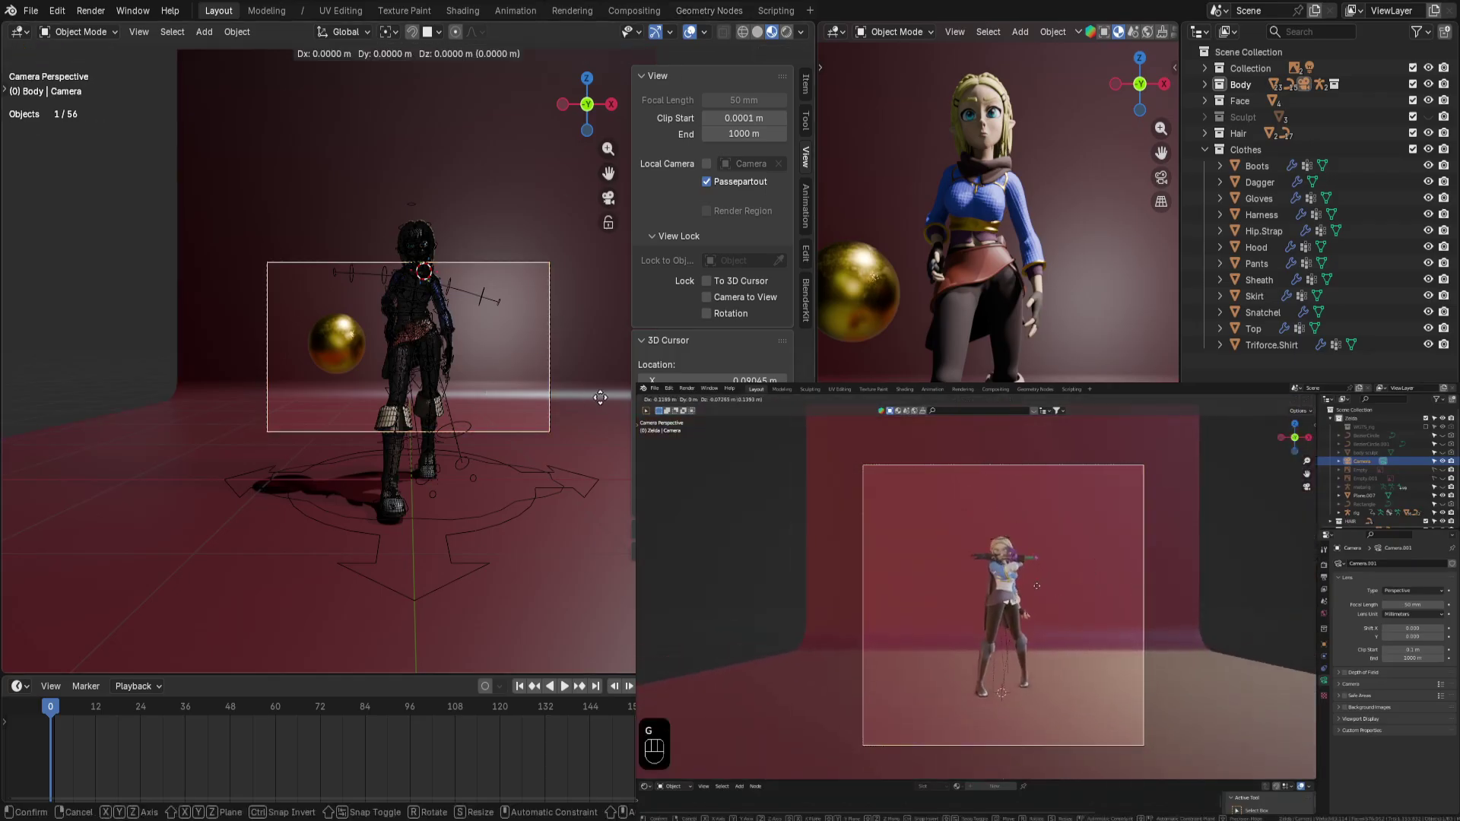
key("z")
key("z")
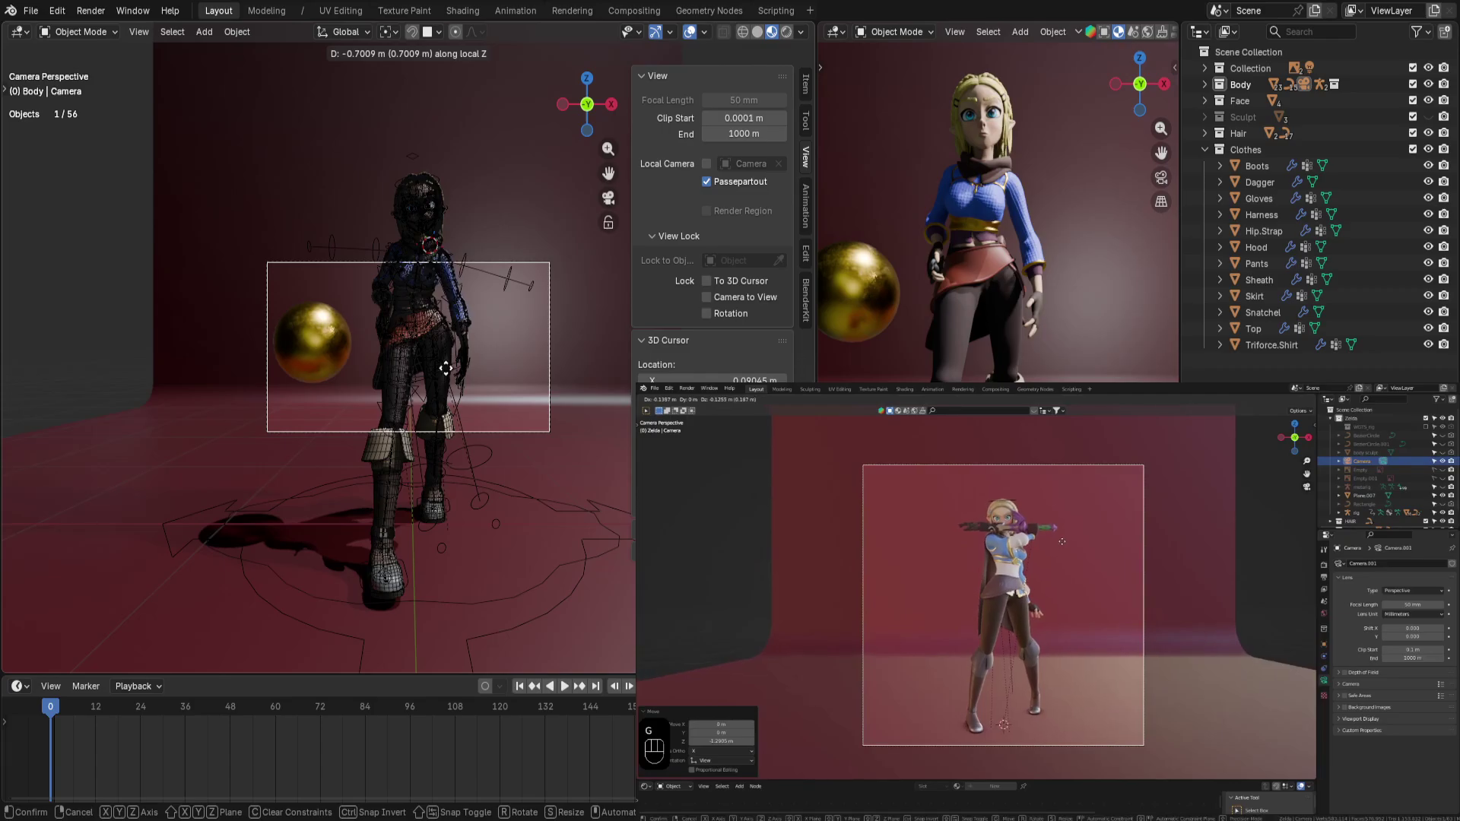
left_click(445, 368)
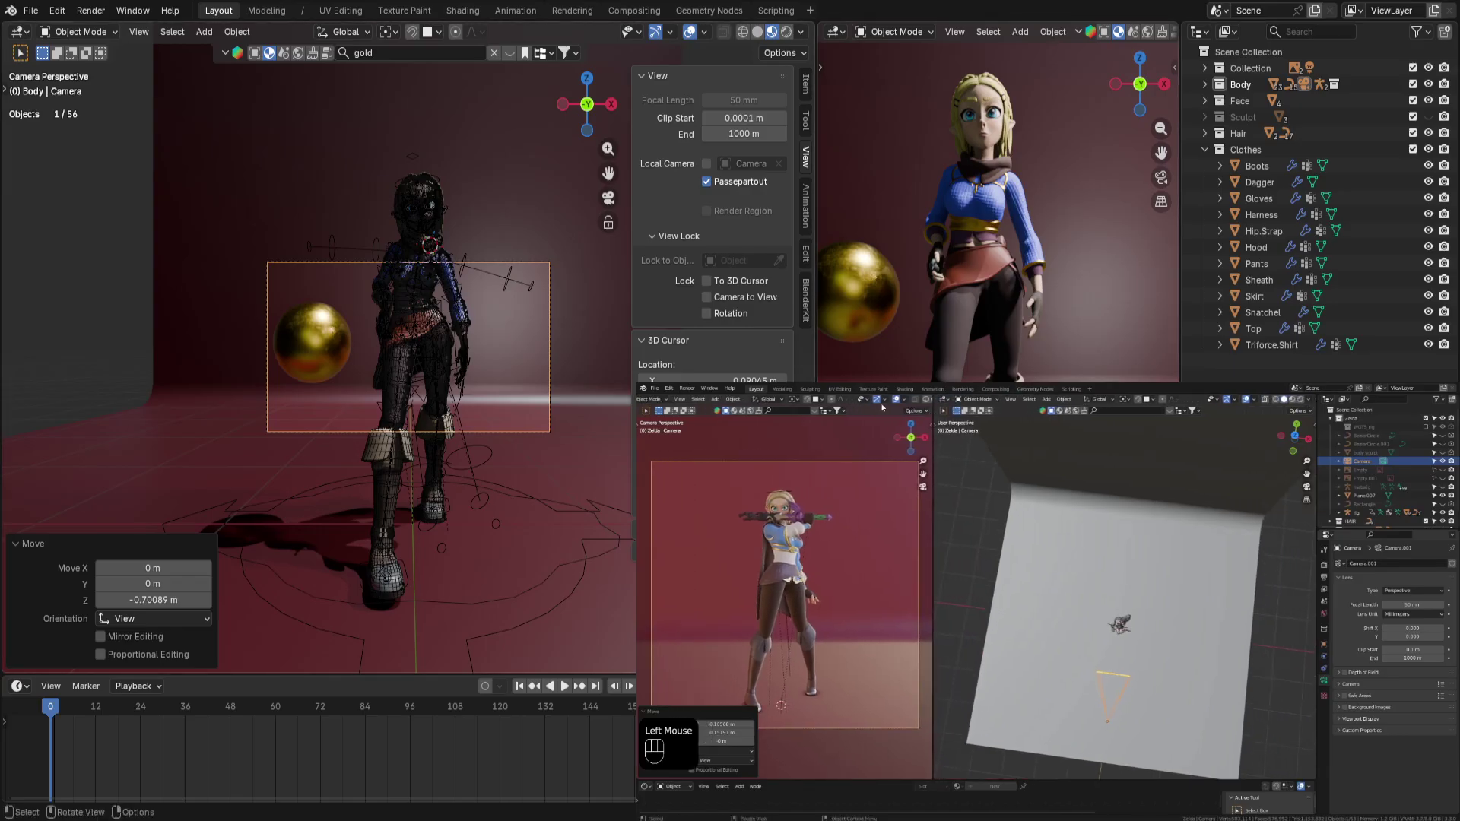
left_click(472, 263)
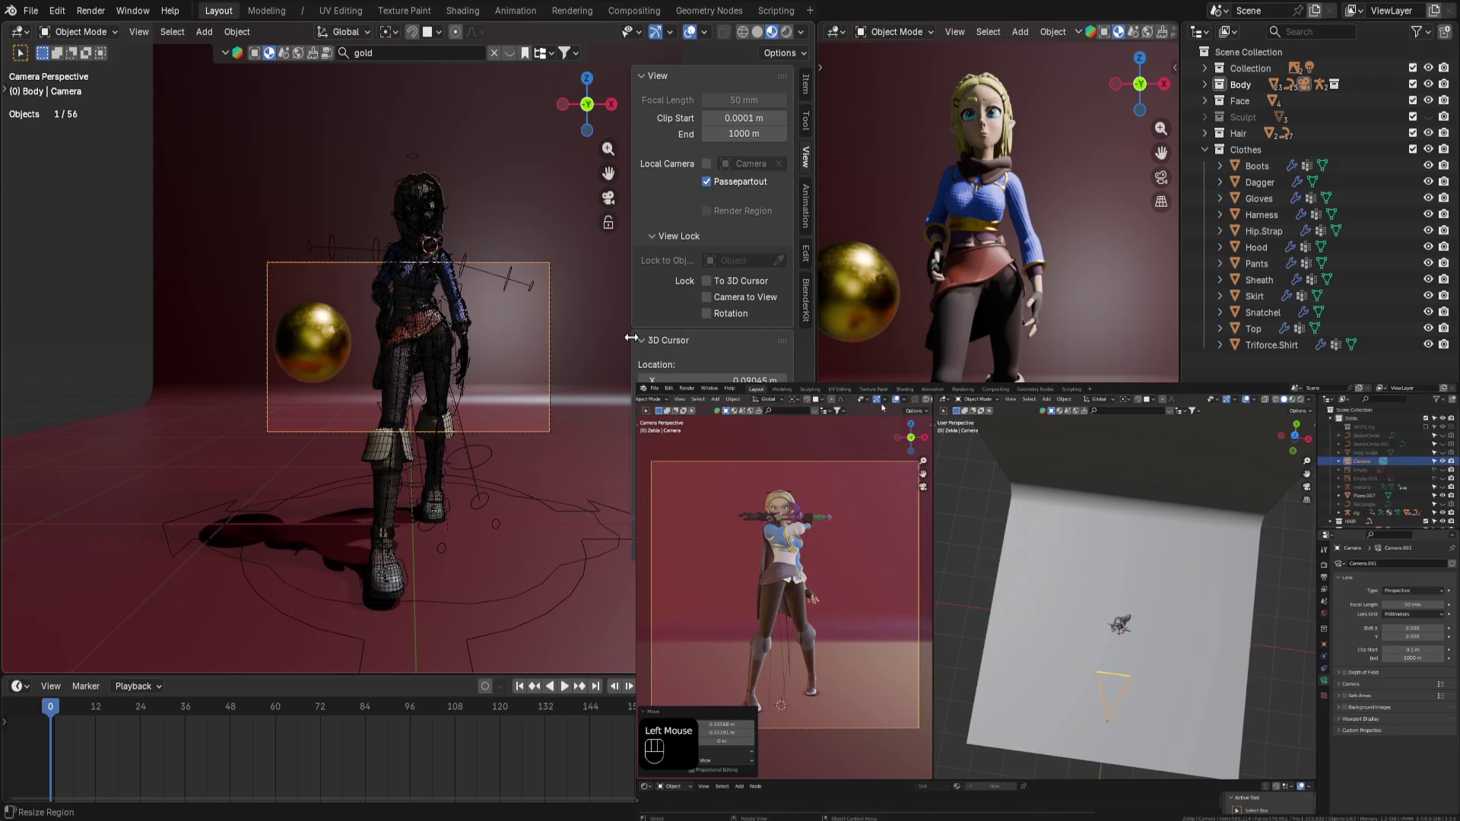
Place the 3D cursor at the character's waist and undo the camera's last move
mouse_move(414, 326)
right_mouse_down("shift")
mouse_move(422, 279)
mouse_move(409, 365)
mouse_move(415, 312)
right_mouse_up("shift")
right_click(727, 398)
key("ctrl+z")
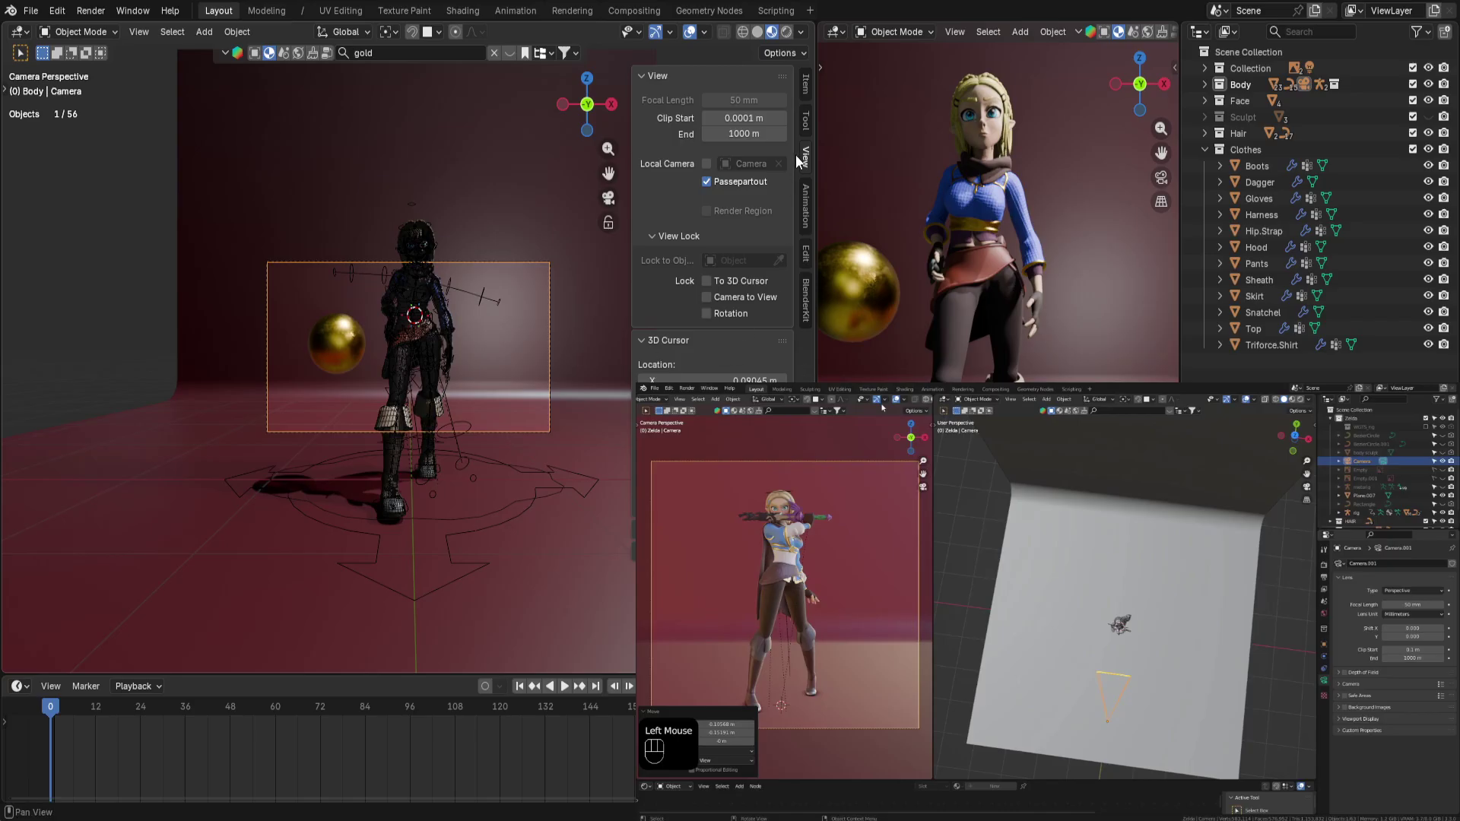
Try several render format presets on the camera frame and settle on HDTV 1080p
left_click(806, 124)
left_click(807, 159)
left_click(1422, 435)
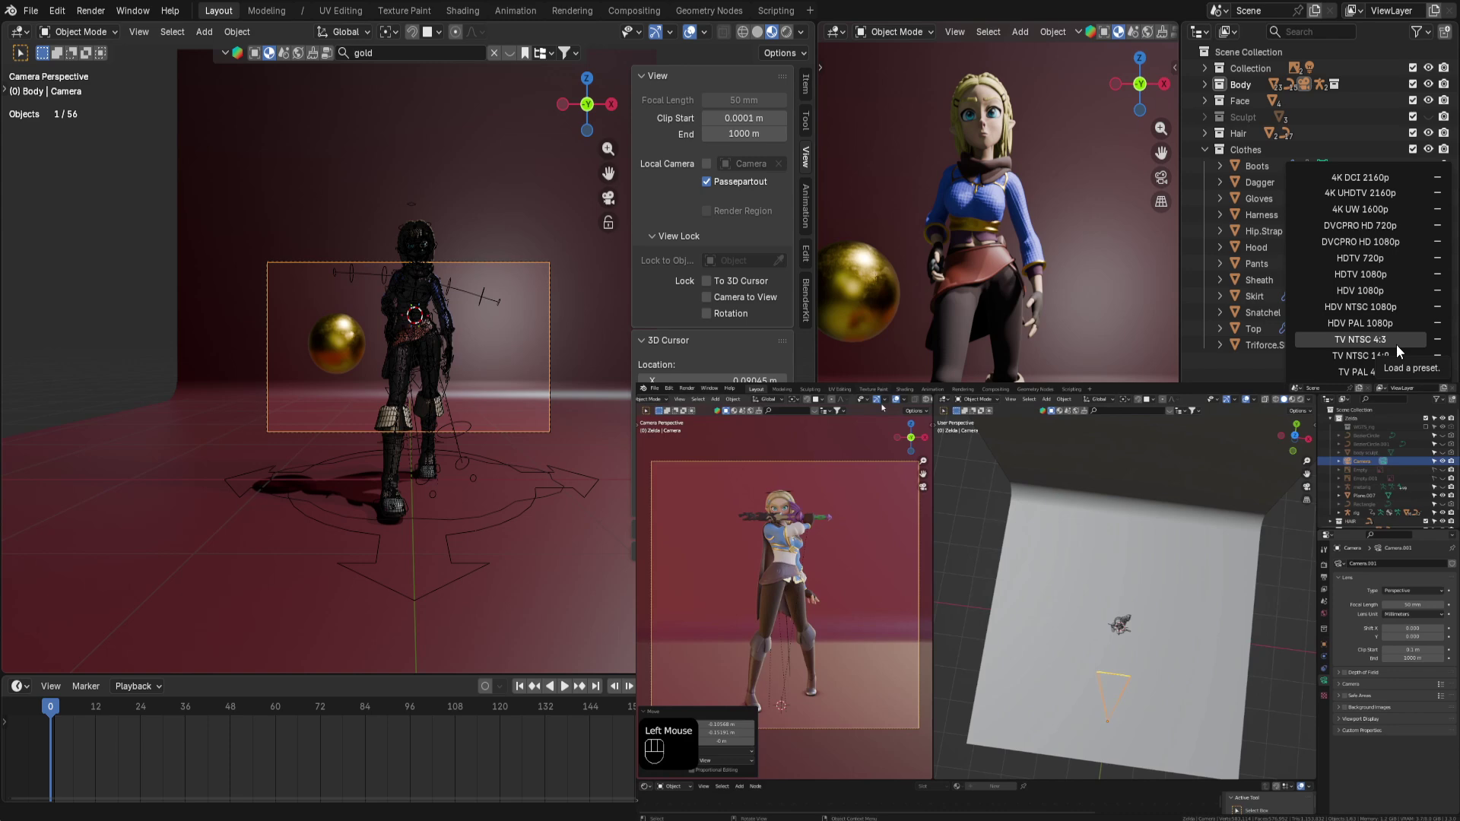
left_click(1397, 377)
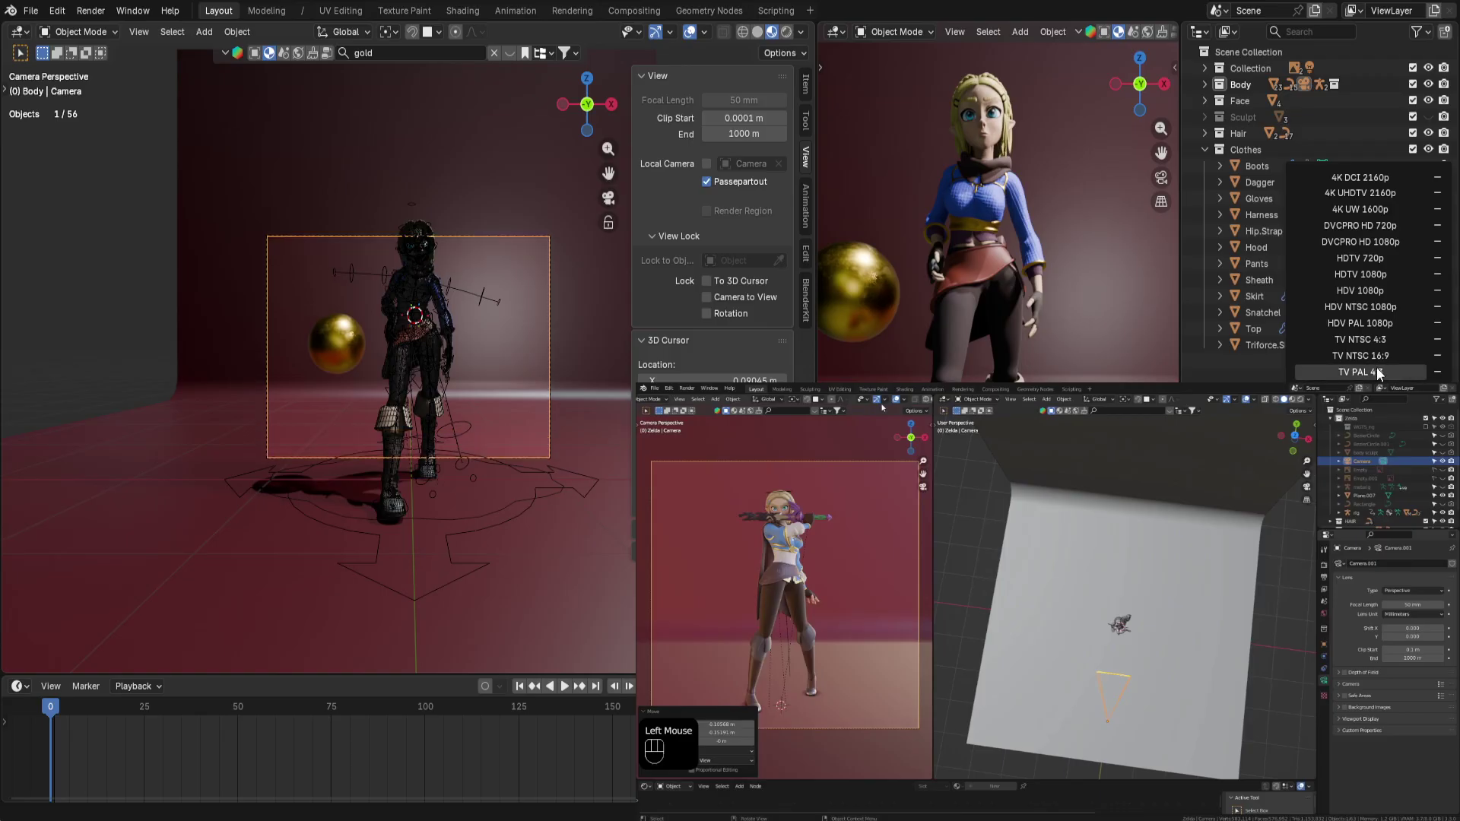
left_click(1371, 308)
left_click(1363, 326)
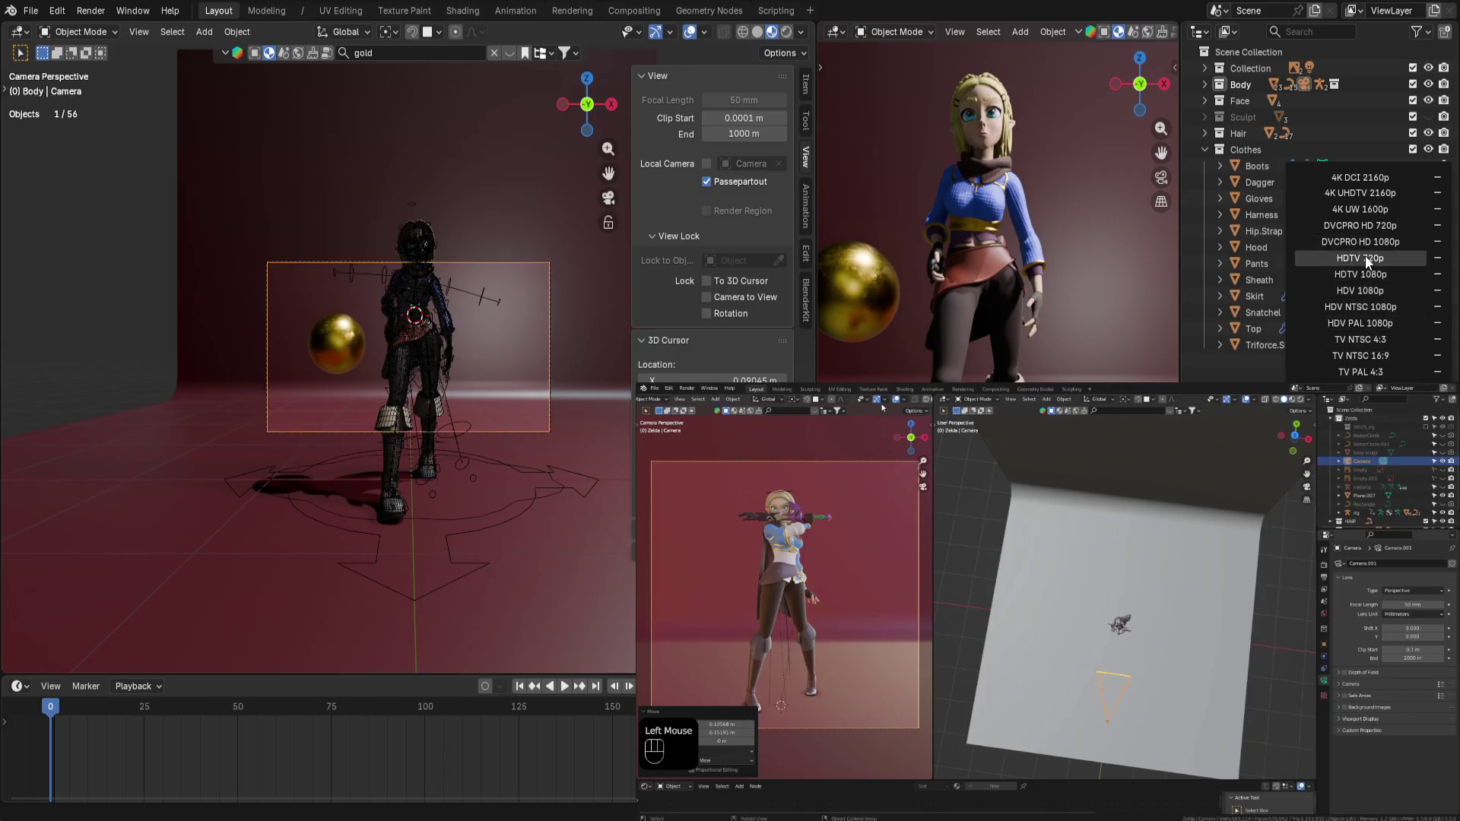
left_click(1364, 307)
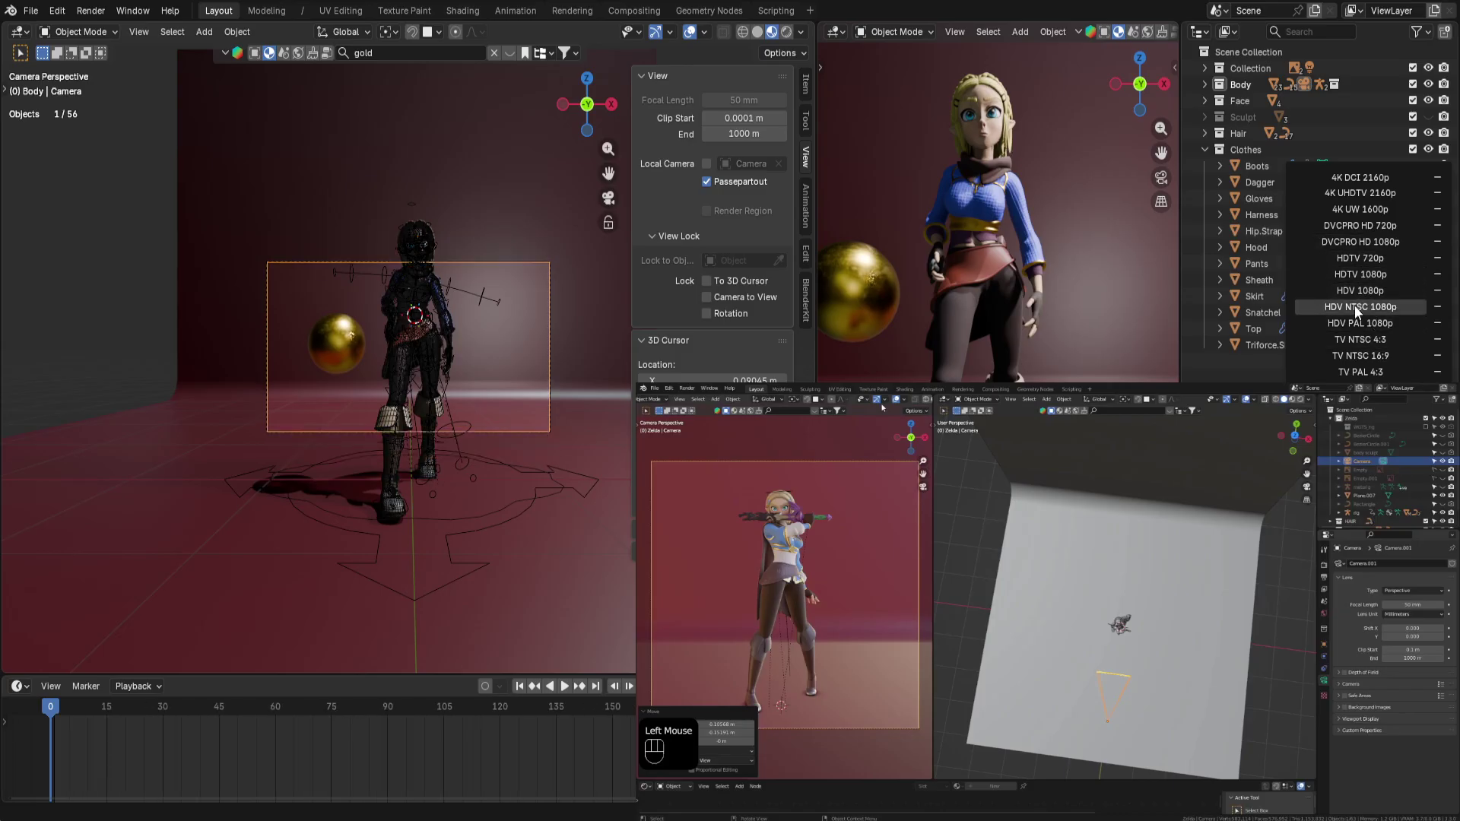
left_click(1380, 180)
left_click(1366, 371)
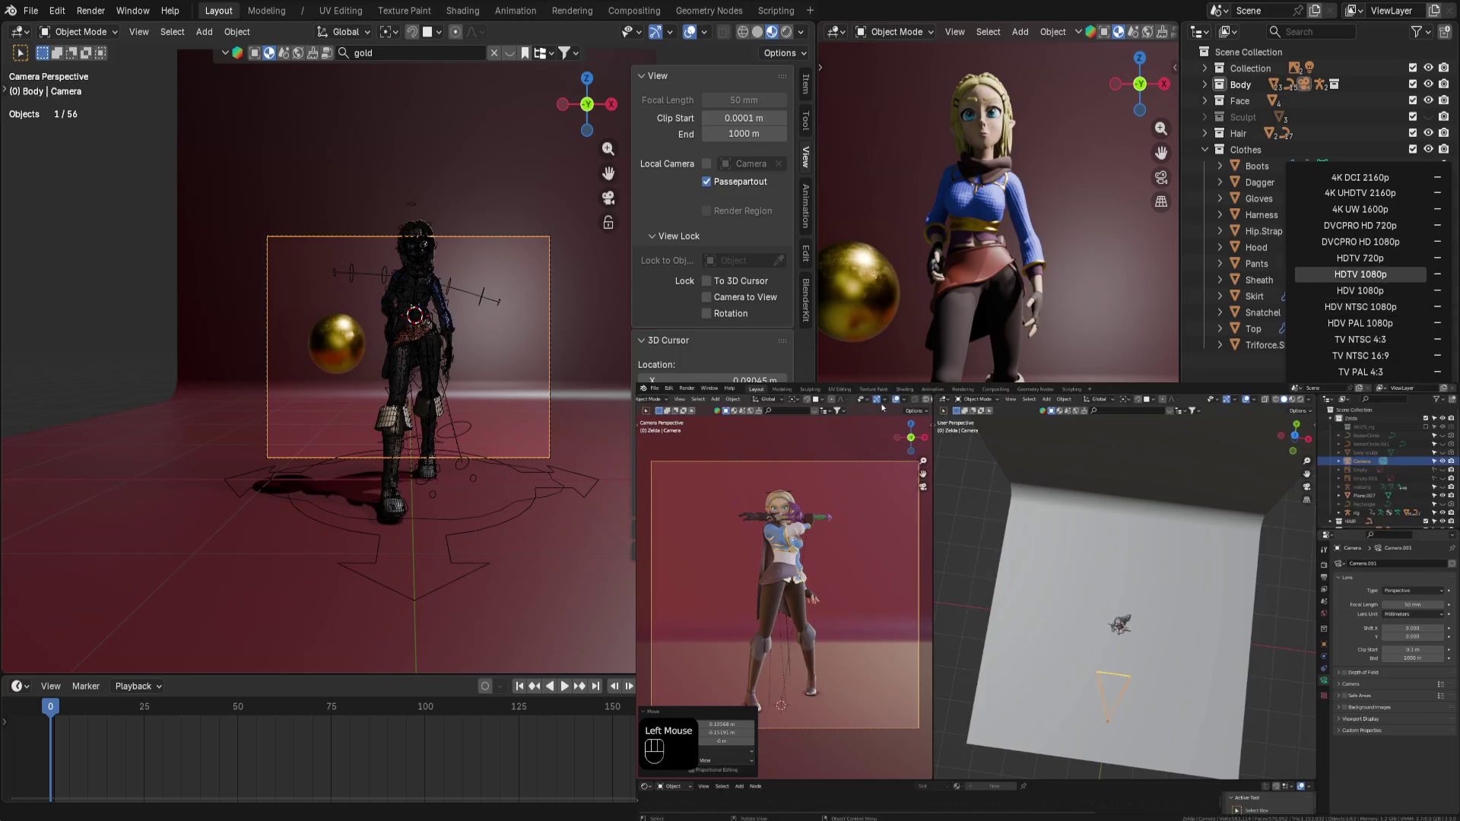
left_click(1382, 276)
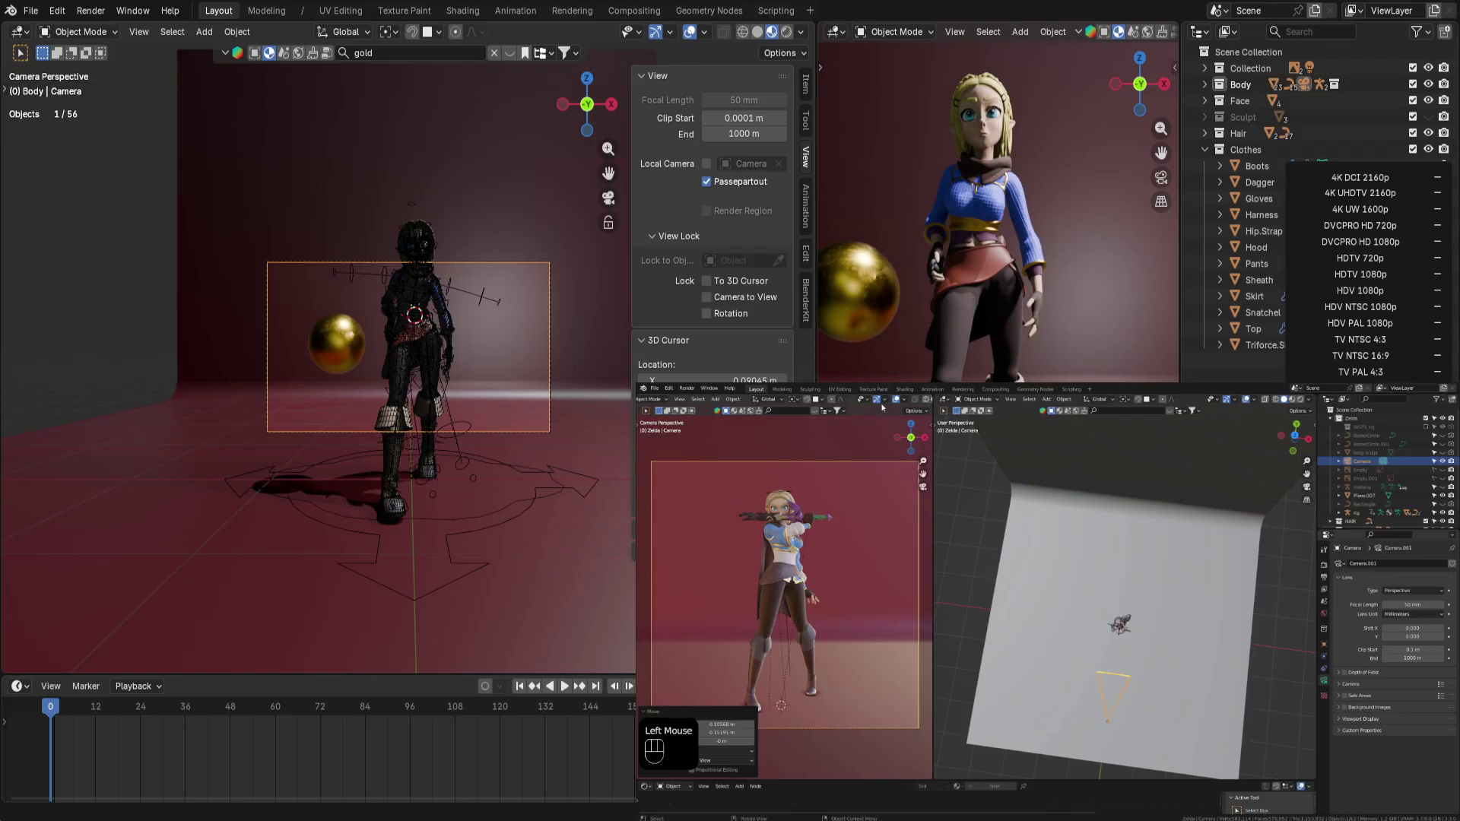
Increase the render resolution's height and narrow its width to give the camera a tall portrait frame
left_click(1368, 464)
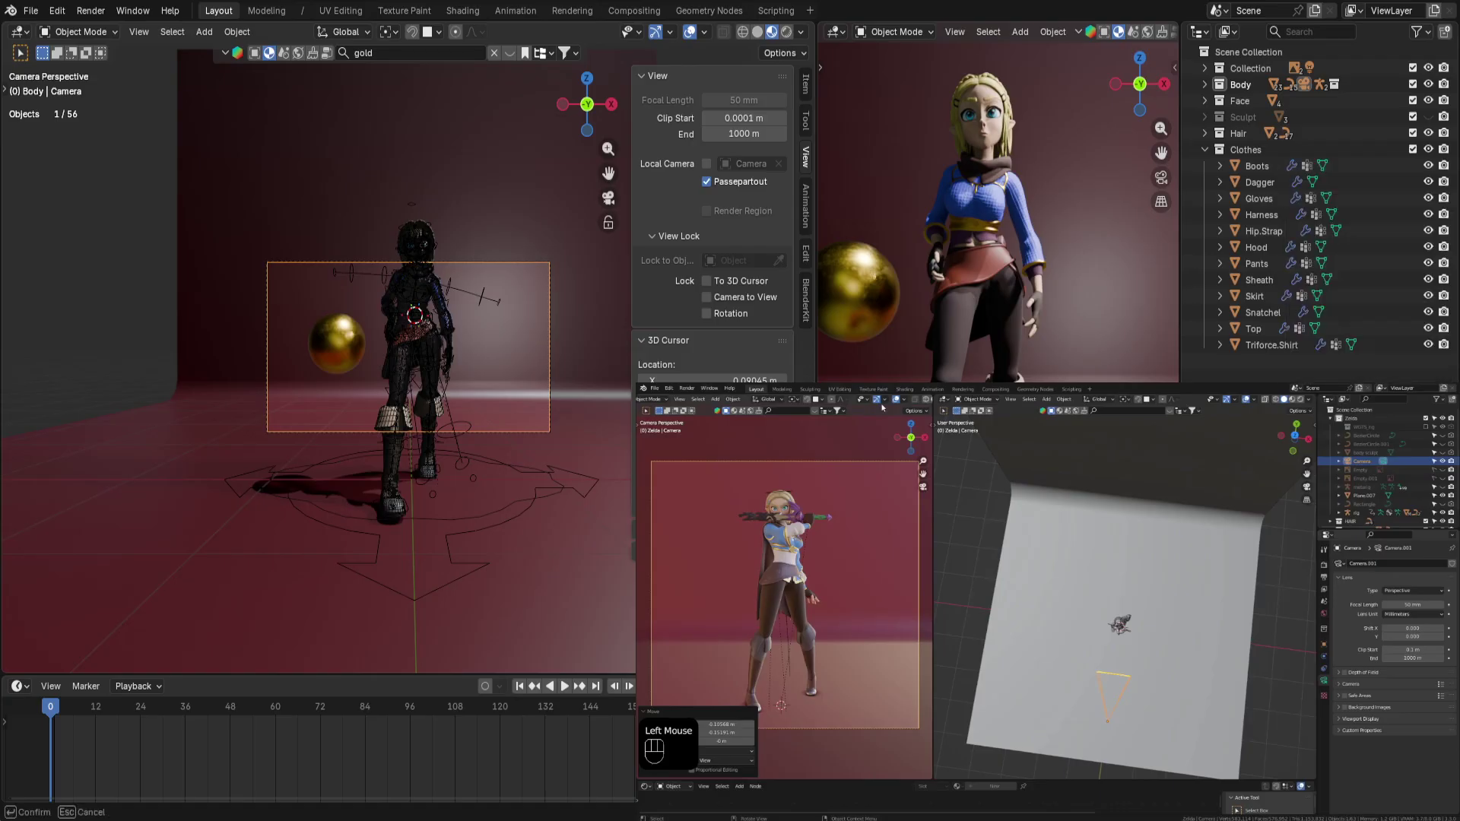
key("Return")
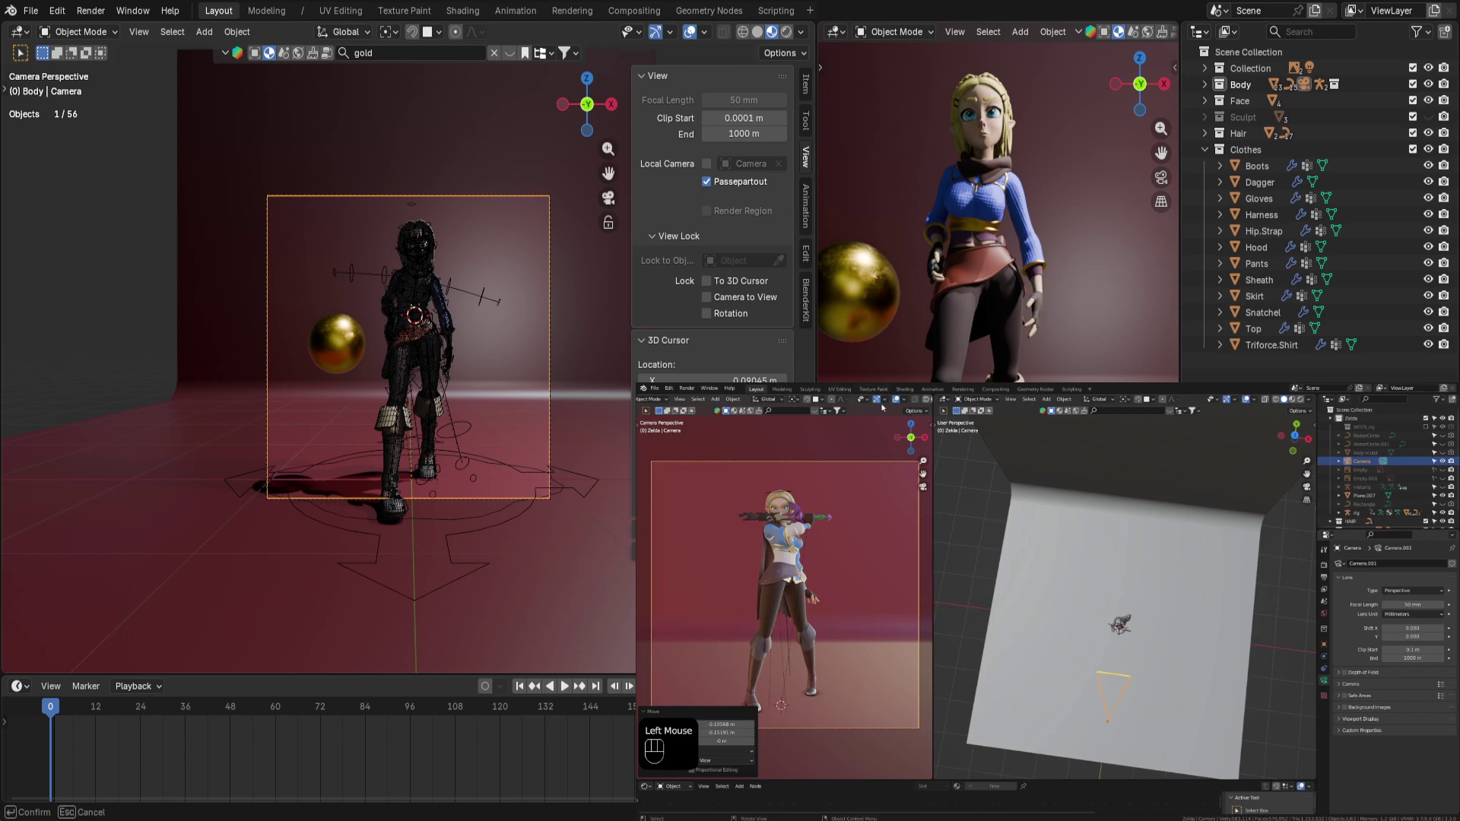
key("Return")
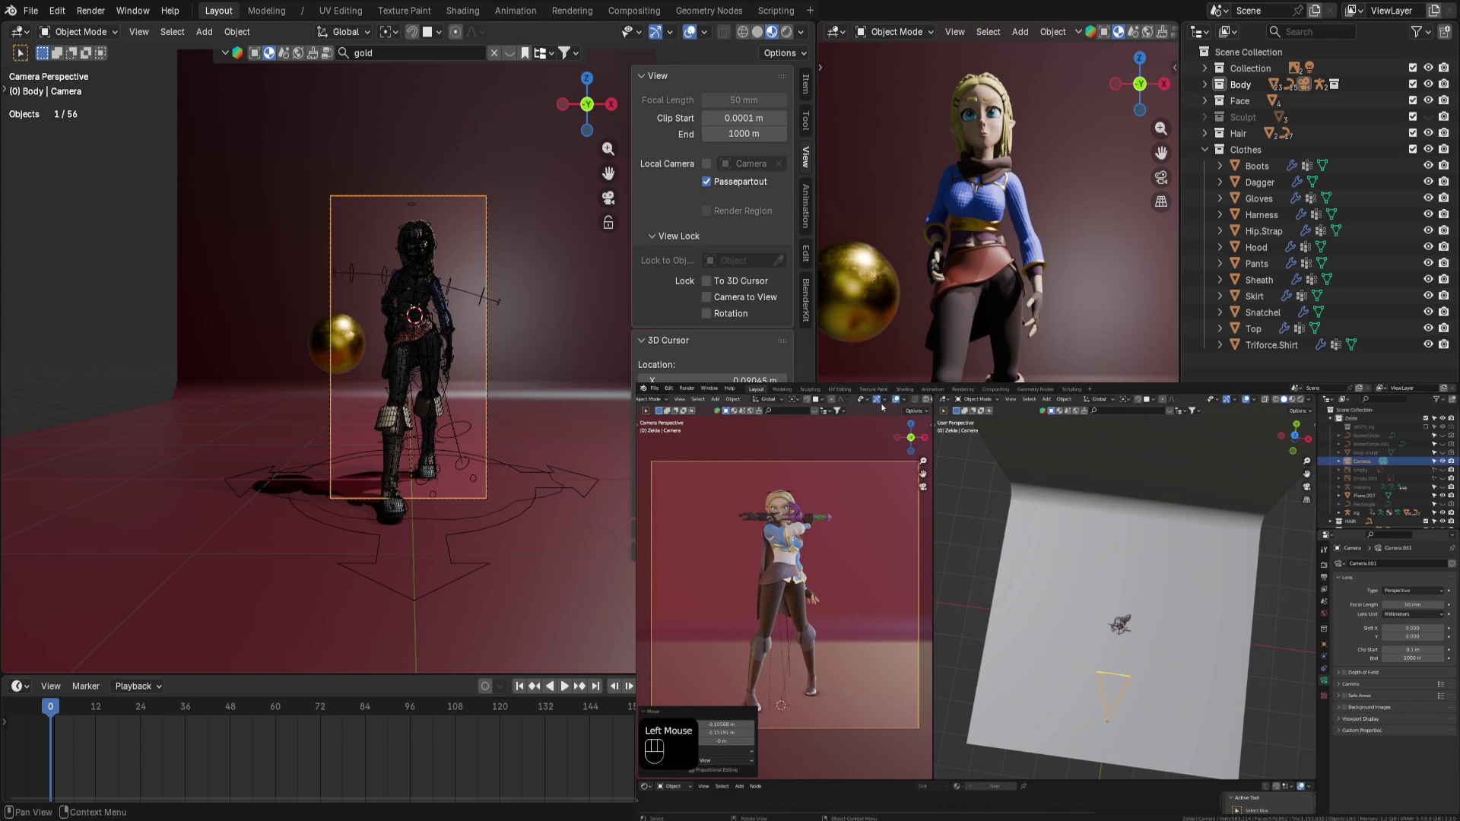
Move the camera slightly sideways and down so the figure fits inside the portrait frame from head to boots
mouse_move(549, 358)
middle_mouse_down("shift")
mouse_move(552, 336)
mouse_move(550, 359)
middle_mouse_up("shift")
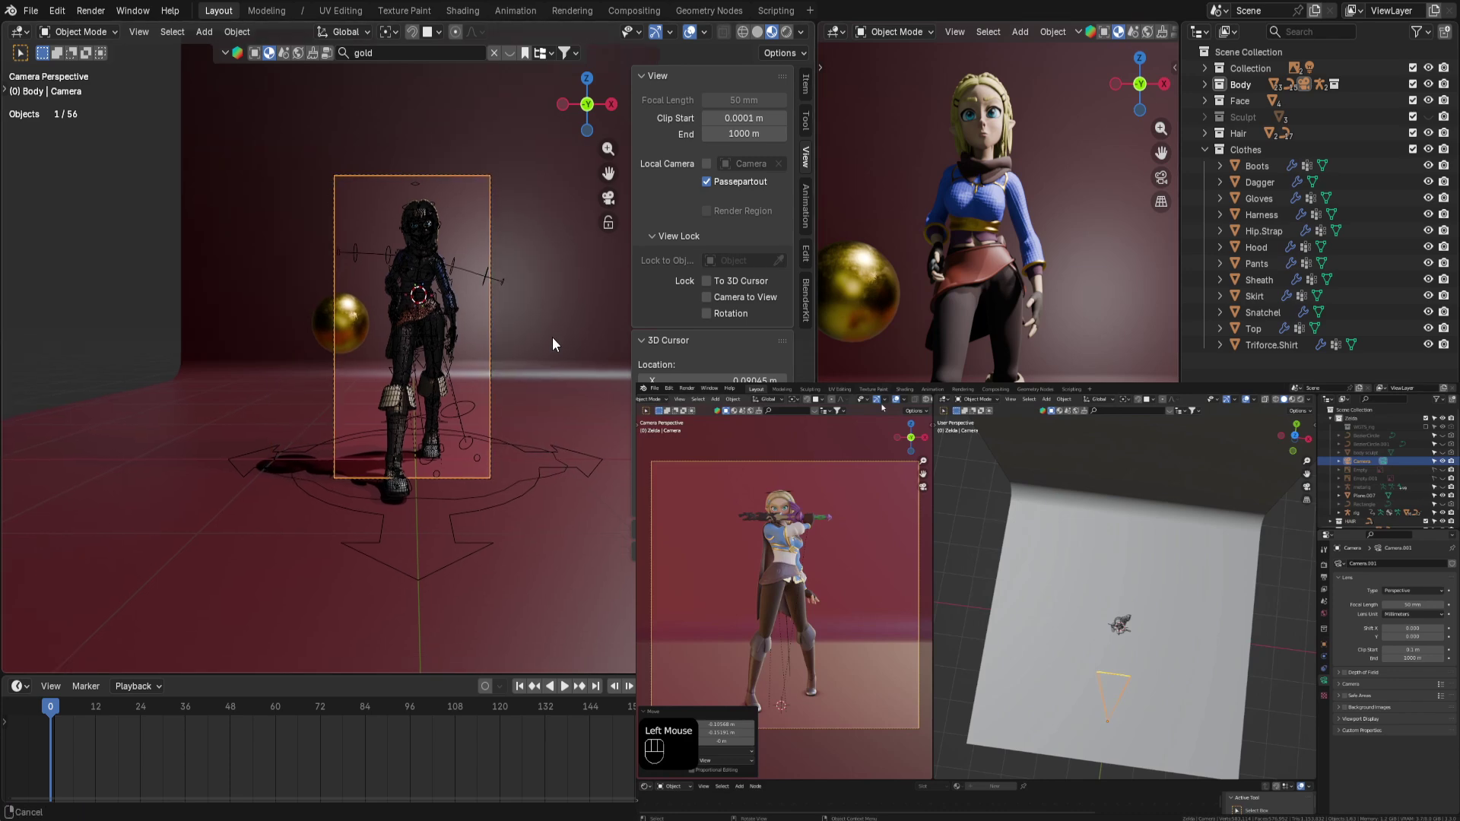
scroll(539, 362, "up", 1)
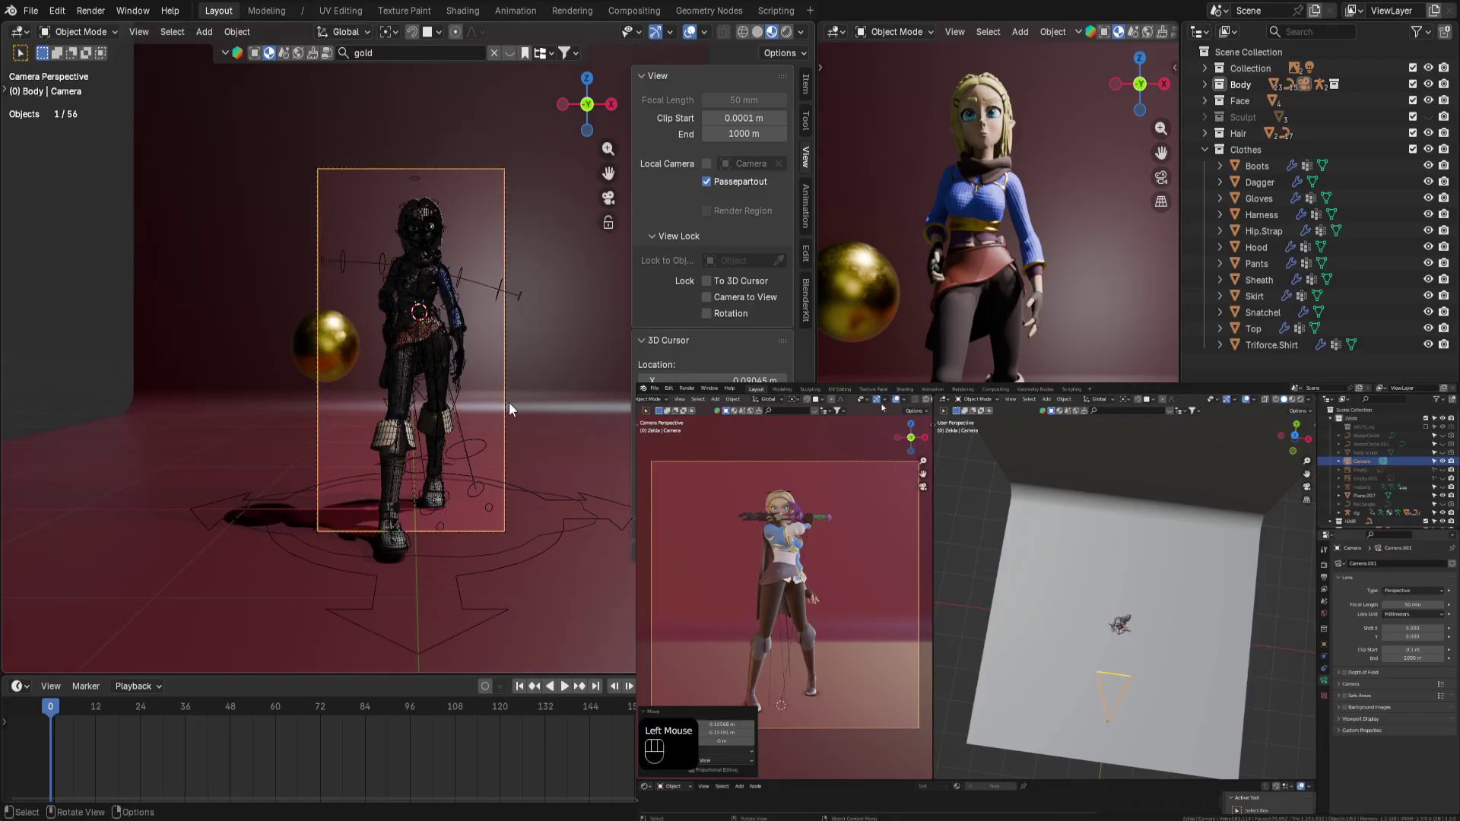
mouse_move(508, 403)
middle_mouse_down()
mouse_move(546, 403)
mouse_move(517, 405)
middle_mouse_up()
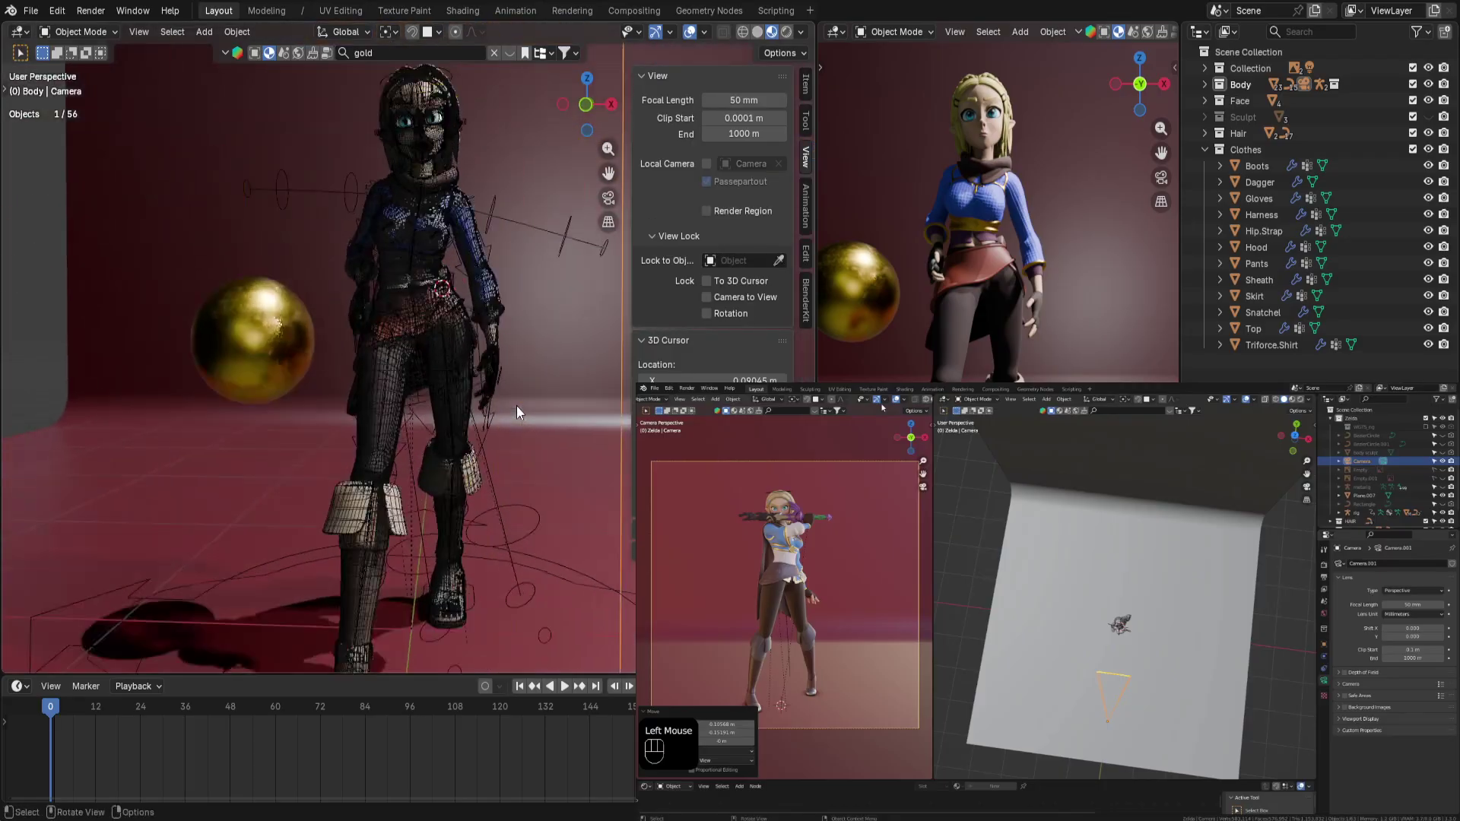
scroll(517, 404, "up", 6)
scroll(472, 396, "down", 6)
key("KP_0")
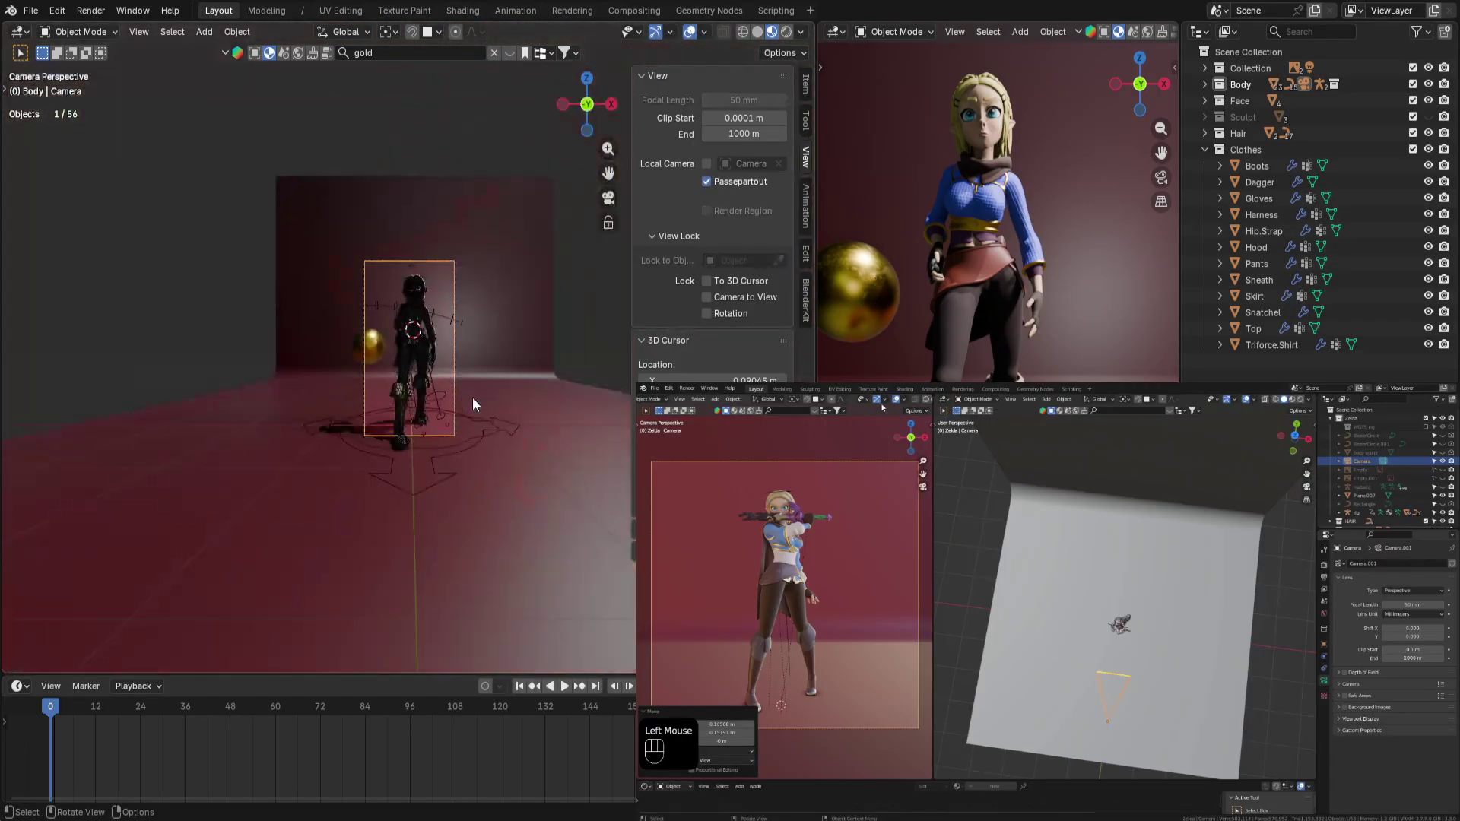
scroll(472, 396, "up", 3)
key("g")
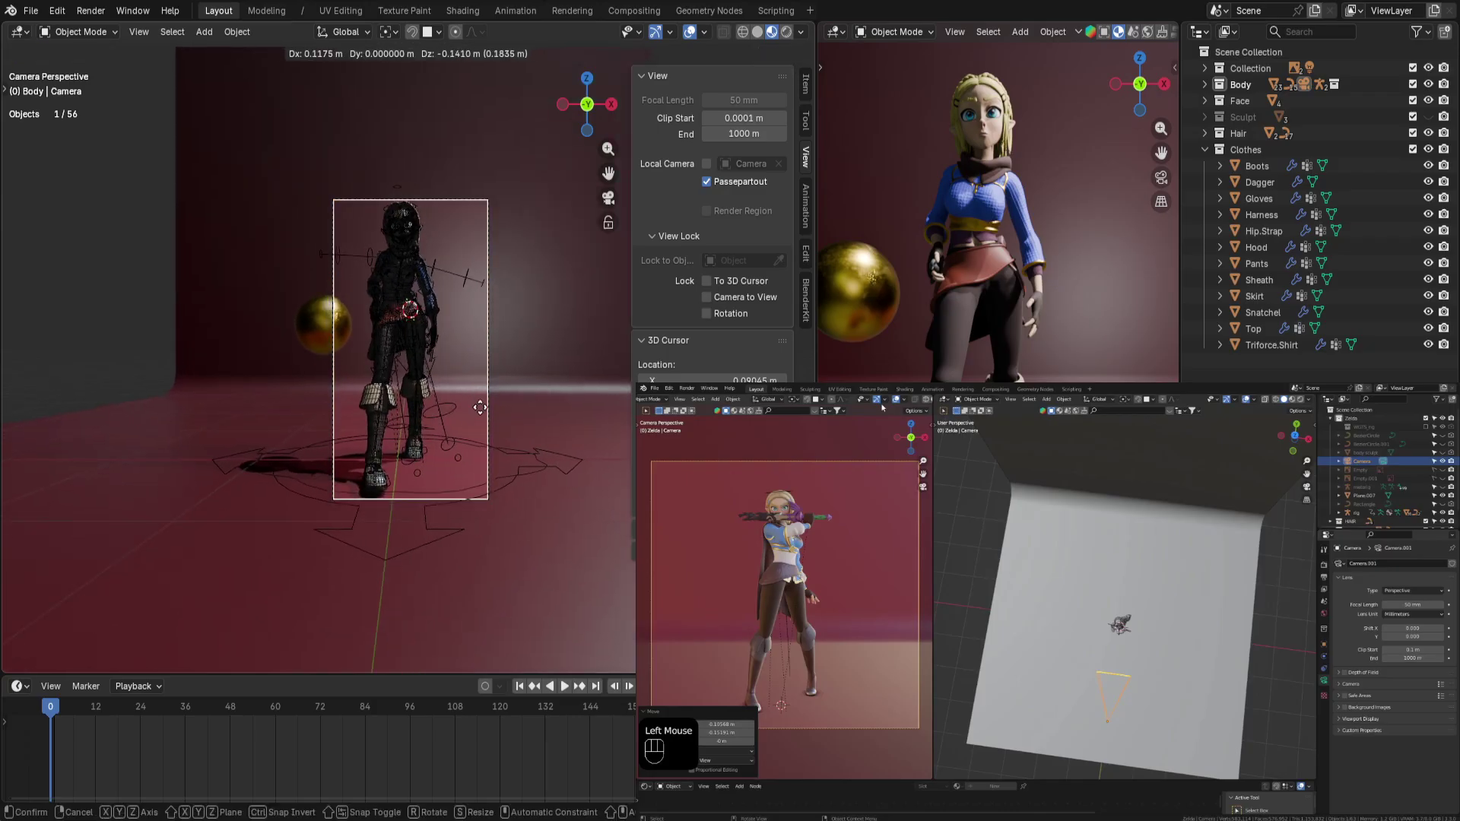
left_click(477, 408)
left_click(524, 380)
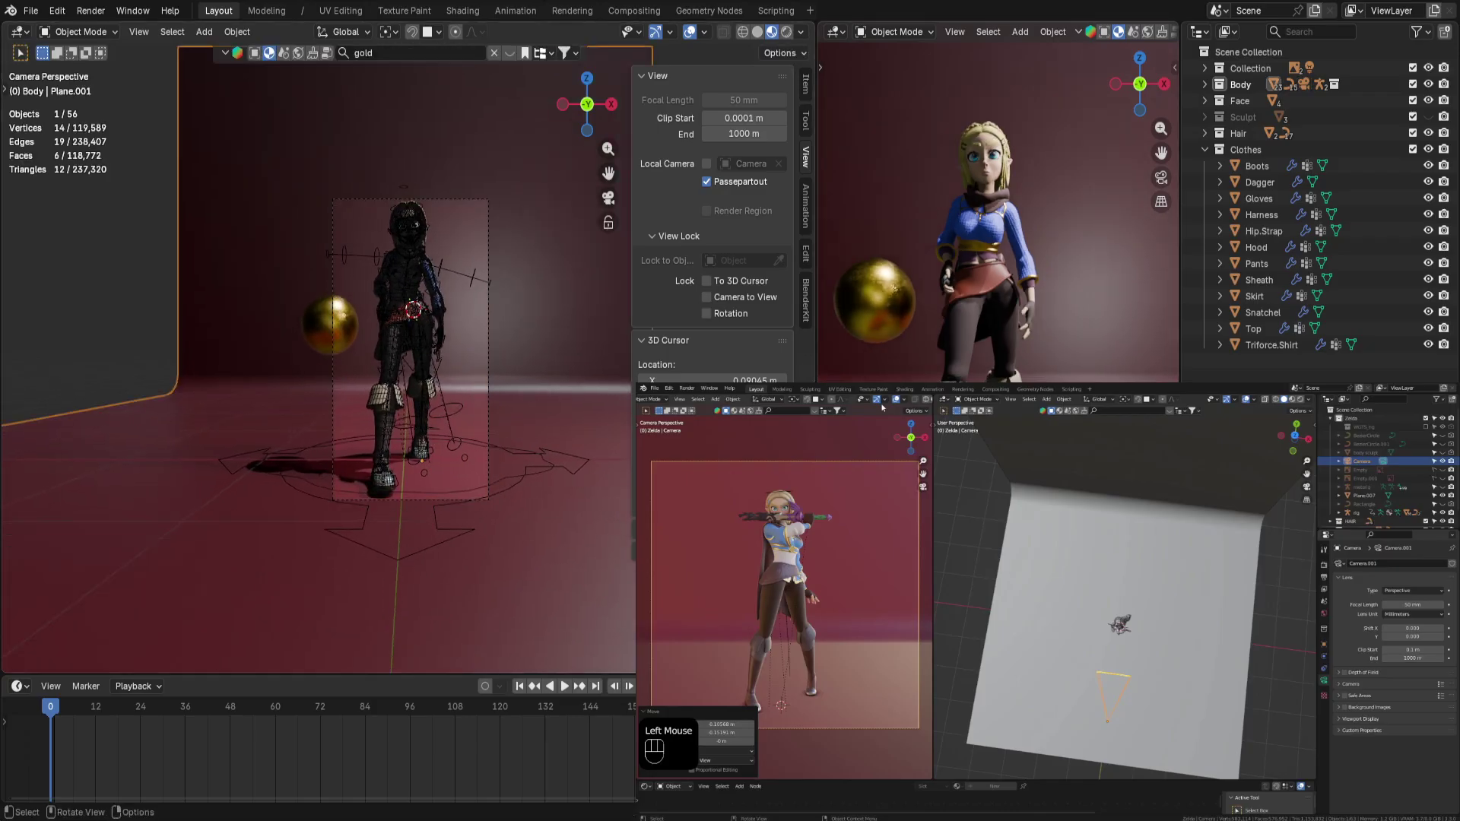
Switch the second viewport to the camera view and enlarge the frame around the character
key("KP_0")
scroll(997, 221, "up", 3)
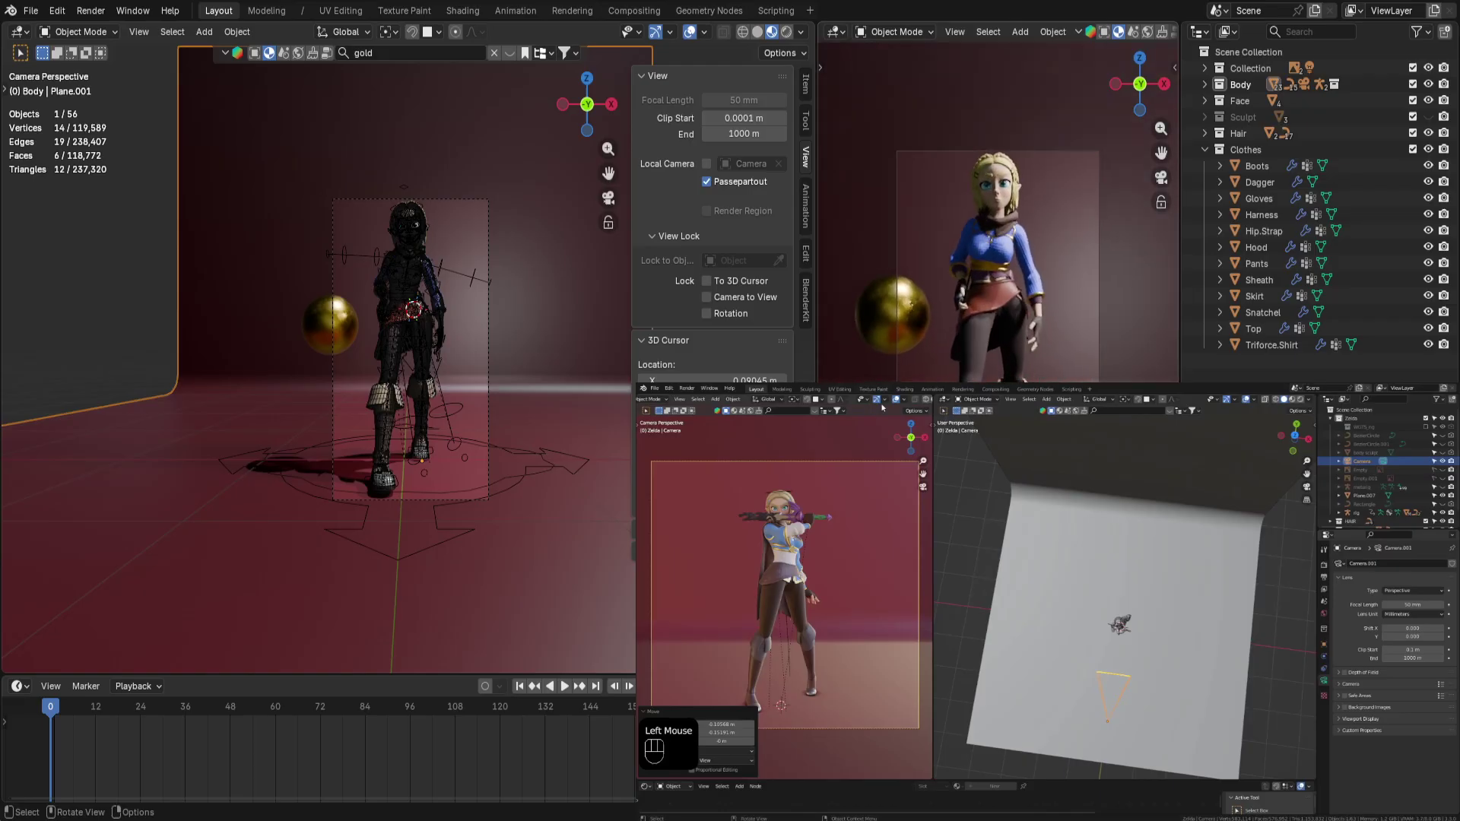
scroll(998, 220, "up", 3)
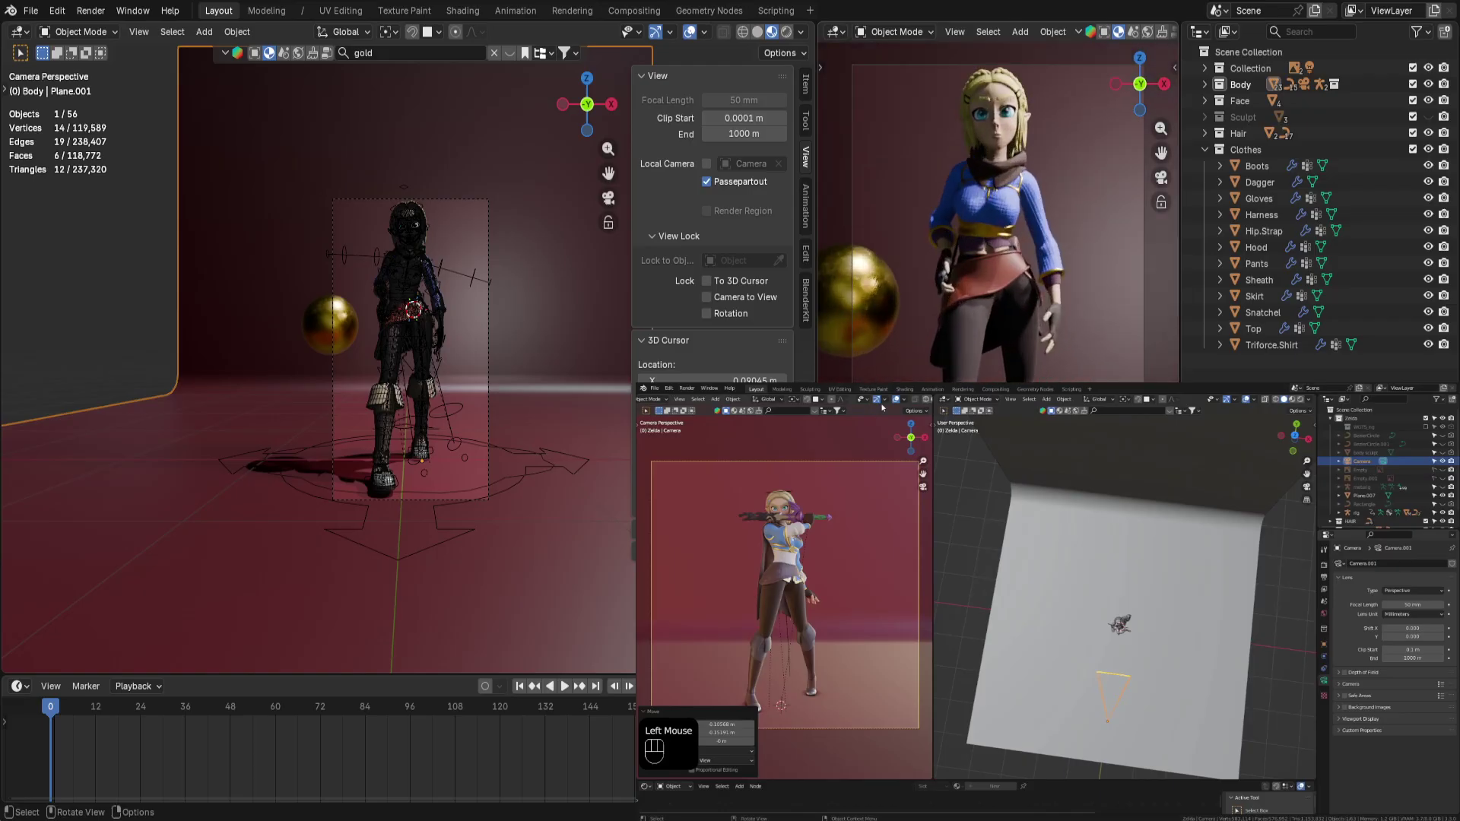
scroll(997, 220, "down", 2)
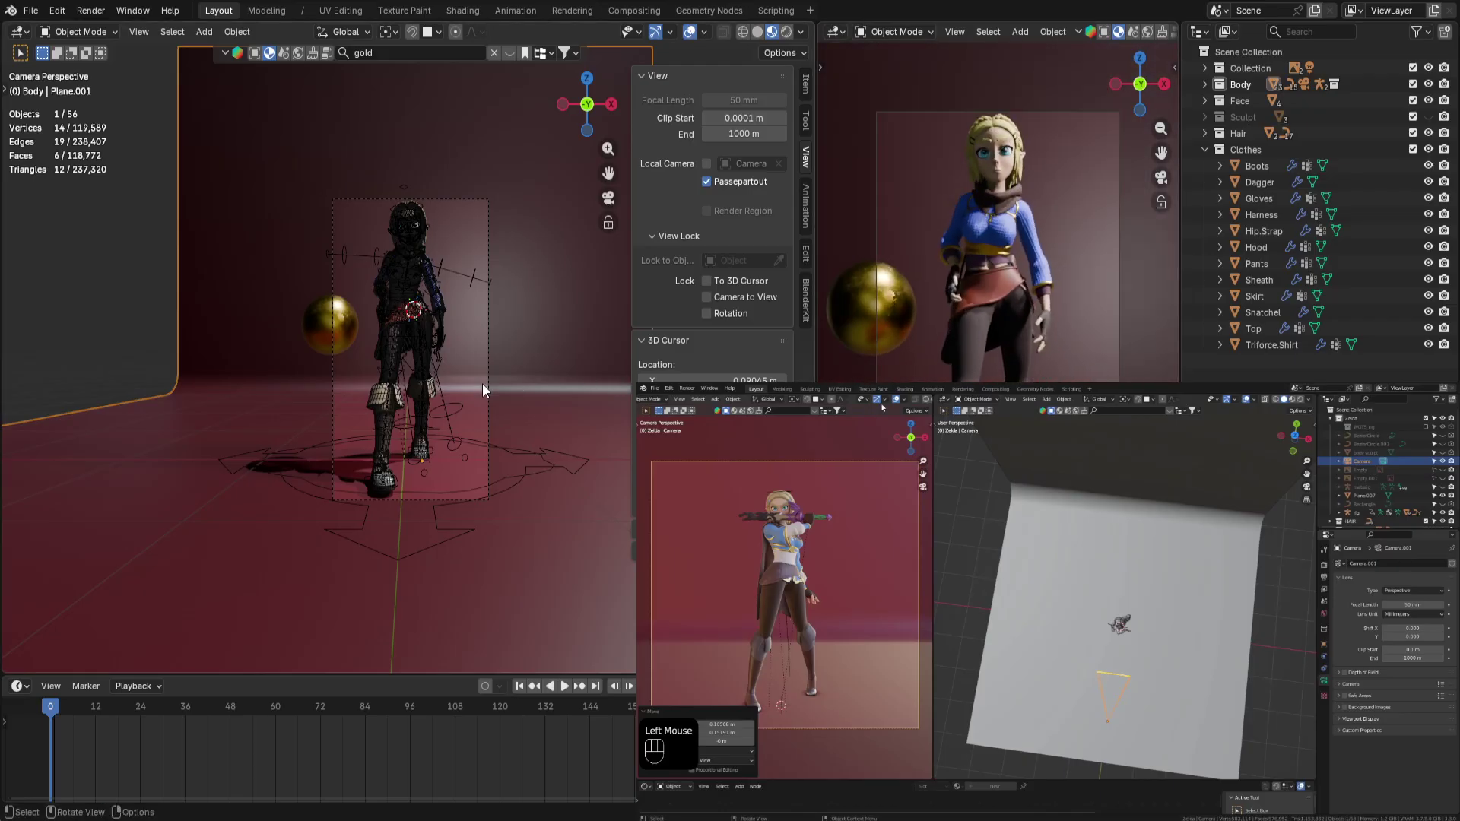
Nudge the camera a few millimetres and move it about 0.16 m along its local Z axis
left_click(486, 385)
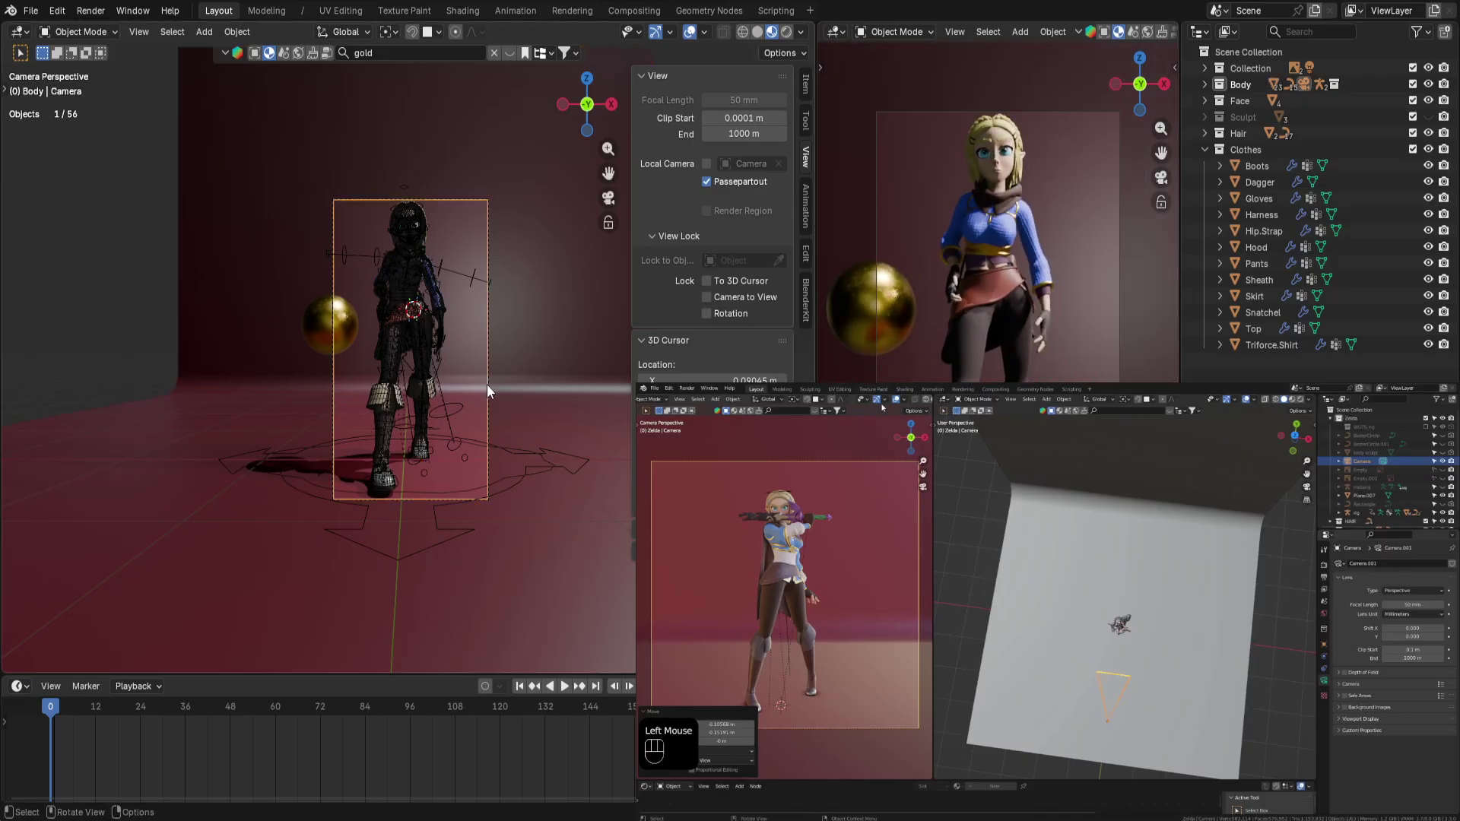
key("g")
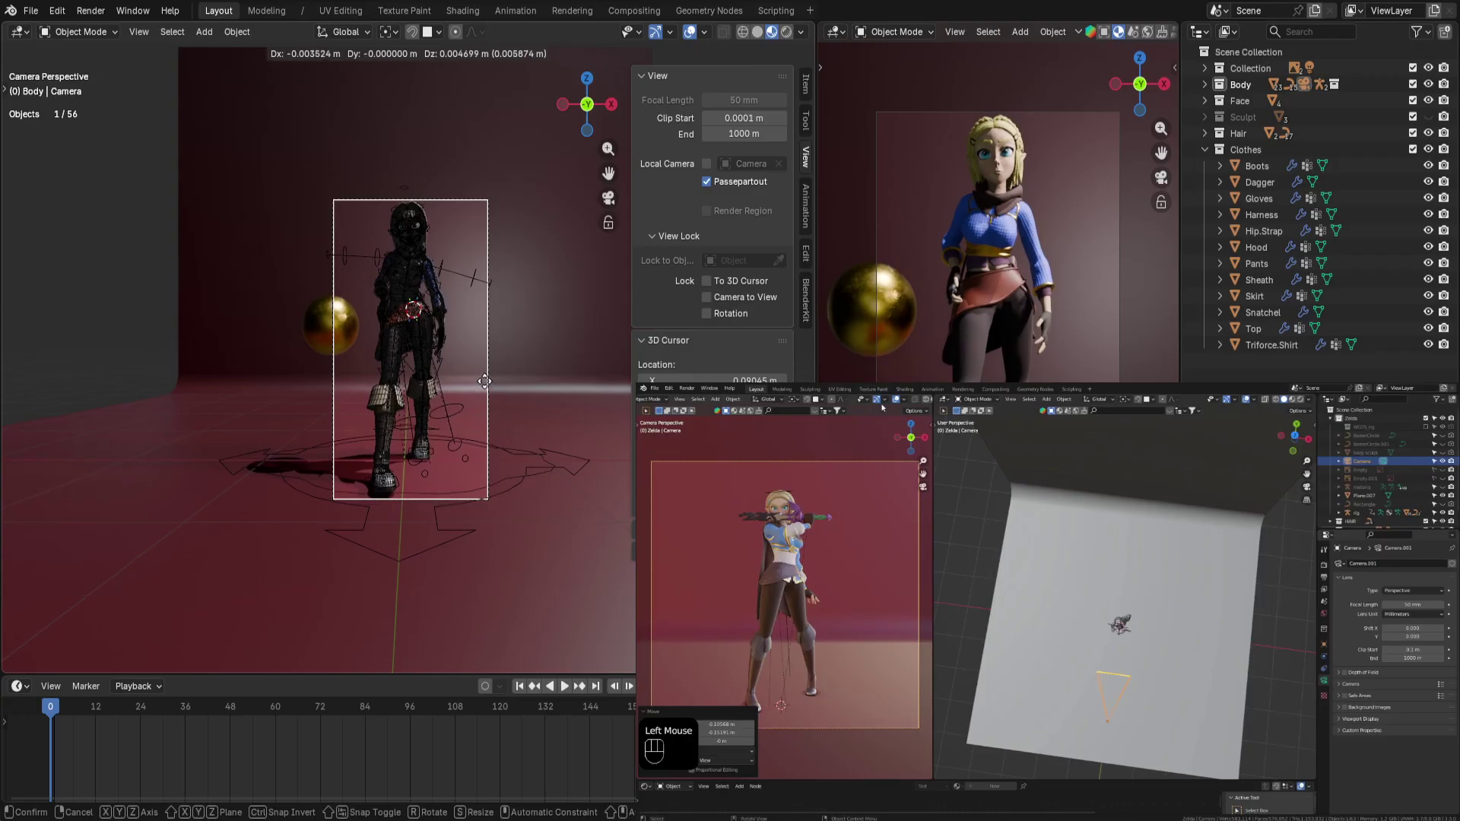
left_click(484, 381)
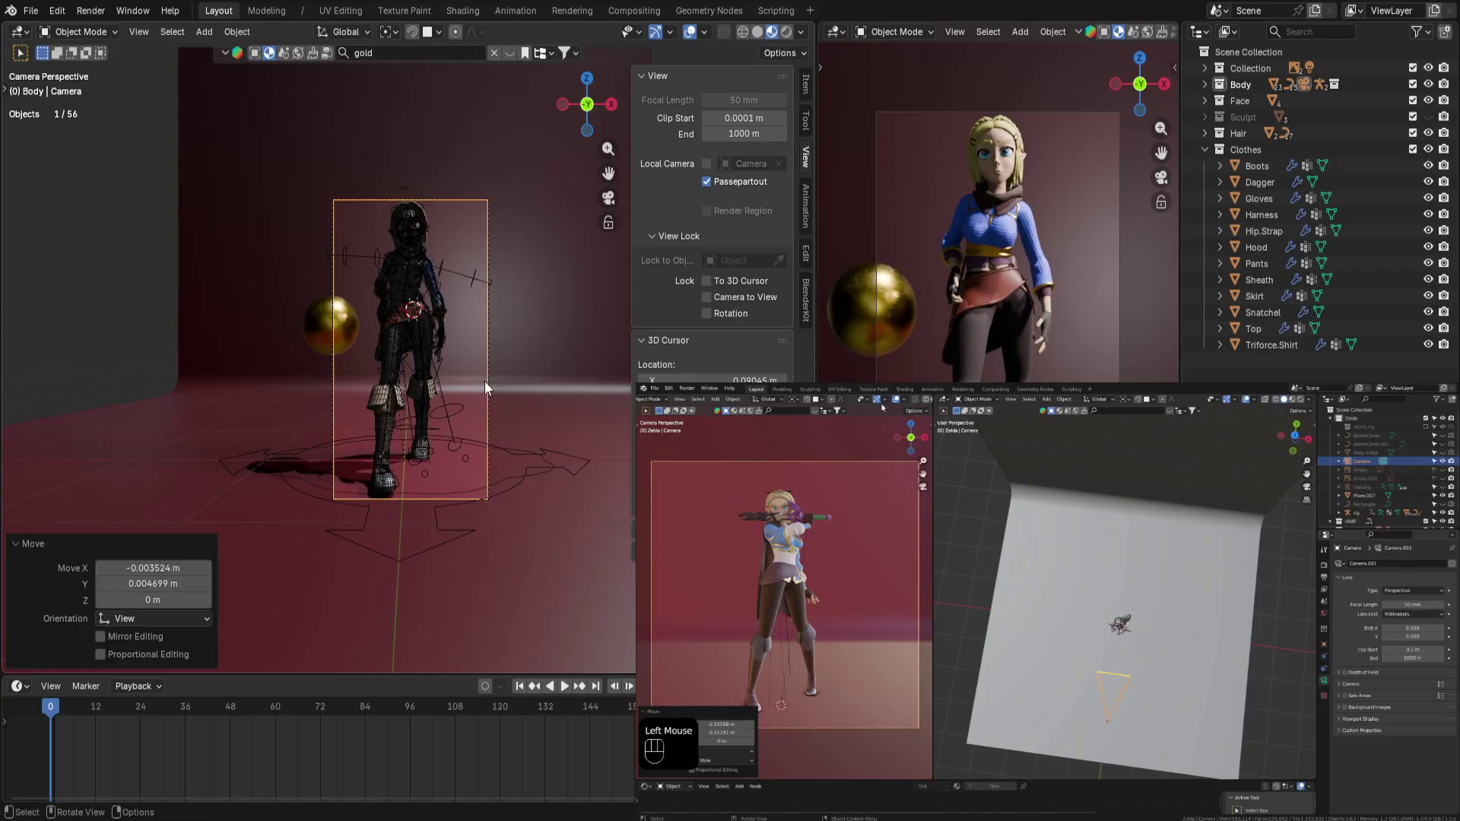
key("g")
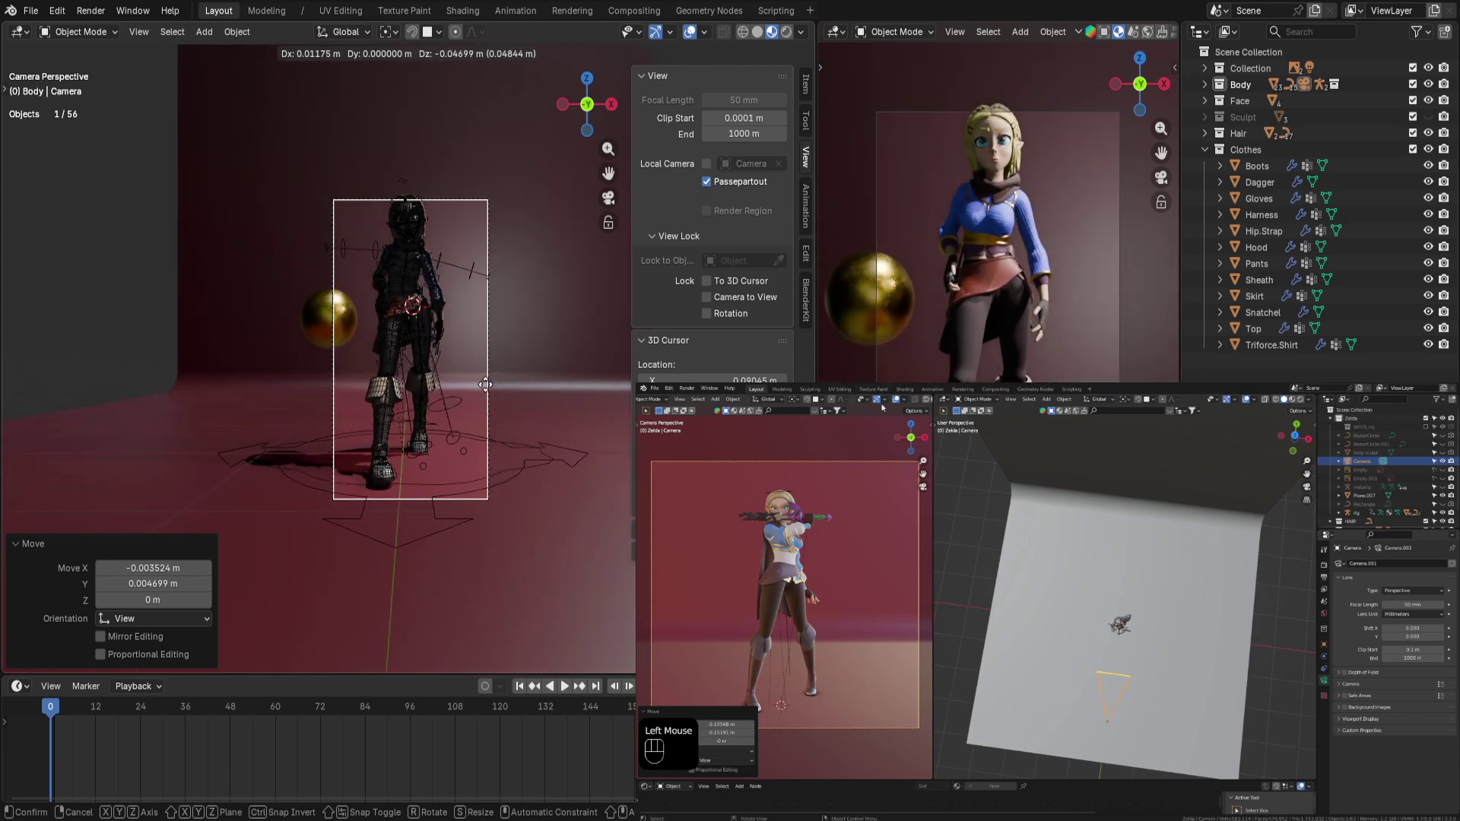
key("z")
key("z")
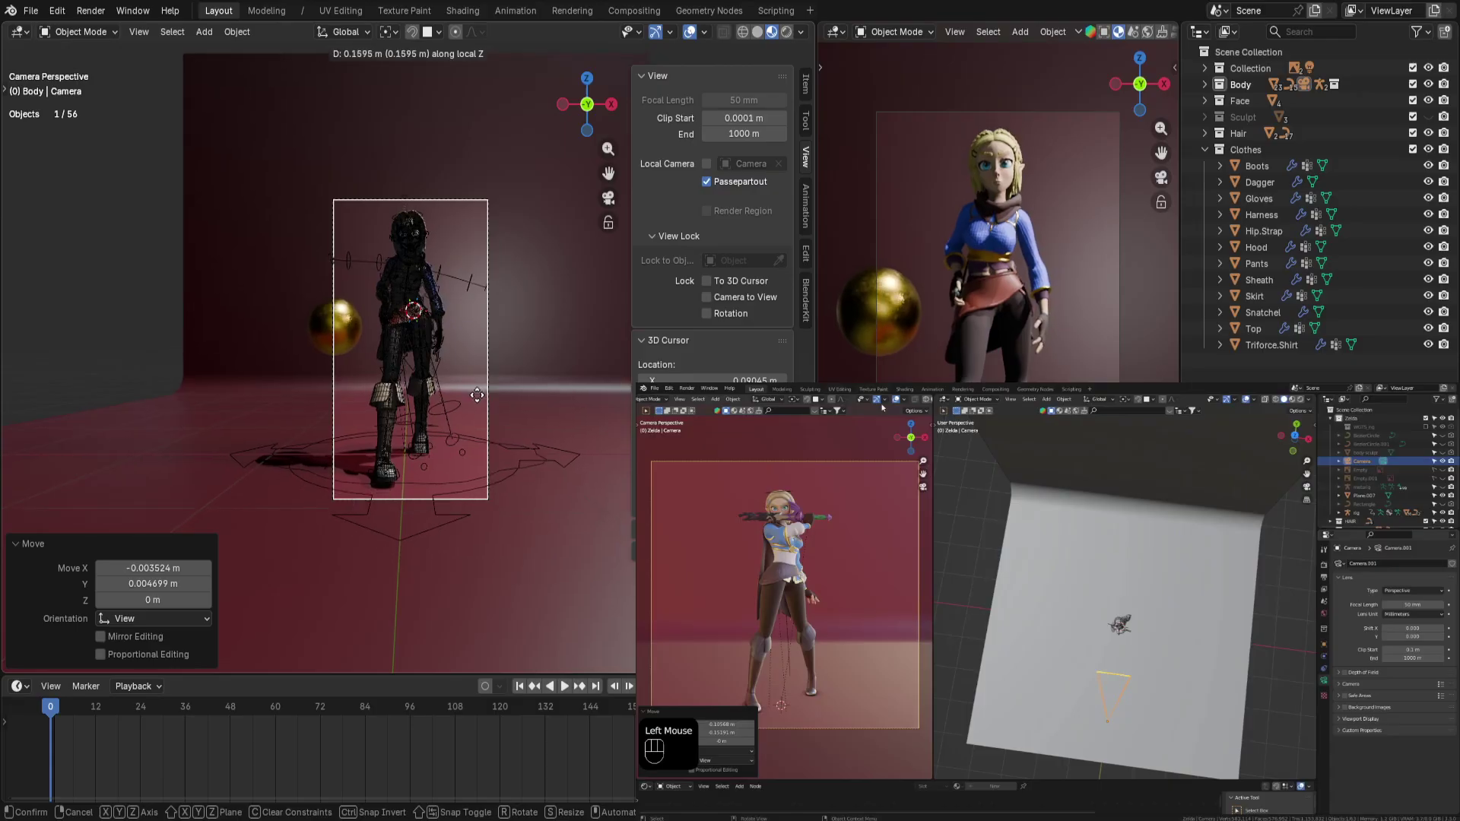
left_click(477, 395)
Deselect the camera and widen the render resolution until the camera frame is nearly square
left_click(554, 371)
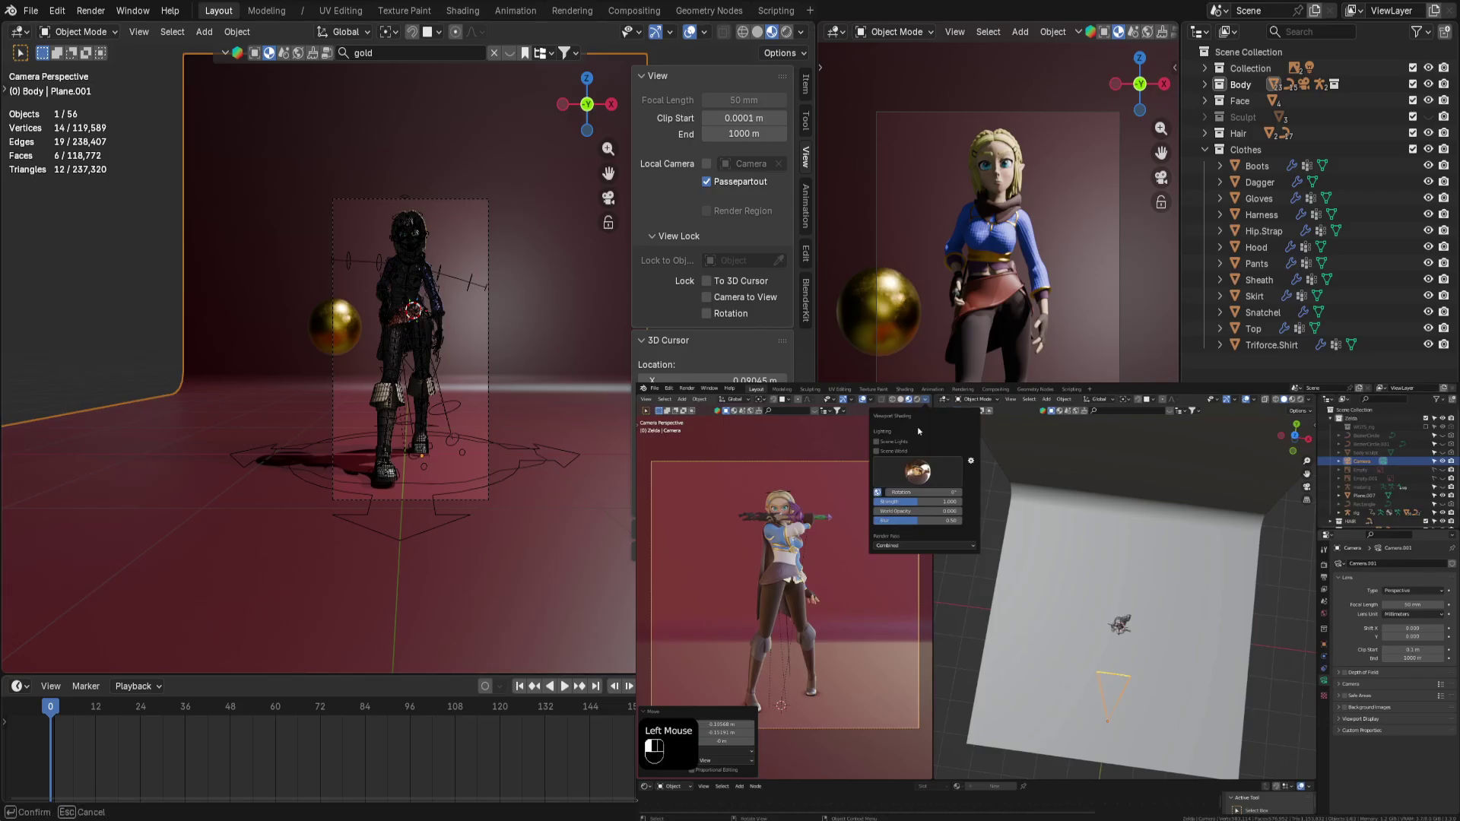
key("Return")
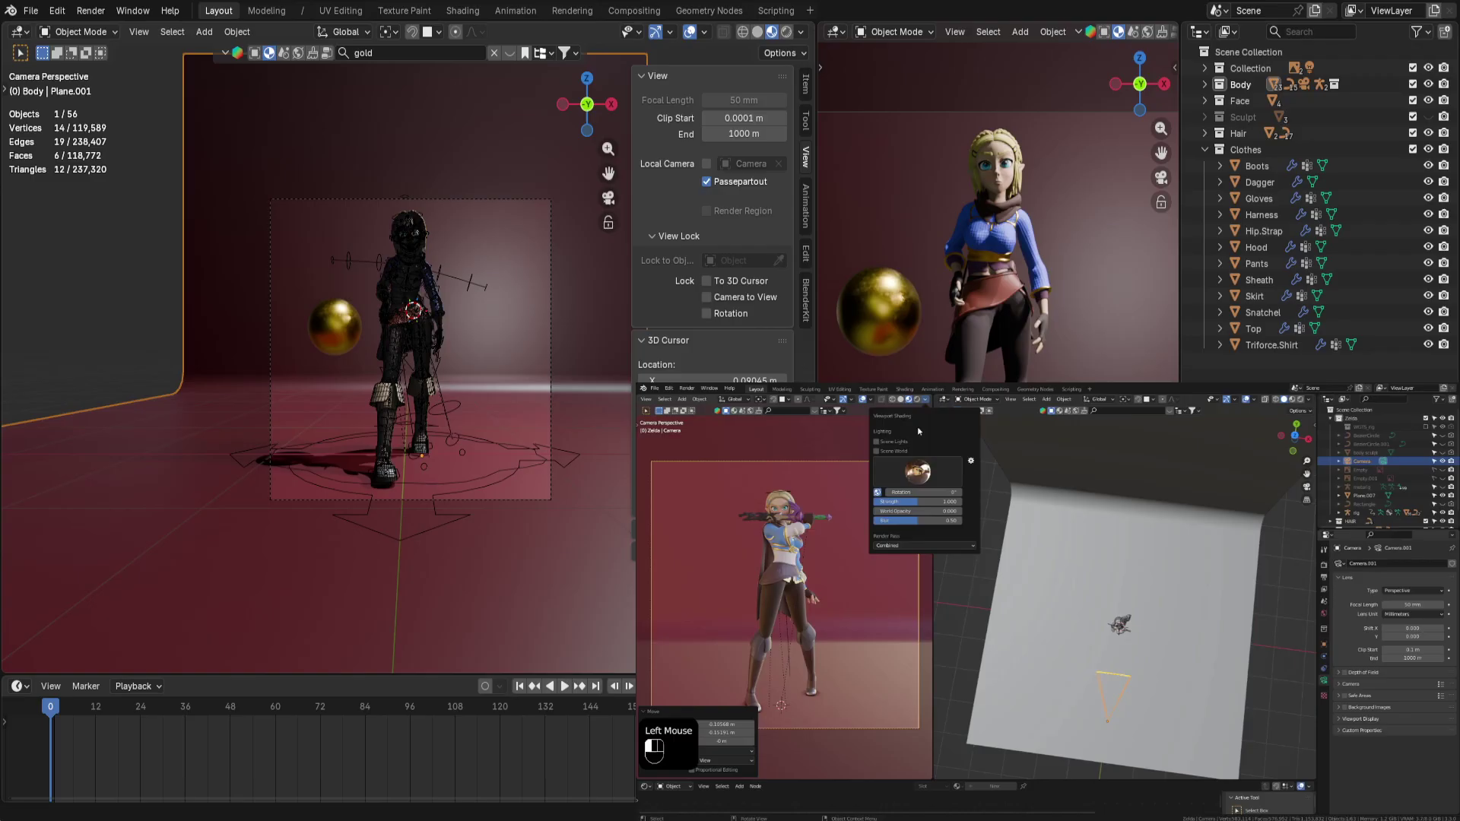
Enable Scene World lighting in the main viewport's shading and adjust the world background color's brightness at its dark end
left_click(880, 443)
left_click(878, 453)
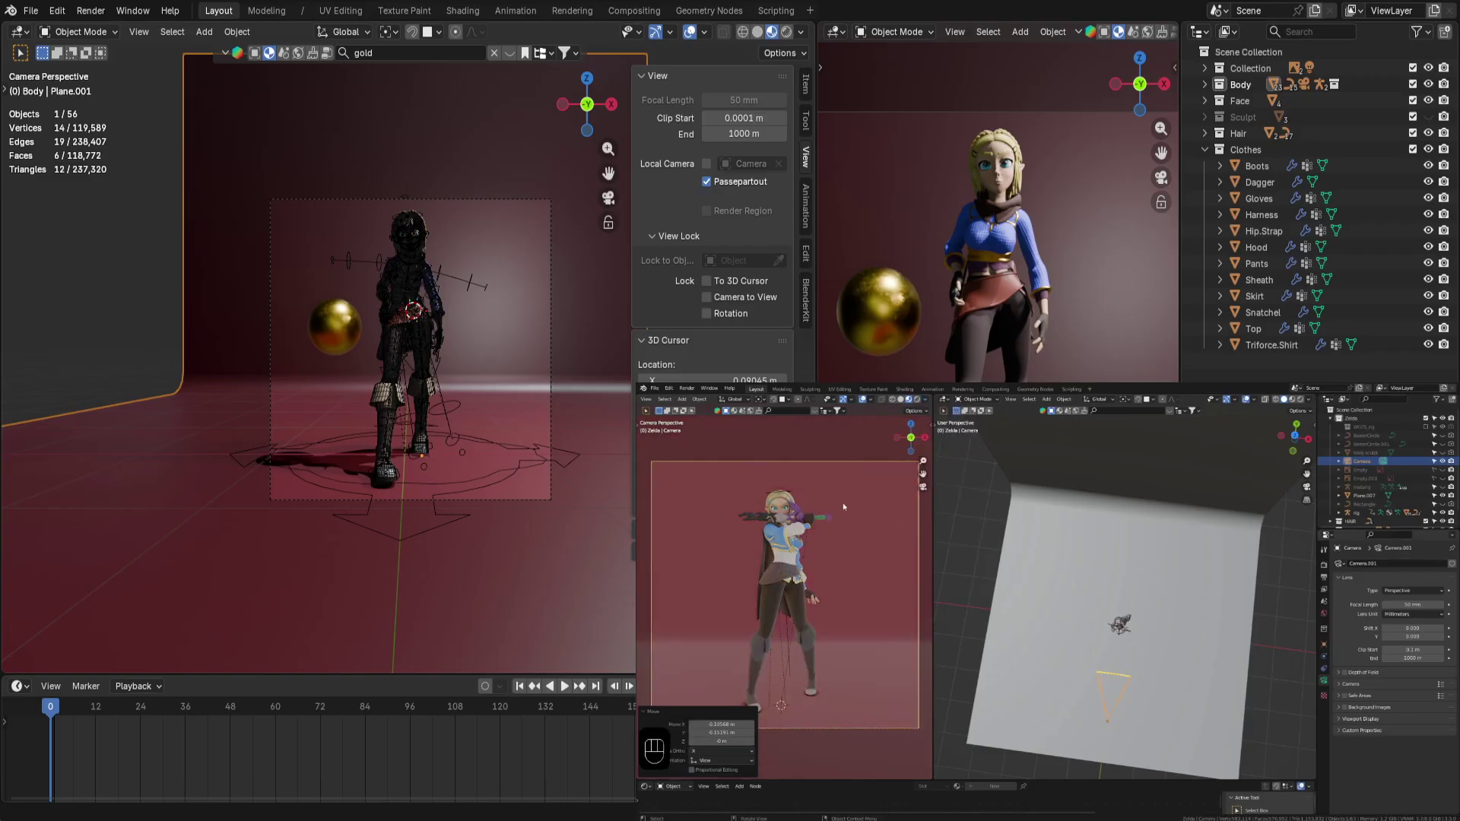
left_click(1323, 612)
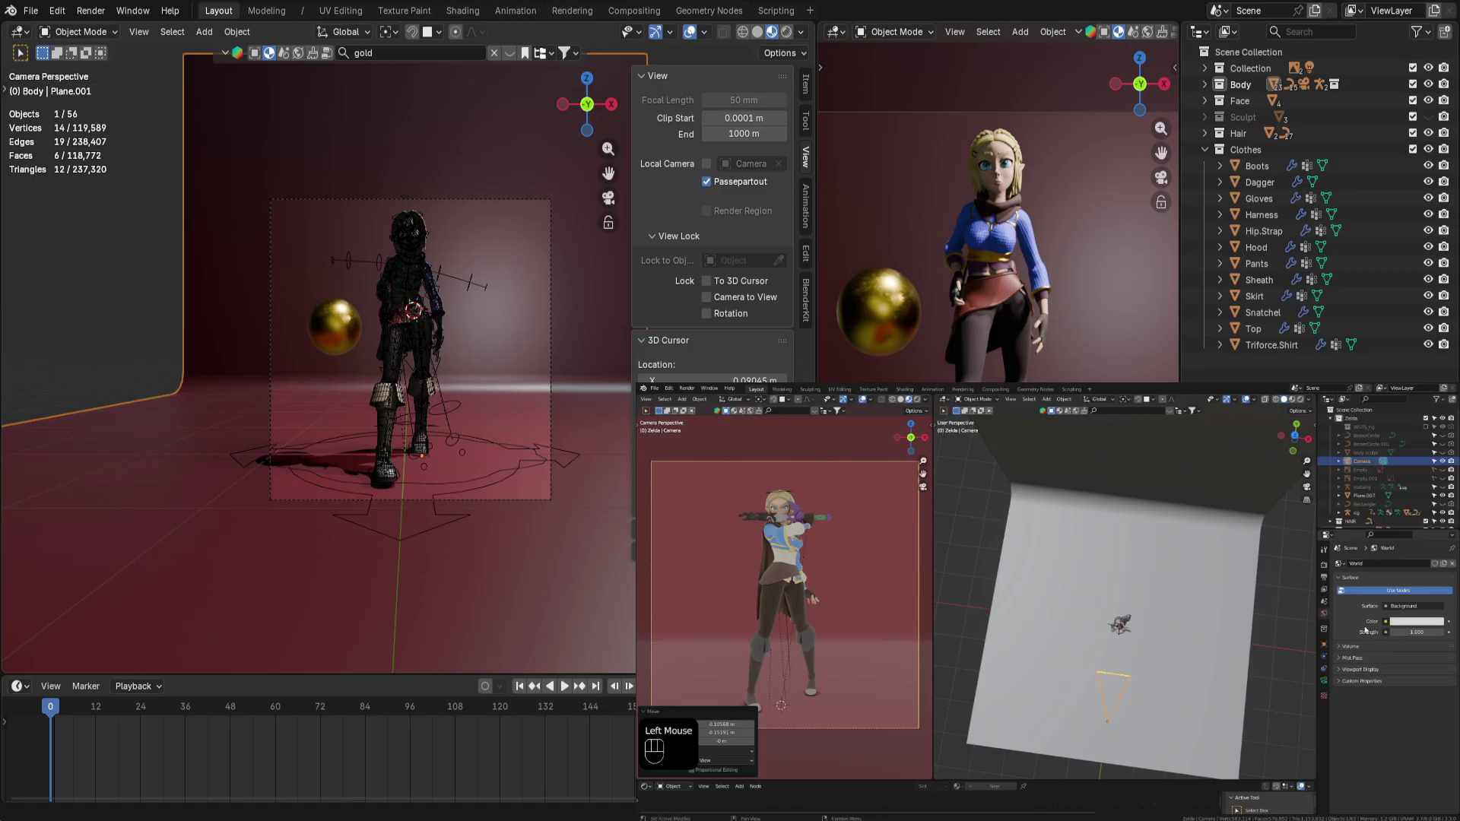
left_click(1407, 624)
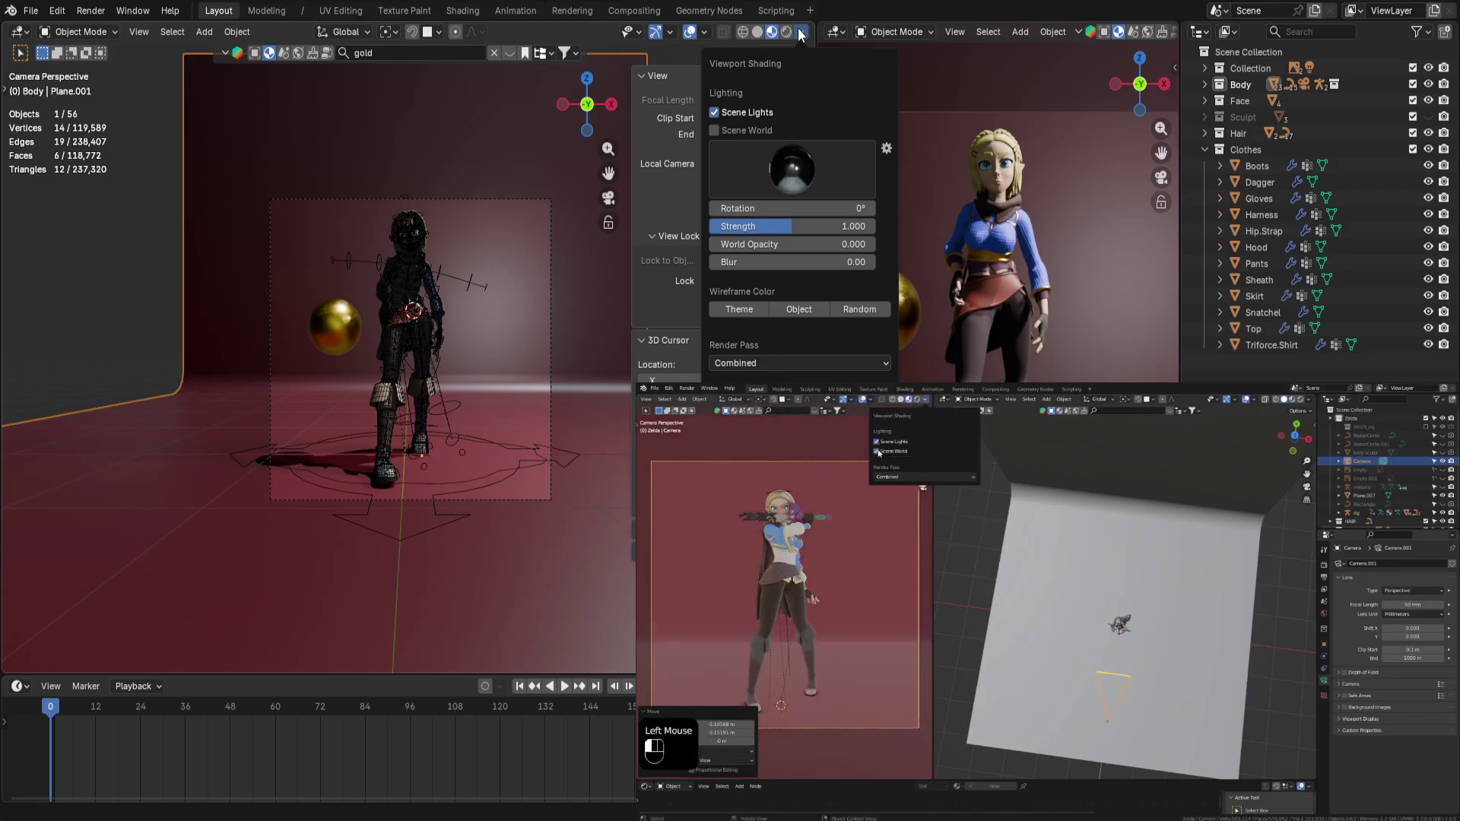
left_click(715, 130)
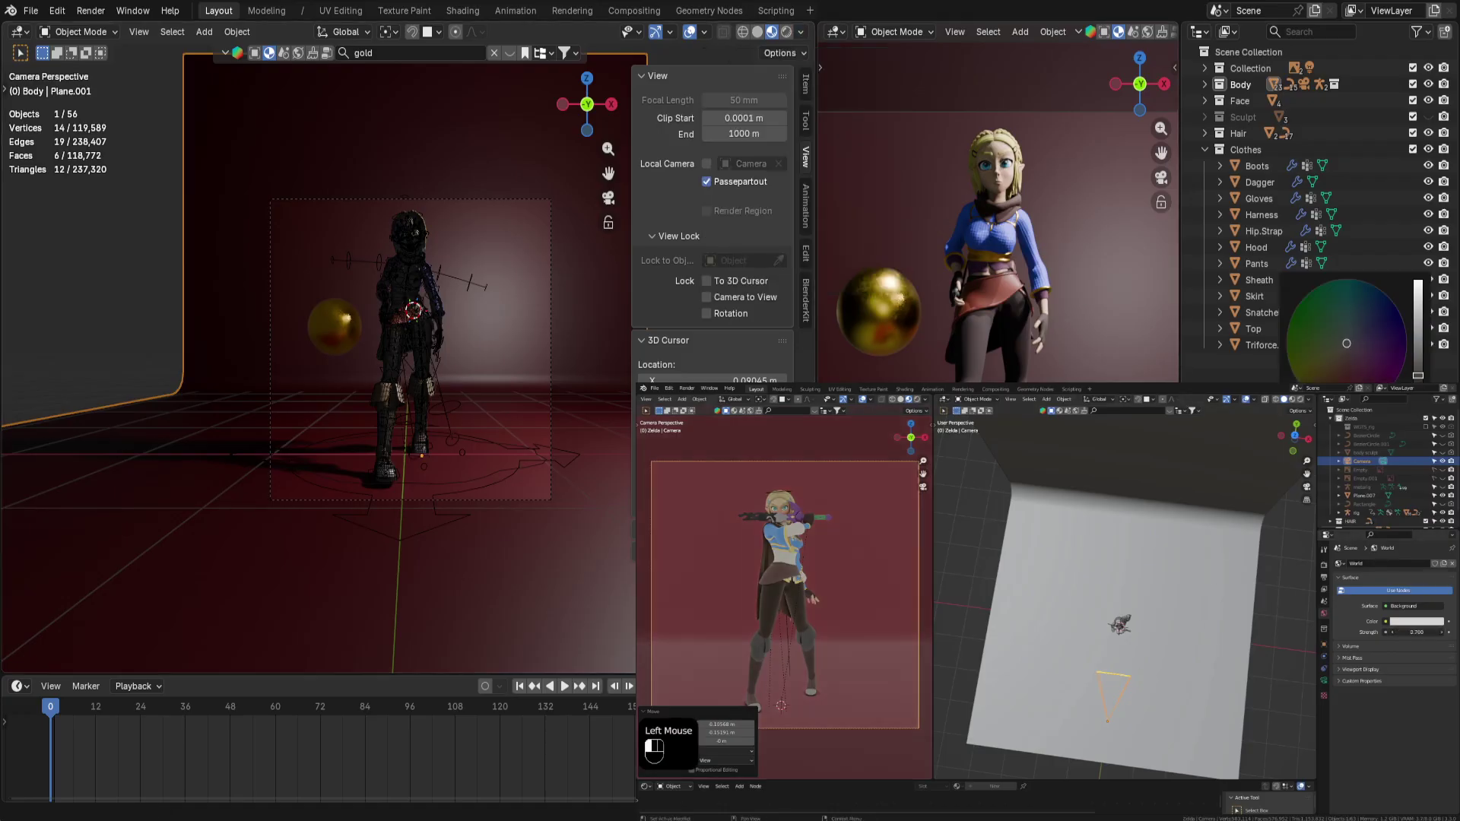
mouse_move(1417, 376)
left_mouse_down()
mouse_move(1418, 300)
mouse_move(1418, 377)
left_mouse_up()
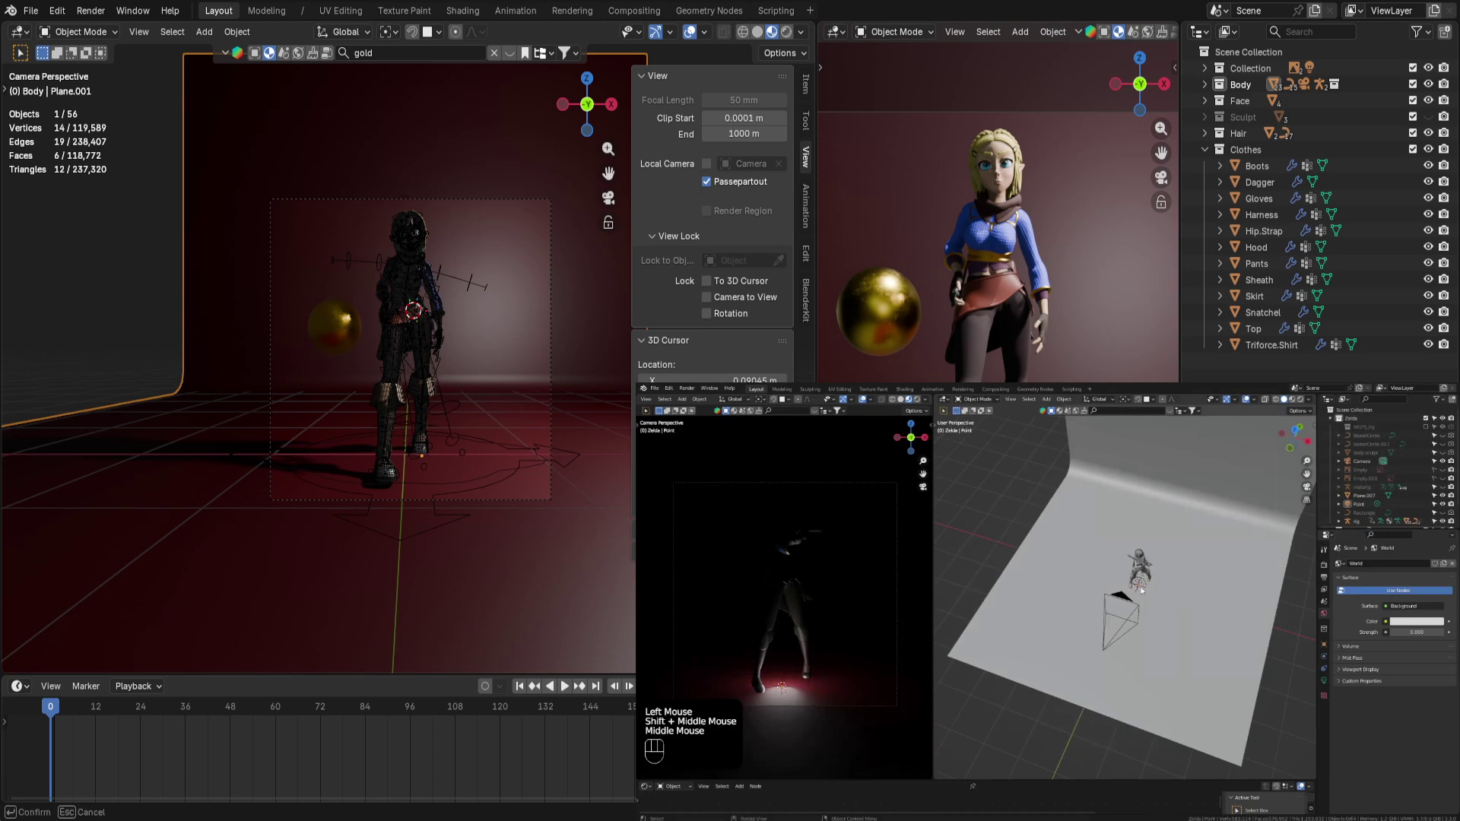
Reduce the world lighting until the surroundings are black, brighten the world color value and show the whole frame in the second viewport
key("Return")
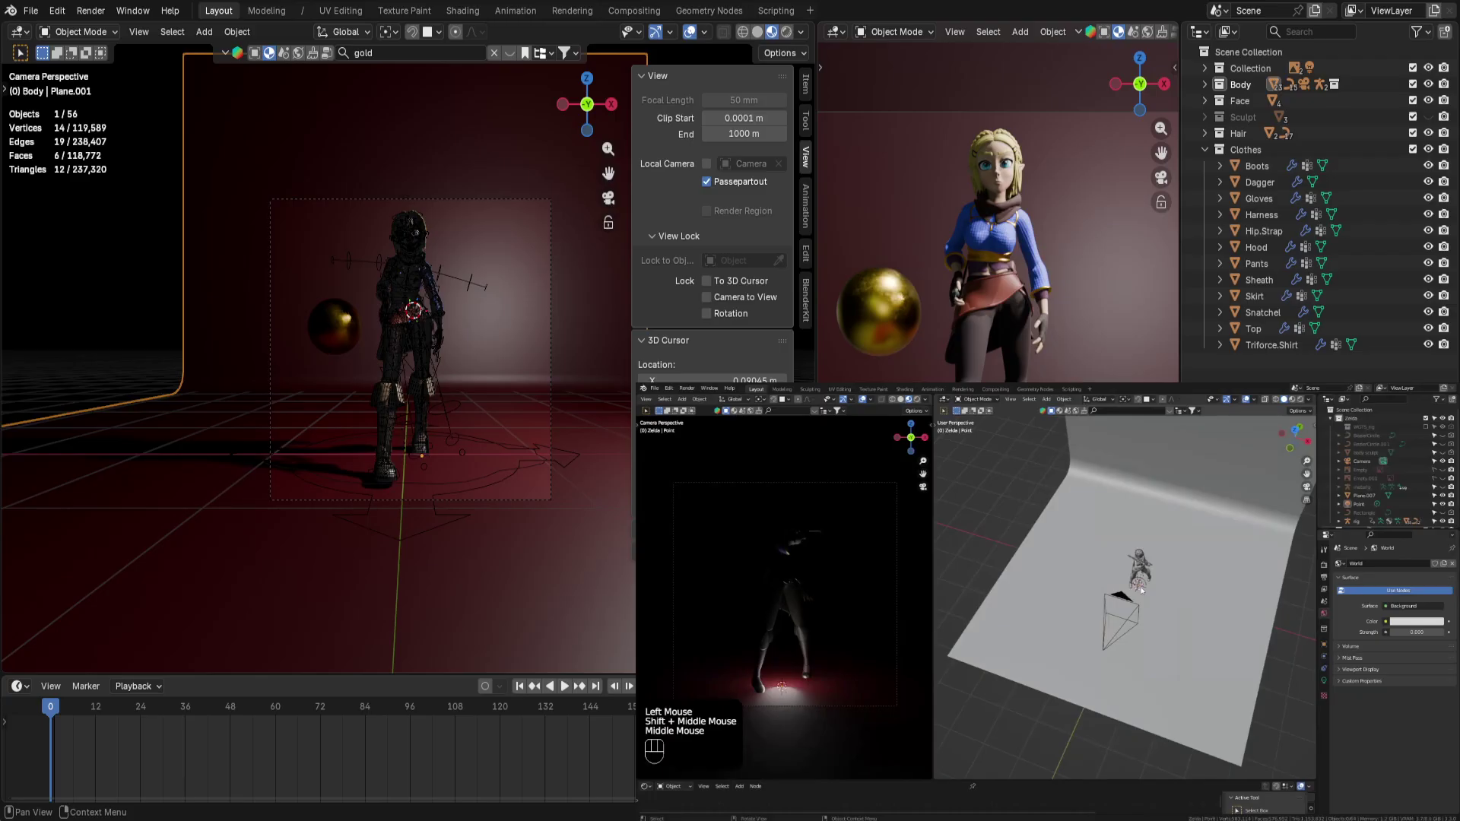
left_click(1365, 532)
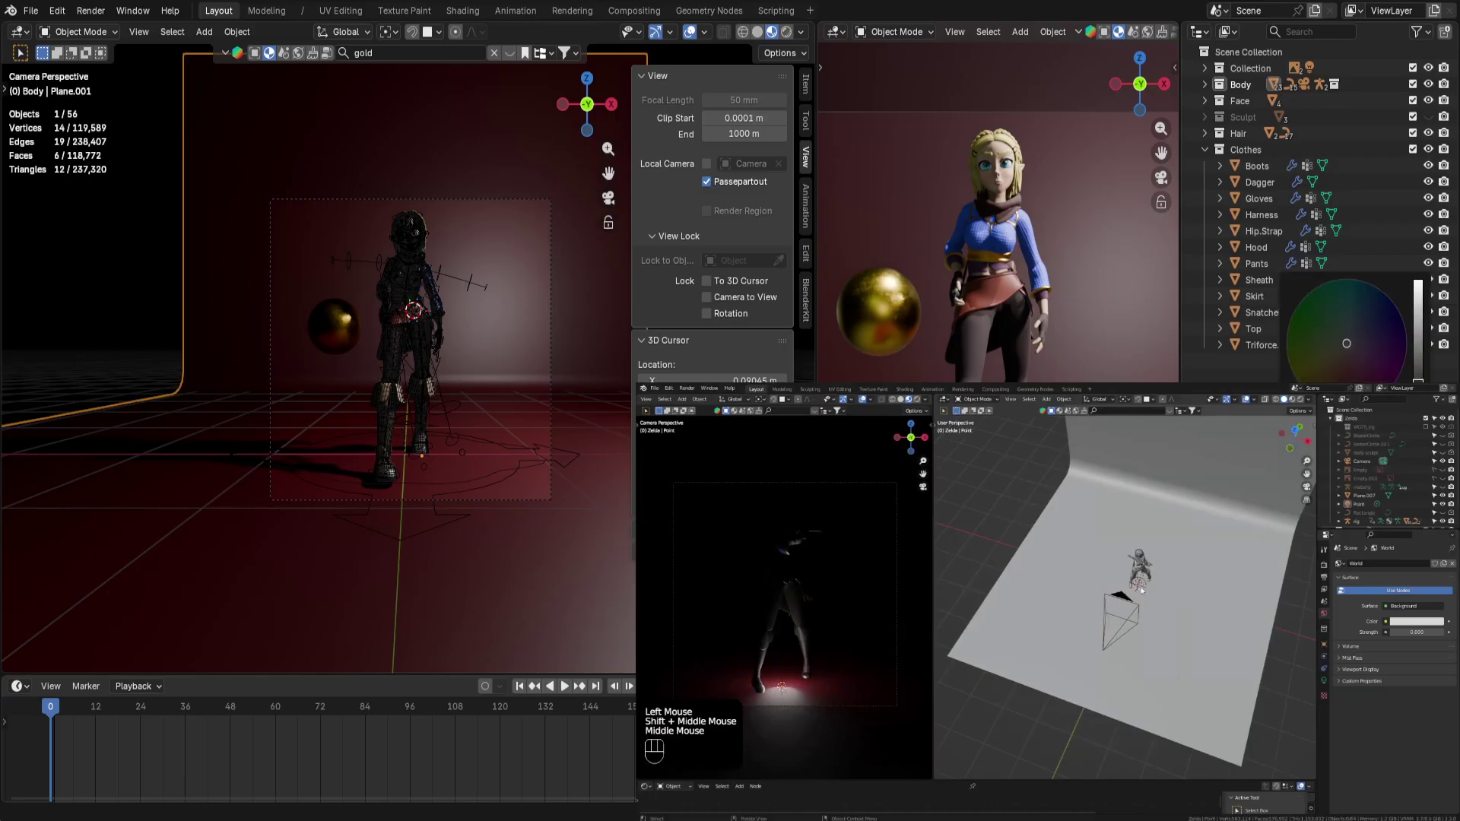
left_click_drag(1417, 376, 1417, 340)
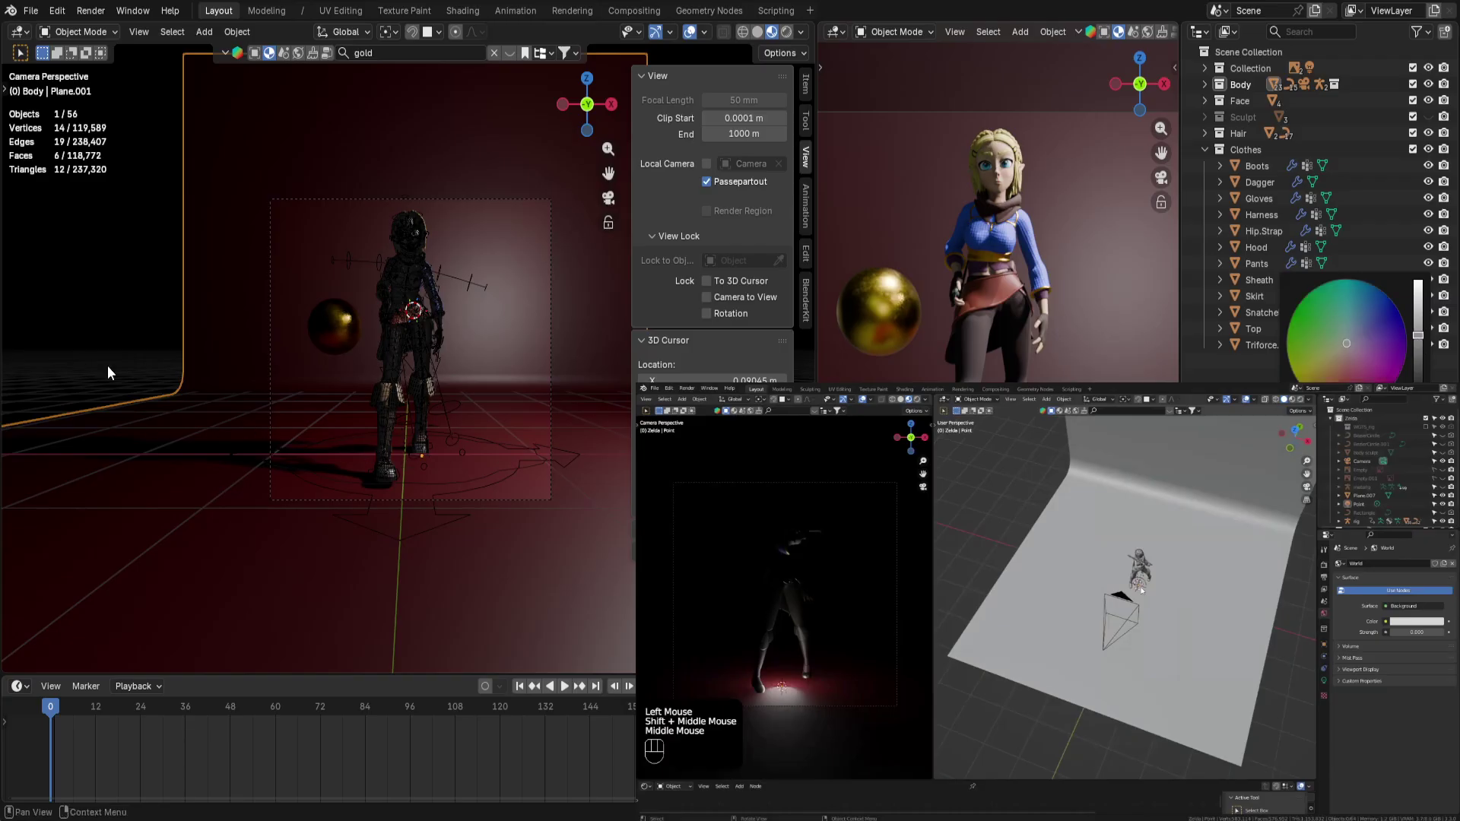
scroll(1060, 339, "down", 4)
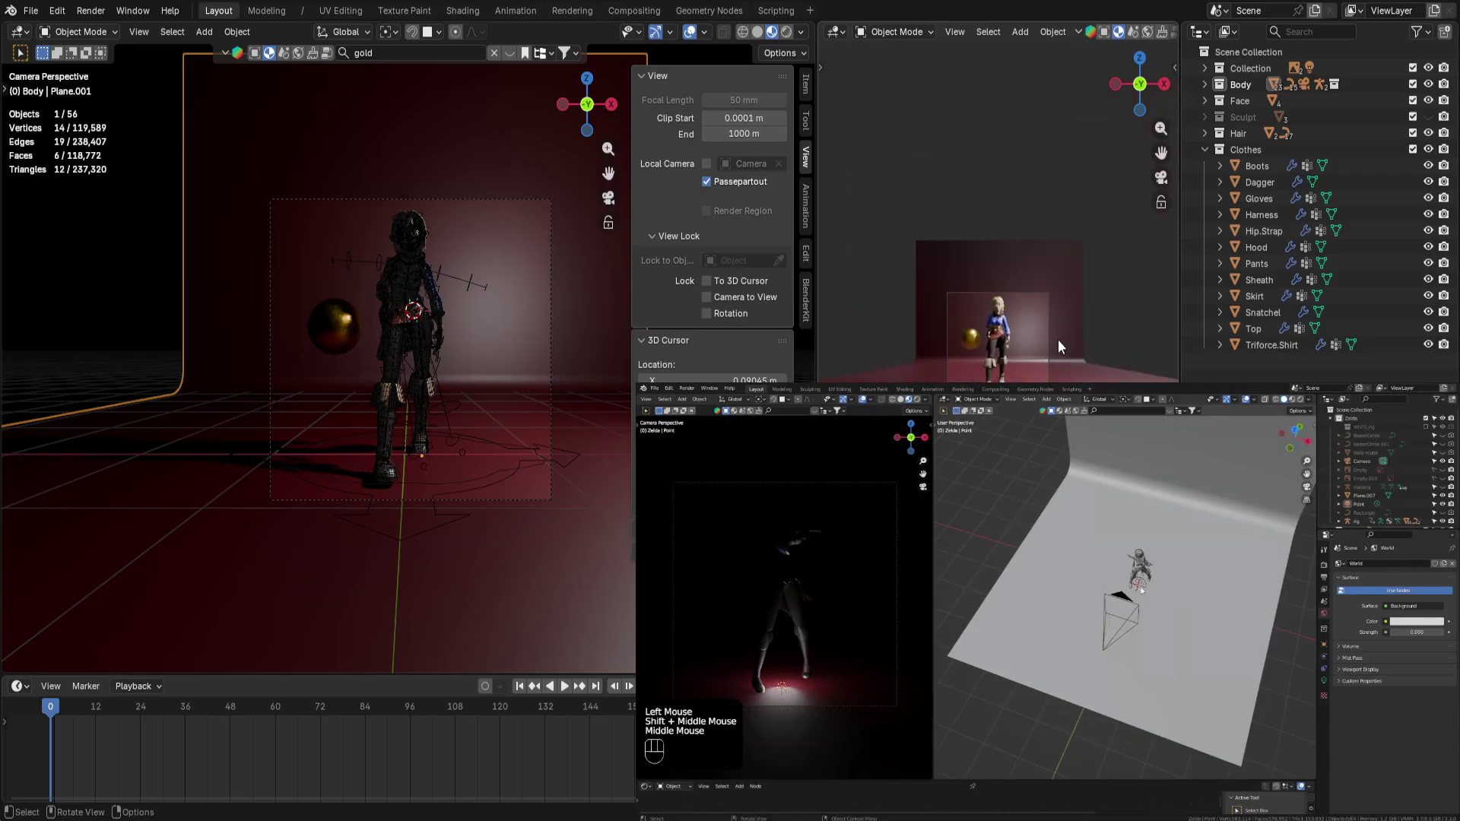
scroll(1118, 224, "up", 1)
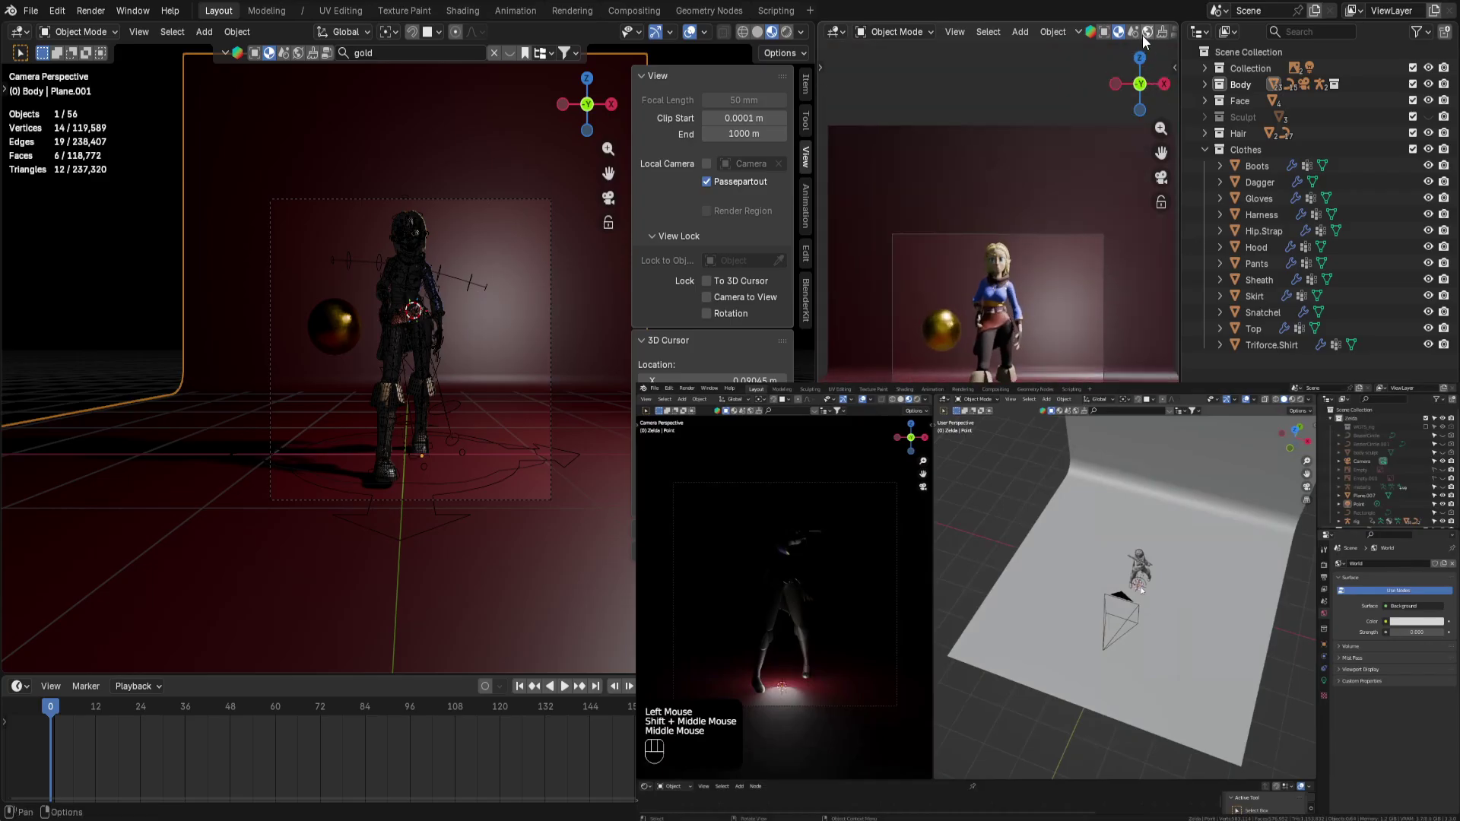
Enable Scene World lighting in the second viewport's shading and set its wireframe color to Theme
scroll(1146, 34, "down", 5)
left_click(1163, 31)
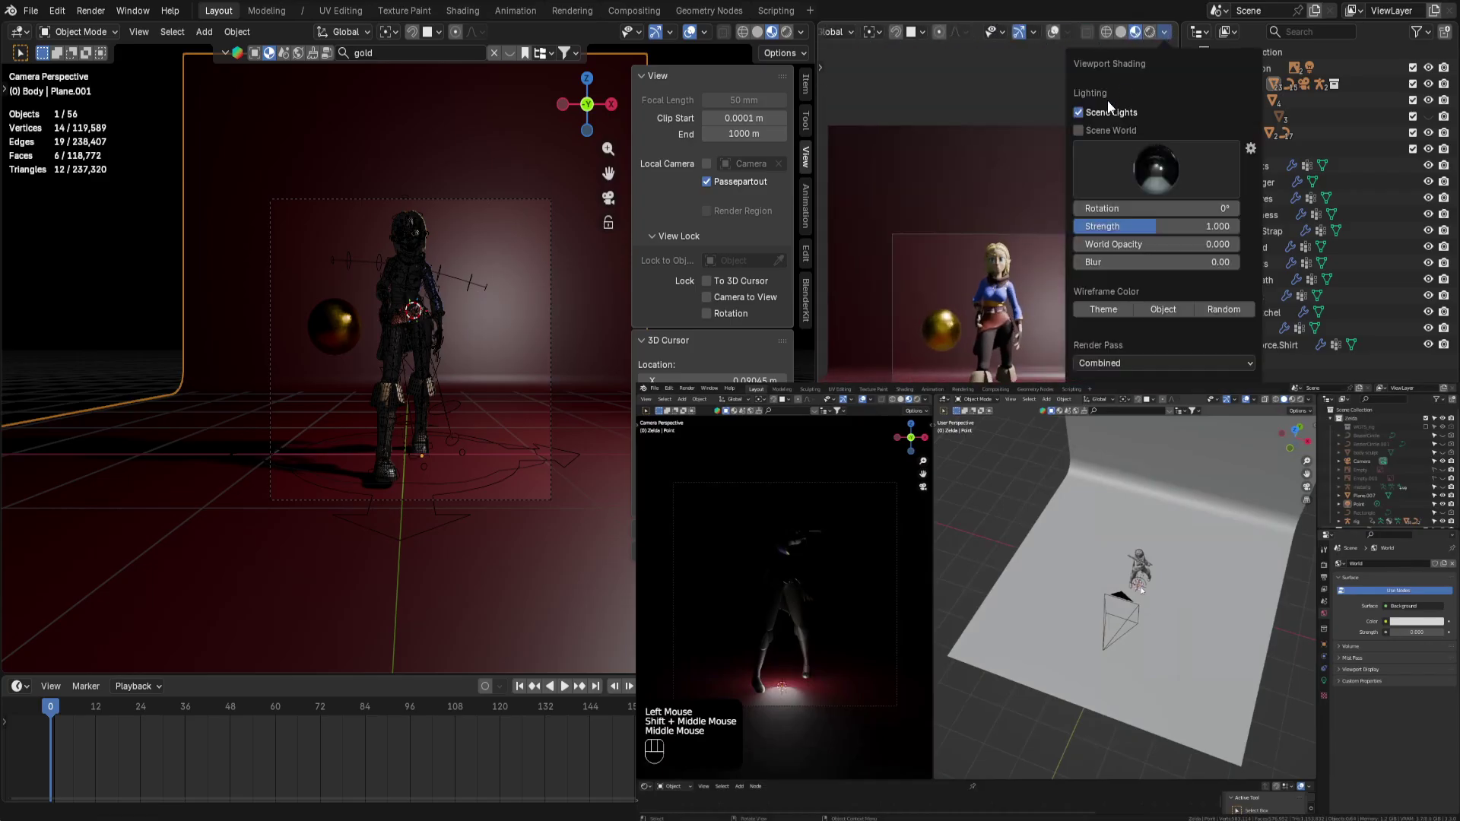
left_click(1089, 130)
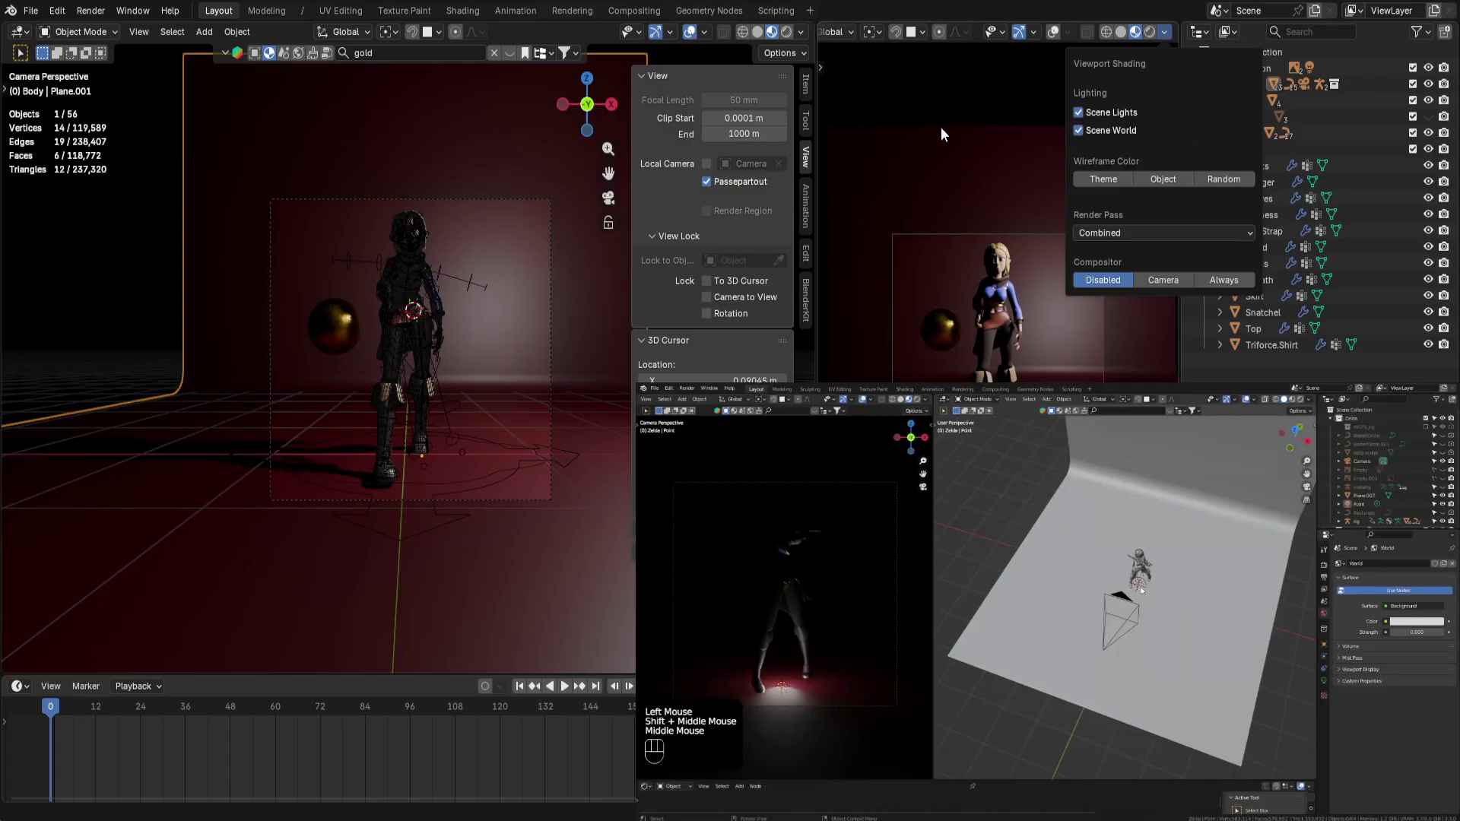
left_click(1102, 180)
left_click(1225, 180)
left_click(1092, 179)
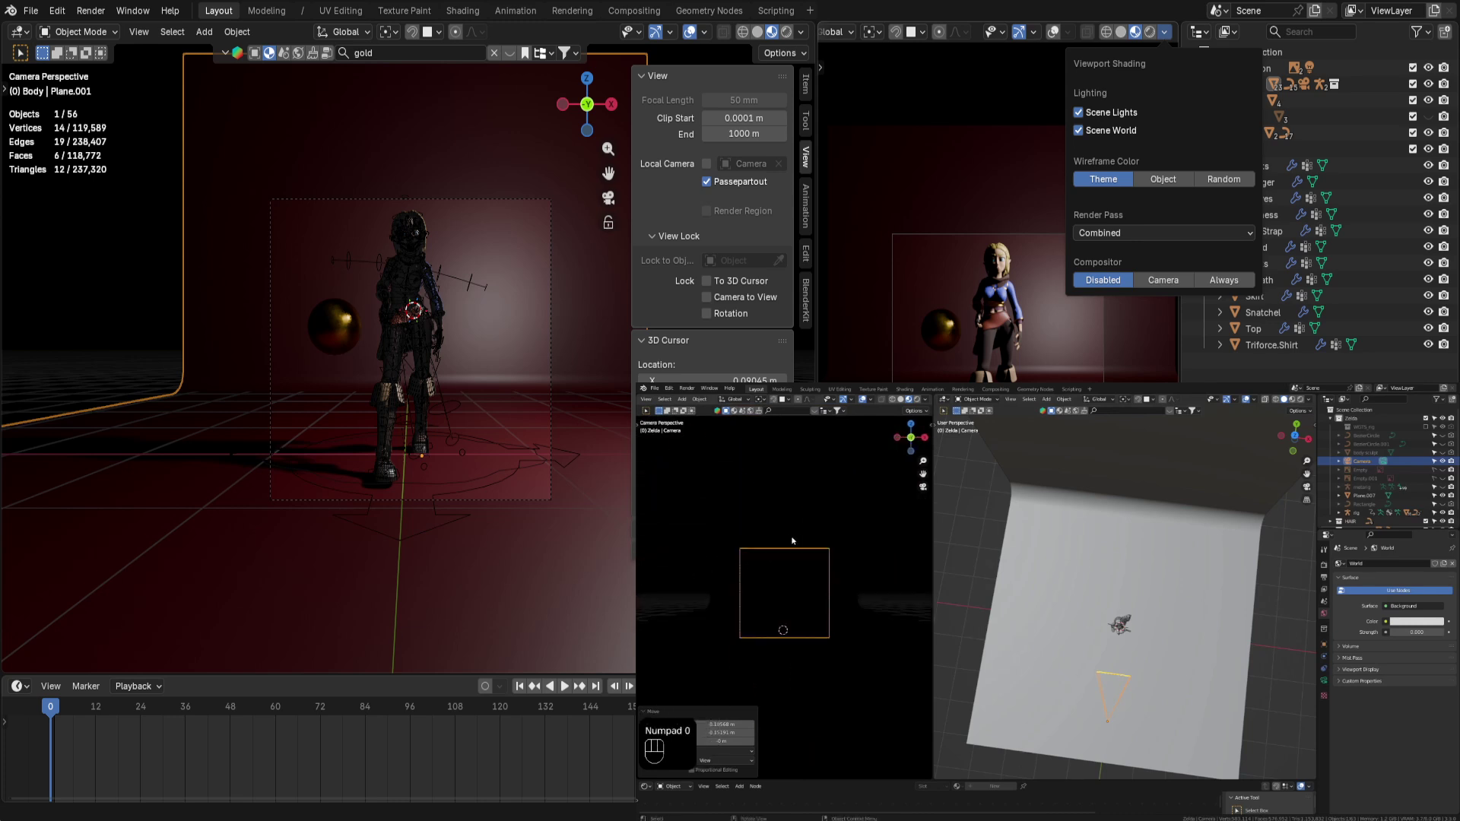
Toggle Scene Lights off and on in the main viewport's shading to compare the lighting, leaving it enabled
left_click(801, 32)
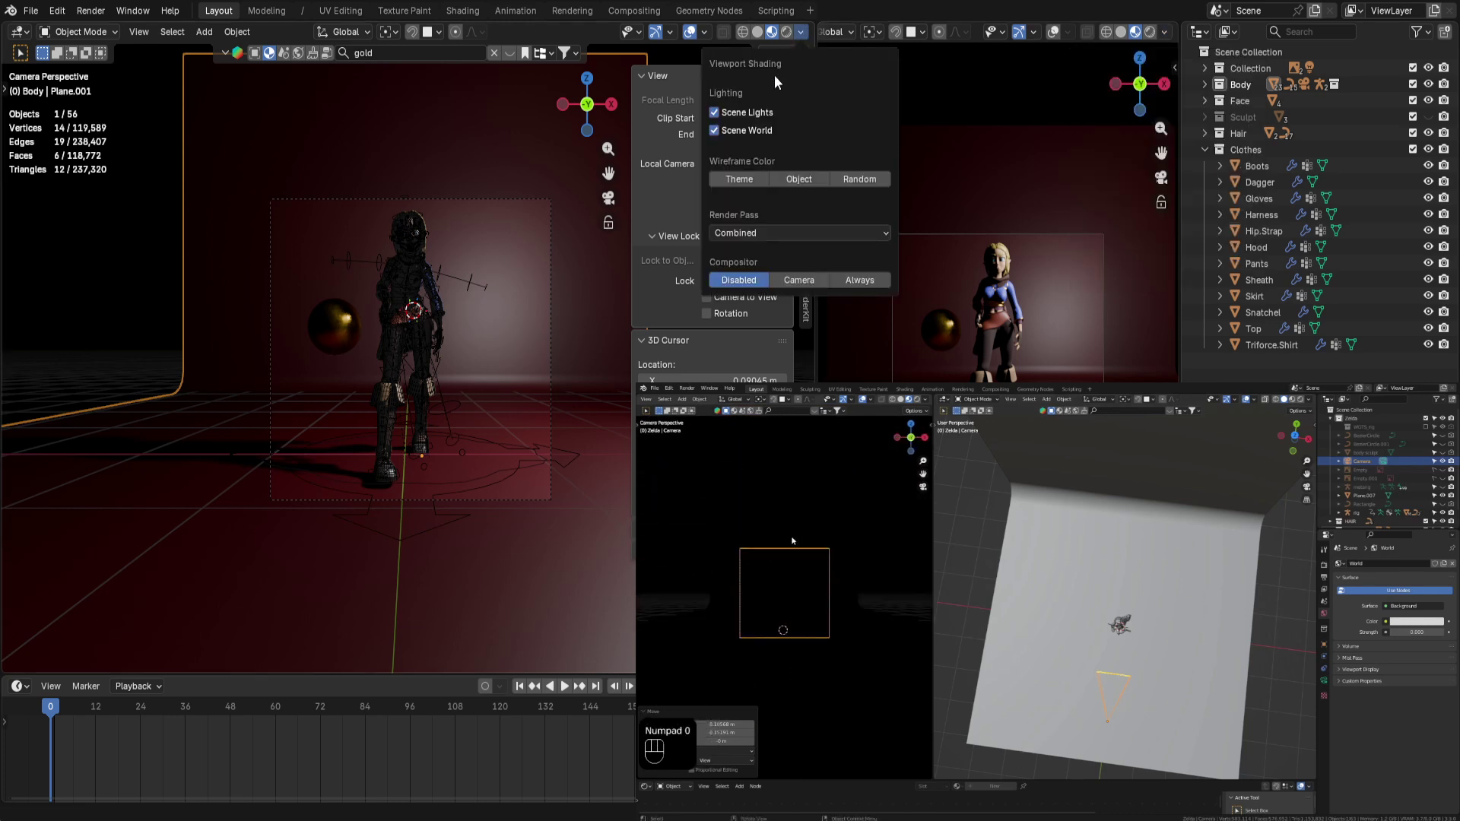
left_click(717, 111)
left_click(718, 111)
left_click(718, 111)
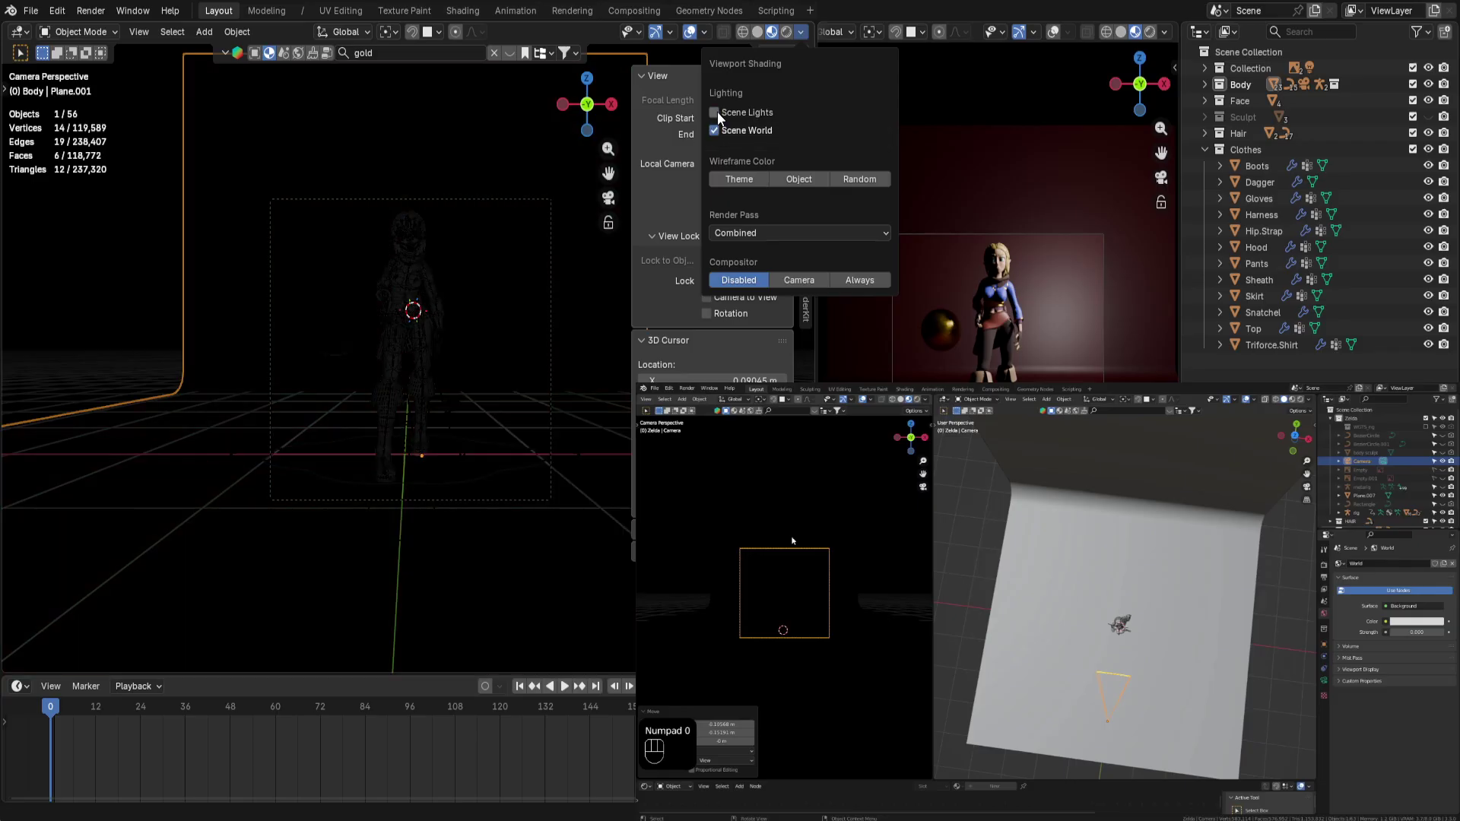
left_click(718, 111)
left_click(718, 111)
left_click(718, 111)
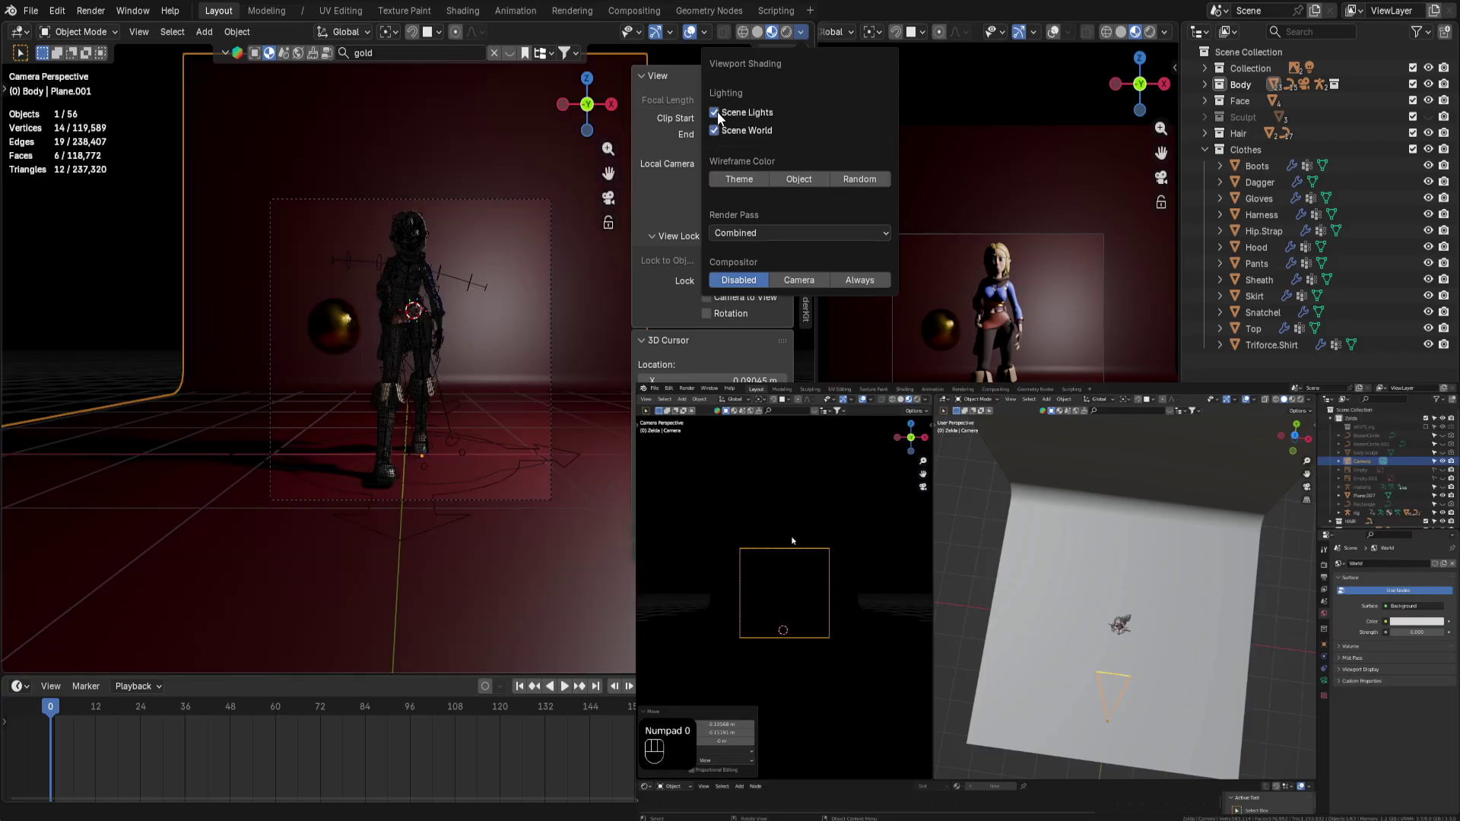
left_click(717, 111)
left_click(718, 111)
left_click(718, 111)
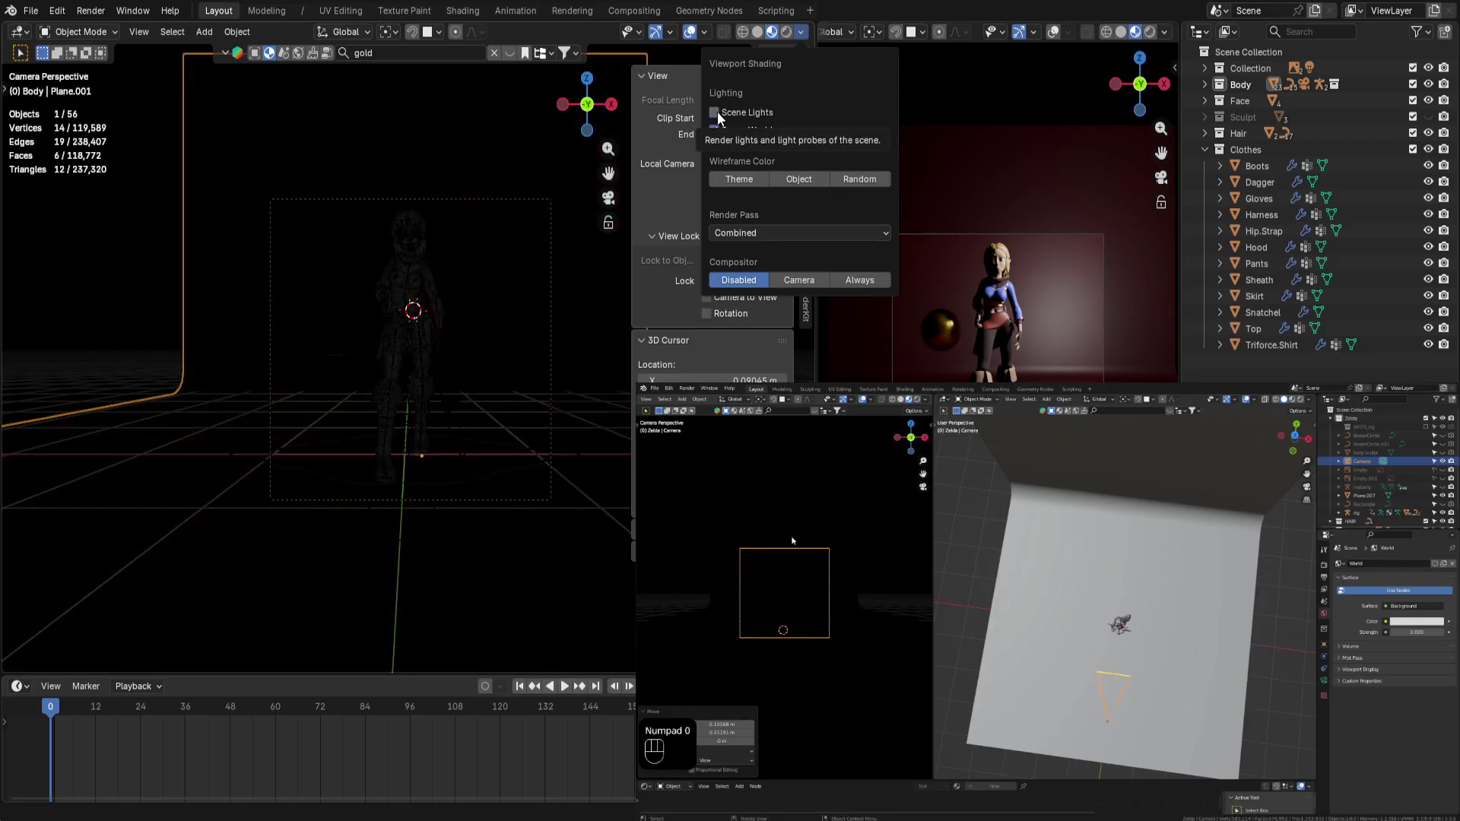
left_click(717, 111)
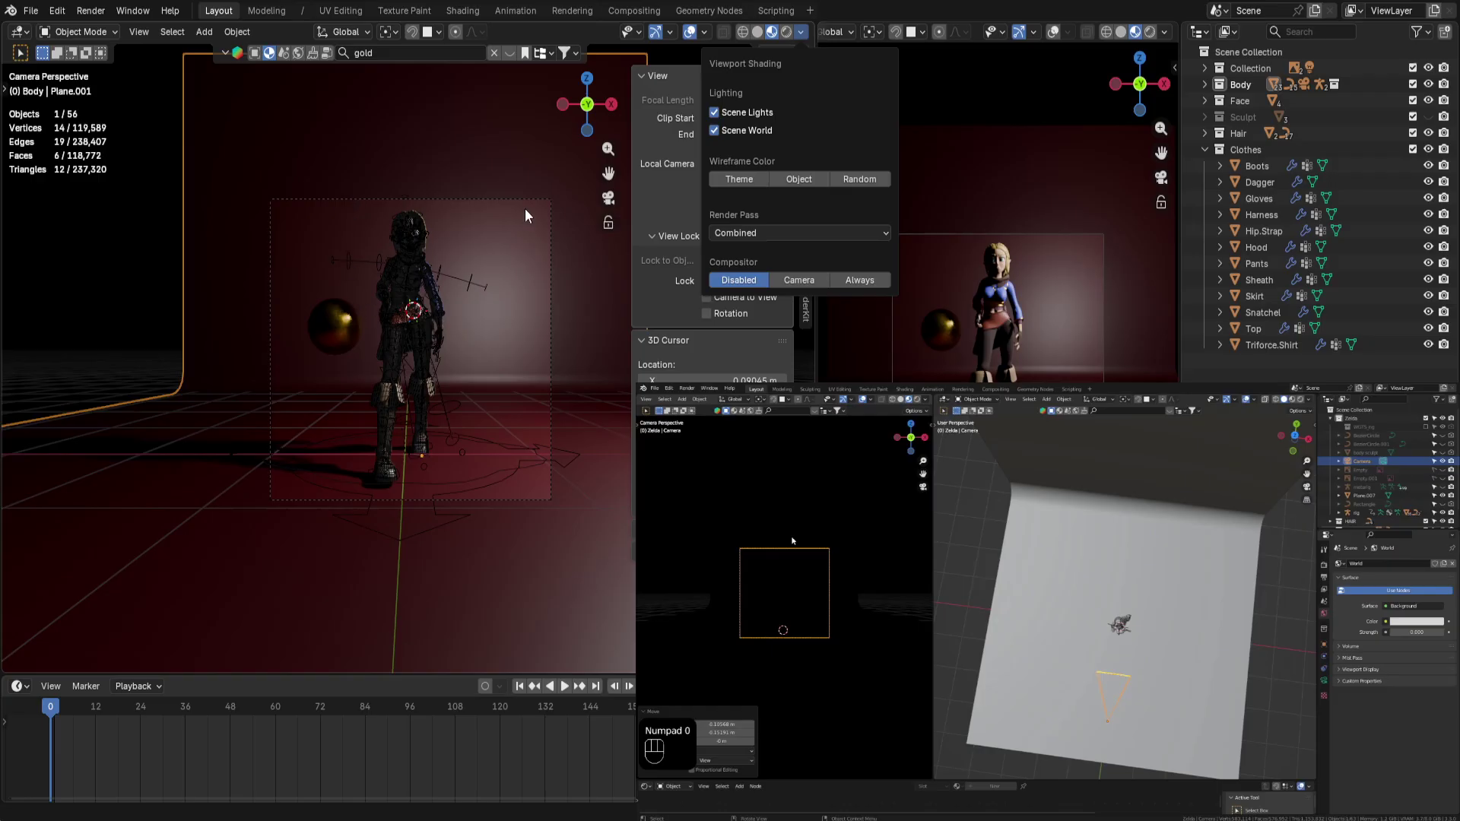
Leave the camera view, hide the scene light to check its effect, and reveal all hidden objects
scroll(418, 199, "down", 4)
middle_click_drag(418, 199, 485, 244)
scroll(495, 287, "down", 4)
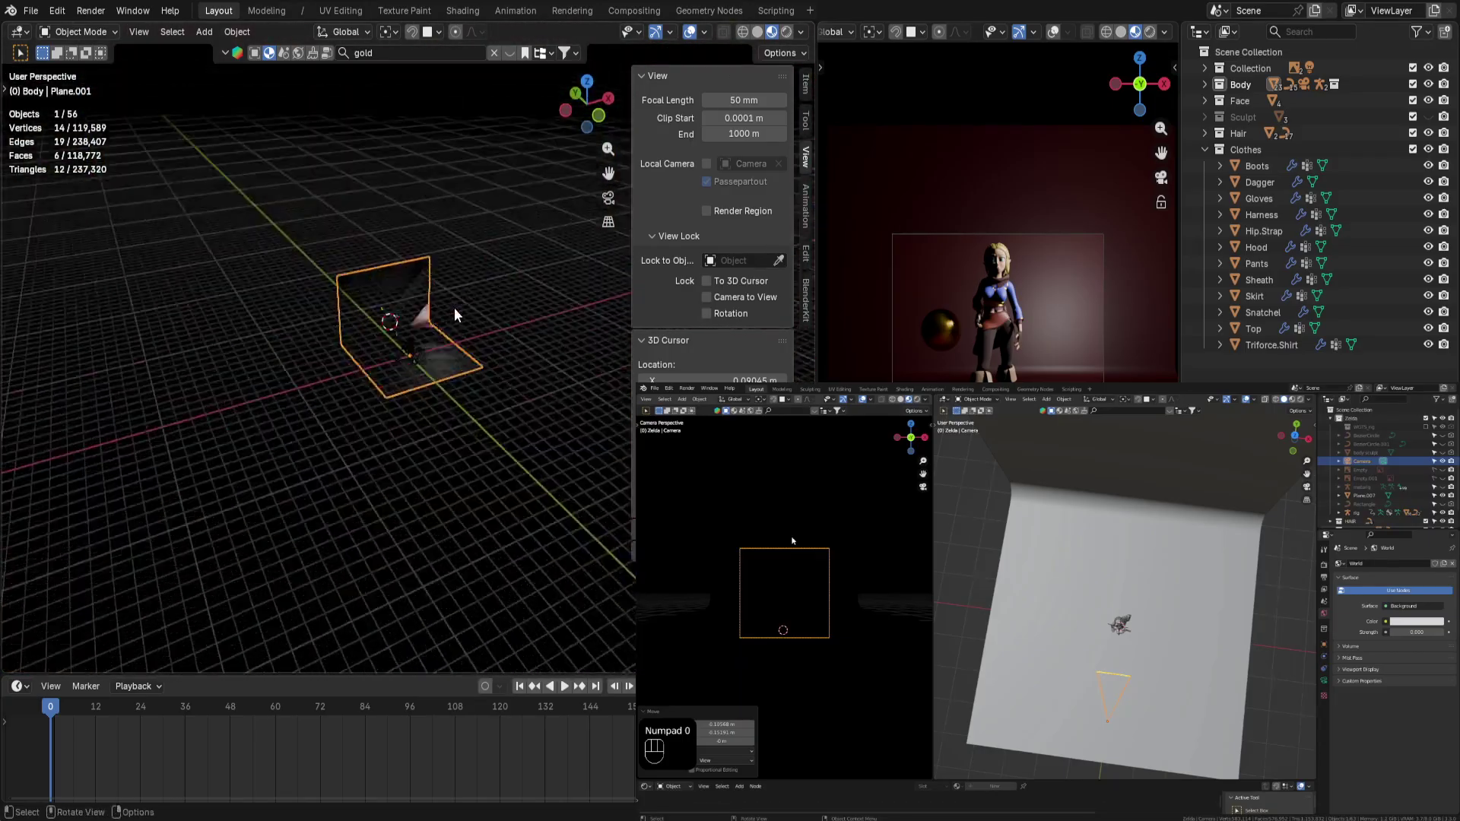
scroll(489, 287, "up", 6)
left_click(493, 280)
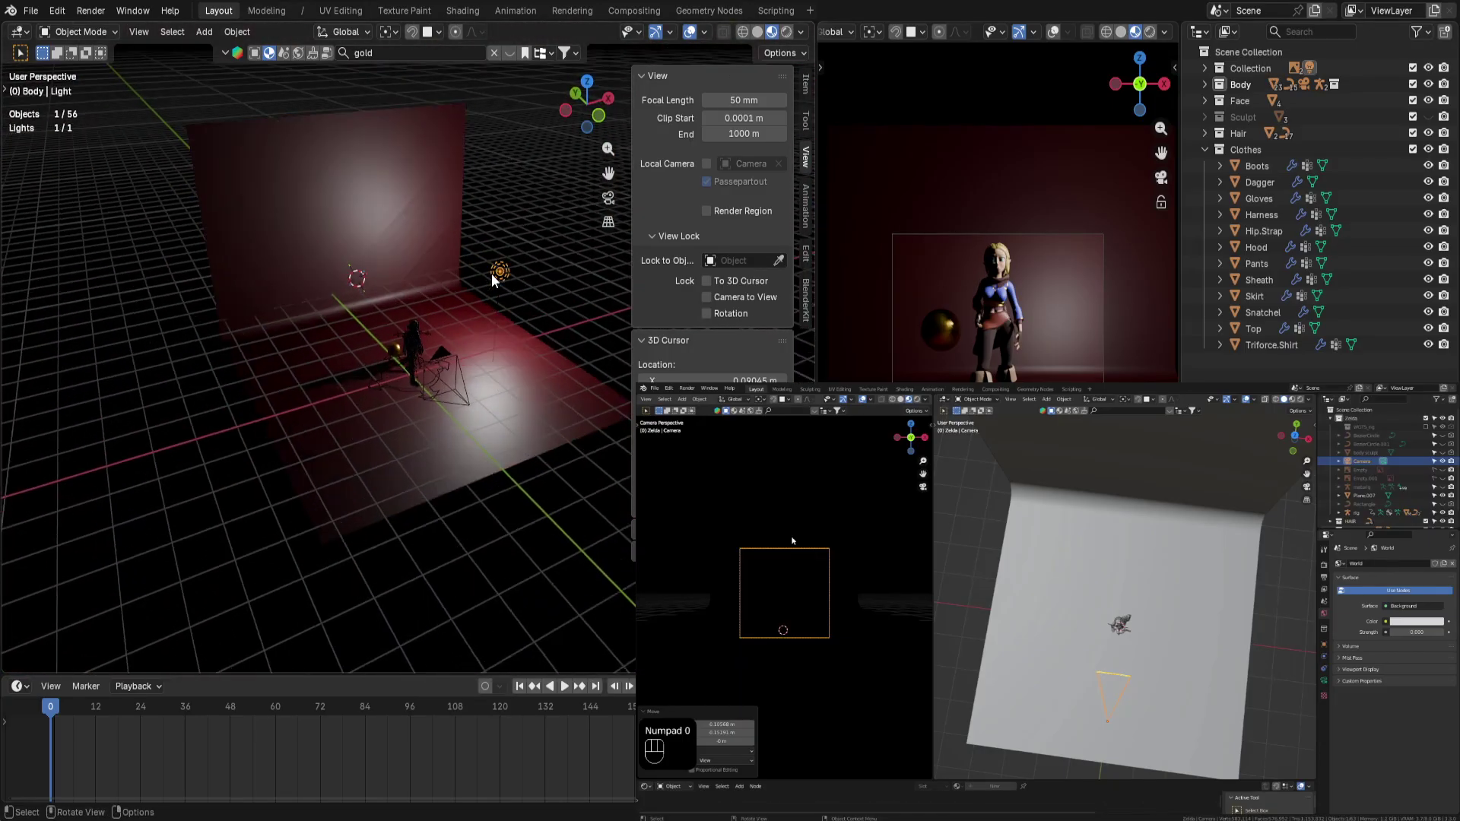
scroll(471, 283, "down", 6)
scroll(452, 287, "up", 6)
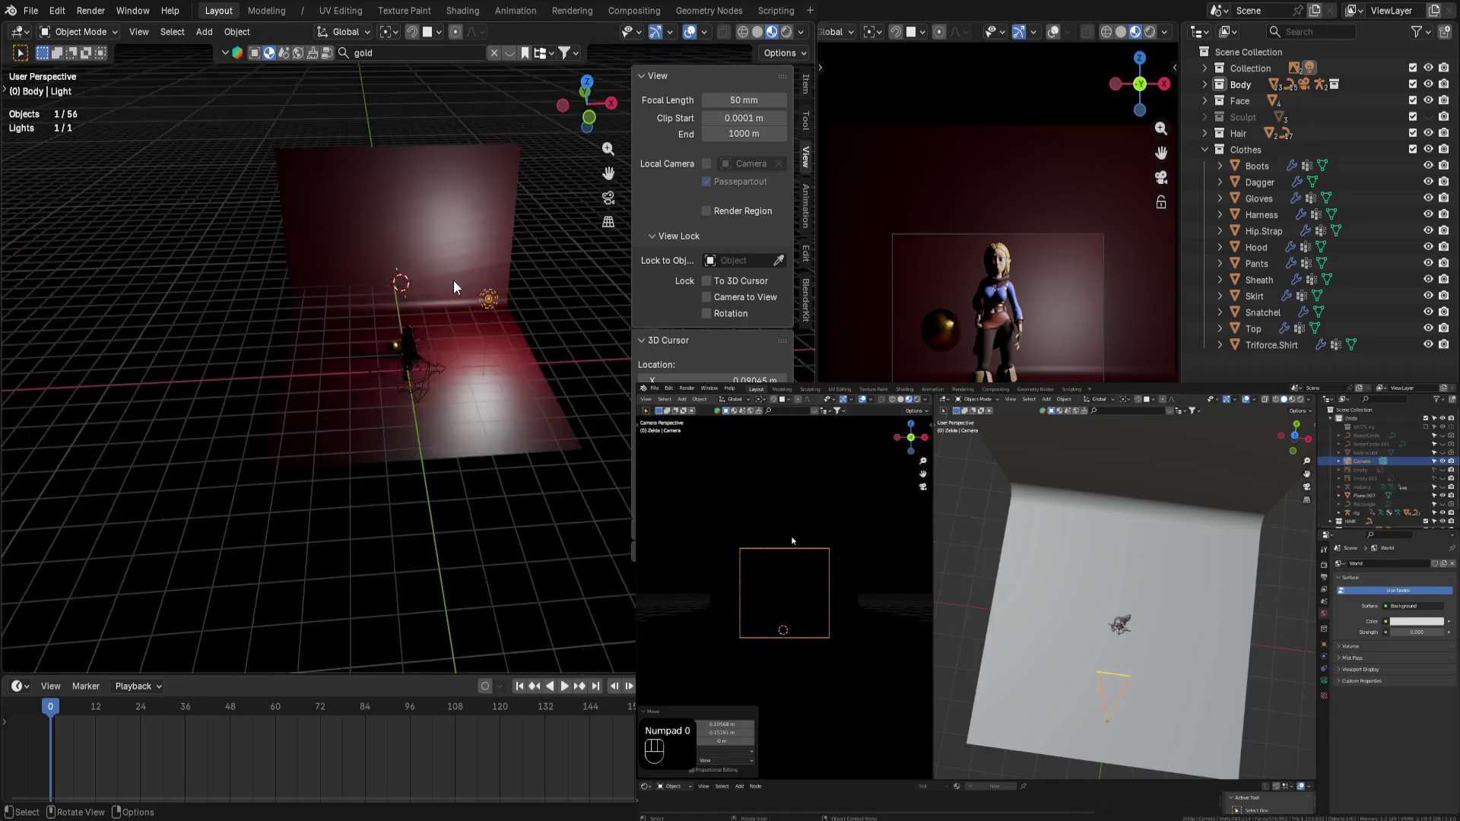
key("Delete")
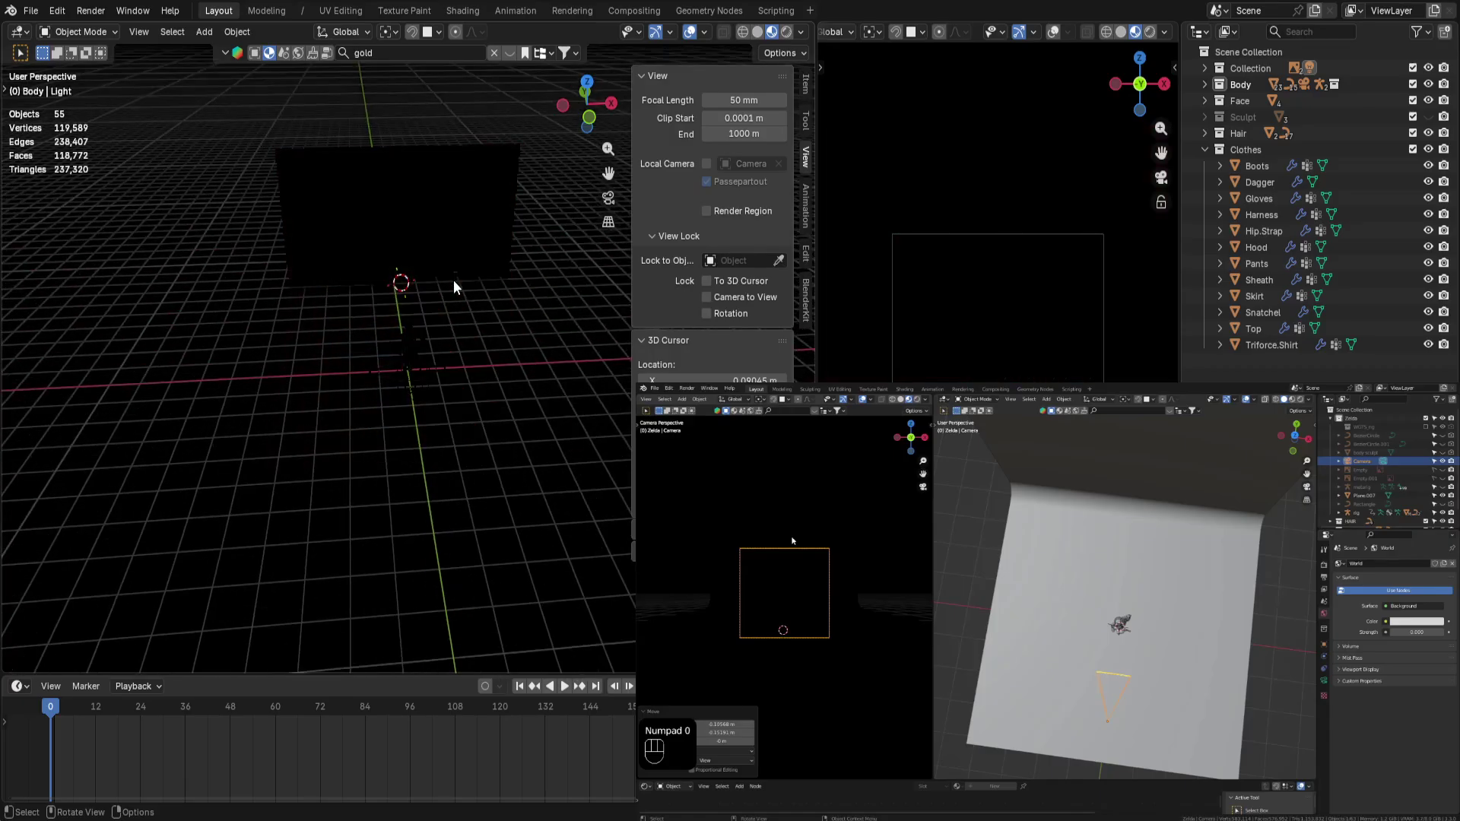
key("alt+h")
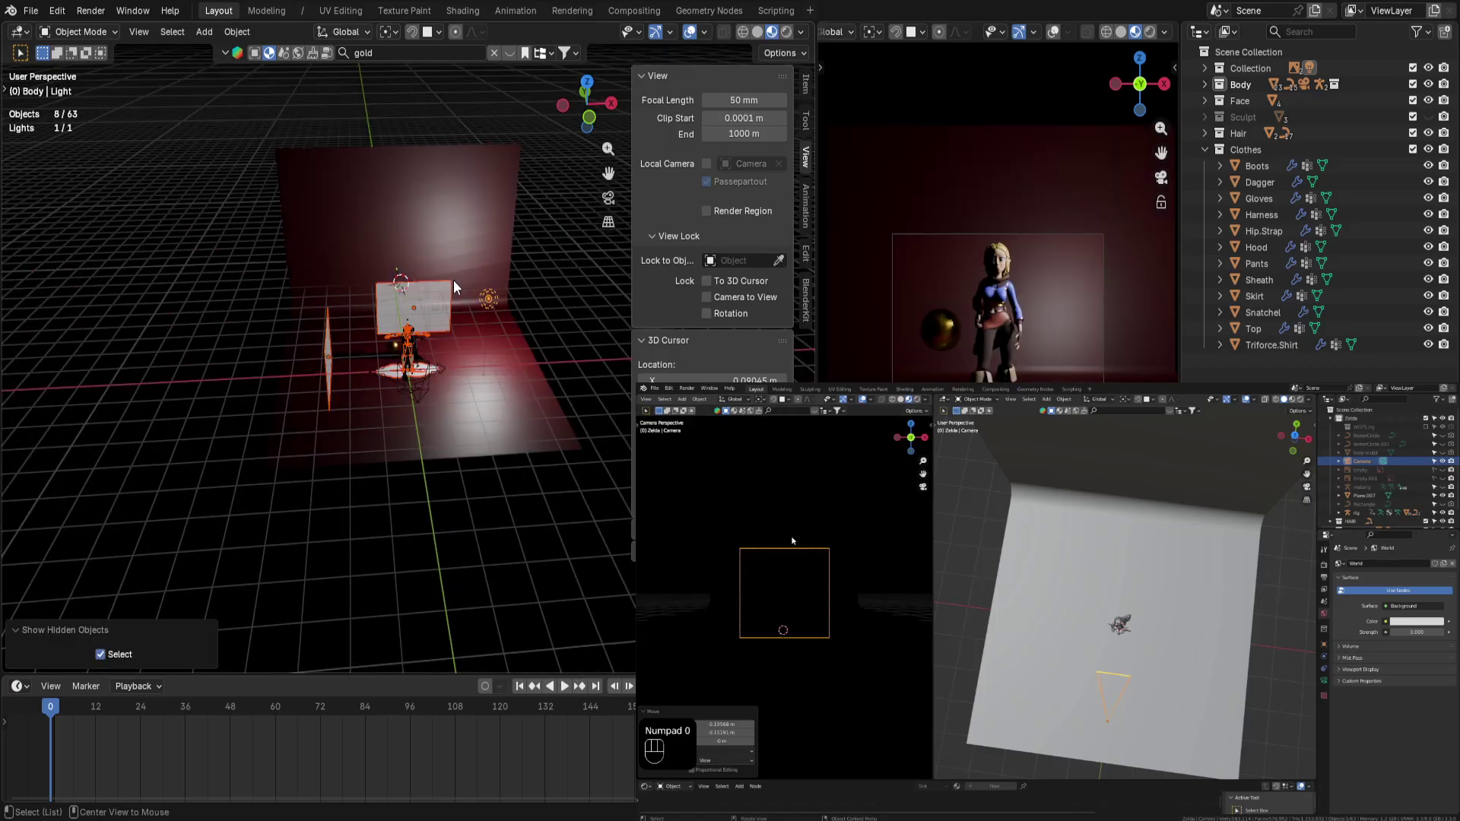
Hide the metarig, both reference images and the white hair curve shapes on the floor
scroll(530, 312, "up", 2)
left_click(447, 245)
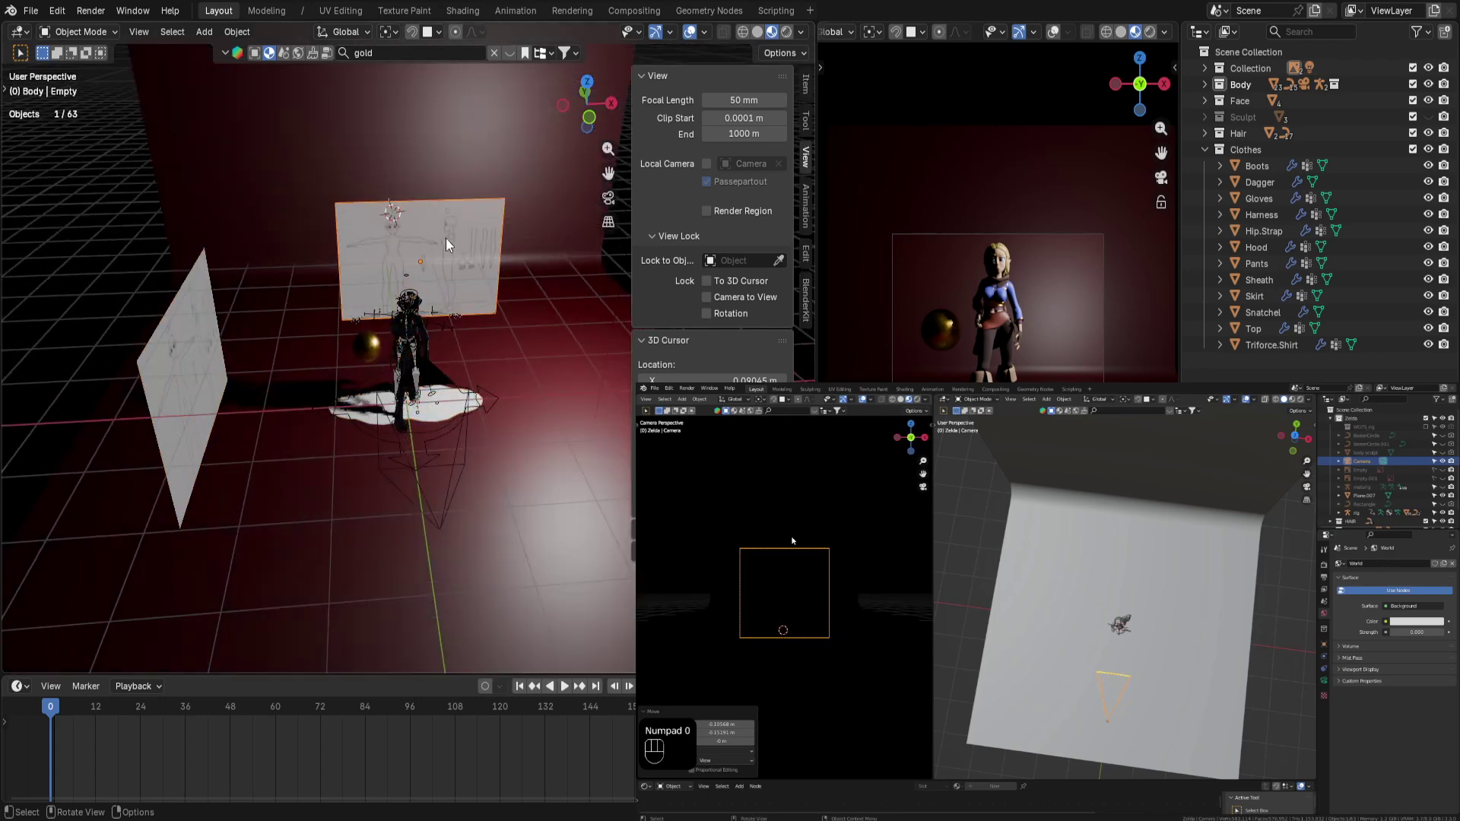
left_click(437, 318)
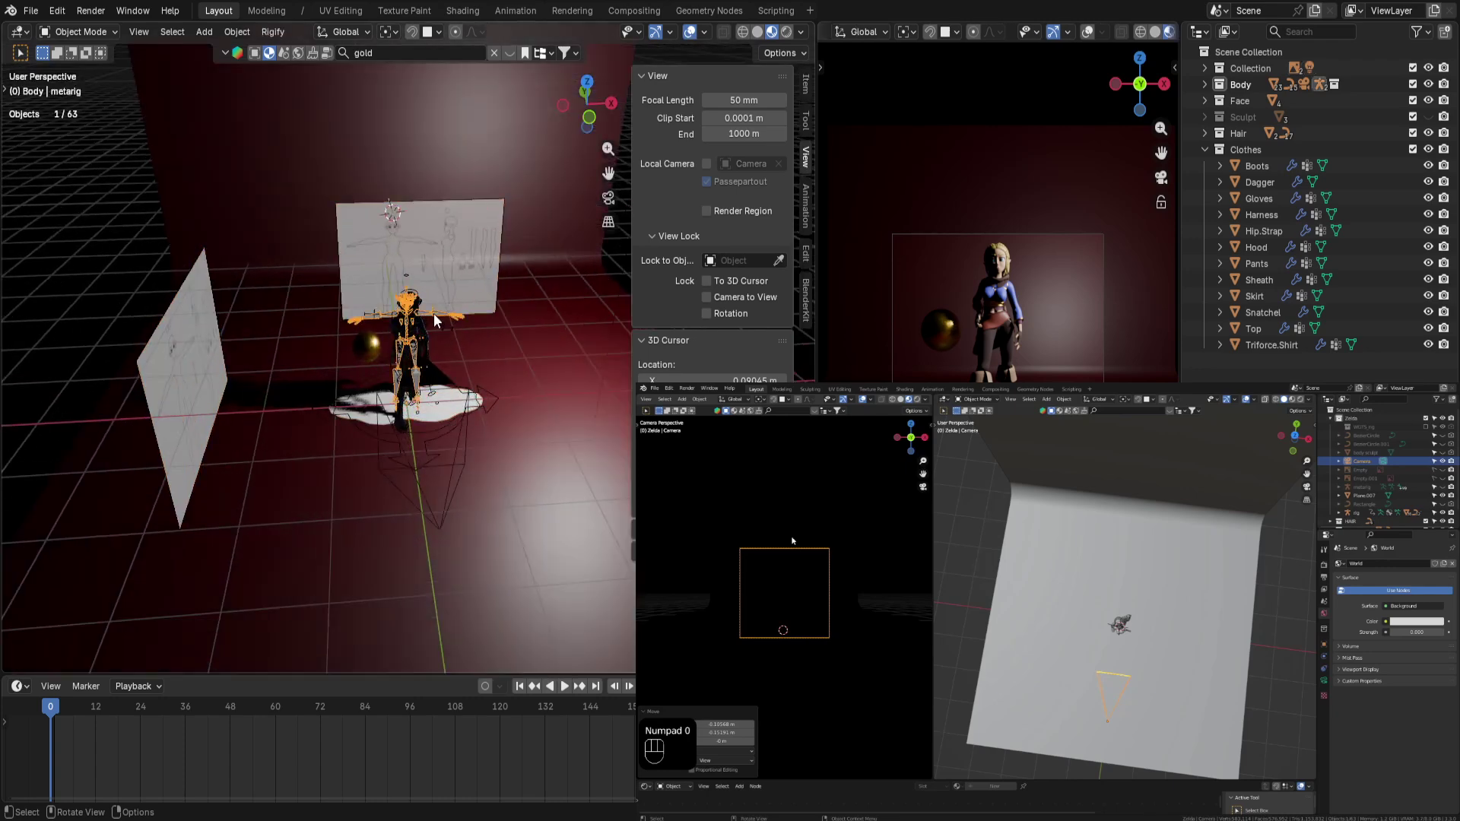
key("h")
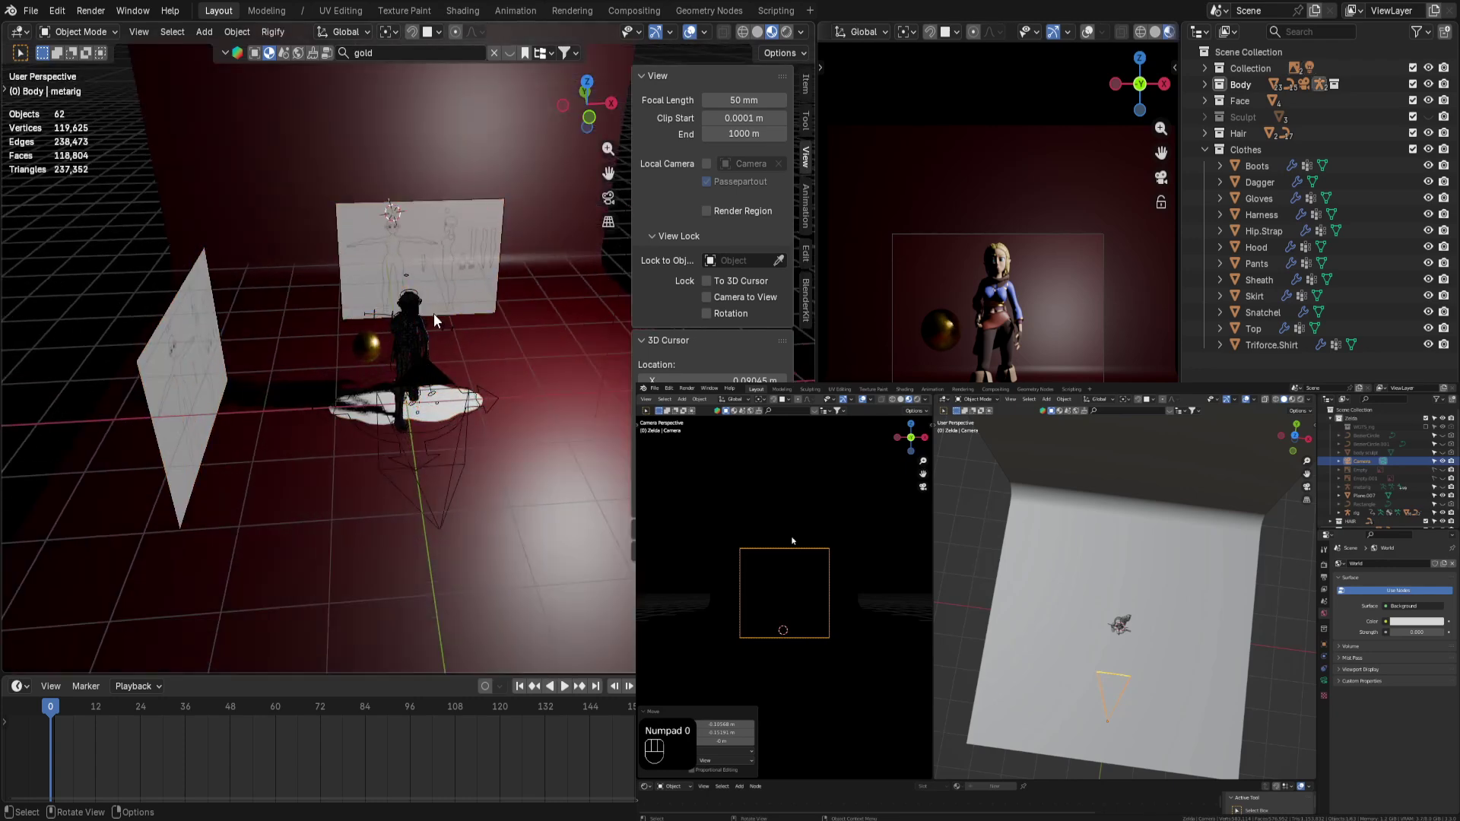
left_click(199, 335)
key("h")
left_click(424, 247)
key("h")
left_click(446, 405)
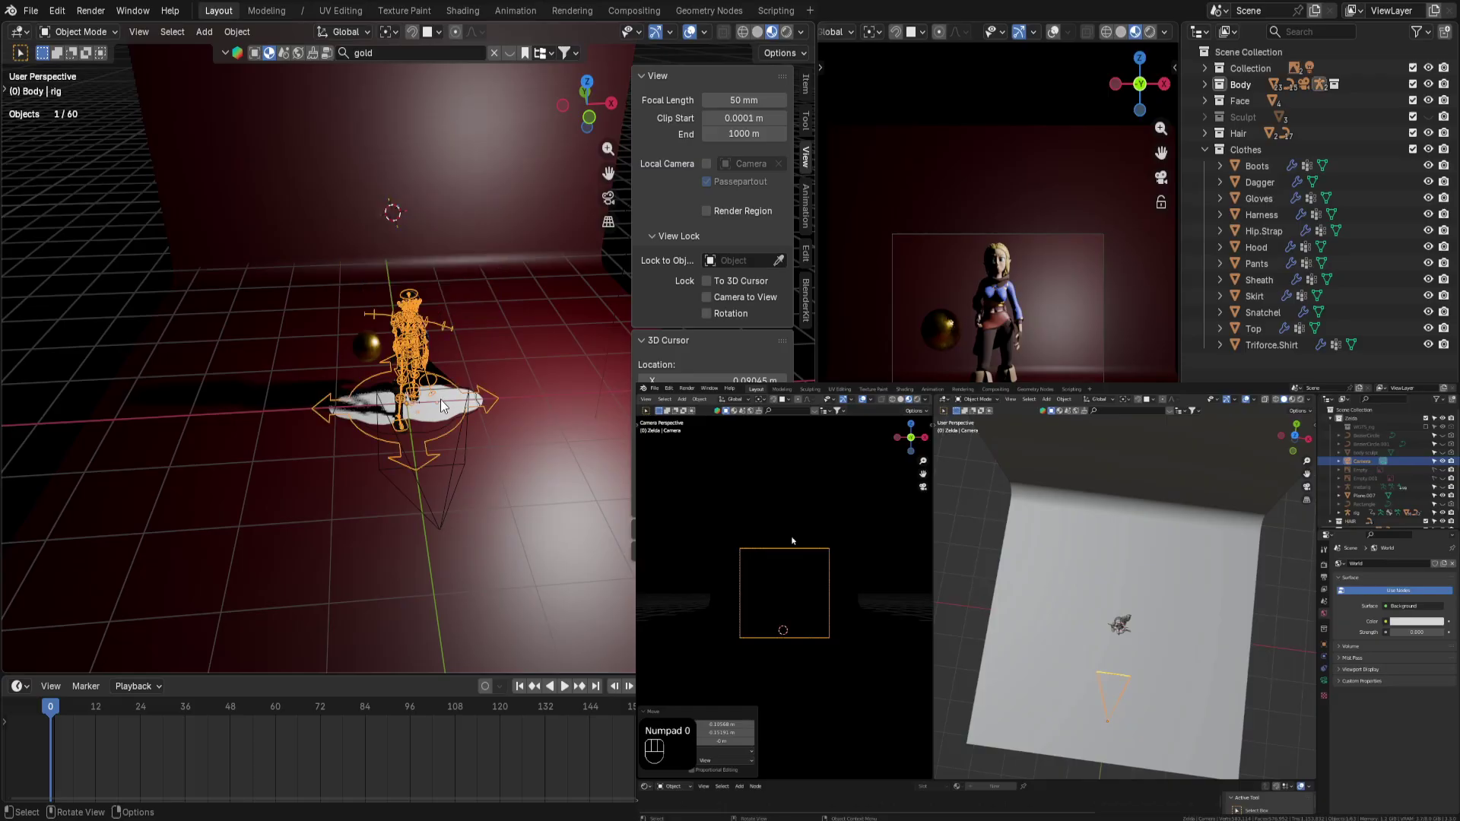
left_click(441, 417)
key("h")
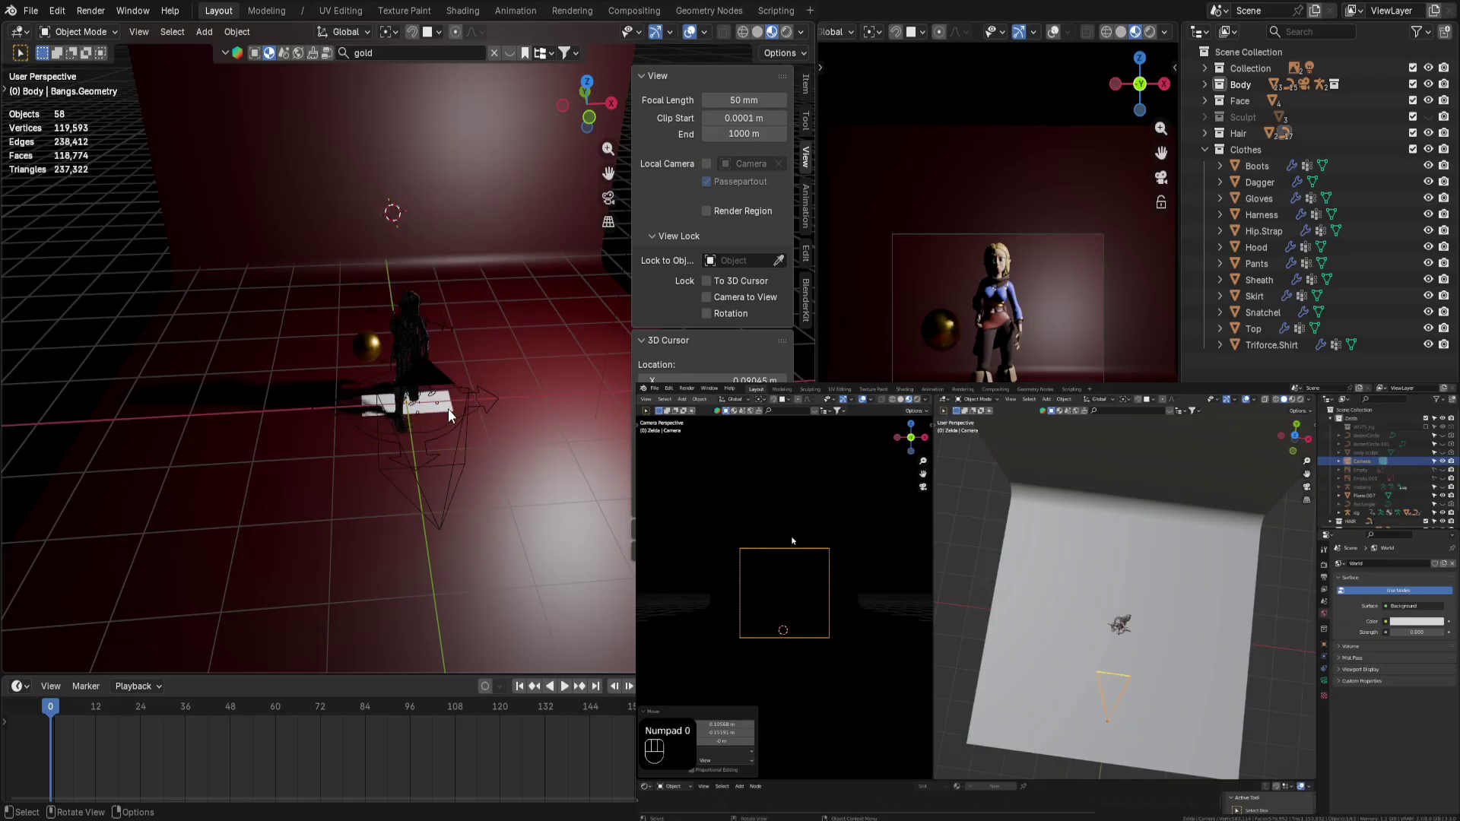
left_click(448, 414)
key("h")
middle_click_drag(490, 403, 485, 311)
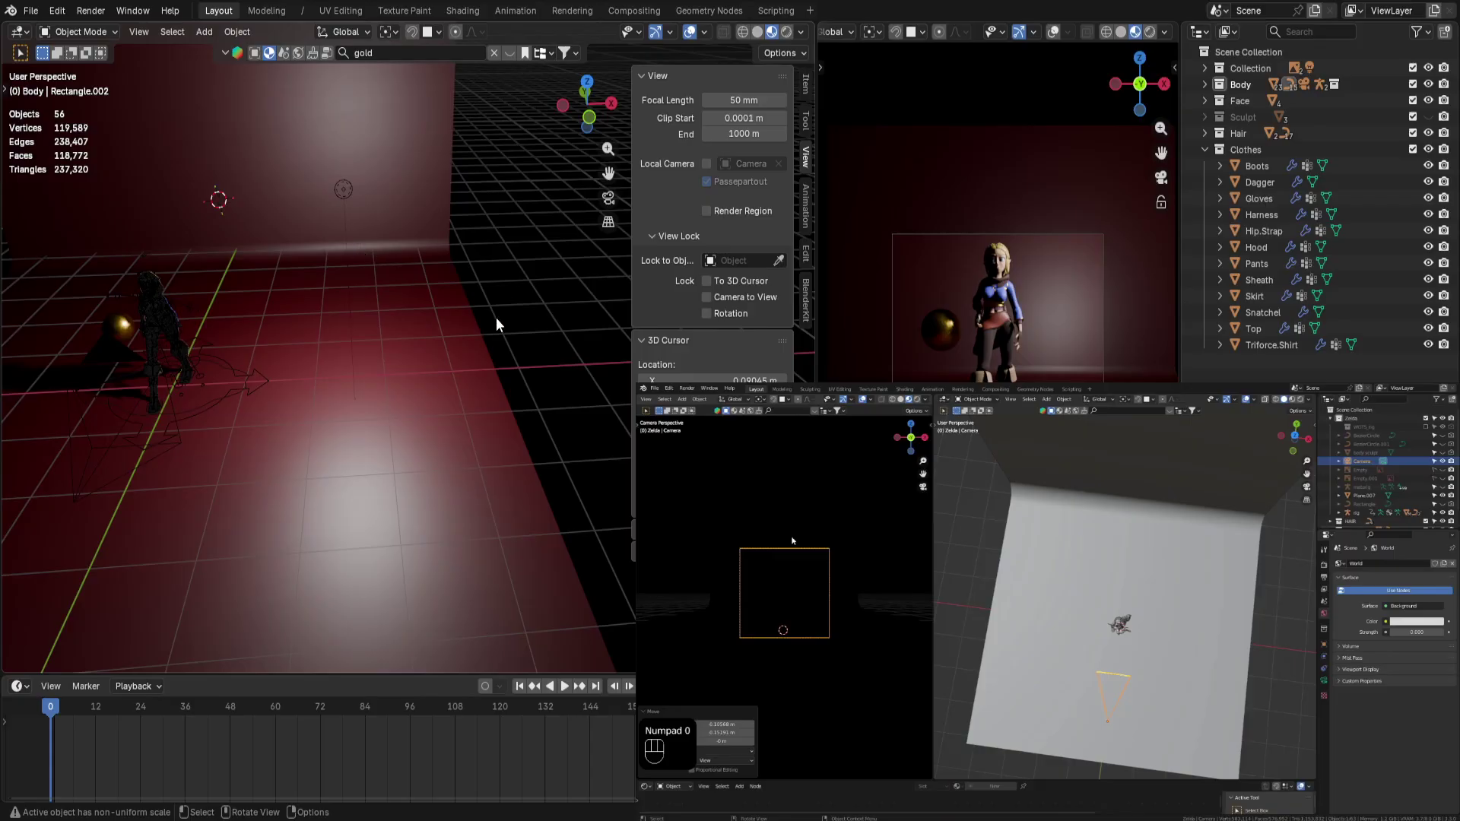
Save the file and delete the gold sphere beside the character
key("ctrl+s")
middle_click_drag(381, 307, 472, 313)
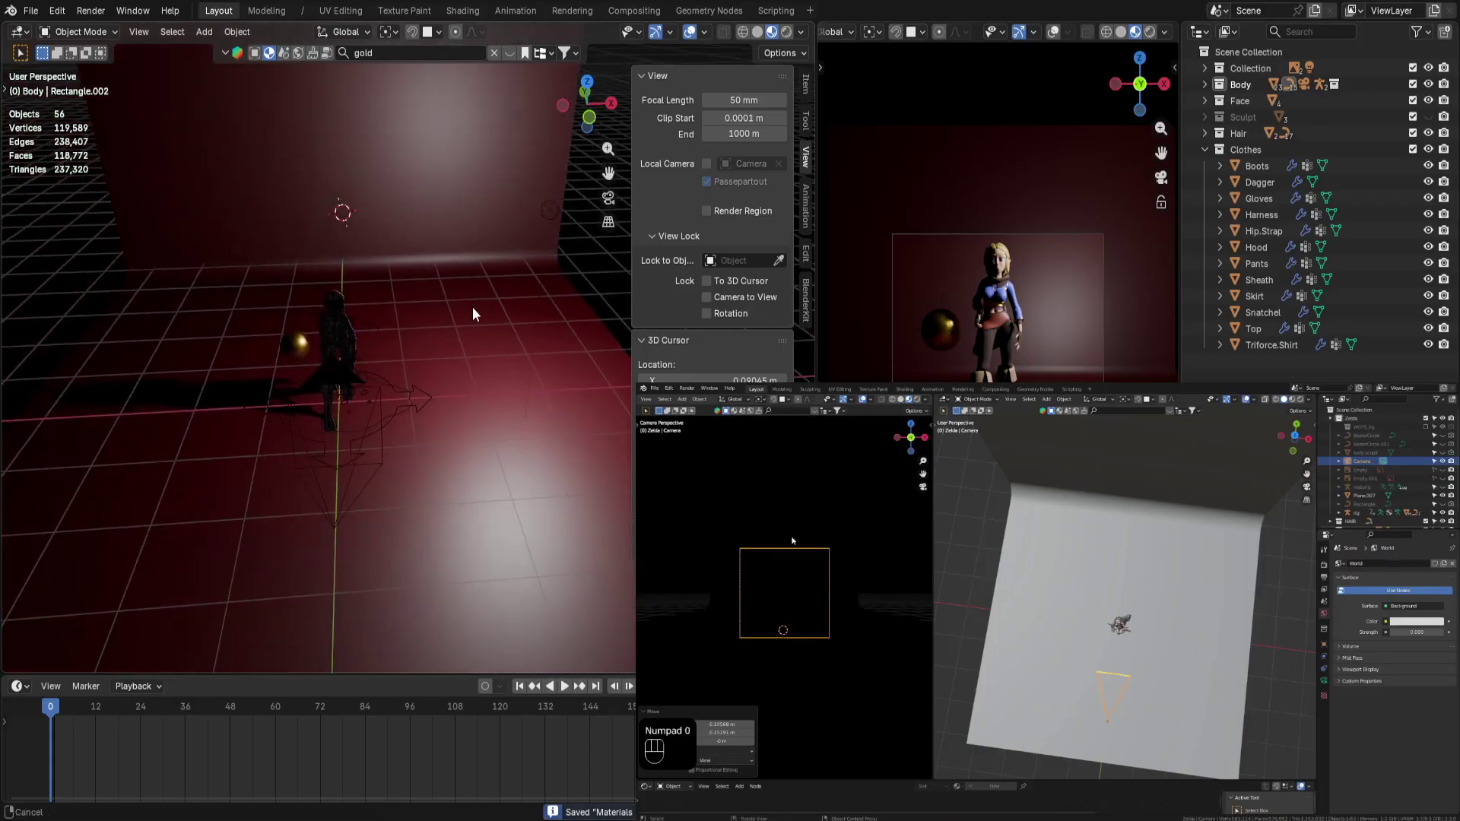
scroll(473, 313, "up", 3)
left_click(116, 331)
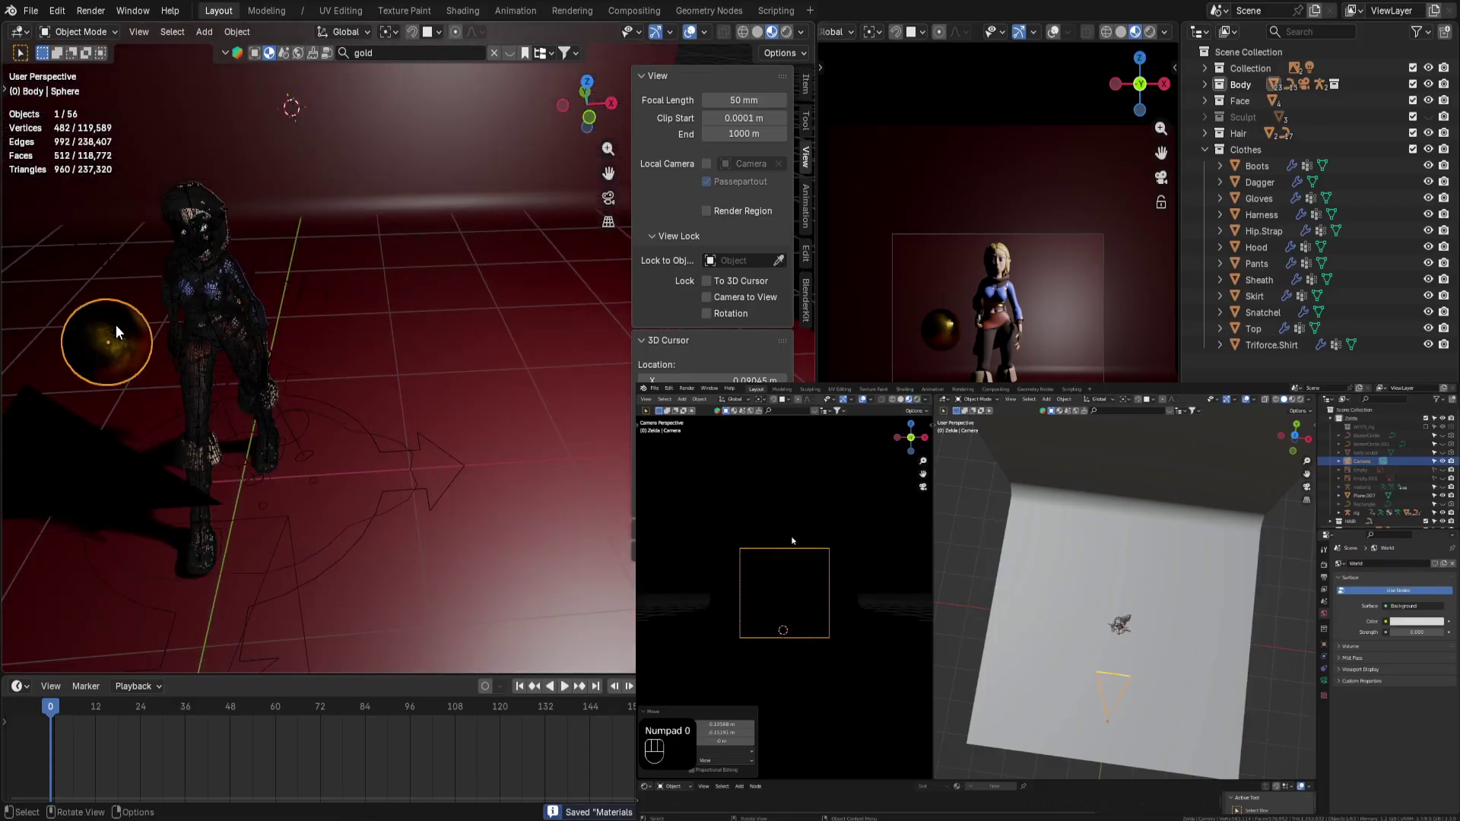
key("Delete")
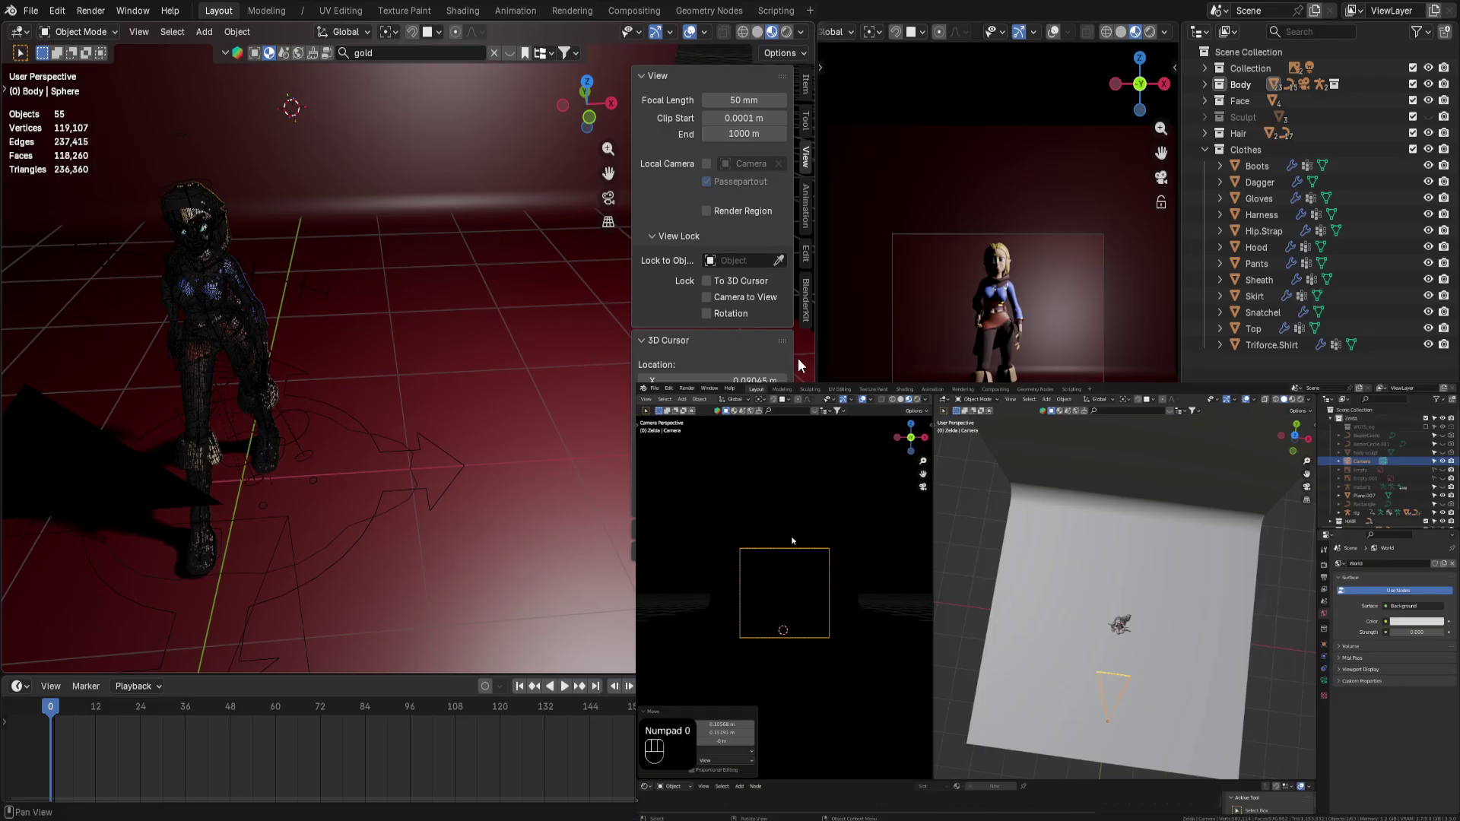
Move the scene light about -1.94 m in X, 0.06 m in Y and -0.21 m in Z, closer to the character
scroll(495, 316, "down", 8)
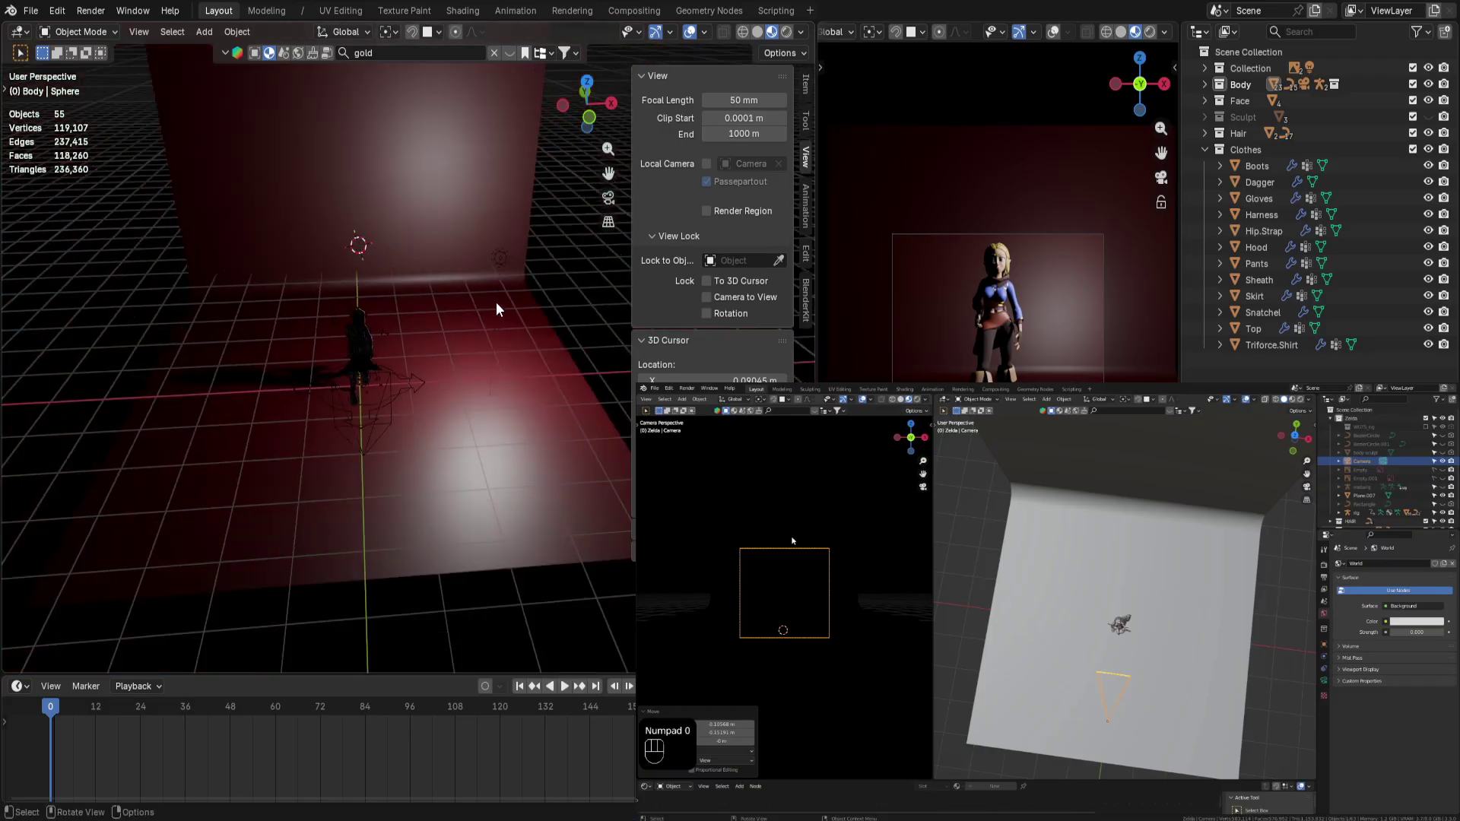
left_click(497, 258)
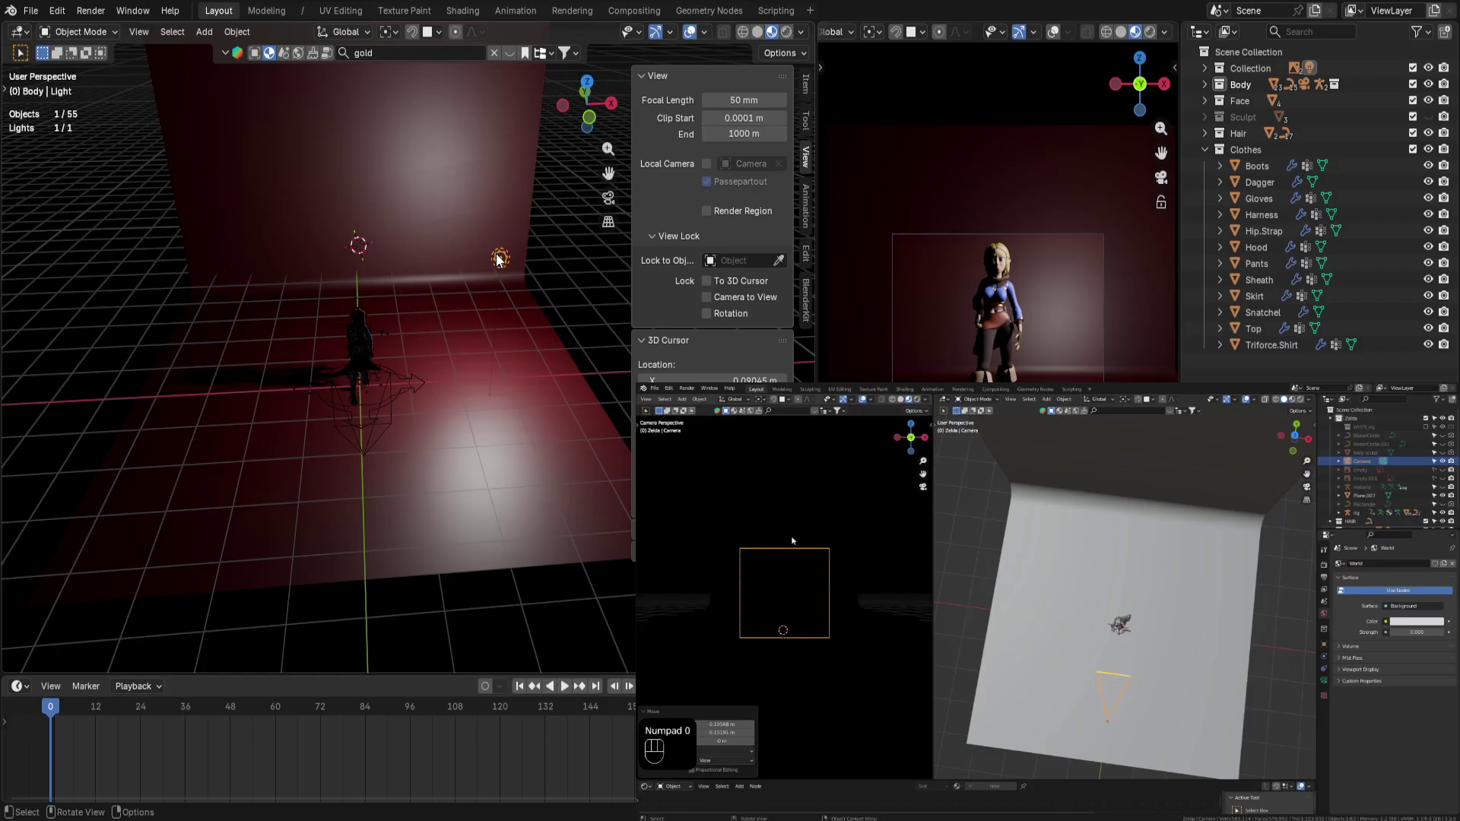
left_click(430, 262)
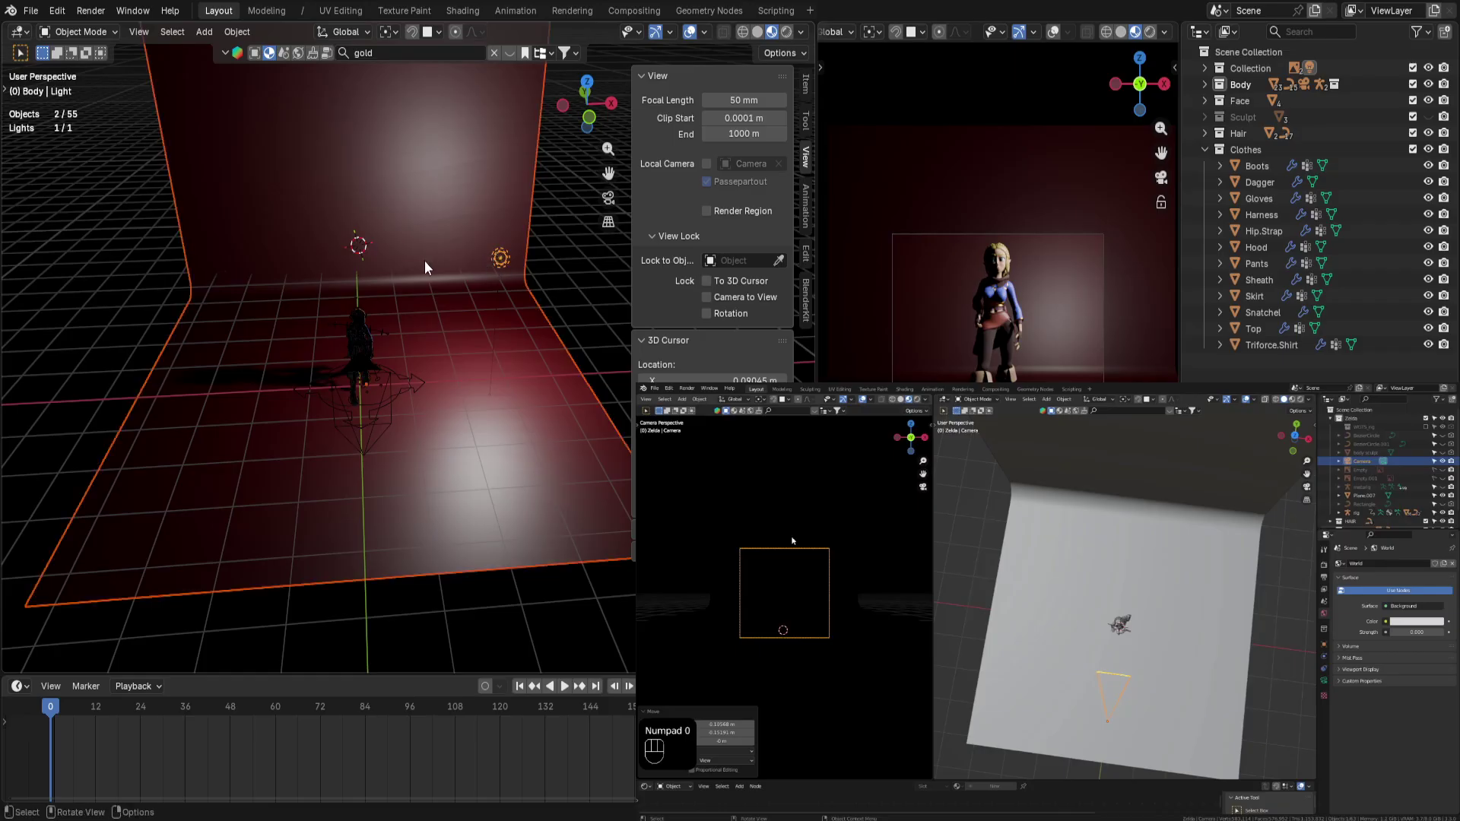
left_click(509, 262)
key("g")
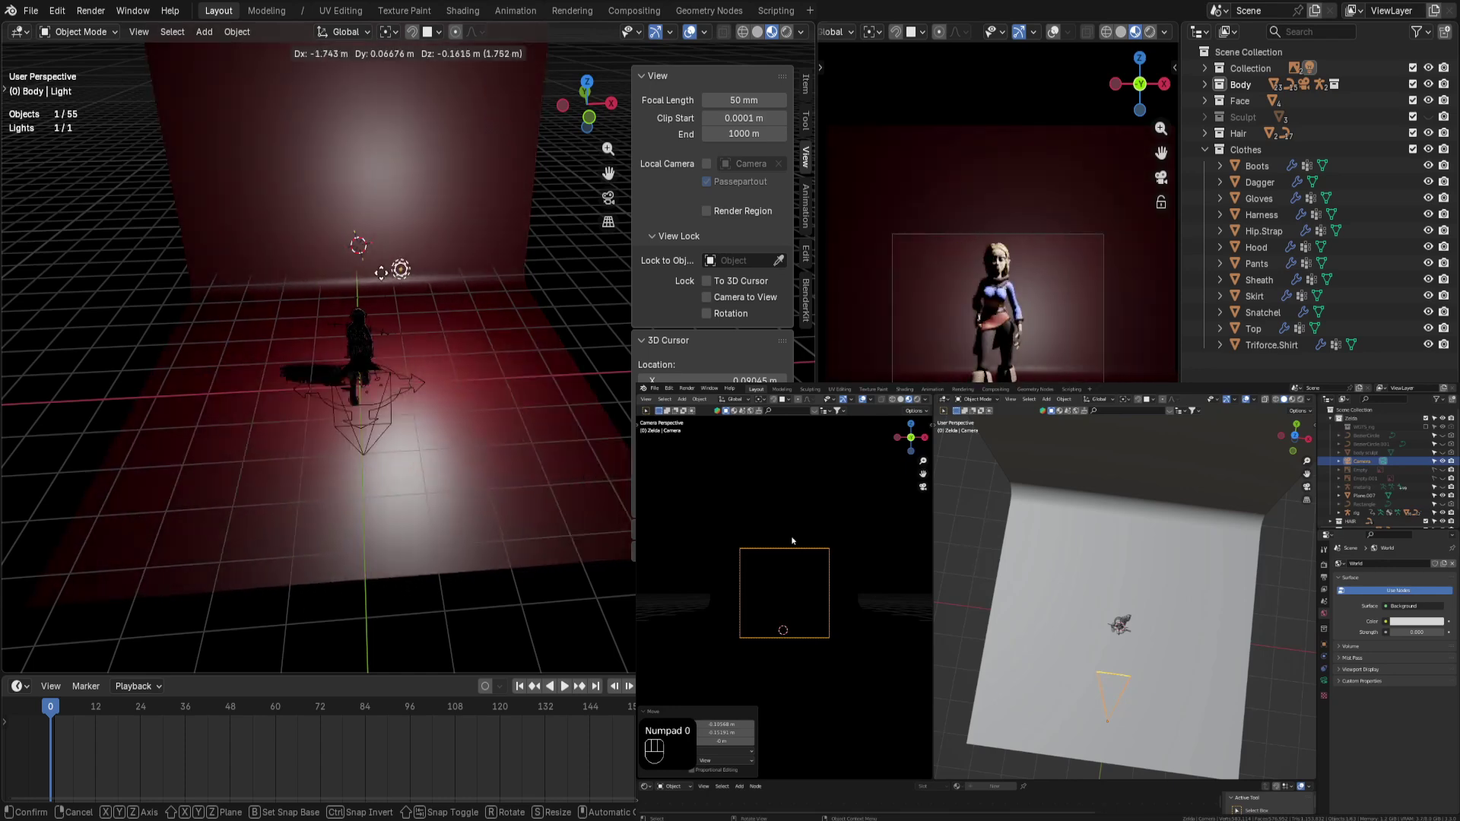
left_click(388, 271)
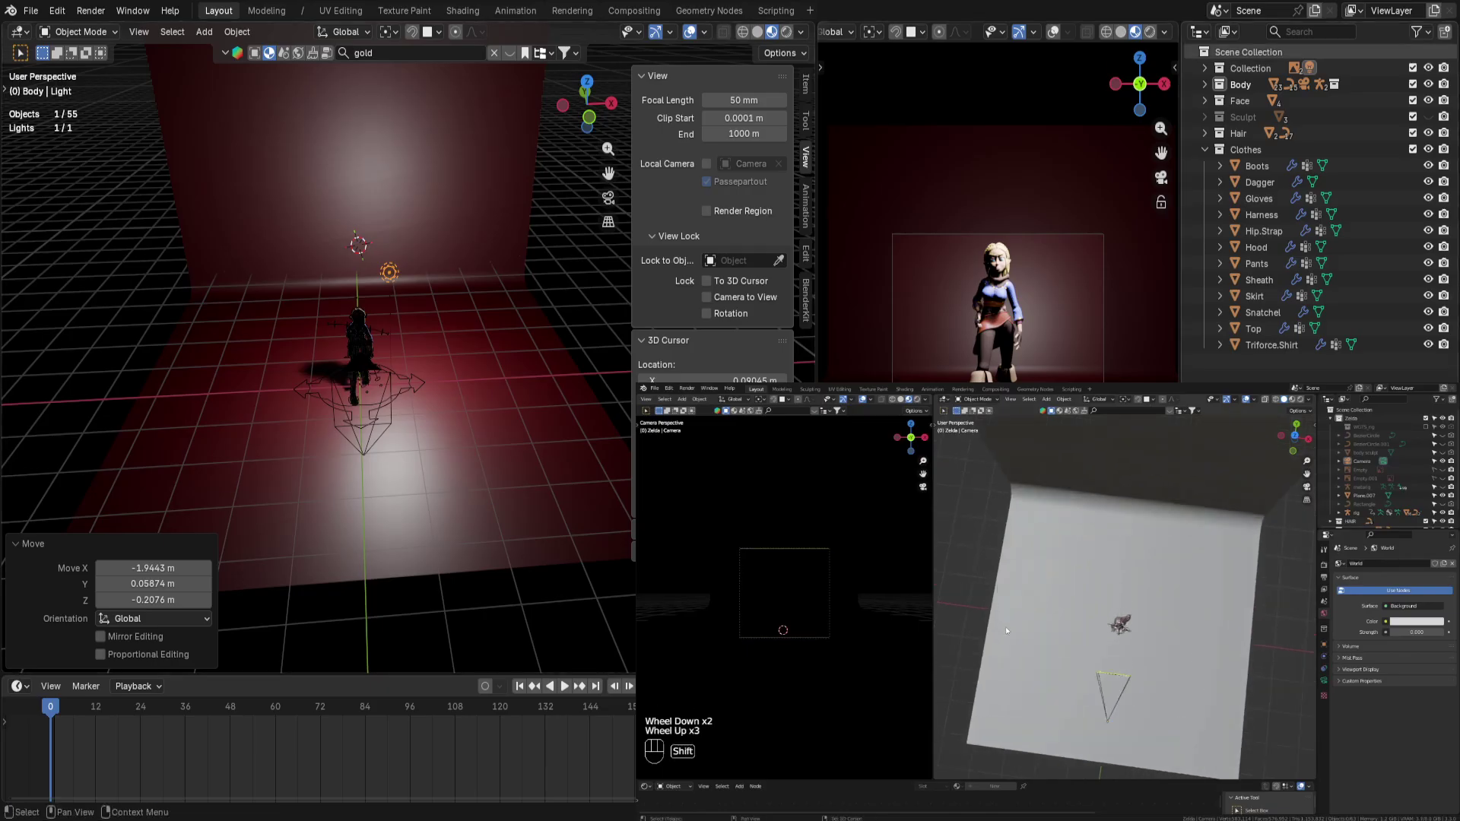
Look through the scene's collections for the camera, collapsing Clothes and expanding Collection and Hair
left_click(1204, 68)
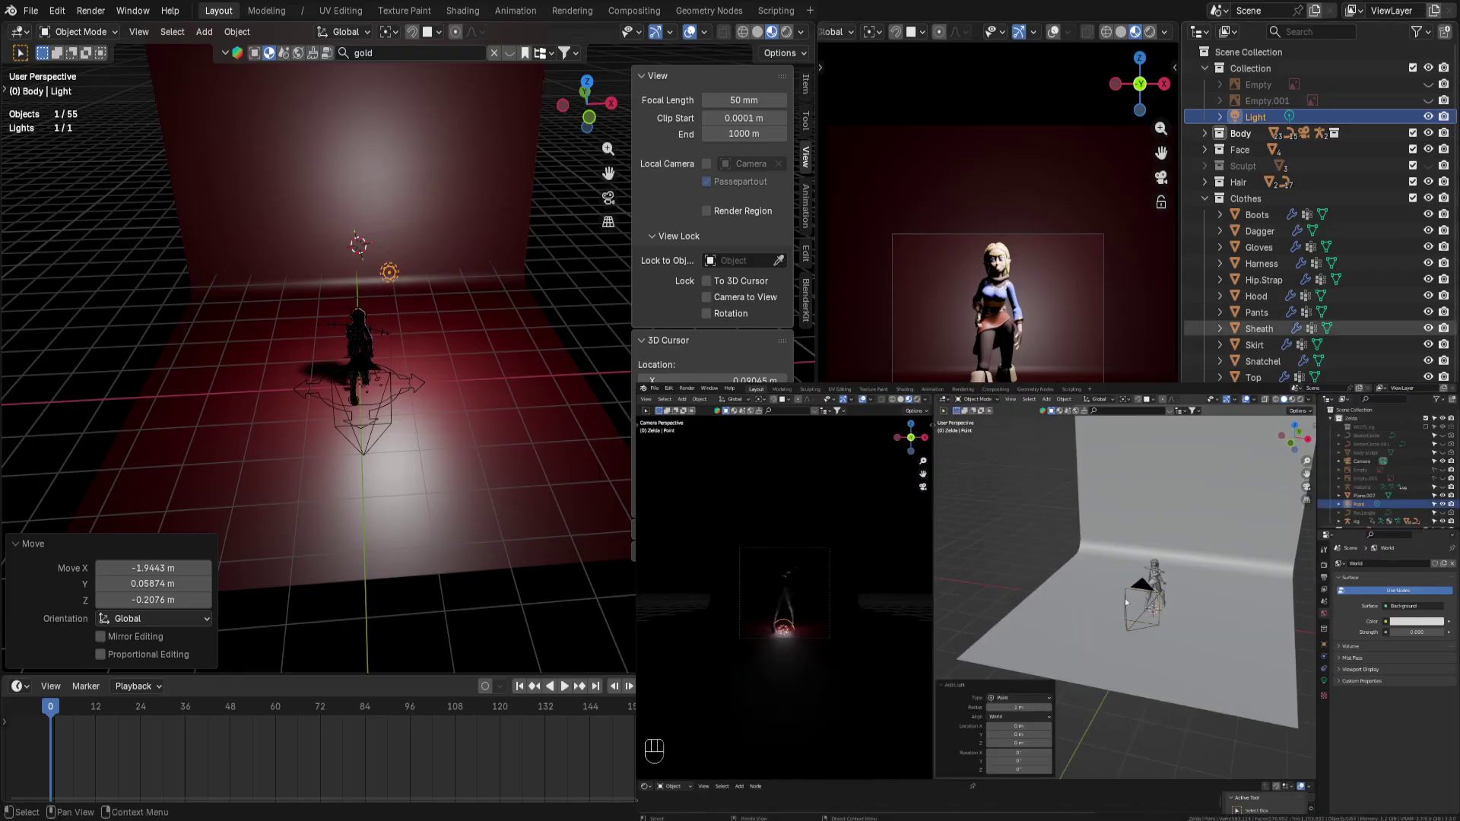
scroll(1262, 274, "down", 1)
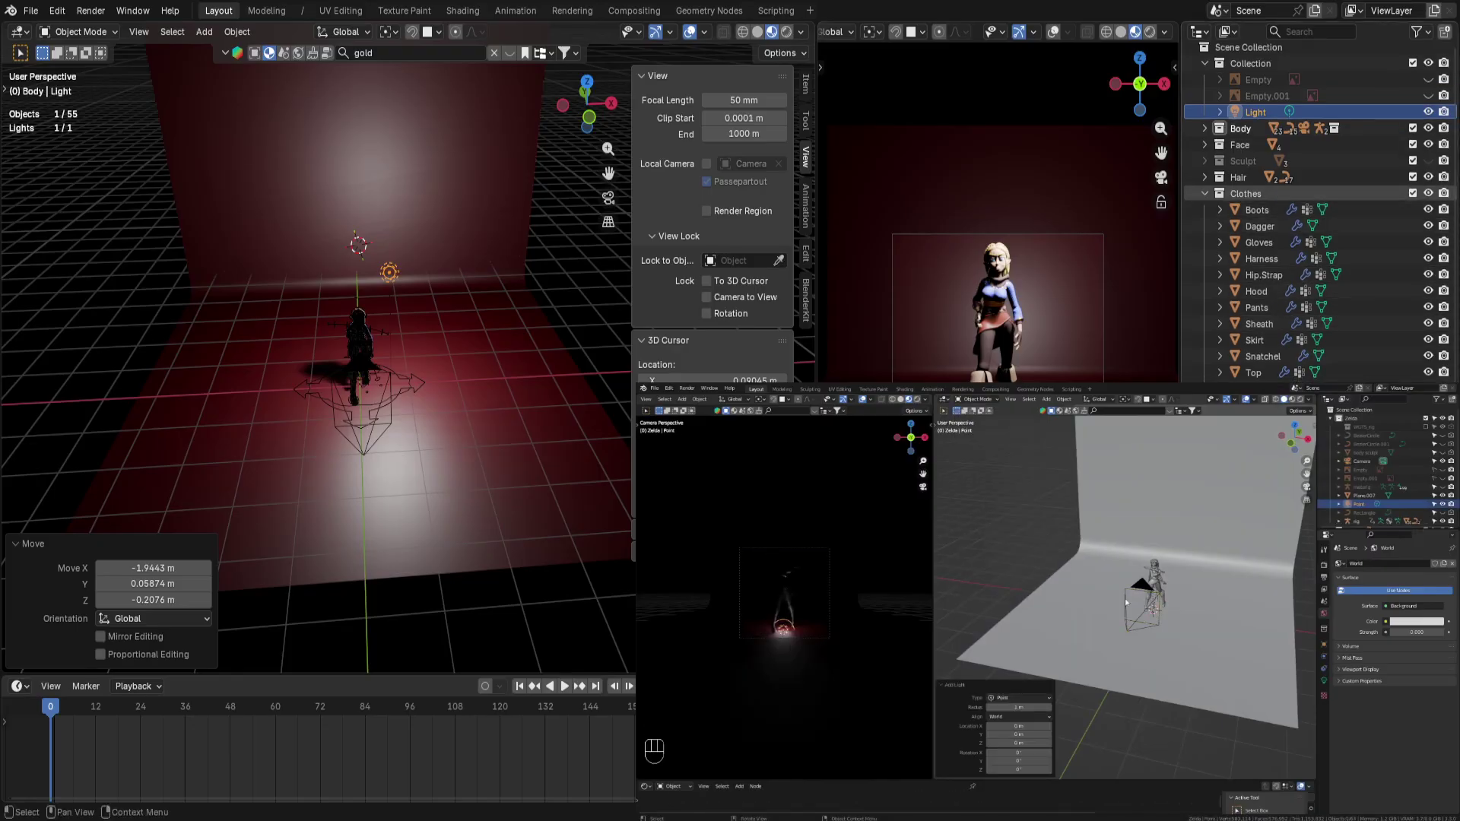
left_click(1204, 193)
left_click(1205, 176)
scroll(1312, 260, "down", 3)
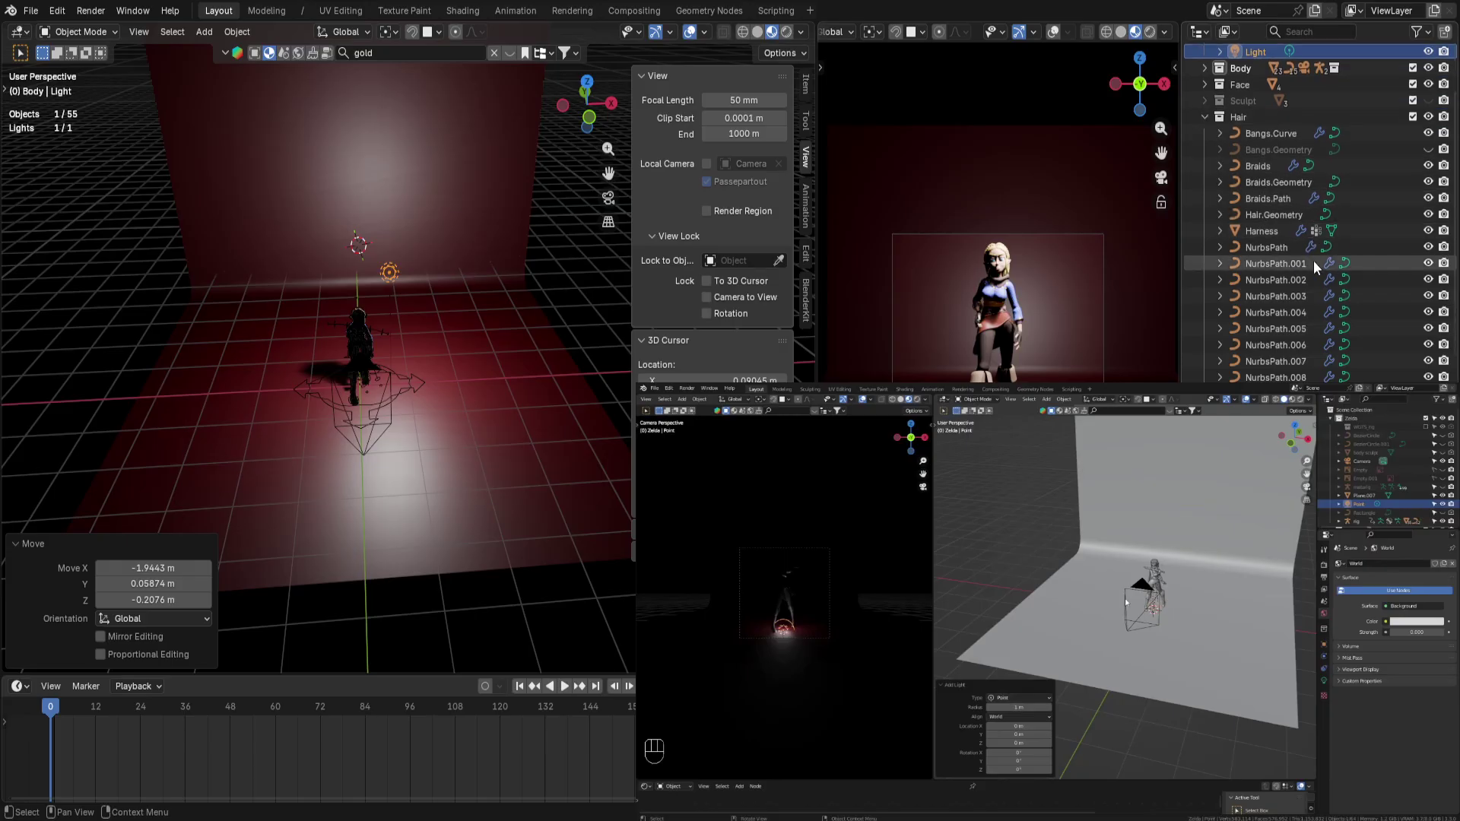
scroll(1312, 260, "down", 3)
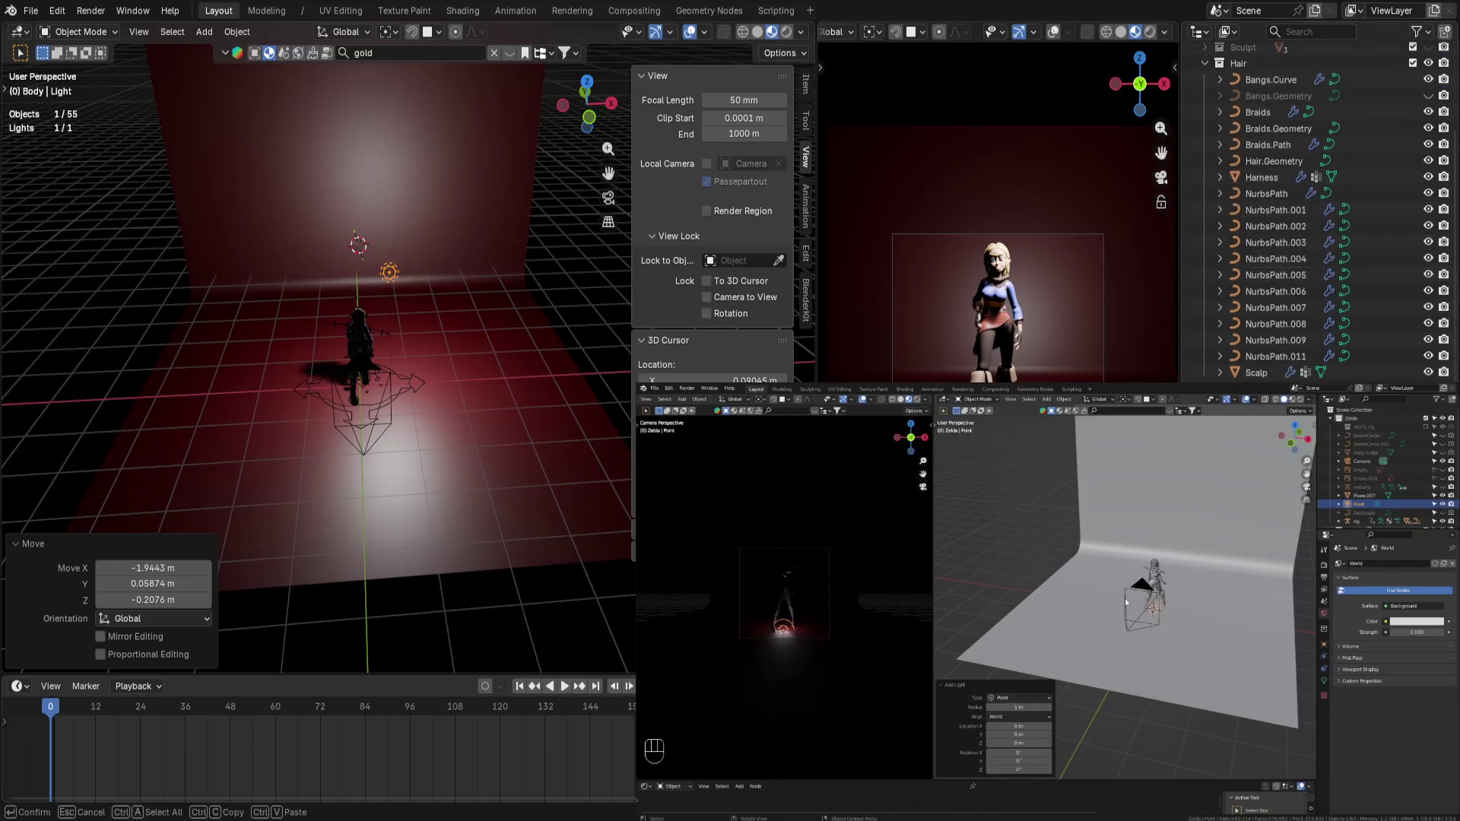
key("Return")
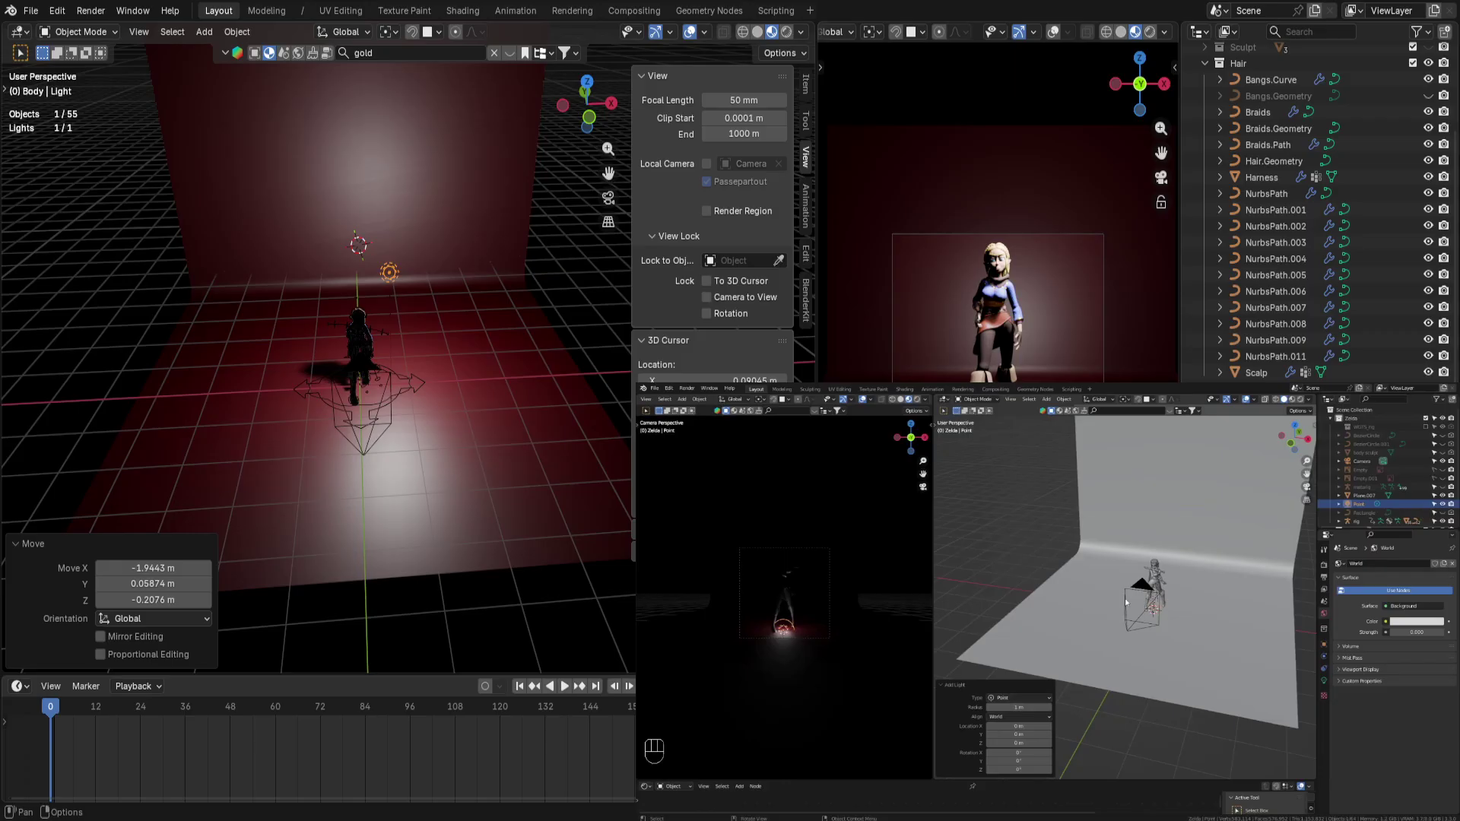
Search the outliner for "camera", select the Camera object, and clear the search
left_click(1314, 31)
type("c")
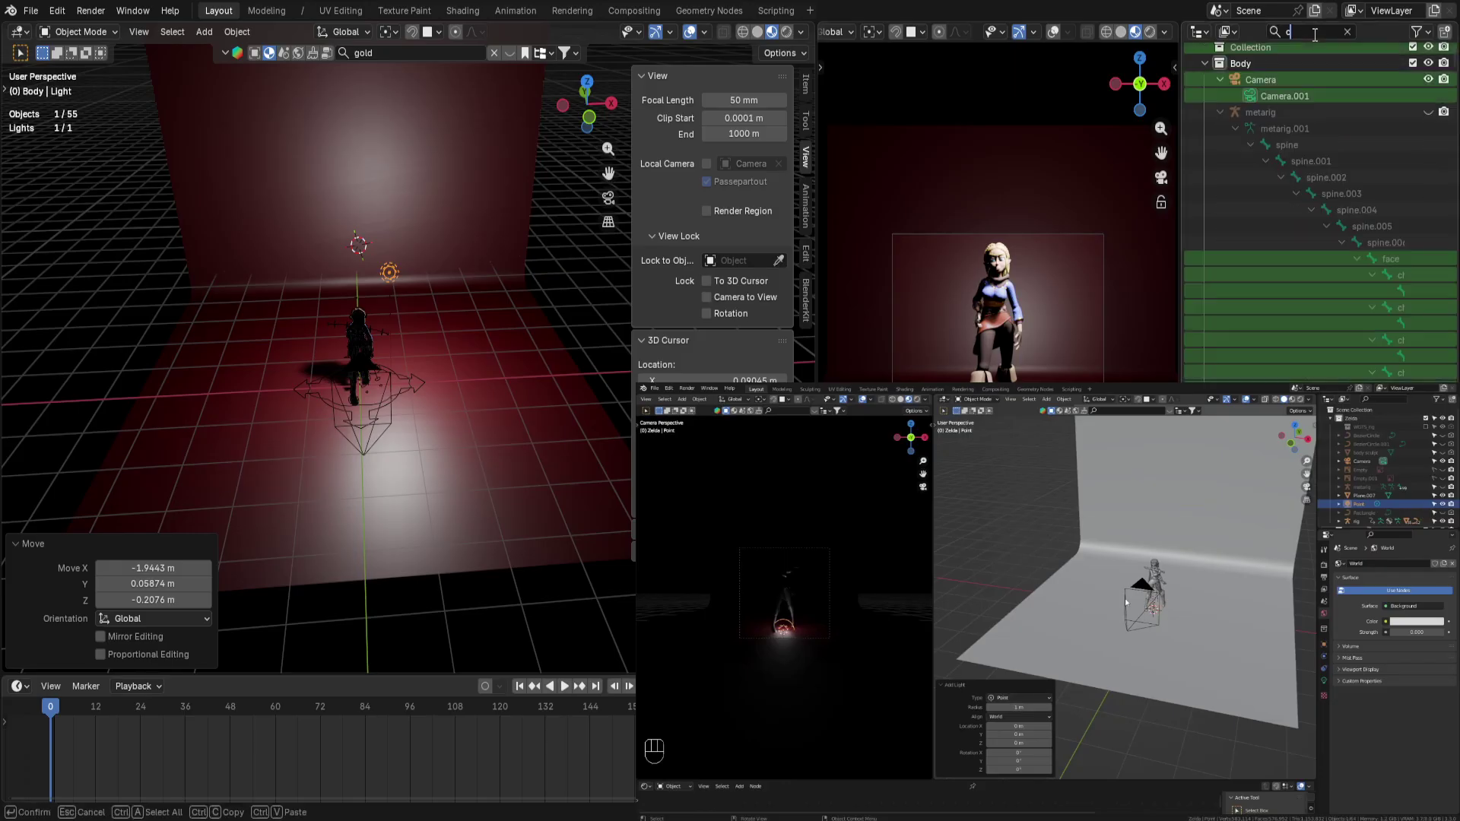
type("amera")
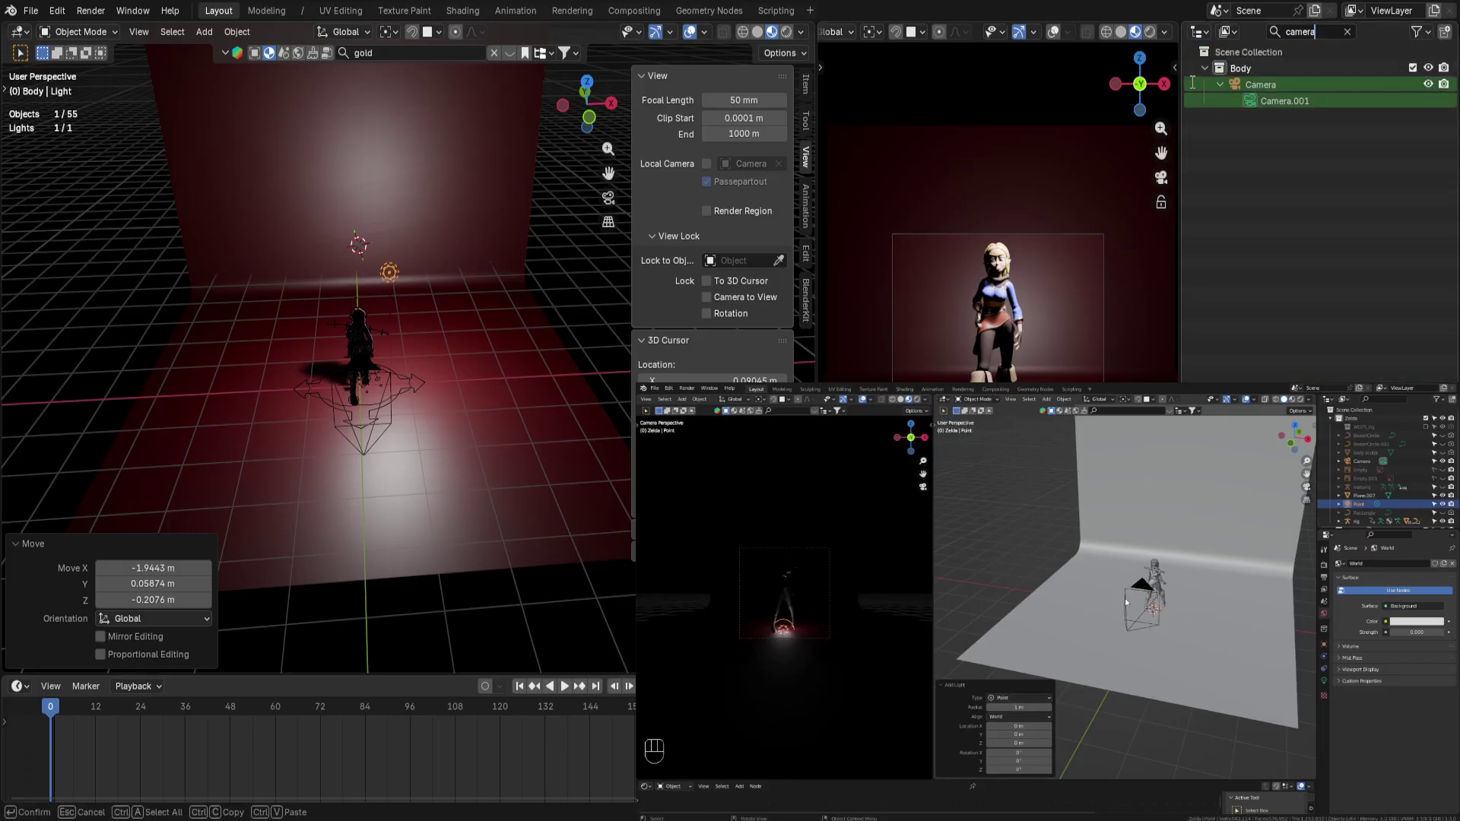
left_click(1272, 88)
right_click(1270, 88)
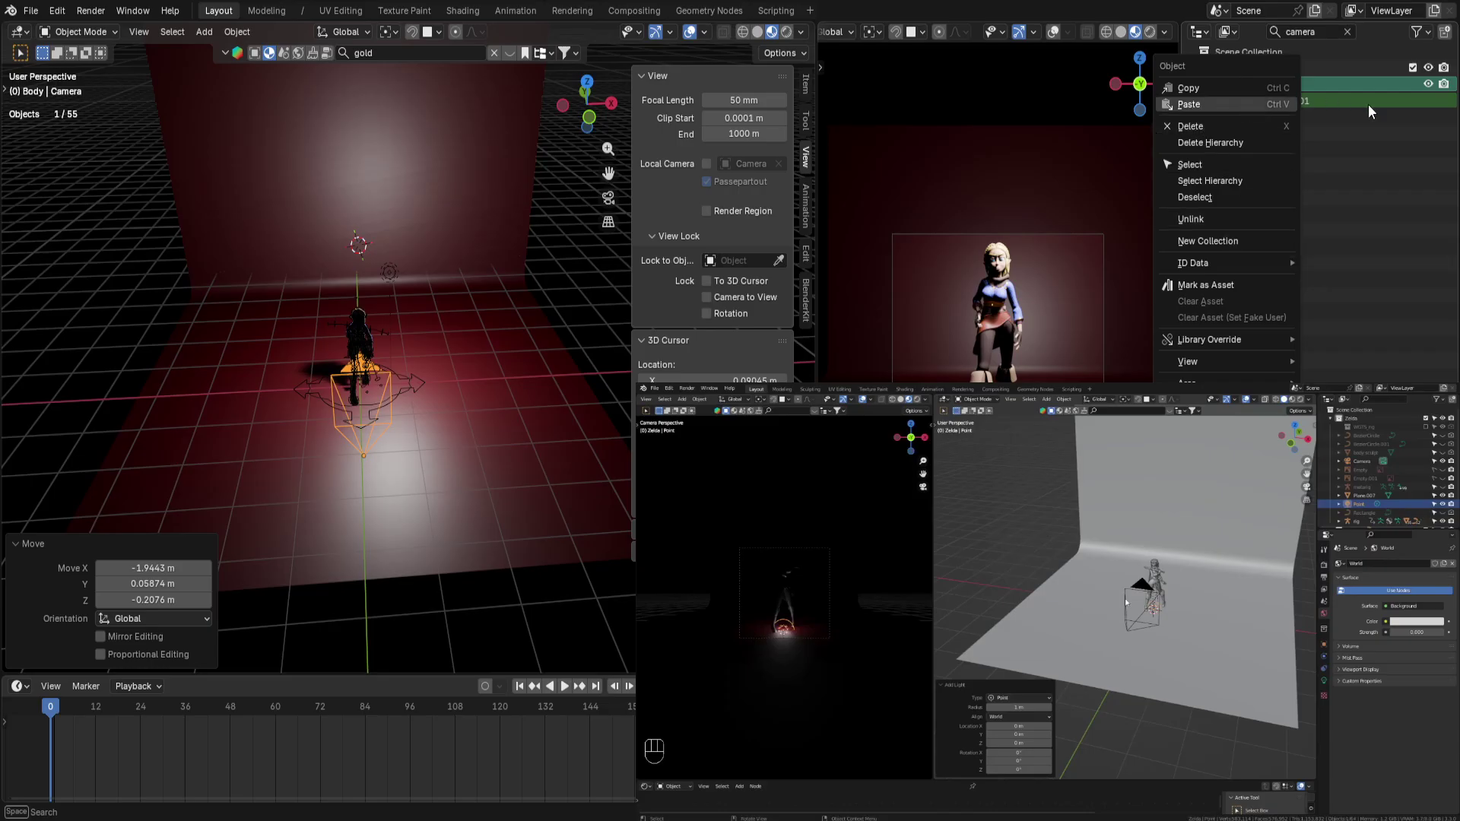
left_click(1370, 138)
left_click(1264, 100)
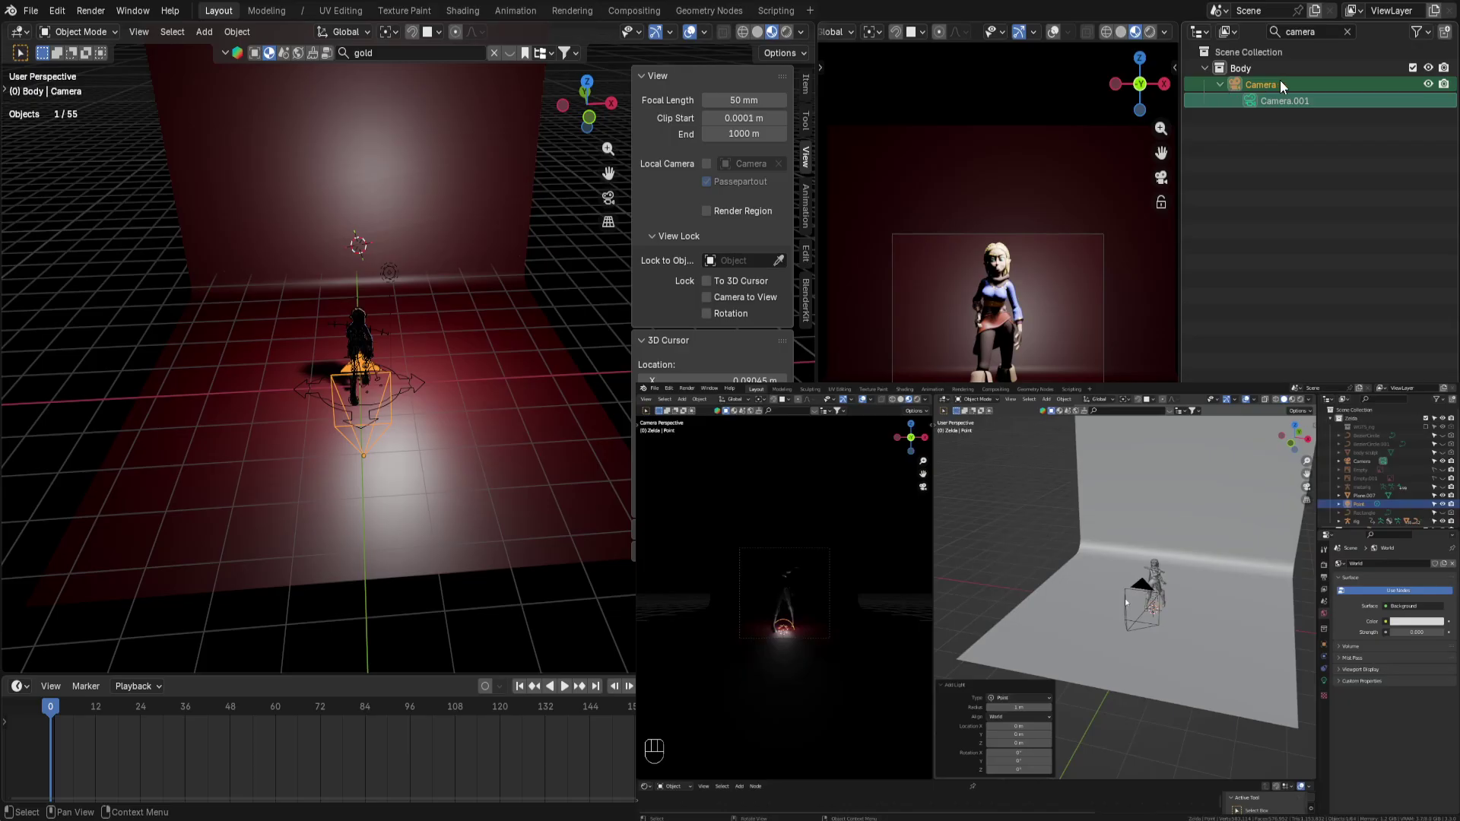
right_click(1279, 81)
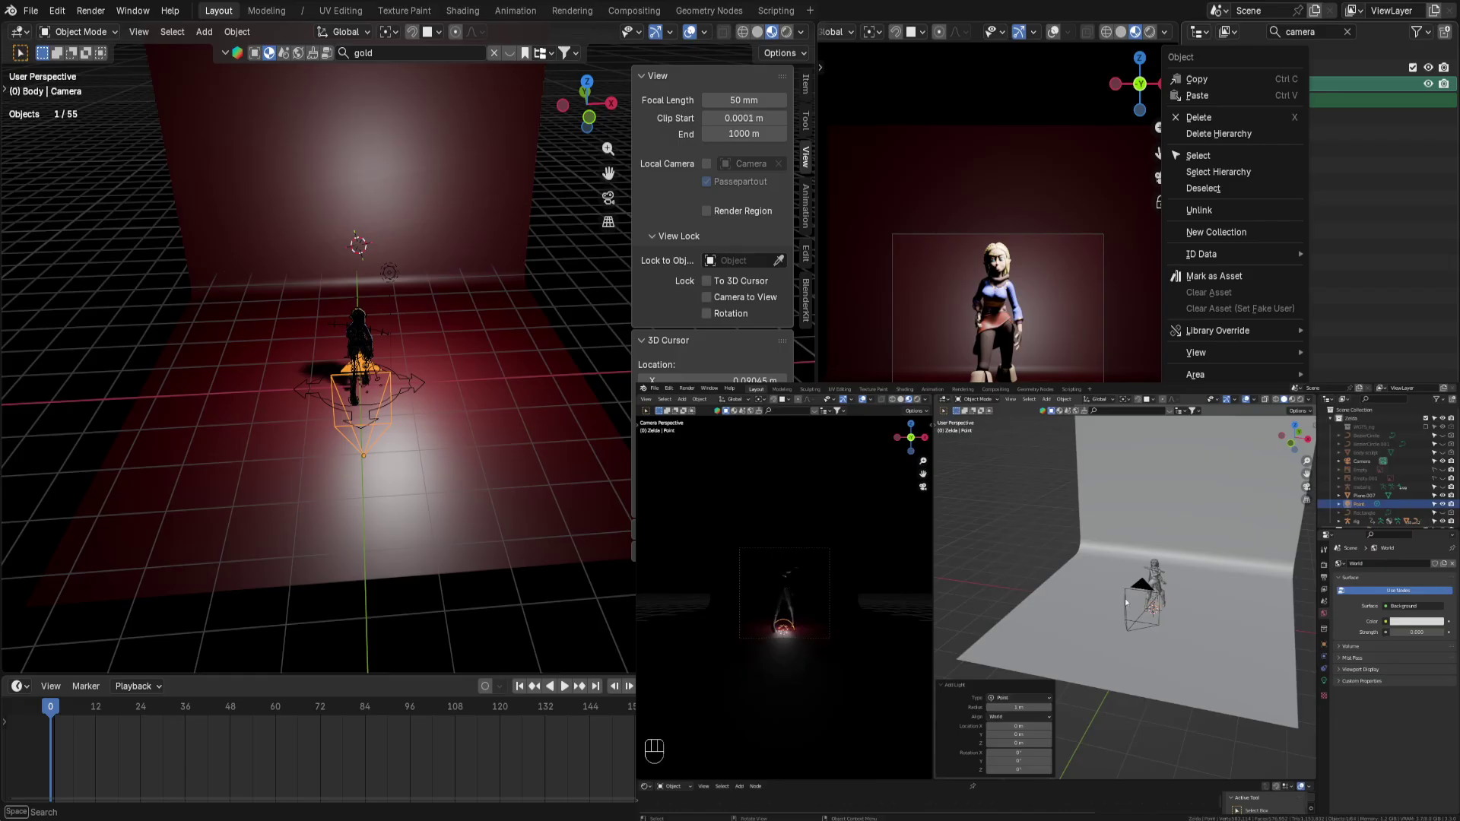
left_click(1346, 32)
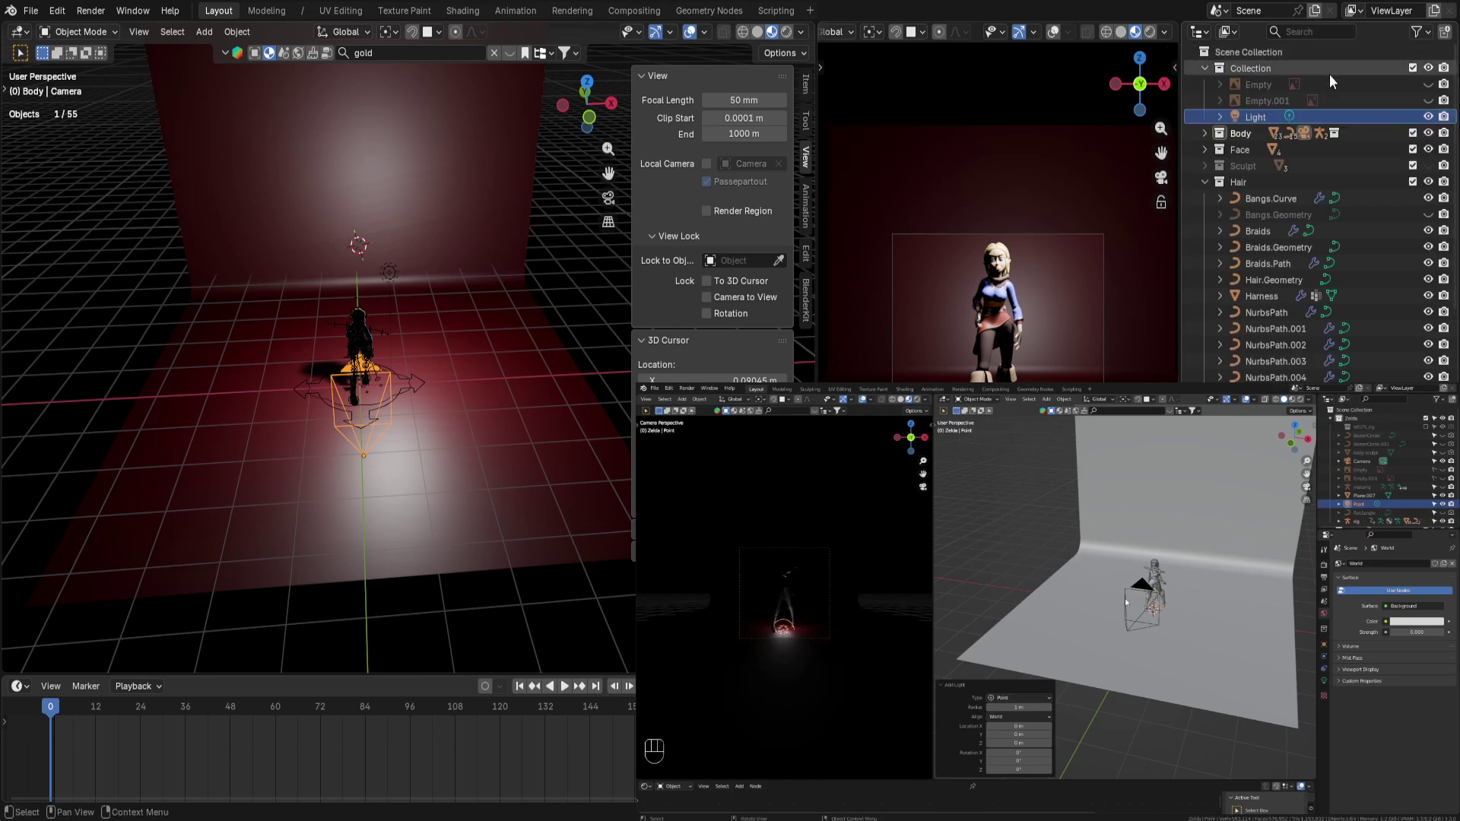
Move the Camera from the Body collection into Collection, and collapse the Body and Hair collections
left_click(1205, 133)
left_click(1238, 168)
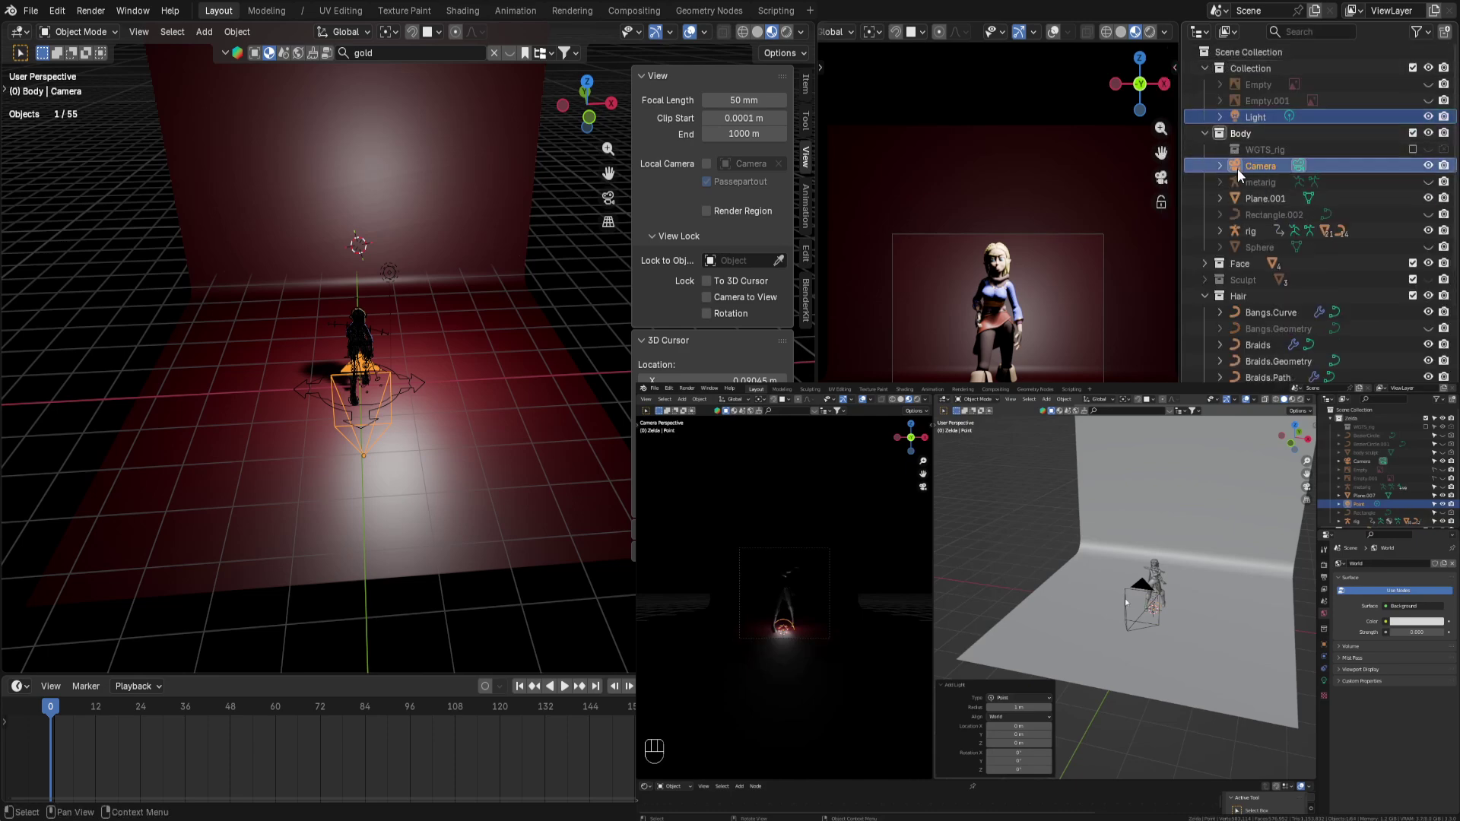
left_click_drag(1238, 169, 1298, 103)
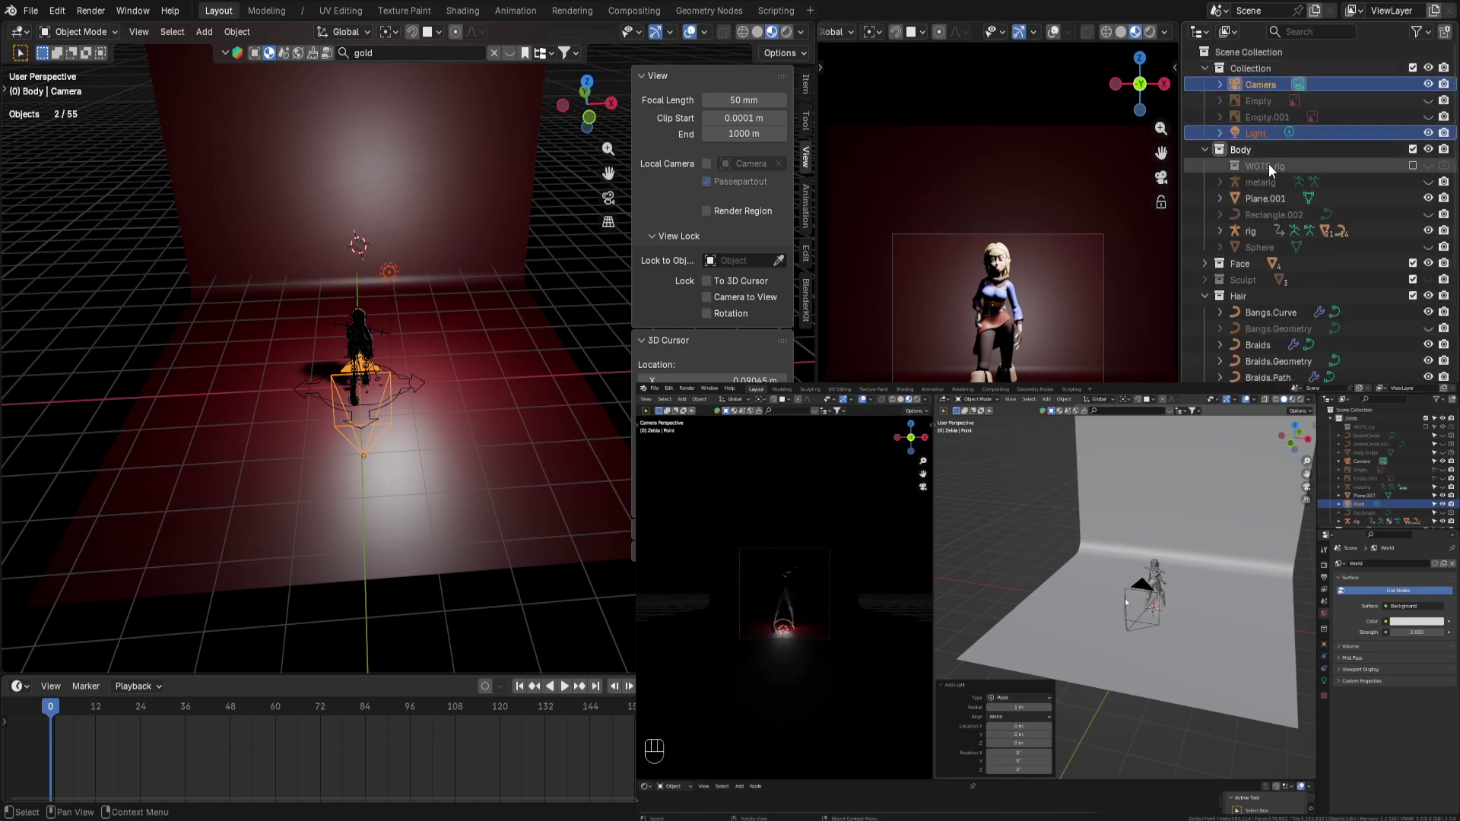
left_click(1205, 149)
left_click(1202, 196)
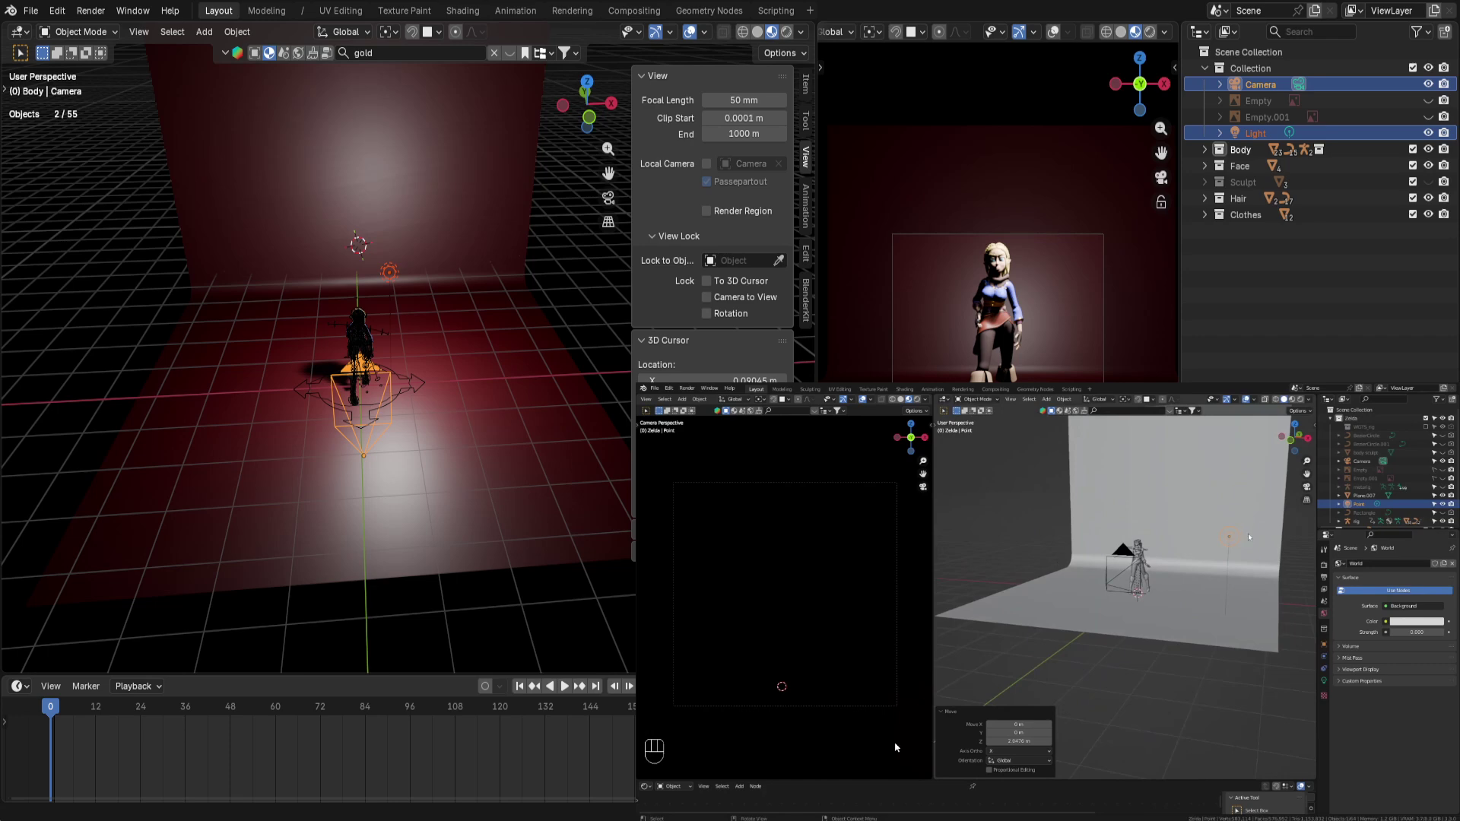
left_click(395, 274)
left_click(390, 272)
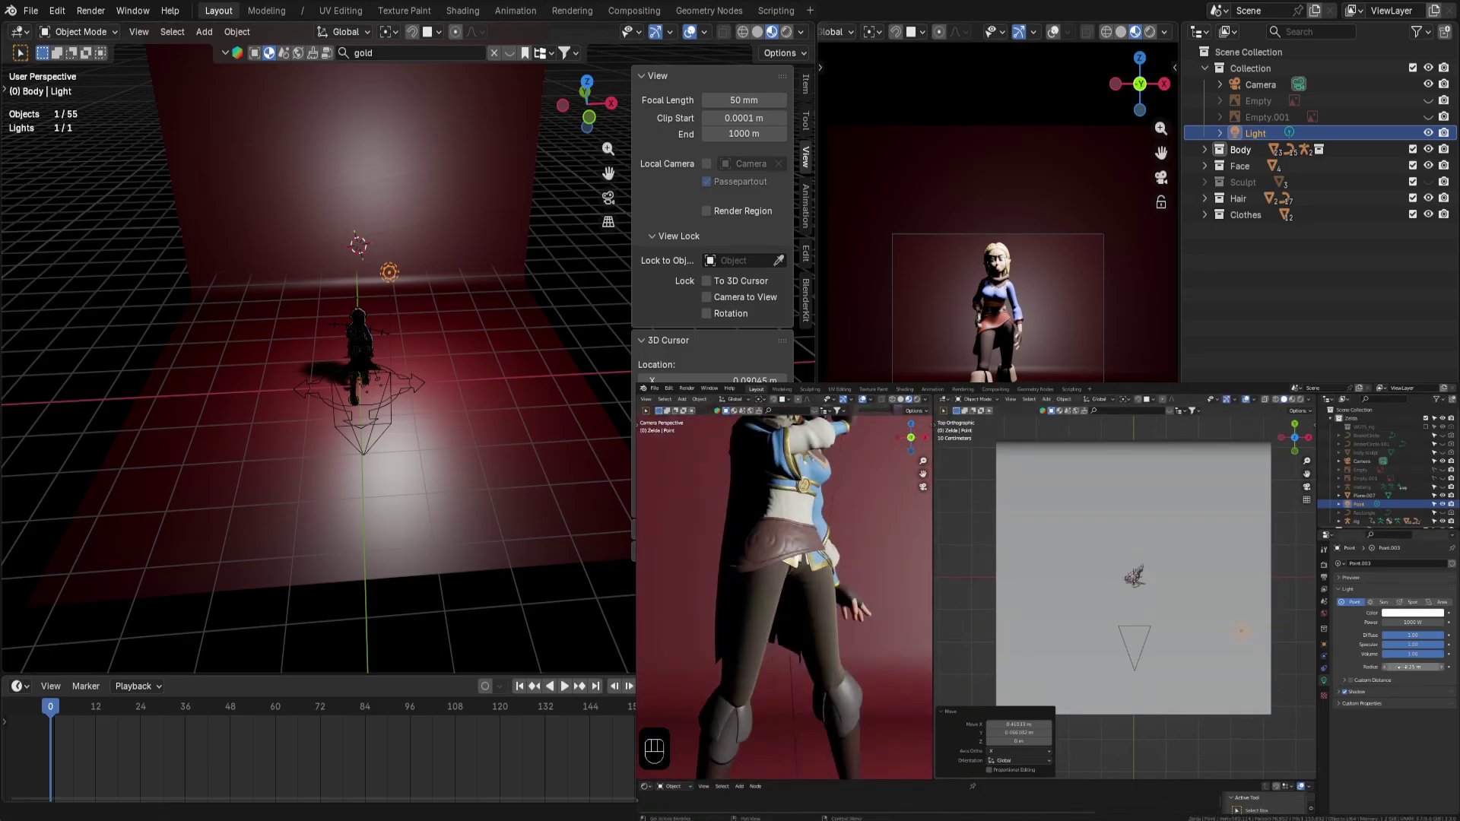
left_click(601, 293)
Select the character's rig and hide it while viewing the character from the front
left_click(361, 340)
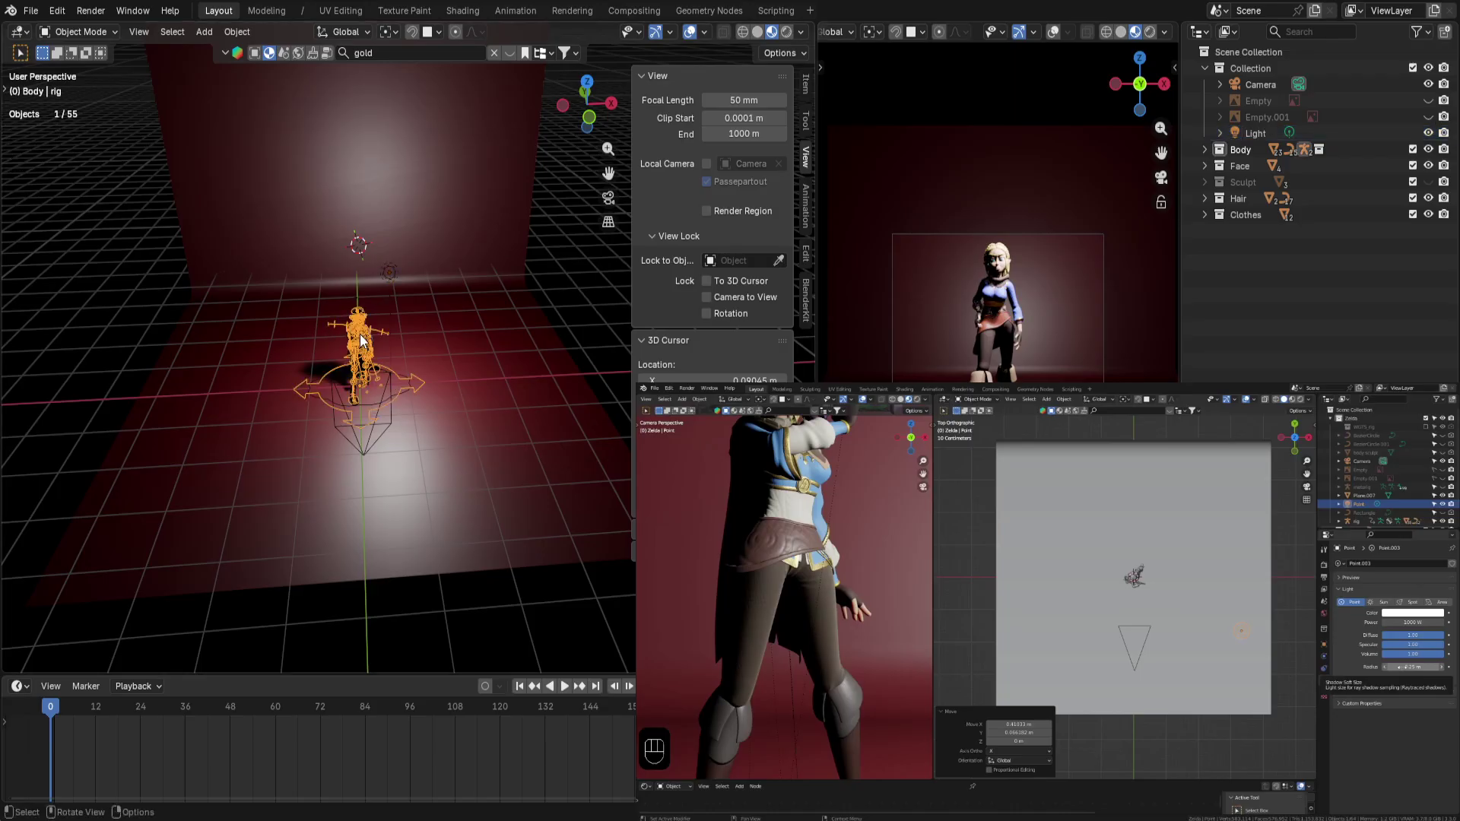
key("KP_1")
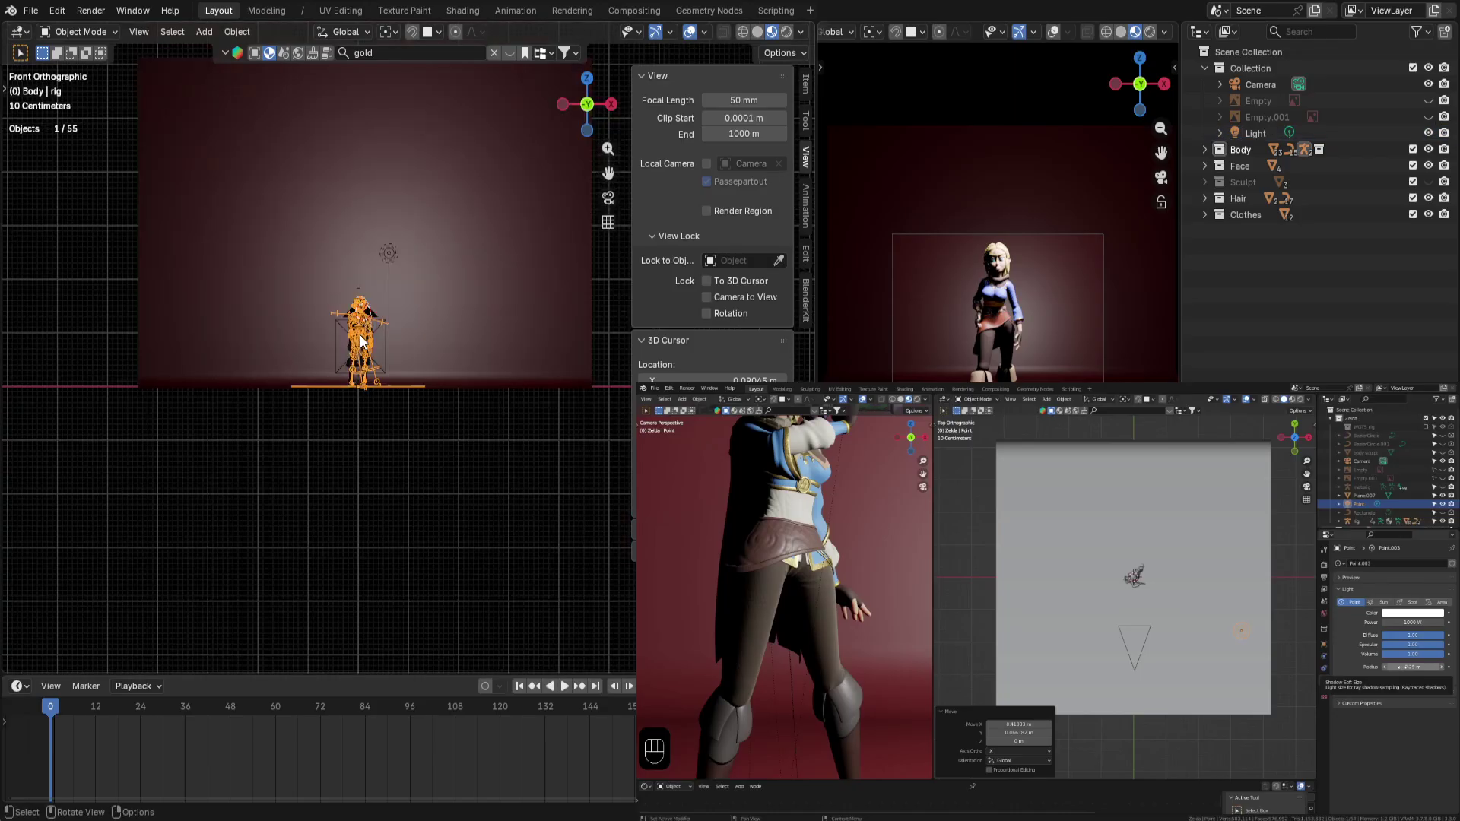
scroll(360, 334, "up", 11)
middle_click_drag(202, 290, 490, 431, "shift")
scroll(489, 431, "up", 1)
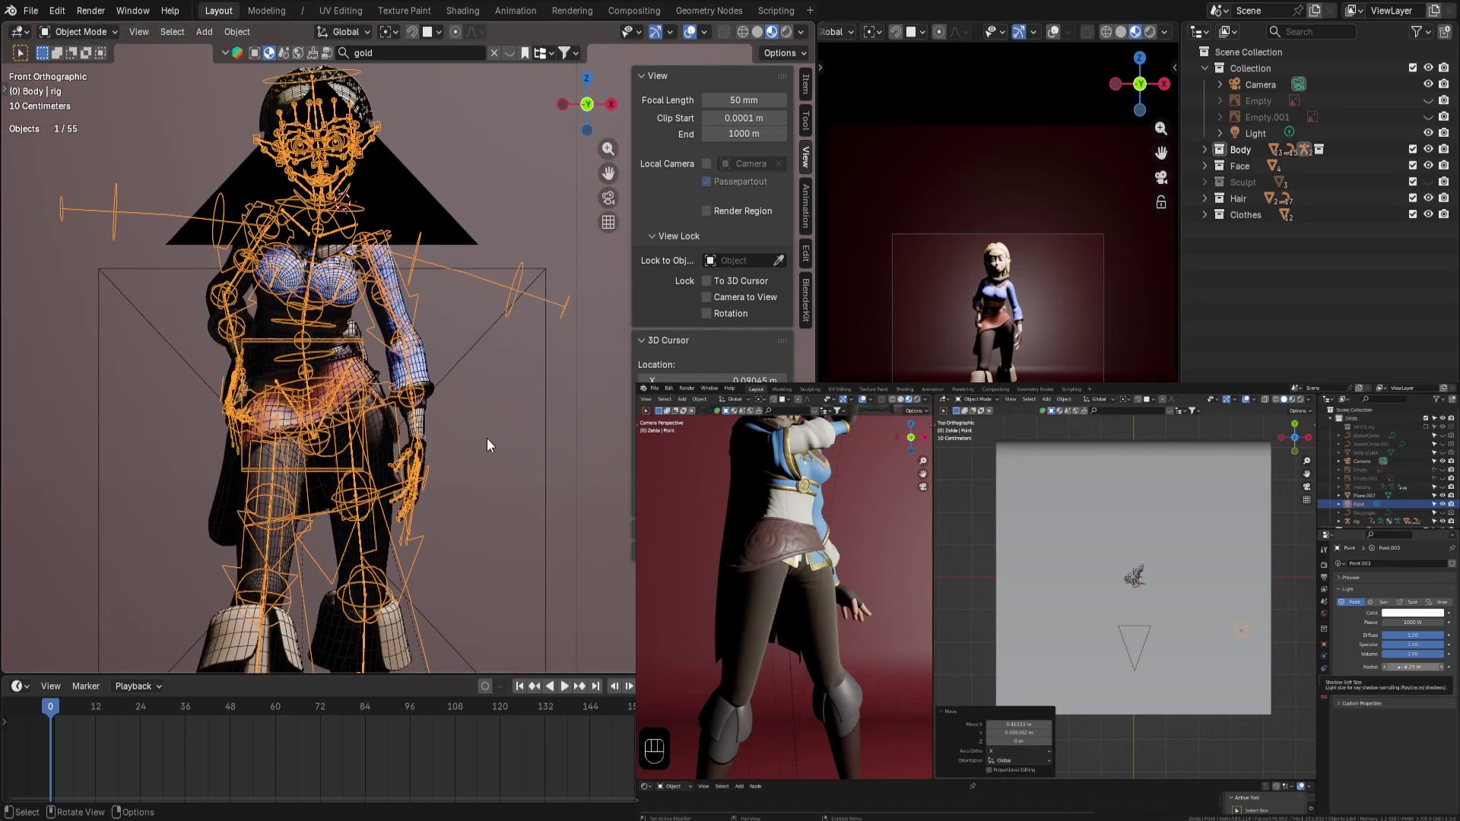
key("Delete")
scroll(431, 395, "up", 2)
scroll(406, 373, "down", 3)
Select the camera, look through it in the main viewport, and turn off that viewport's overlays
left_click(368, 176)
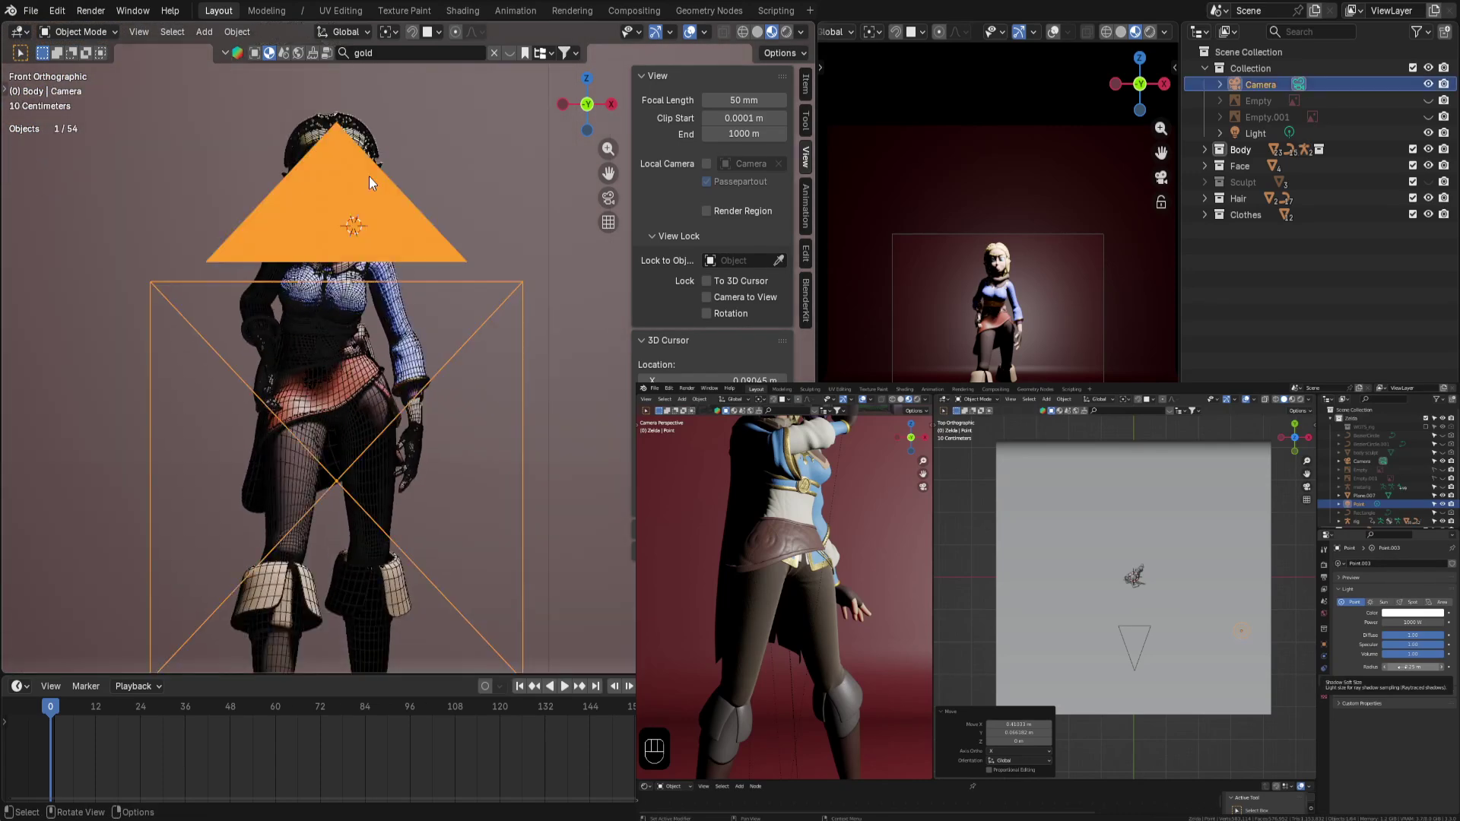
scroll(361, 301, "up", 4)
scroll(362, 301, "down", 5)
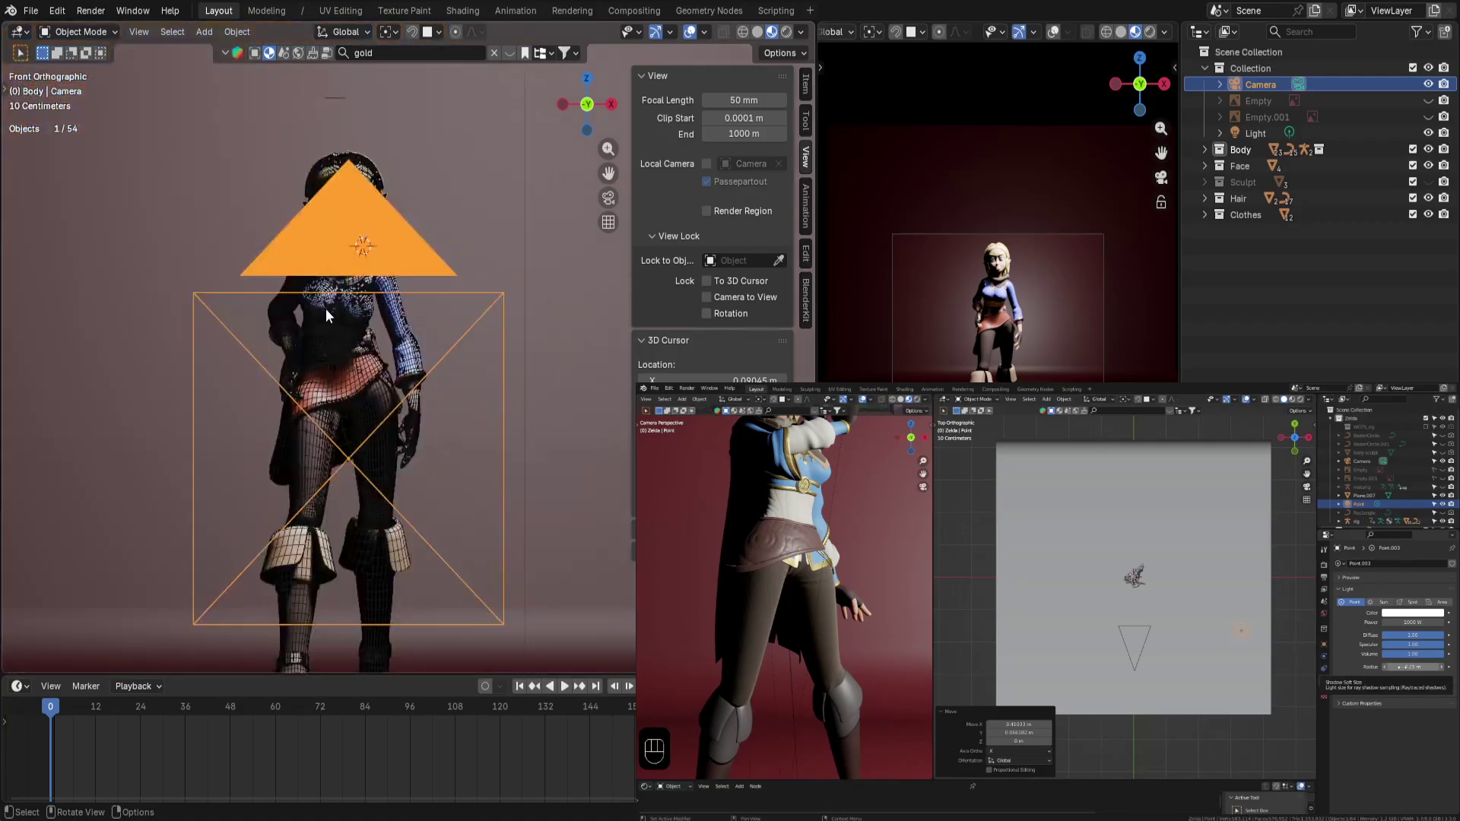
middle_click_drag(326, 309, 350, 313)
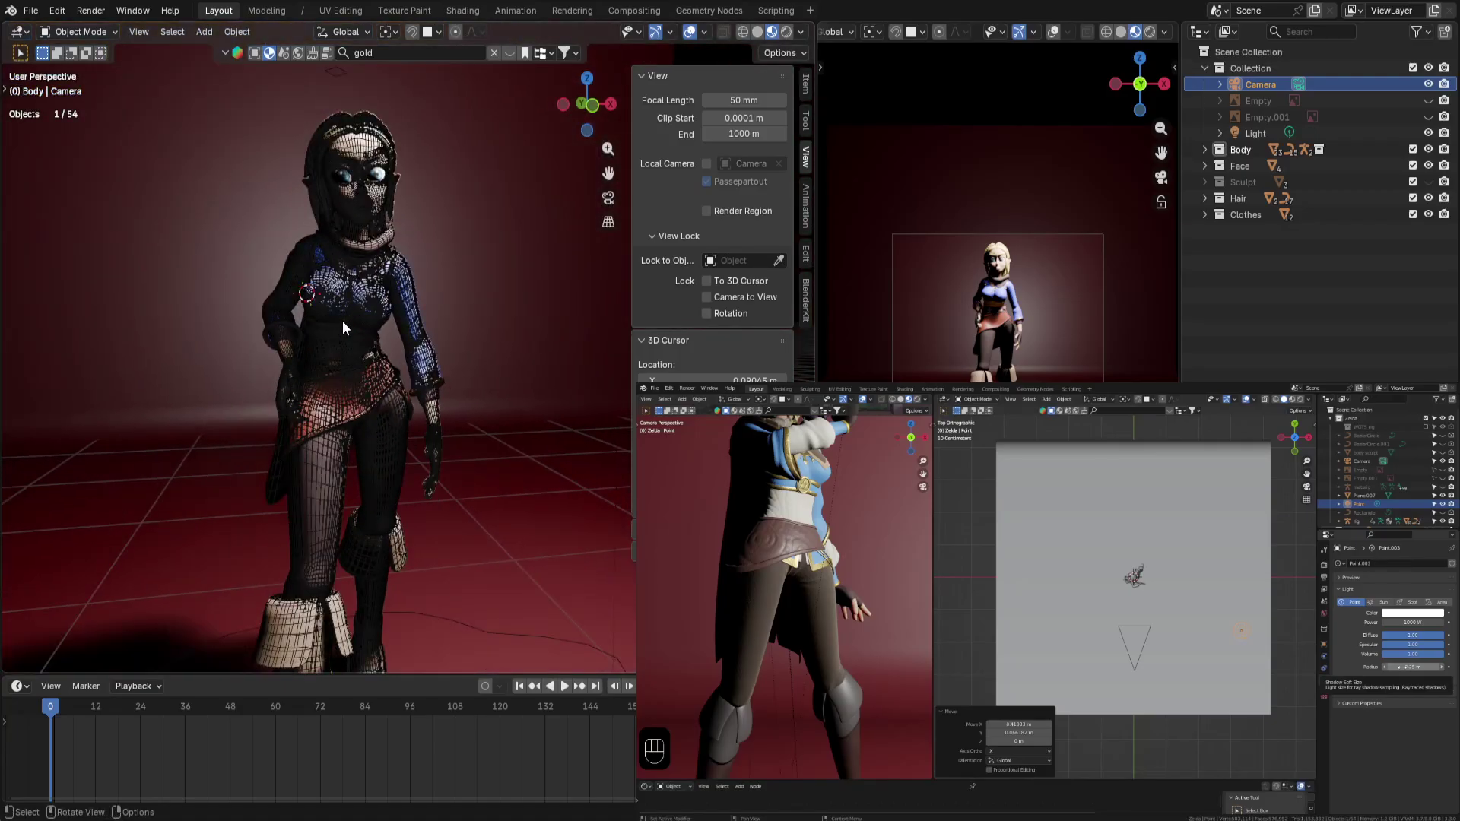
key("KP_0")
scroll(581, 346, "up", 3)
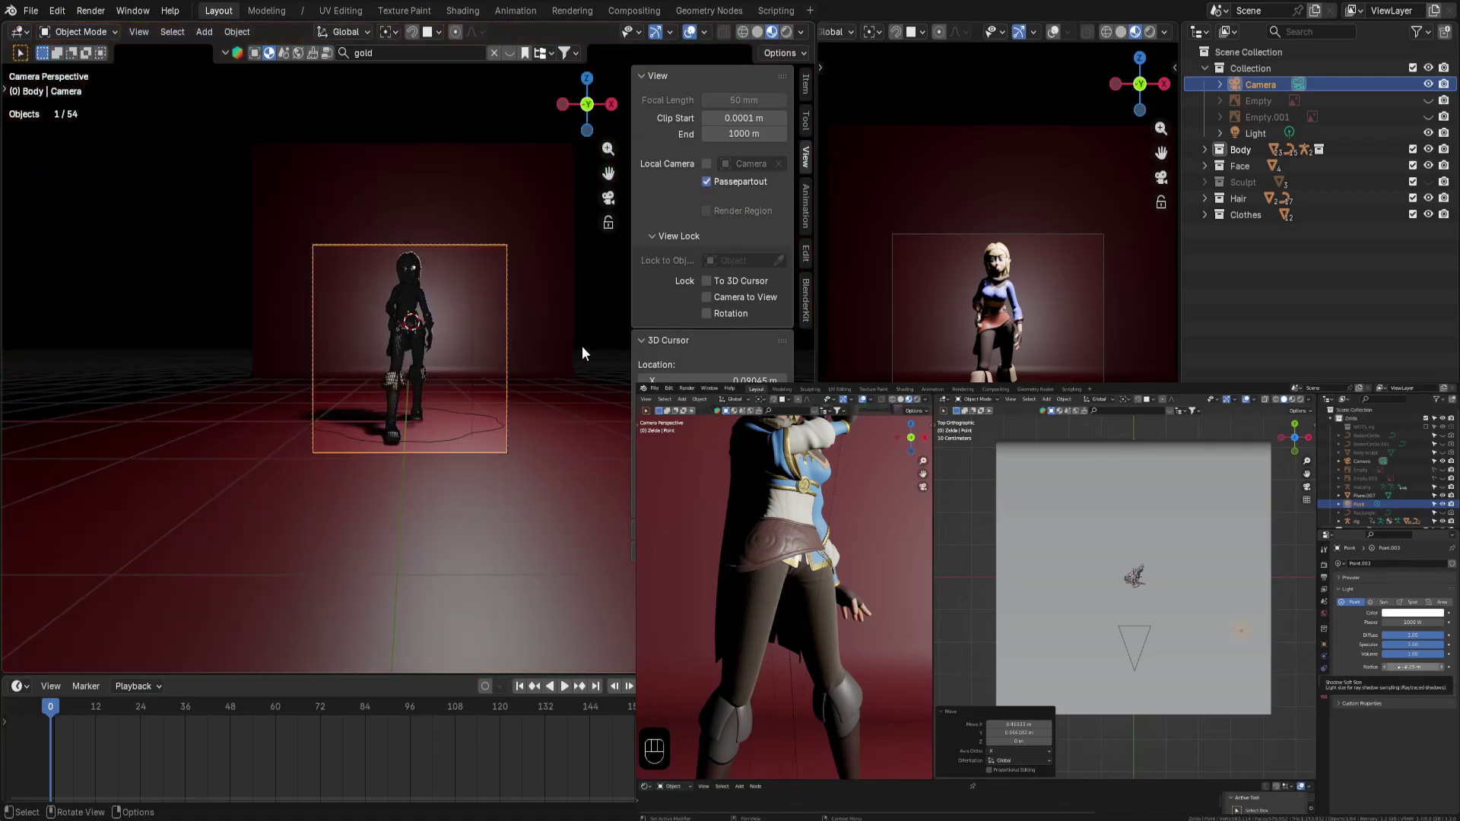
left_click(691, 31)
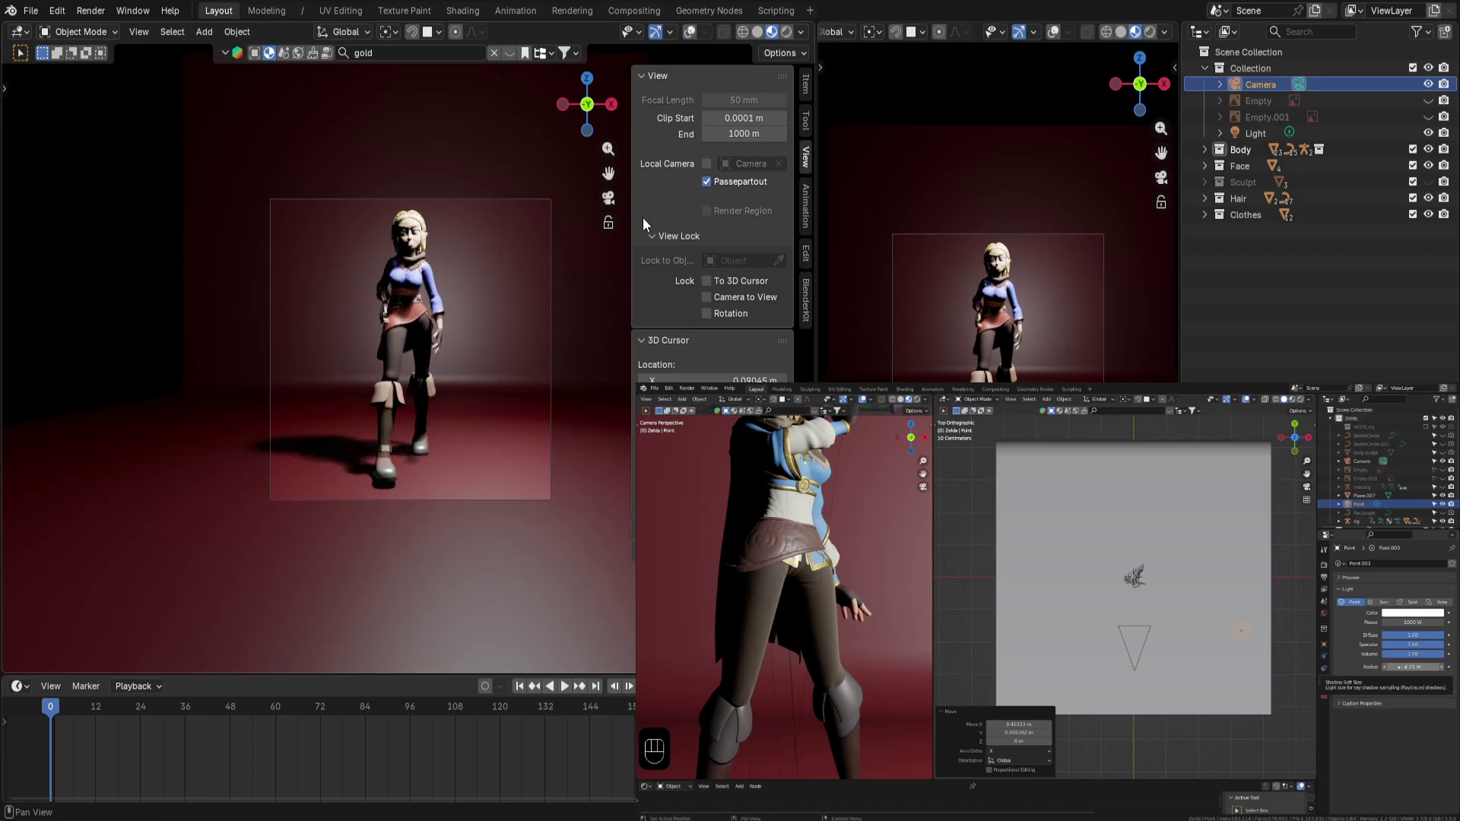
Turn on overlays in the second viewport and bring the whole backdrop and the scene light into view
scroll(1006, 266, "down", 3)
middle_click_drag(1087, 310, 1041, 357)
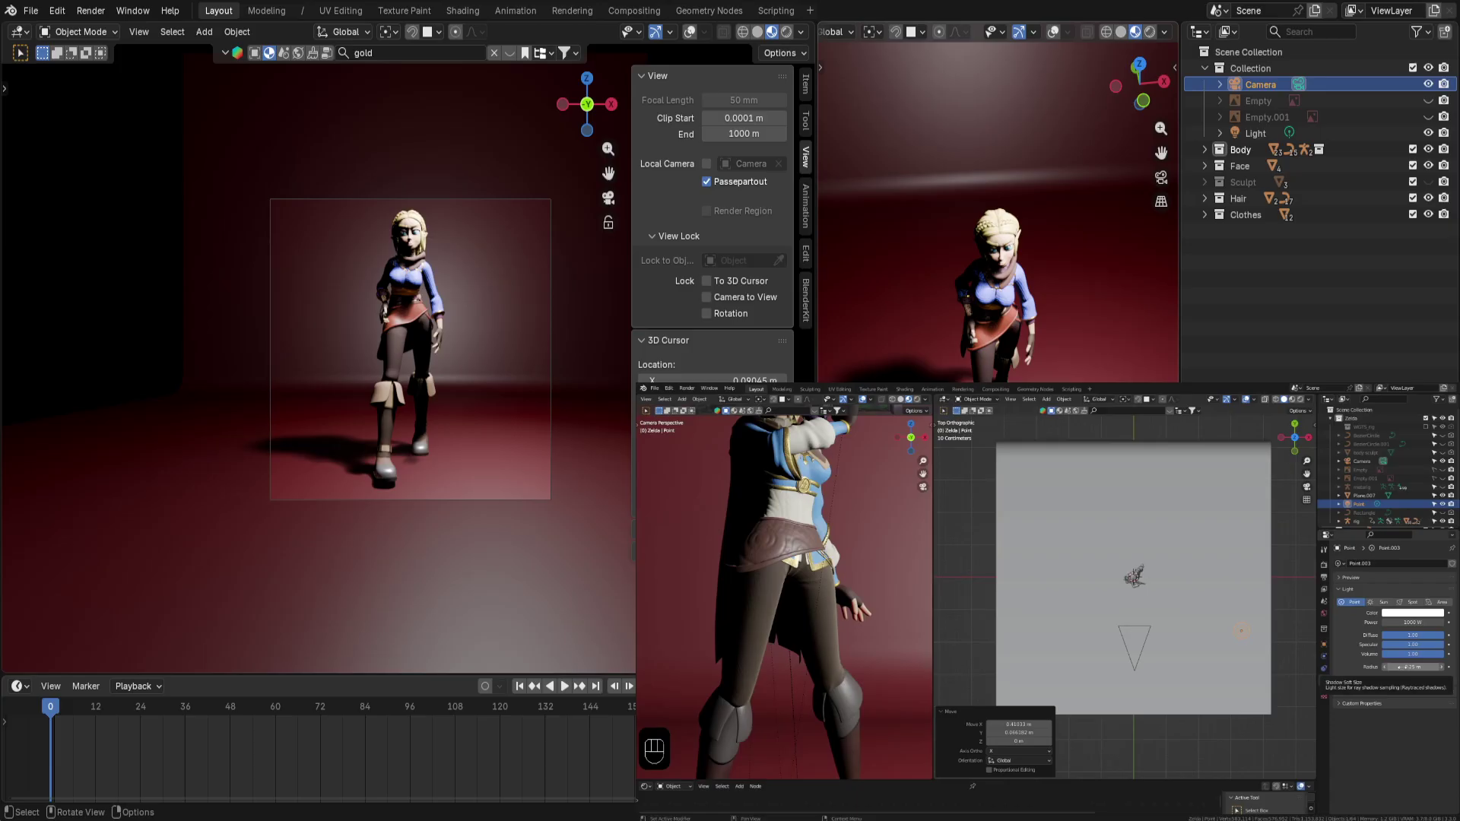
left_click(1053, 32)
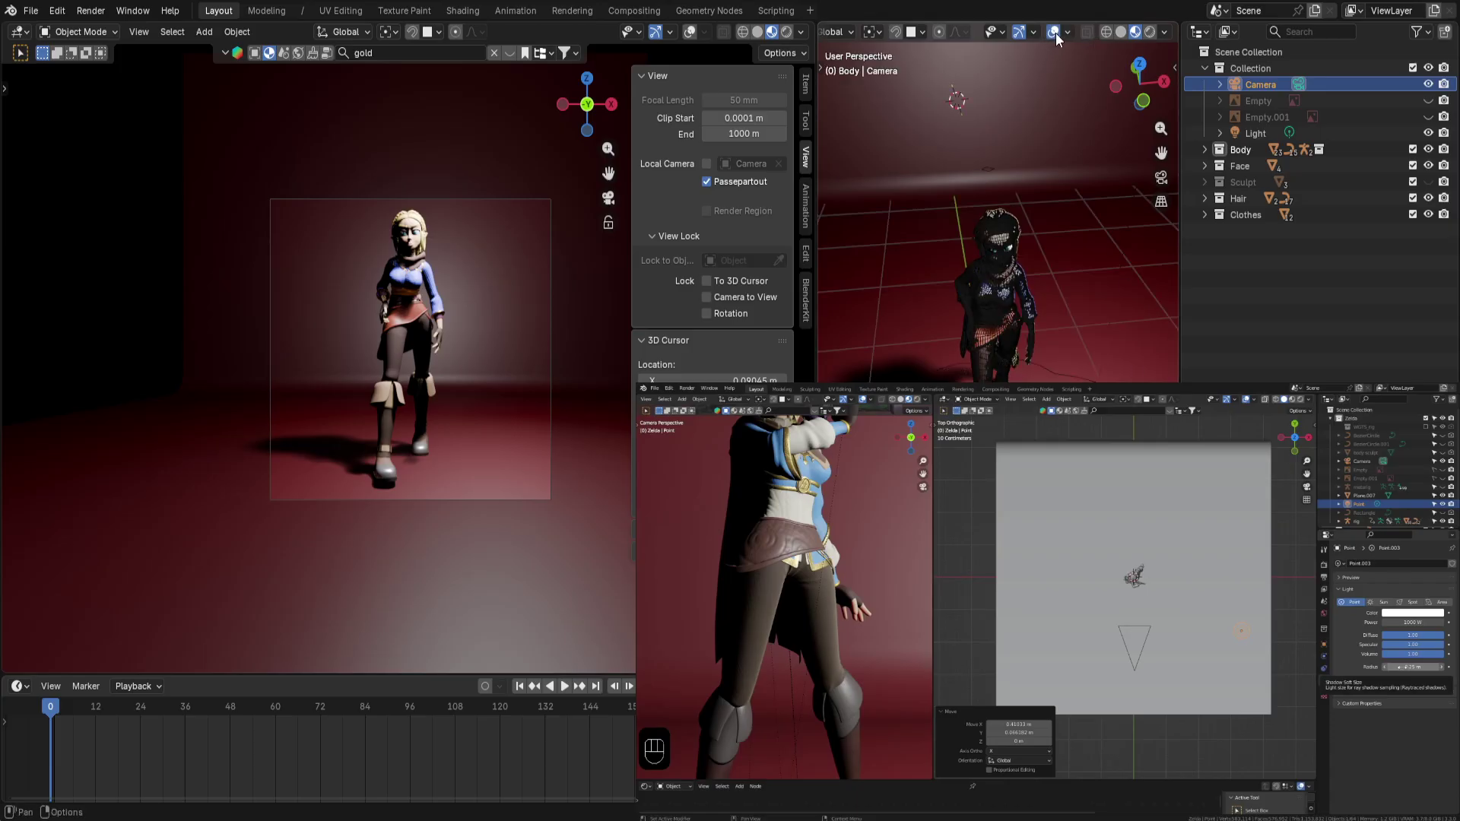
scroll(1074, 235, "down", 10)
middle_click_drag(1020, 268, 1034, 297)
Widen the second viewport and, from the top view, move the scene light about 2.64 m in X and -1.26 m in Y
left_click(1024, 308)
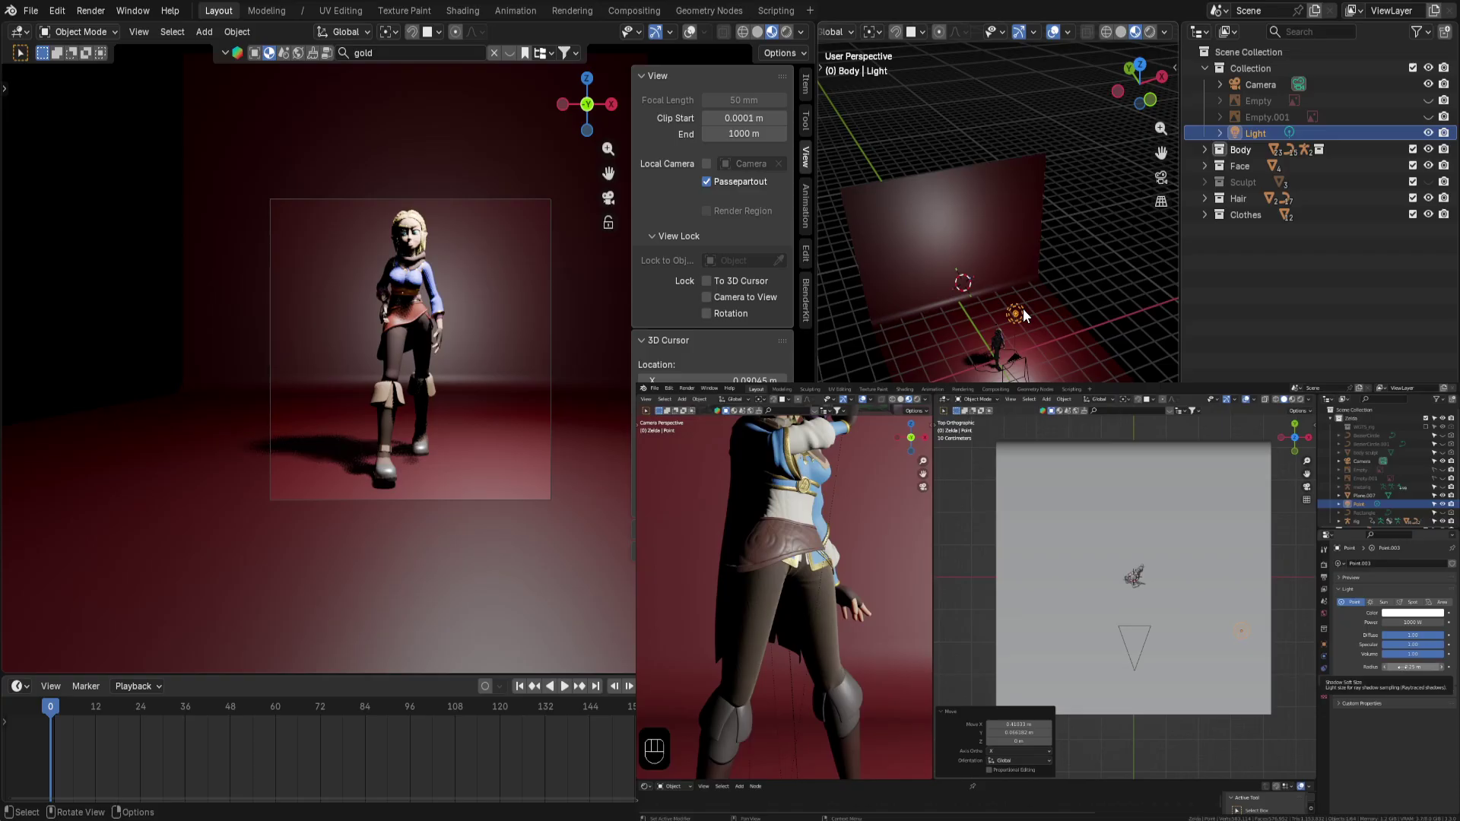
key("KP_7")
scroll(1032, 304, "up", 3)
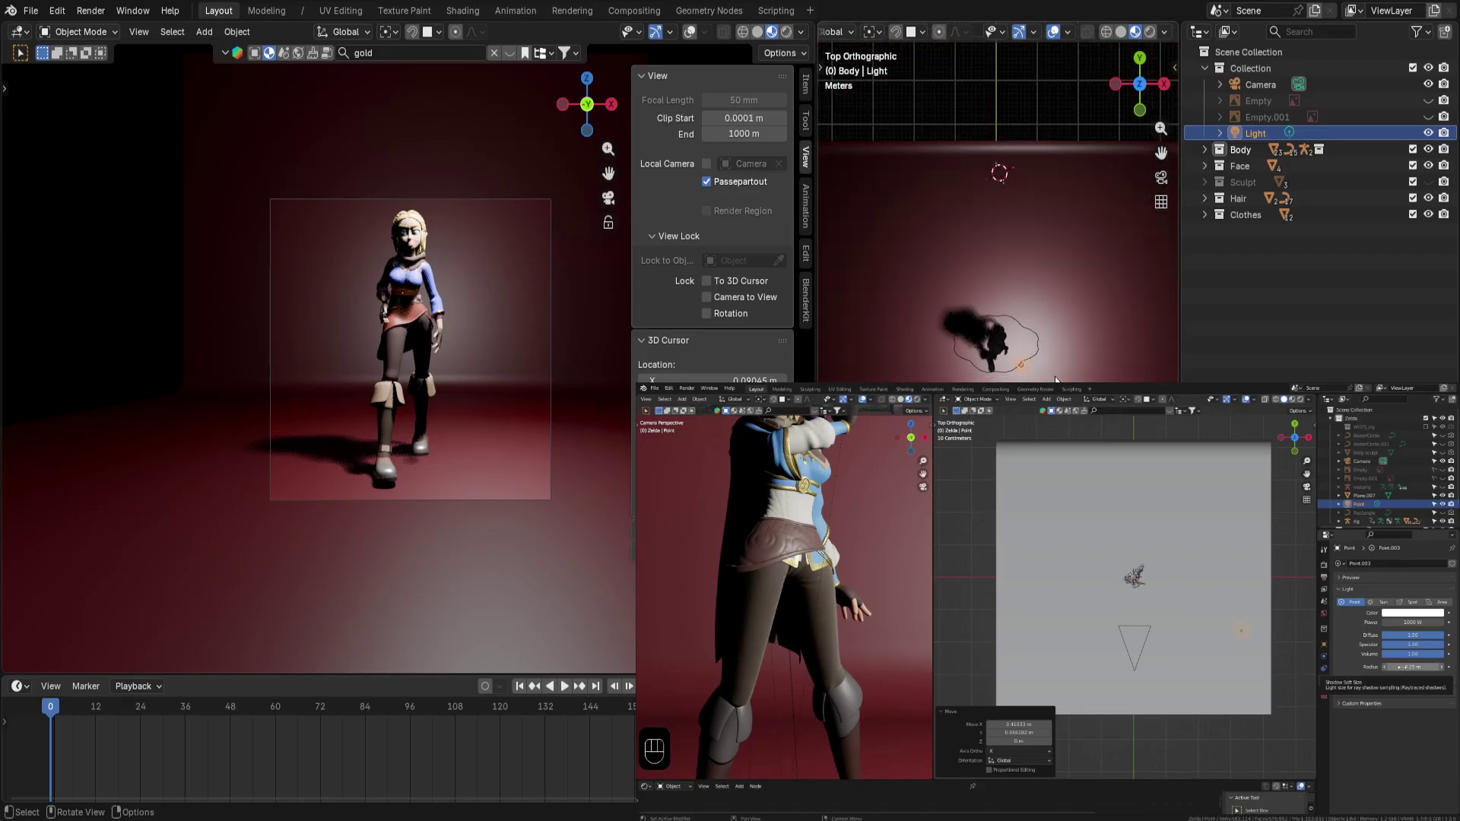
scroll(1055, 378, "down", 1)
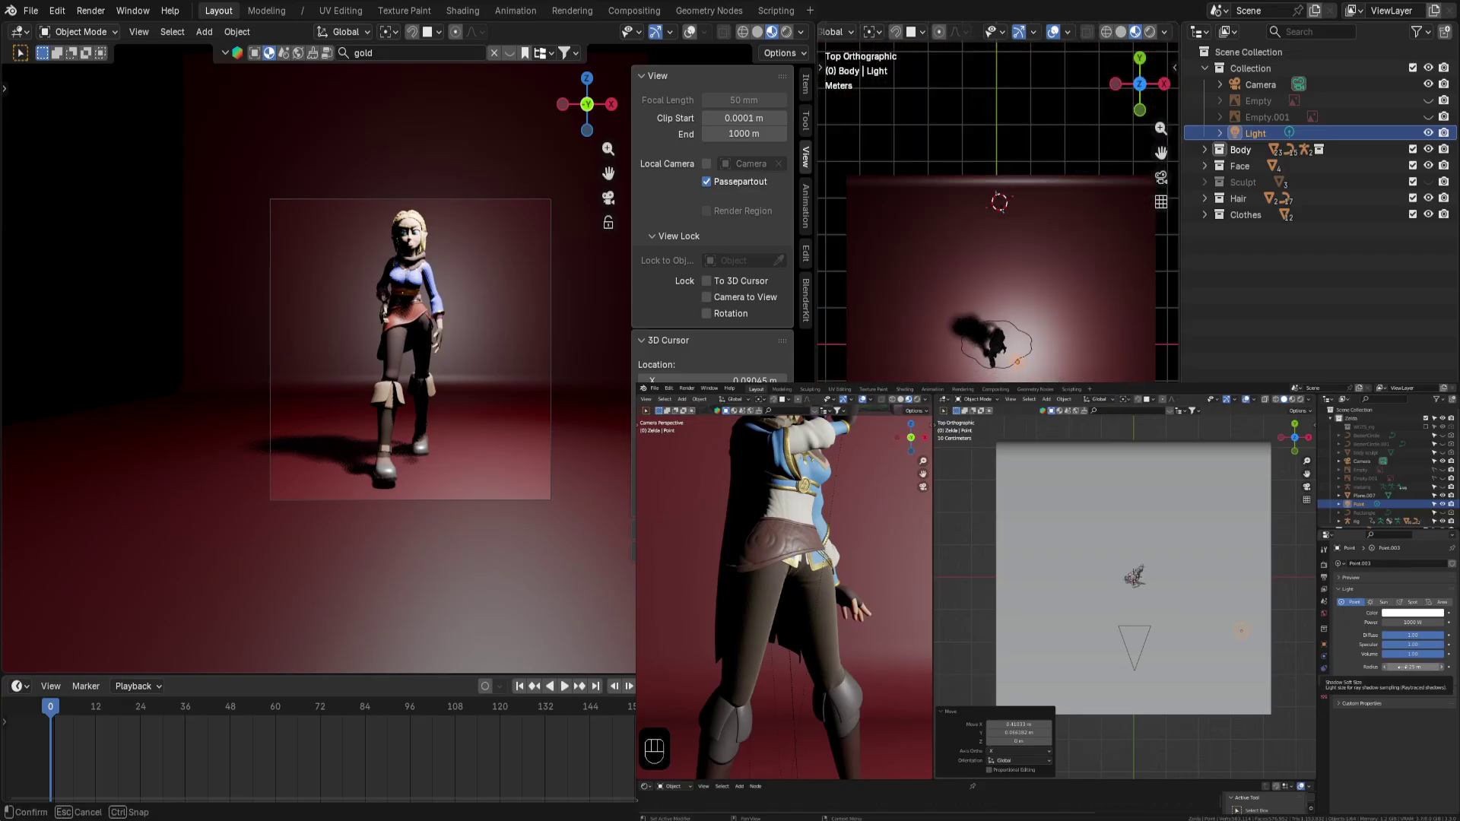
left_click_drag(1181, 304, 1316, 304)
key("g")
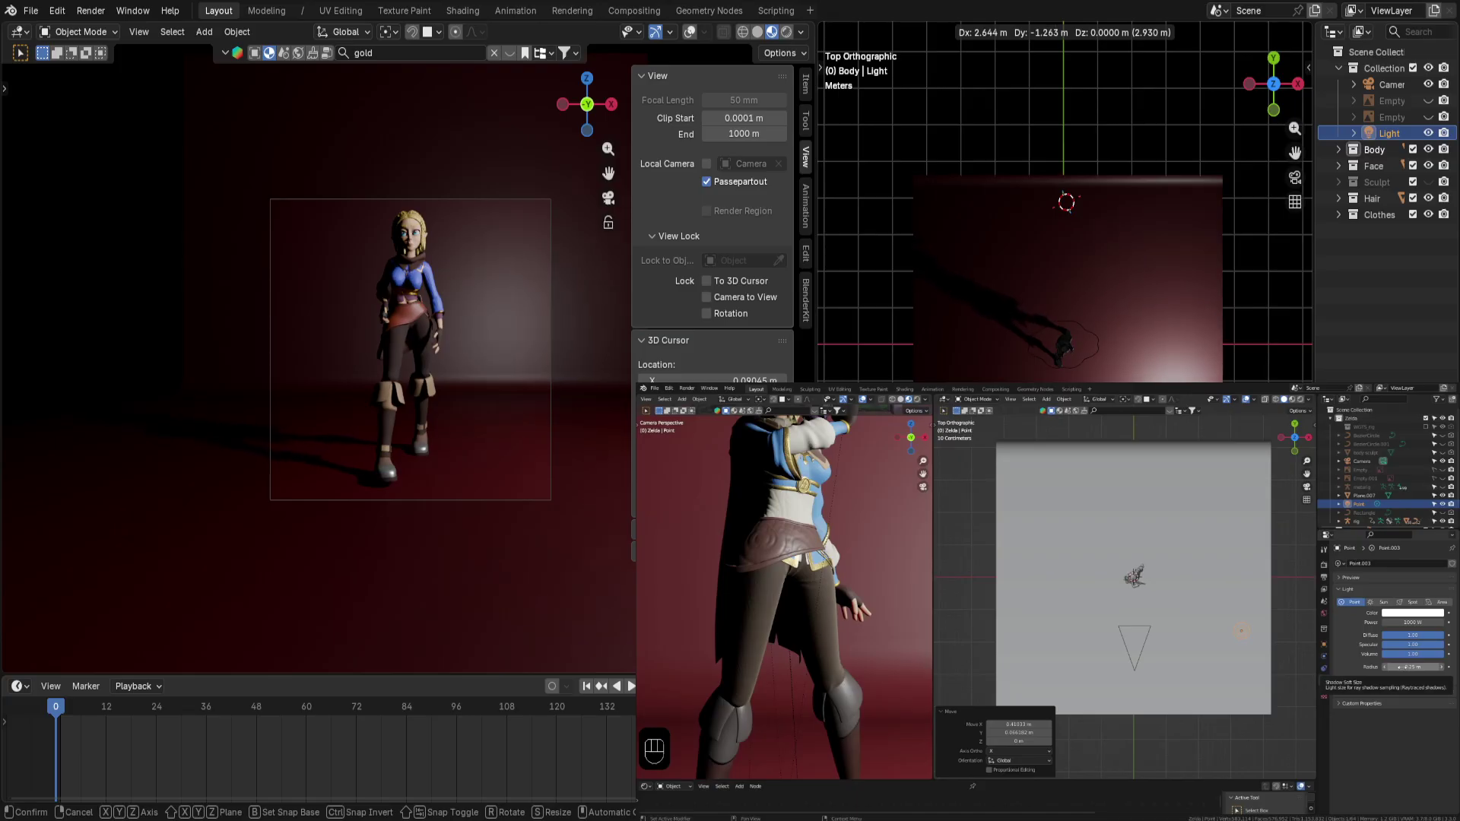
key("Return")
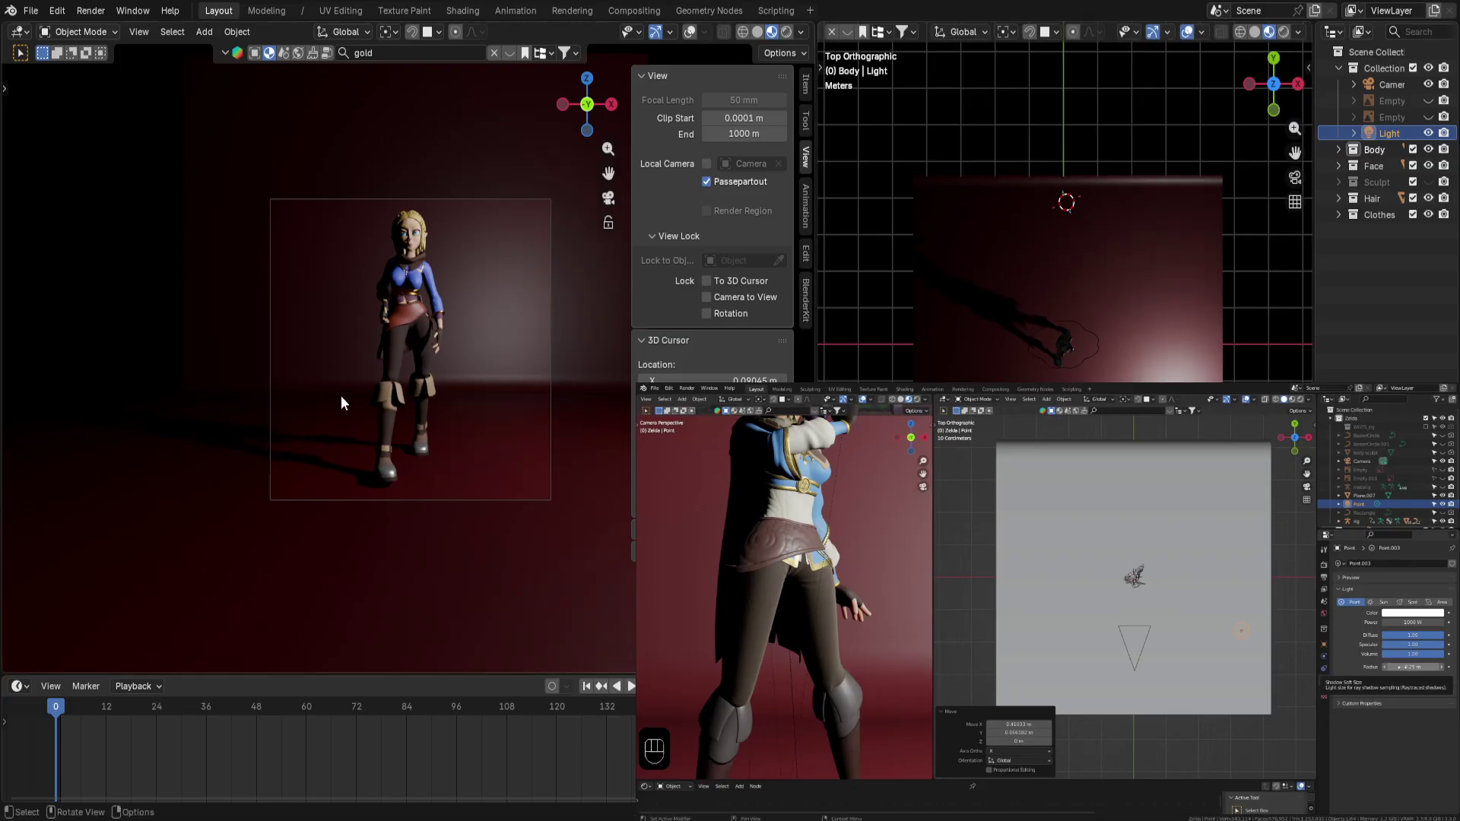
Hide the camera viewport's sidebar and switch the second viewport to a front view of the character
scroll(341, 402, "up", 6)
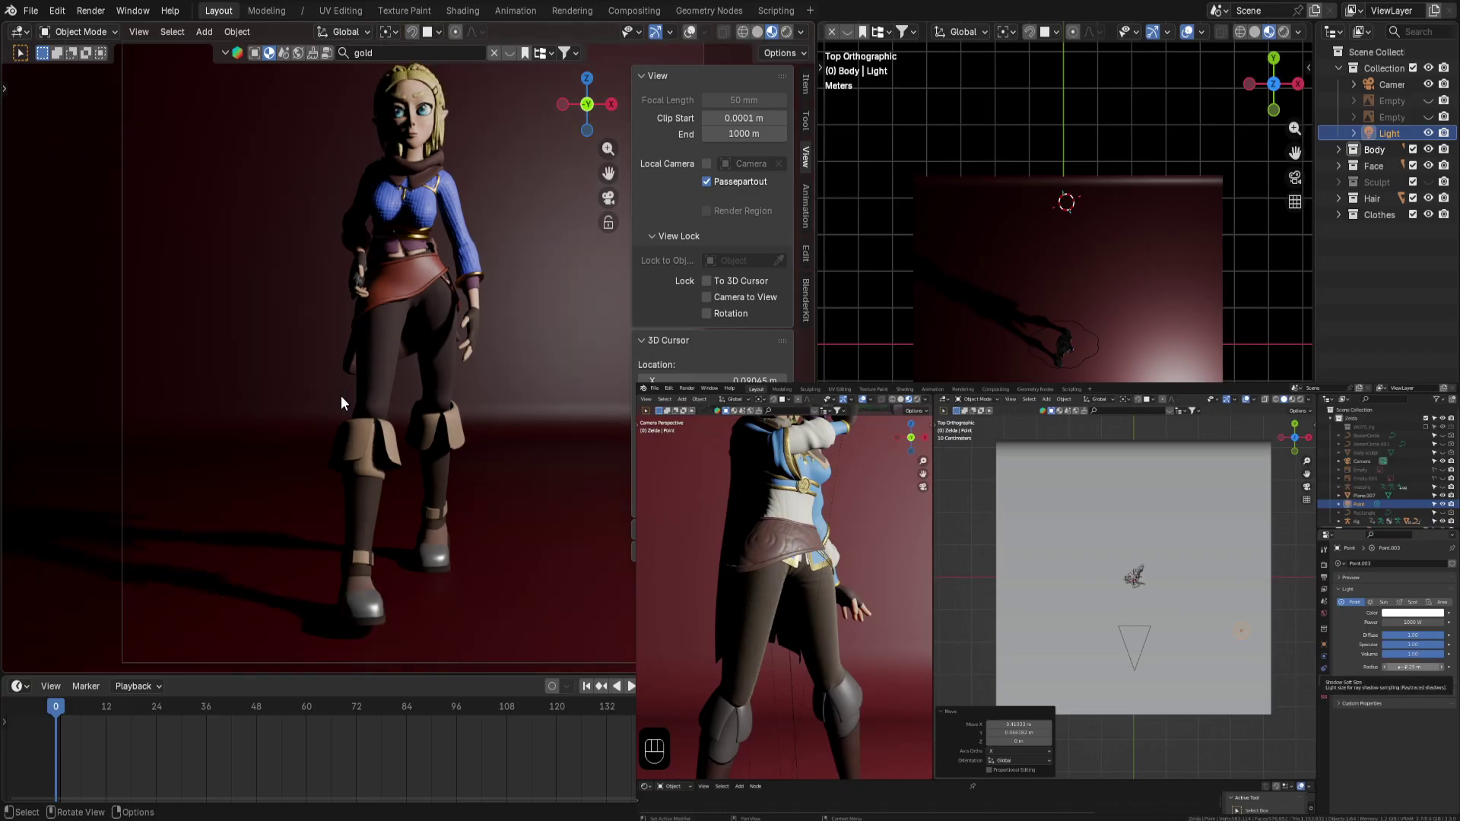
key("n")
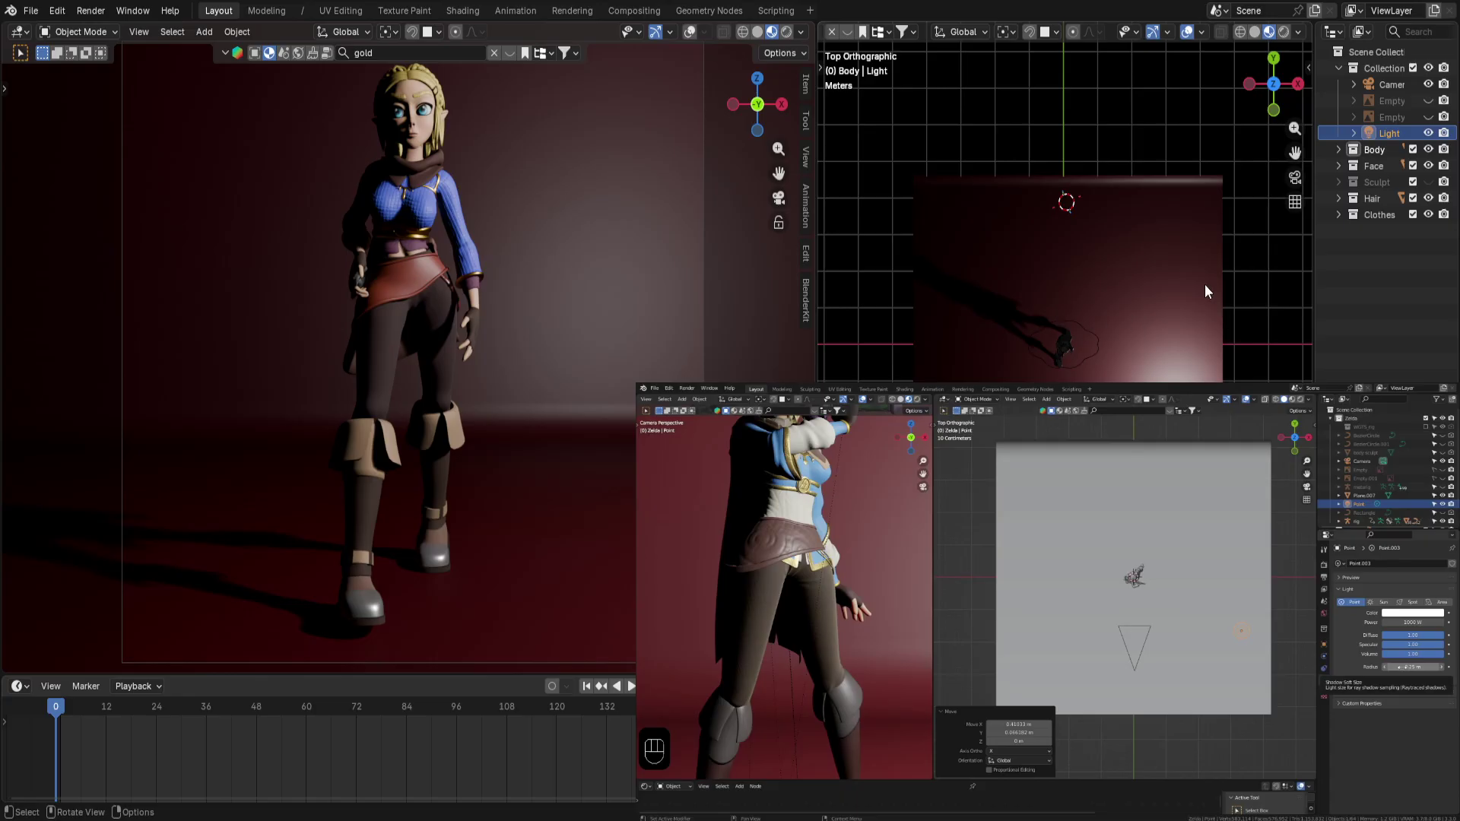
right_click(1166, 346)
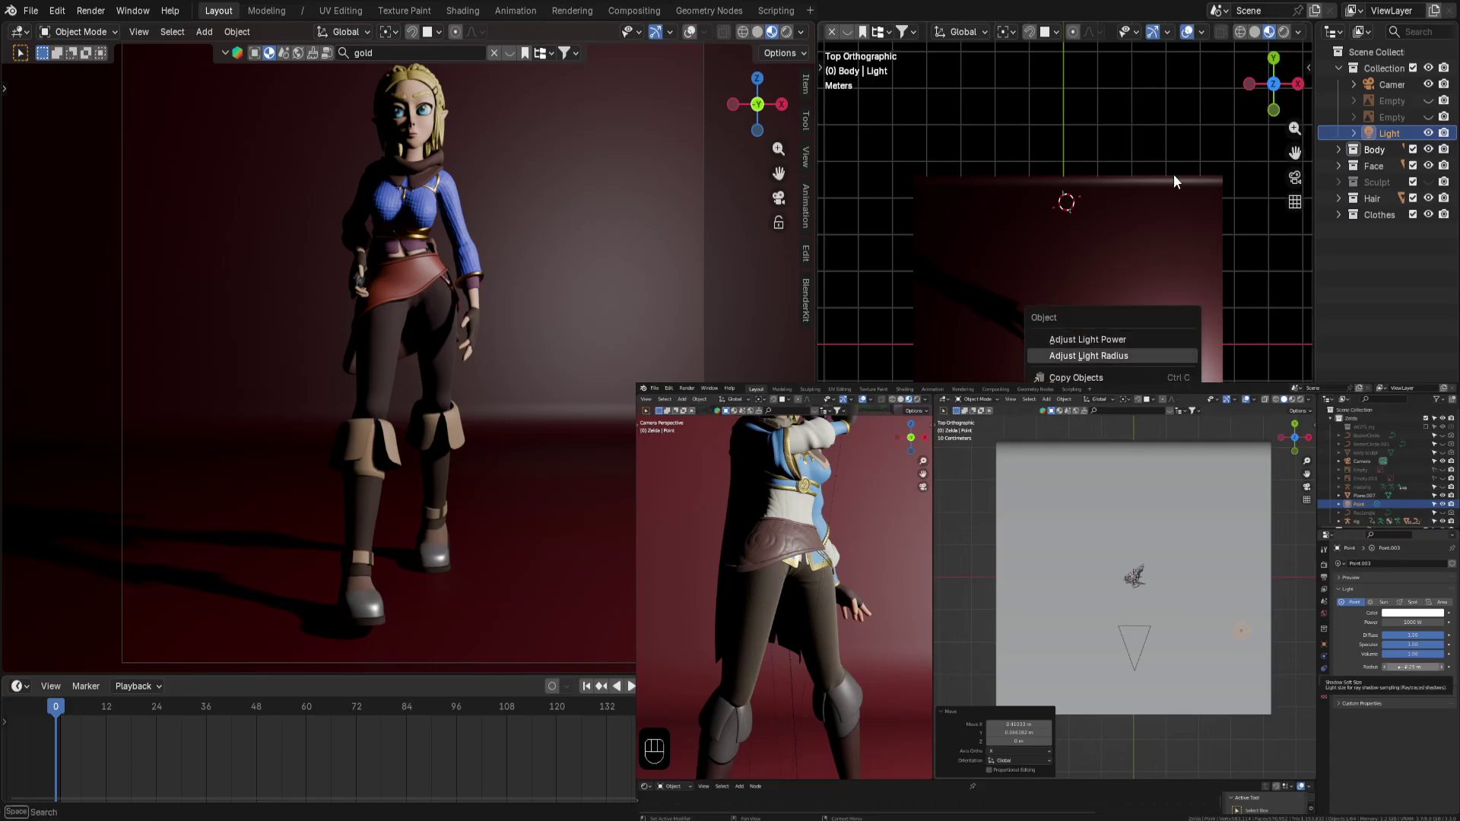
key("KP_1")
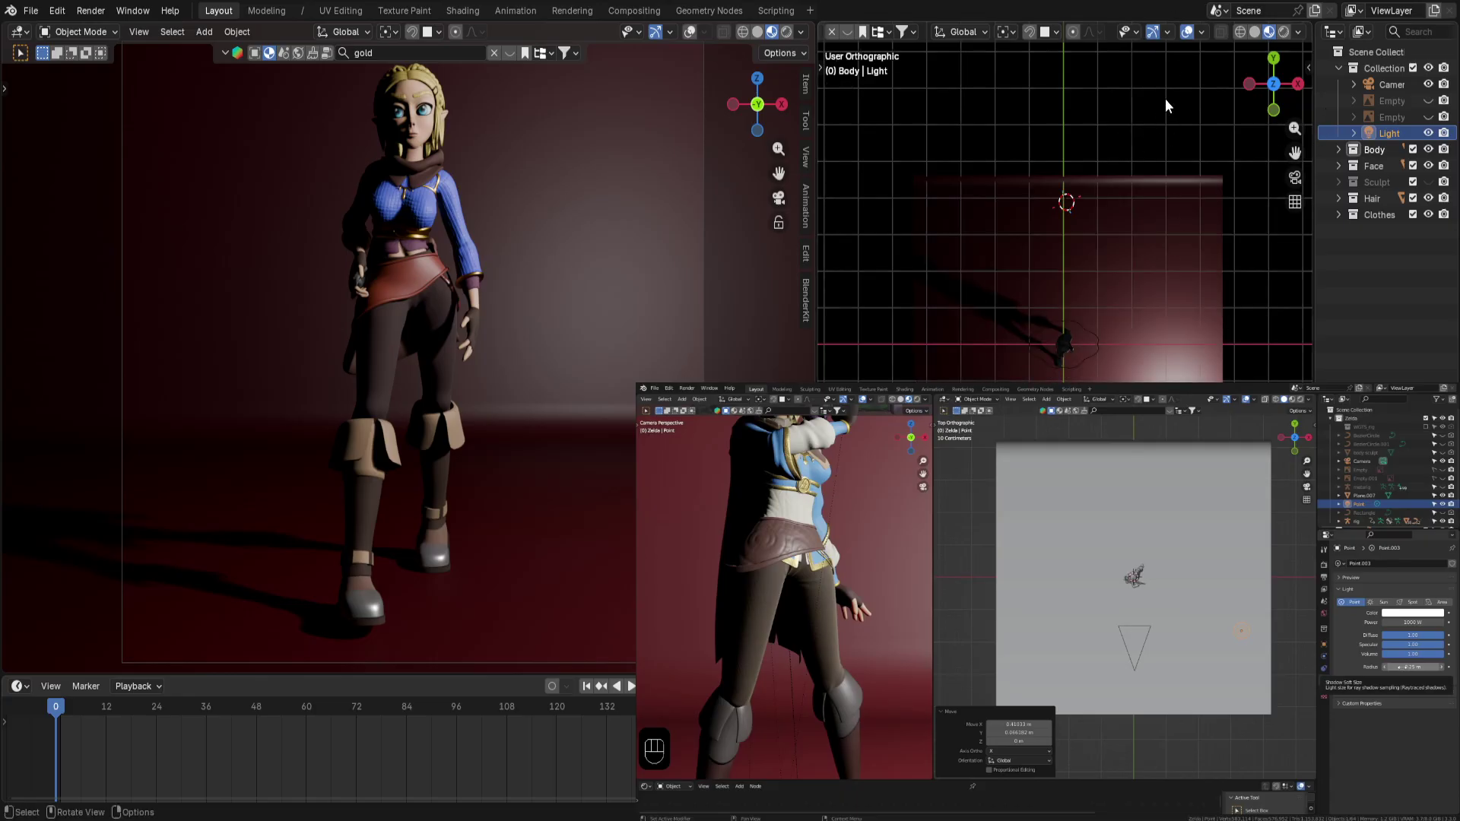
scroll(1175, 144, "up", 3)
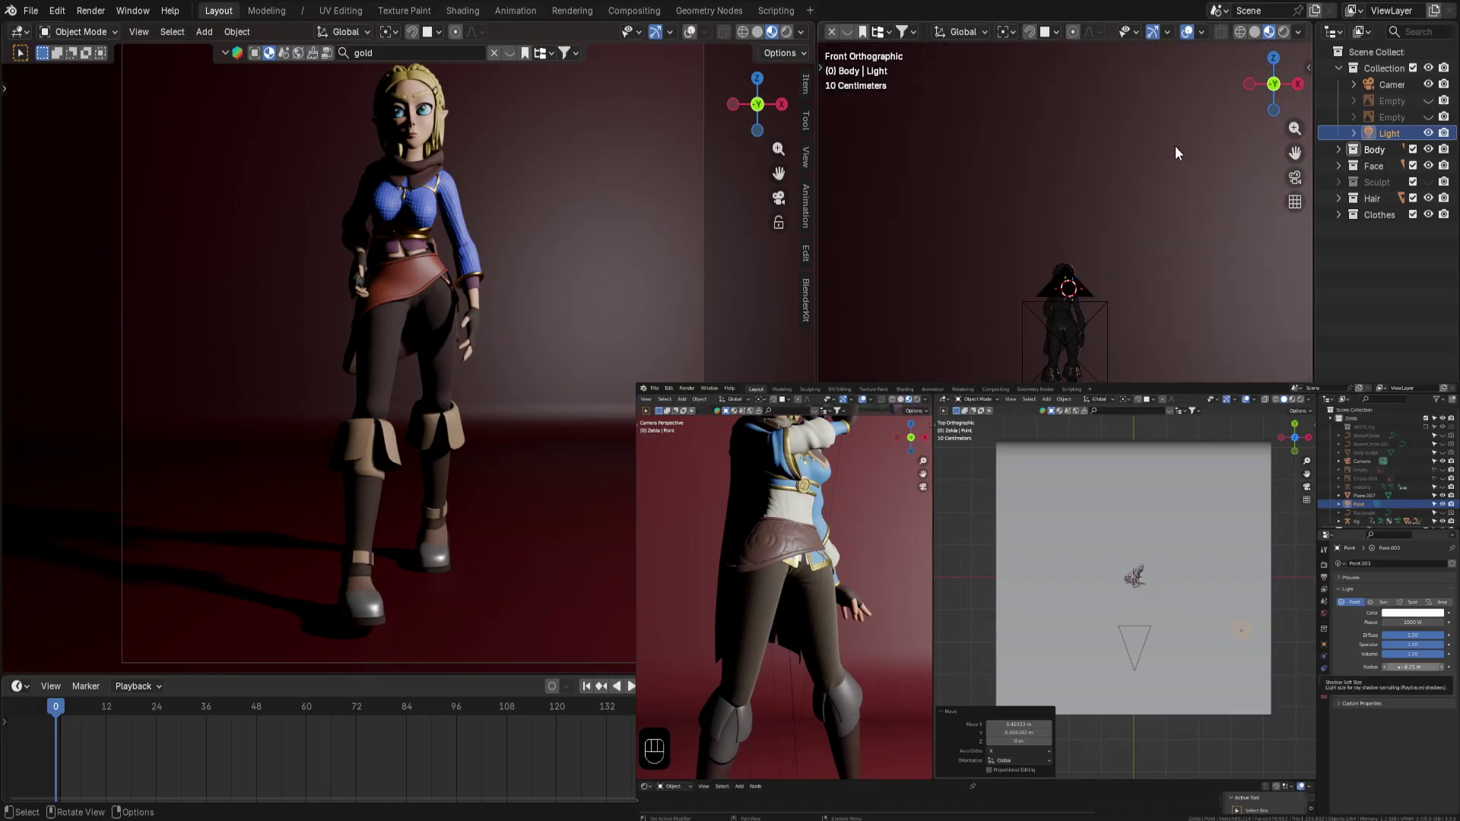
Raise the scene light along the Z axis, well above the character's head
key("g")
key("z")
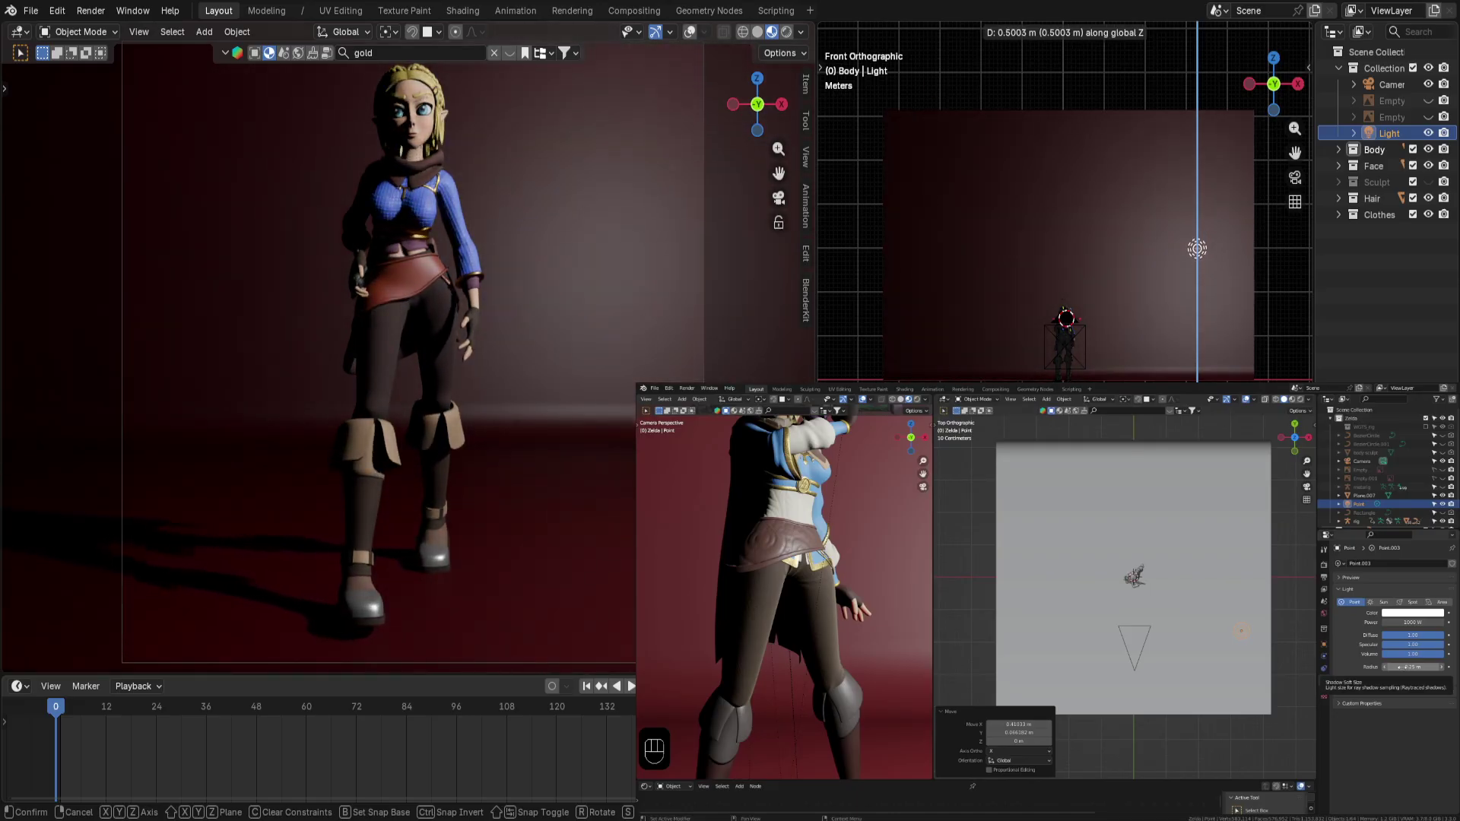
key("Return")
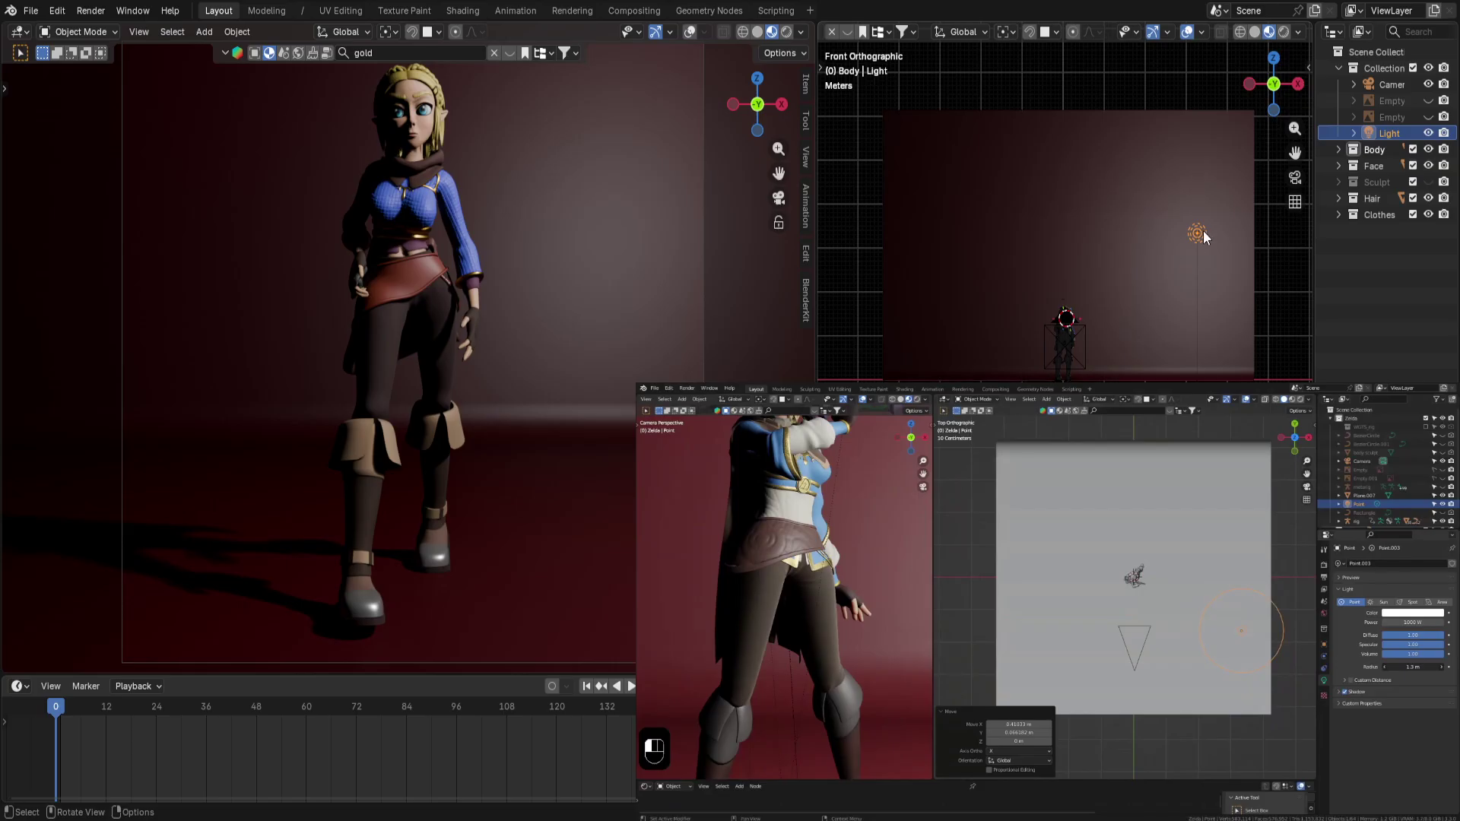
Switch the second viewport to a top view, and widen both it and the properties editor so the light's settings are readable
key("KP_7")
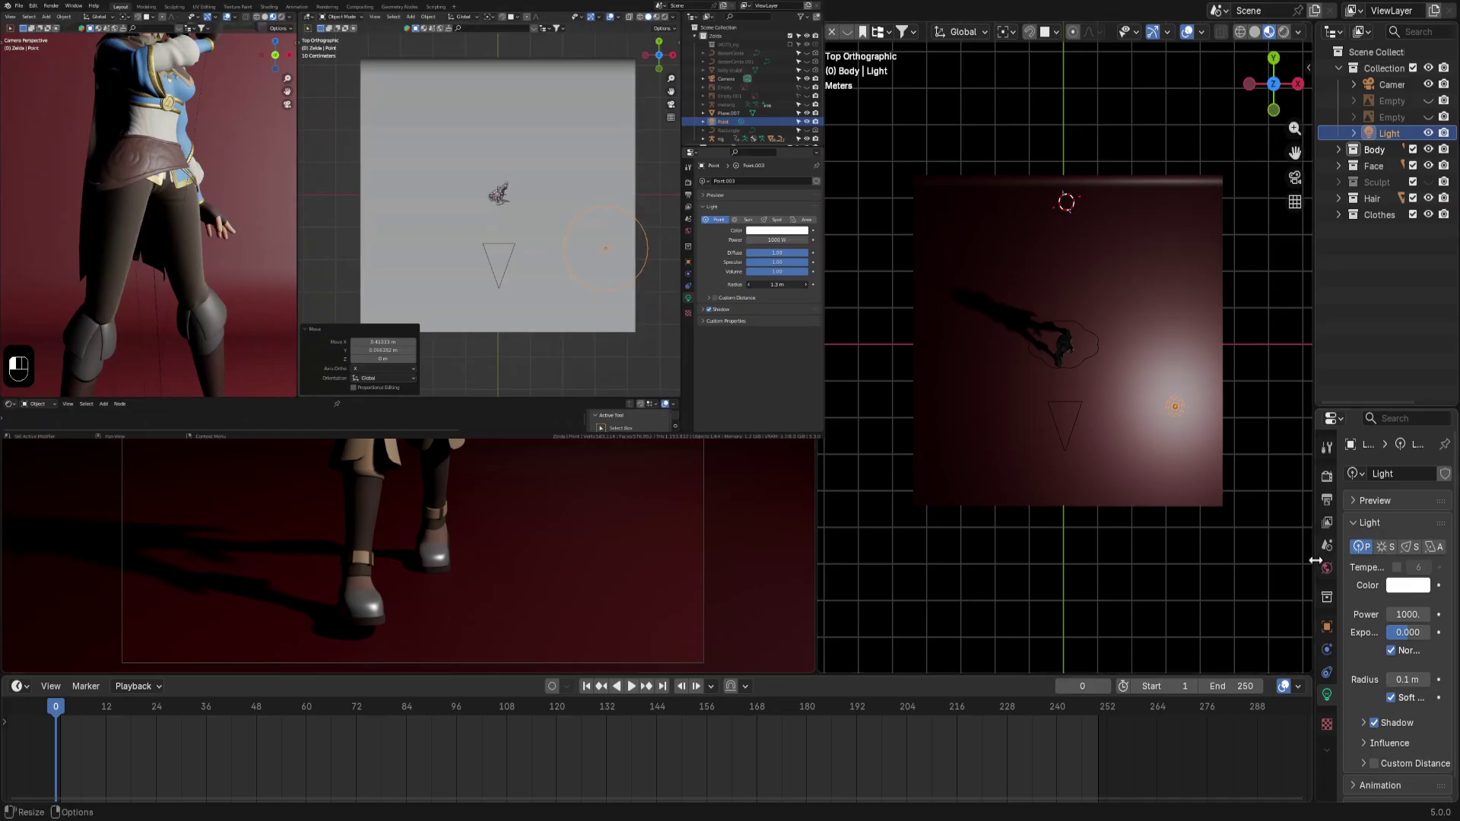
left_click_drag(816, 524, 668, 524)
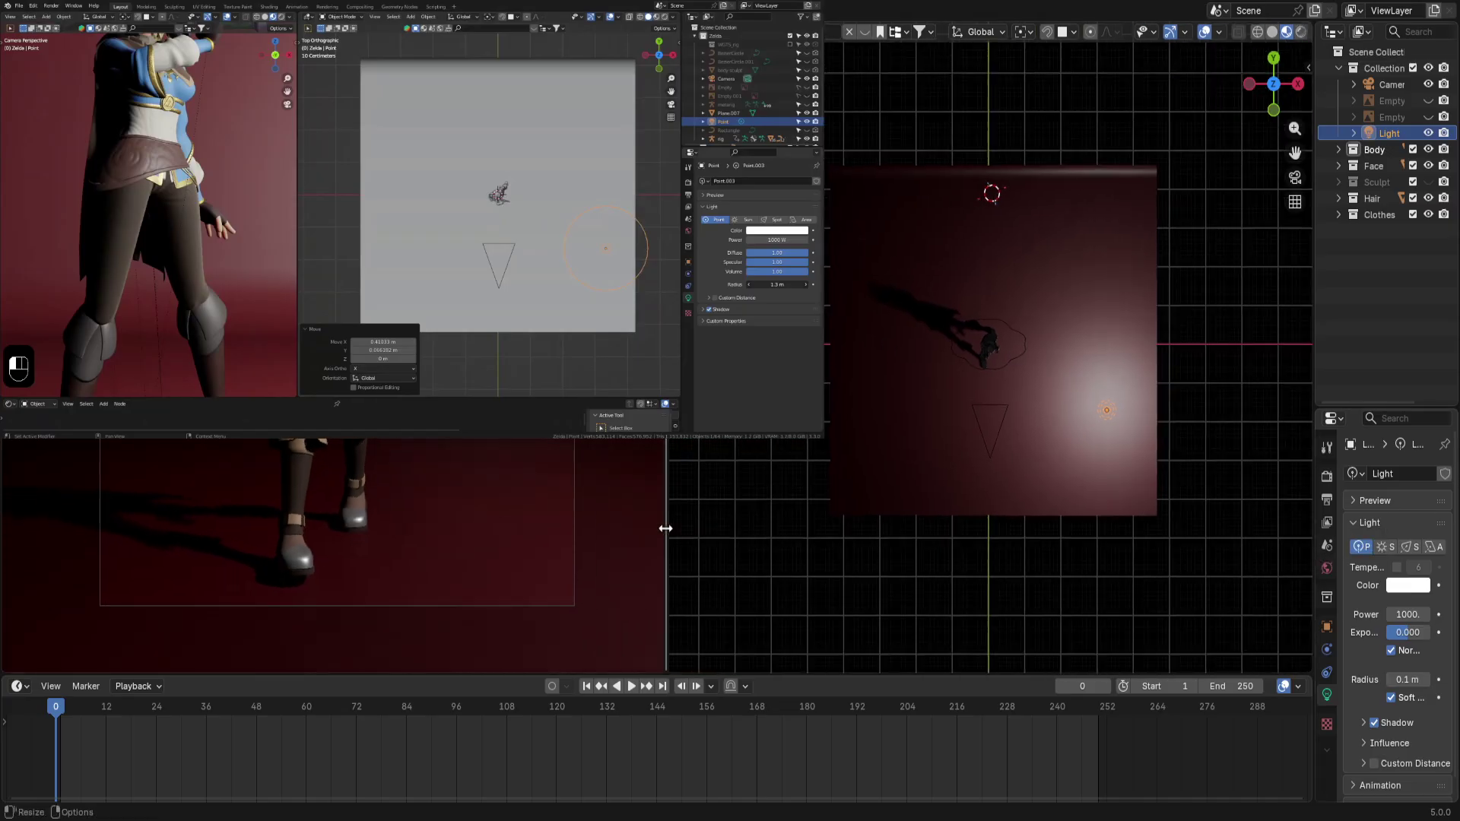
left_click_drag(1313, 569, 1163, 568)
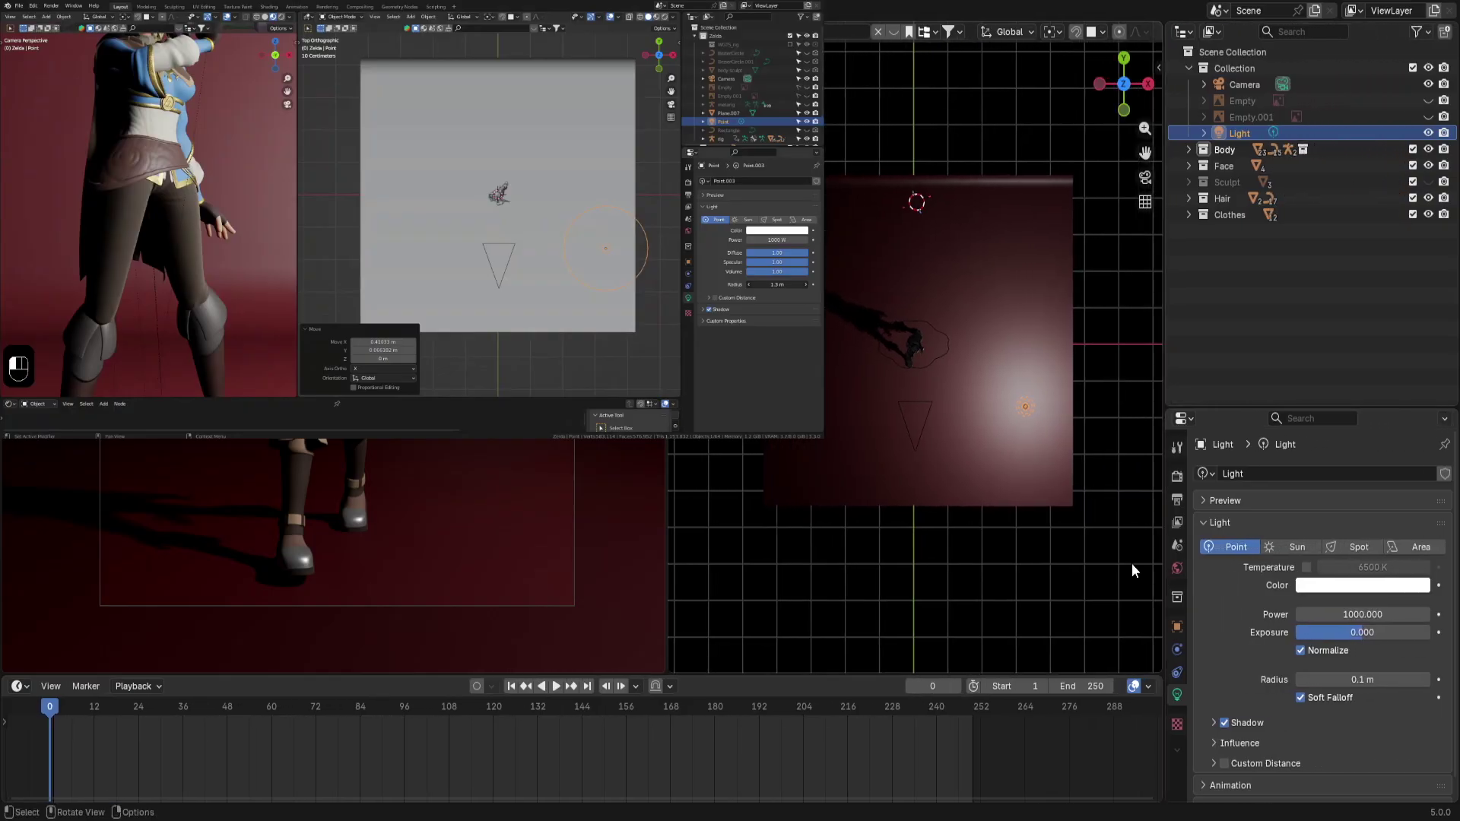
middle_click_drag(1131, 563, 892, 381, "ctrl")
scroll(982, 409, "up", 5)
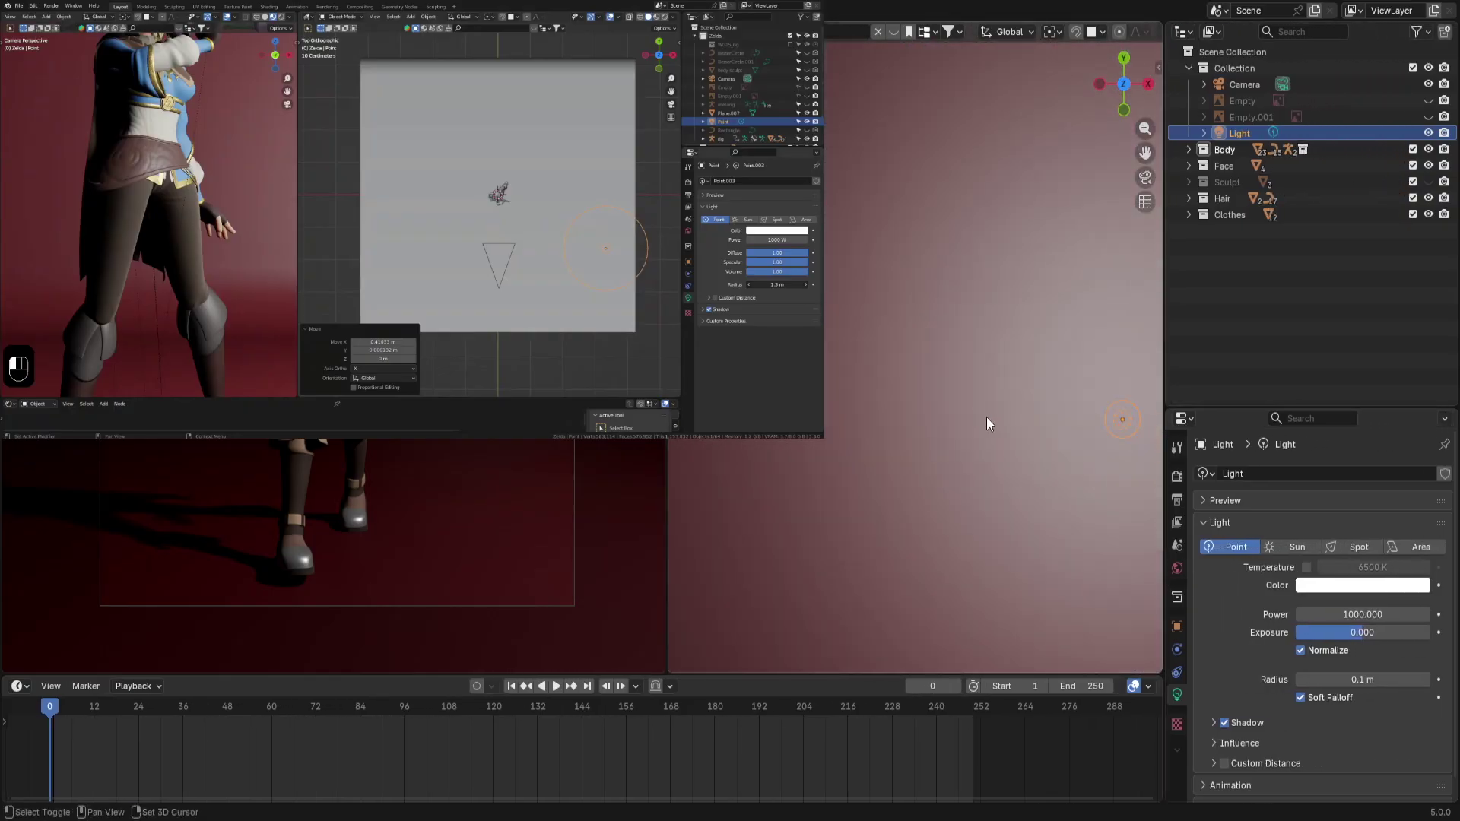
middle_click_drag(987, 416, 873, 393, "shift")
scroll(918, 418, "down", 10)
scroll(918, 418, "up", 4)
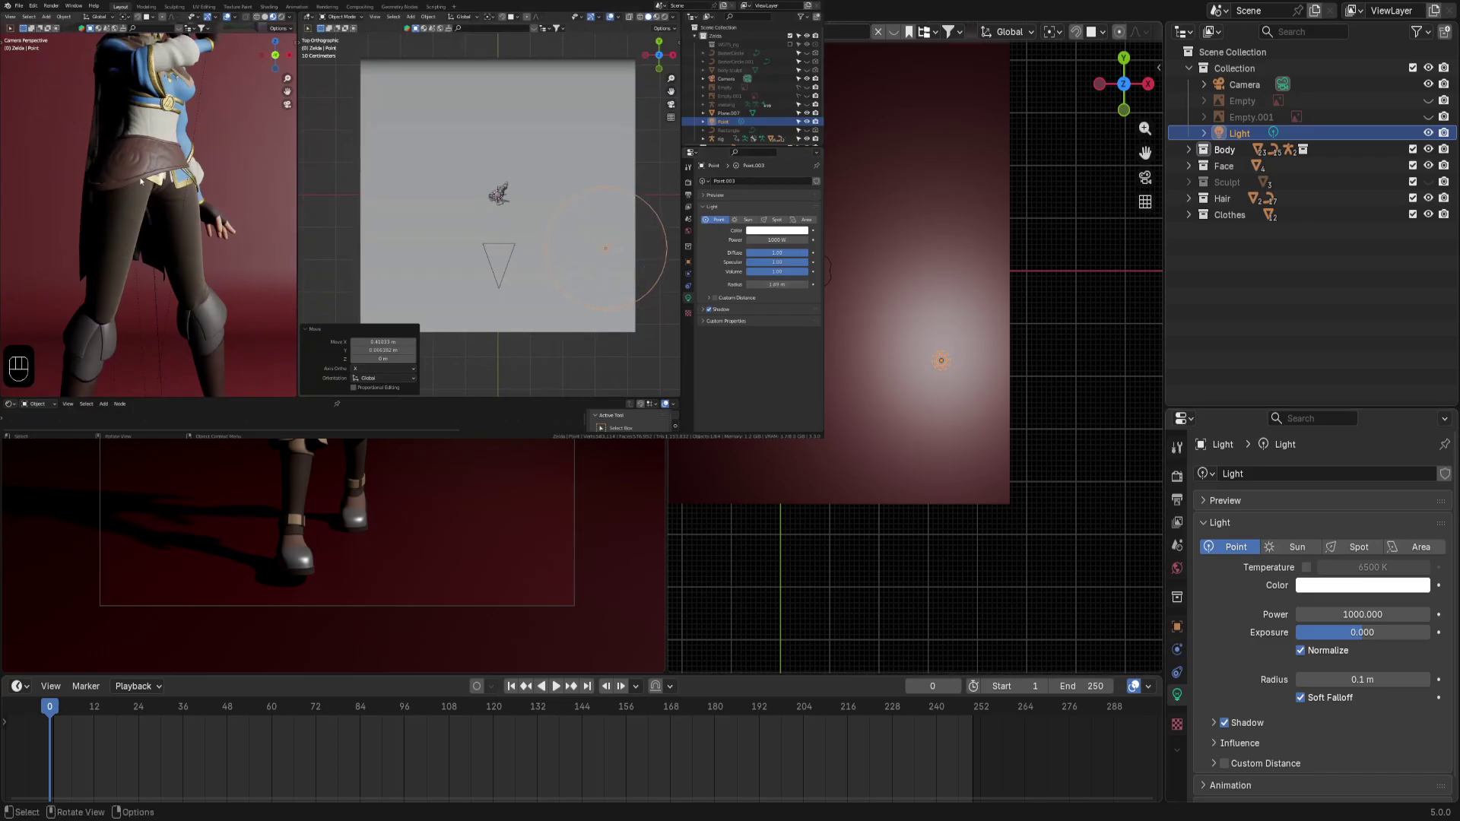
Set the scene light's radius to 0.25 m
left_click_drag(1363, 679, 1395, 679)
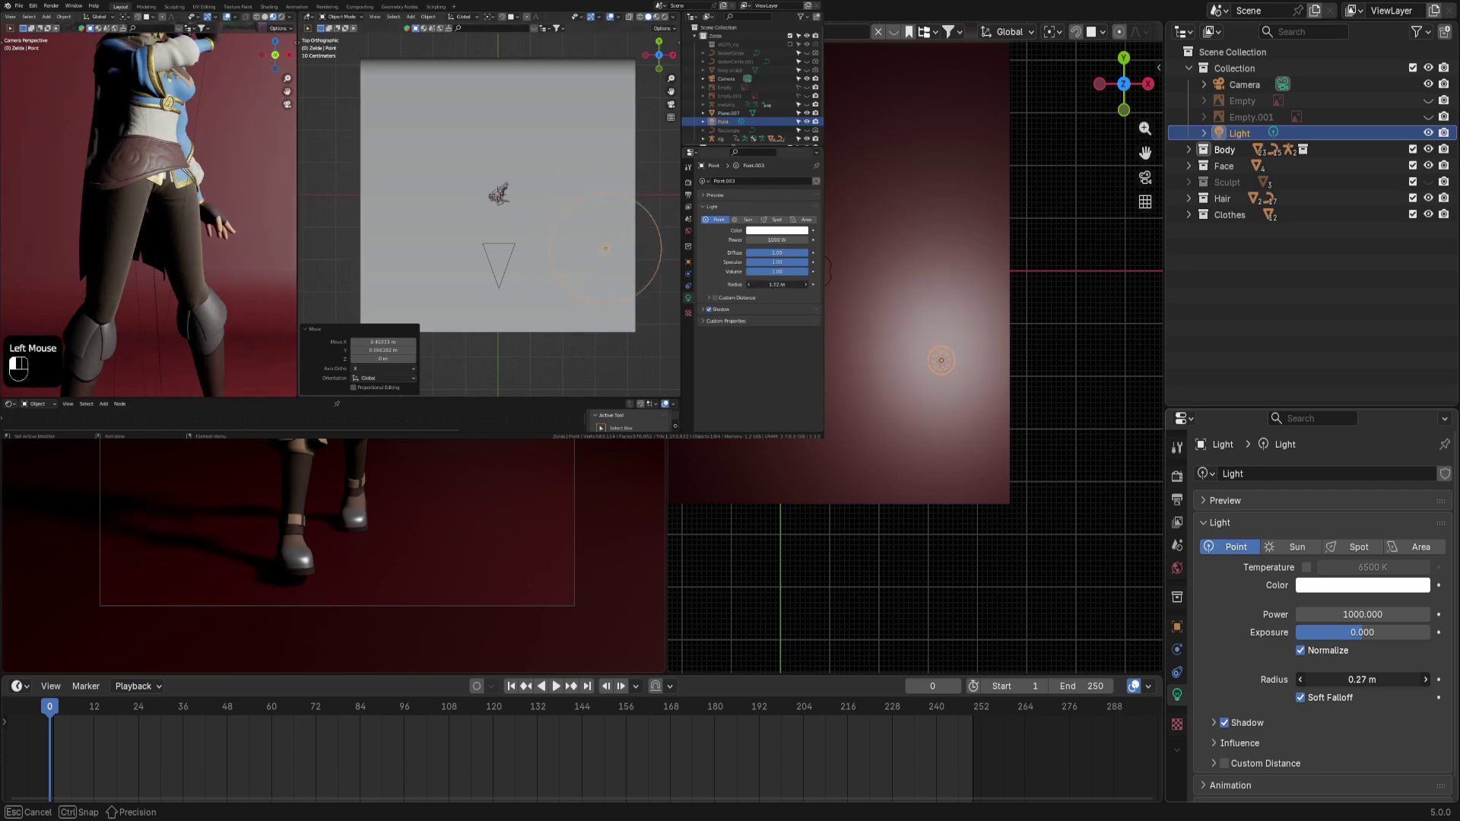
left_click_drag(1395, 678, 1357, 679)
left_click(1368, 679)
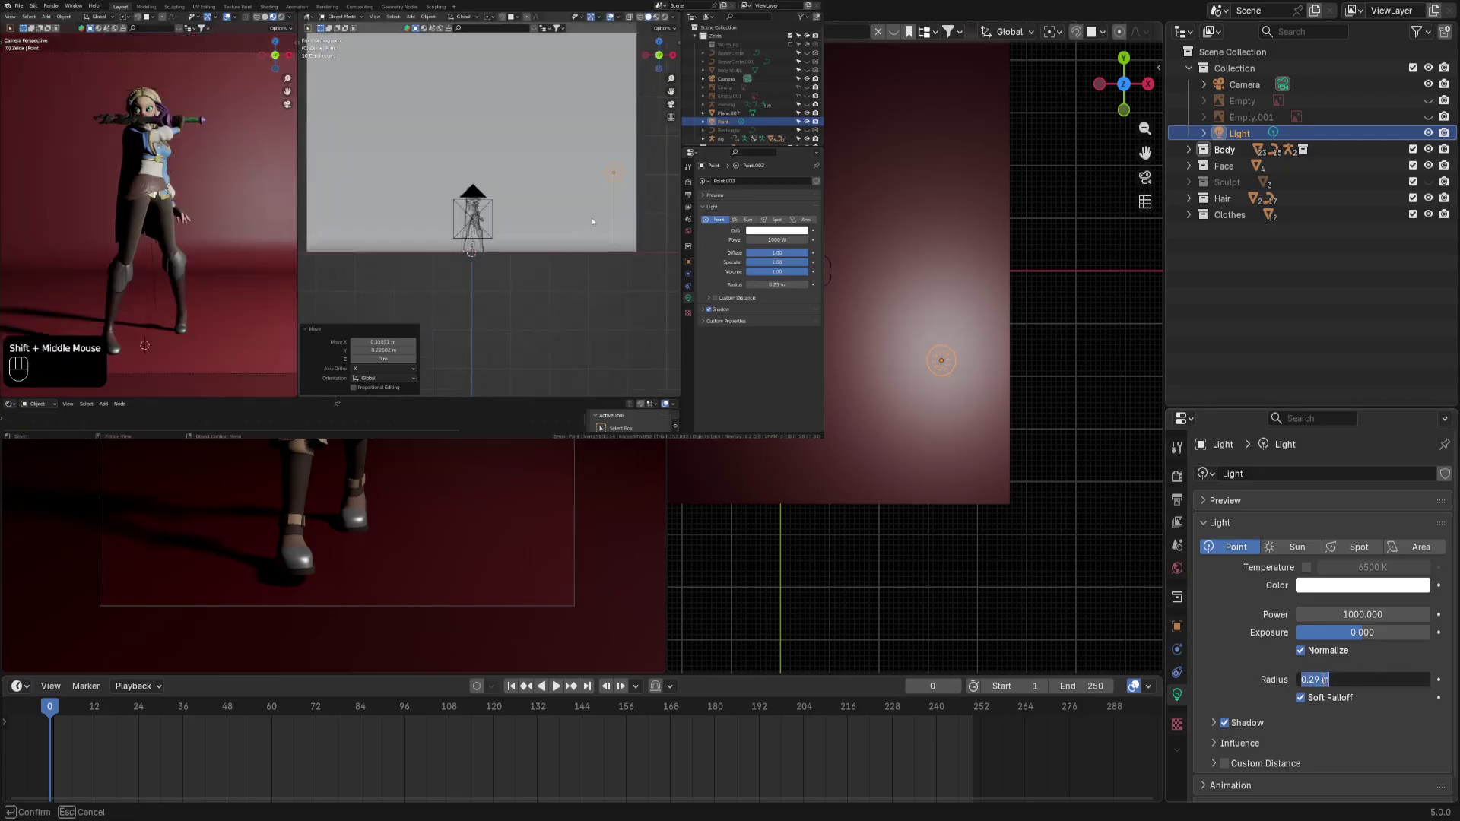
type("0.25")
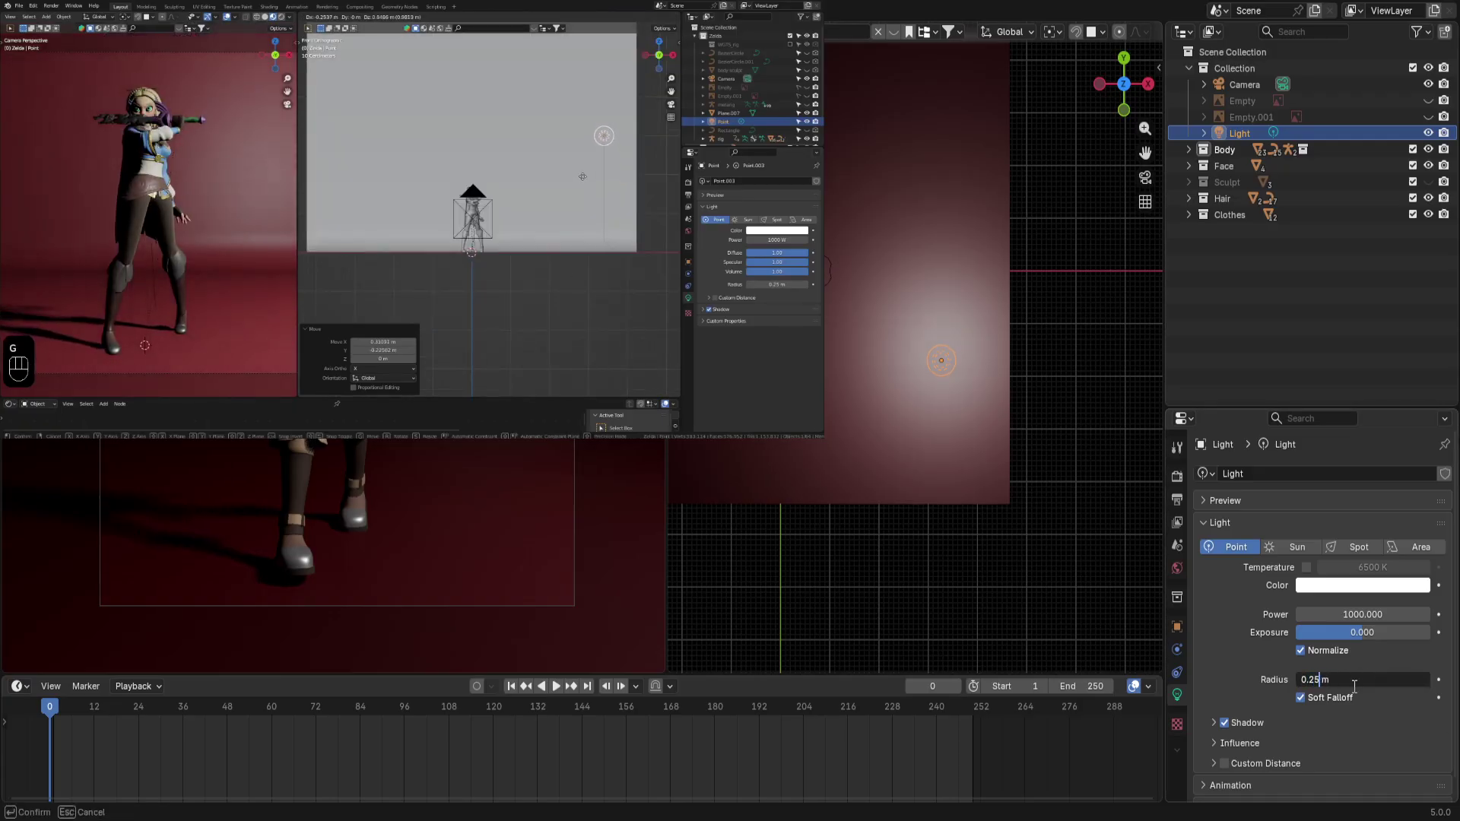
key("Return")
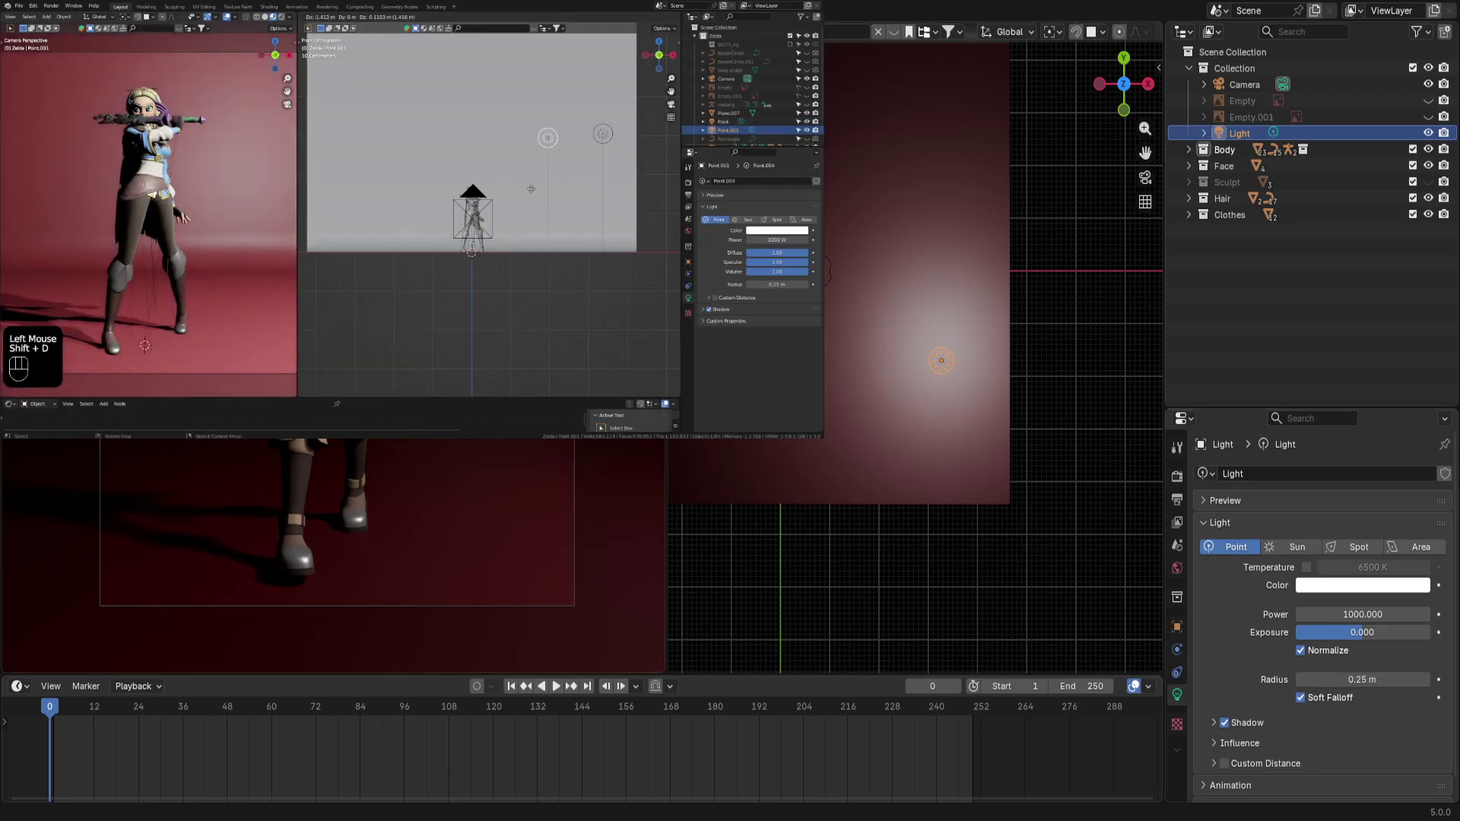
From the front view, lower the scene light slightly along the Z axis
right_click(1094, 310)
left_click(987, 166)
key("KP_1")
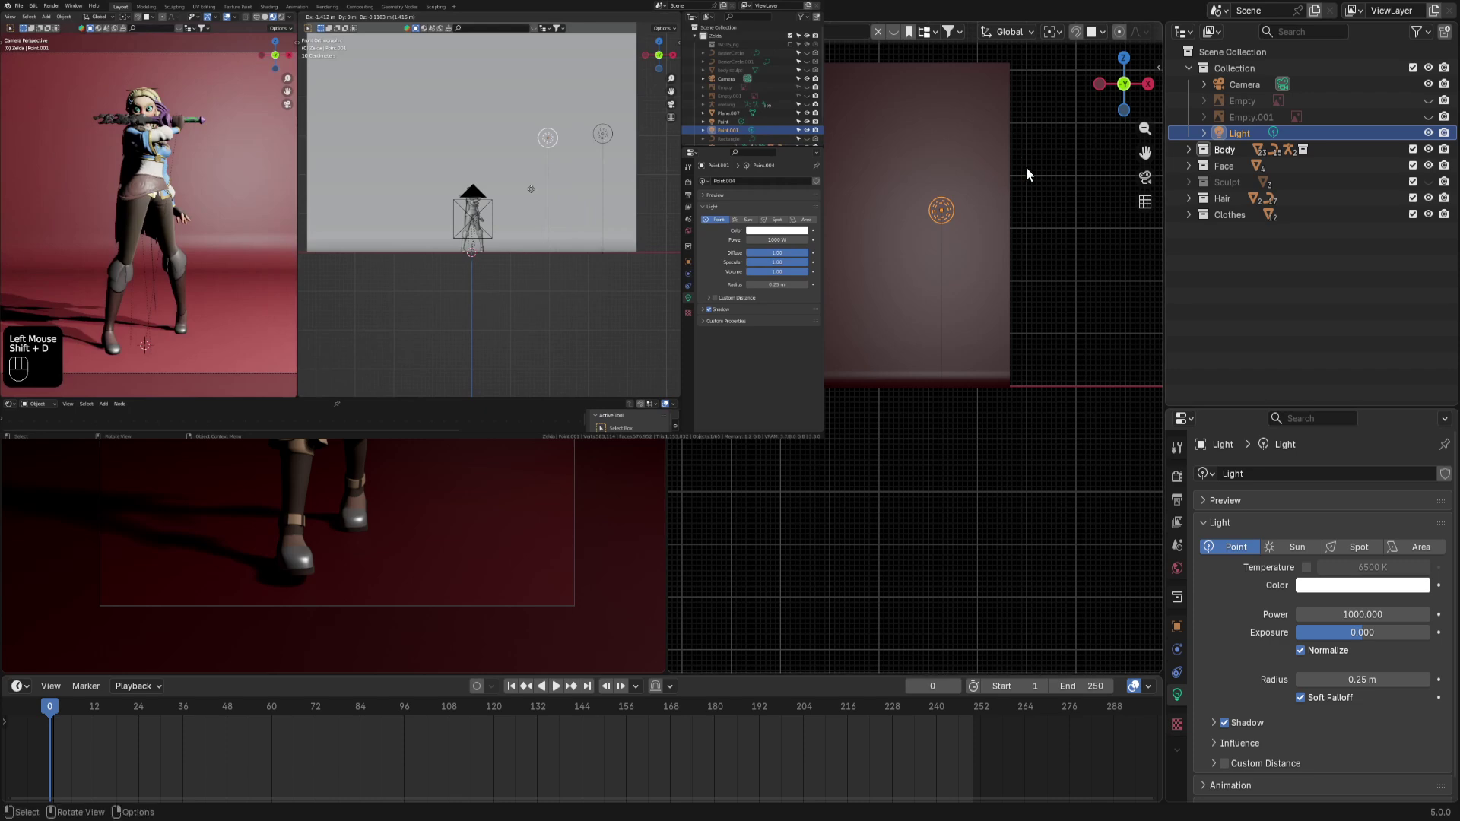
key("g")
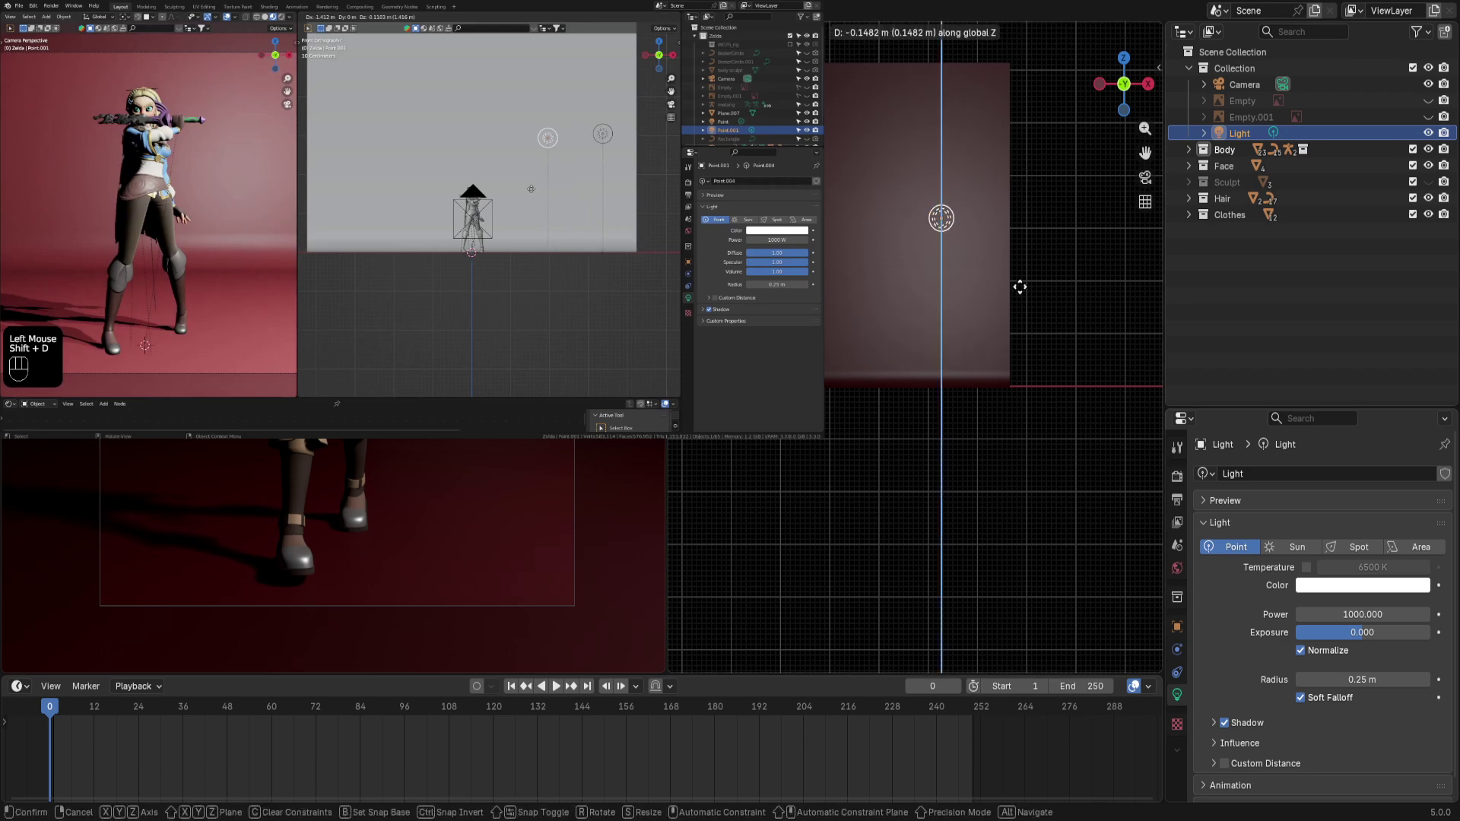
left_click(1019, 319)
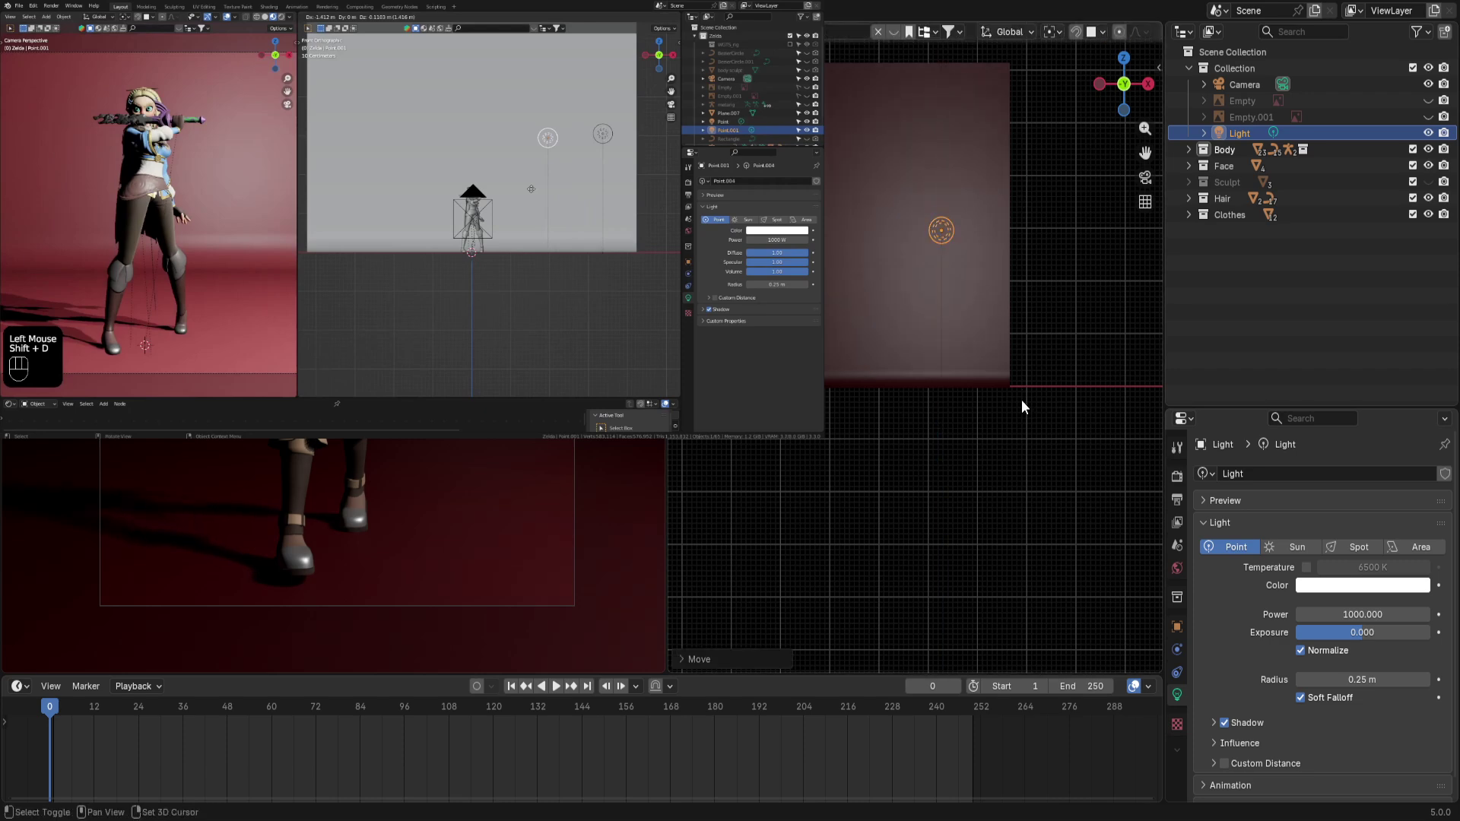
Duplicate the light to the opposite side of the character and lower the copy to about the character's waist height
key("shift+d")
left_click(878, 404)
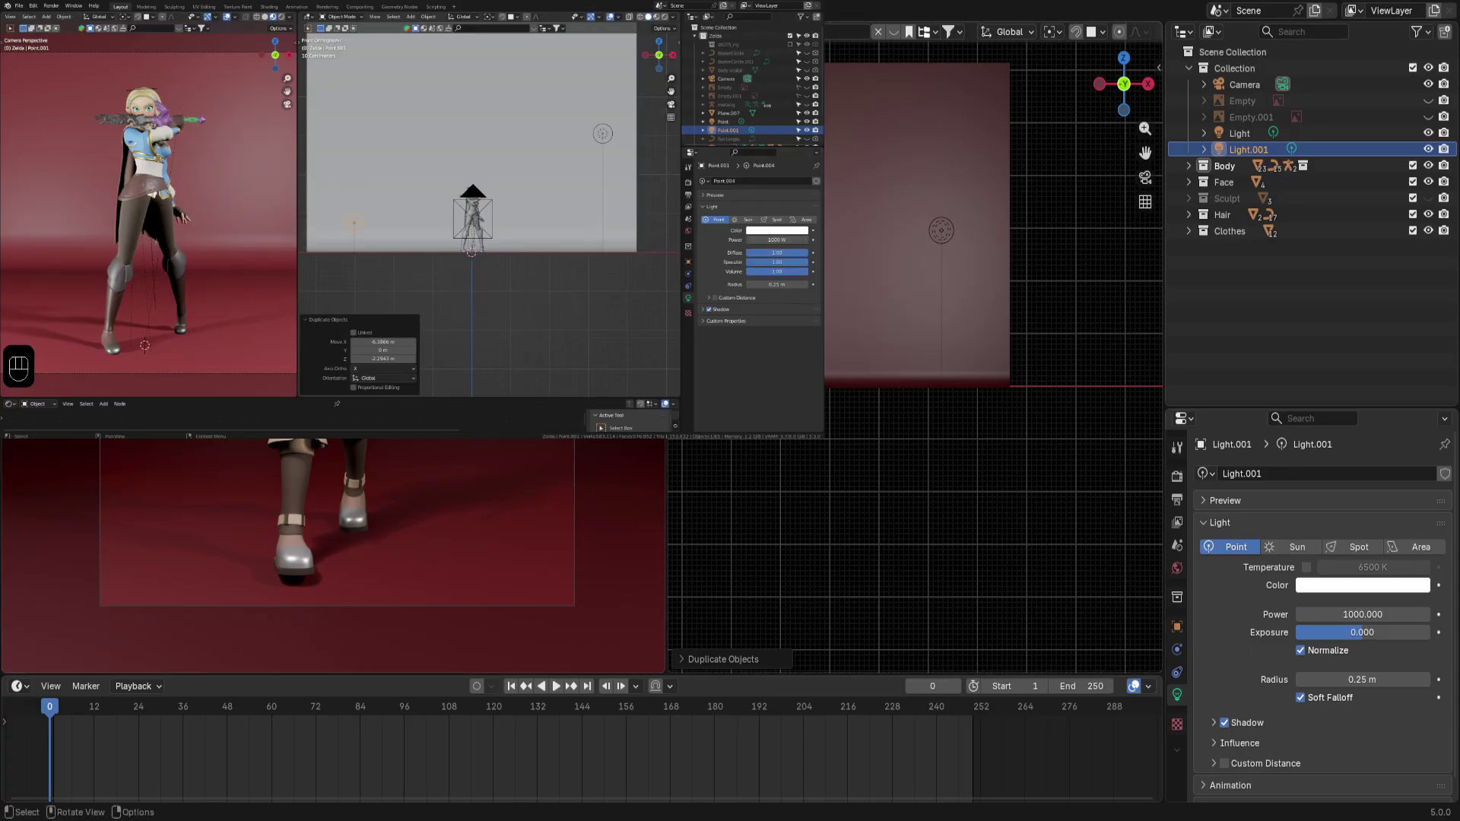
scroll(821, 388, "down", 2)
scroll(821, 388, "up", 2)
middle_click_drag(830, 394, 994, 462, "shift")
scroll(883, 340, "down", 3)
scroll(882, 341, "up", 3)
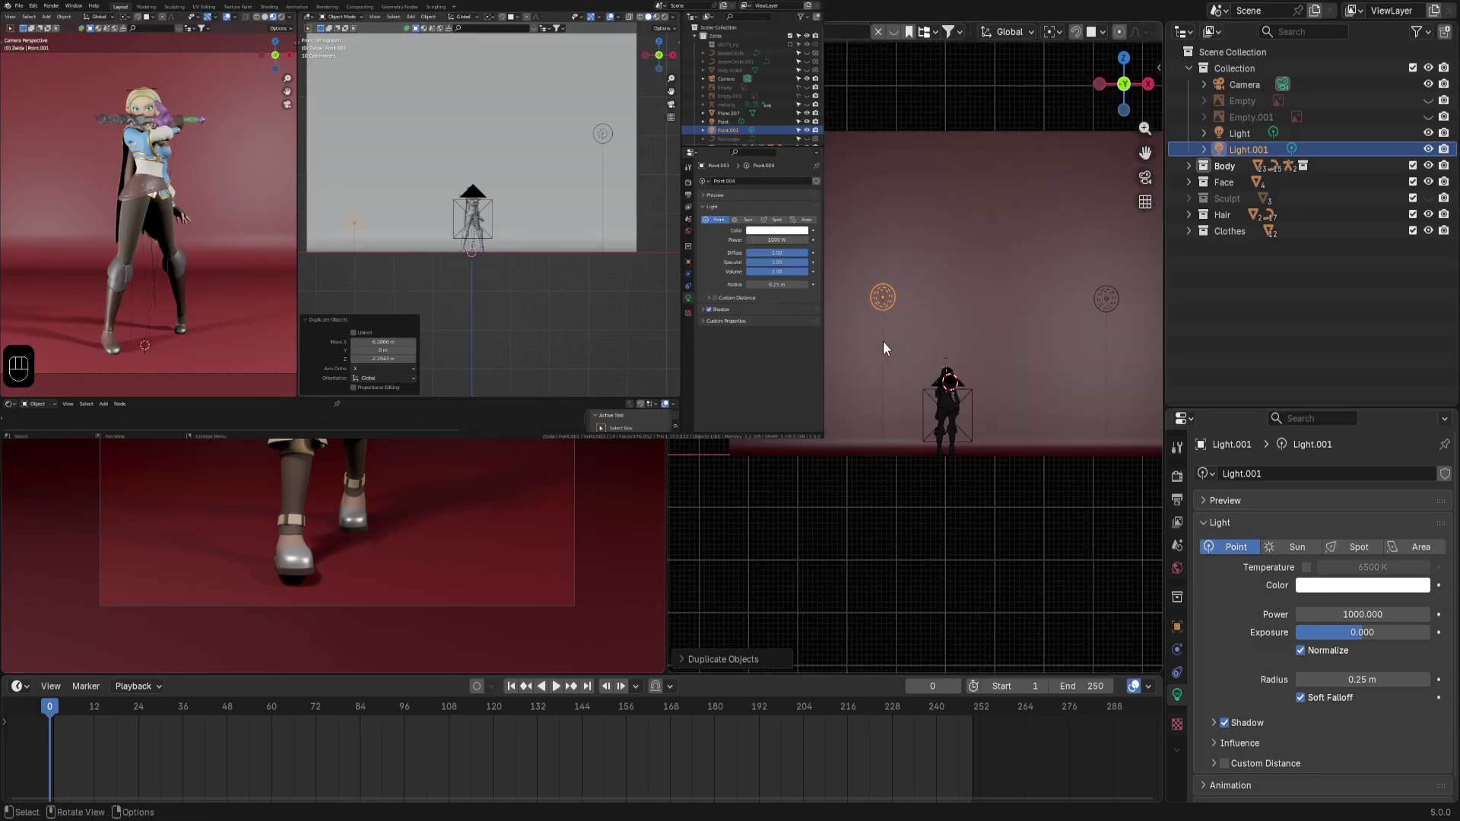
key("g")
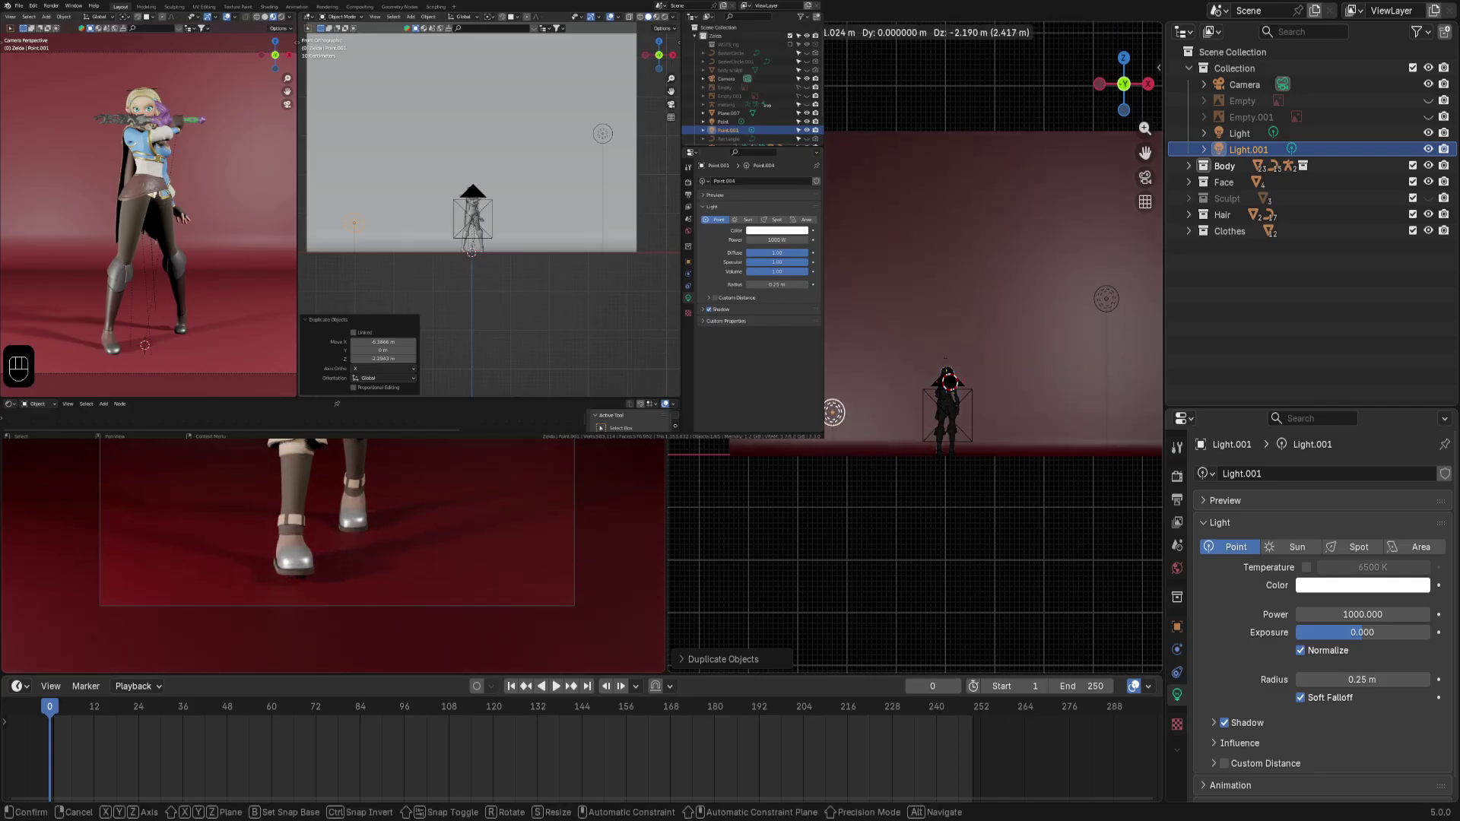
left_click(1040, 315)
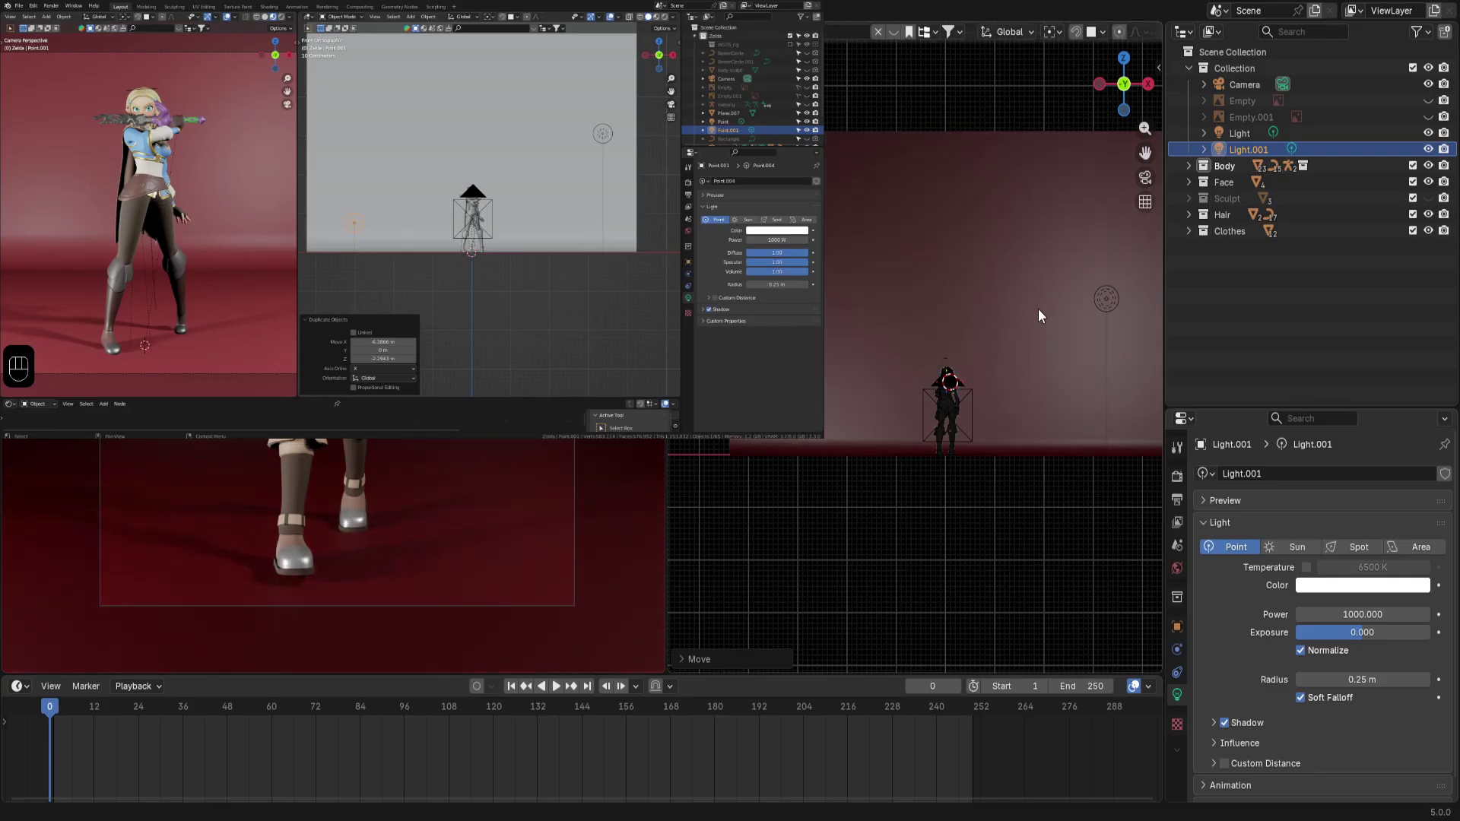
Set the duplicated light's power to 500
left_click(1392, 616)
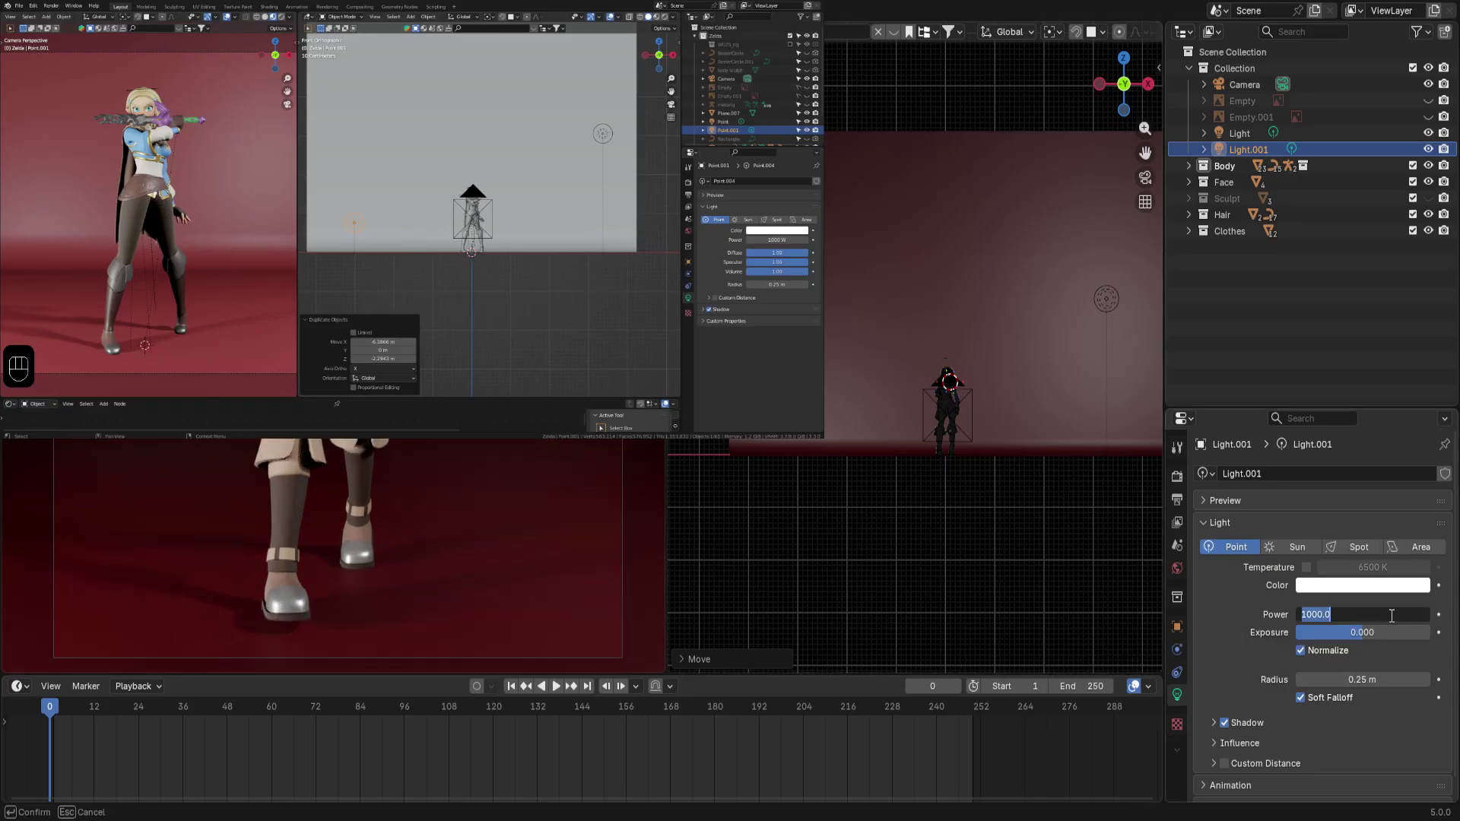
type("500")
key("Return")
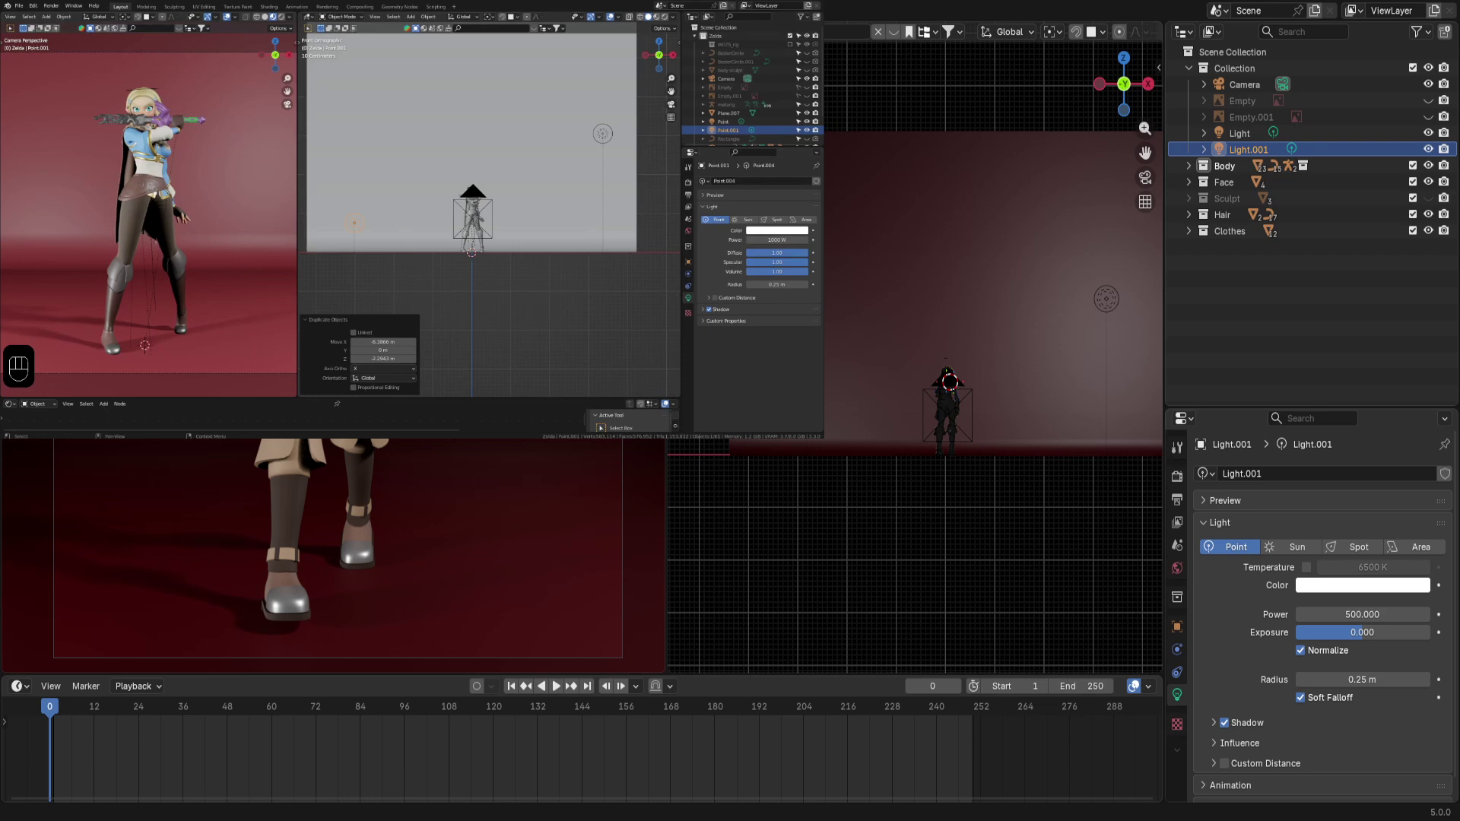
left_click(783, 240)
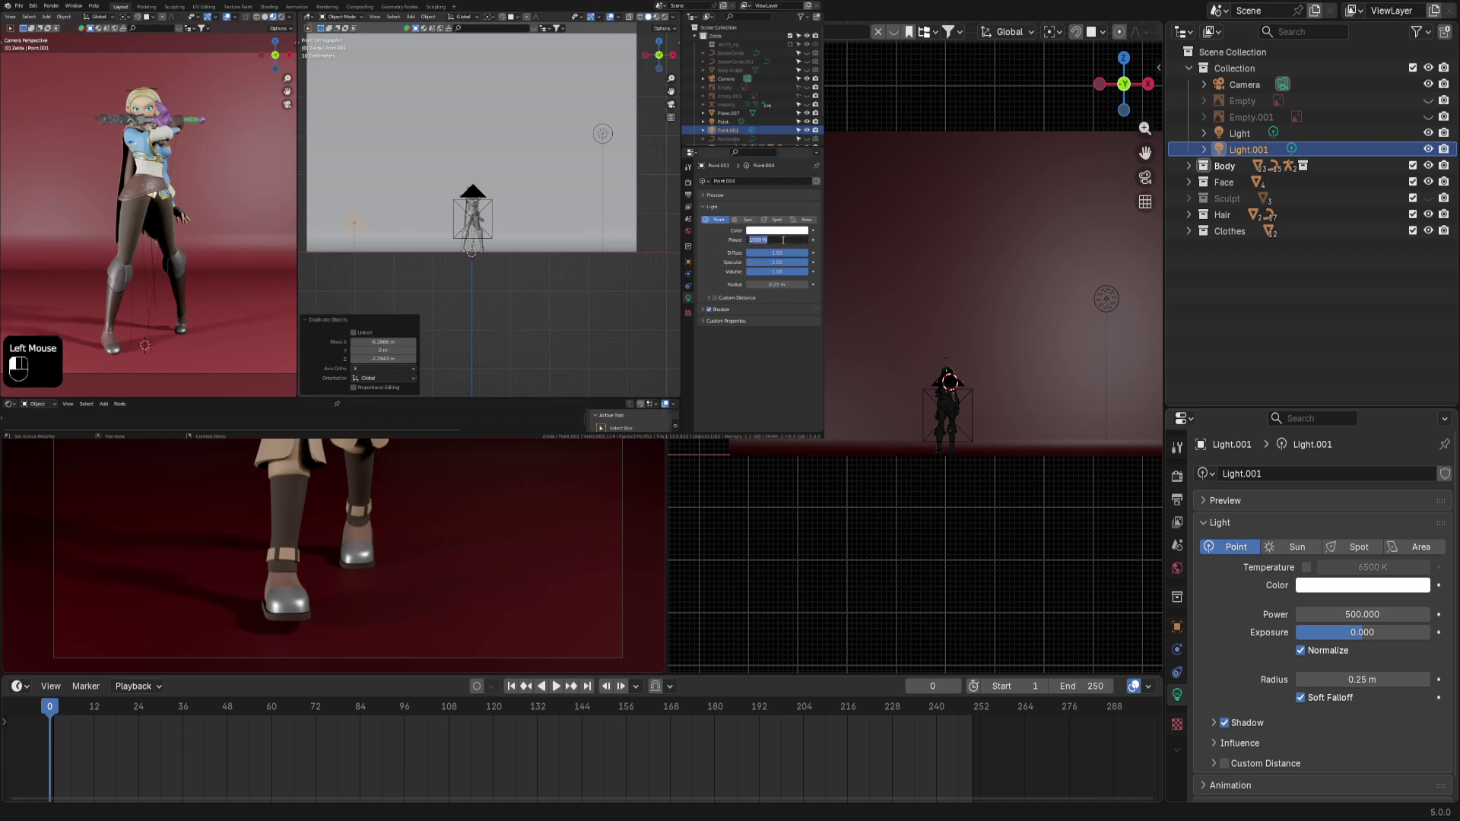
type("500")
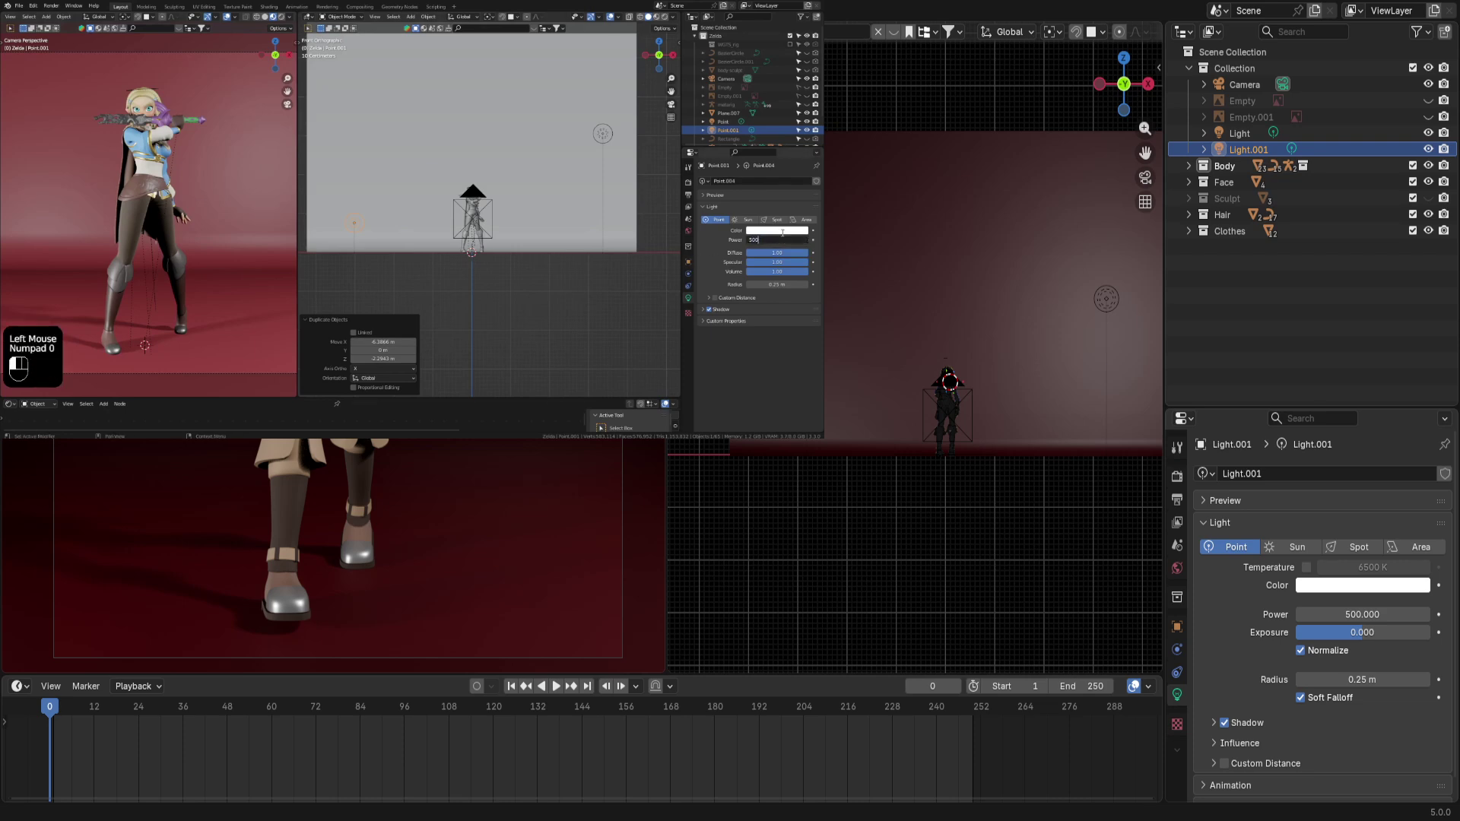
key("Return")
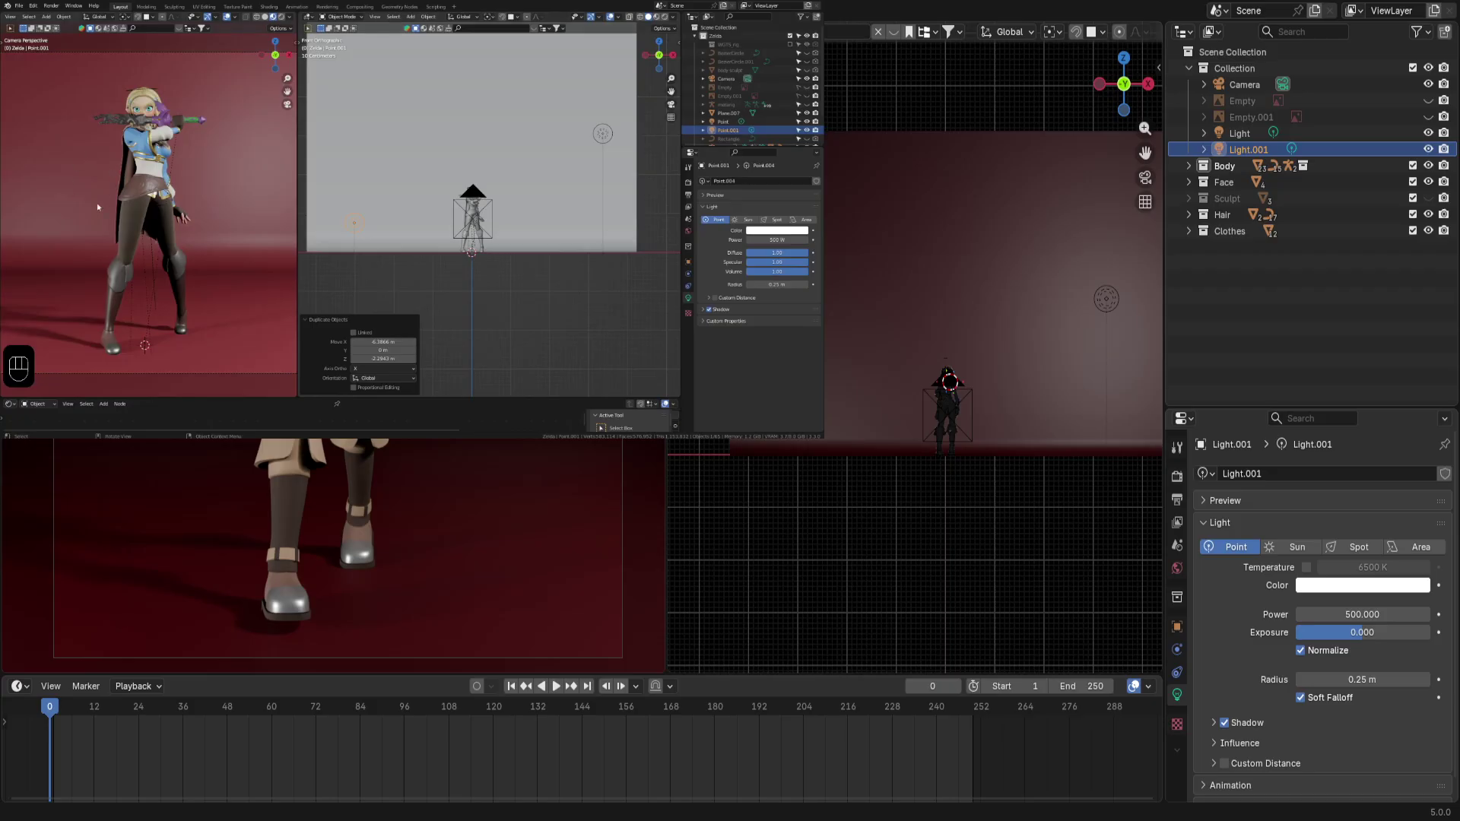
Tint the duplicated light pale pink, #FFD7EA
left_click(776, 230)
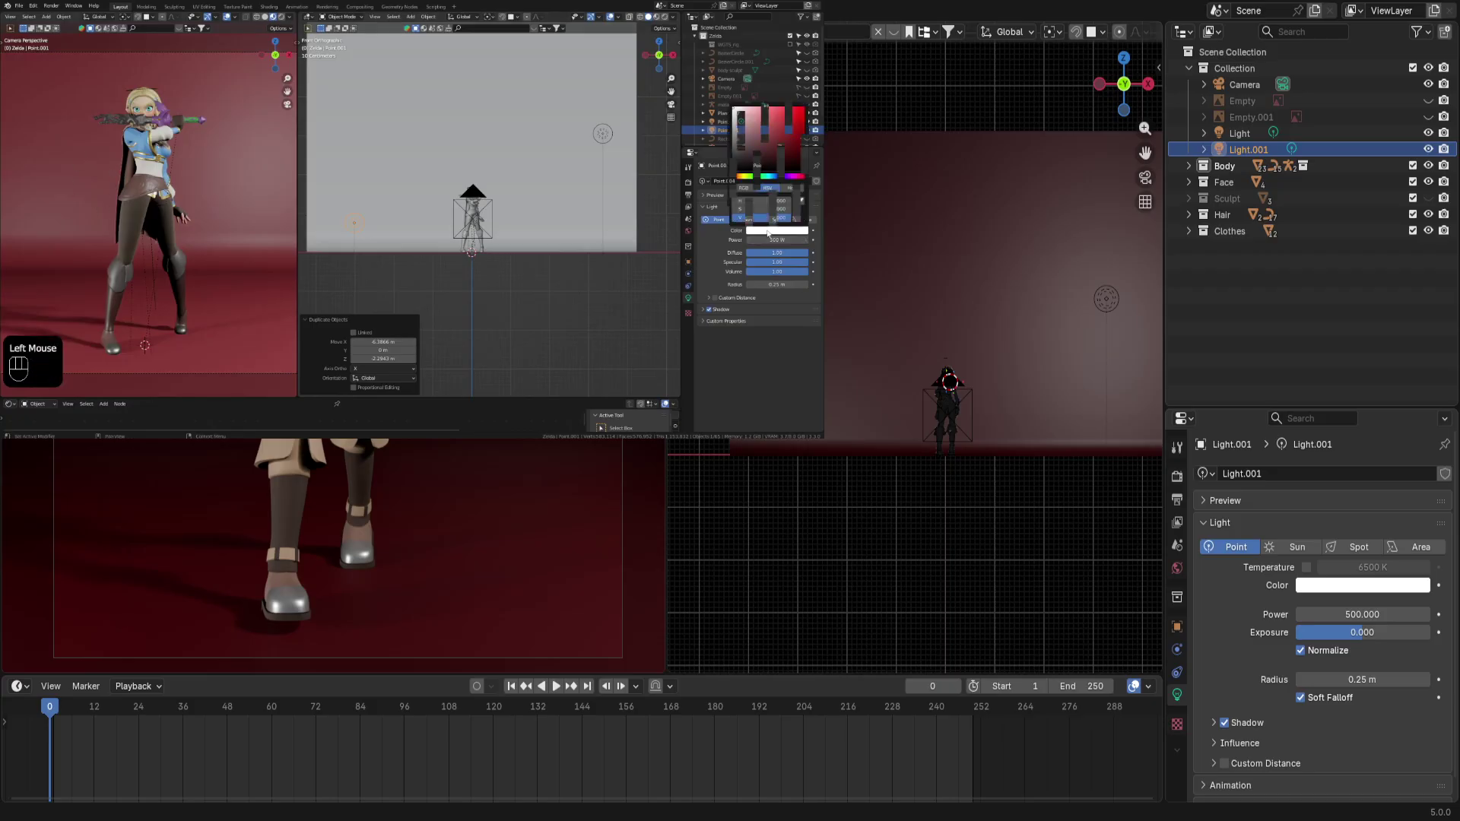
left_click(739, 179)
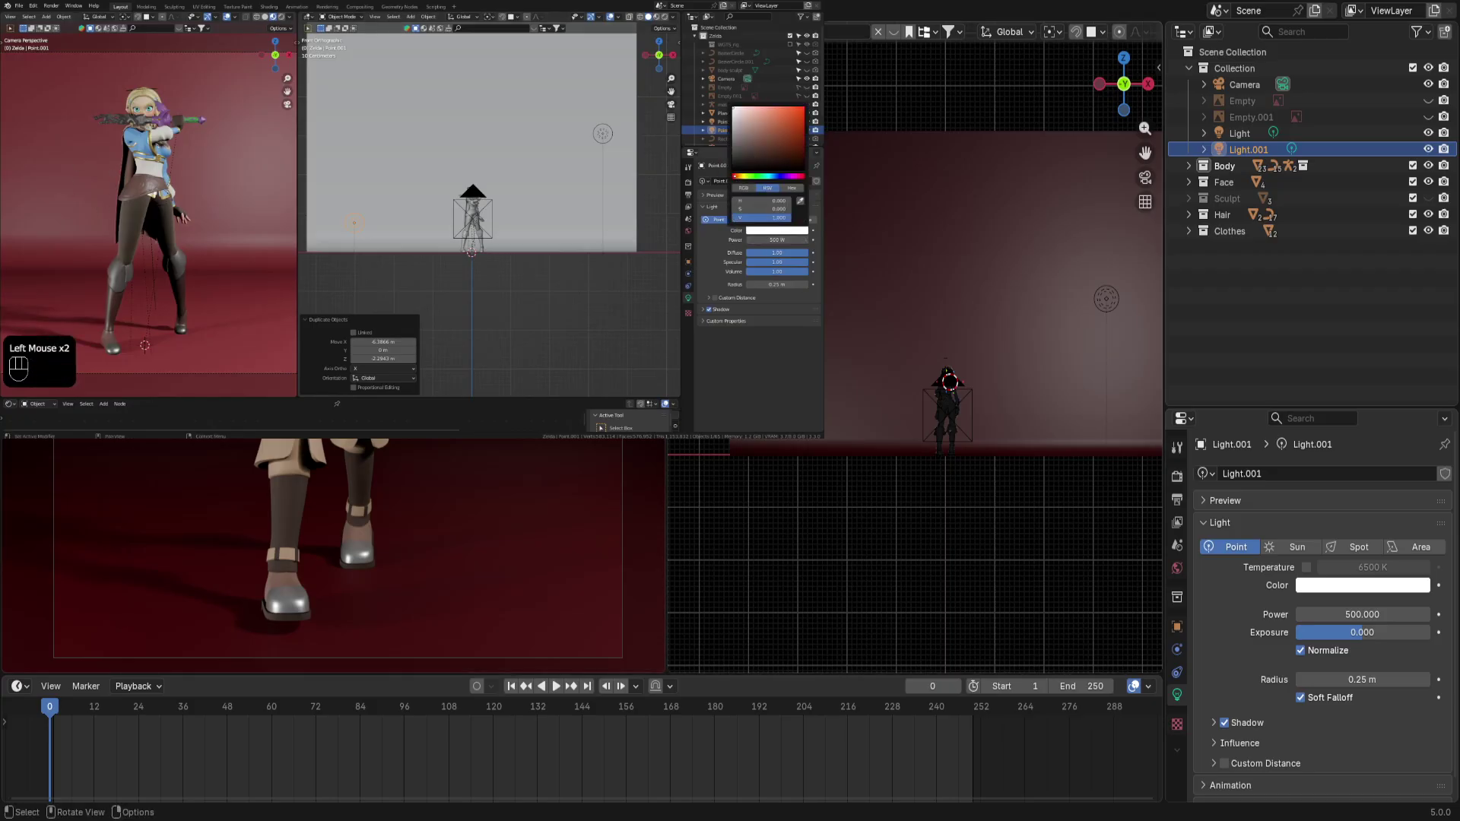
left_click(1366, 586)
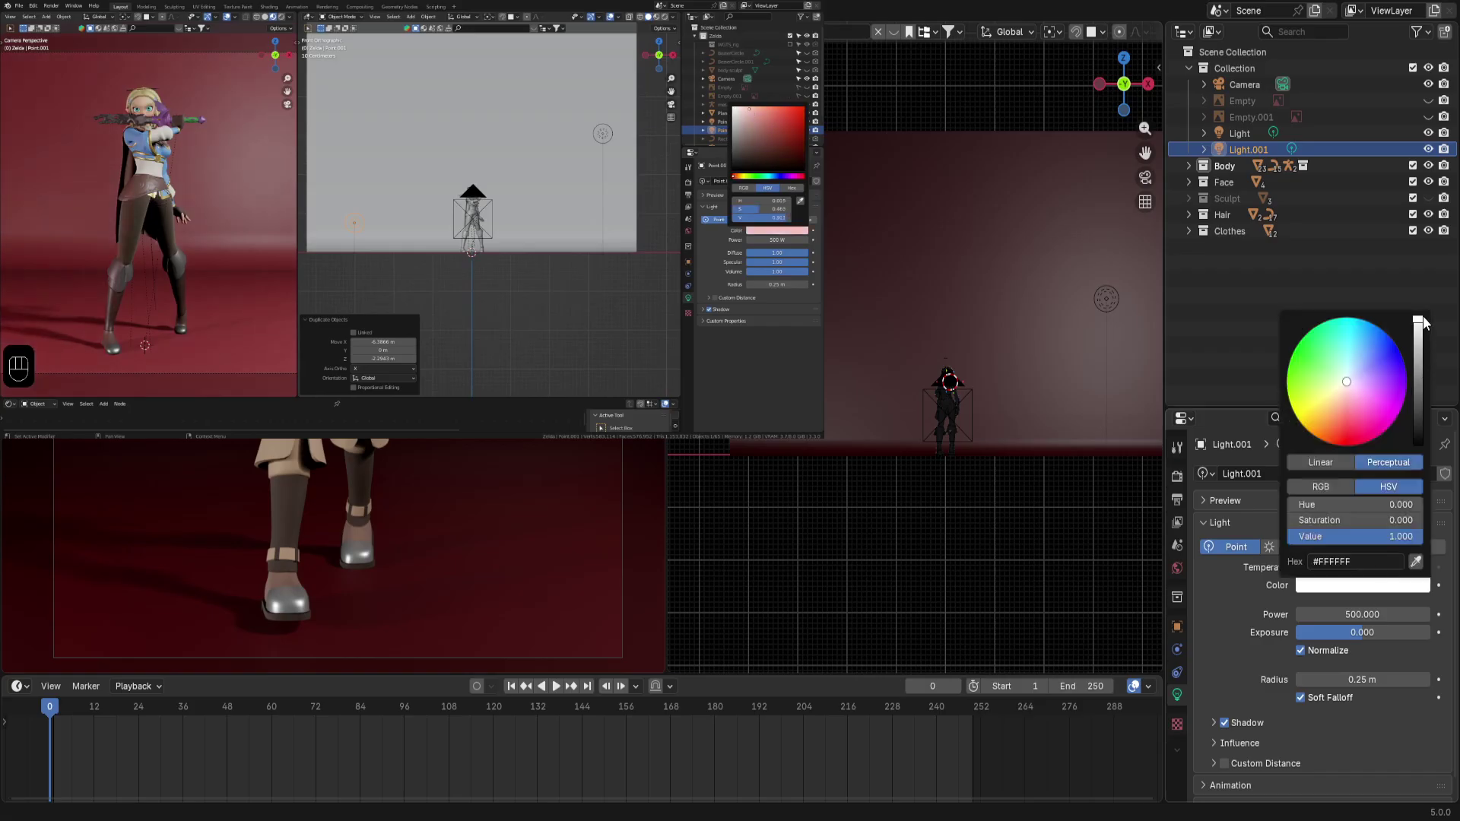
left_click_drag(1360, 386, 1341, 389)
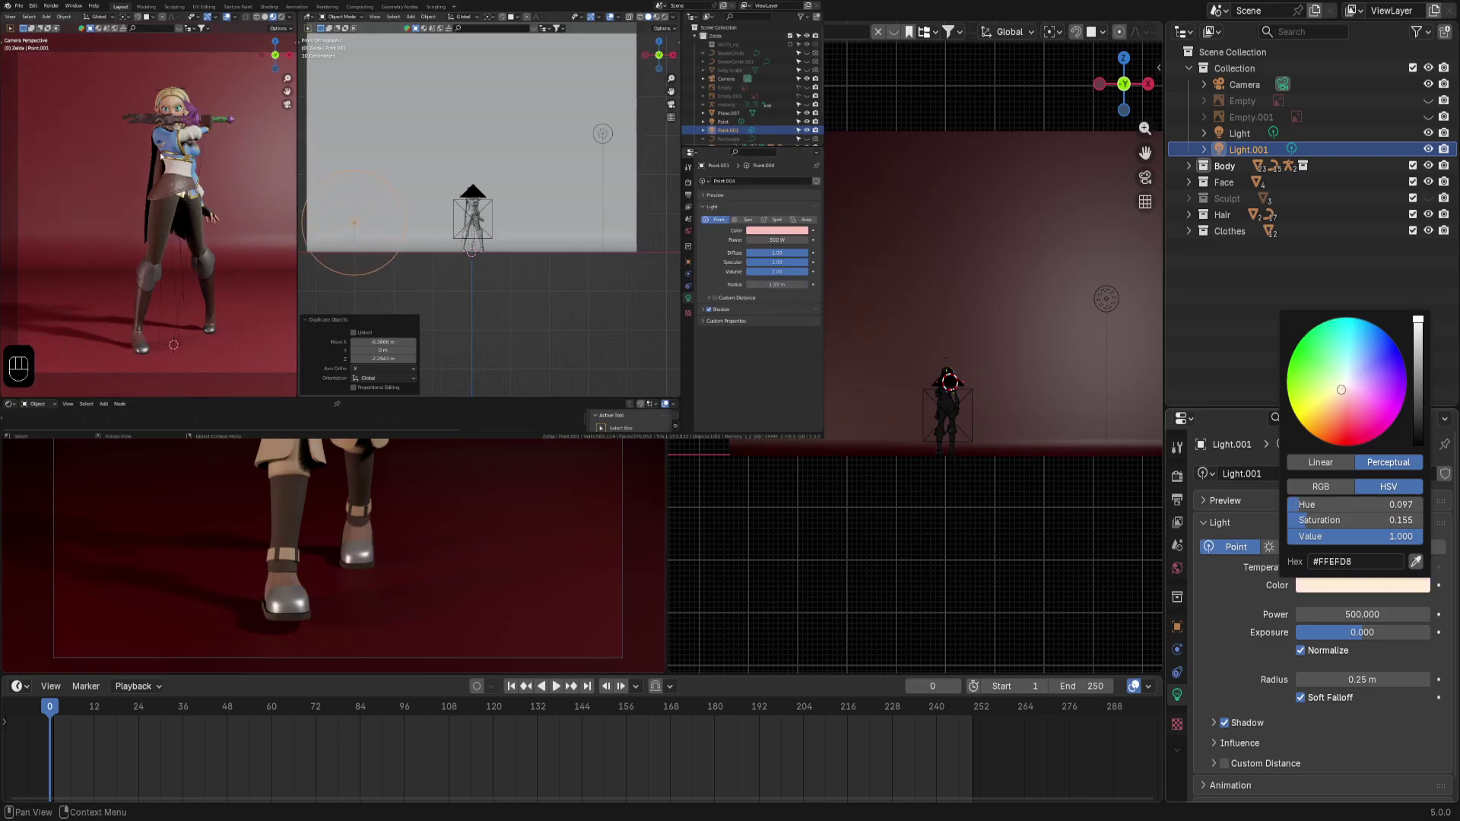
left_click_drag(1347, 389, 1350, 390)
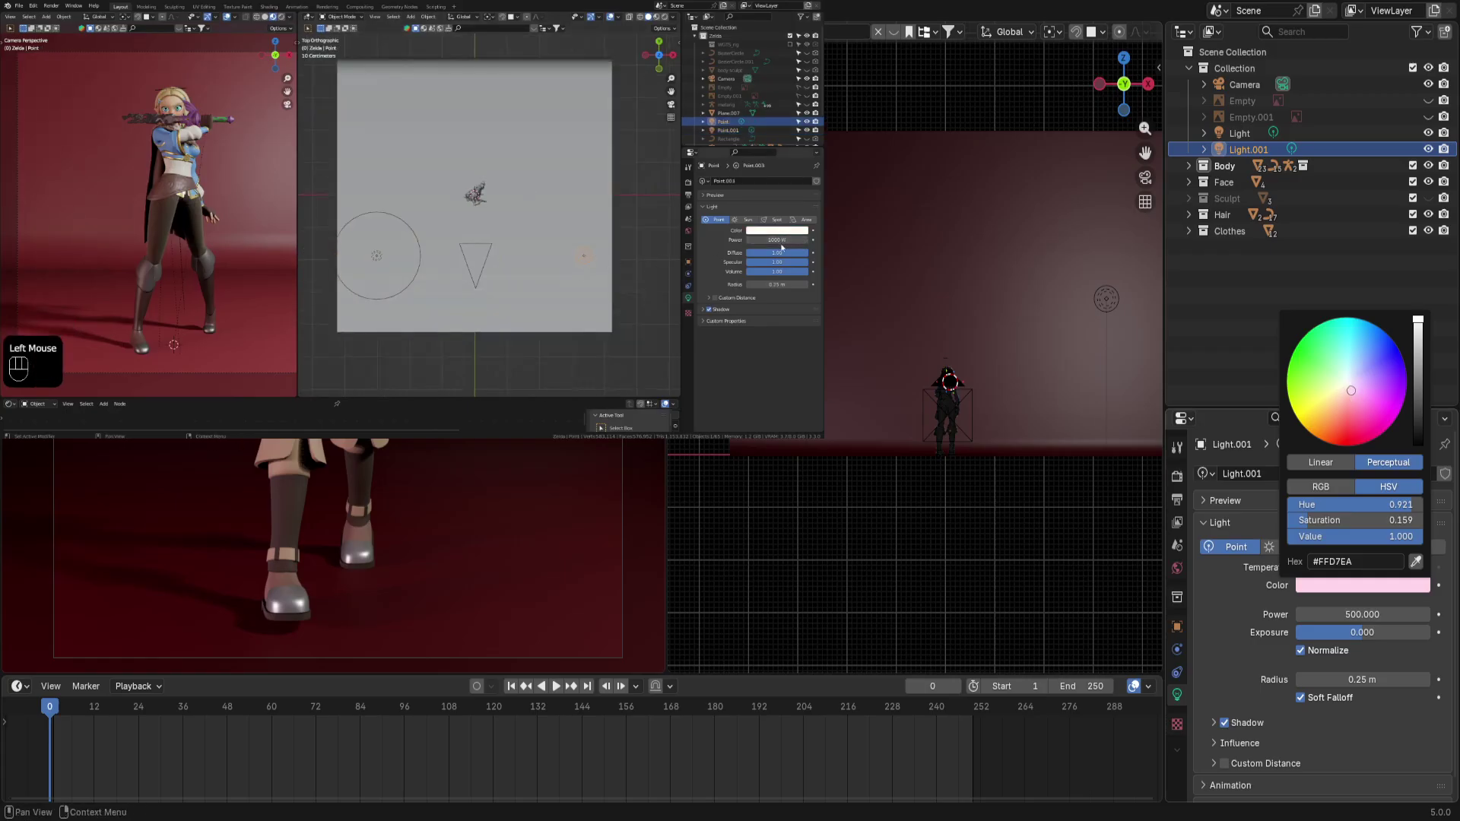
Set the pink light's radius to 1.35 m
left_click(1355, 678)
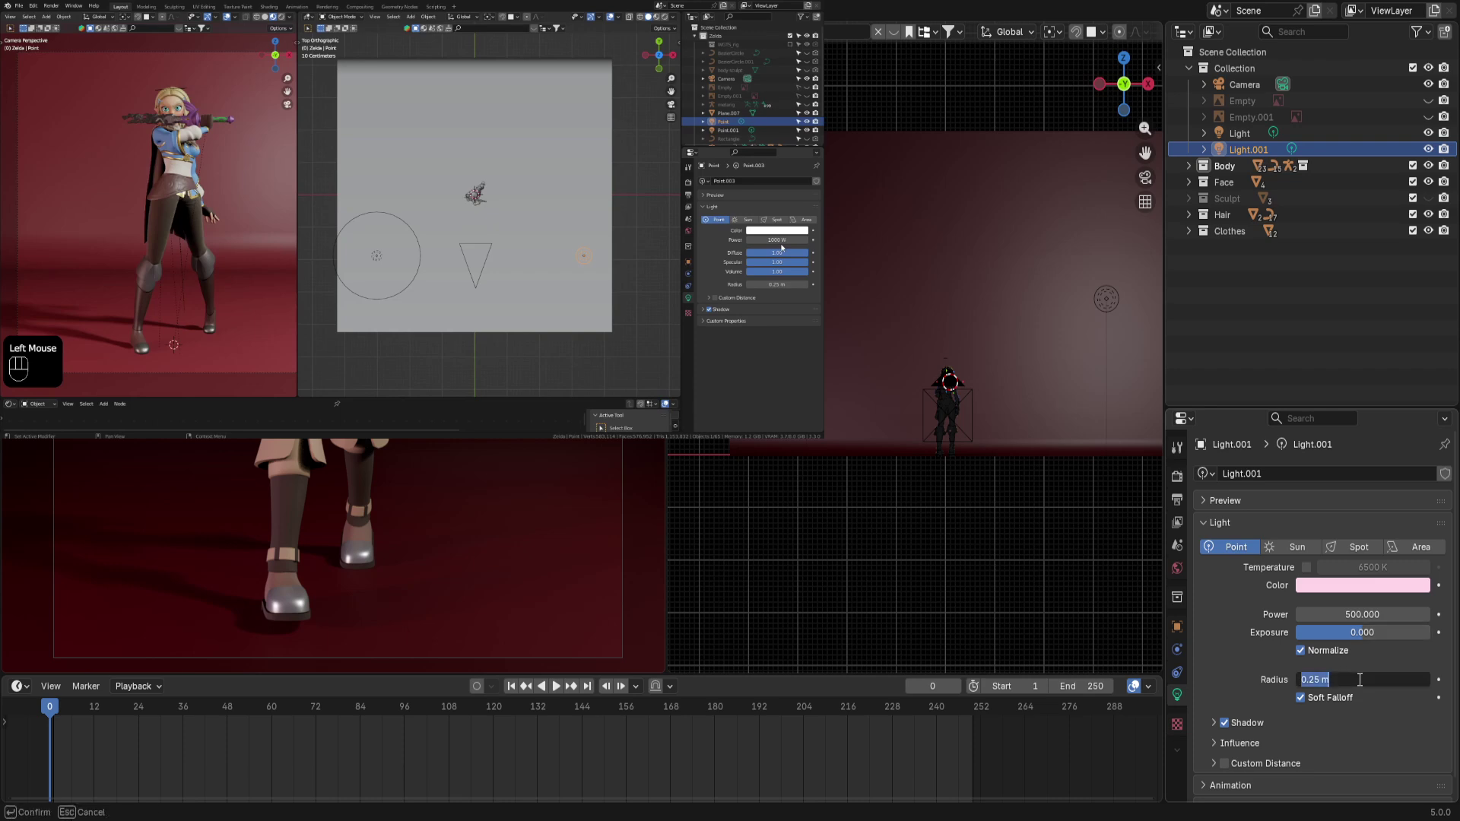
type("1.1")
type("35")
key("BackSpace")
key("BackSpace")
key("BackSpace")
type("2")
key("BackSpace")
type("25")
key("Return")
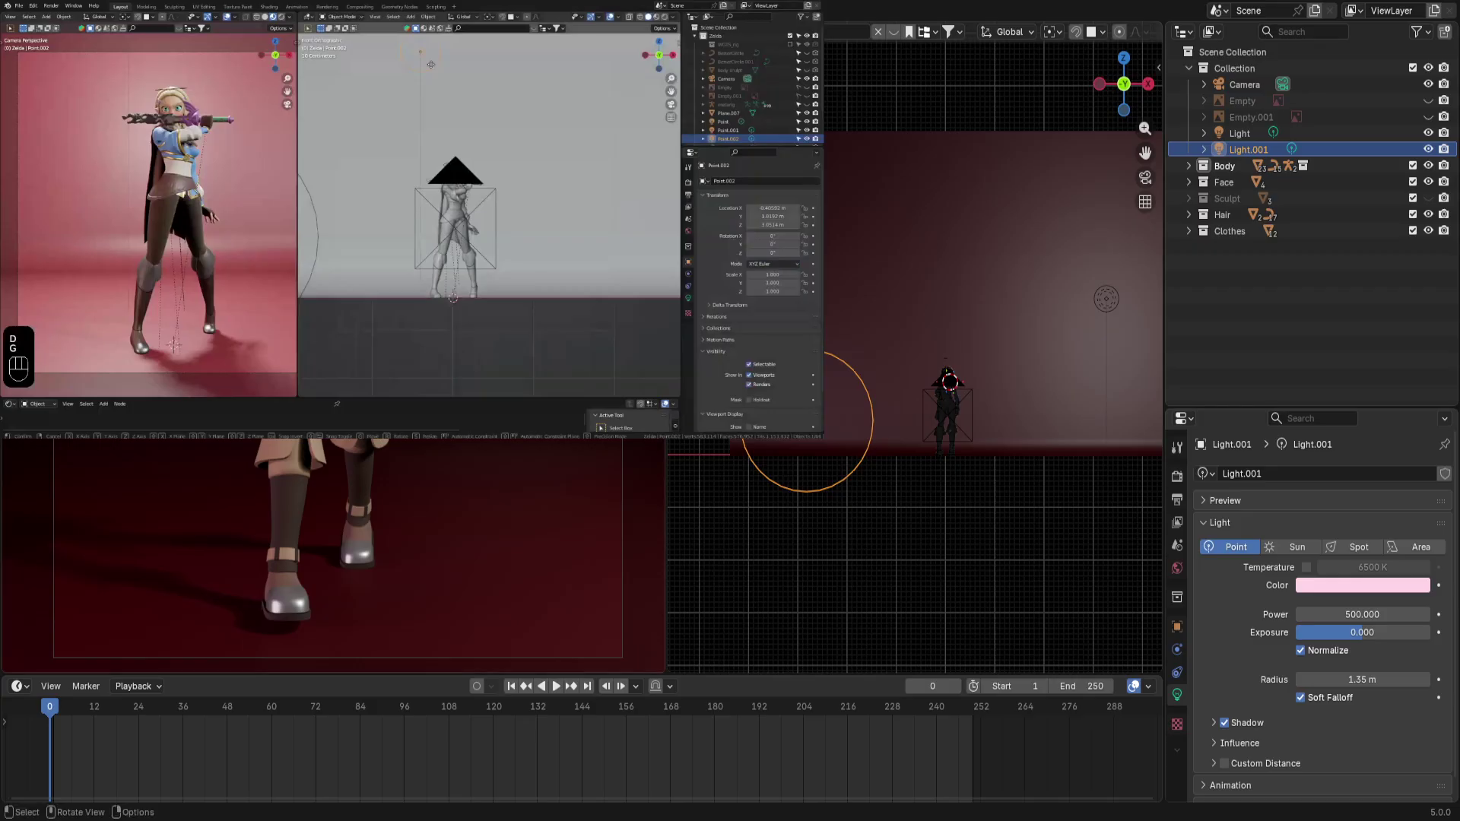
From the top view, duplicate the original white light behind the character, about -3.34 m in X and 3.20 m in Y
left_click(1058, 585)
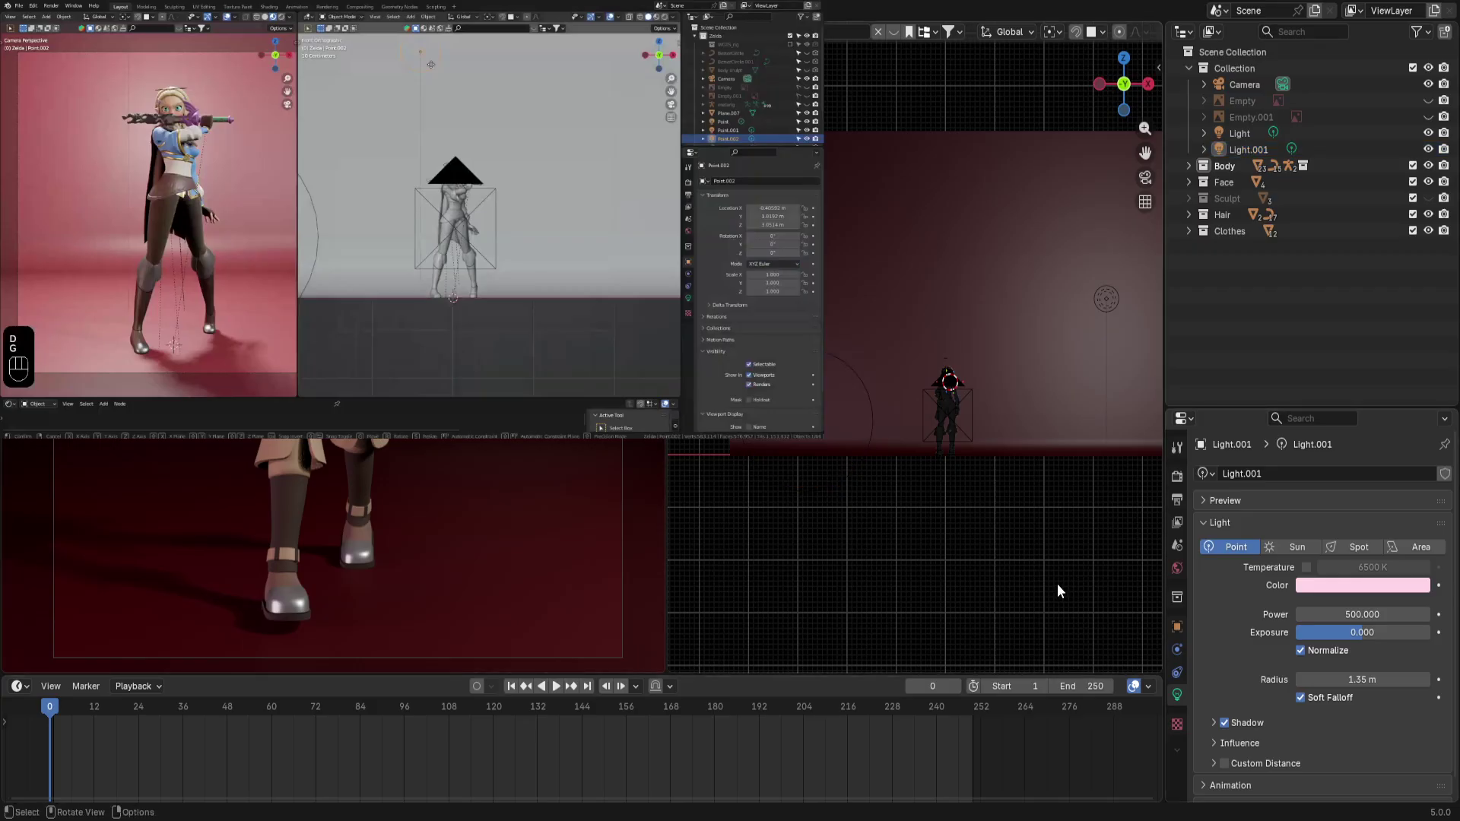
key("KP_7")
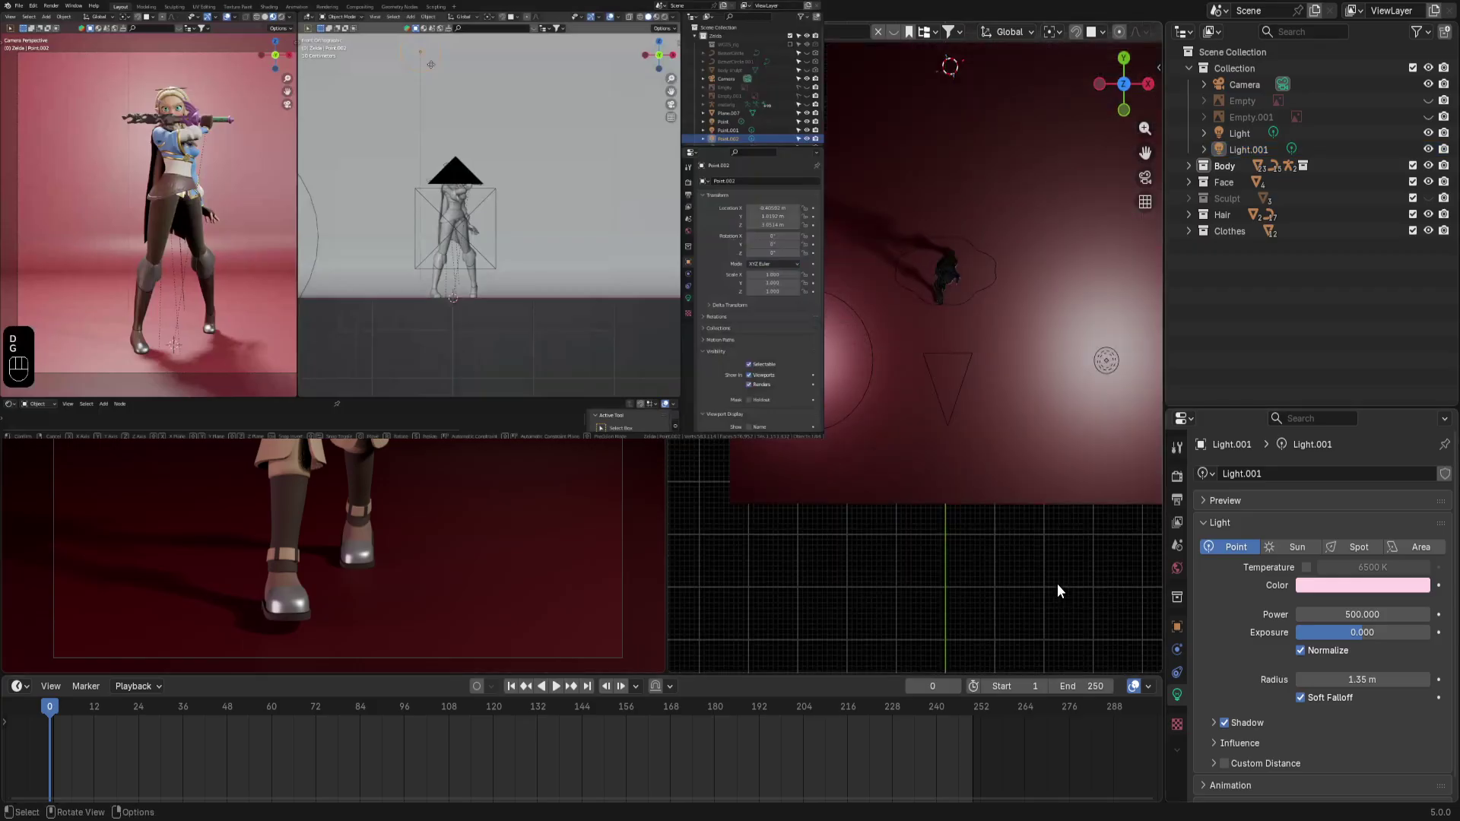
left_click(1111, 362)
left_click(1112, 362)
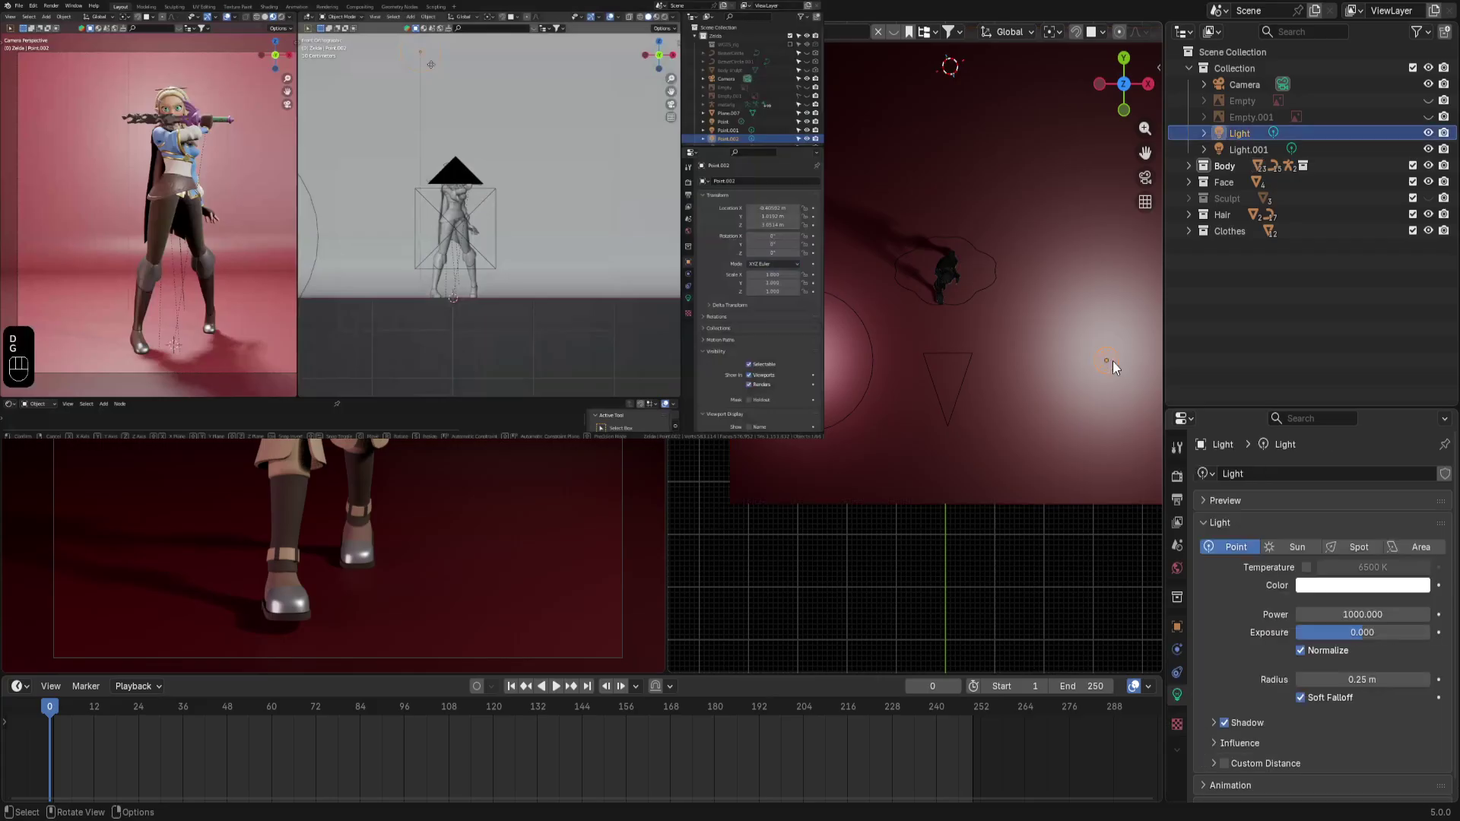
key("shift+d")
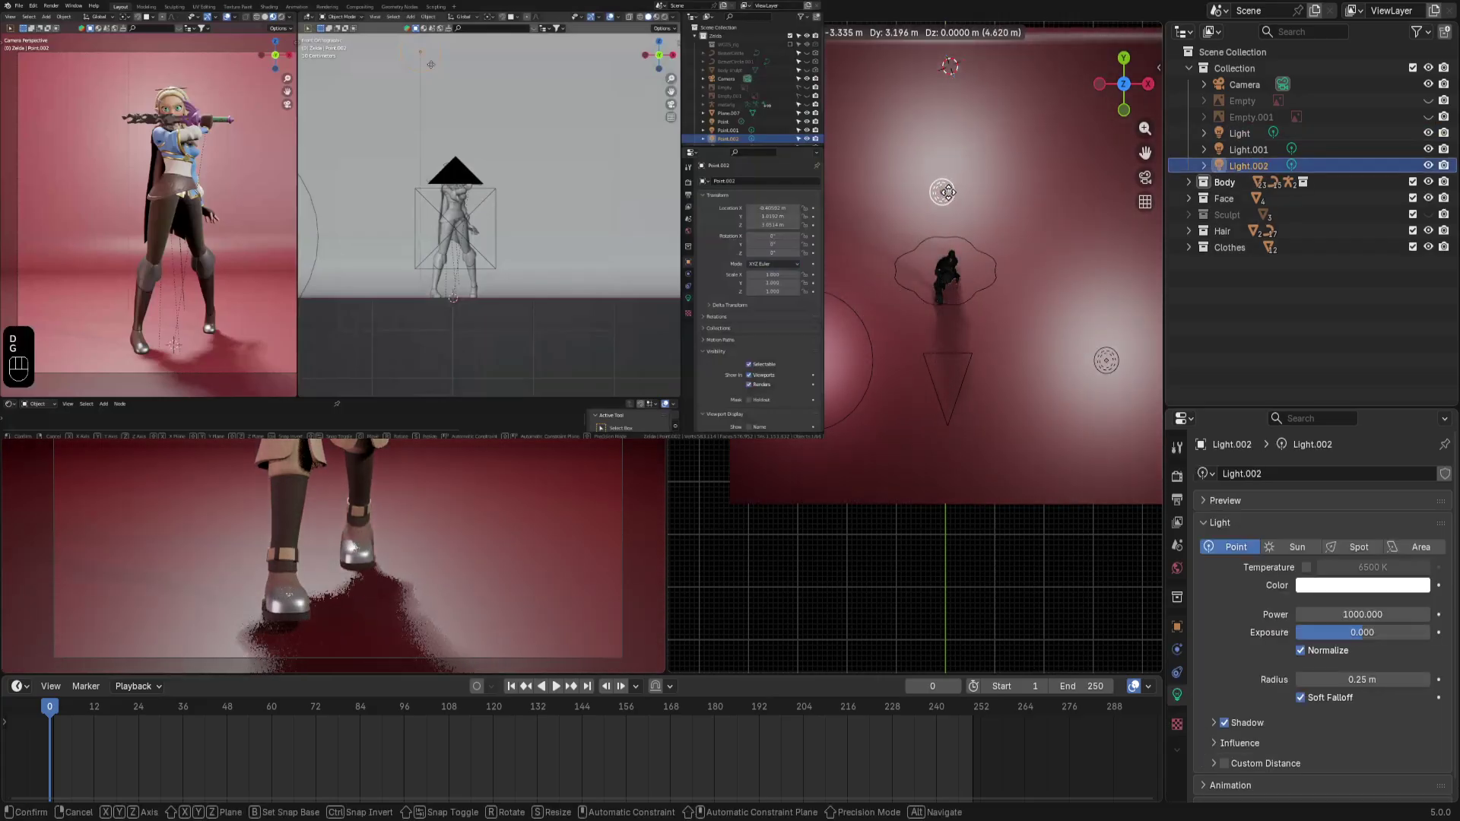
left_click(947, 192)
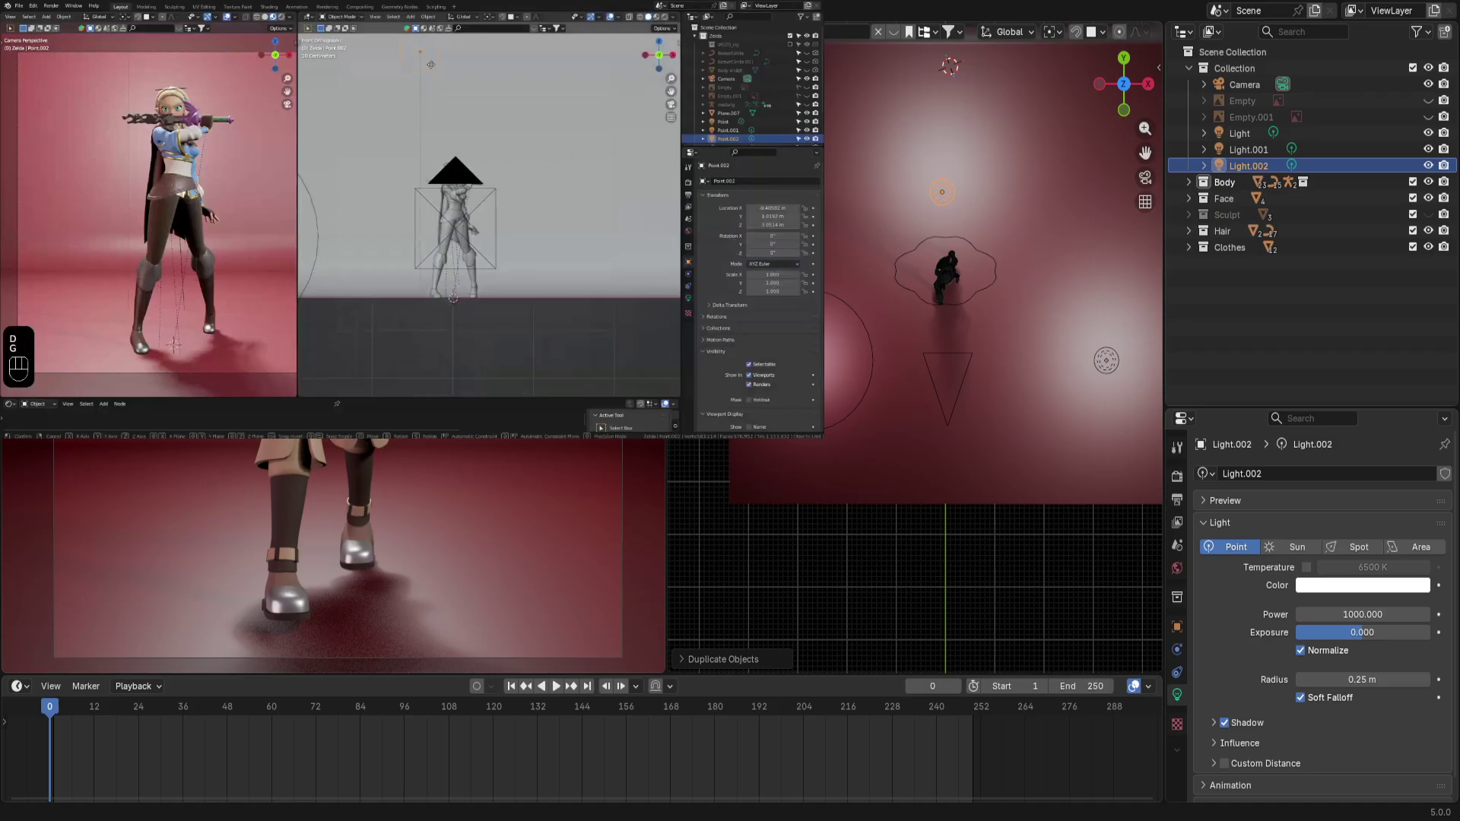
Set the power of the newly duplicated white light behind the character to 250
key("g")
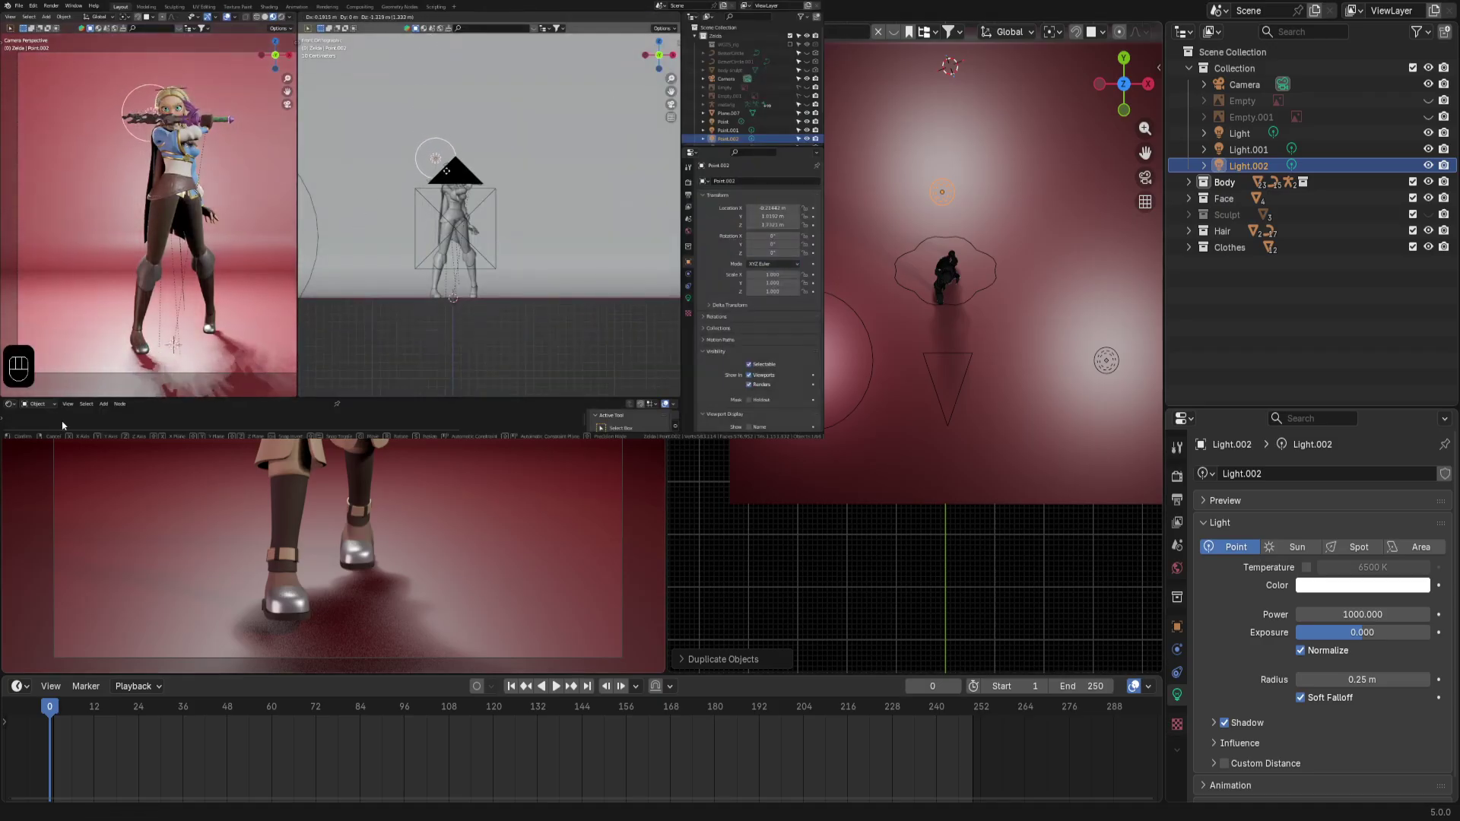
right_click(1066, 228)
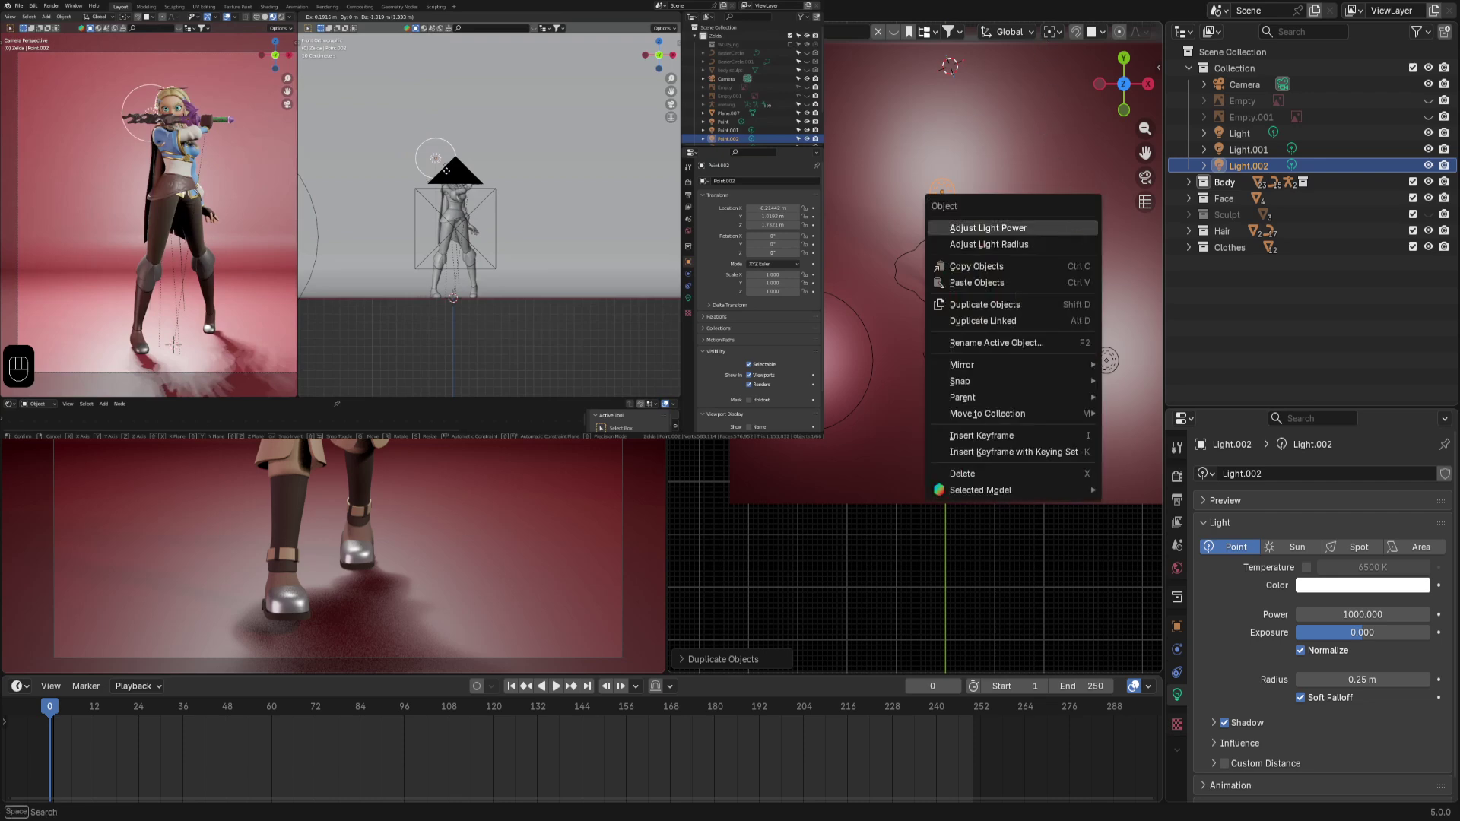
left_click(1379, 614)
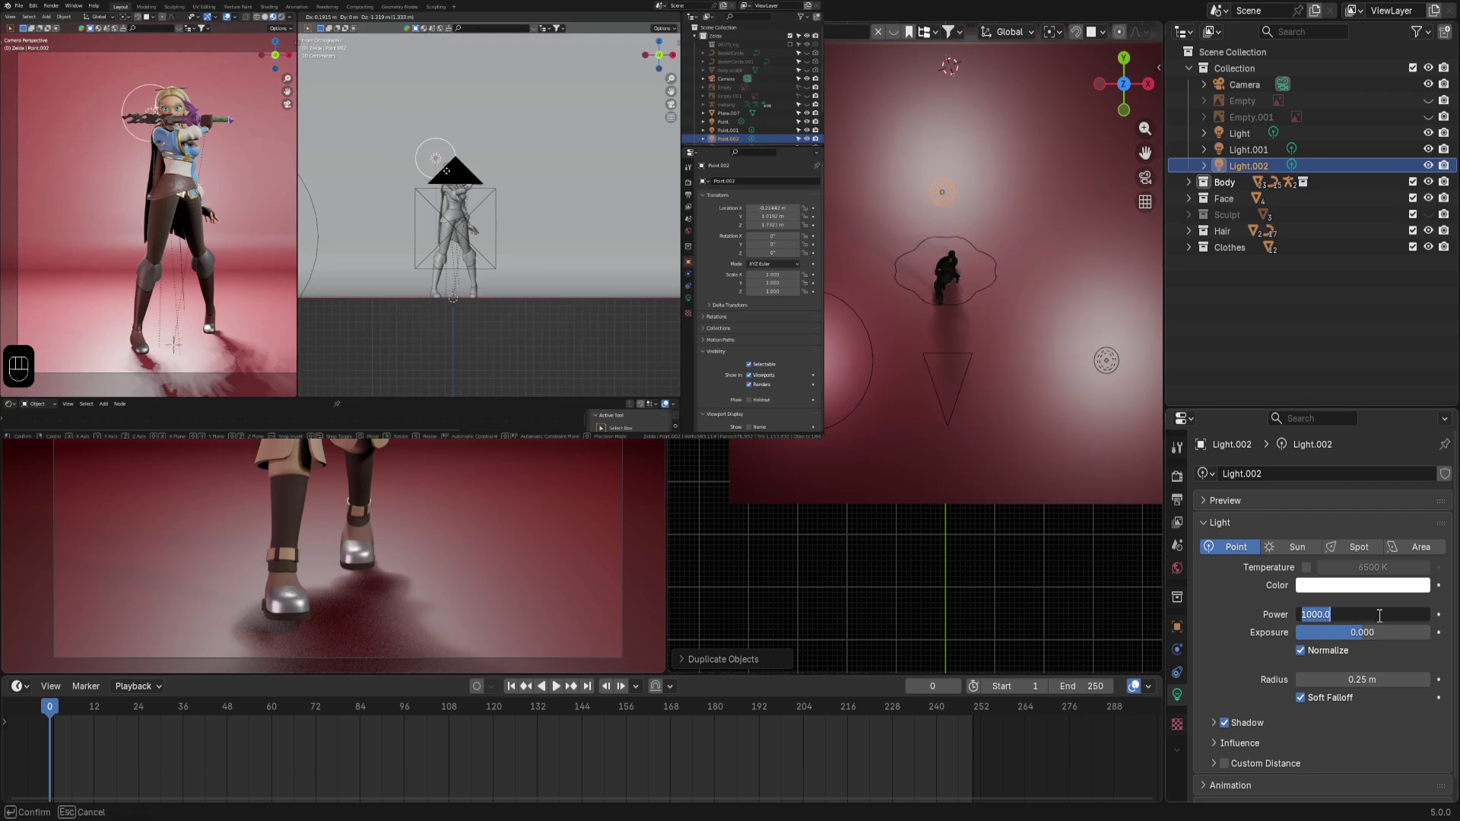
type("250")
key("Return")
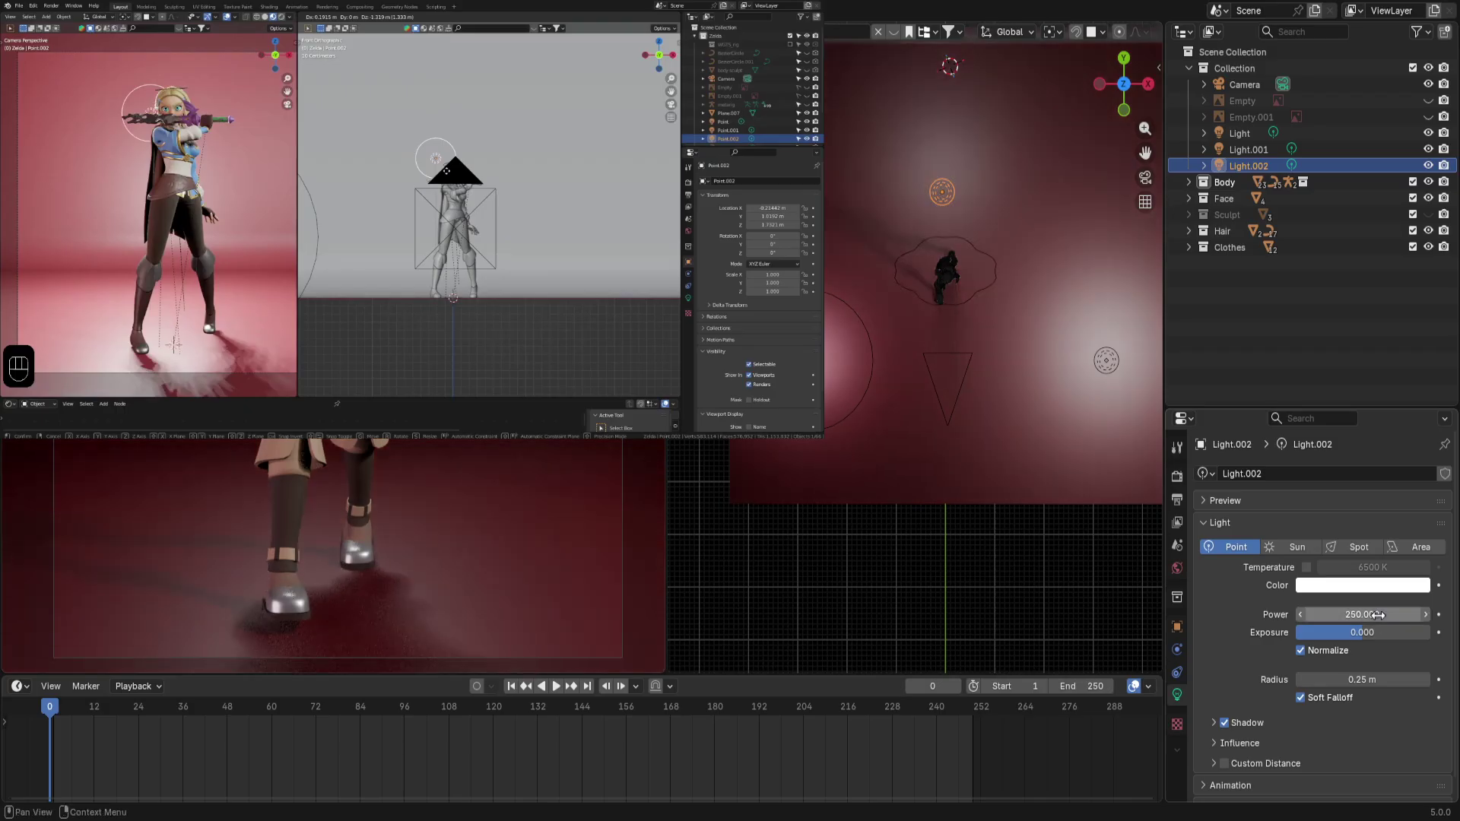
From the front view, lower the new white light along the Z axis to about the character's head height
right_click(964, 194)
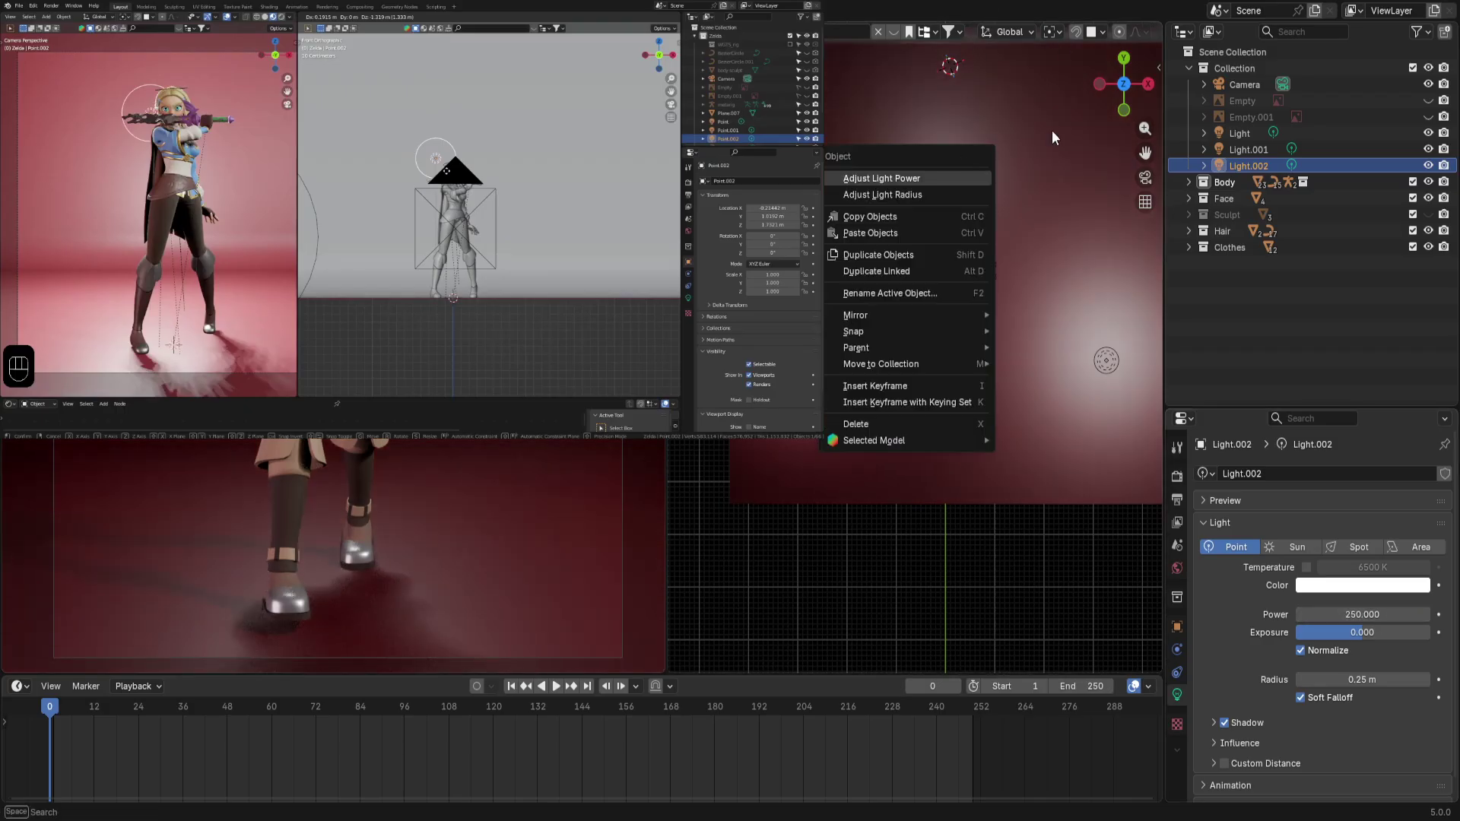
key("Escape")
key("KP_1")
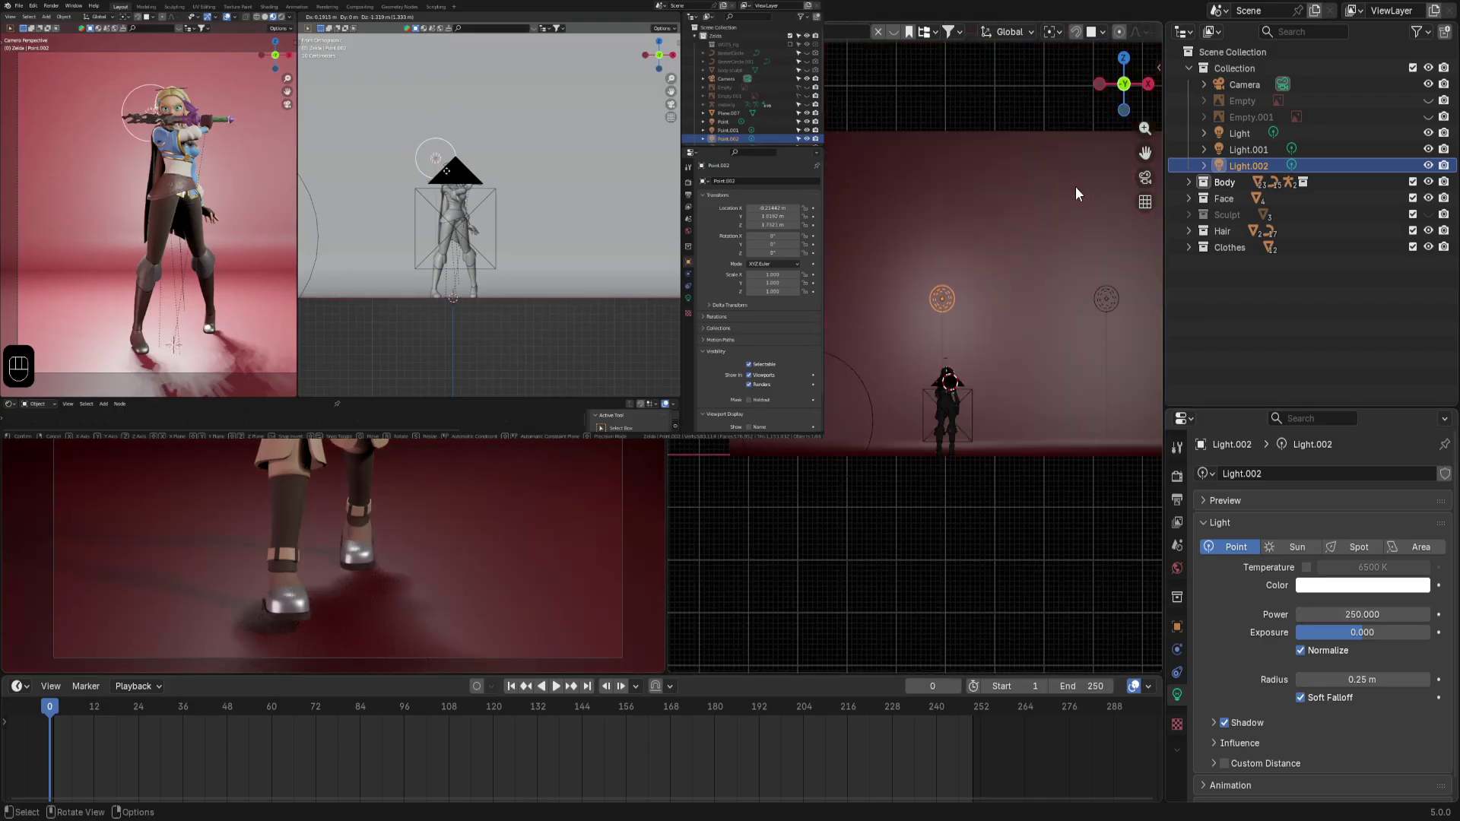
key("g")
key("z")
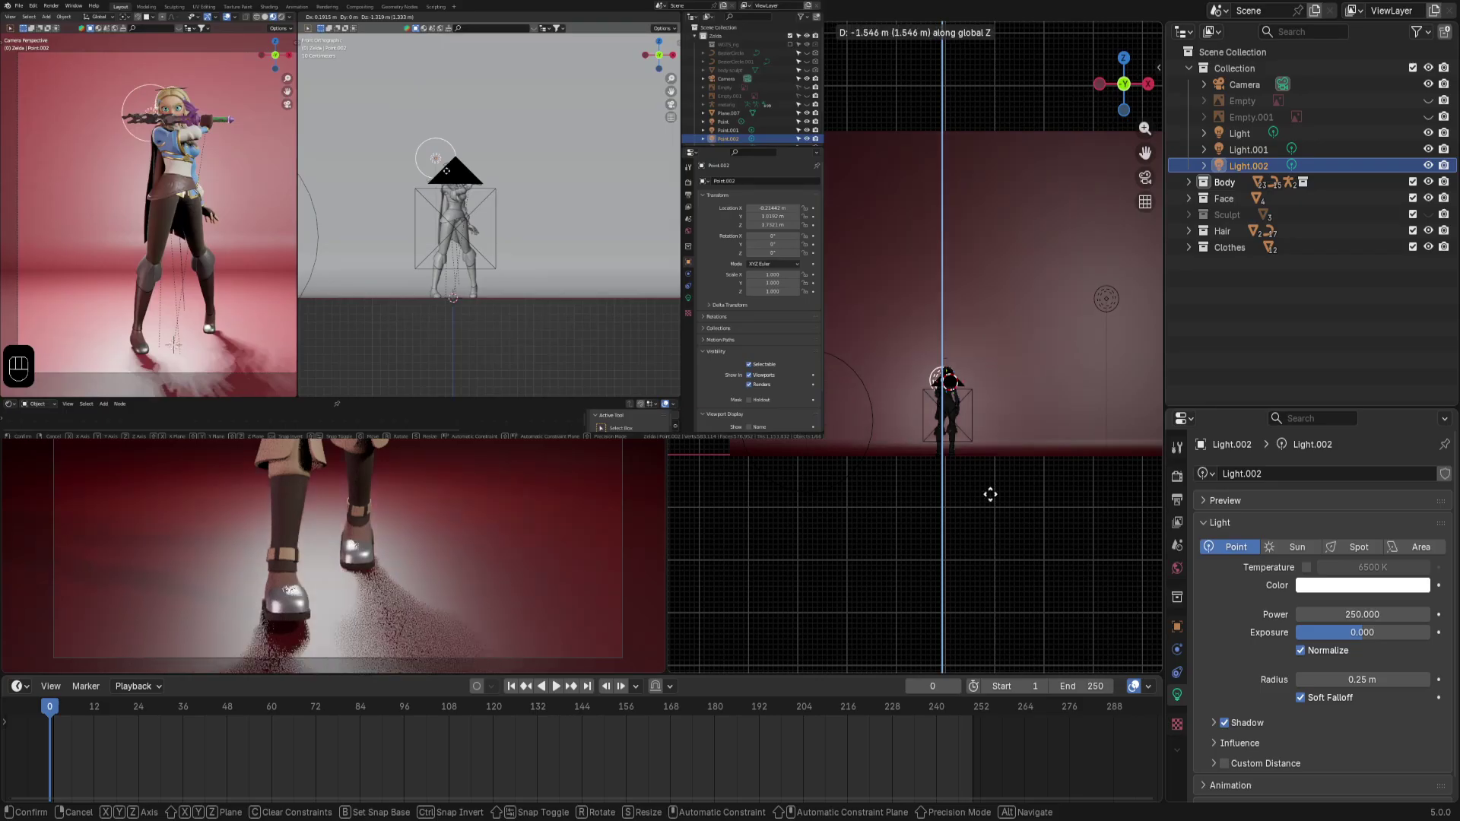
left_click(992, 450)
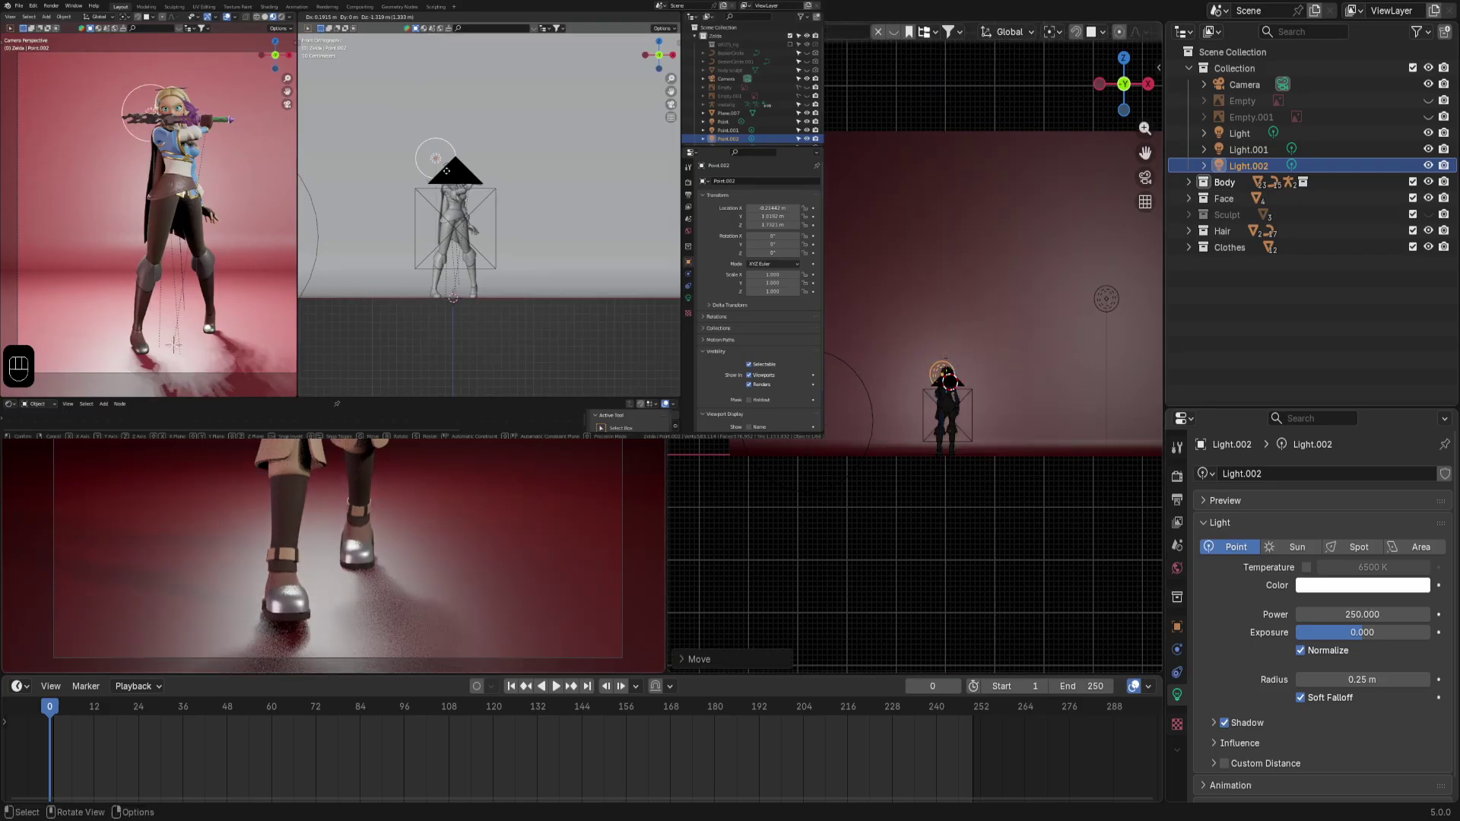
left_click(451, 175)
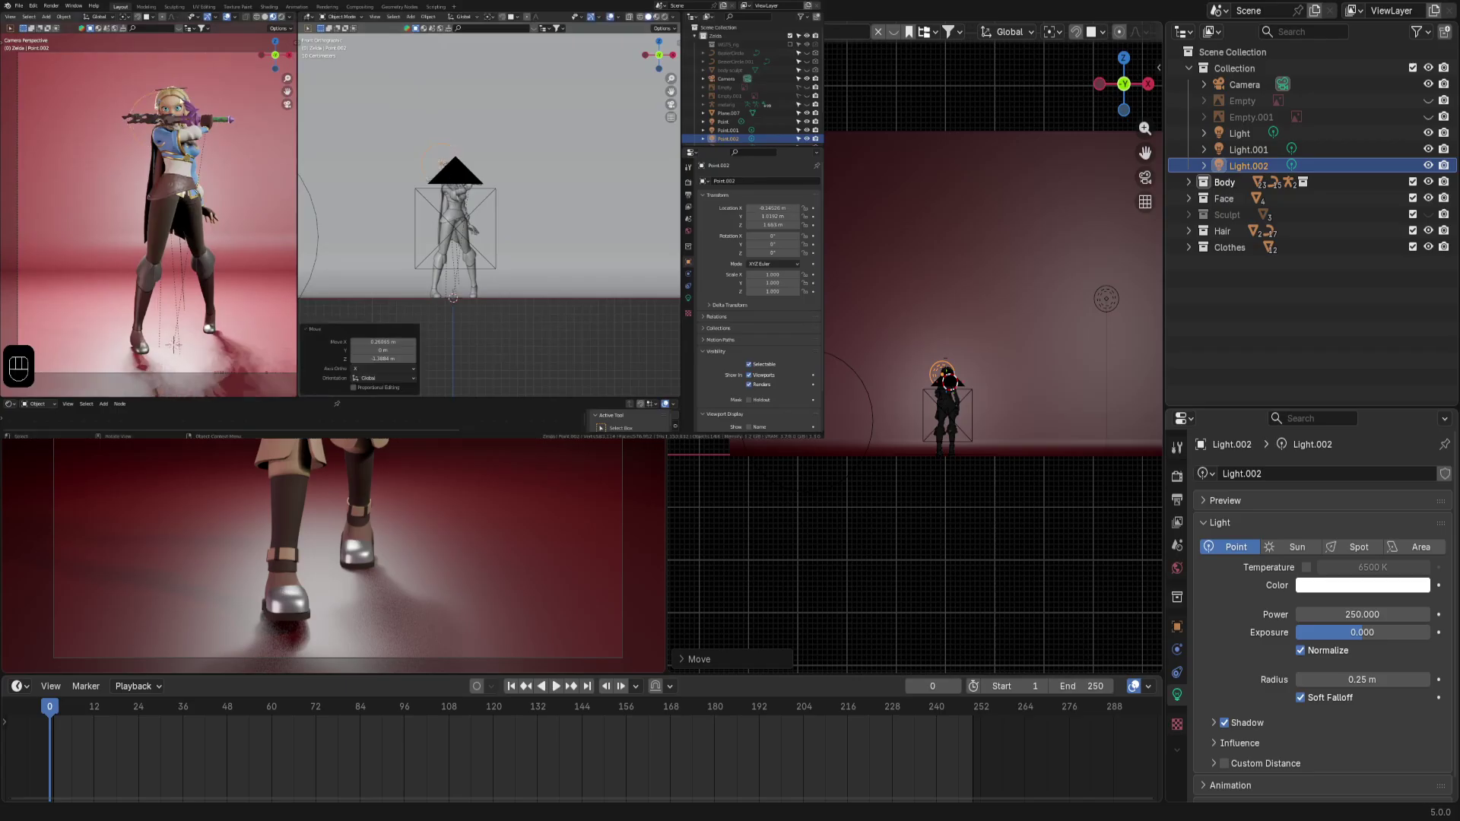
scroll(152, 228, "up", 3)
middle_click_drag(152, 61, 149, 200, "shift")
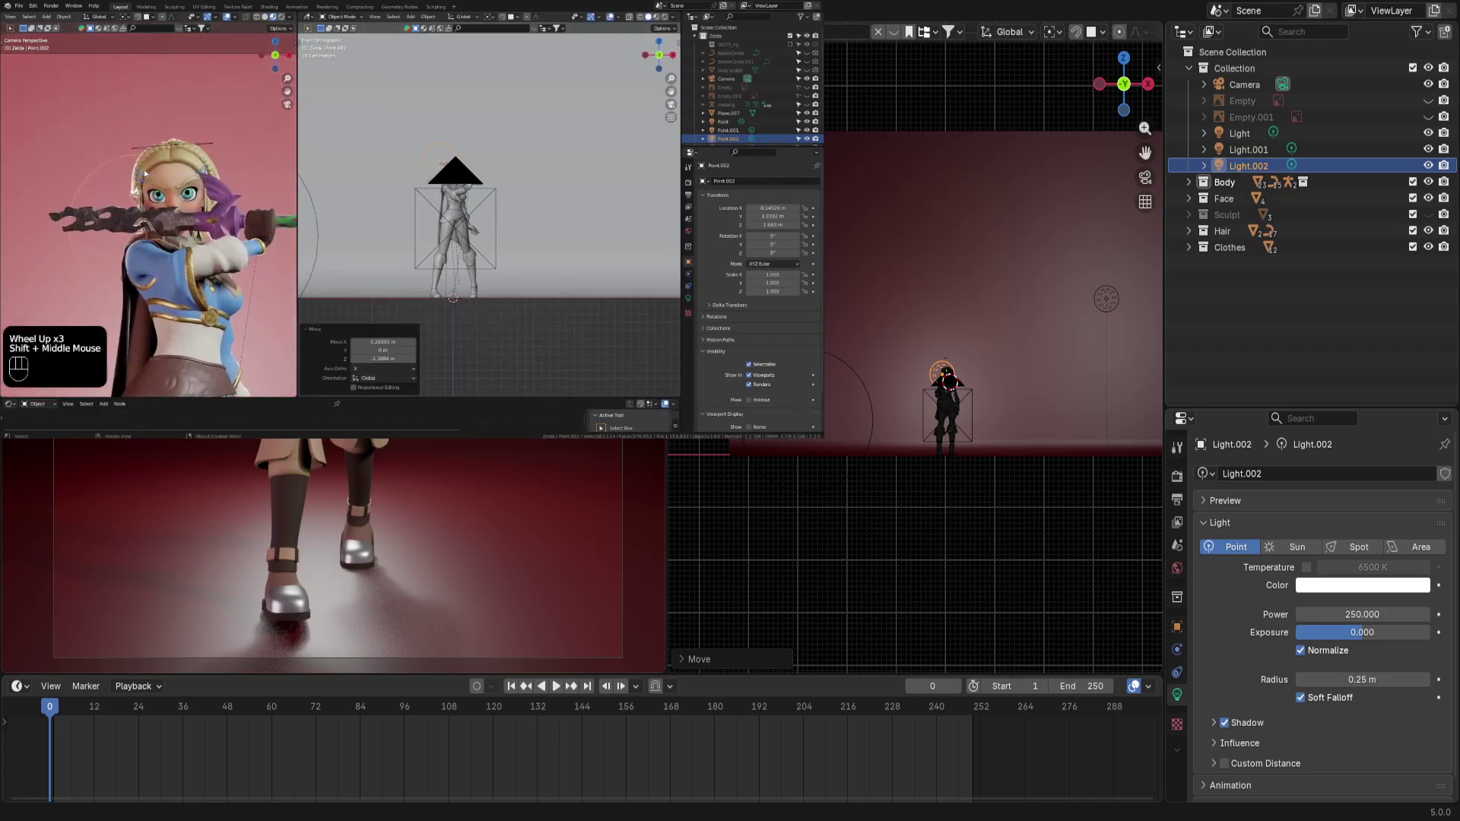
Set the radius of the white light behind the character to 1.25 m
double_click(1370, 684)
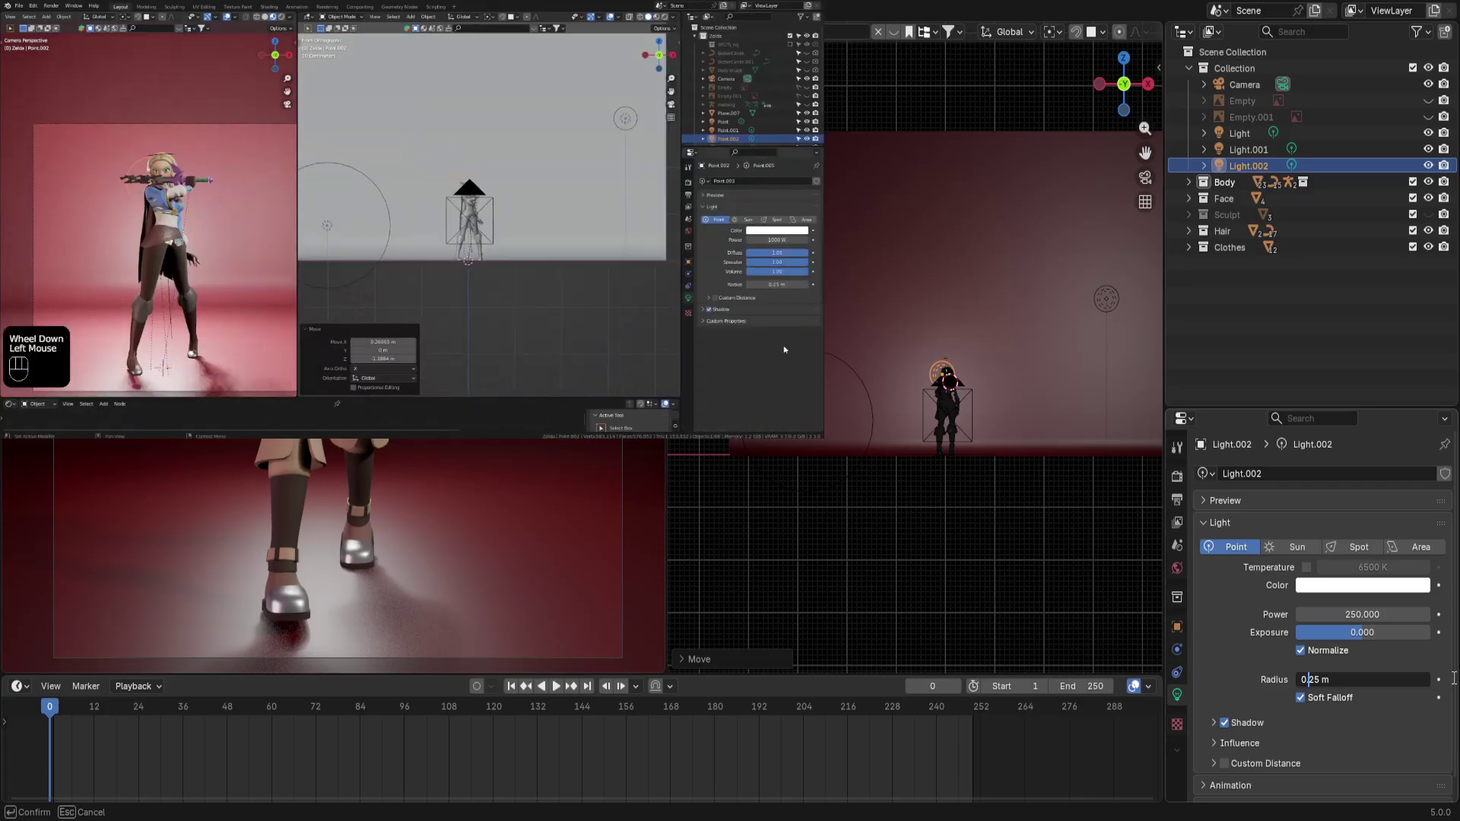
key("Home")
key("Delete")
type("1")
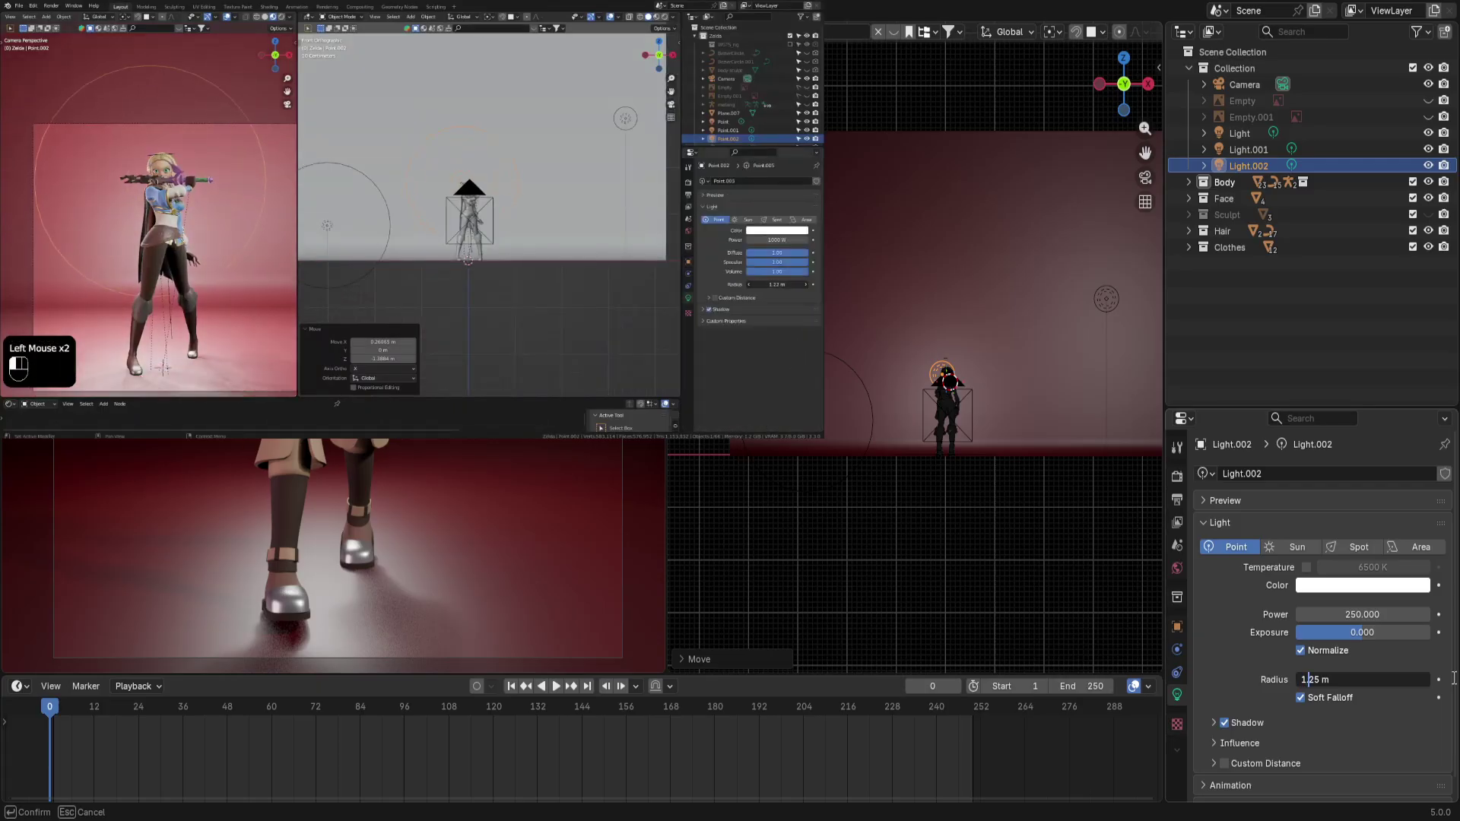